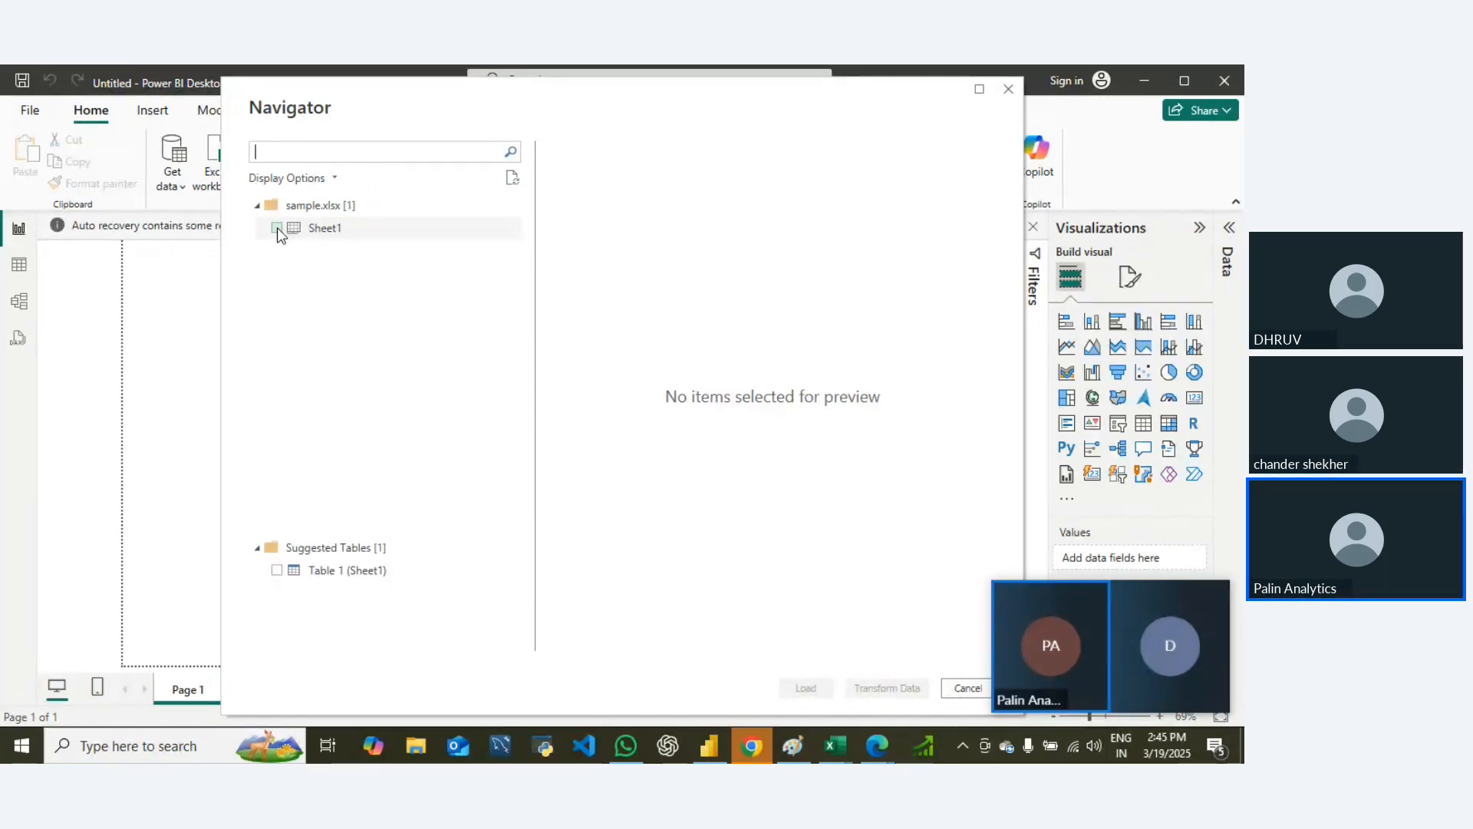
Step: Load Sheet1 from sample.xlsx into the report and expand its field list
{"action": "left_click", "coordinate": [277, 228]}
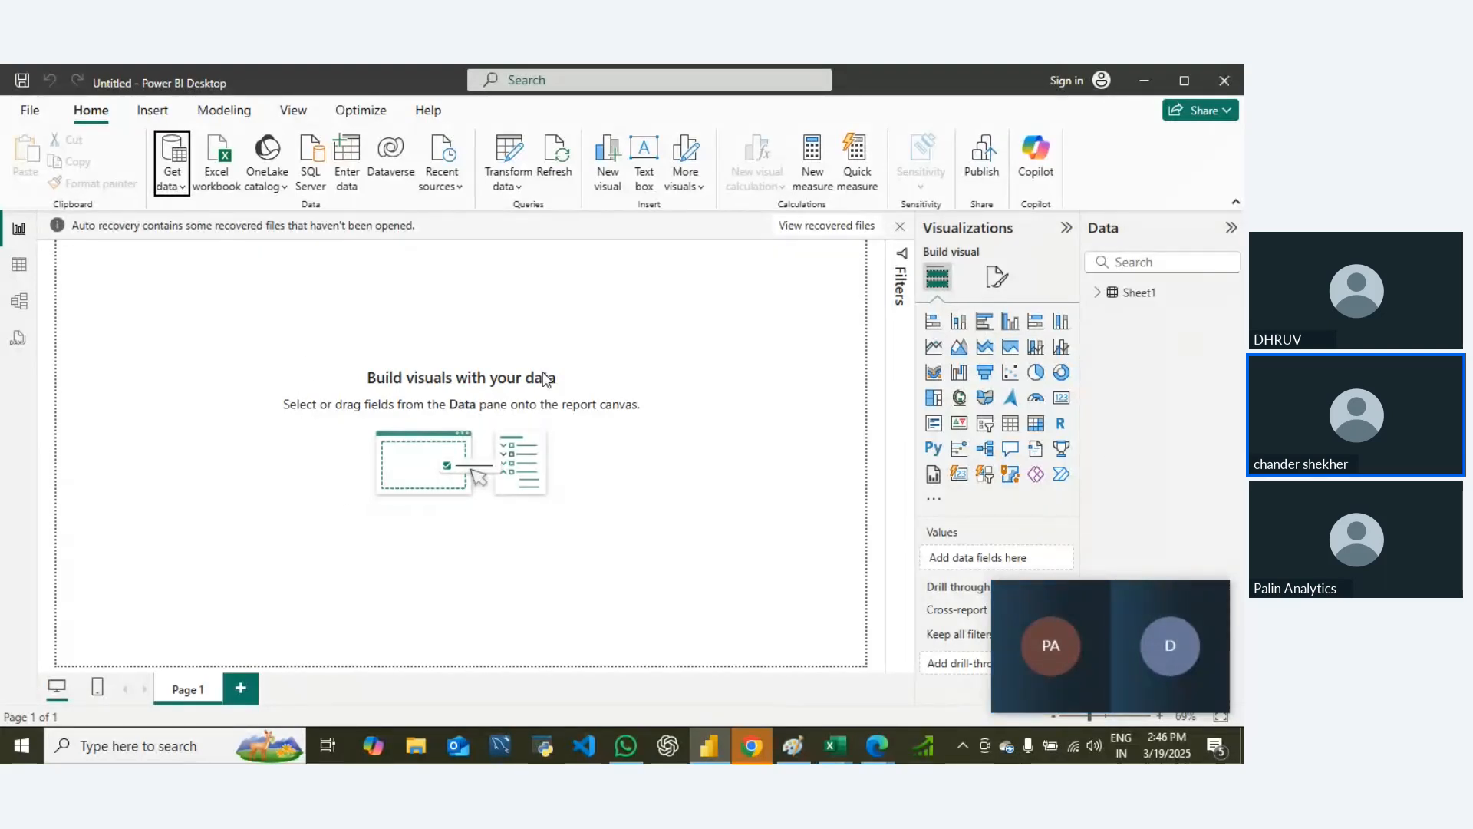
{"action": "left_click", "coordinate": [1099, 293]}
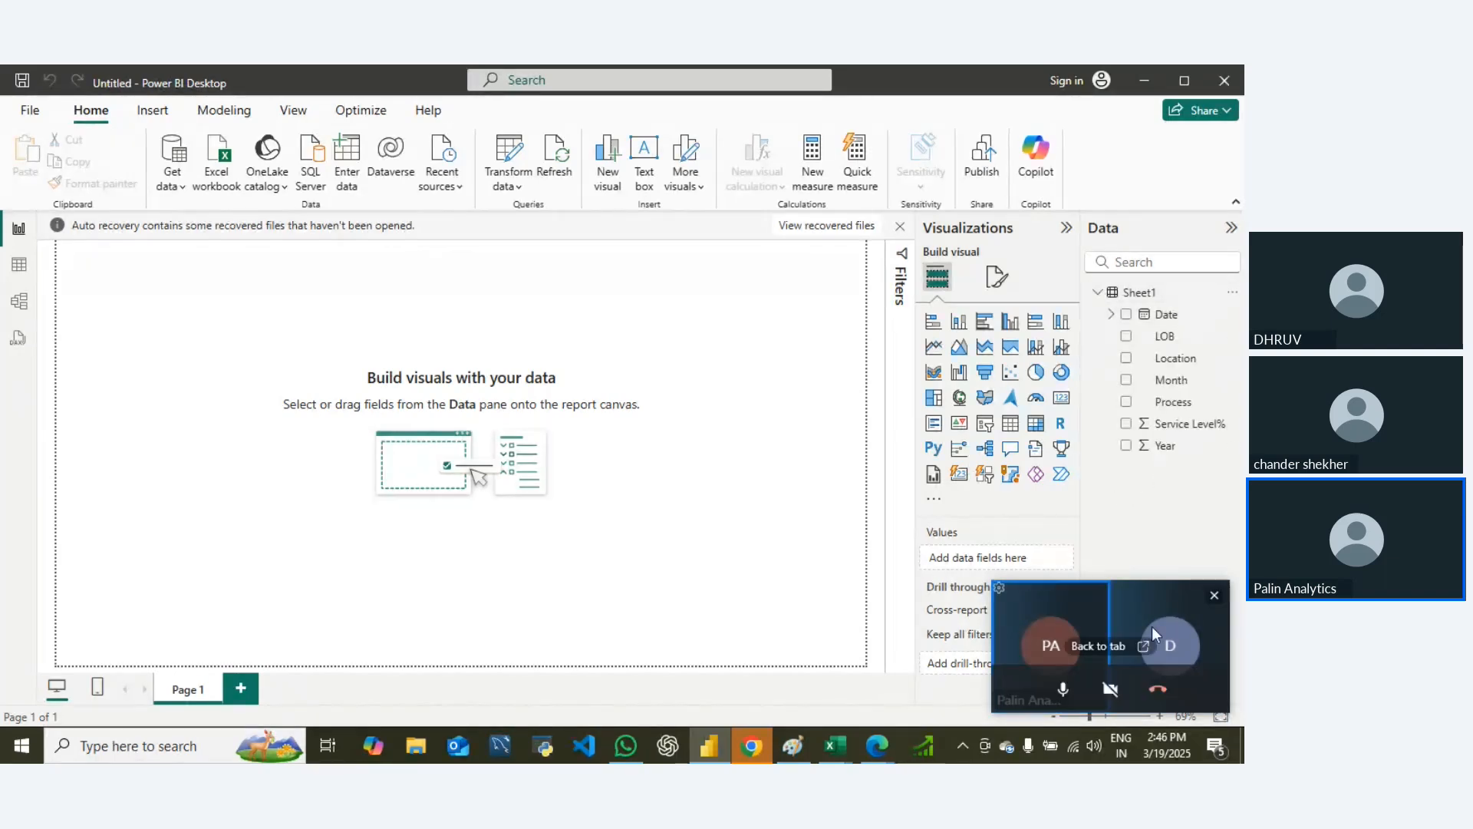
{"action": "left_click", "coordinate": [1218, 598]}
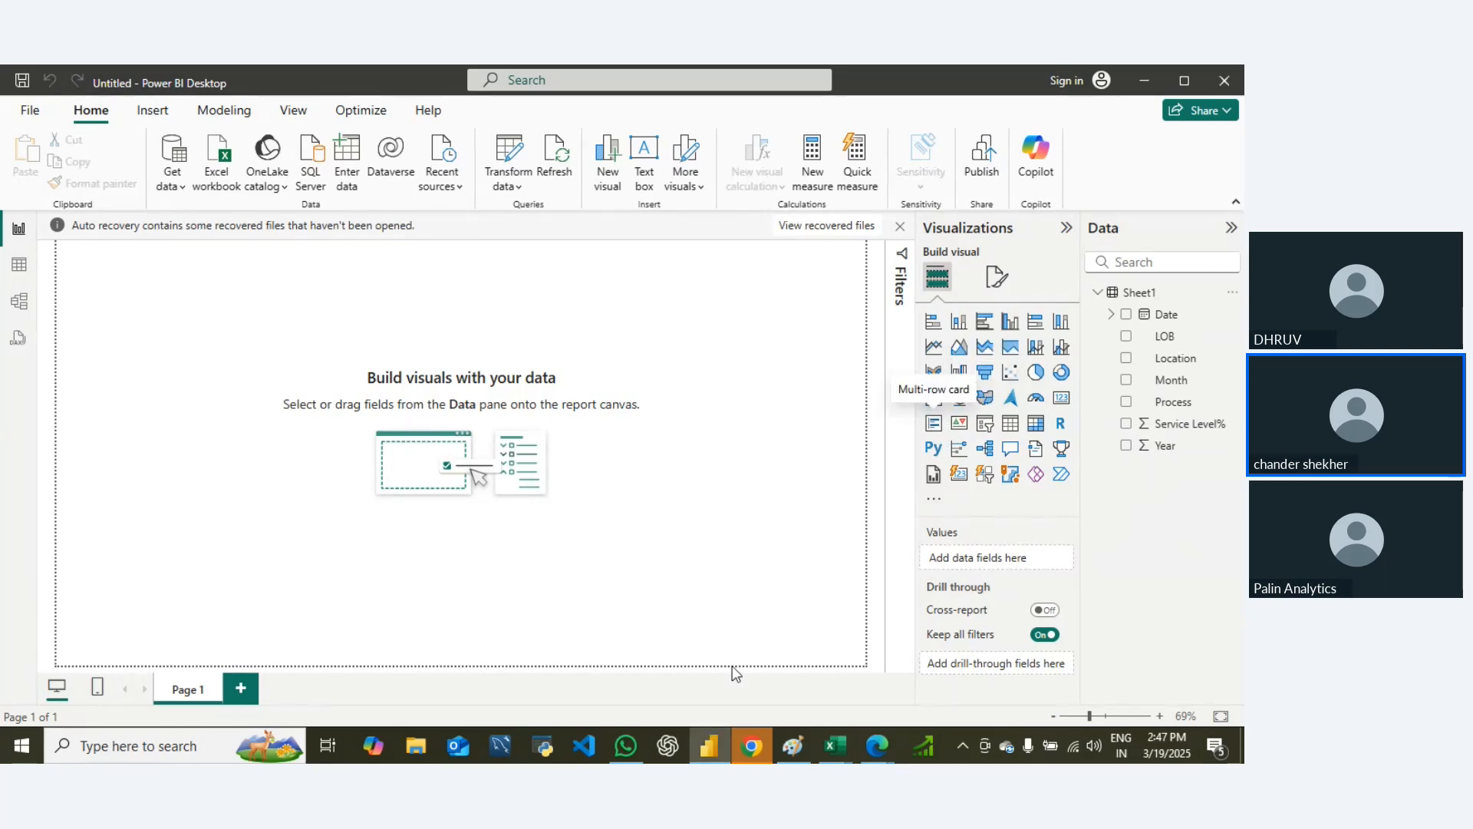
Step: Switch to the sample workbook in Excel and check the distinct values in the Location column's filter list
{"action": "key", "text": "alt+Tab"}
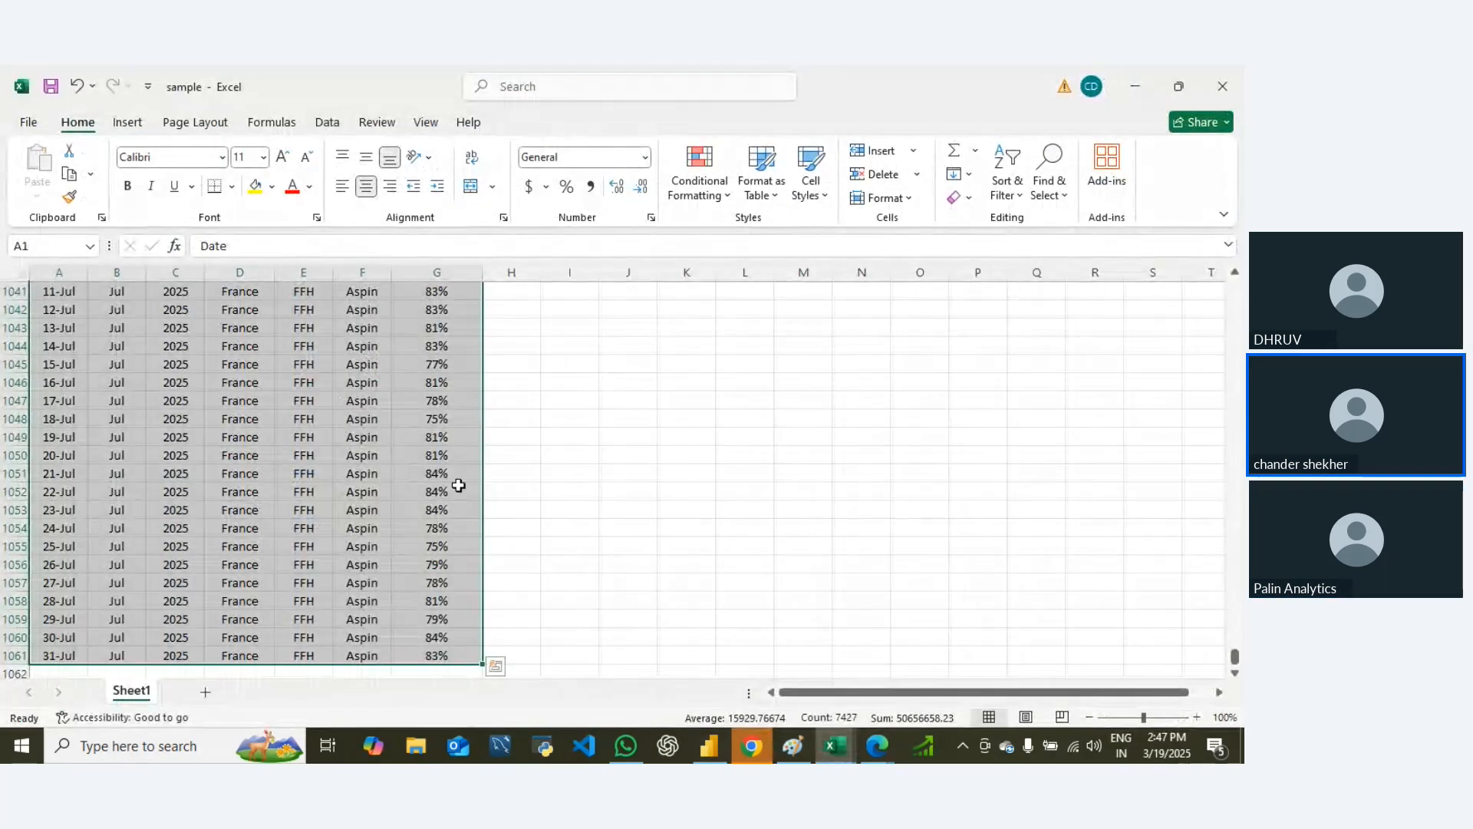
{"action": "left_click", "coordinate": [278, 400]}
{"action": "key", "text": "ctrl+Up"}
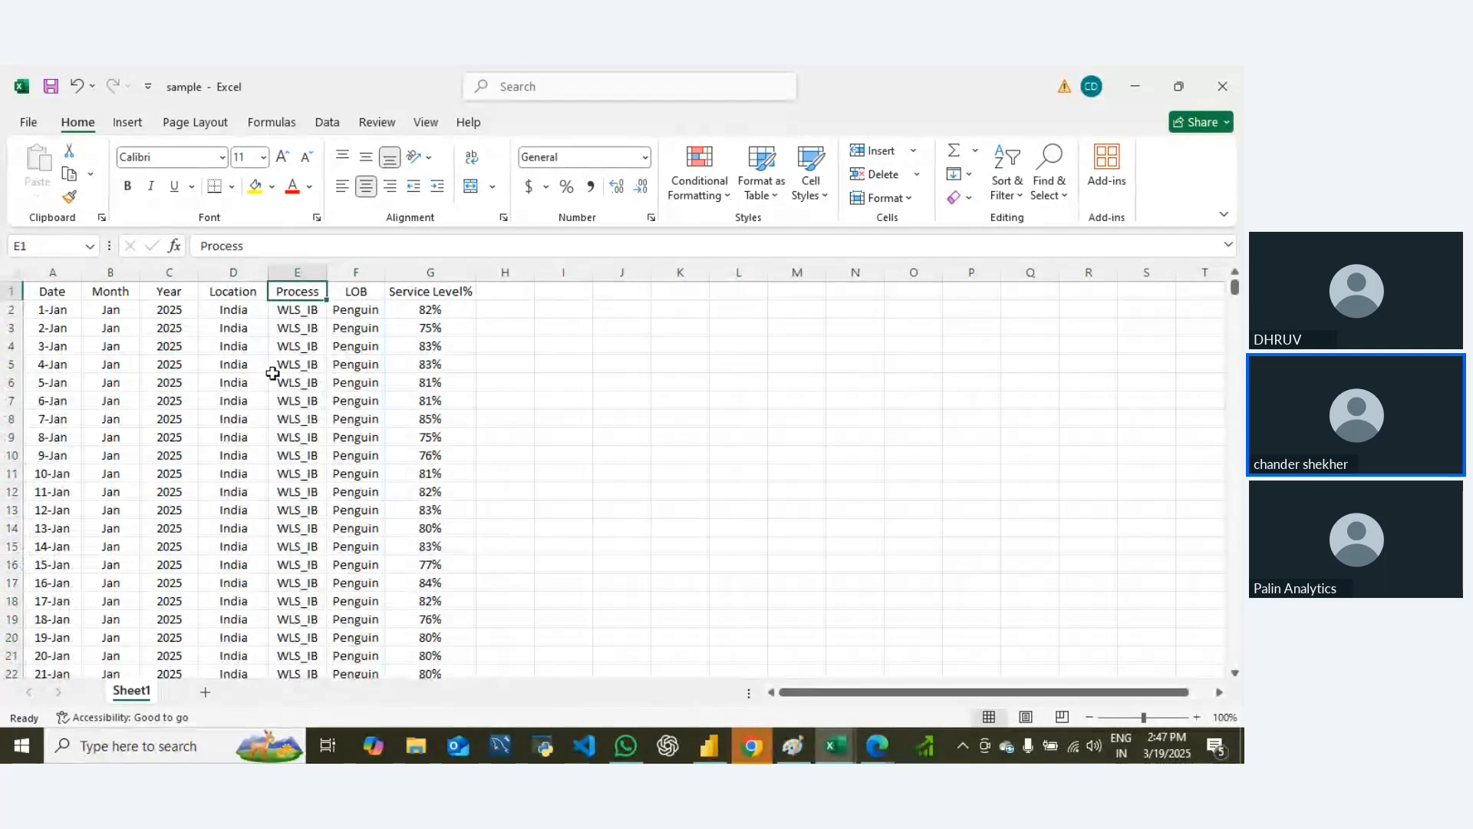
{"action": "key", "text": "Left"}
{"action": "key", "text": "alt+Down"}
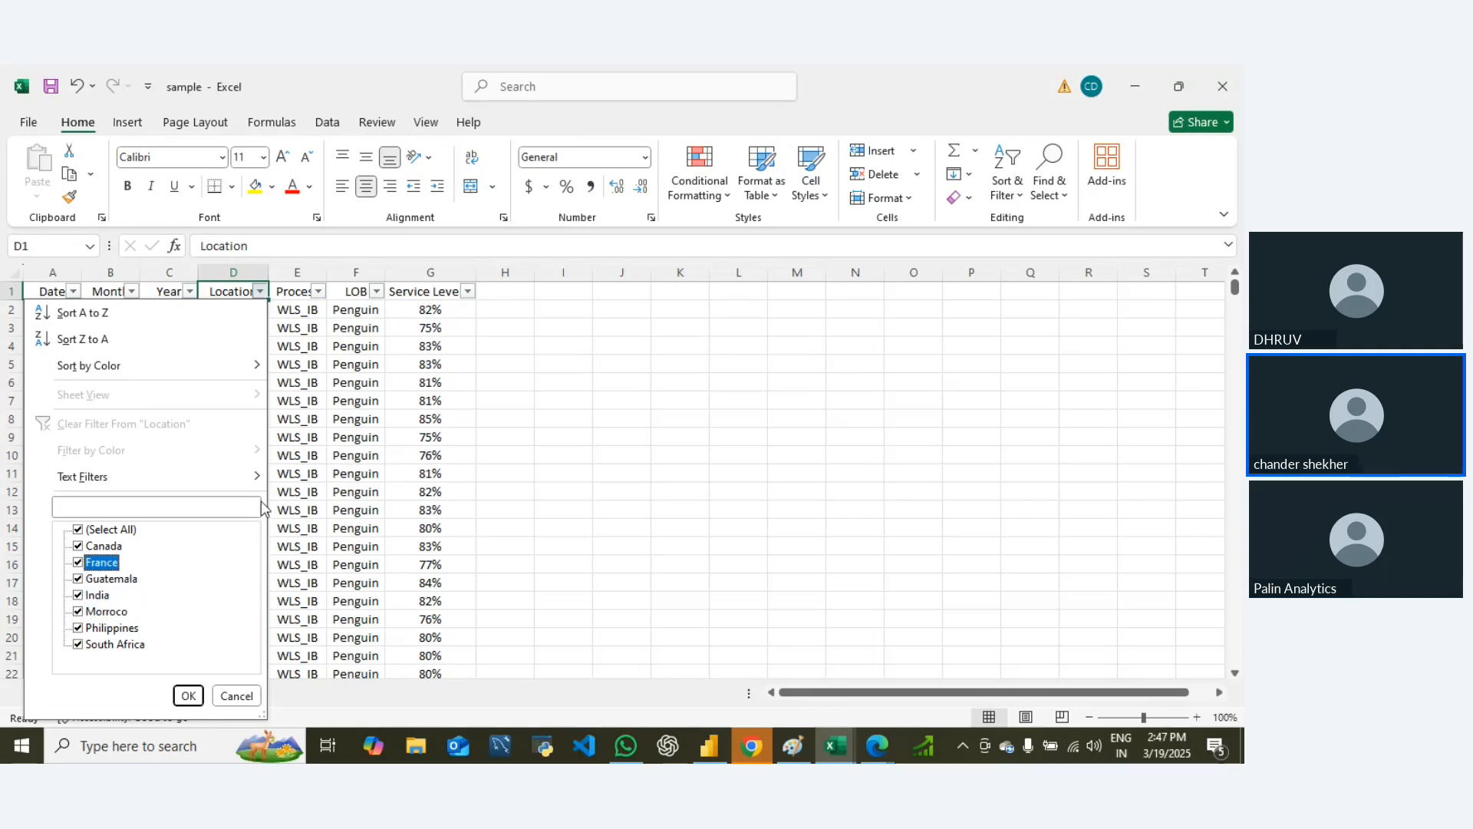
{"action": "key", "text": "Escape"}
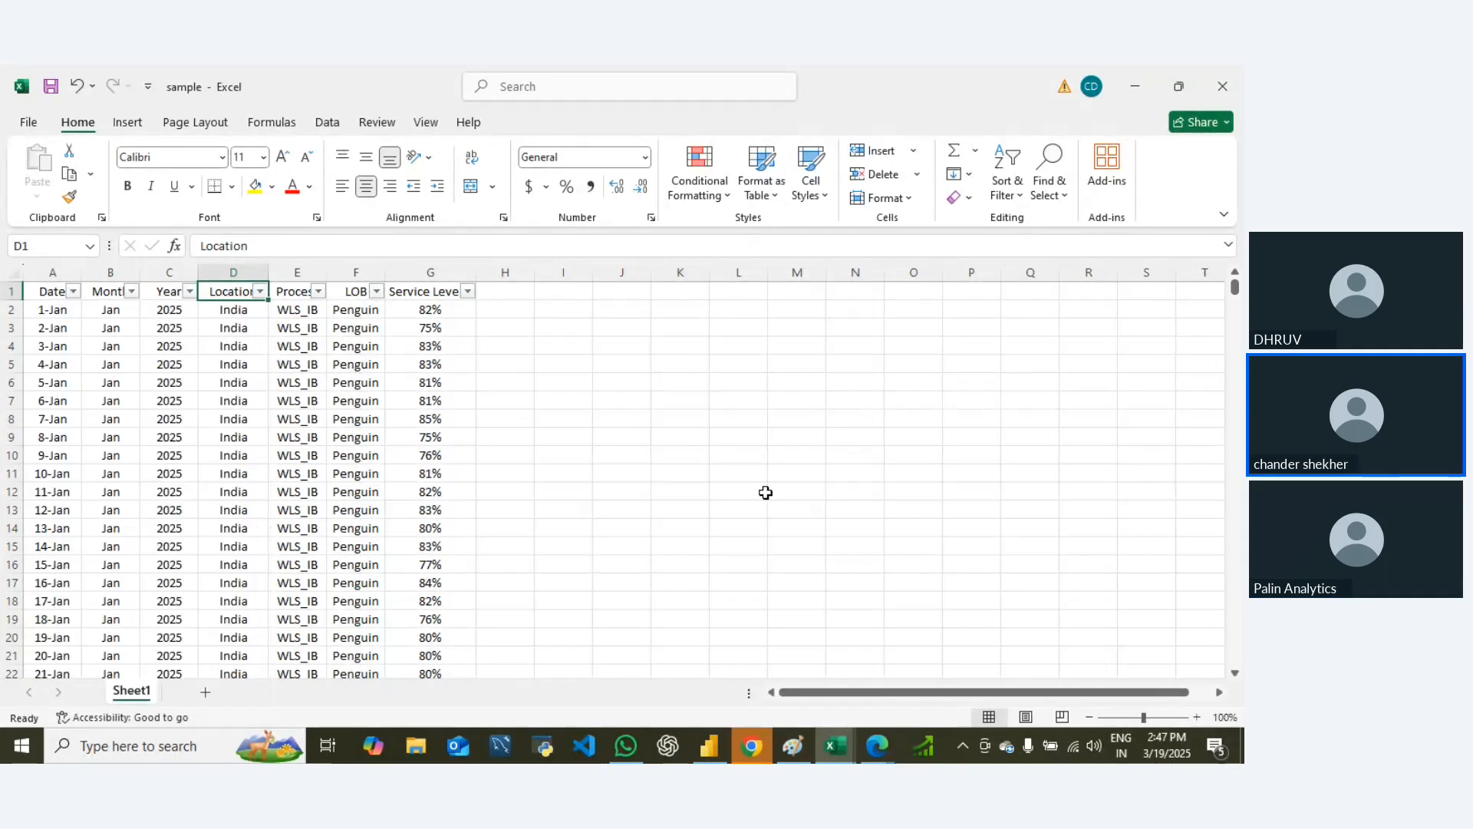
Step: Switch back to Power BI Desktop, add a map visual with Location as its location field, and enlarge it across most of the page
{"action": "key", "text": "alt+Tab"}
{"action": "left_click", "coordinate": [963, 402]}
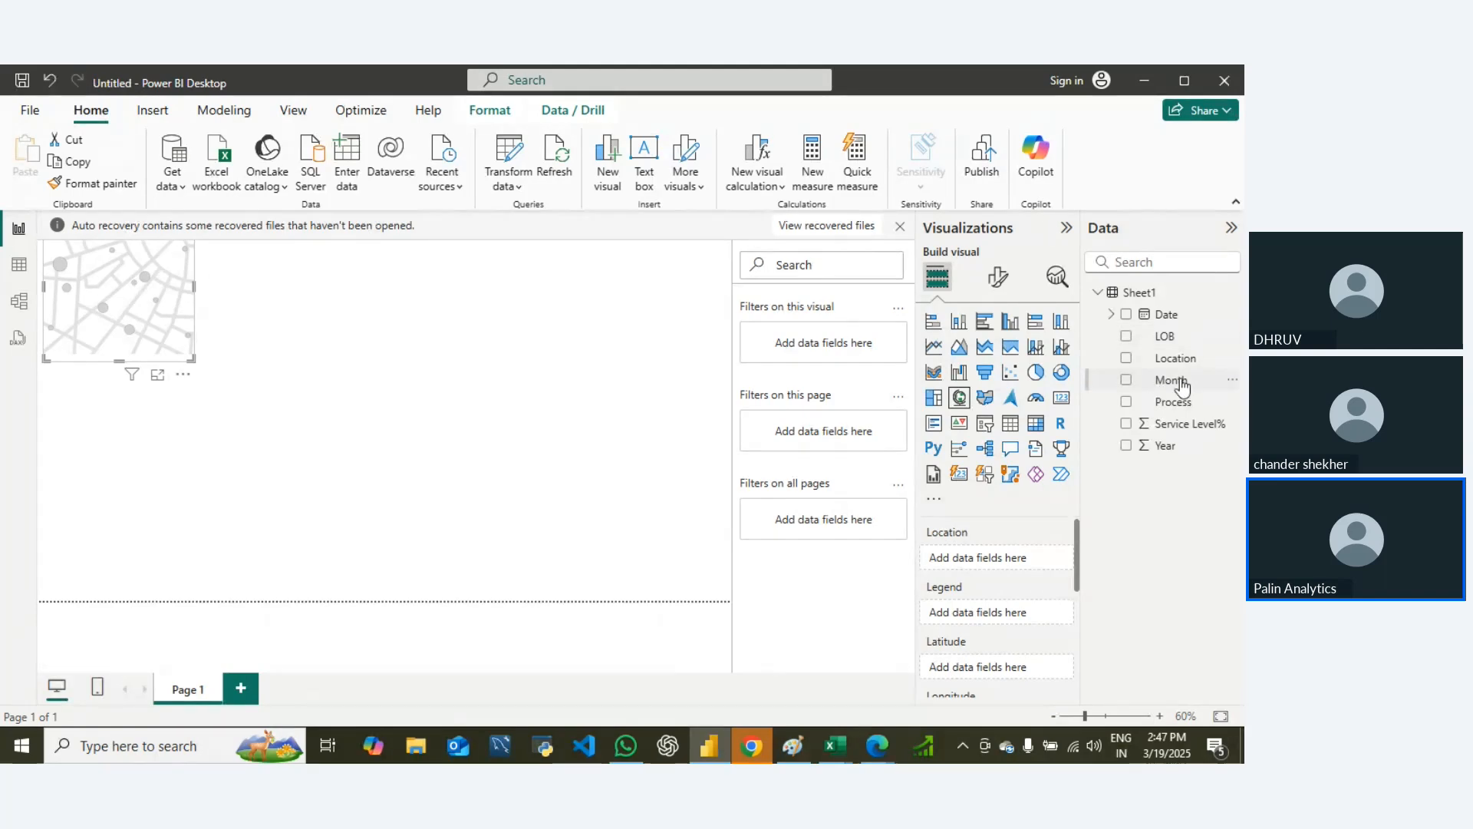
{"action": "left_click_drag", "start_coordinate": [1180, 358], "coordinate": [1011, 555]}
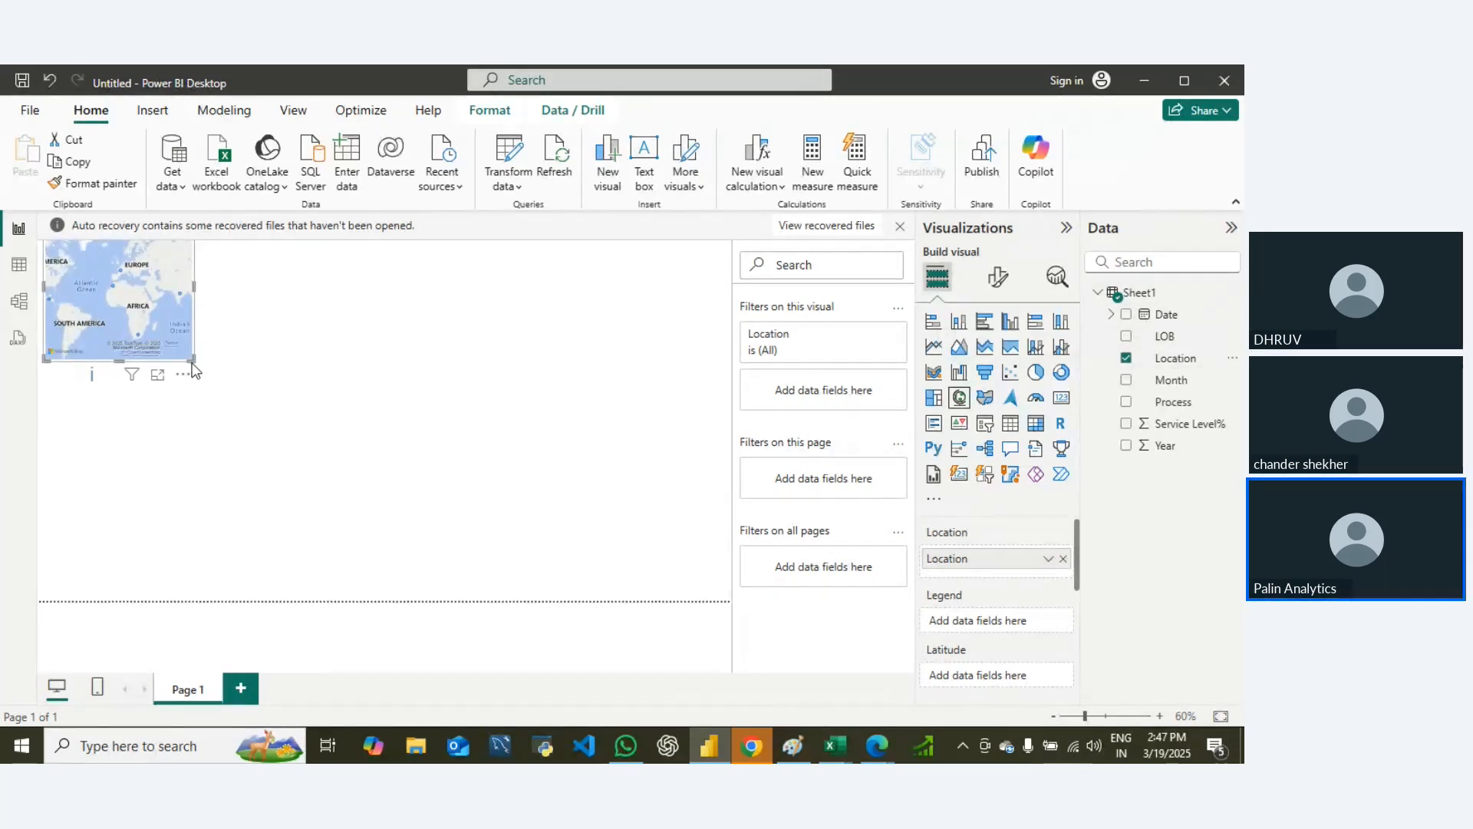
{"action": "left_click_drag", "start_coordinate": [193, 362], "coordinate": [676, 592]}
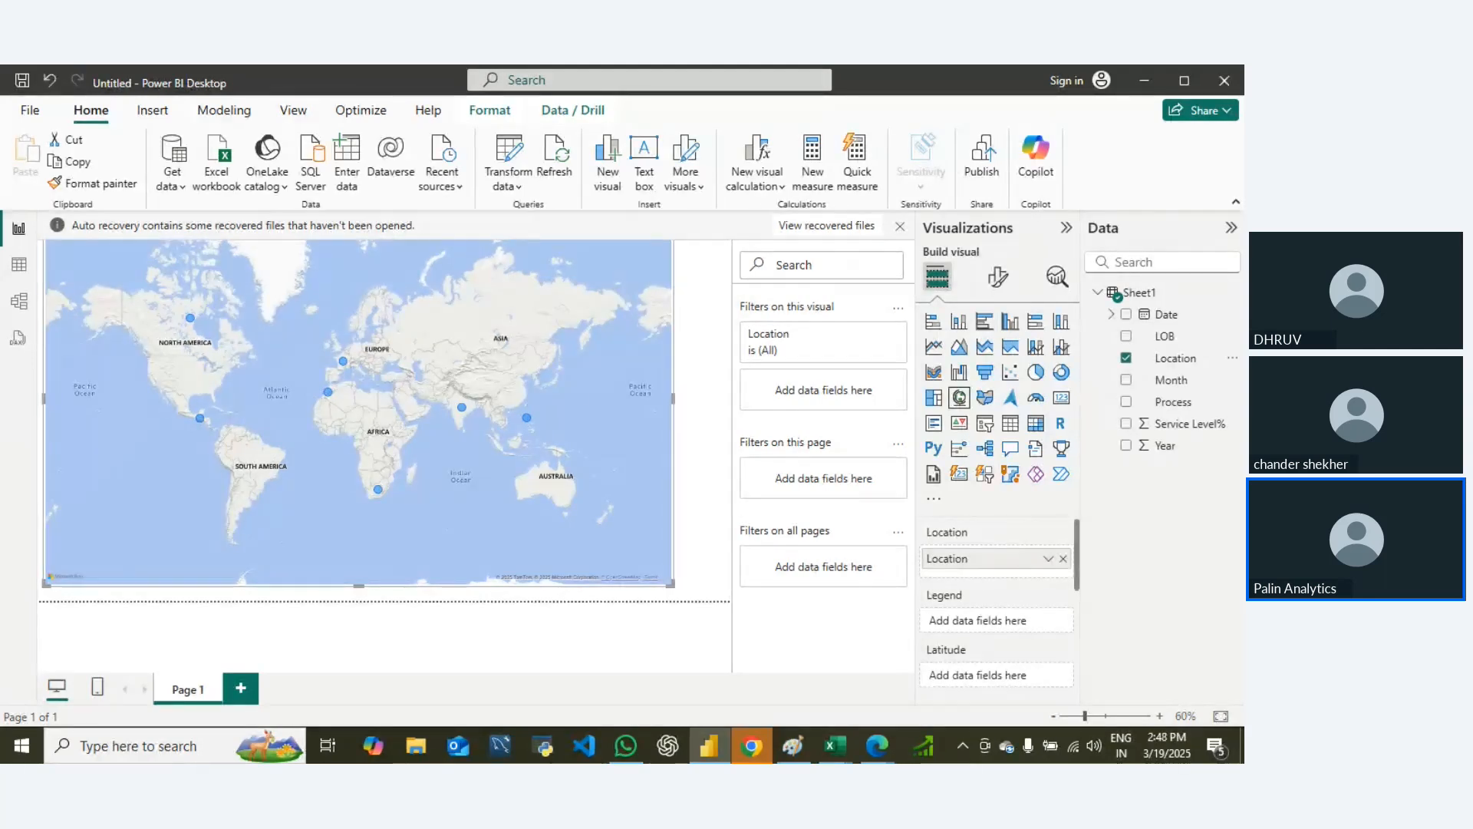
Step: Format the Service Level% column of Sheet1 as a percentage with 0 decimal places in Table view
{"action": "left_click", "coordinate": [19, 264]}
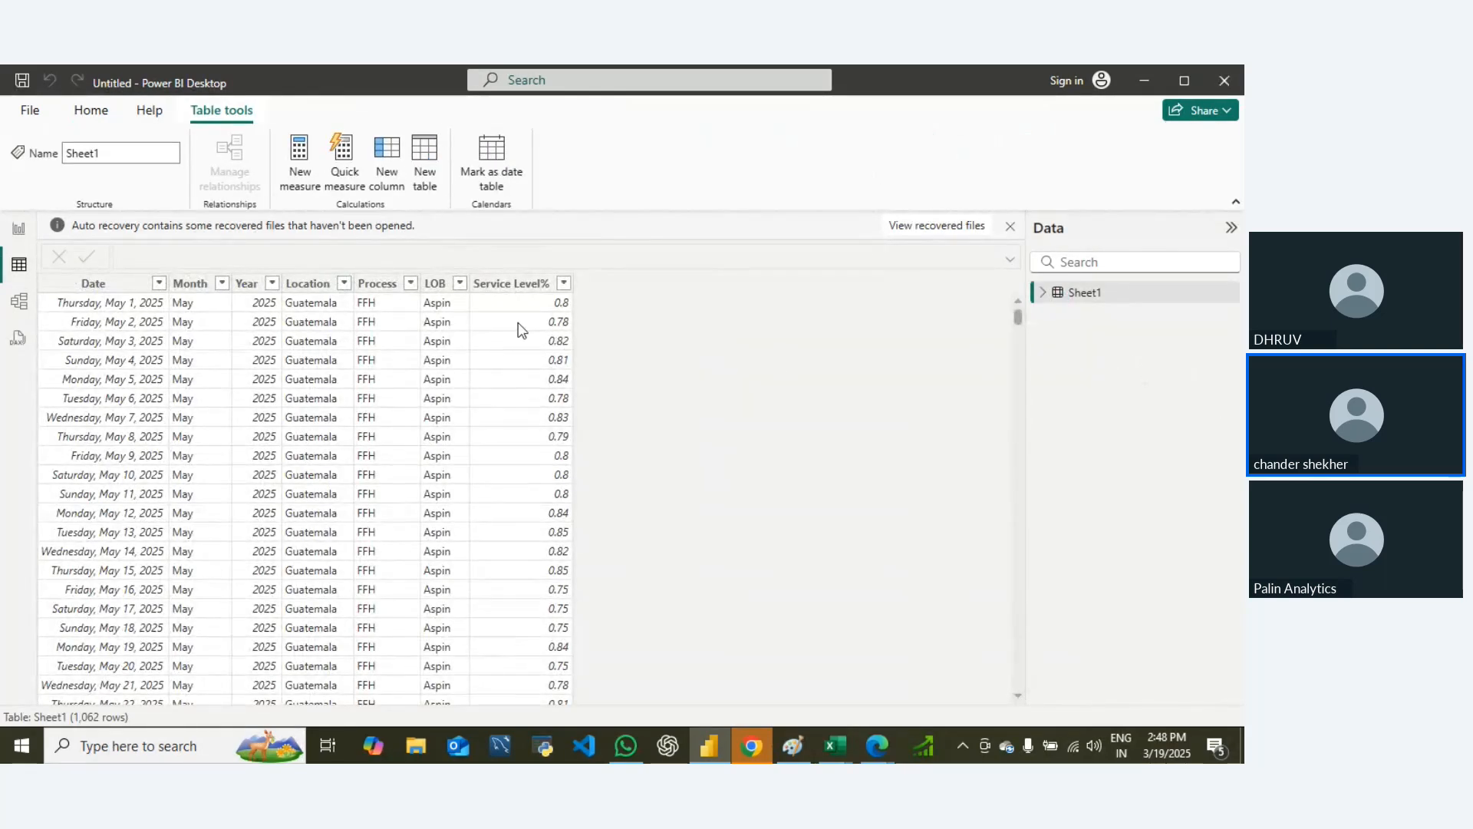
{"action": "left_click", "coordinate": [528, 418]}
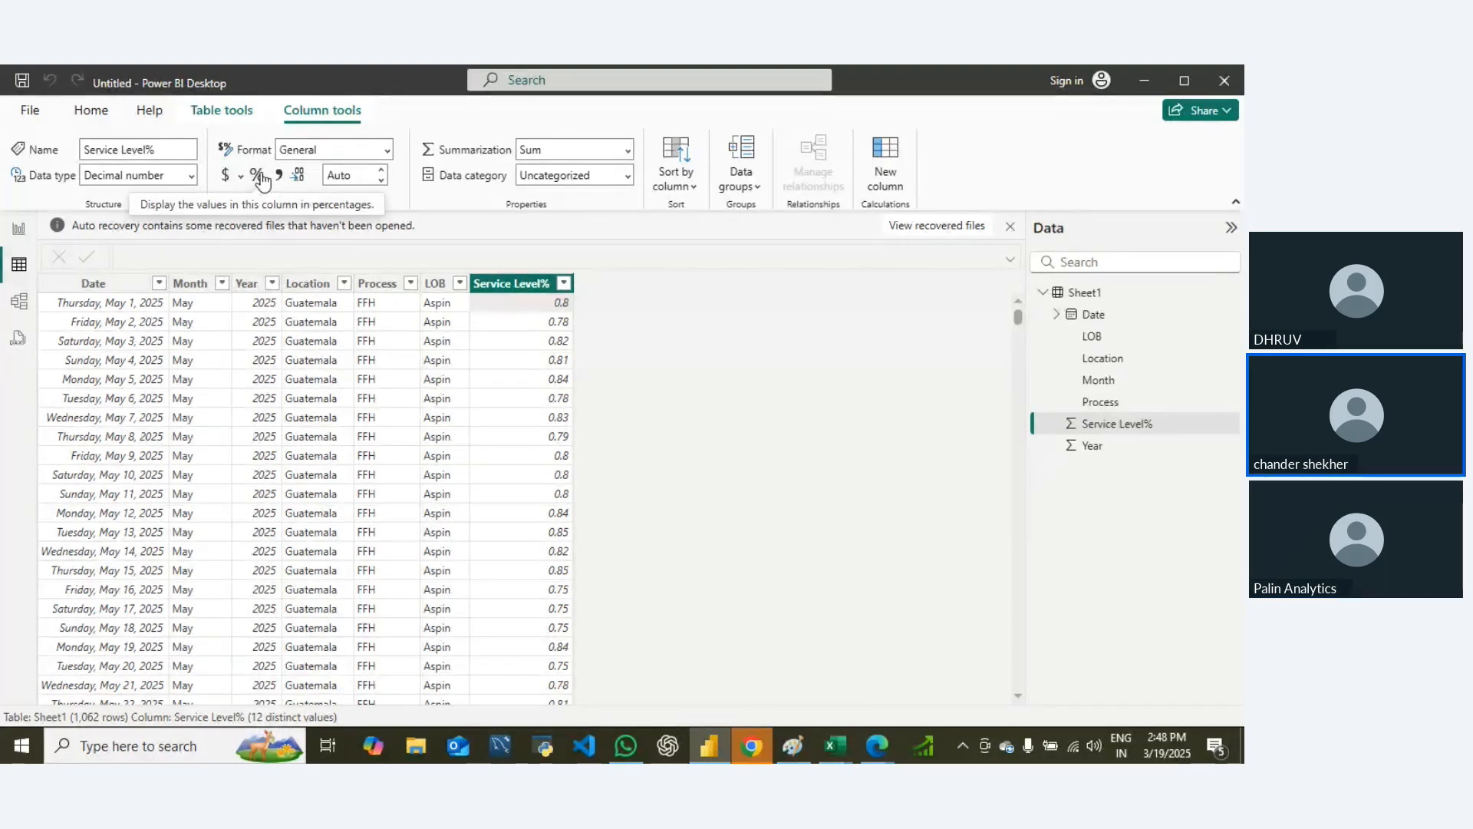
{"action": "left_click", "coordinate": [525, 287]}
{"action": "left_click", "coordinate": [522, 302]}
{"action": "key", "text": "ctrl+Down"}
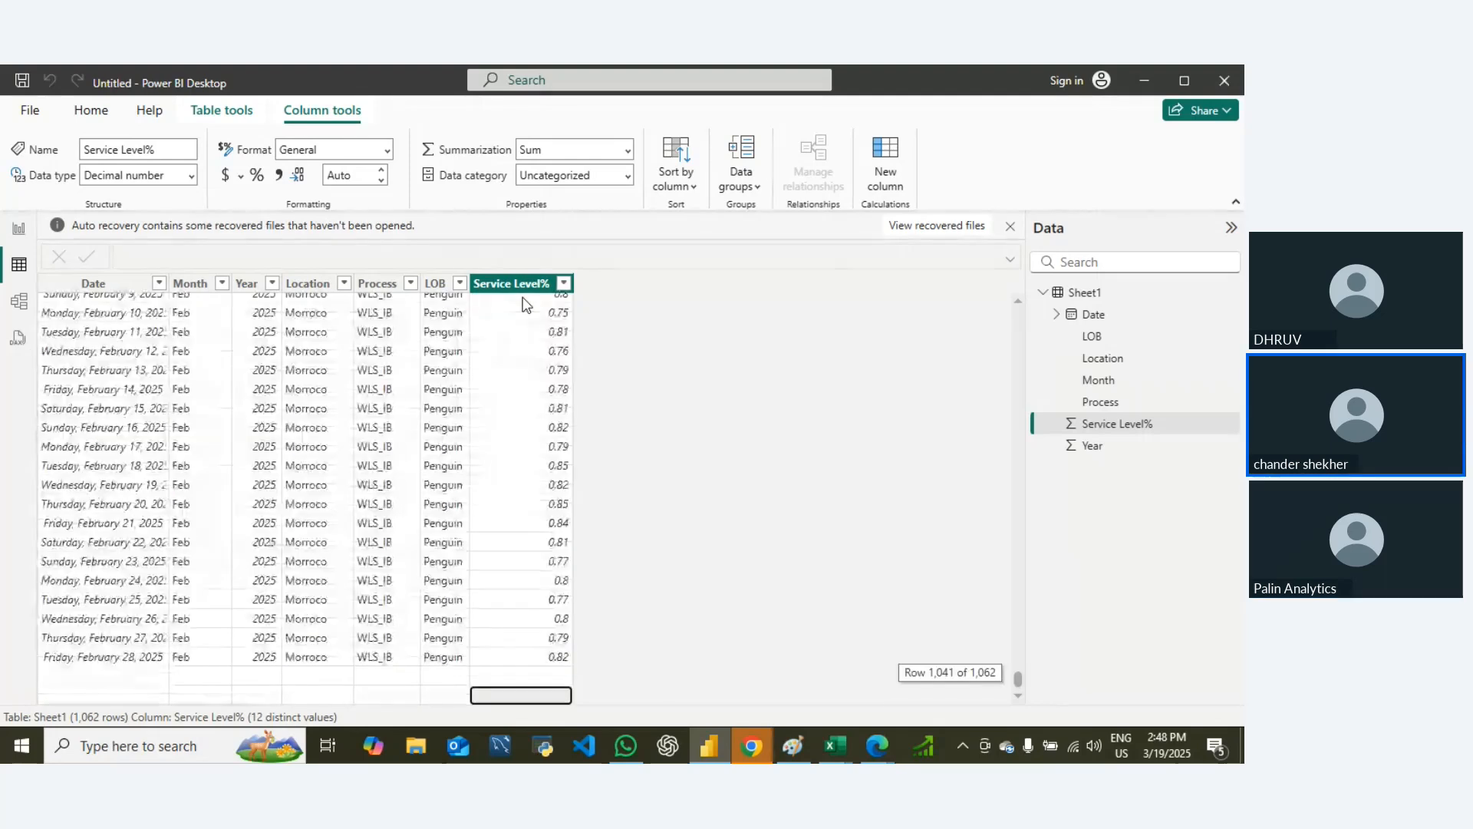
{"action": "key", "text": "ctrl+Up"}
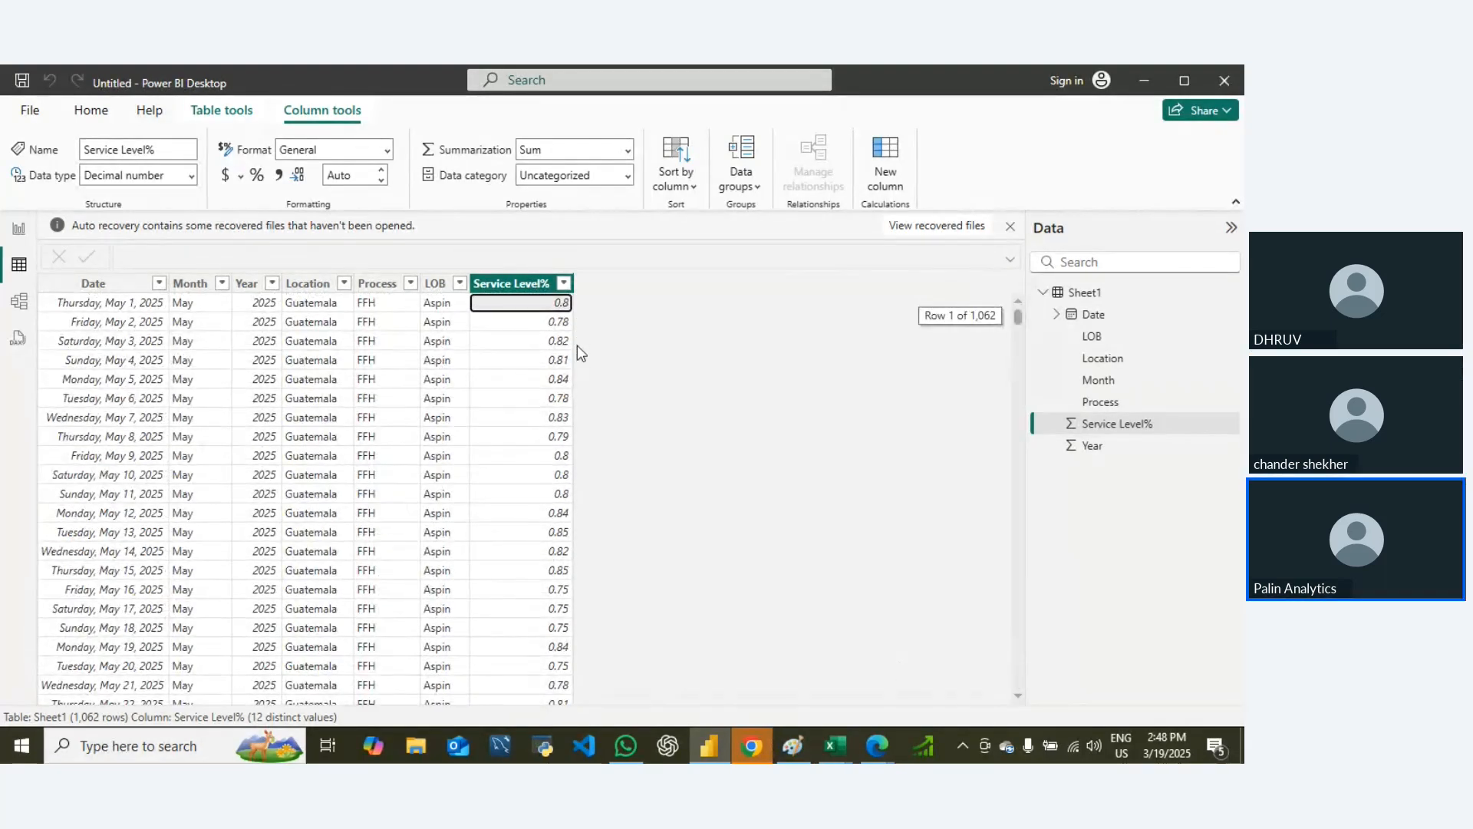
{"action": "key", "text": "ctrl+Down"}
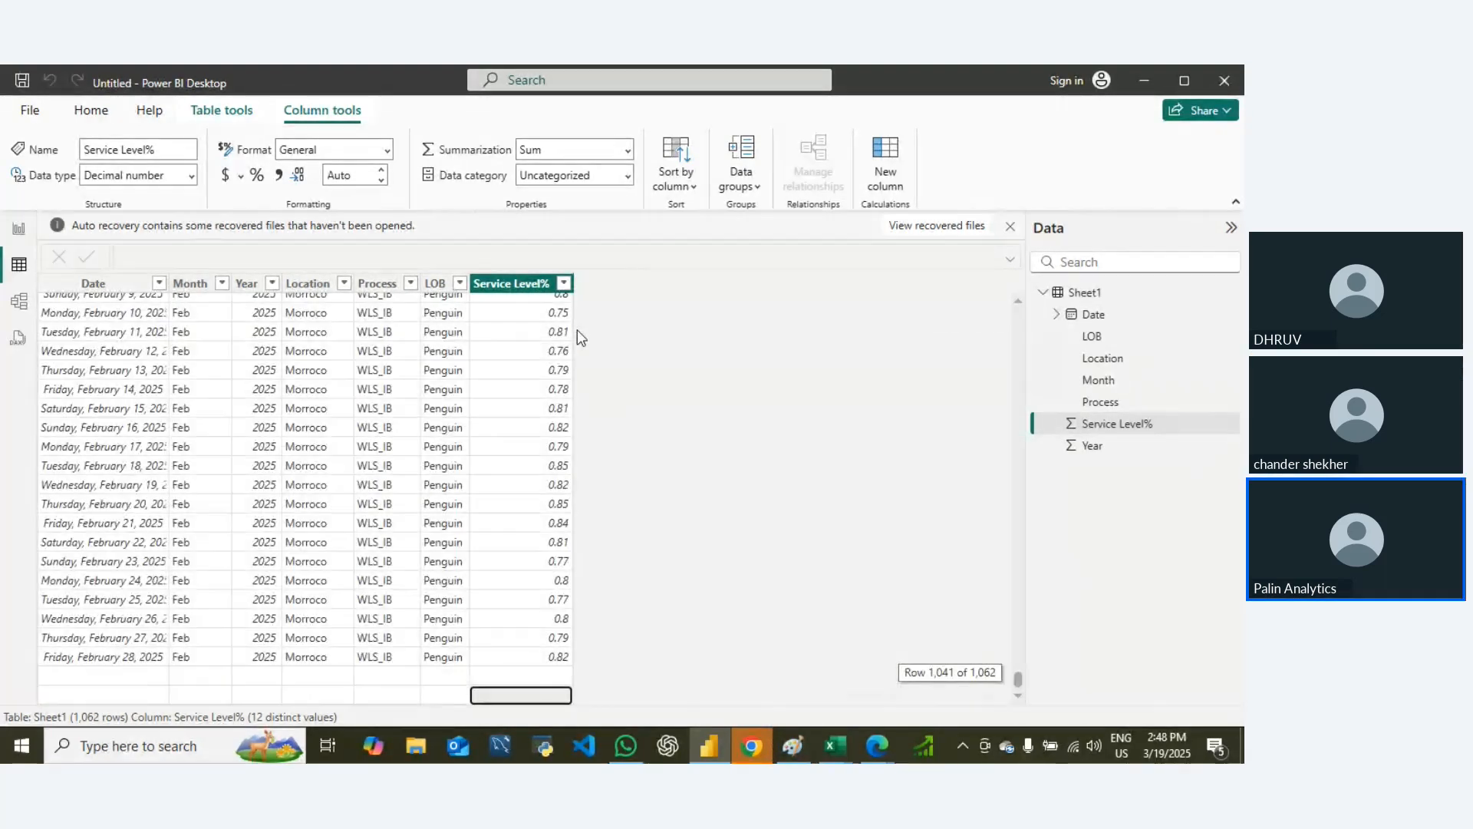
{"action": "key", "text": "ctrl+Up"}
{"action": "key", "text": "ctrl+Up"}
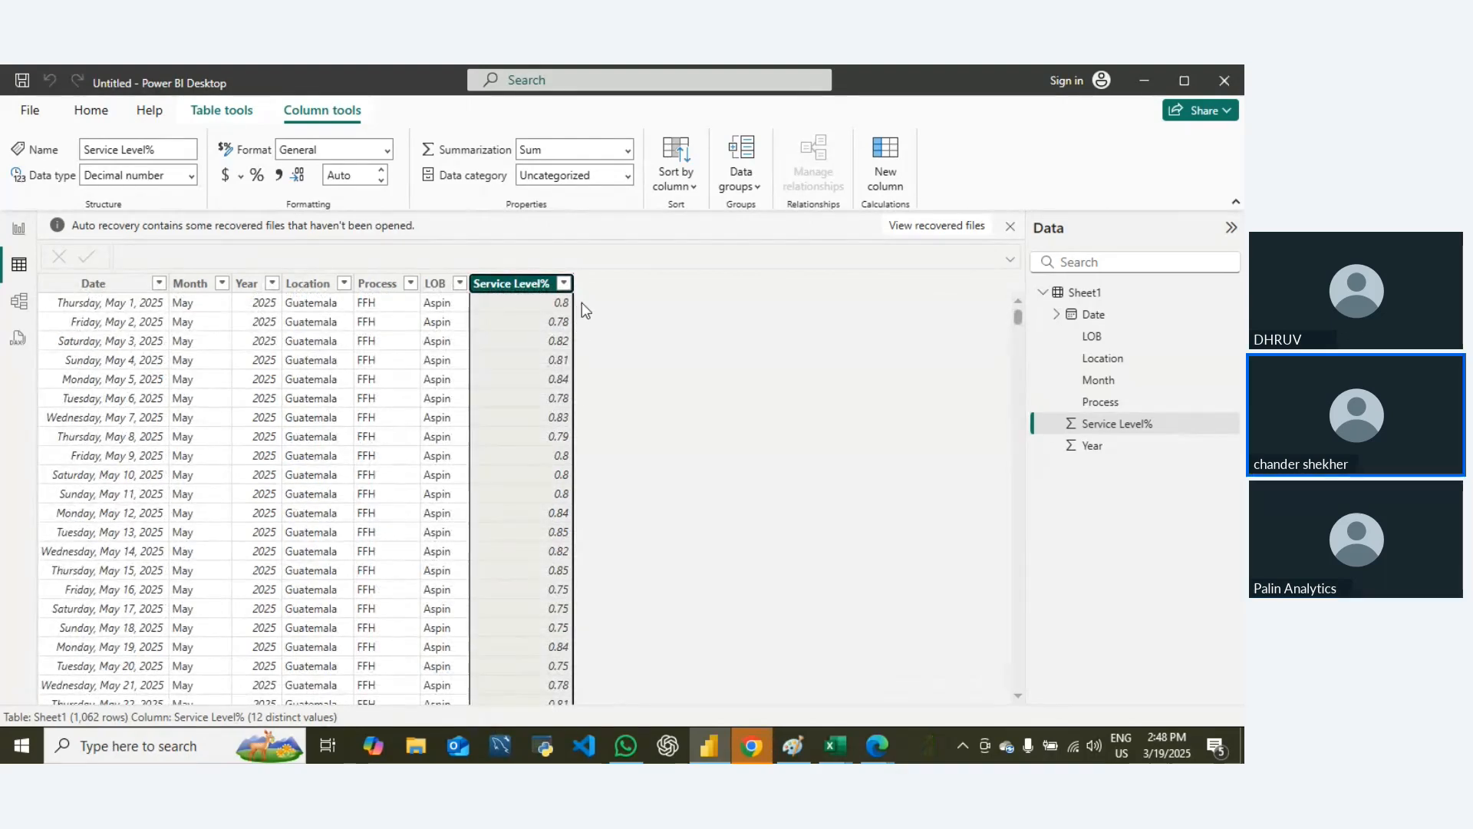
{"action": "left_click", "coordinate": [256, 175]}
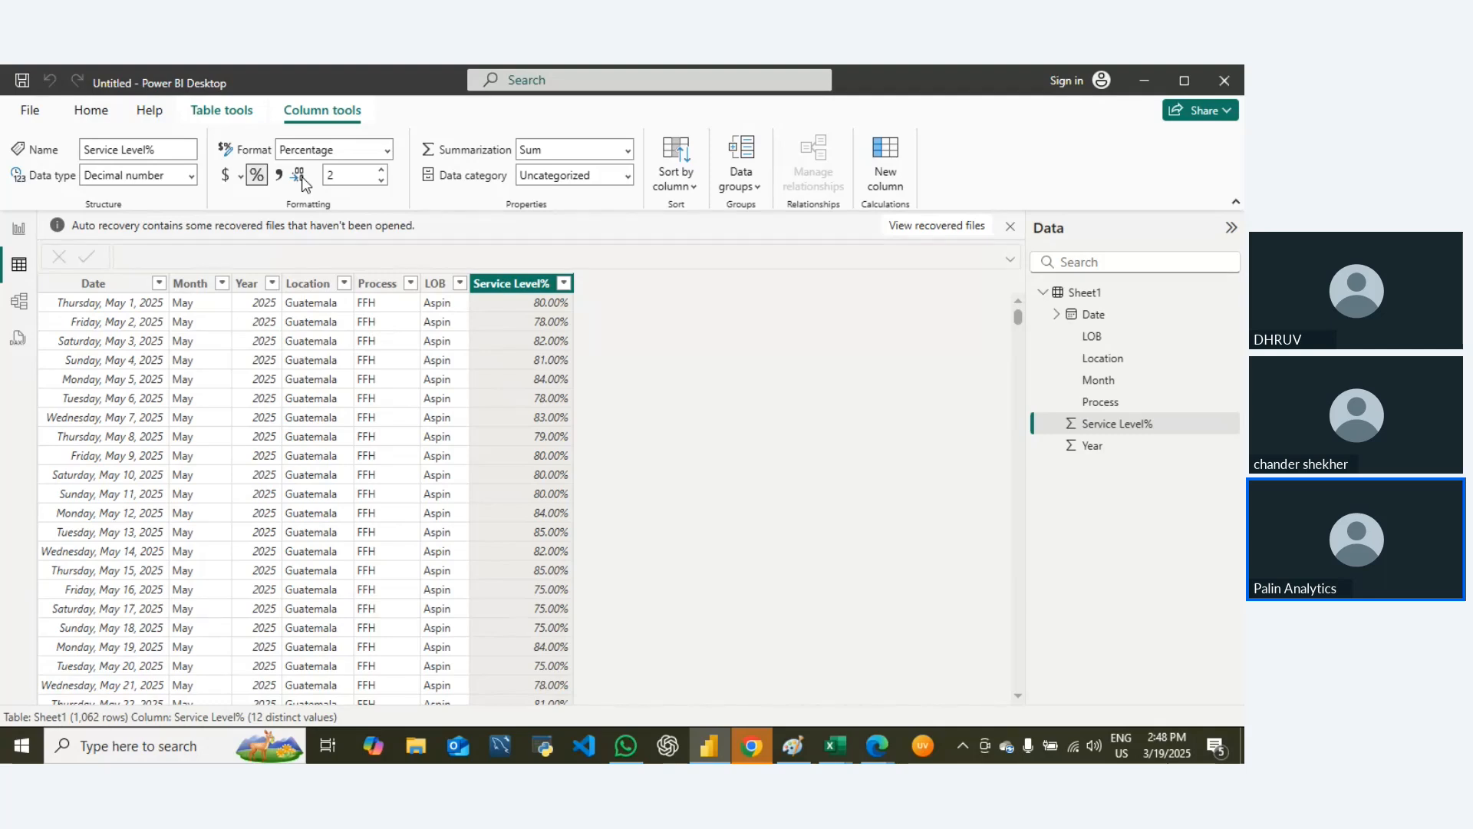
{"action": "left_click", "coordinate": [381, 181]}
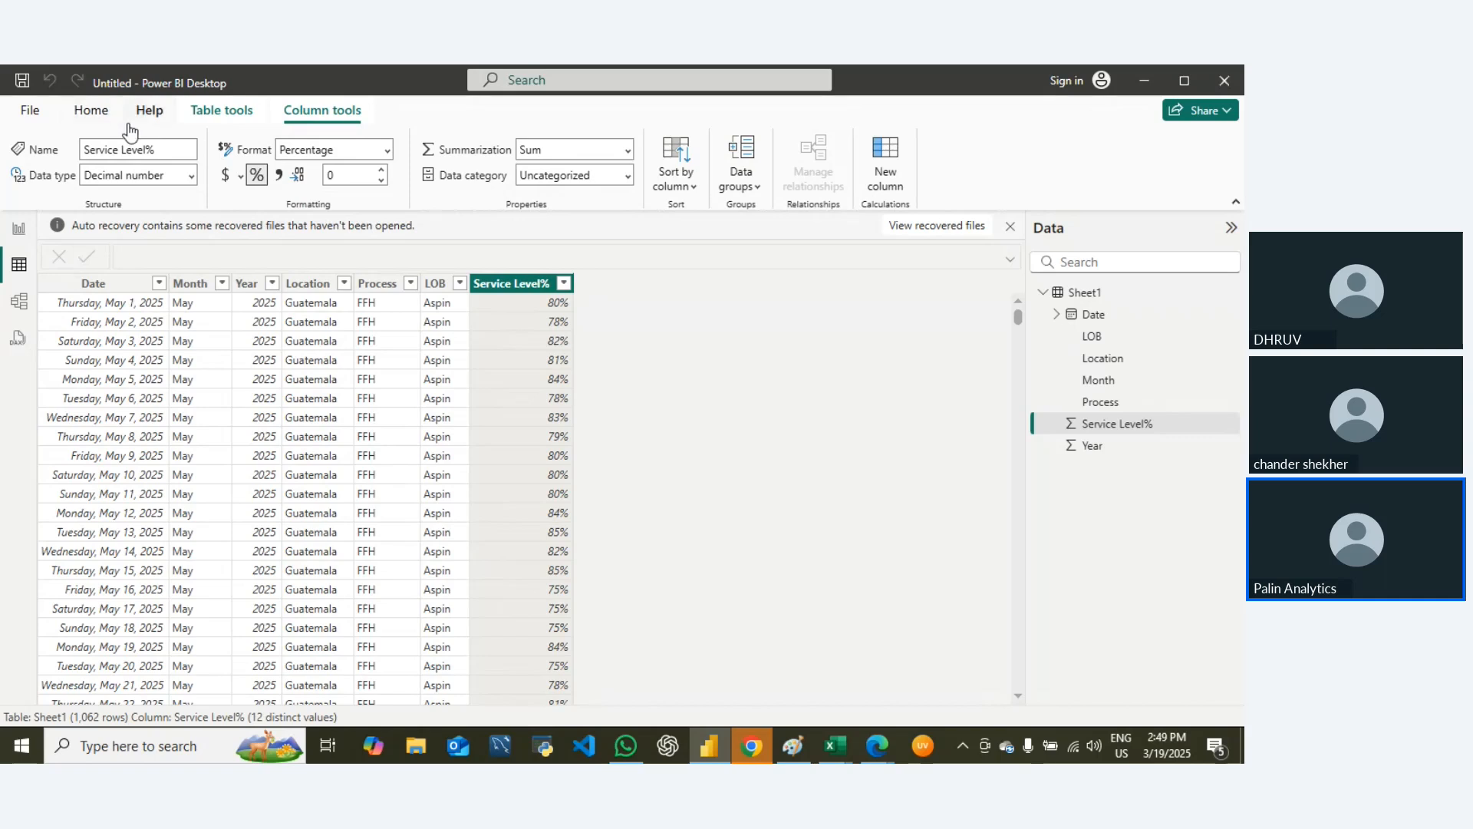
{"action": "key", "text": "alt+Tab"}
{"action": "key", "text": "alt+Tab"}
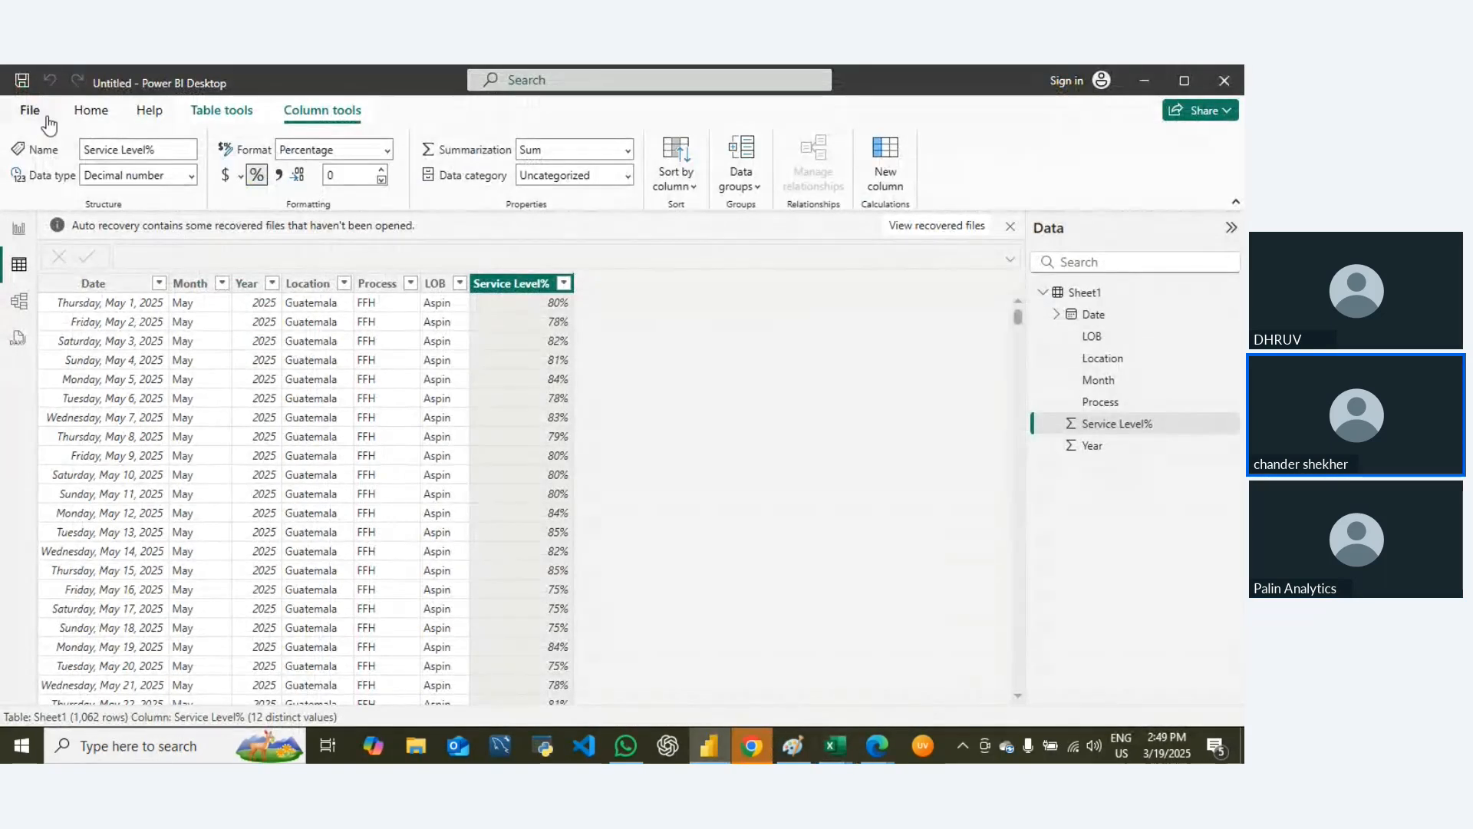
{"action": "left_click", "coordinate": [89, 112]}
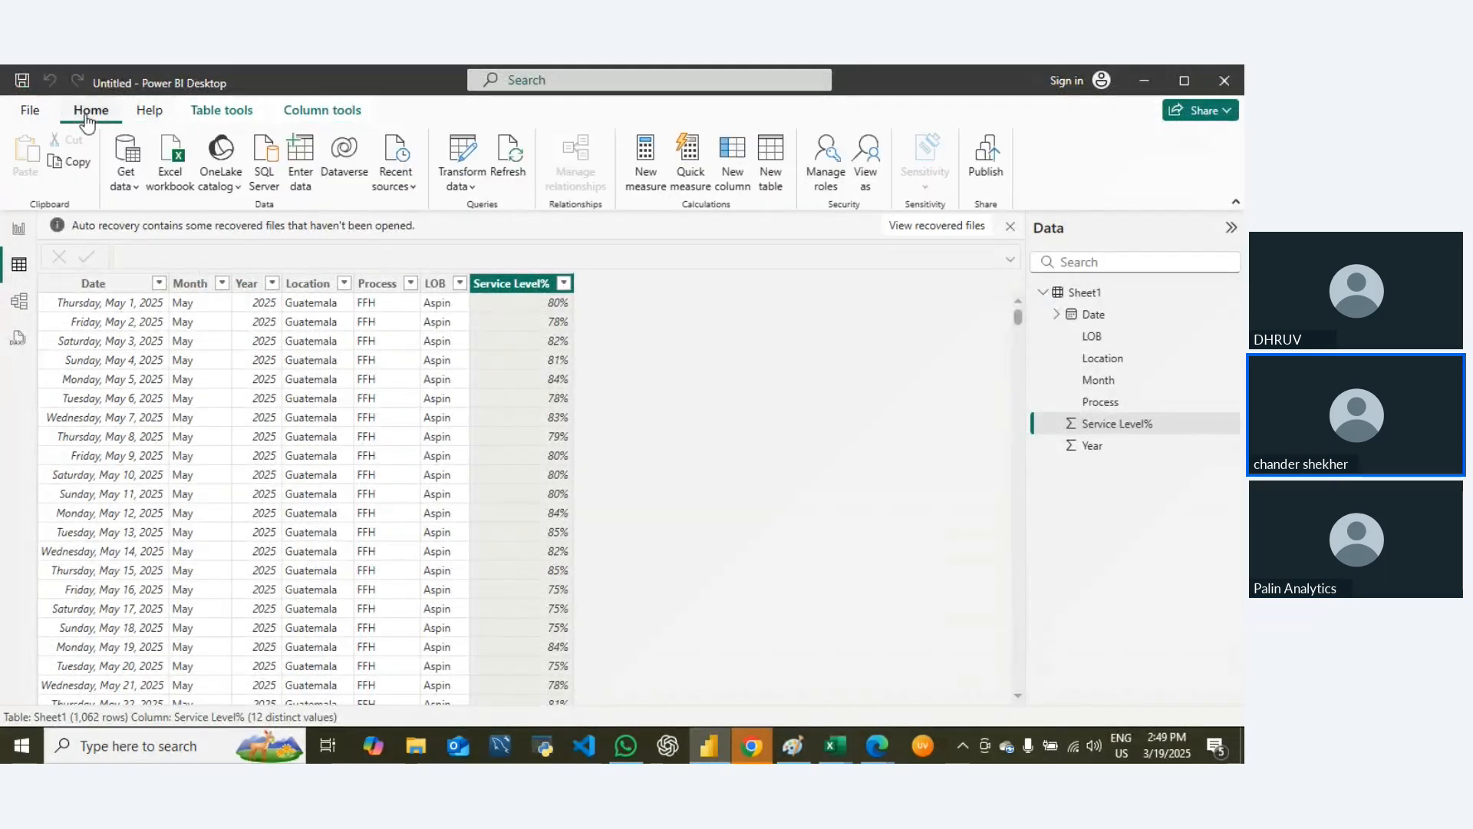
{"action": "left_click", "coordinate": [18, 228]}
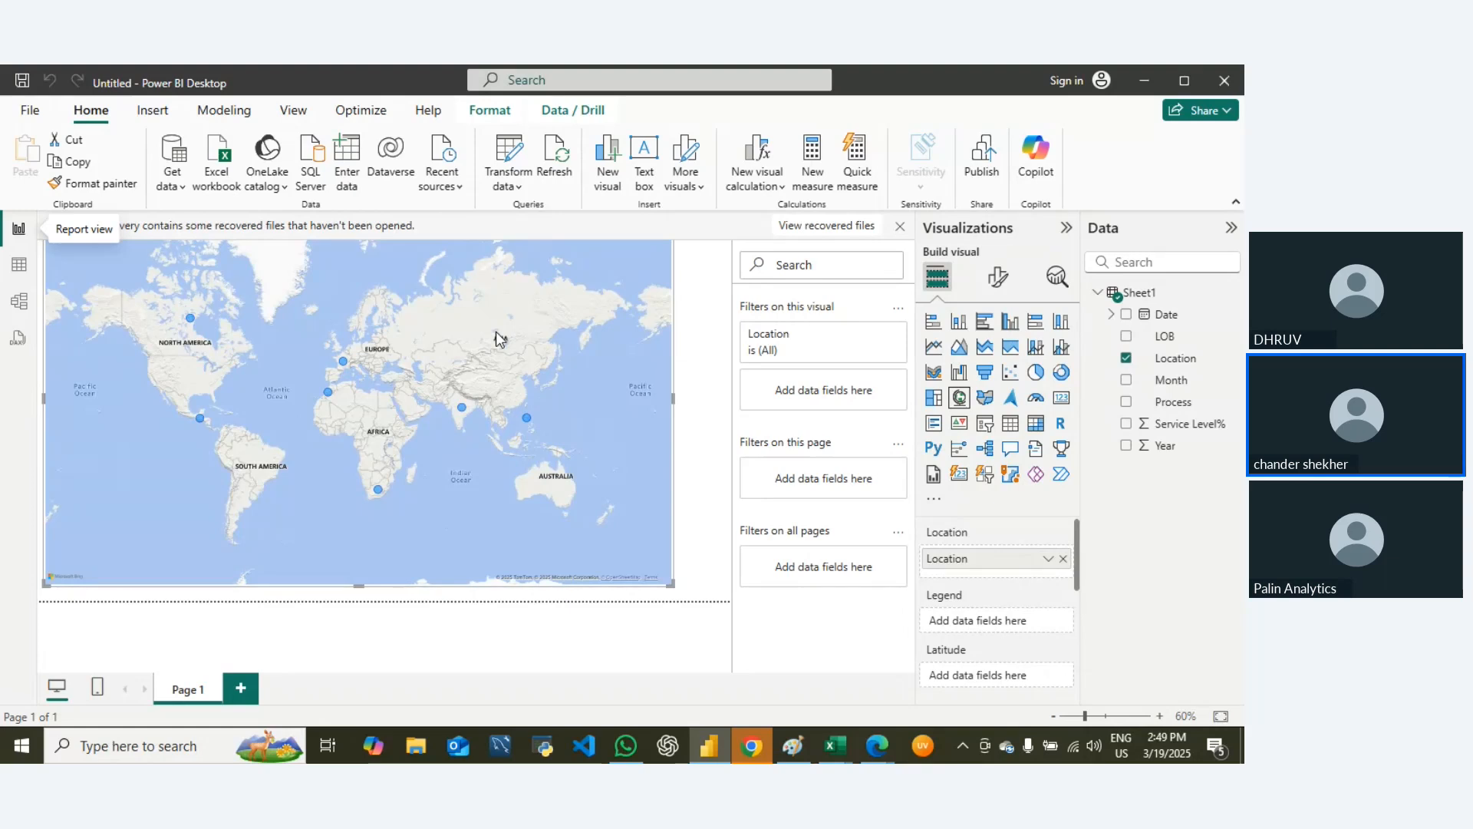
{"action": "left_click", "coordinate": [19, 264]}
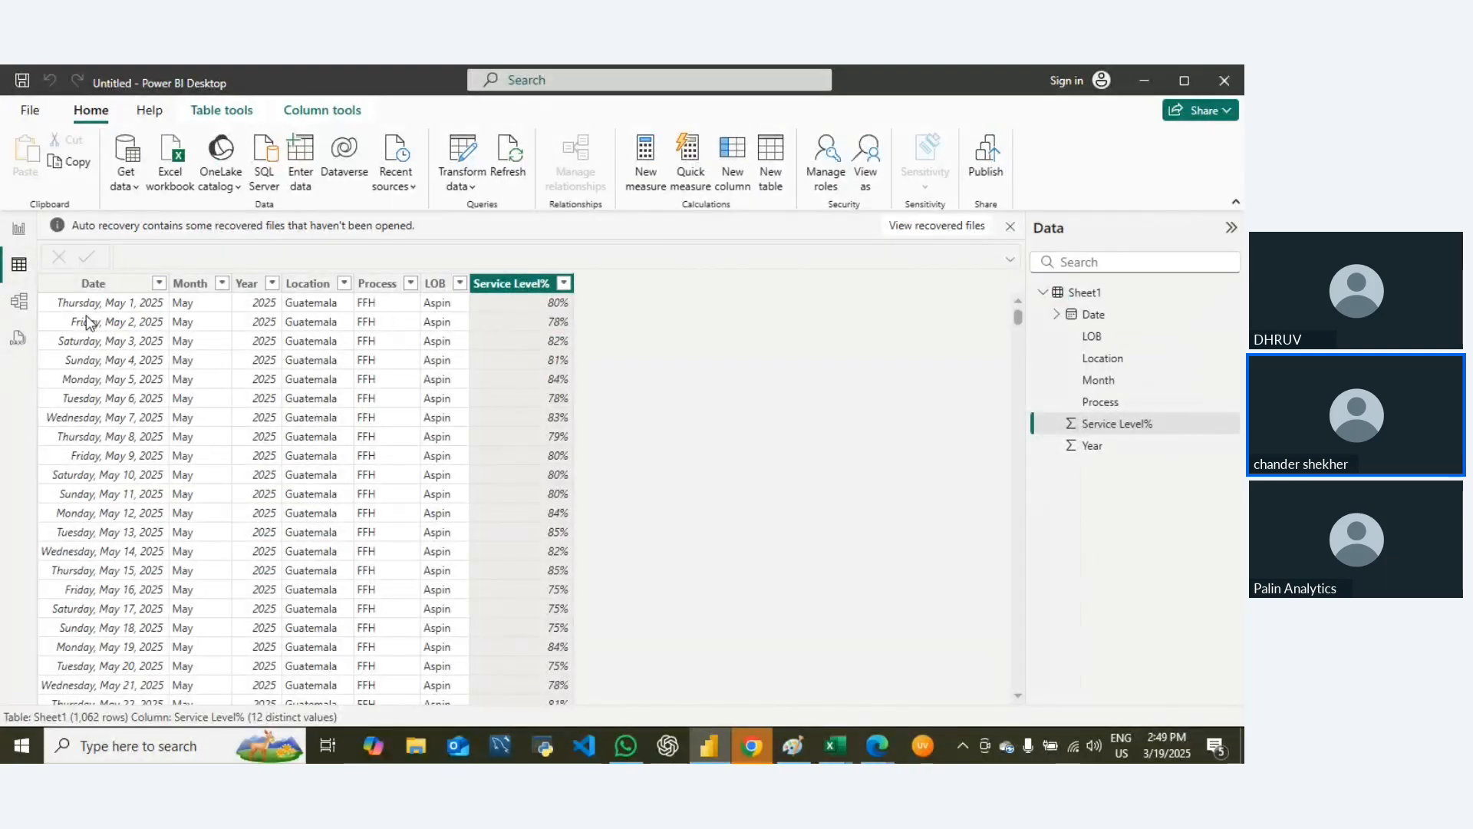
Step: Examine the data type options for the Location column in Power Query Editor and close the editor
{"action": "left_click", "coordinate": [306, 283]}
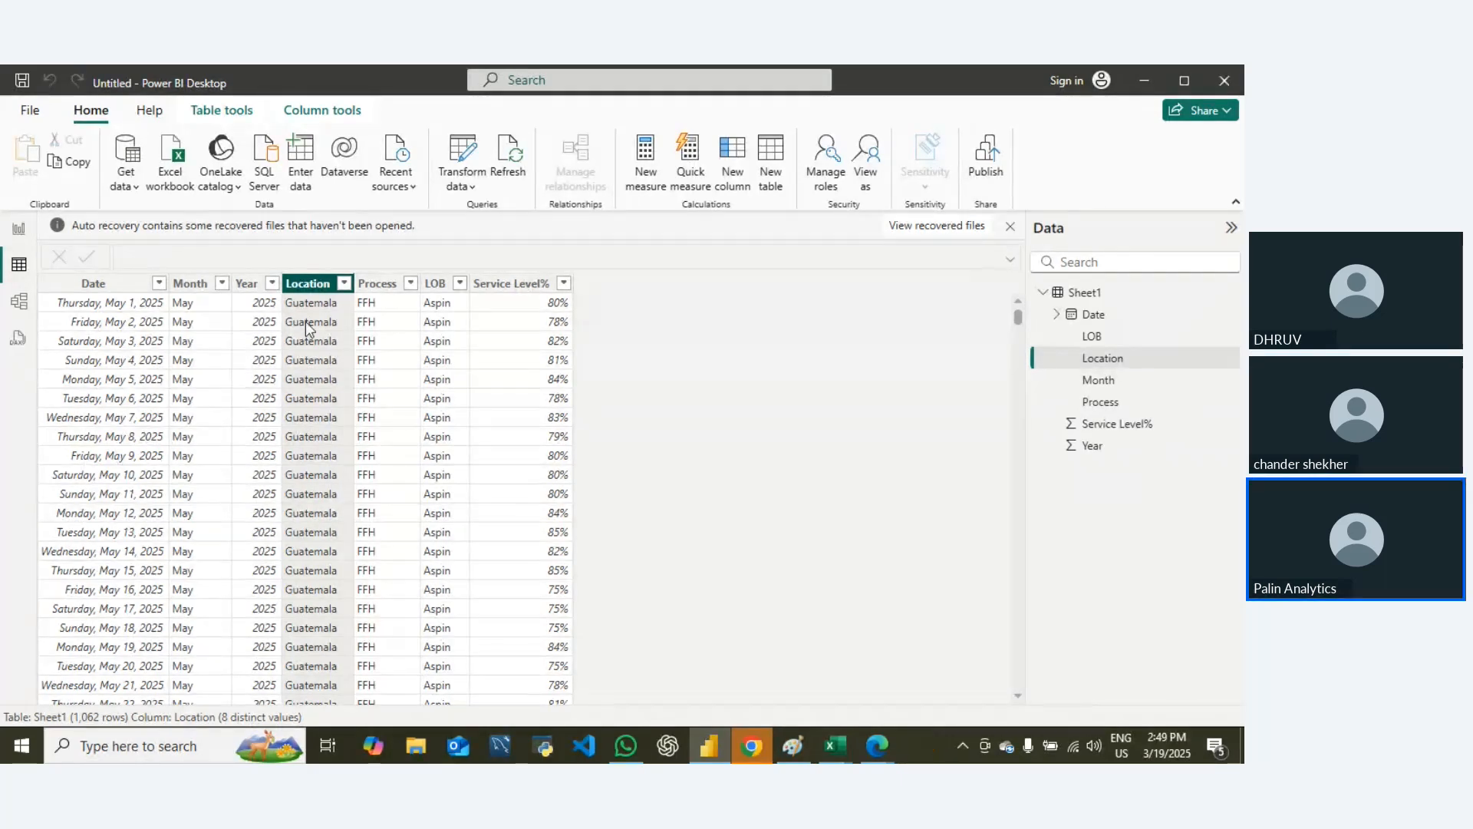
{"action": "left_click", "coordinate": [462, 181]}
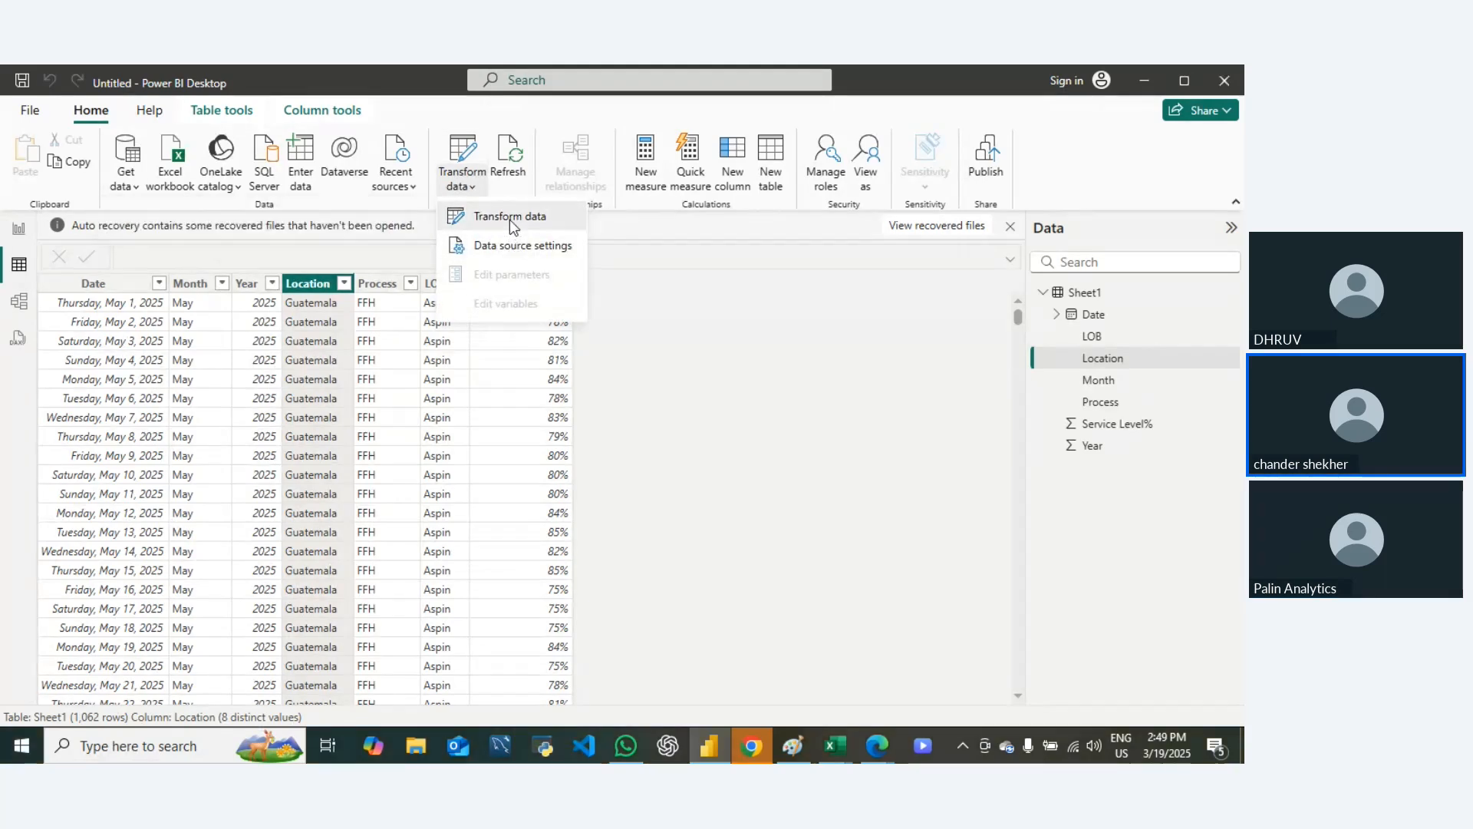
{"action": "left_click", "coordinate": [509, 218]}
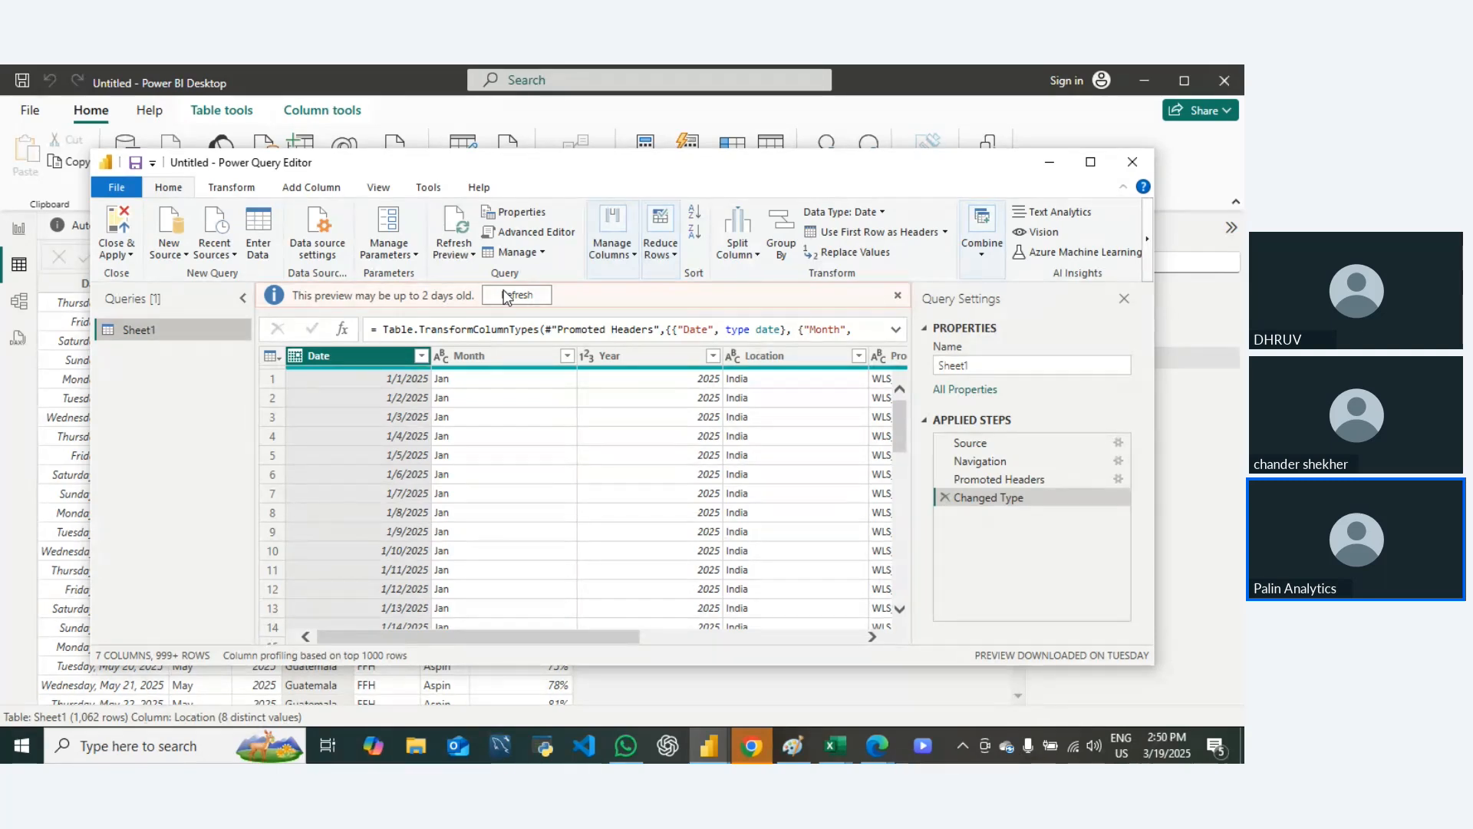
{"action": "left_click", "coordinate": [741, 355]}
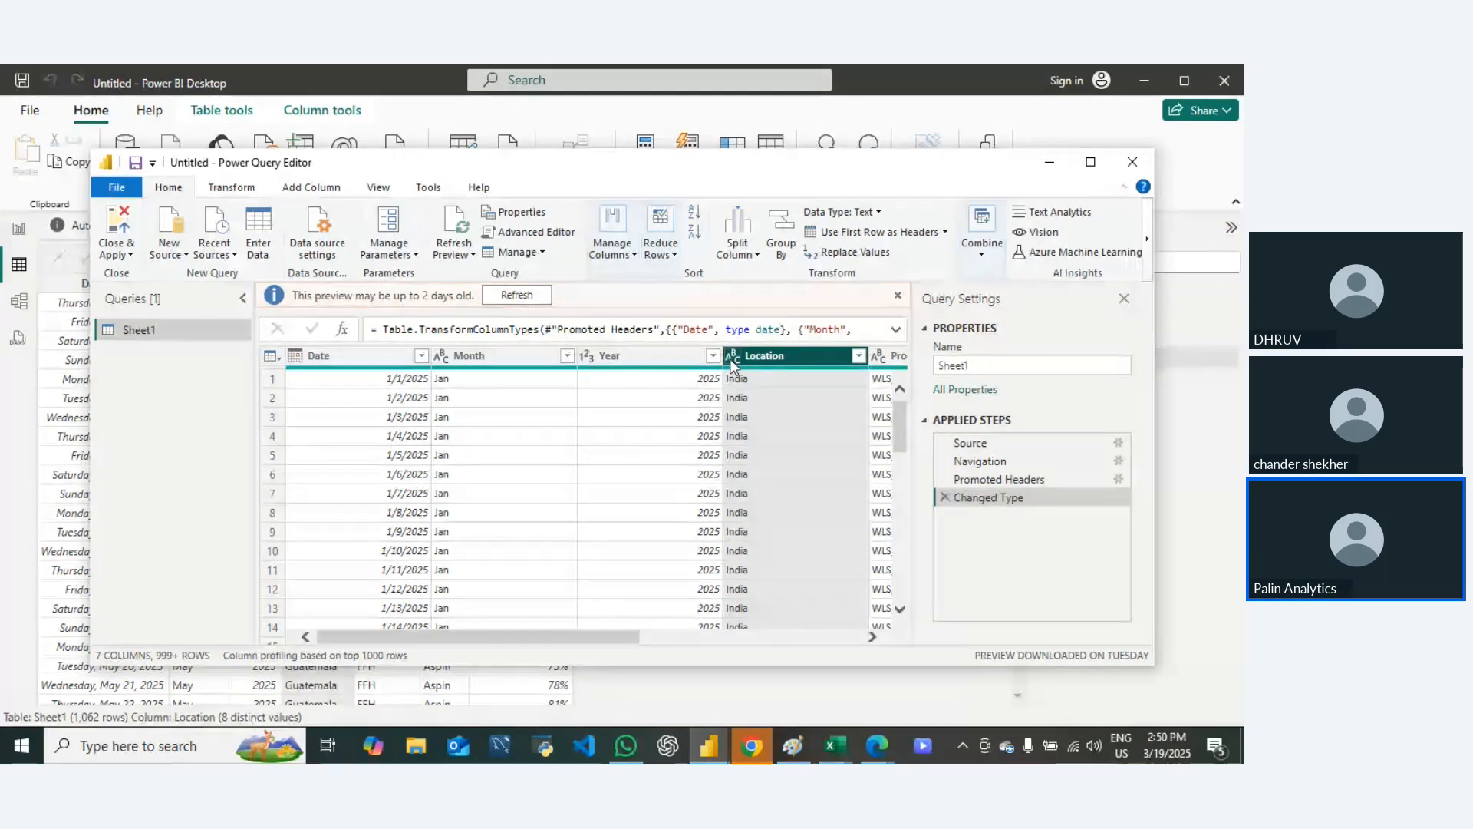
{"action": "left_click", "coordinate": [730, 358]}
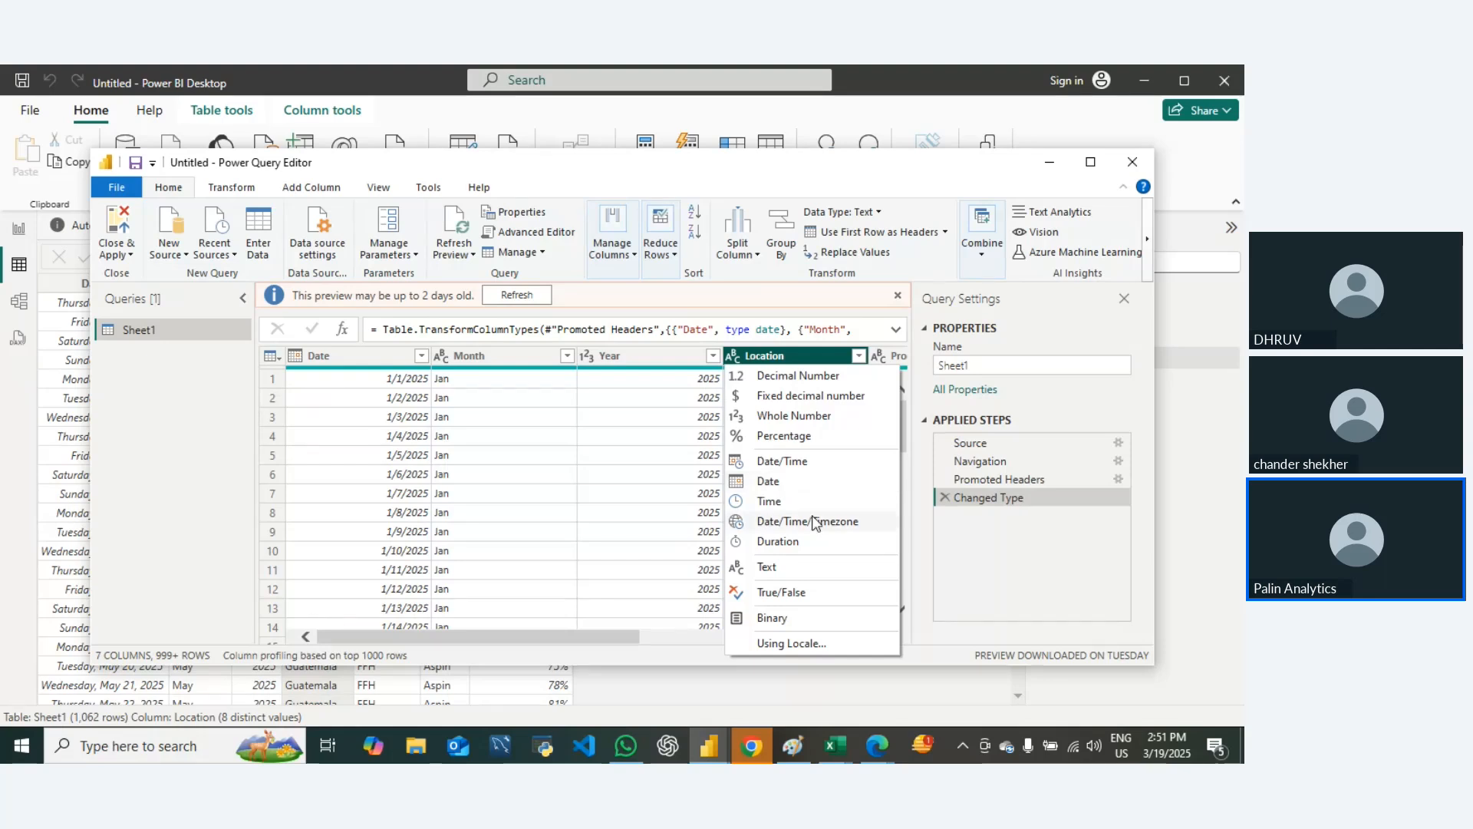
{"action": "left_click", "coordinate": [602, 480]}
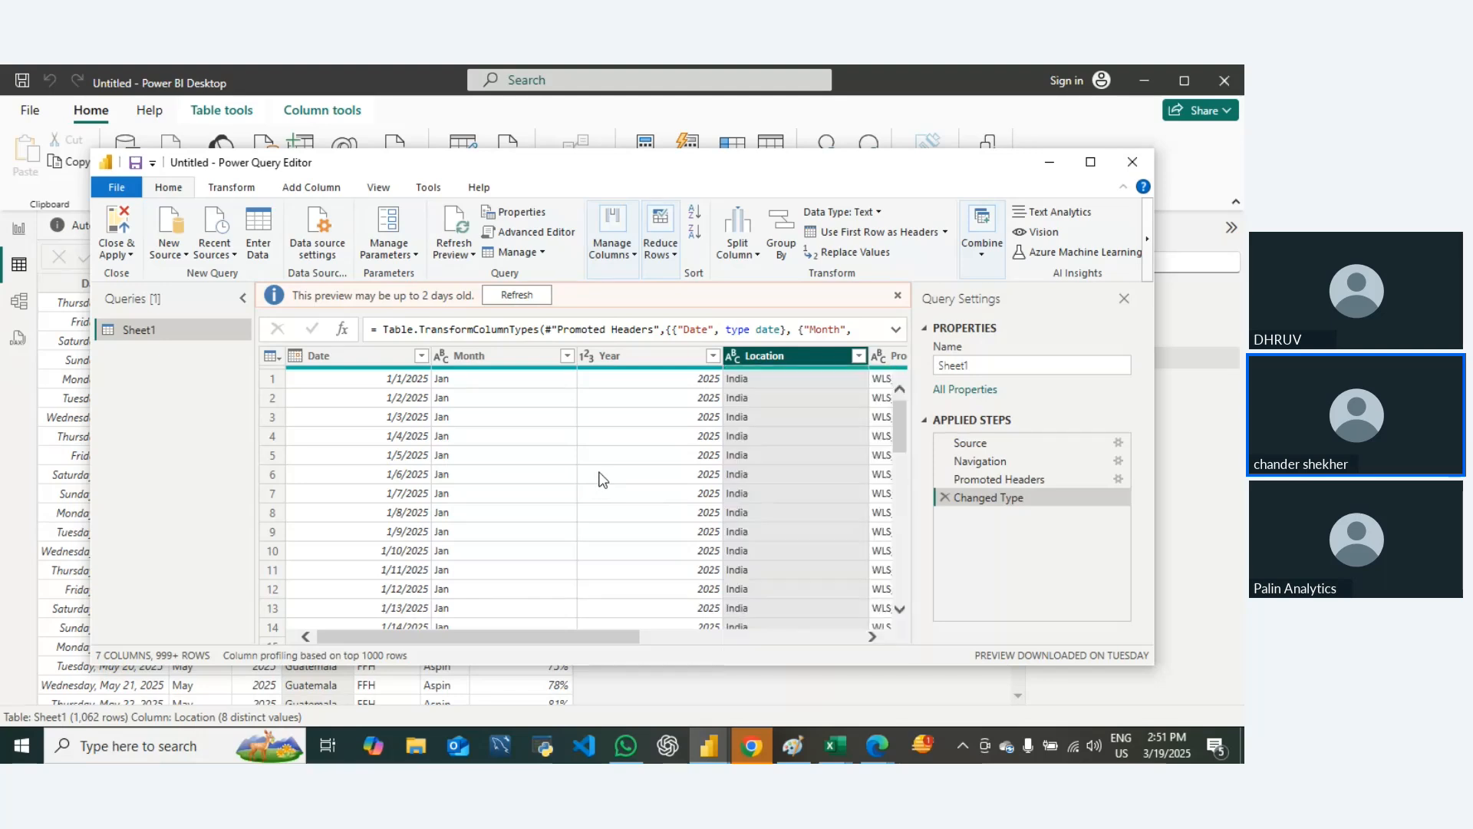
{"action": "left_click", "coordinate": [602, 480]}
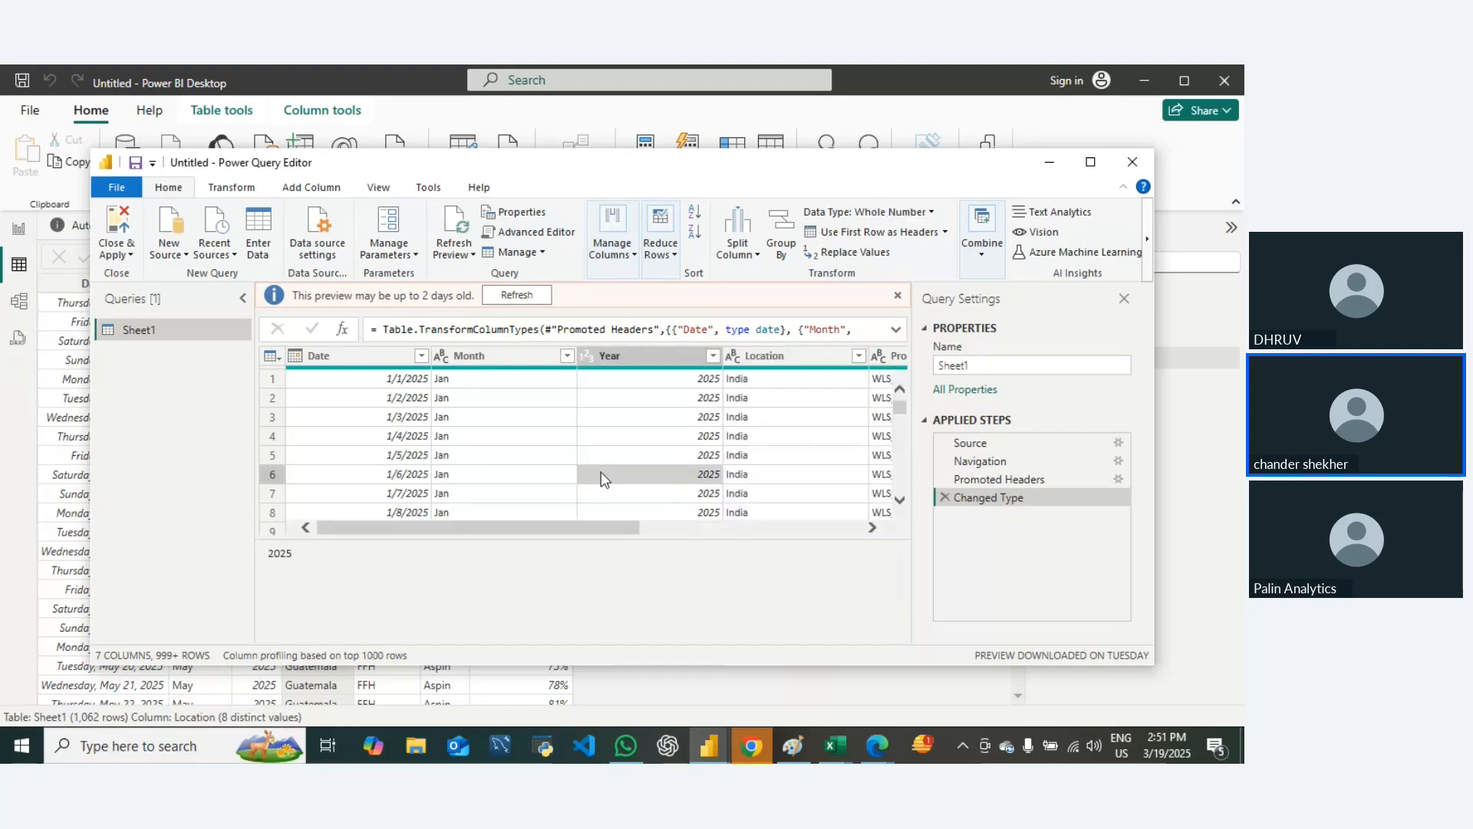
{"action": "left_click", "coordinate": [1135, 161]}
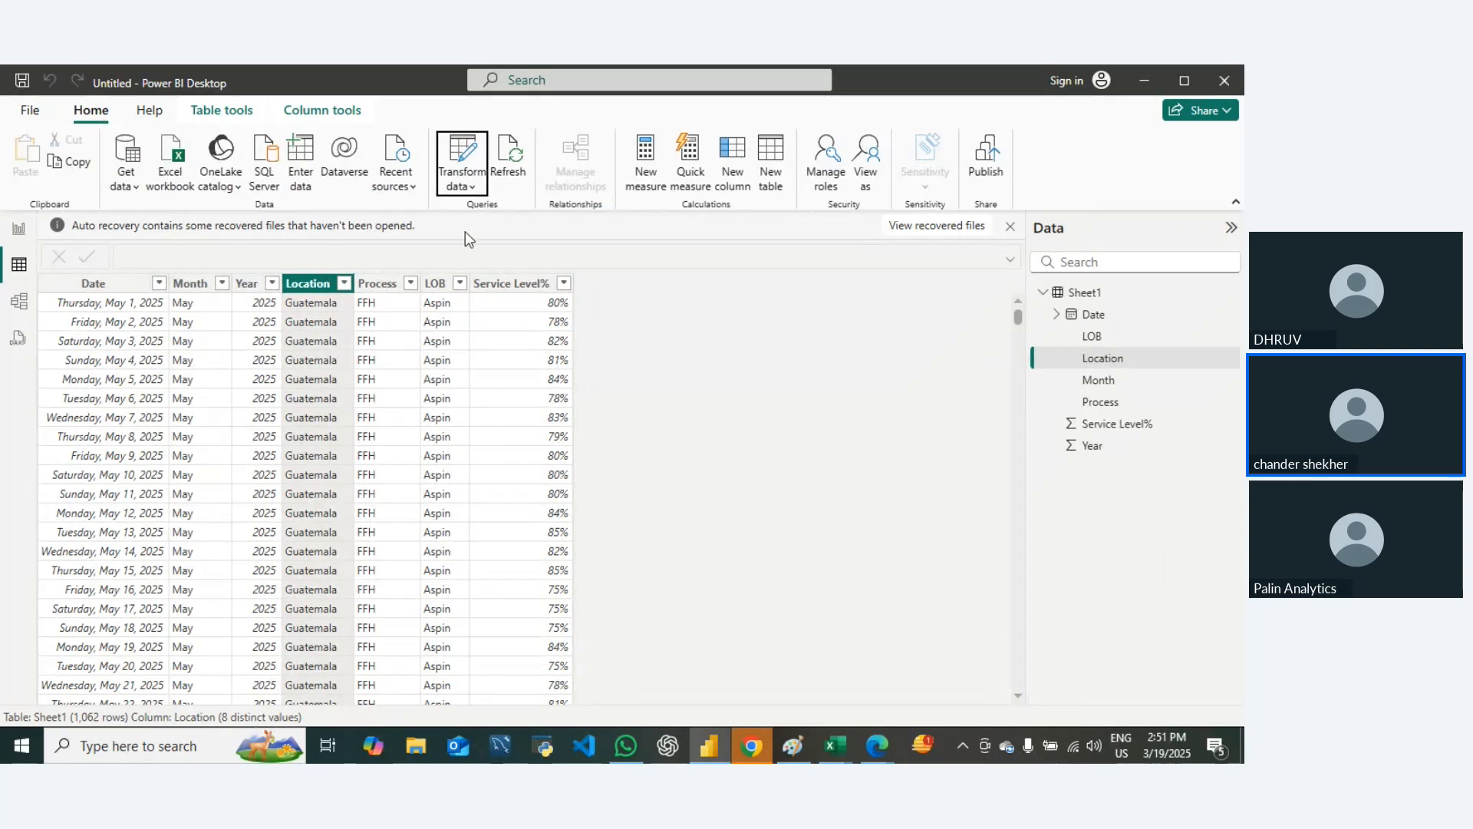
Step: Return to the report and add the Location field as a filter on all pages
{"action": "left_click", "coordinate": [19, 228]}
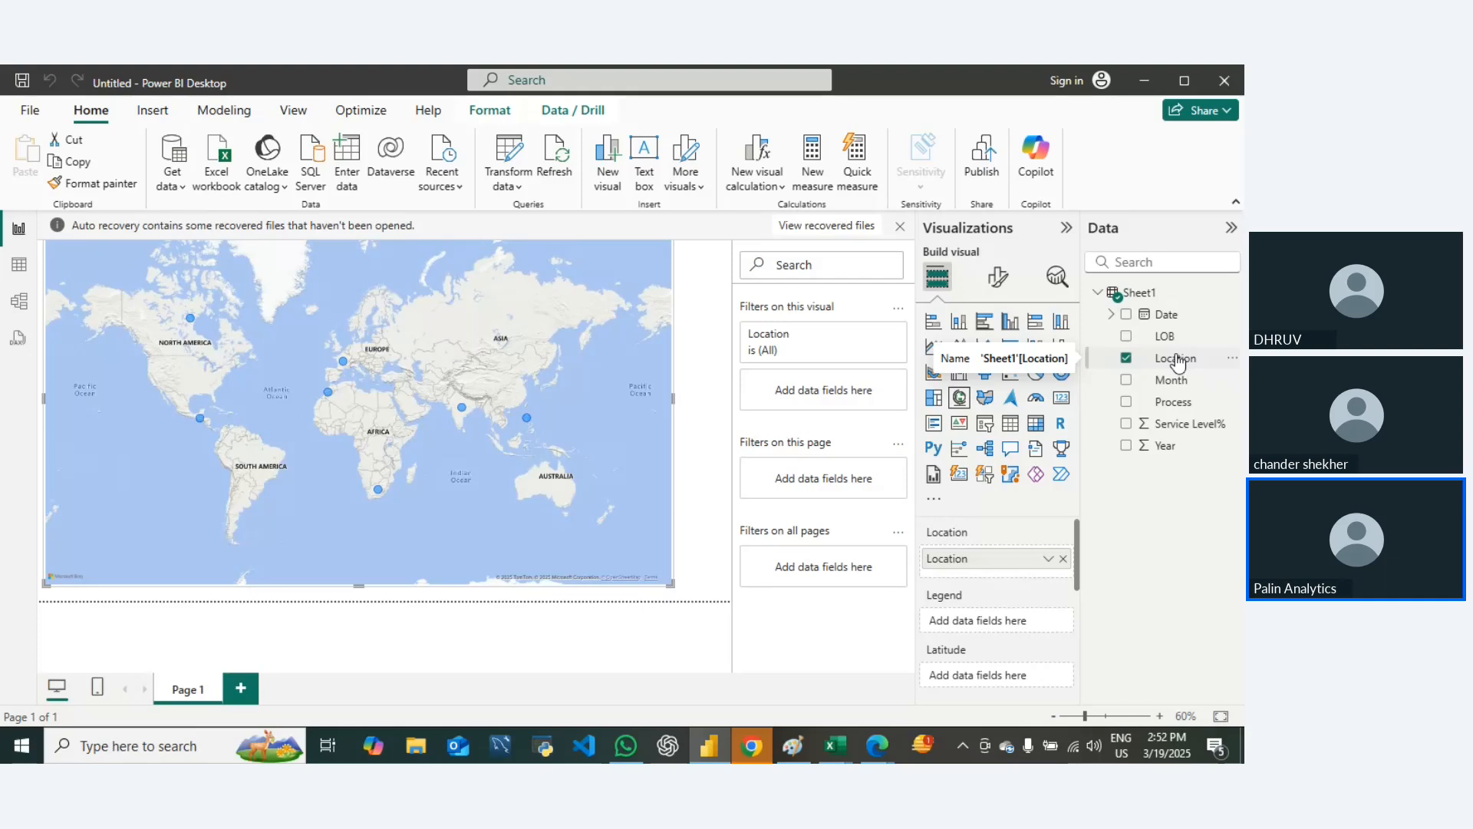
{"action": "scroll", "coordinate": [970, 639], "scroll_direction": "down", "scroll_amount": 3}
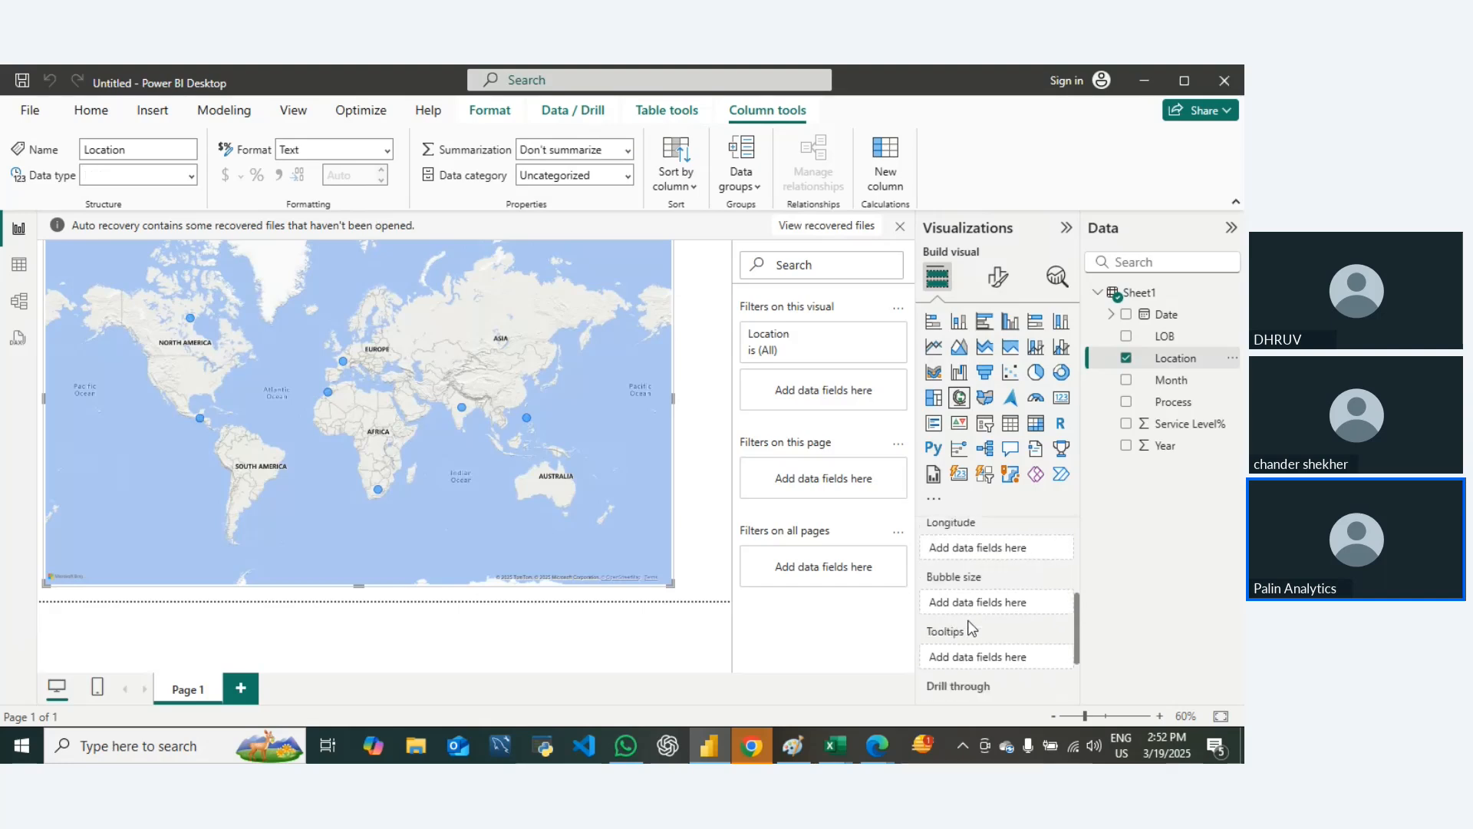
{"action": "scroll", "coordinate": [973, 625], "scroll_direction": "down", "scroll_amount": 2}
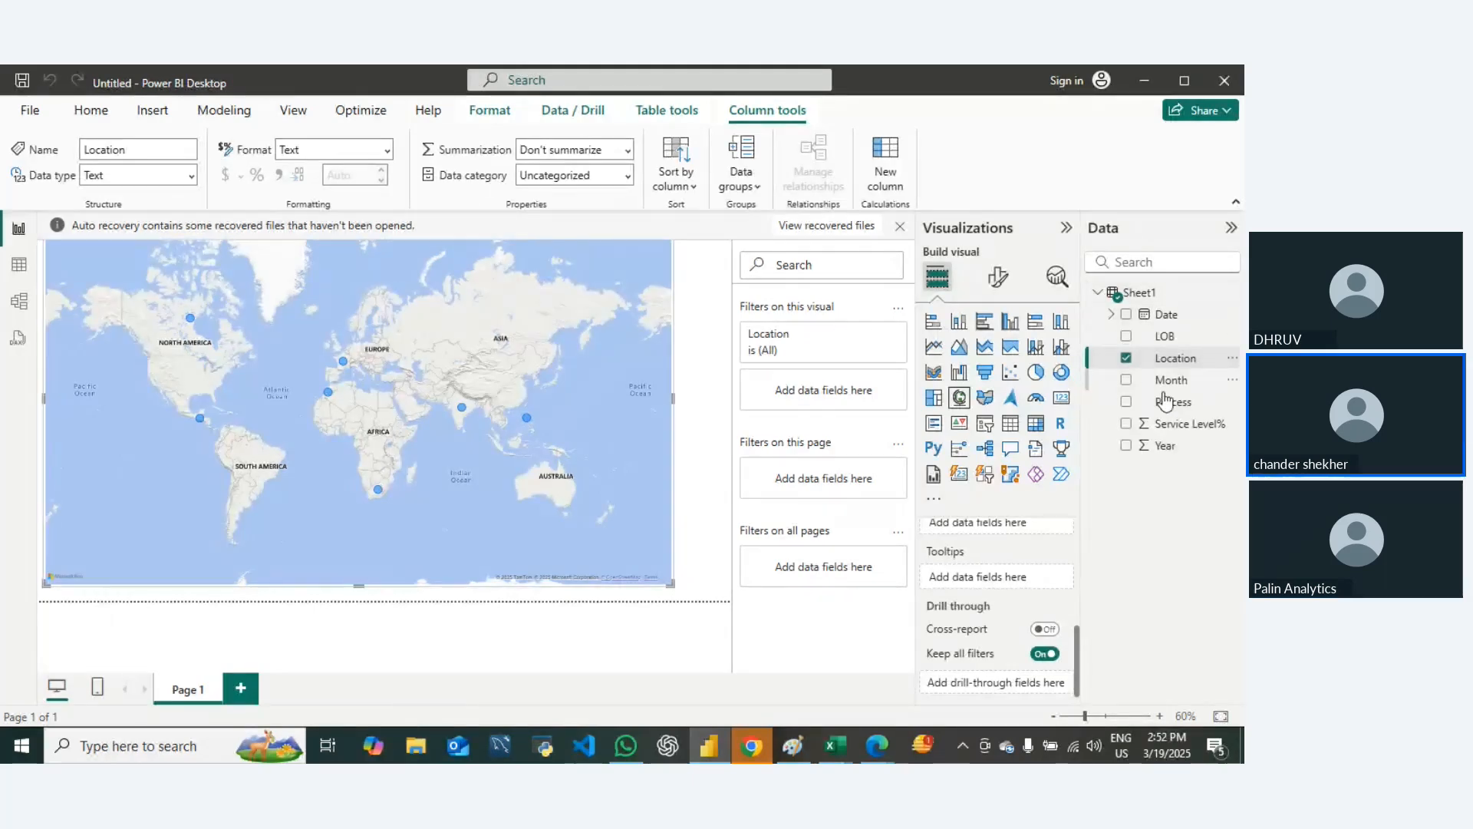
{"action": "left_click_drag", "start_coordinate": [1173, 358], "coordinate": [827, 572]}
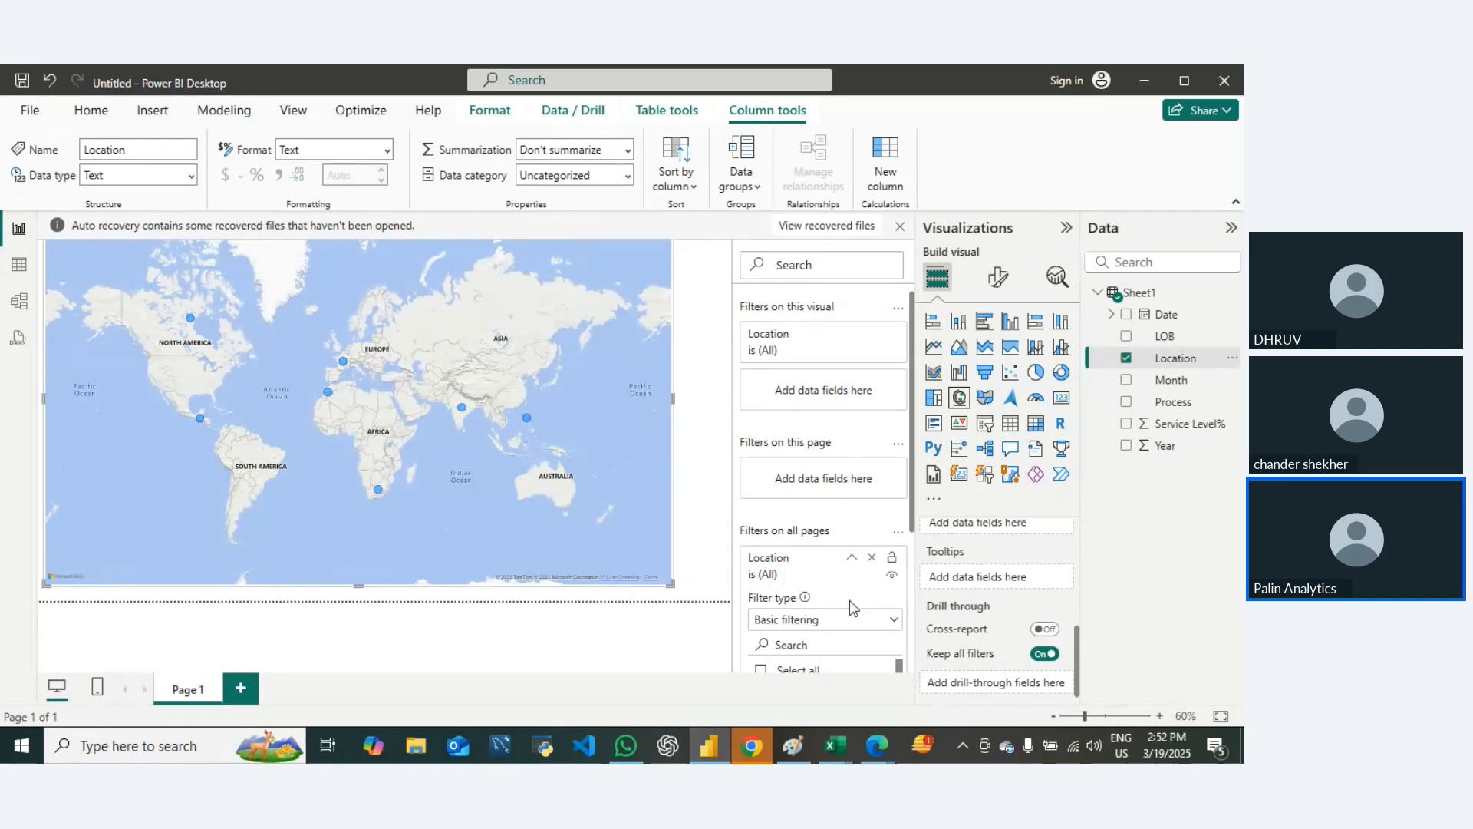
{"action": "scroll", "coordinate": [814, 553], "scroll_direction": "down", "scroll_amount": 3}
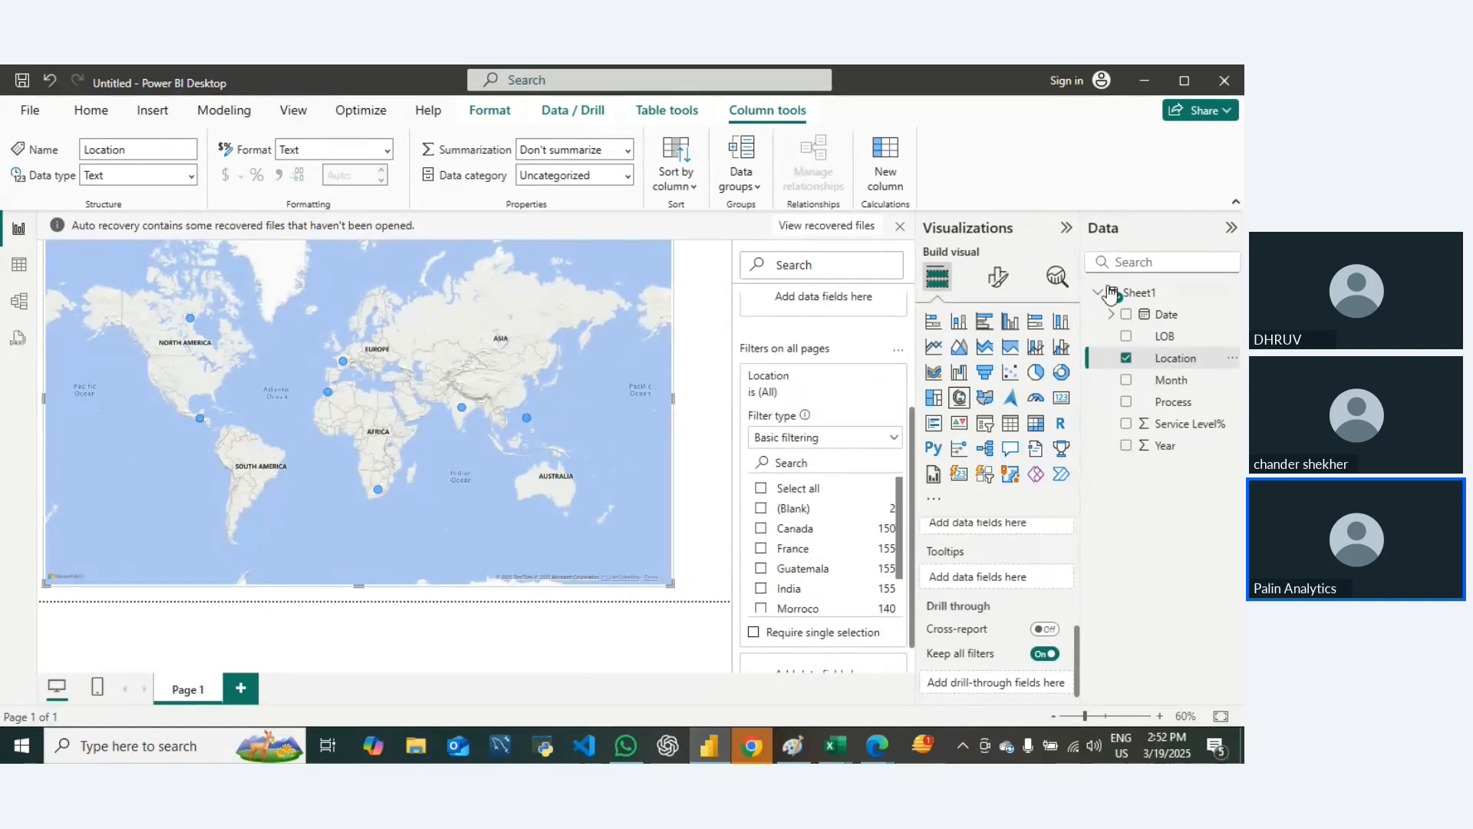
Step: Remove the Location filter from the filters applied to all pages
{"action": "scroll", "coordinate": [815, 445], "scroll_direction": "up", "scroll_amount": 2}
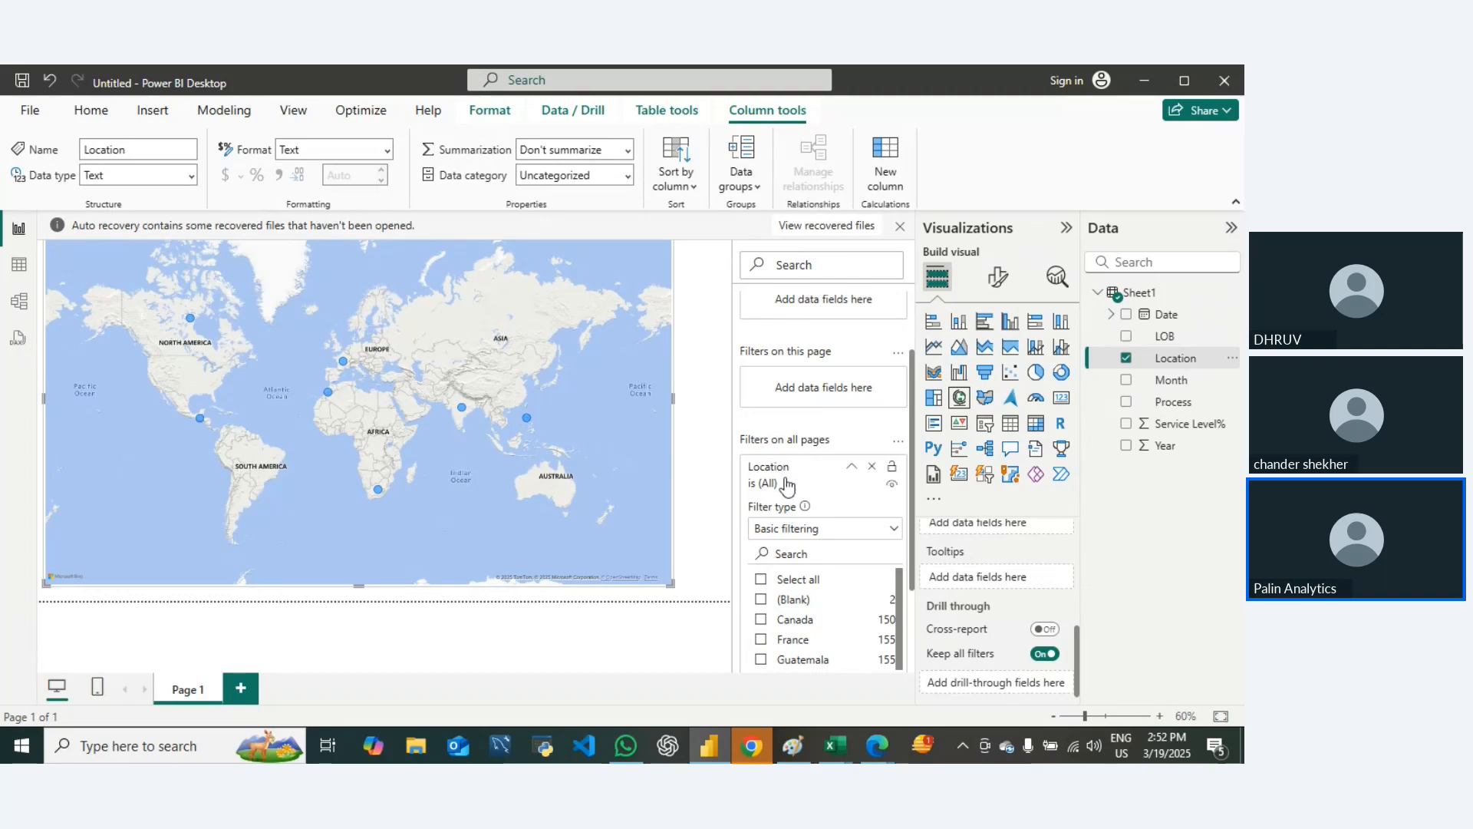
{"action": "left_click_drag", "start_coordinate": [782, 477], "coordinate": [806, 542]}
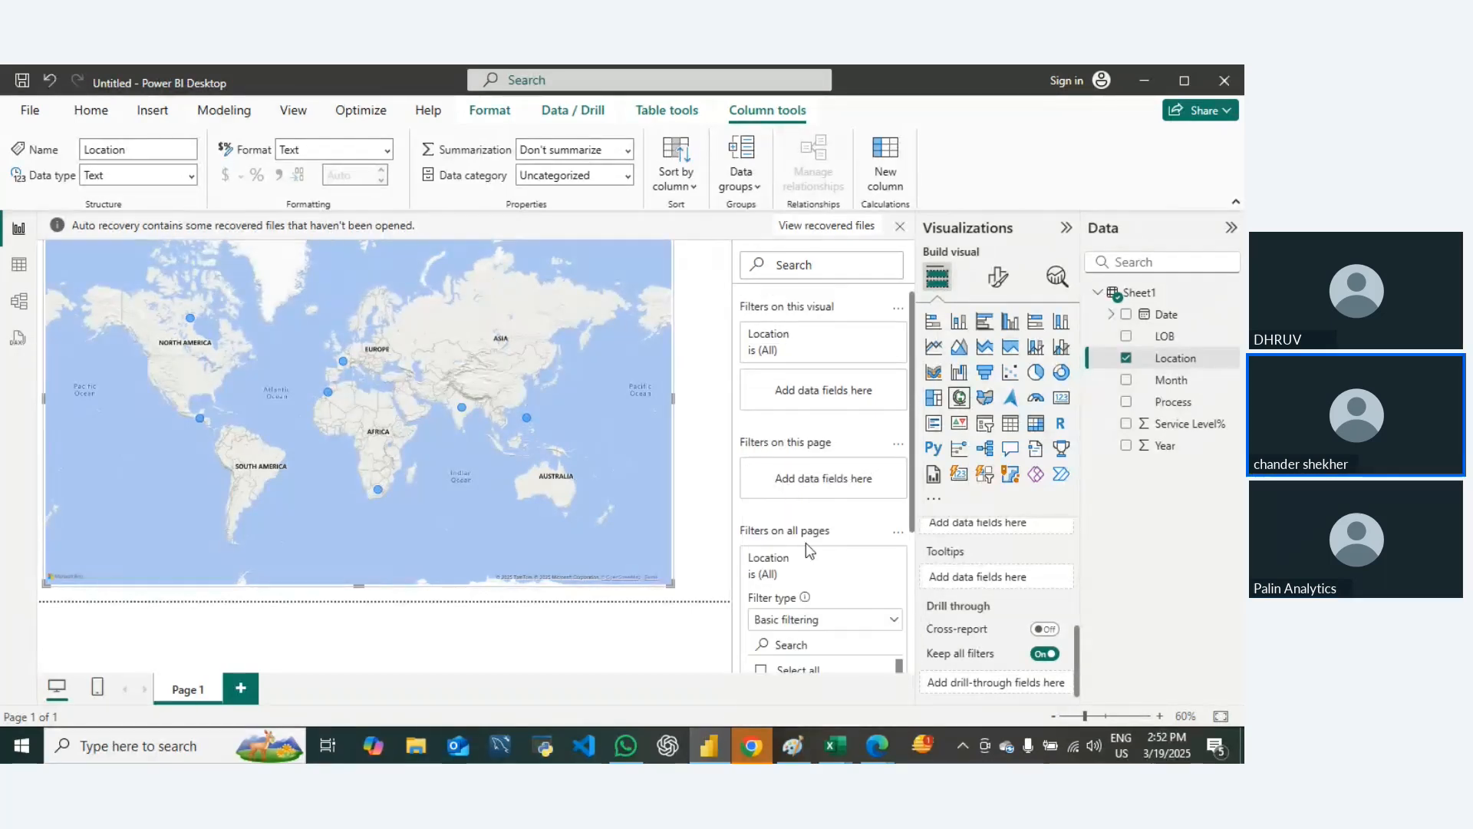
{"action": "left_click", "coordinate": [871, 557]}
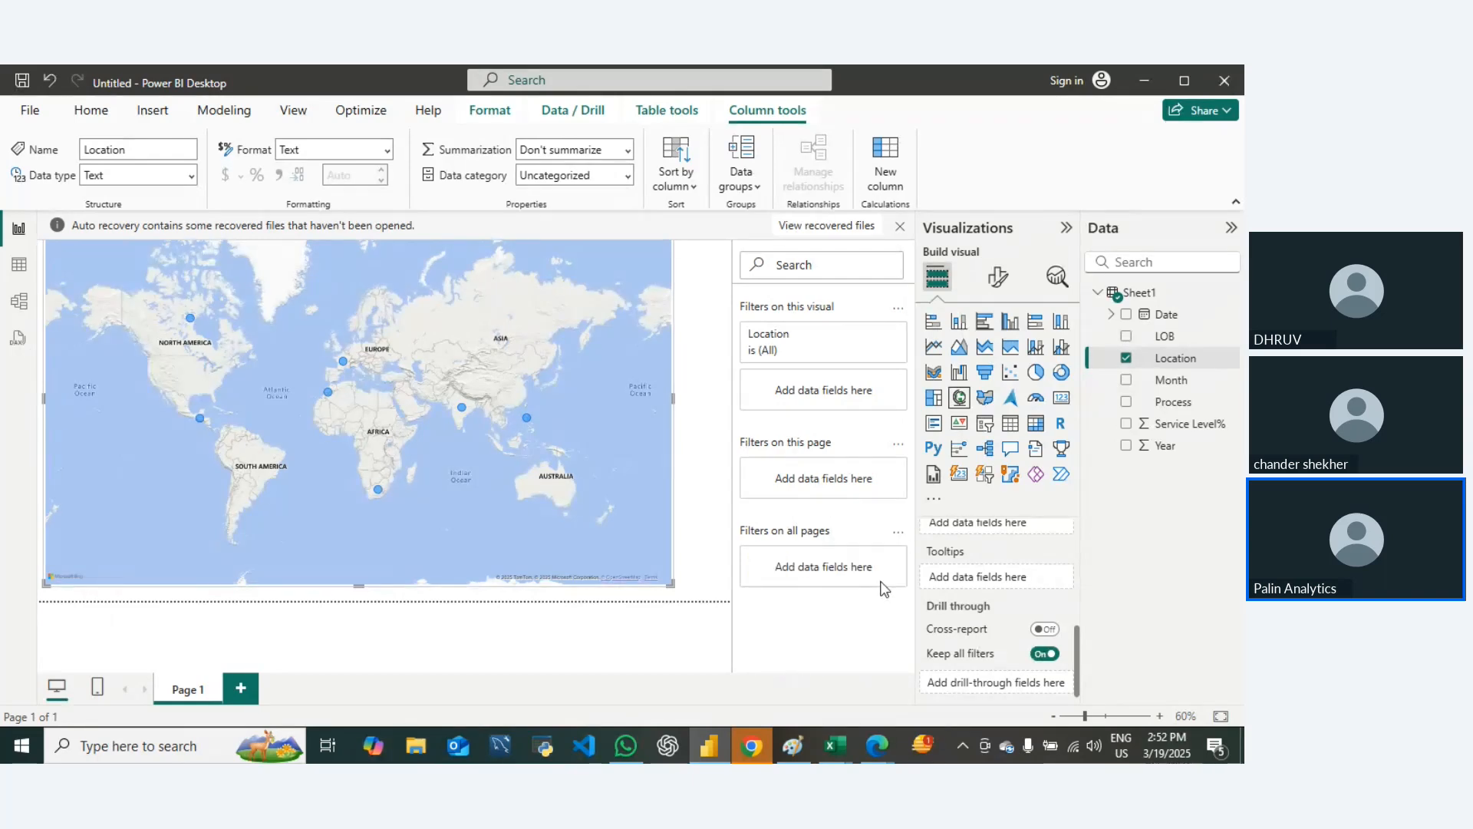
Step: Add Location as a filter on this page and restrict it to Canada
{"action": "left_click_drag", "start_coordinate": [1168, 361], "coordinate": [829, 480]}
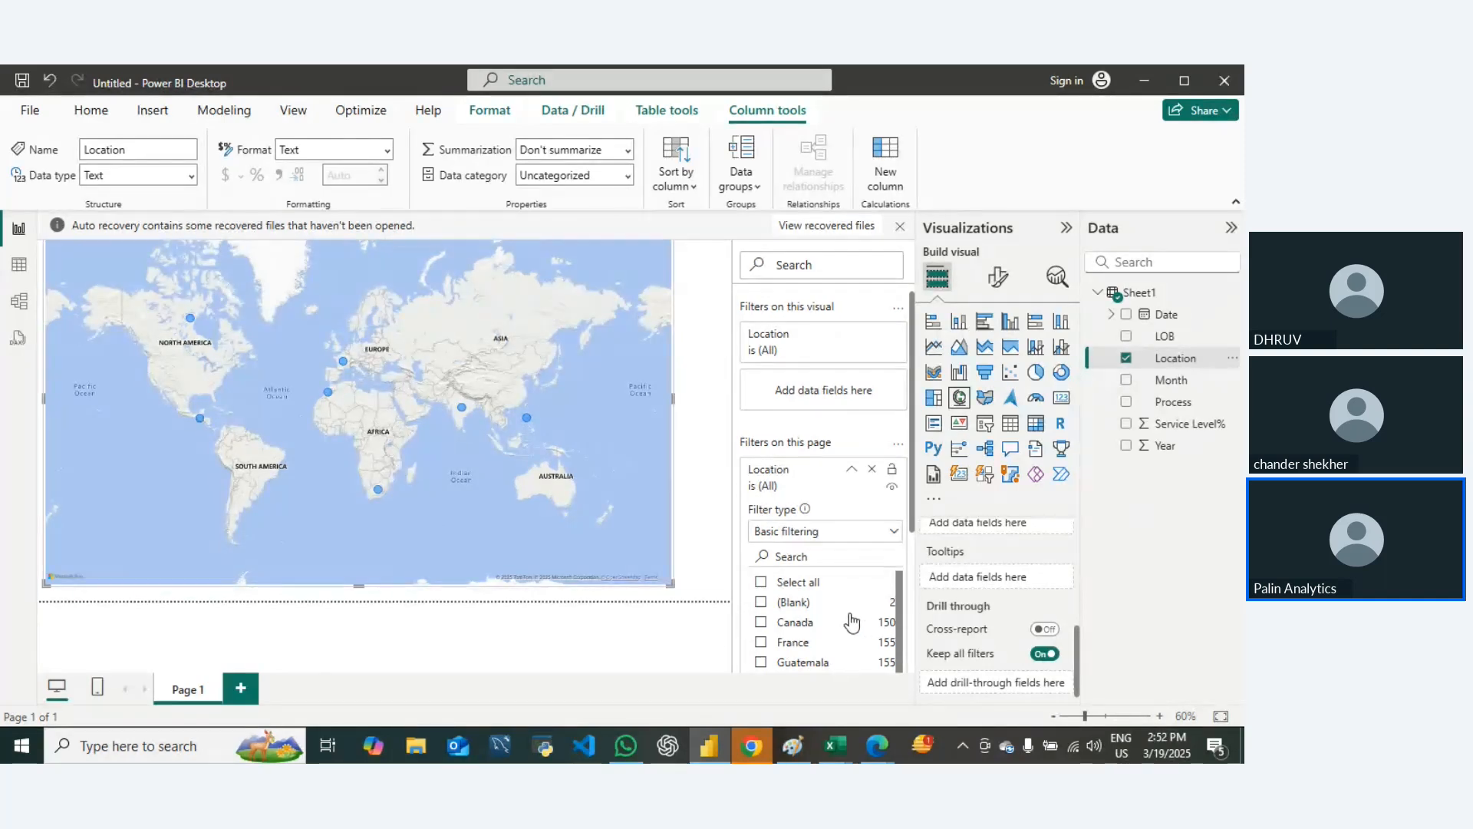
{"action": "scroll", "coordinate": [844, 622], "scroll_direction": "down", "scroll_amount": 1}
{"action": "left_click", "coordinate": [759, 578]}
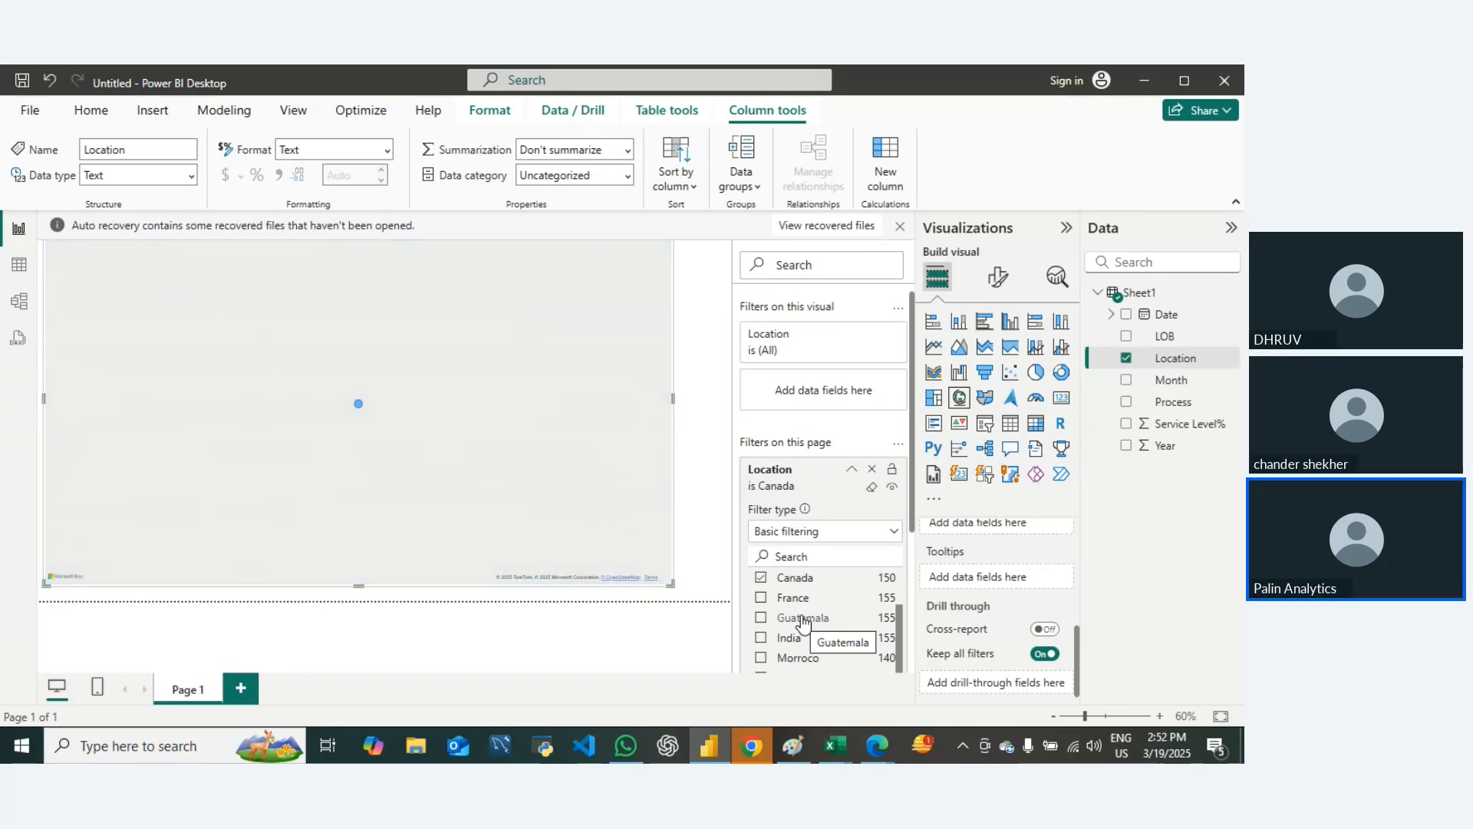
{"action": "scroll", "coordinate": [802, 621], "scroll_direction": "down", "scroll_amount": 3}
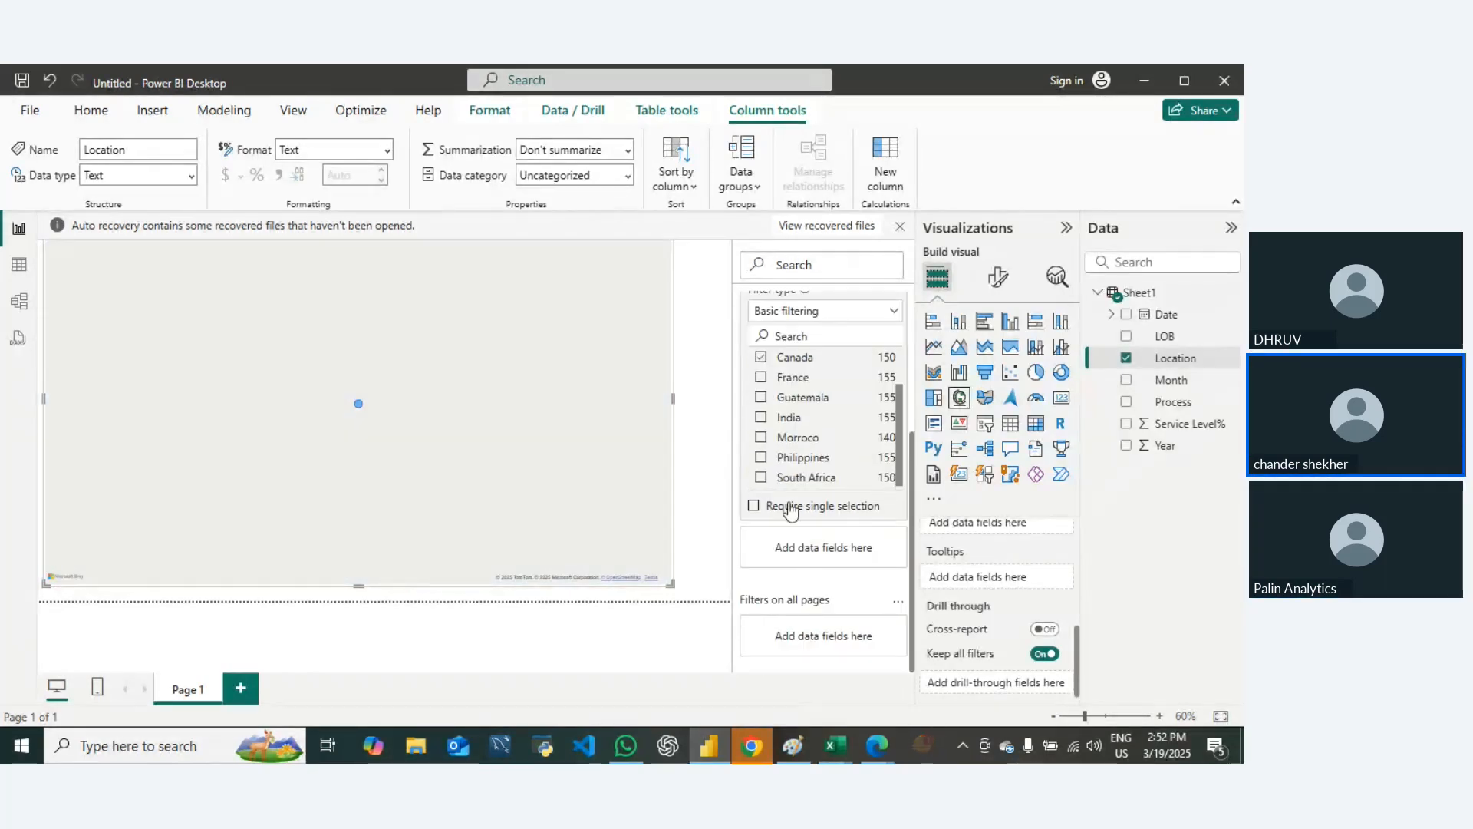
{"action": "scroll", "coordinate": [814, 472], "scroll_direction": "up", "scroll_amount": 1}
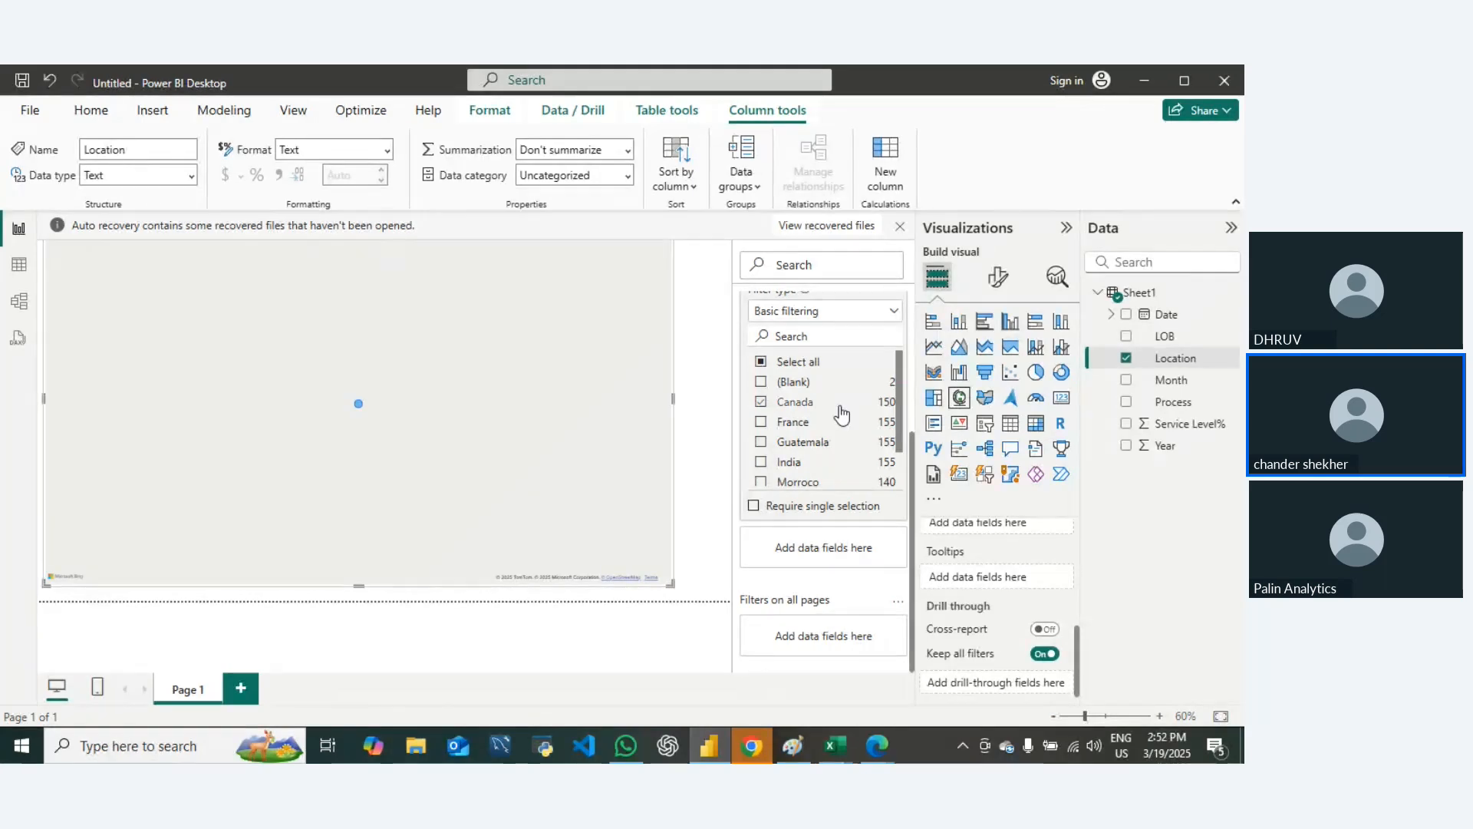
{"action": "scroll", "coordinate": [842, 415], "scroll_direction": "up", "scroll_amount": 3}
{"action": "scroll", "coordinate": [836, 554], "scroll_direction": "down", "scroll_amount": 2}
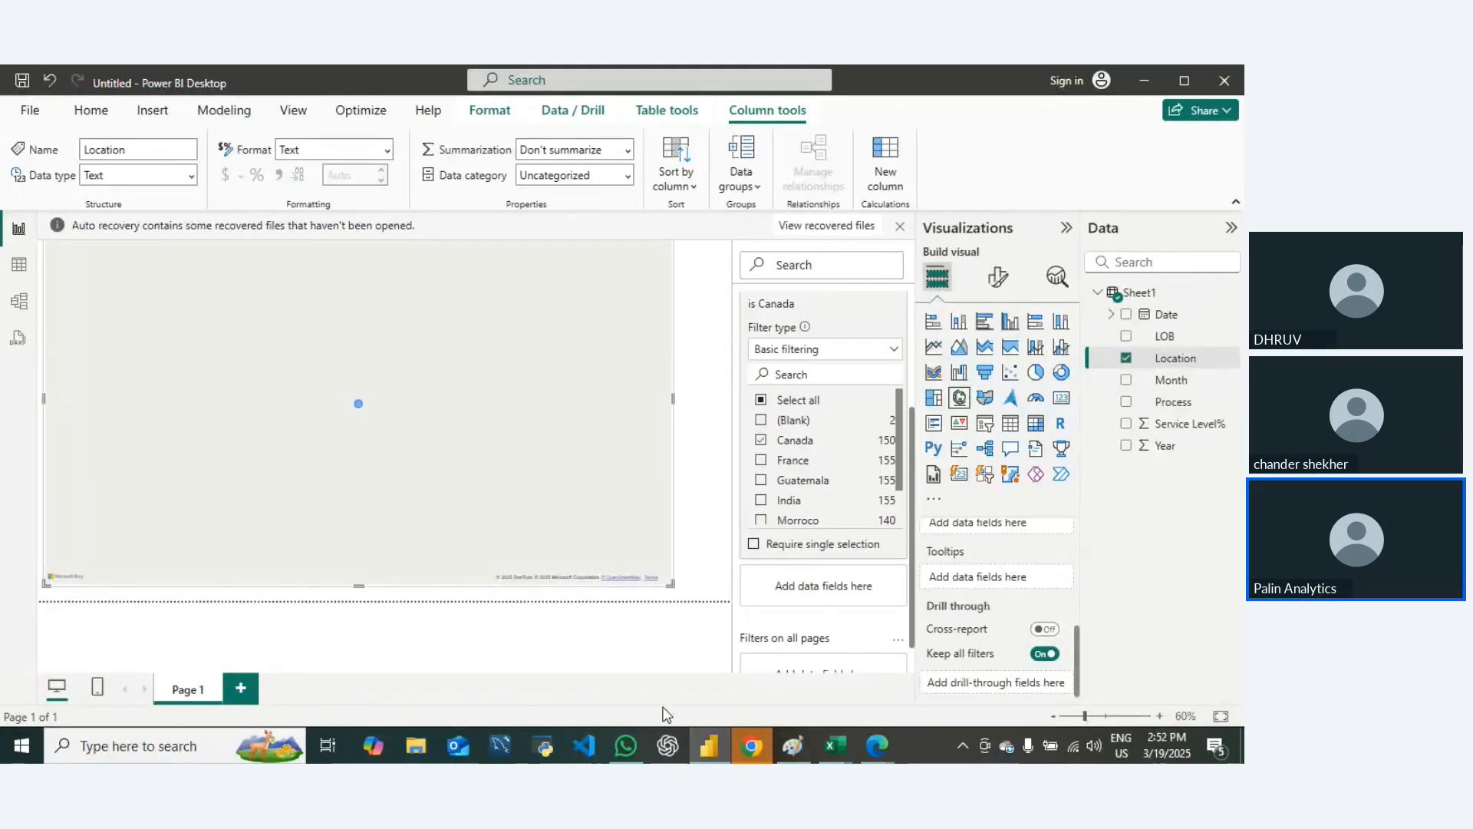
{"action": "left_click", "coordinate": [729, 610]}
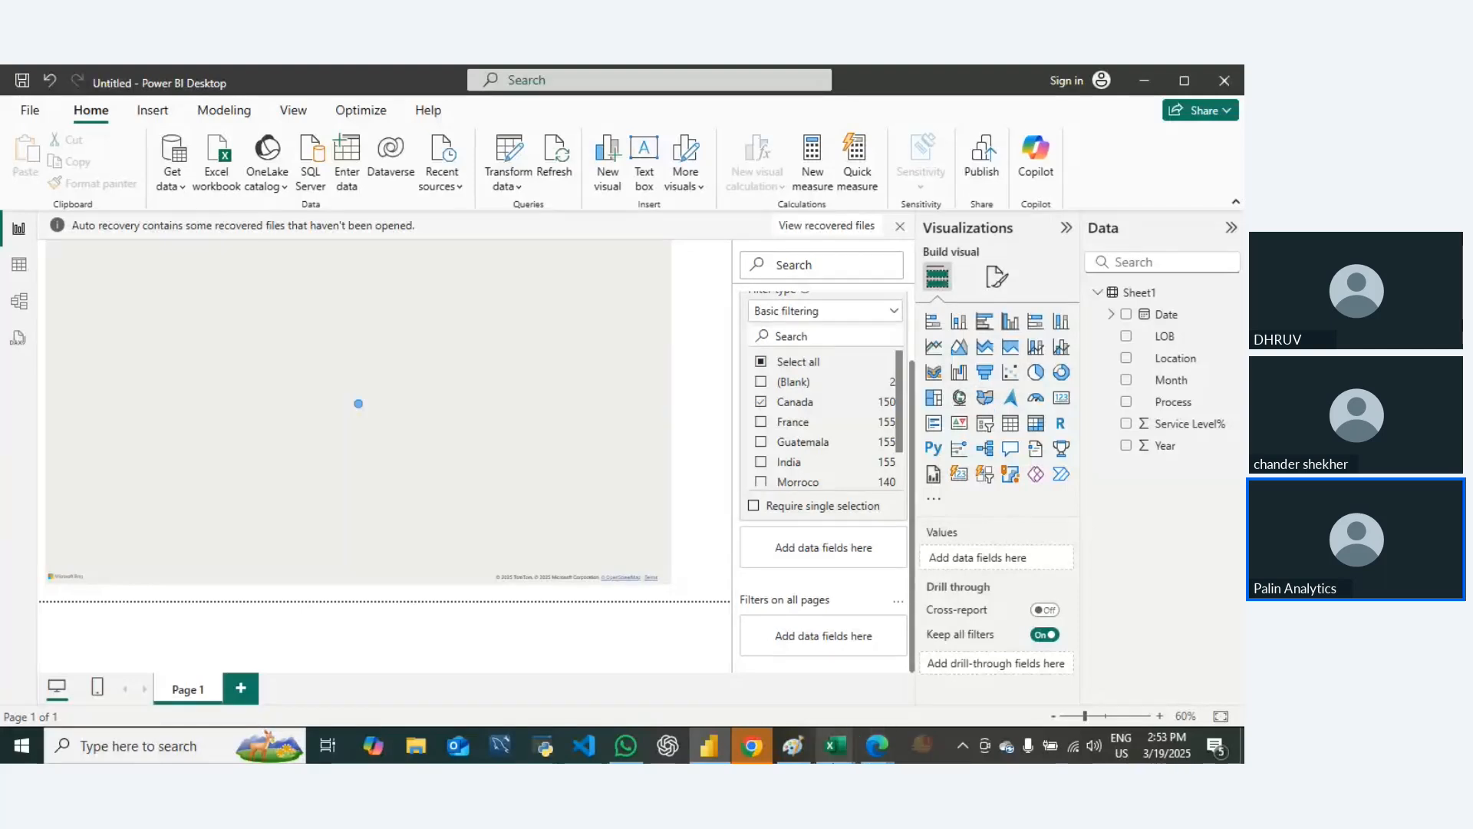
Step: Switch to Paint to examine the screenshot about disabled map visuals, undo the brush stroke, and return to Power BI Desktop
{"action": "left_click", "coordinate": [794, 746]}
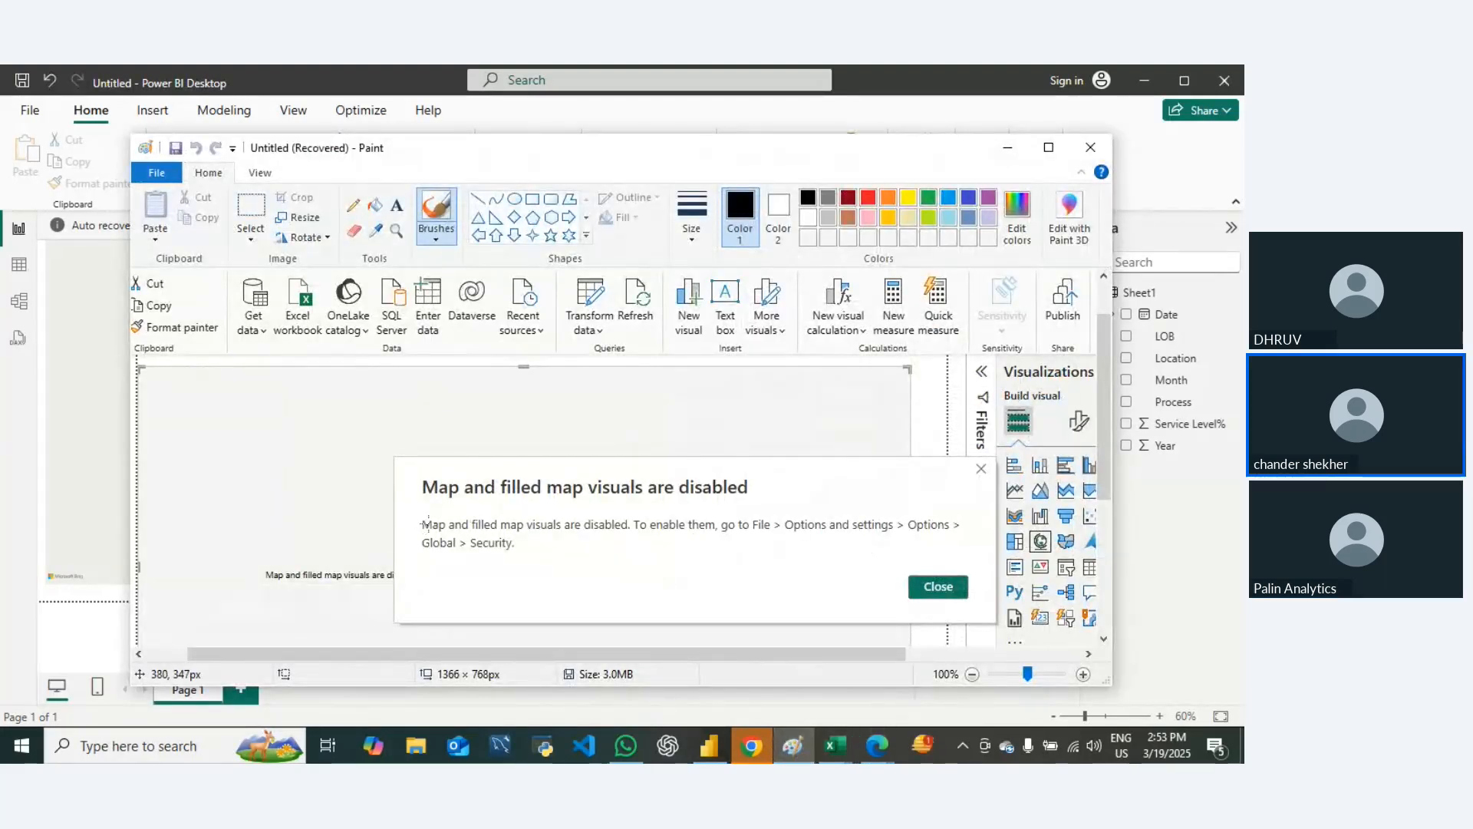
{"action": "mouse_move", "coordinate": [415, 511]}
{"action": "left_mouse_down"}
{"action": "mouse_move", "coordinate": [750, 550]}
{"action": "mouse_move", "coordinate": [671, 501]}
{"action": "left_mouse_up"}
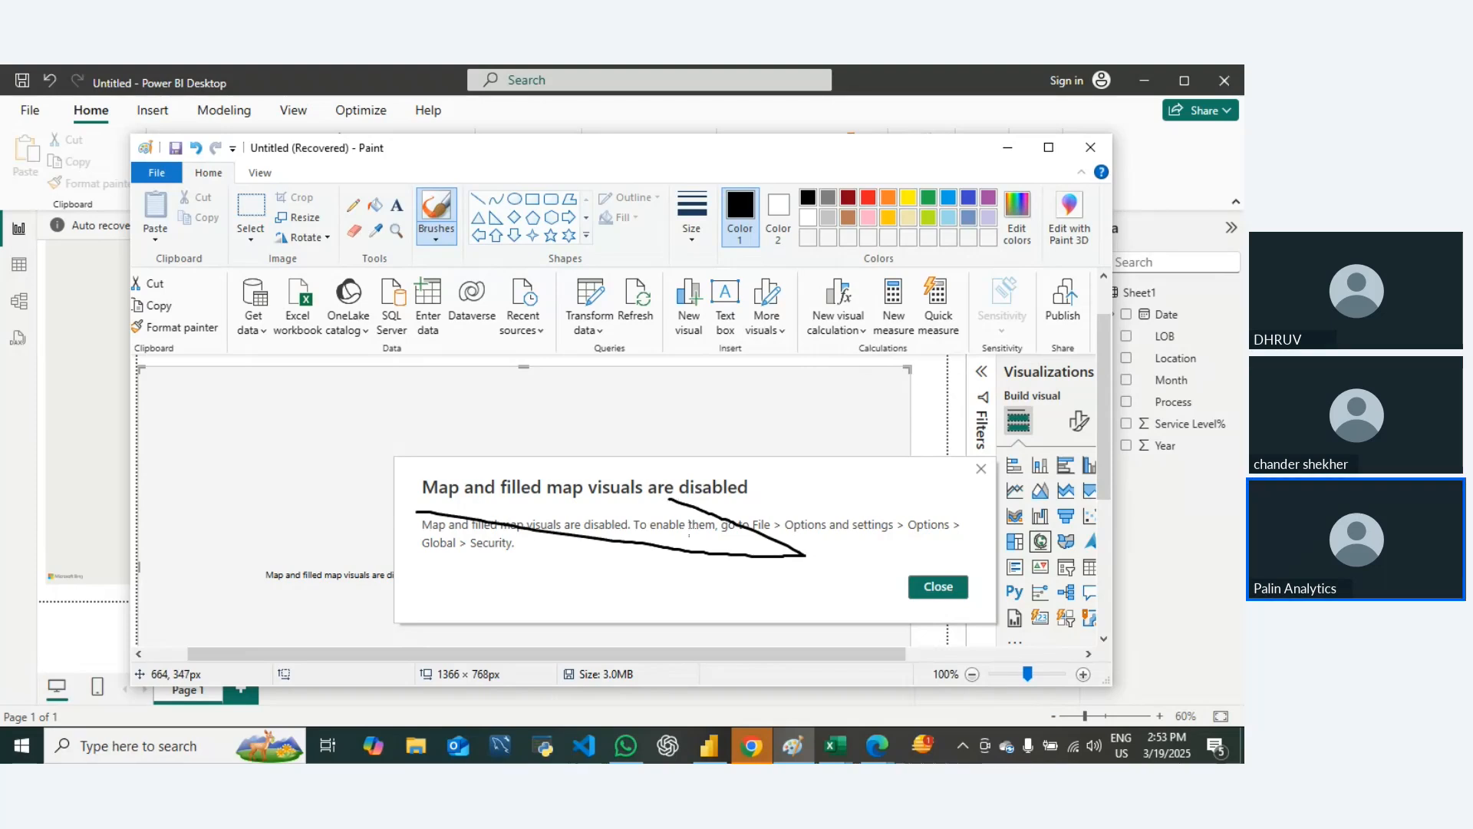
{"action": "key", "text": "ctrl+z"}
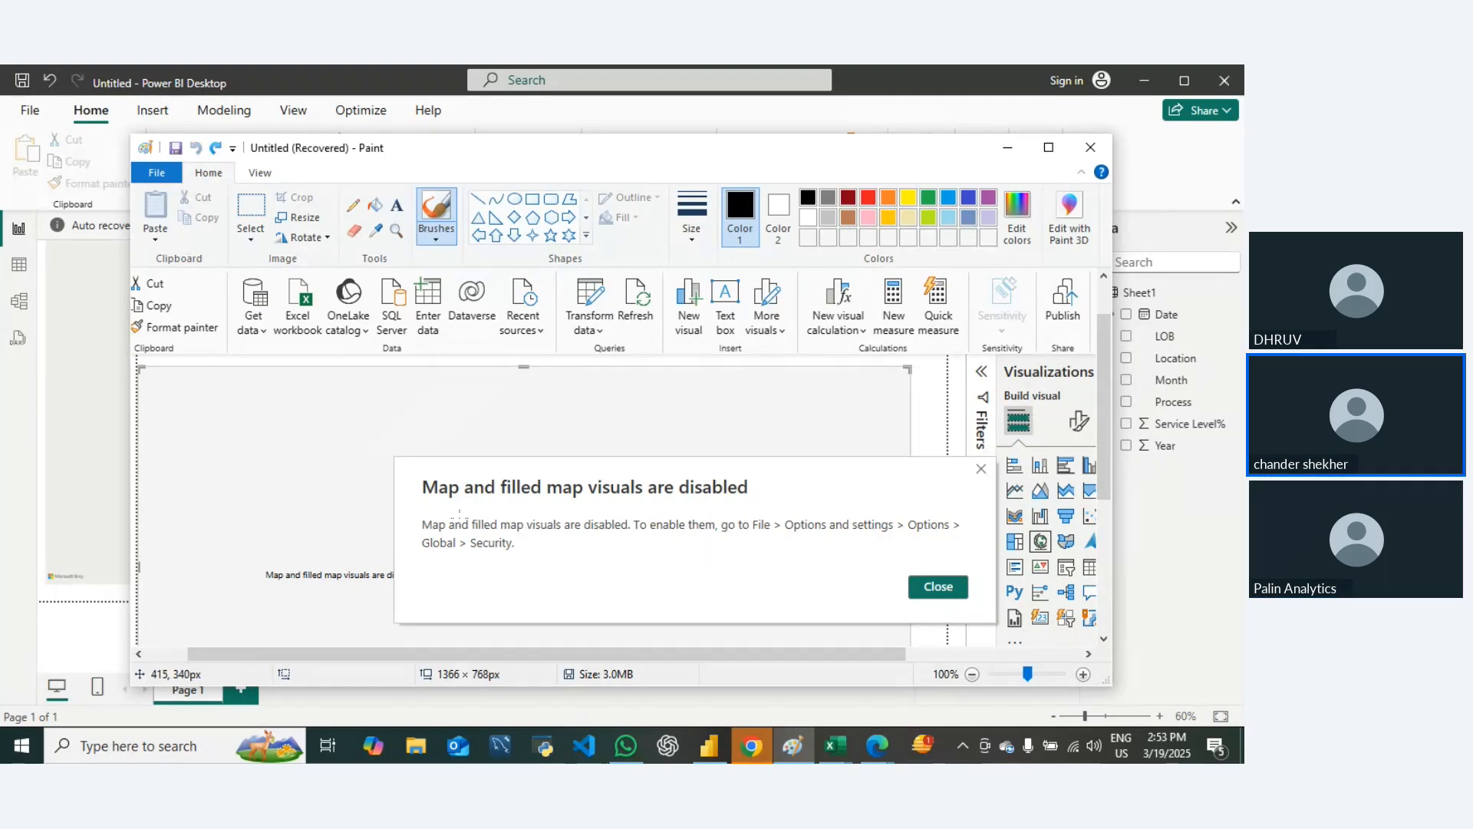
{"action": "left_click", "coordinate": [1008, 147]}
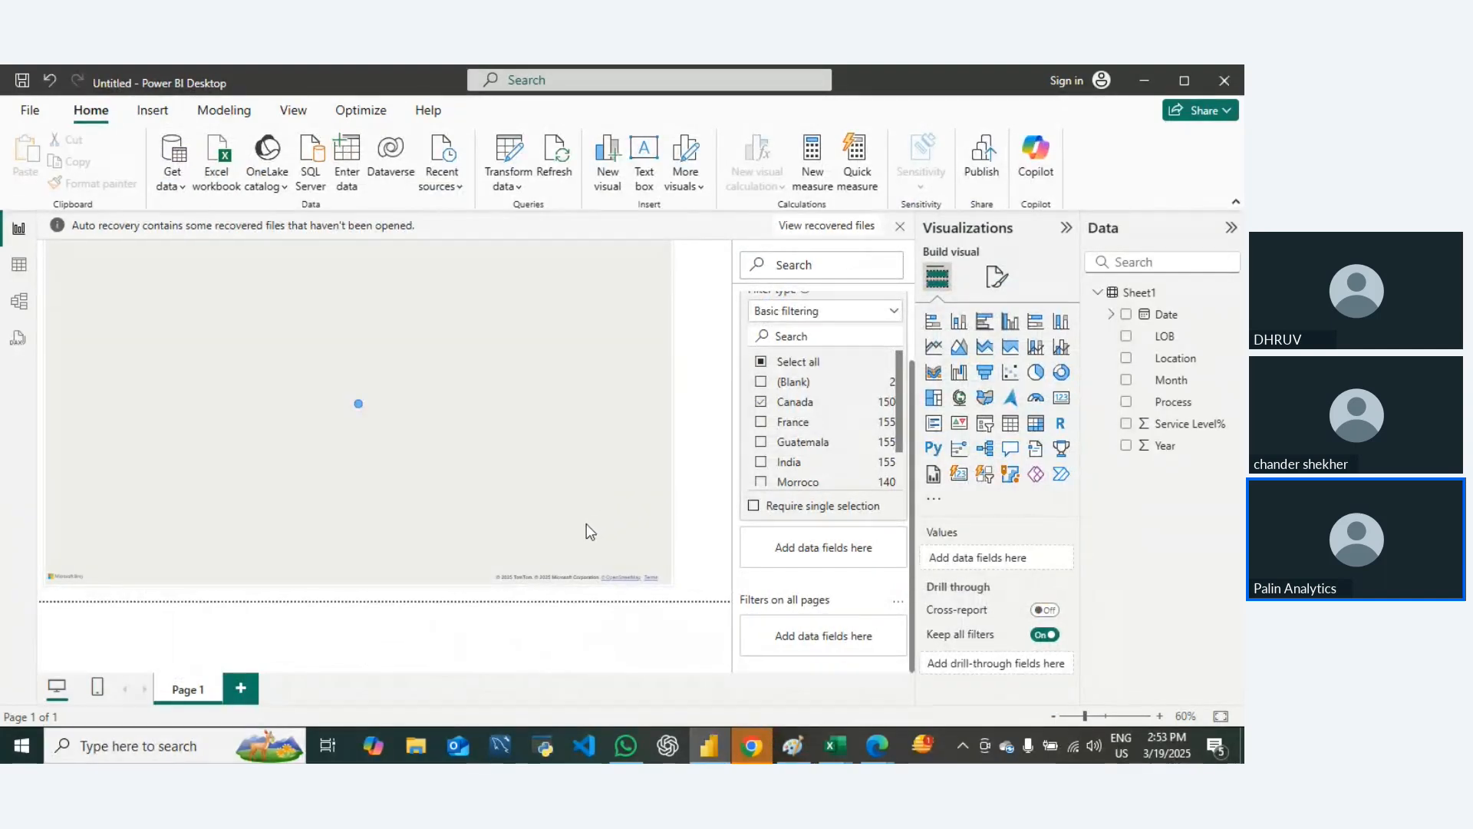
Step: Replace the map visual with a stacked column chart and remove the Location filter from this page
{"action": "left_click", "coordinate": [362, 455]}
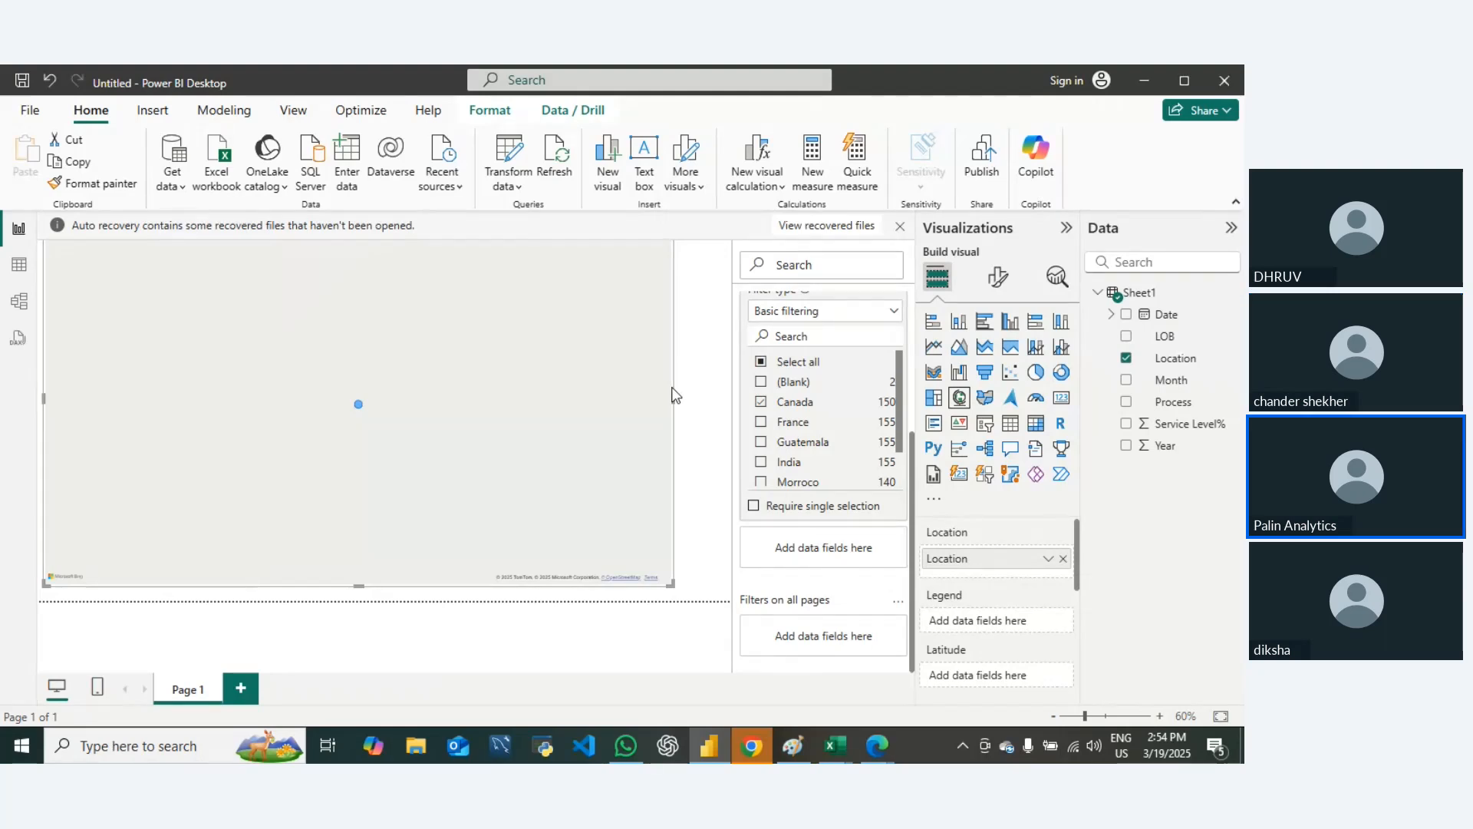
{"action": "key", "text": "Delete"}
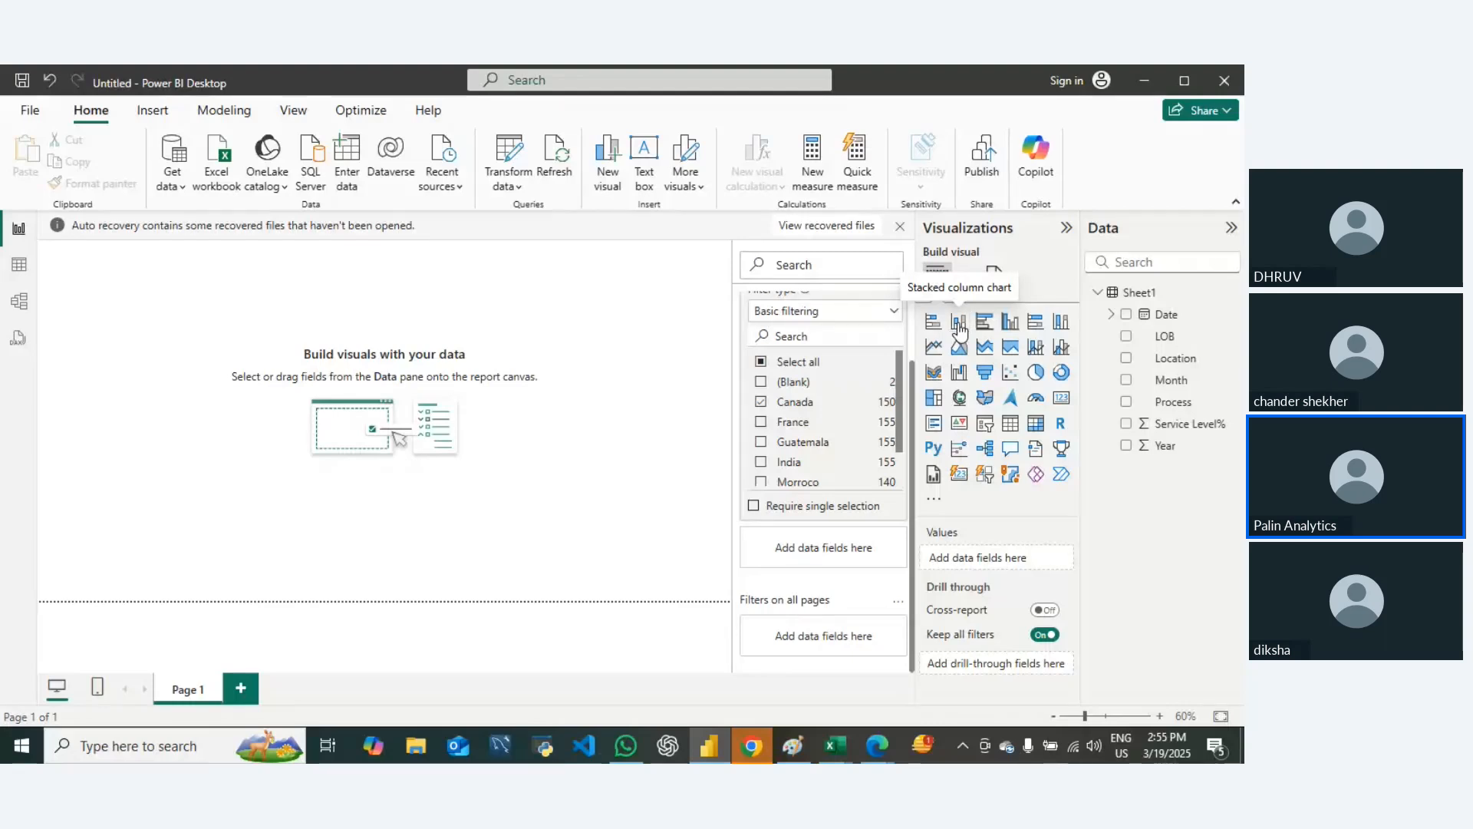
{"action": "left_click", "coordinate": [959, 322]}
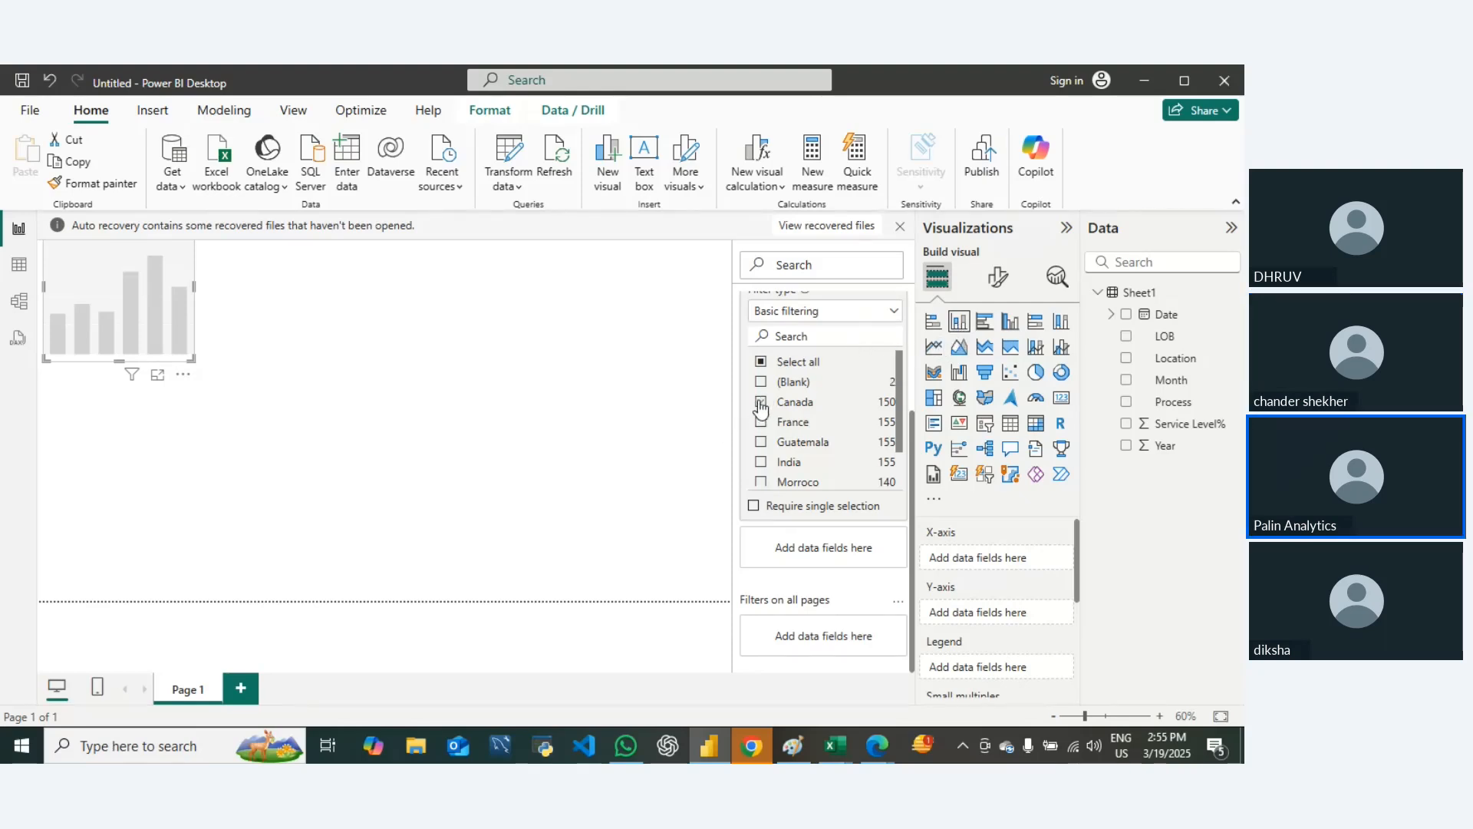
{"action": "scroll", "coordinate": [804, 354], "scroll_direction": "up", "scroll_amount": 3}
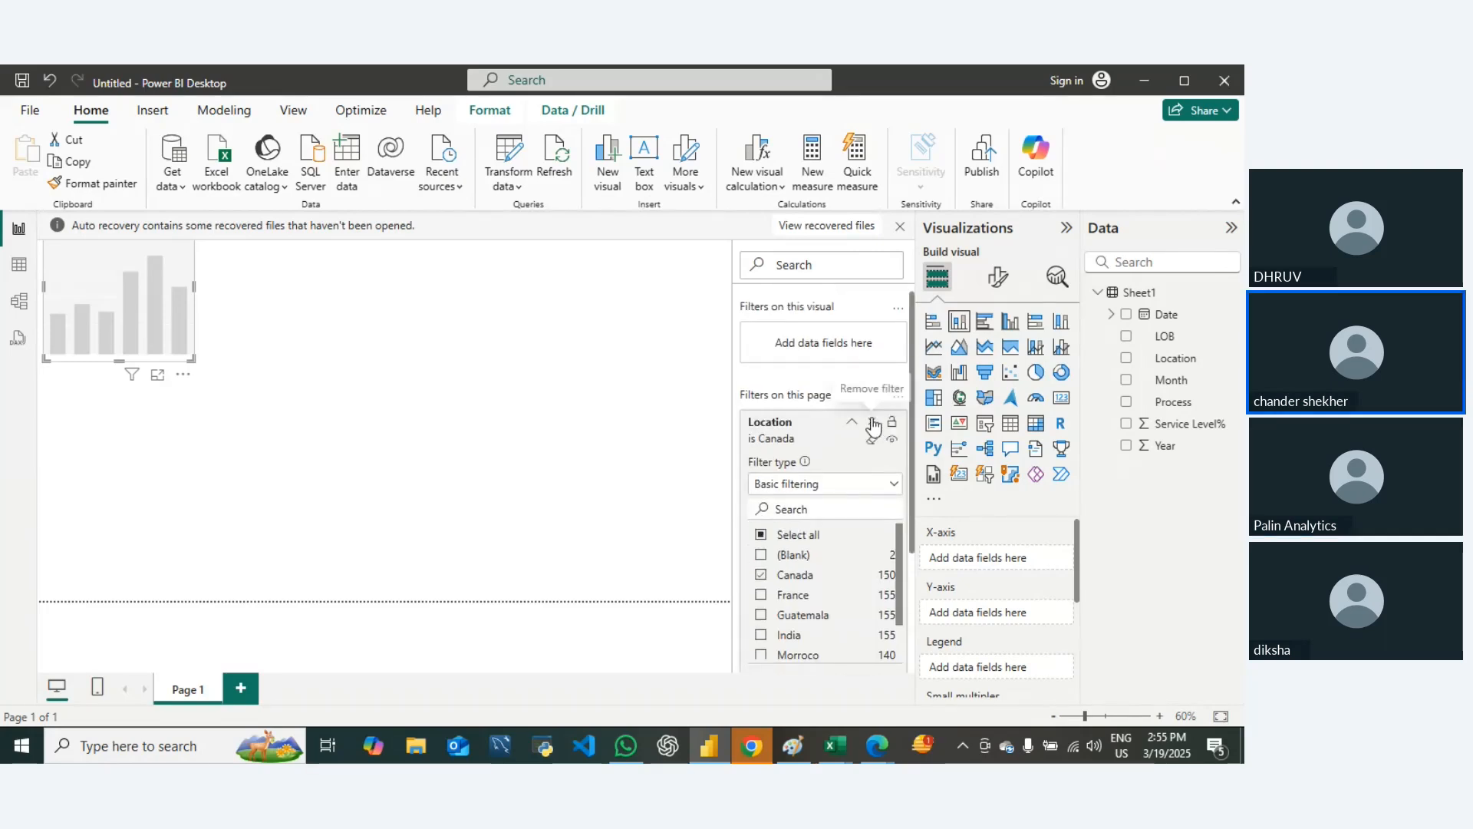
{"action": "left_click", "coordinate": [897, 421]}
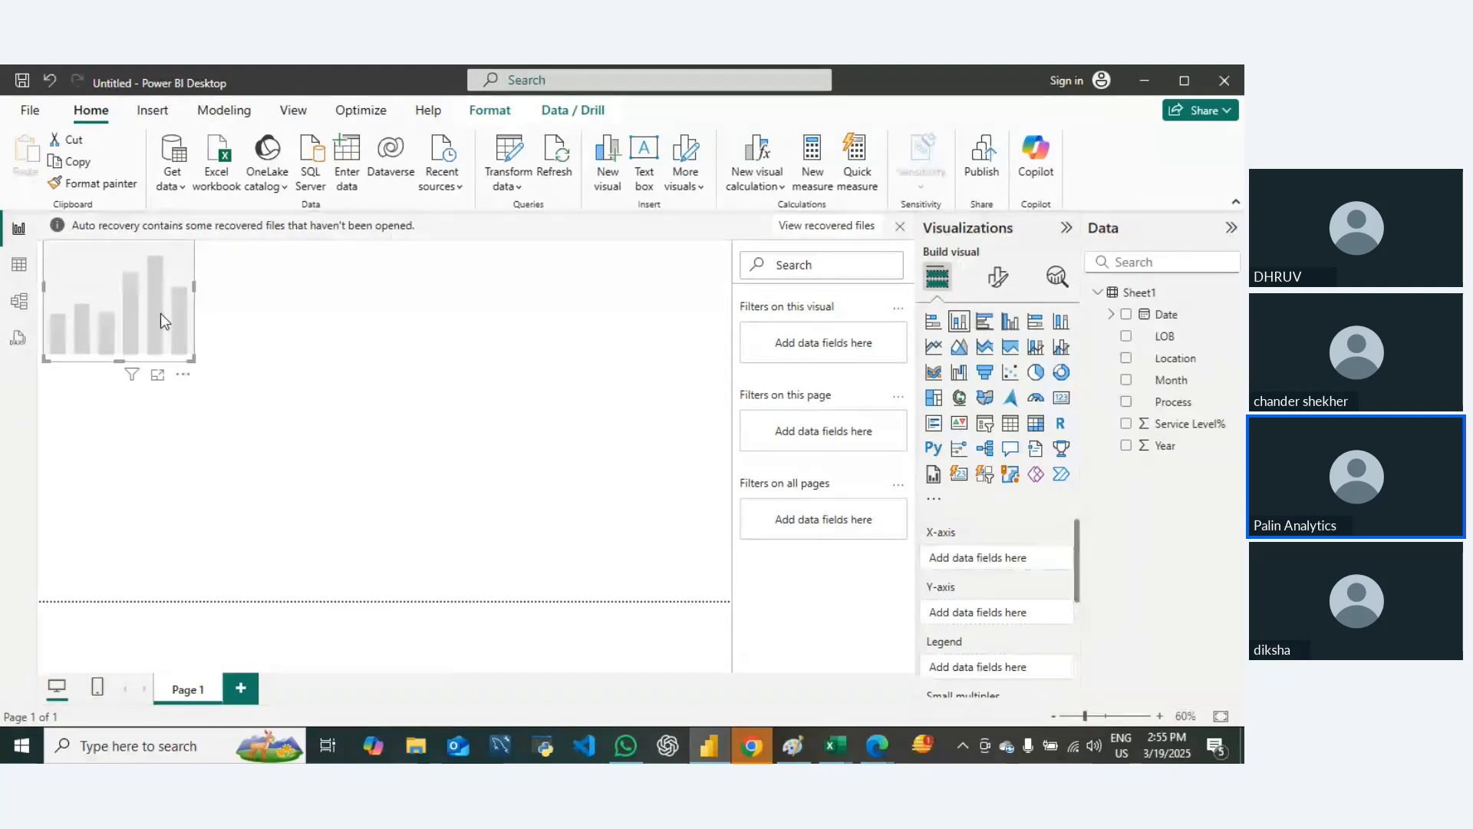
Step: Enlarge the column chart across most of the page and plot Service Level% on the Y-axis against Location on the X-axis
{"action": "left_click_drag", "start_coordinate": [193, 359], "coordinate": [680, 569]}
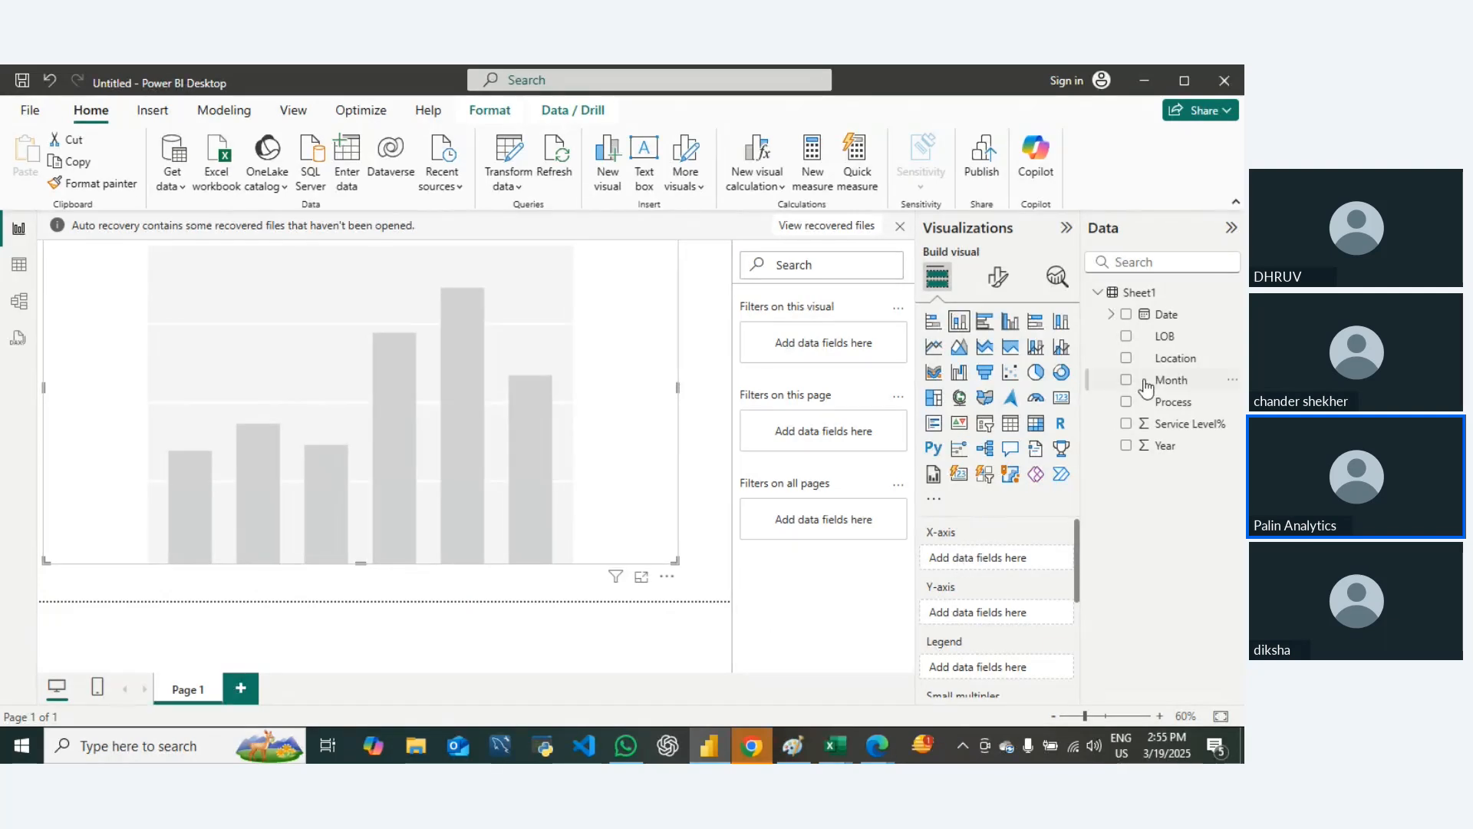
{"action": "left_click_drag", "start_coordinate": [1167, 366], "coordinate": [1018, 581]}
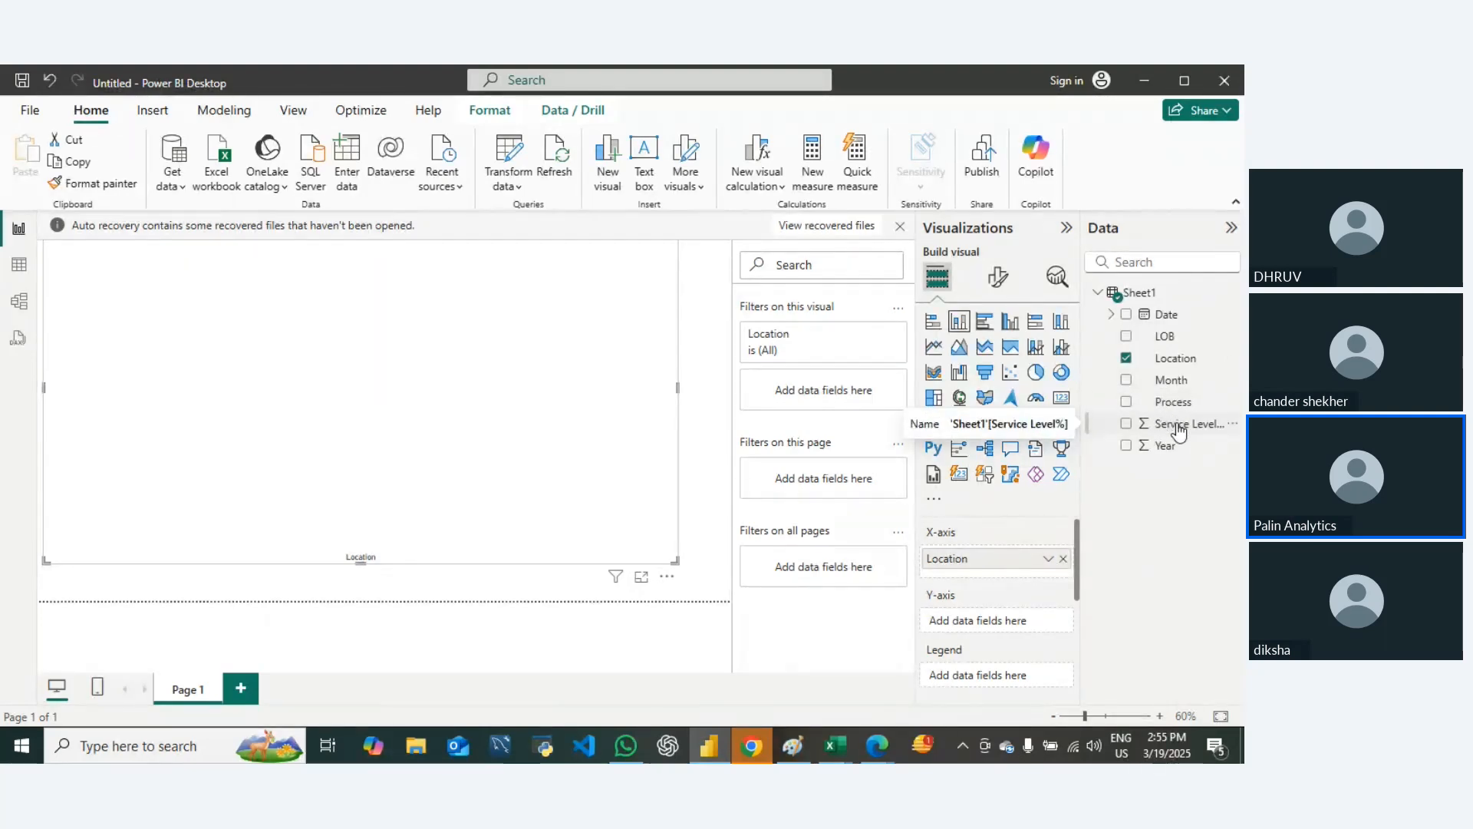
{"action": "left_click_drag", "start_coordinate": [1177, 427], "coordinate": [1010, 629]}
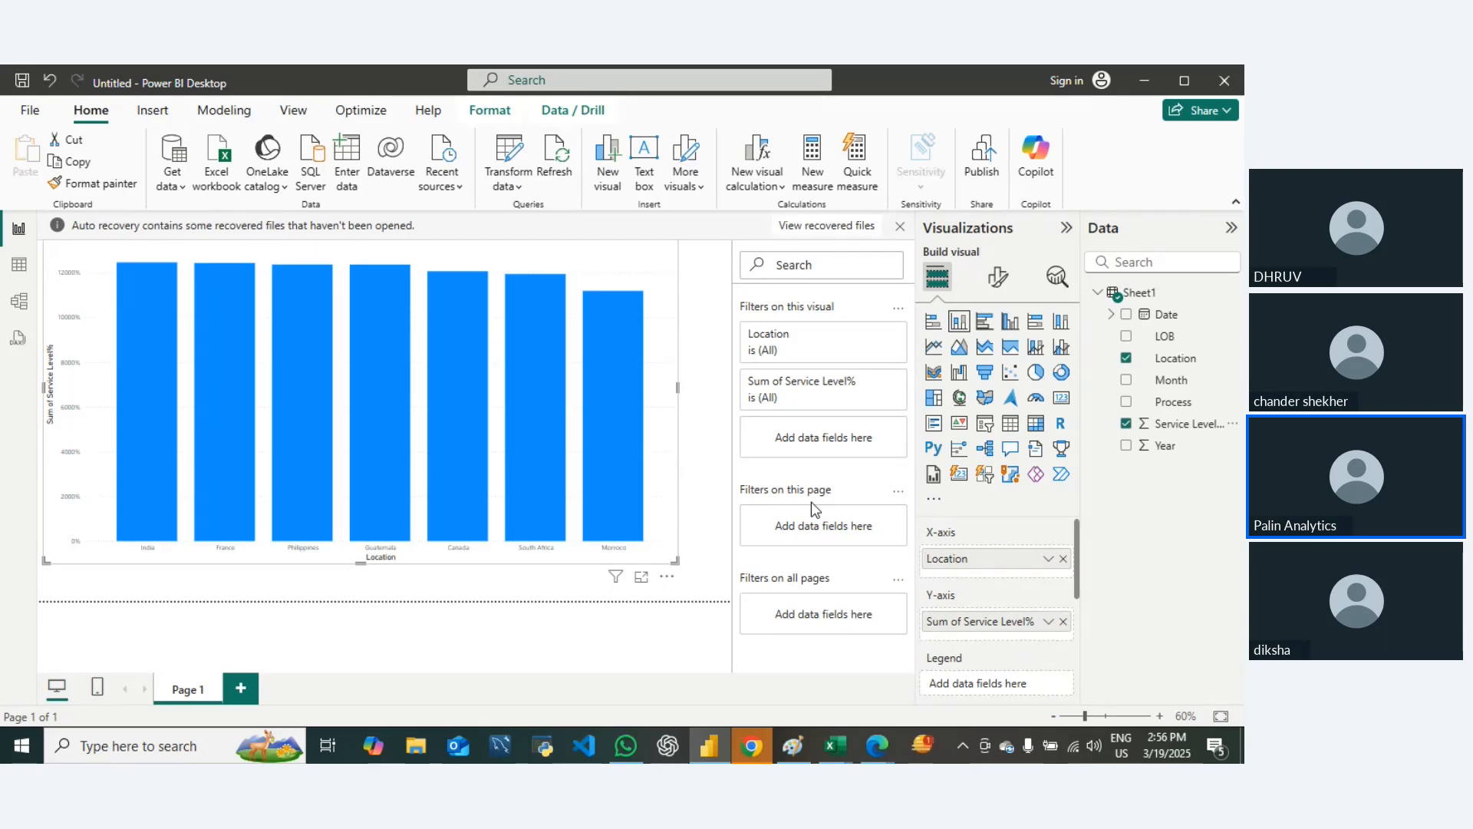
Step: Change the Y-axis aggregation of Service Level% in the column chart to Average
{"action": "mouse_move", "coordinate": [371, 390]}
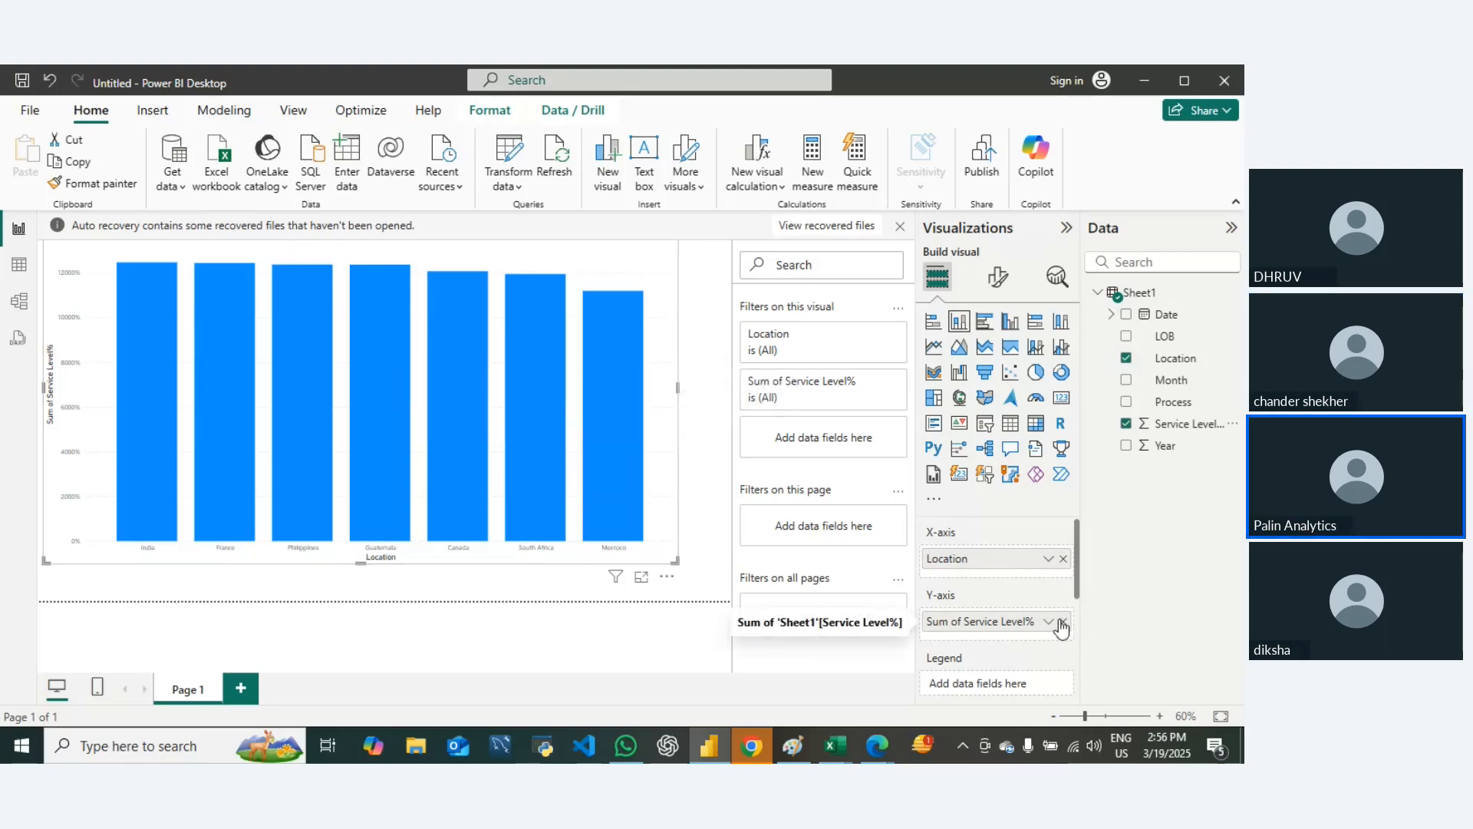
{"action": "right_click", "coordinate": [942, 628]}
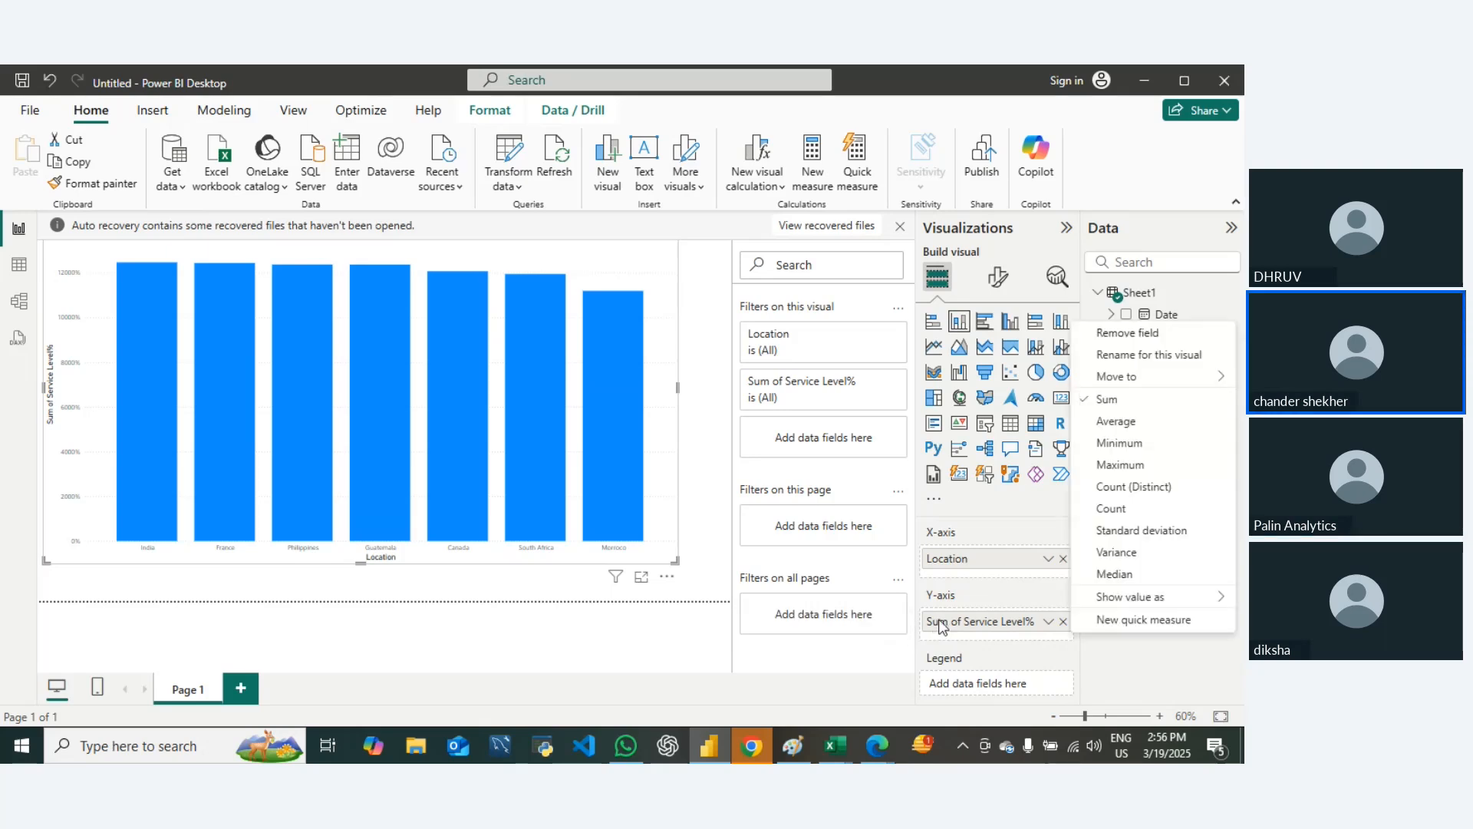
{"action": "left_click", "coordinate": [1123, 423]}
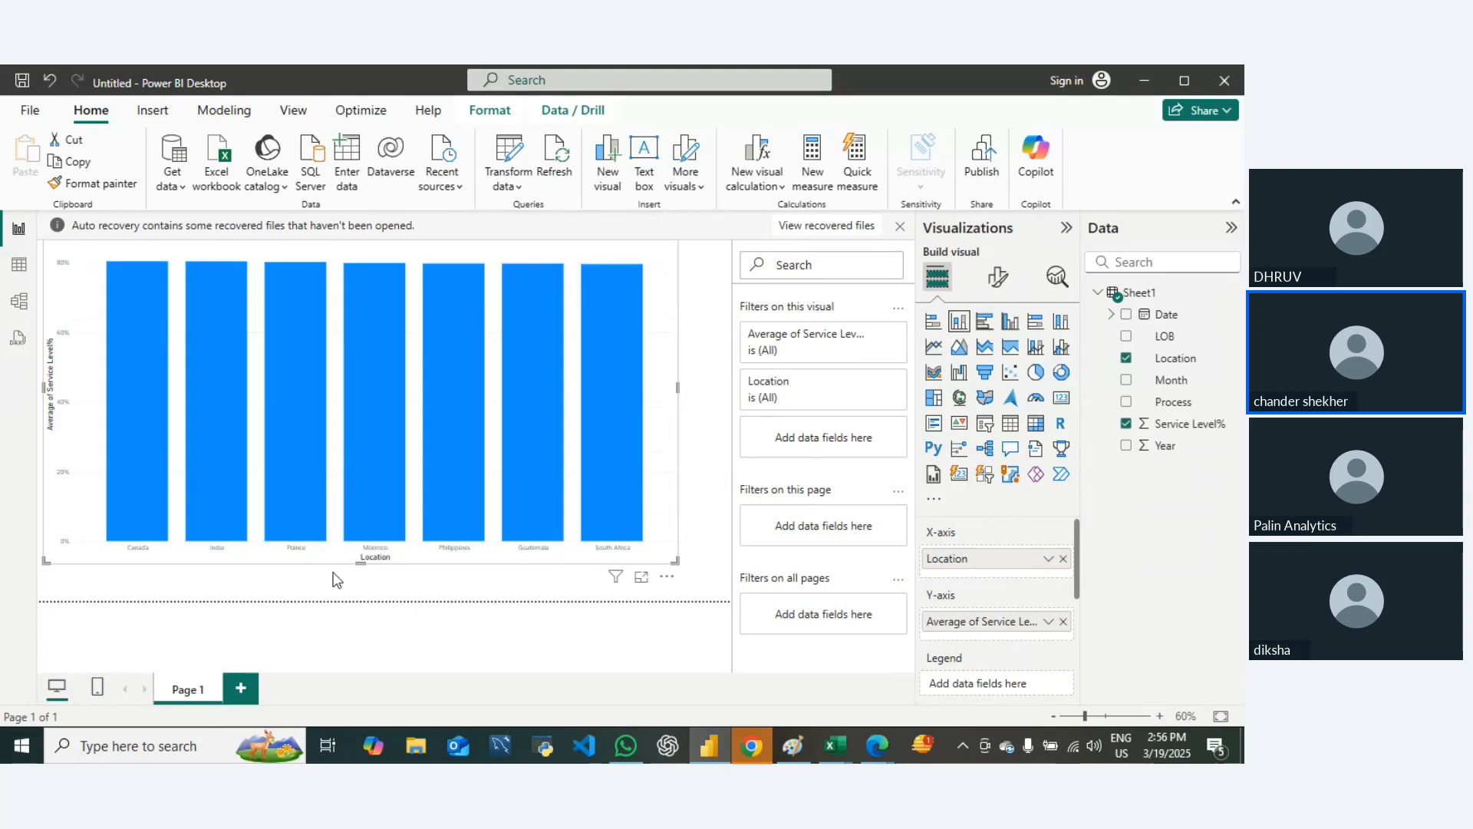
Step: Add the Year field to the column chart's tooltips, summarized as Count, and inspect a bar's tooltip
{"action": "mouse_move", "coordinate": [302, 417]}
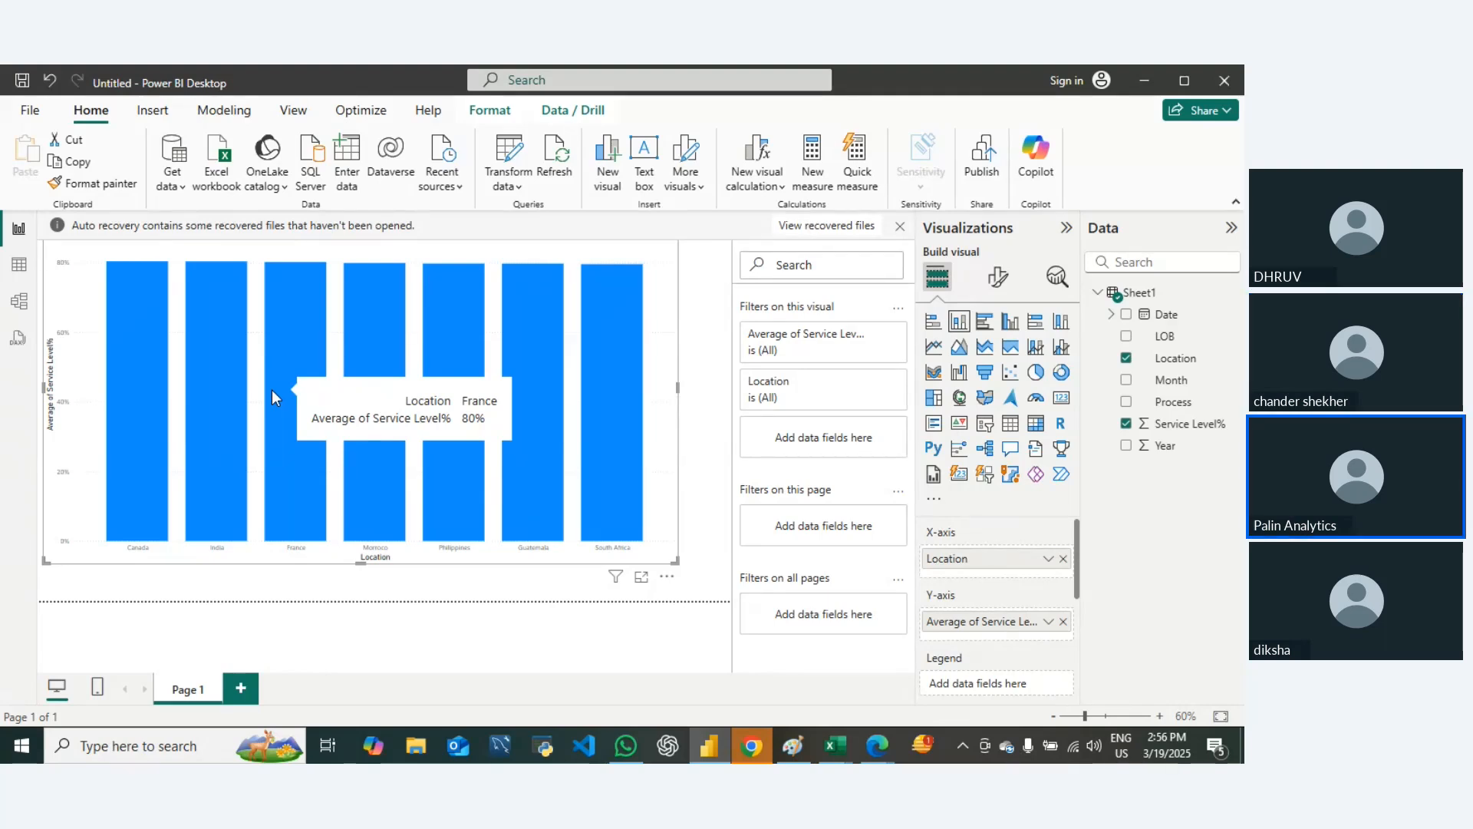
{"action": "scroll", "coordinate": [1002, 614], "scroll_direction": "down", "scroll_amount": 5}
{"action": "scroll", "coordinate": [1005, 615], "scroll_direction": "up", "scroll_amount": 3}
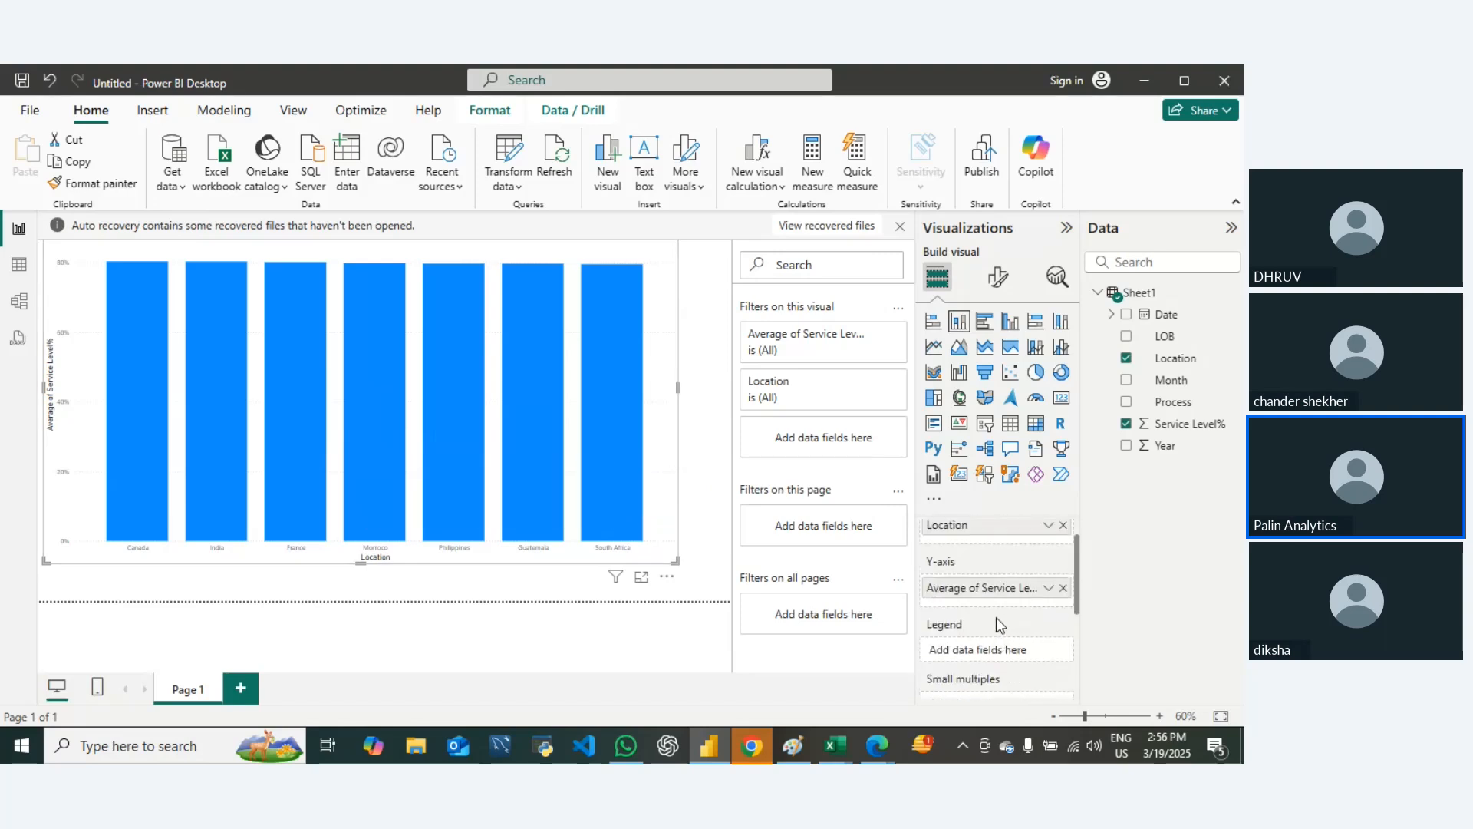
{"action": "scroll", "coordinate": [996, 622], "scroll_direction": "down", "scroll_amount": 2}
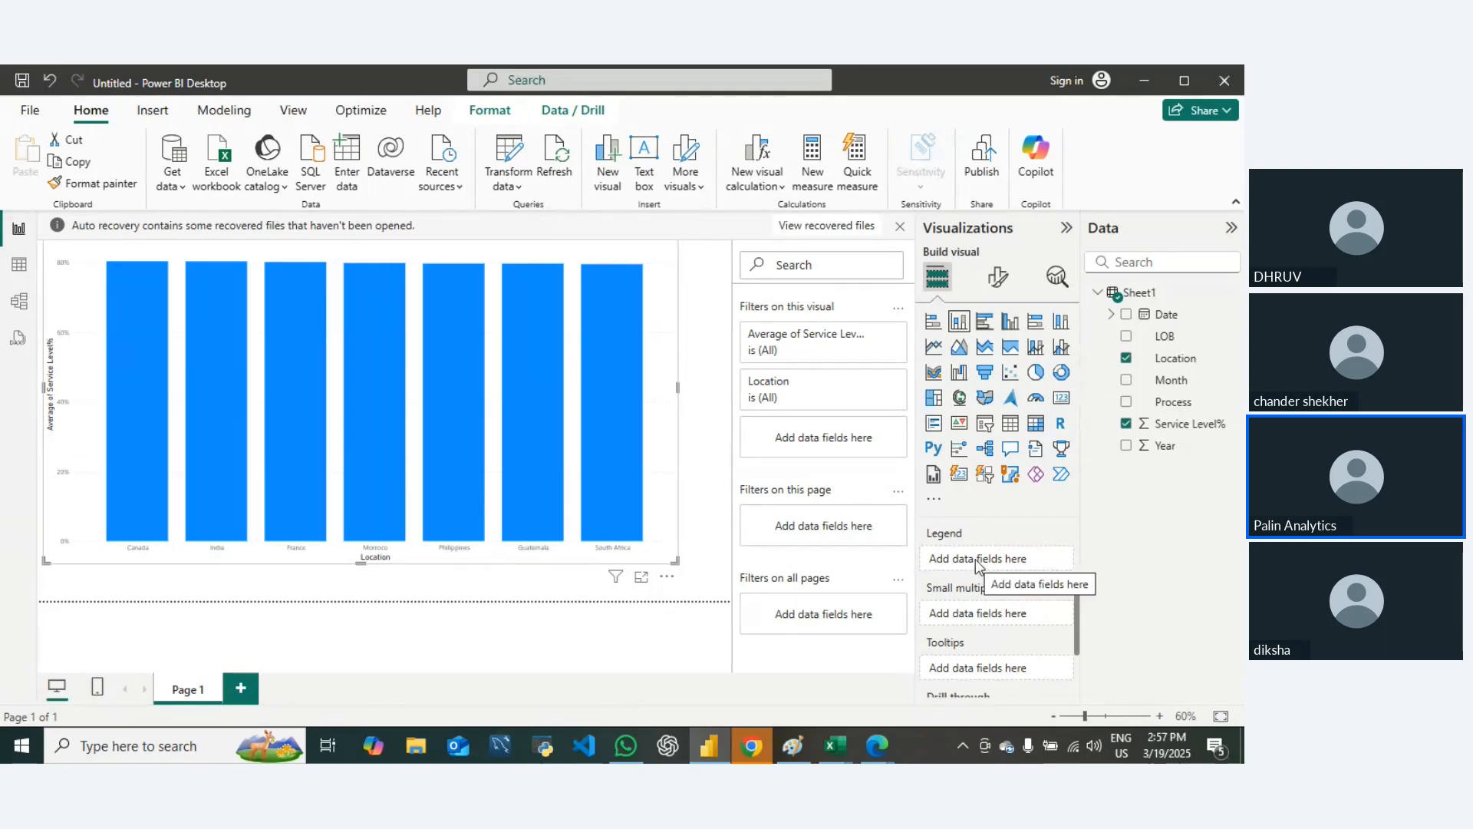
{"action": "scroll", "coordinate": [973, 592], "scroll_direction": "down", "scroll_amount": 3}
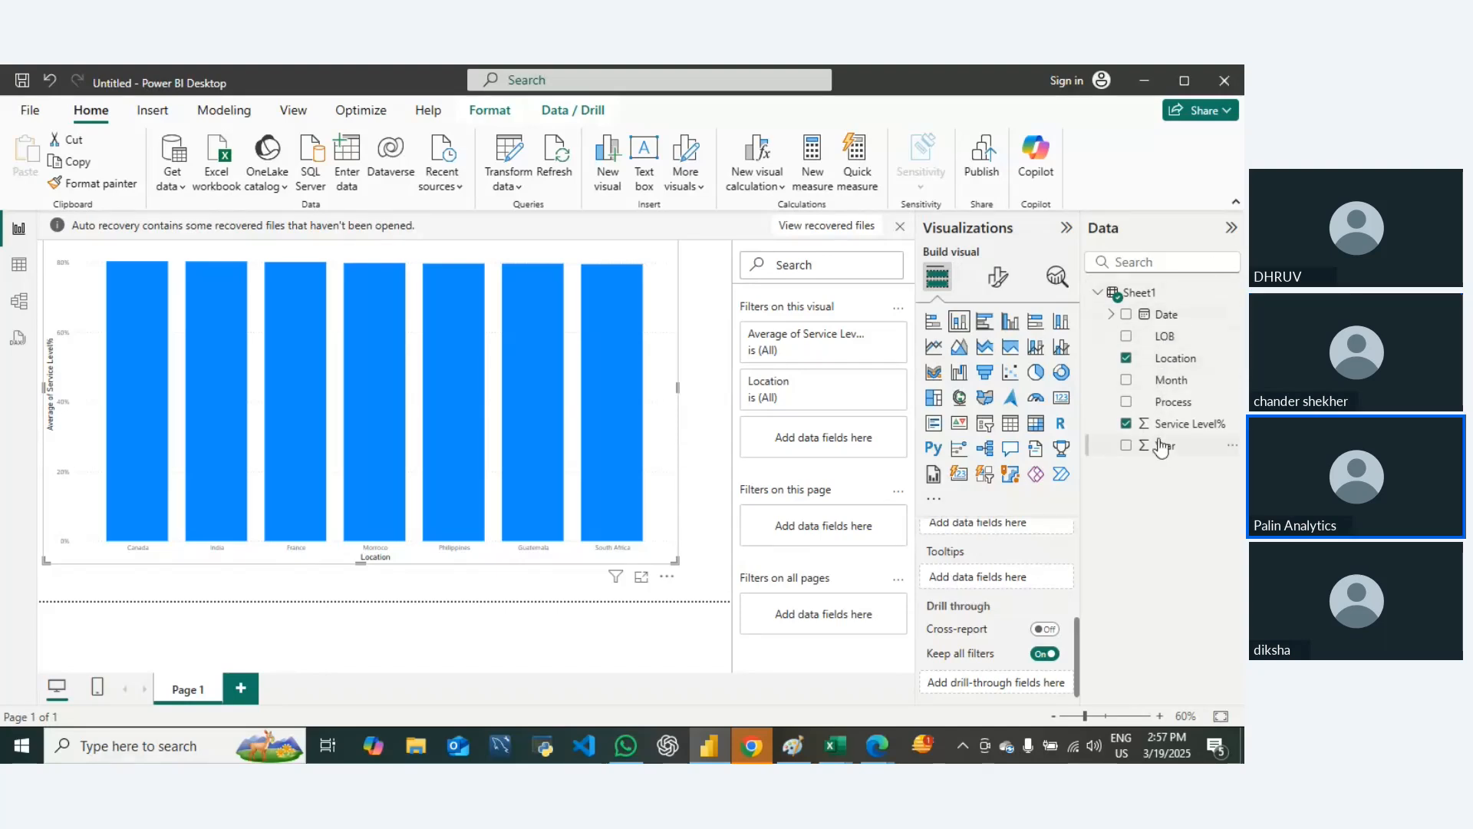
{"action": "left_click_drag", "start_coordinate": [1167, 453], "coordinate": [1006, 584]}
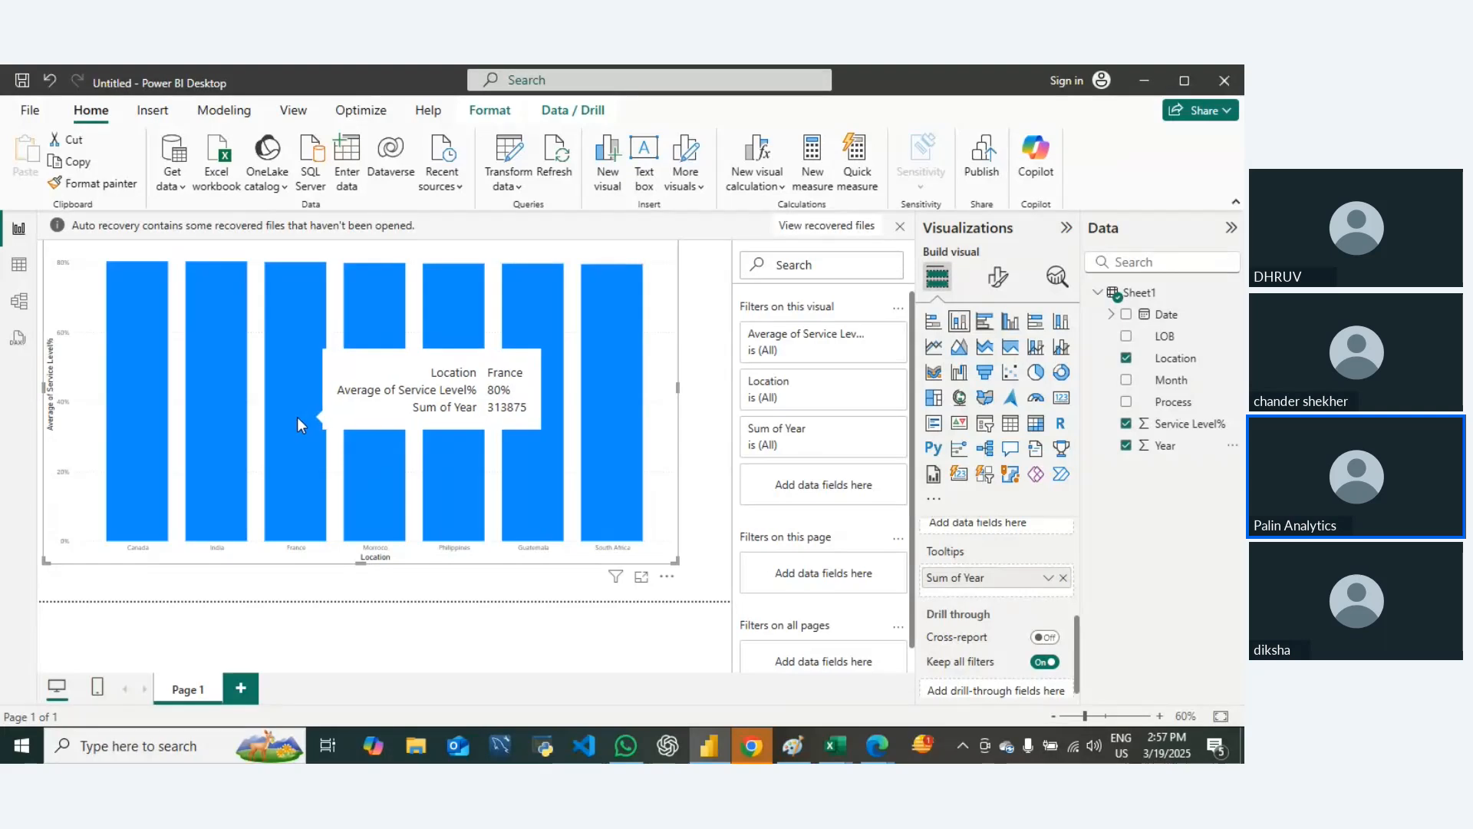
{"action": "right_click", "coordinate": [982, 585]}
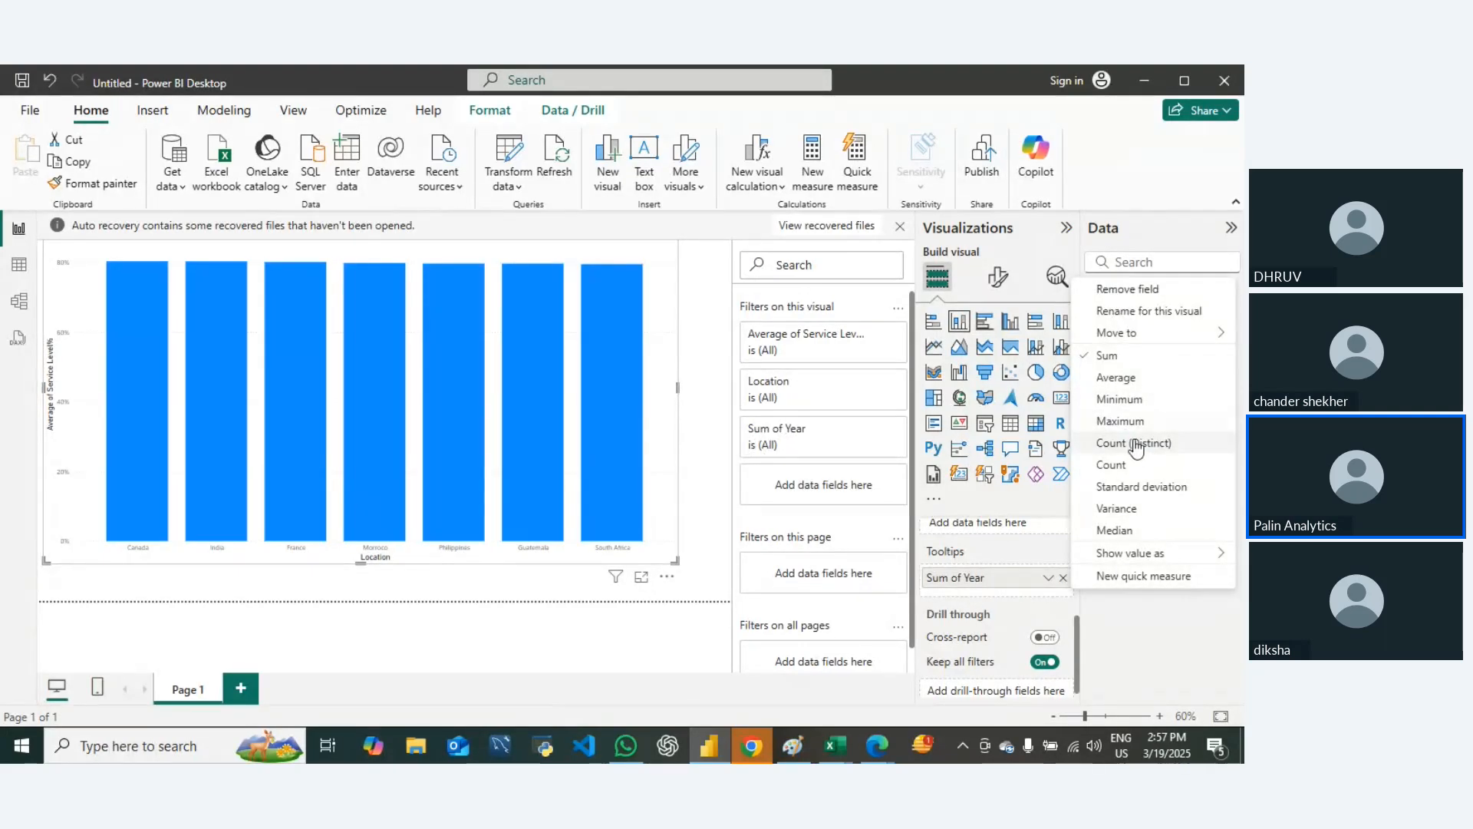
{"action": "left_click", "coordinate": [1111, 465]}
{"action": "mouse_move", "coordinate": [353, 422]}
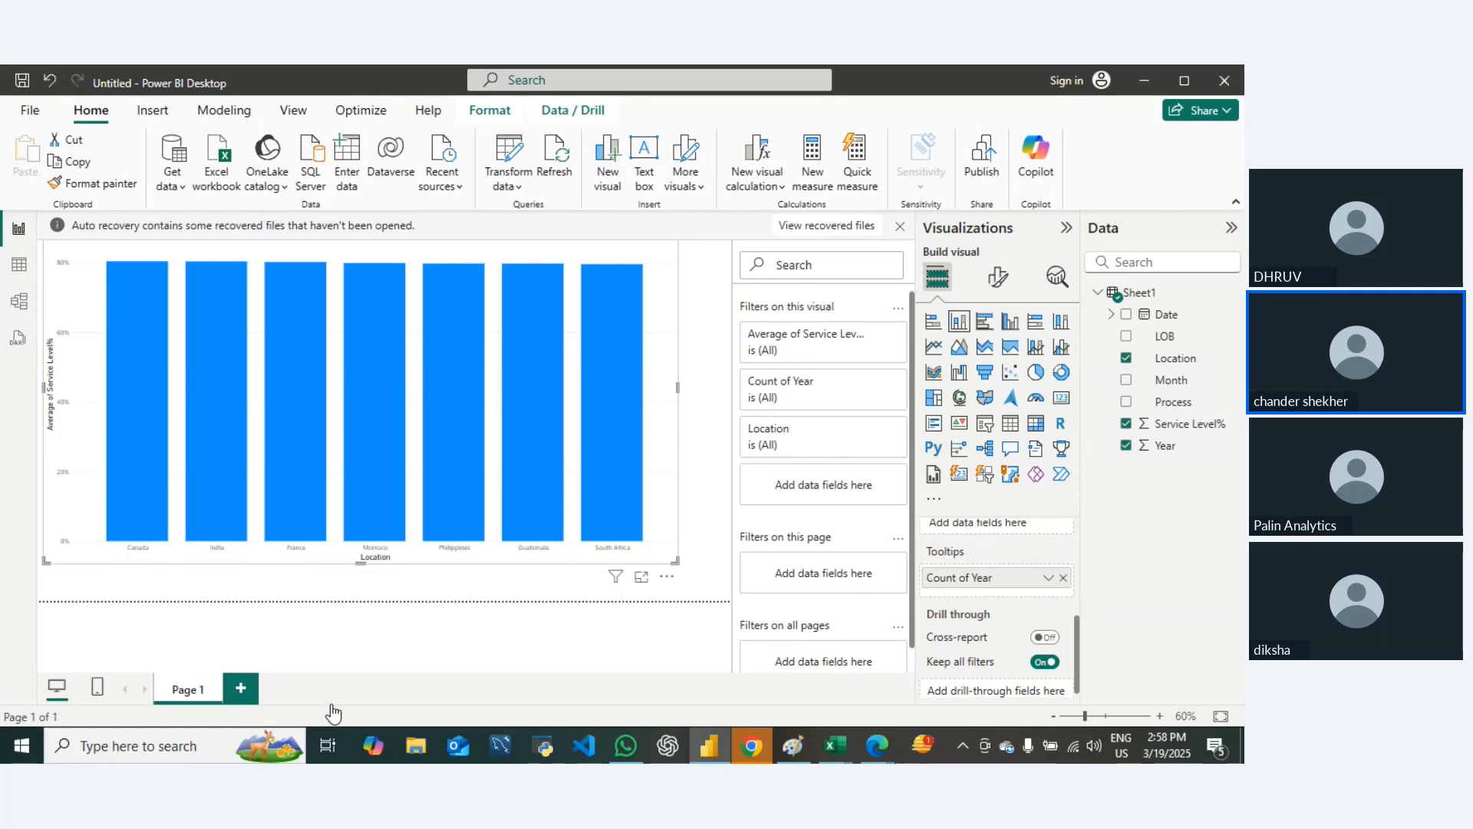
Step: Add a second report page with a line chart enlarged across most of it, deleting the empty column chart
{"action": "left_click", "coordinate": [241, 688]}
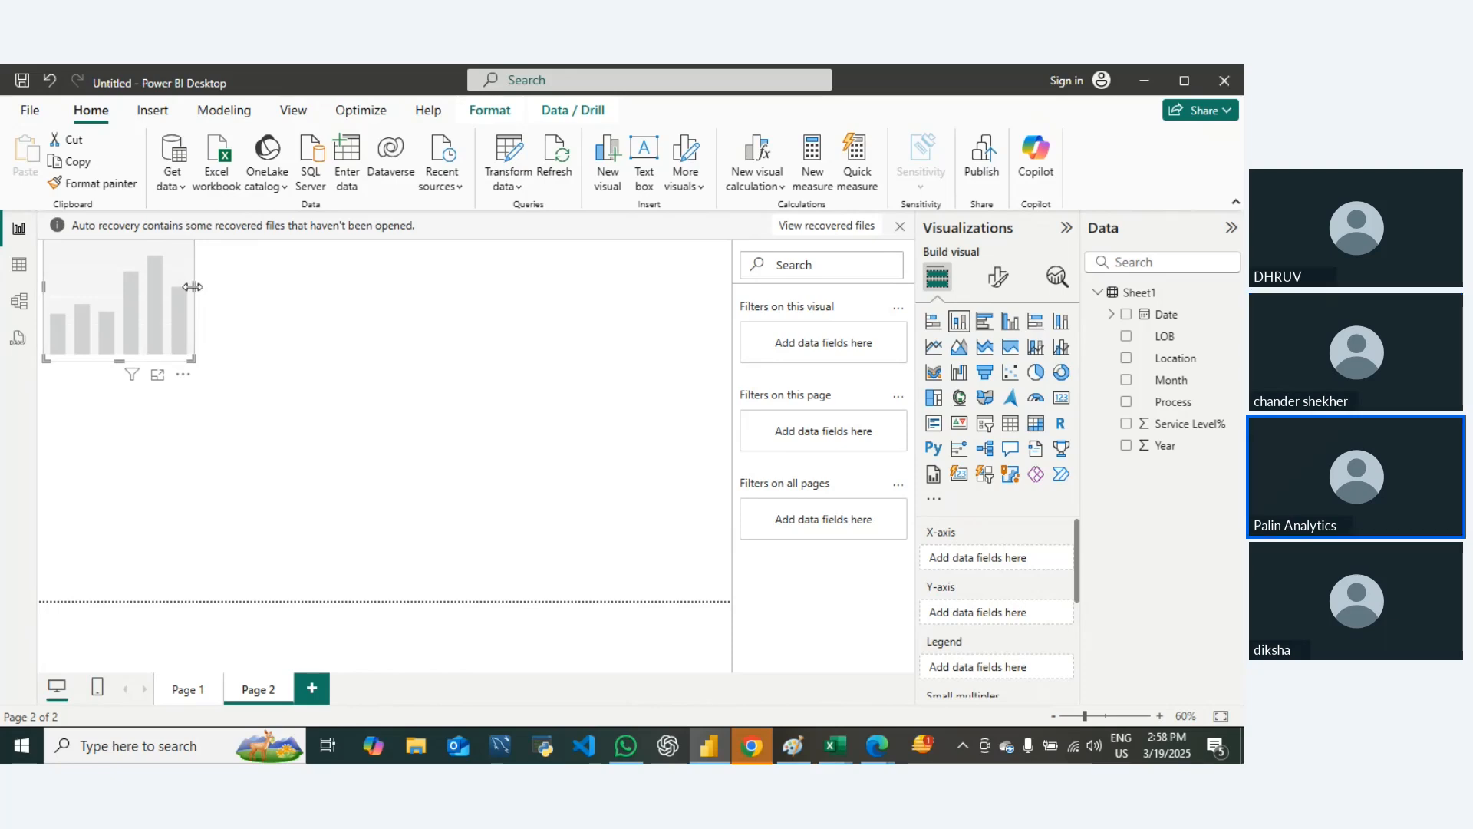
{"action": "key", "text": "Delete"}
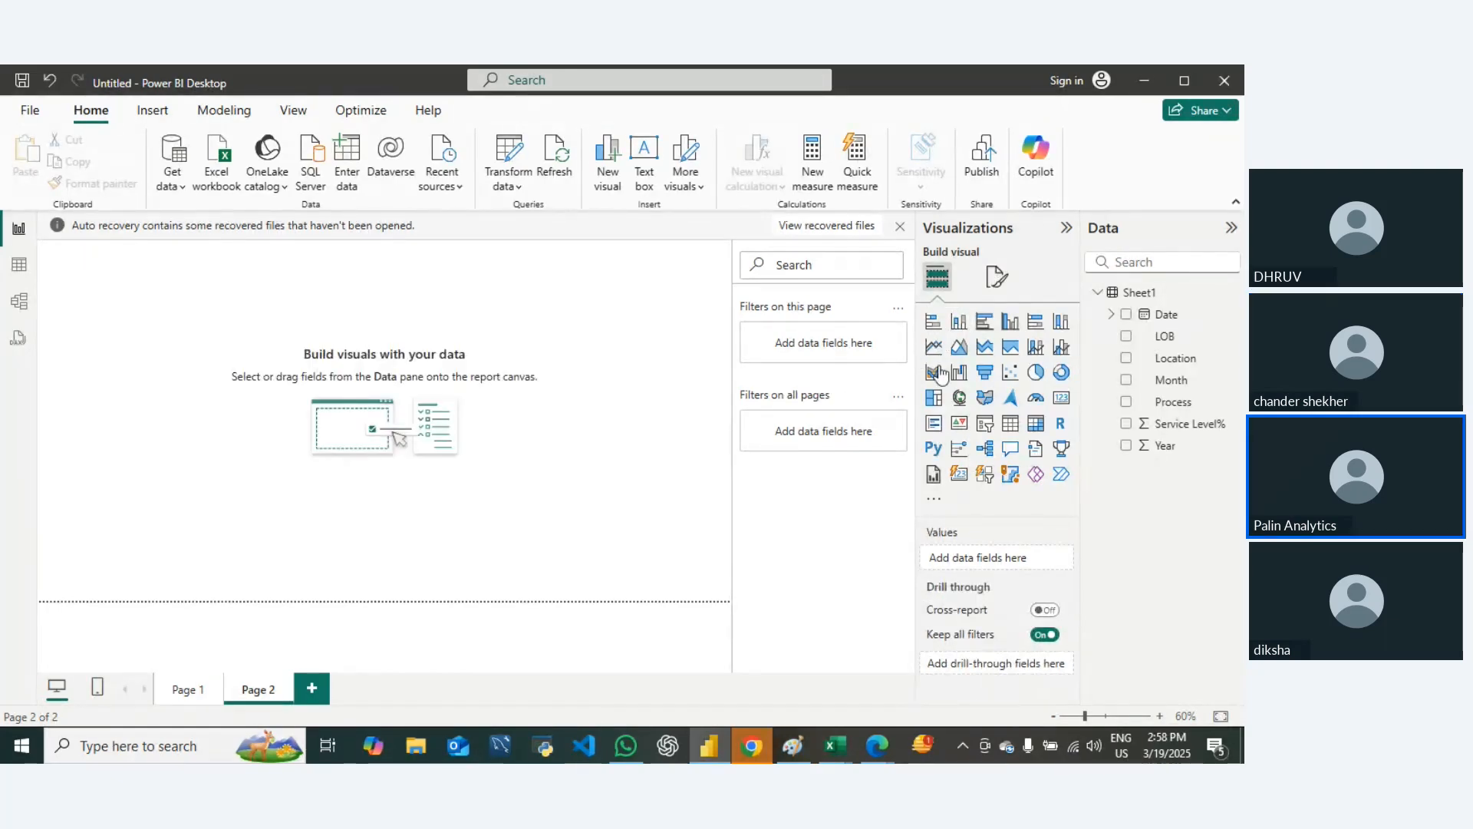
{"action": "left_click", "coordinate": [933, 346]}
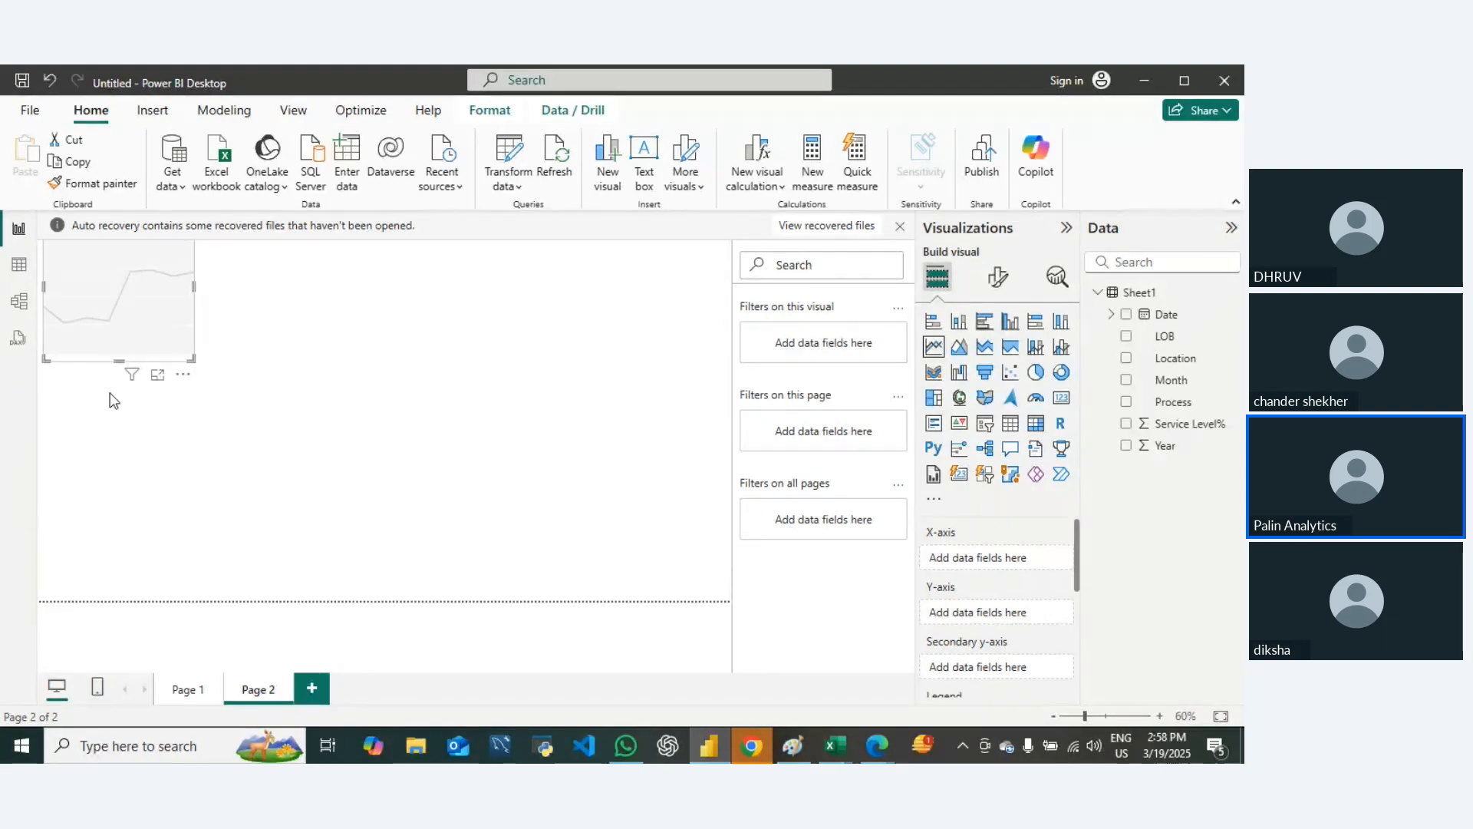
{"action": "left_click_drag", "start_coordinate": [192, 359], "coordinate": [671, 559]}
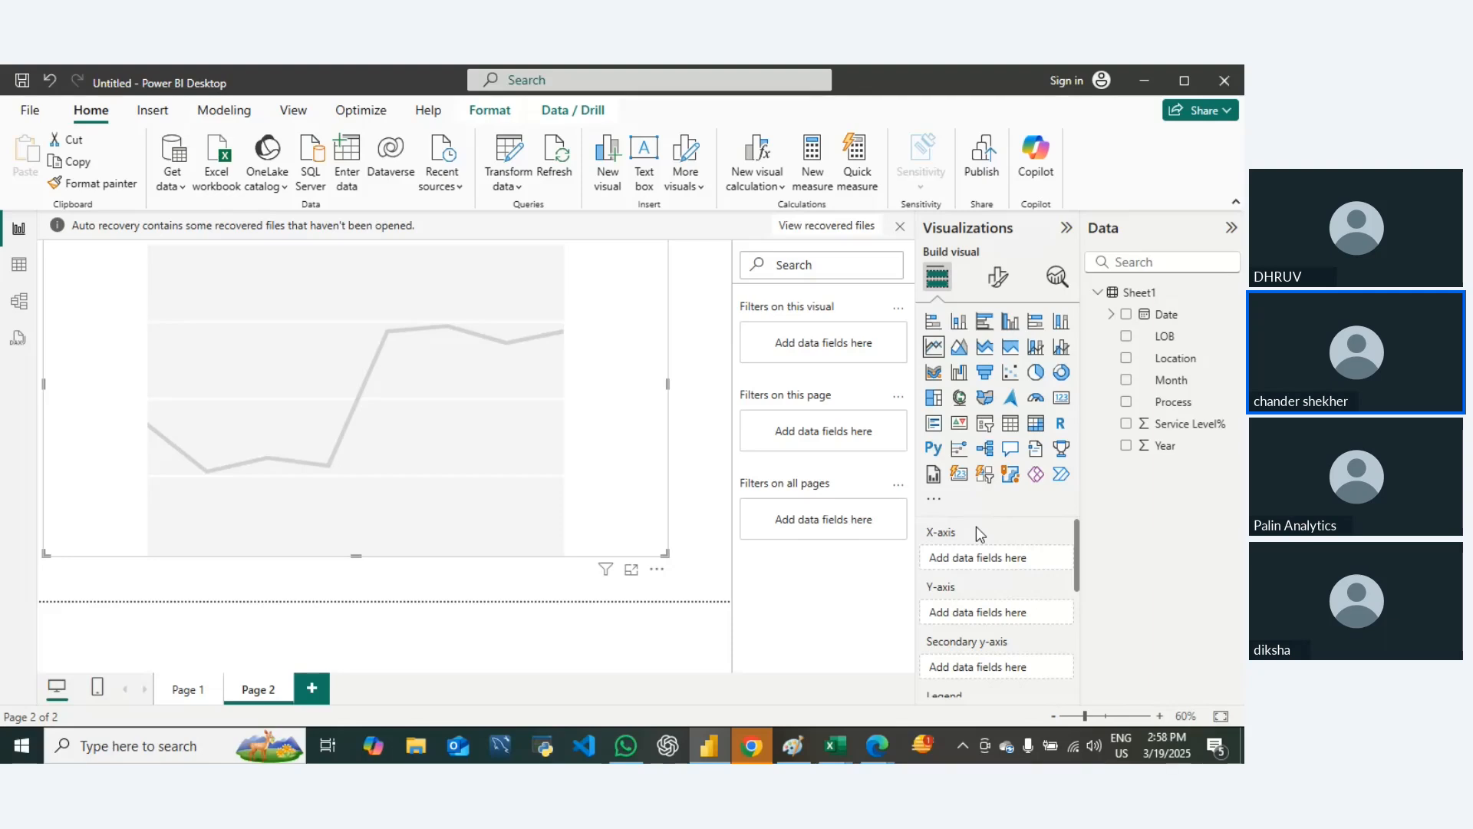
{"action": "left_click_drag", "start_coordinate": [1167, 313], "coordinate": [1018, 576]}
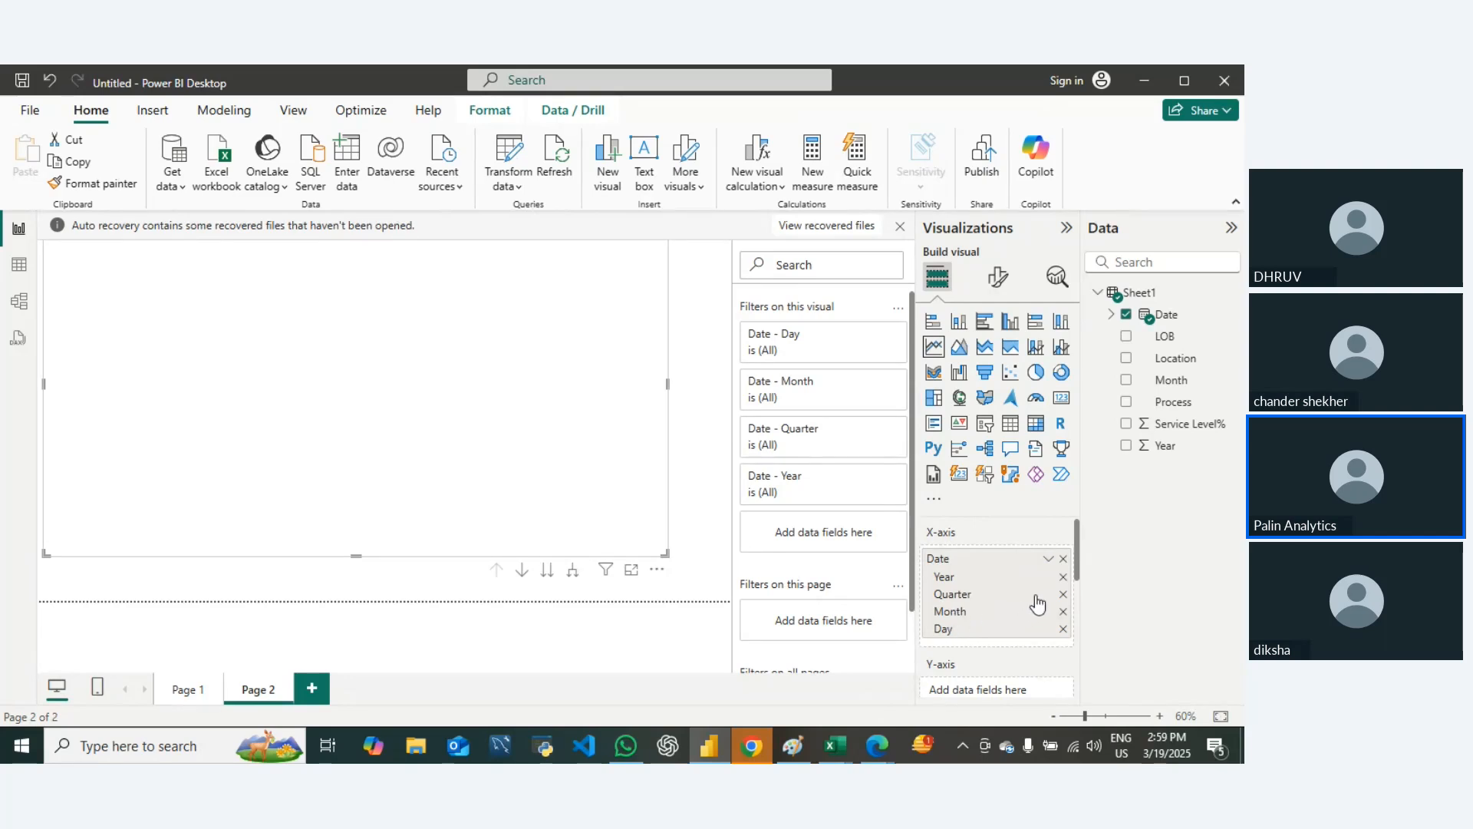
{"action": "left_click", "coordinate": [1062, 576]}
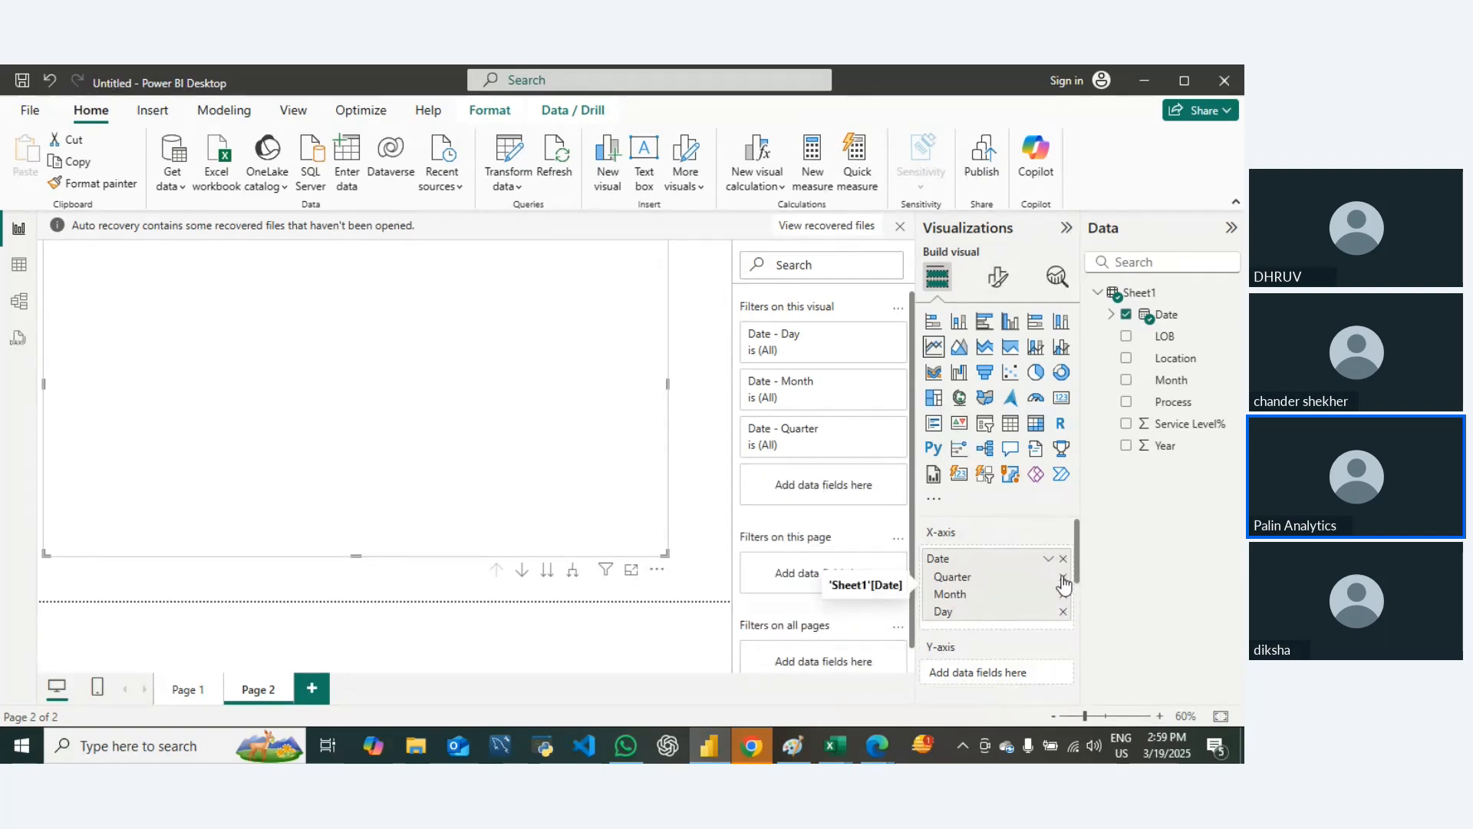
{"action": "left_click", "coordinate": [1062, 577]}
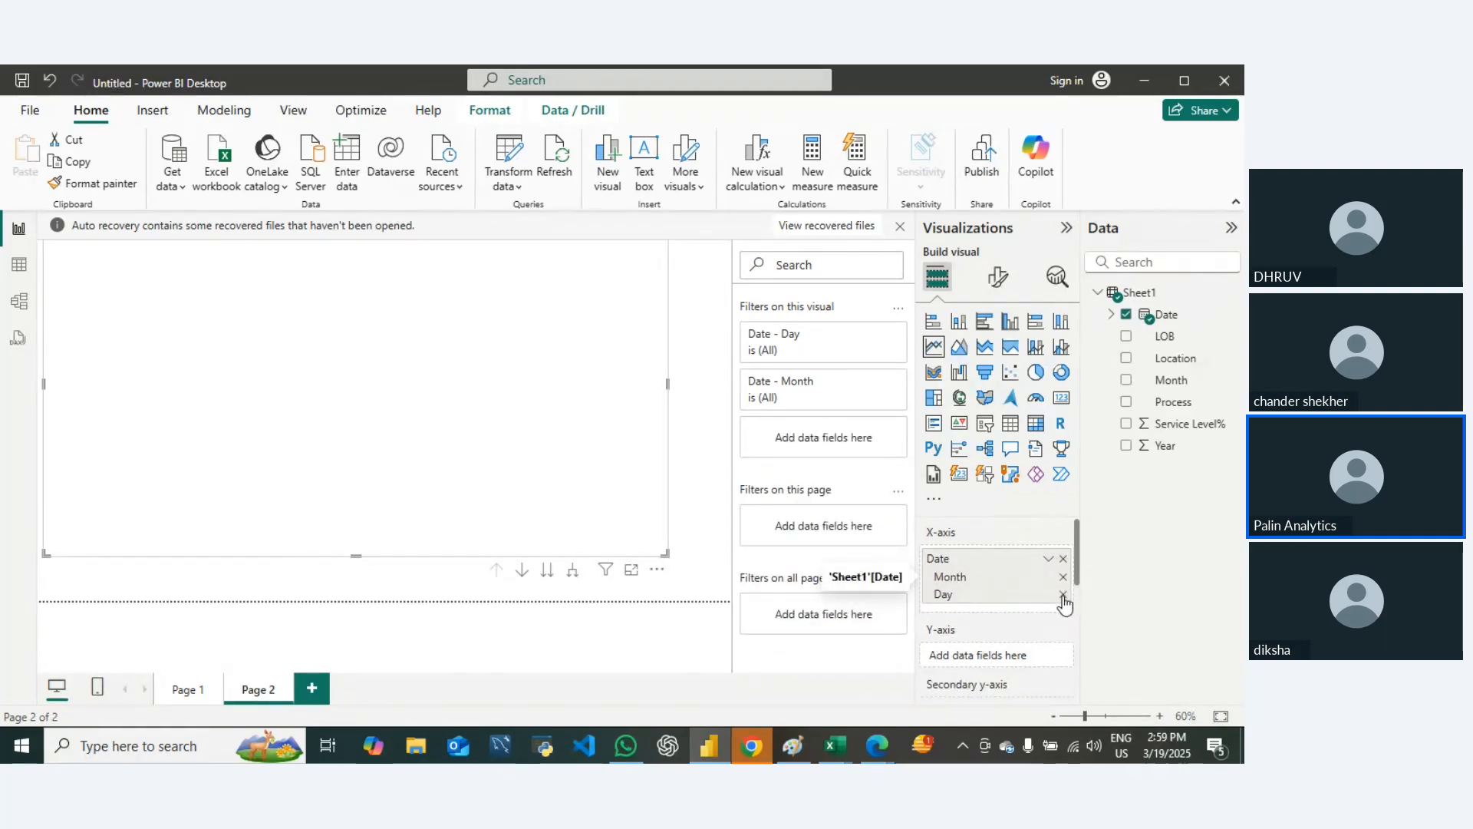
{"action": "left_click", "coordinate": [1063, 595]}
{"action": "left_click", "coordinate": [1062, 576]}
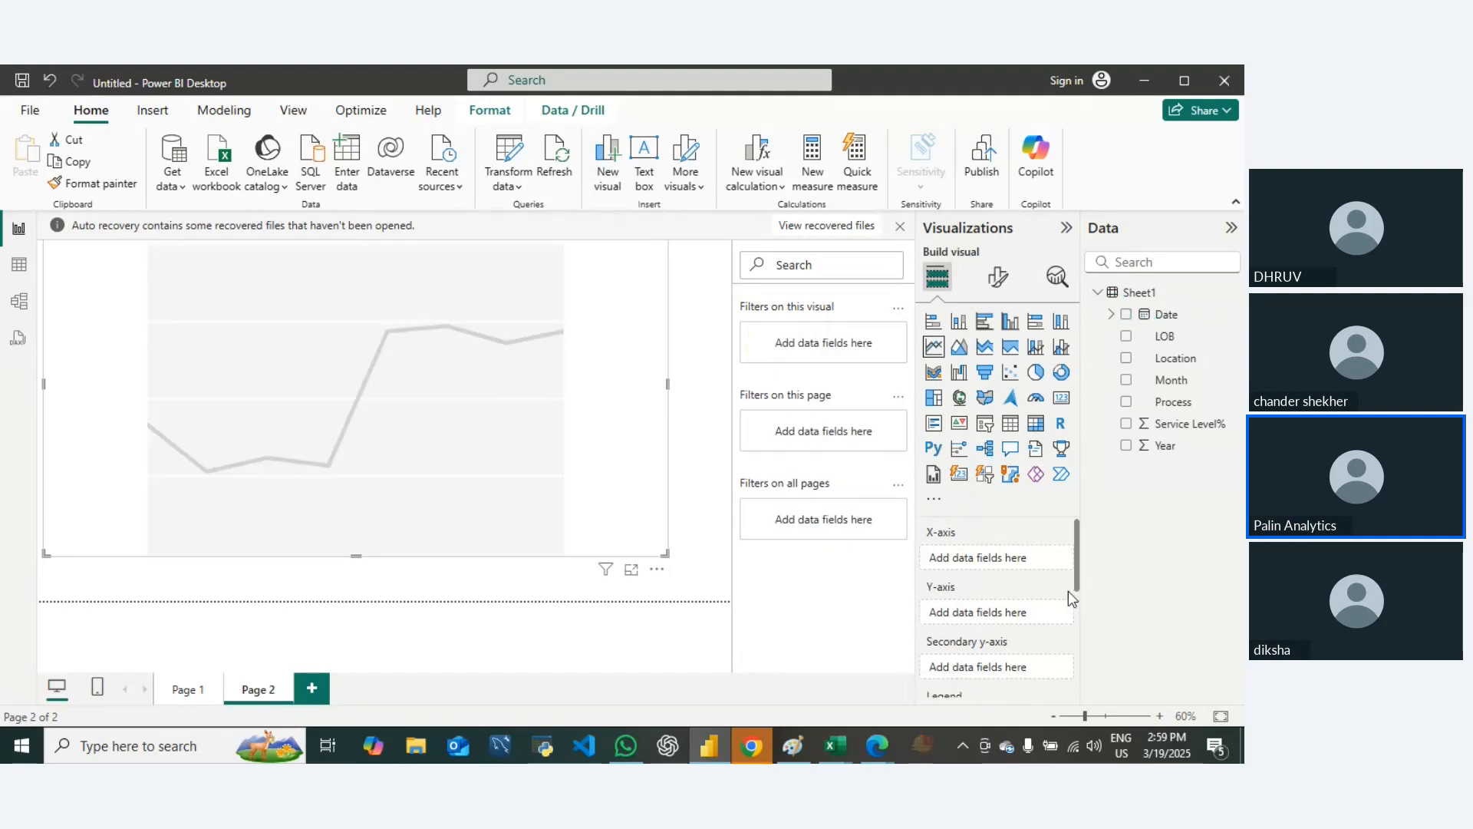
Step: Plot Date on the line chart's X-axis, keeping only the Month level of the date hierarchy
{"action": "left_click_drag", "start_coordinate": [1165, 315], "coordinate": [1020, 579]}
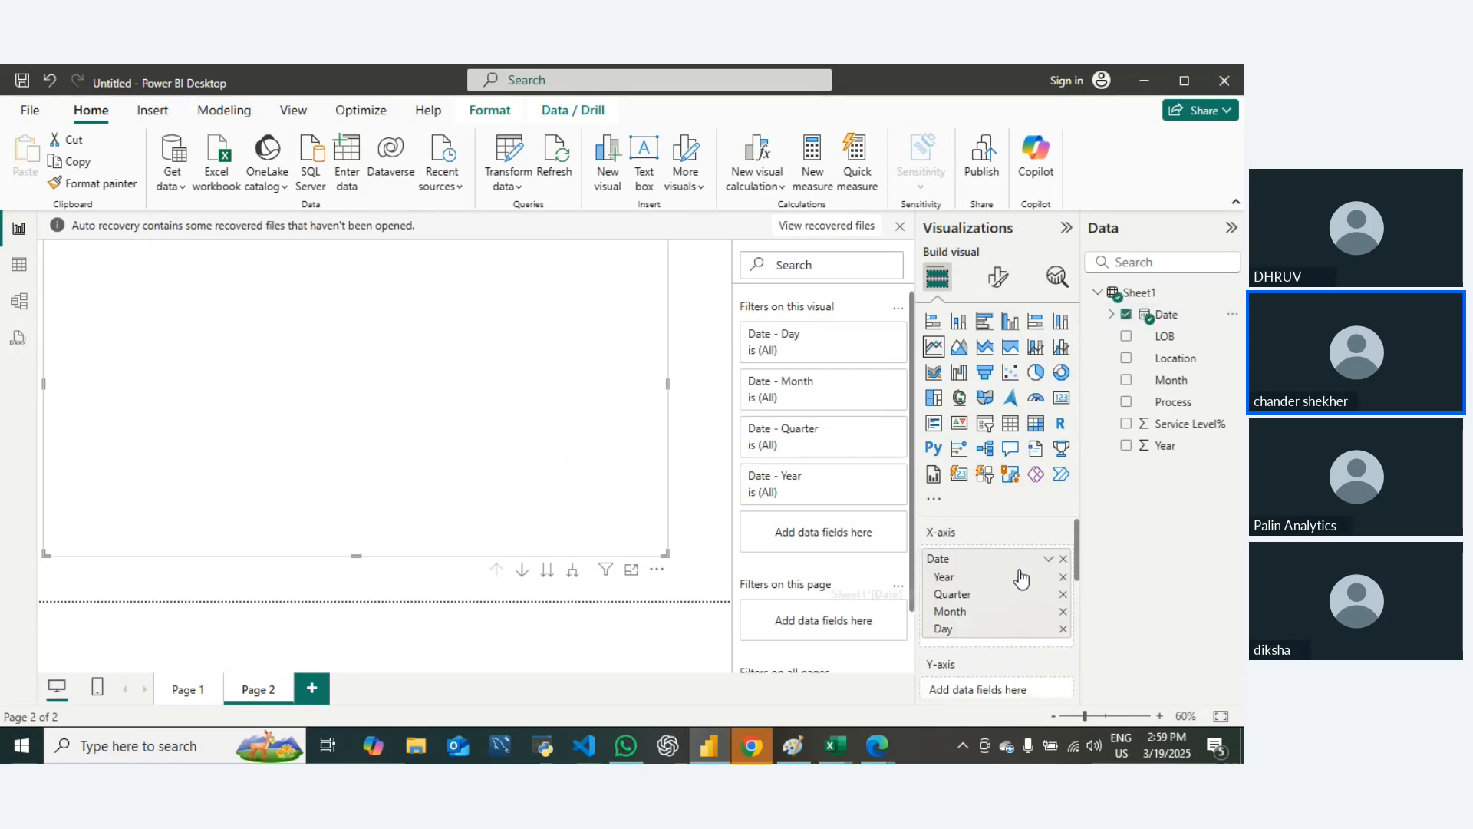
{"action": "left_click", "coordinate": [1063, 576]}
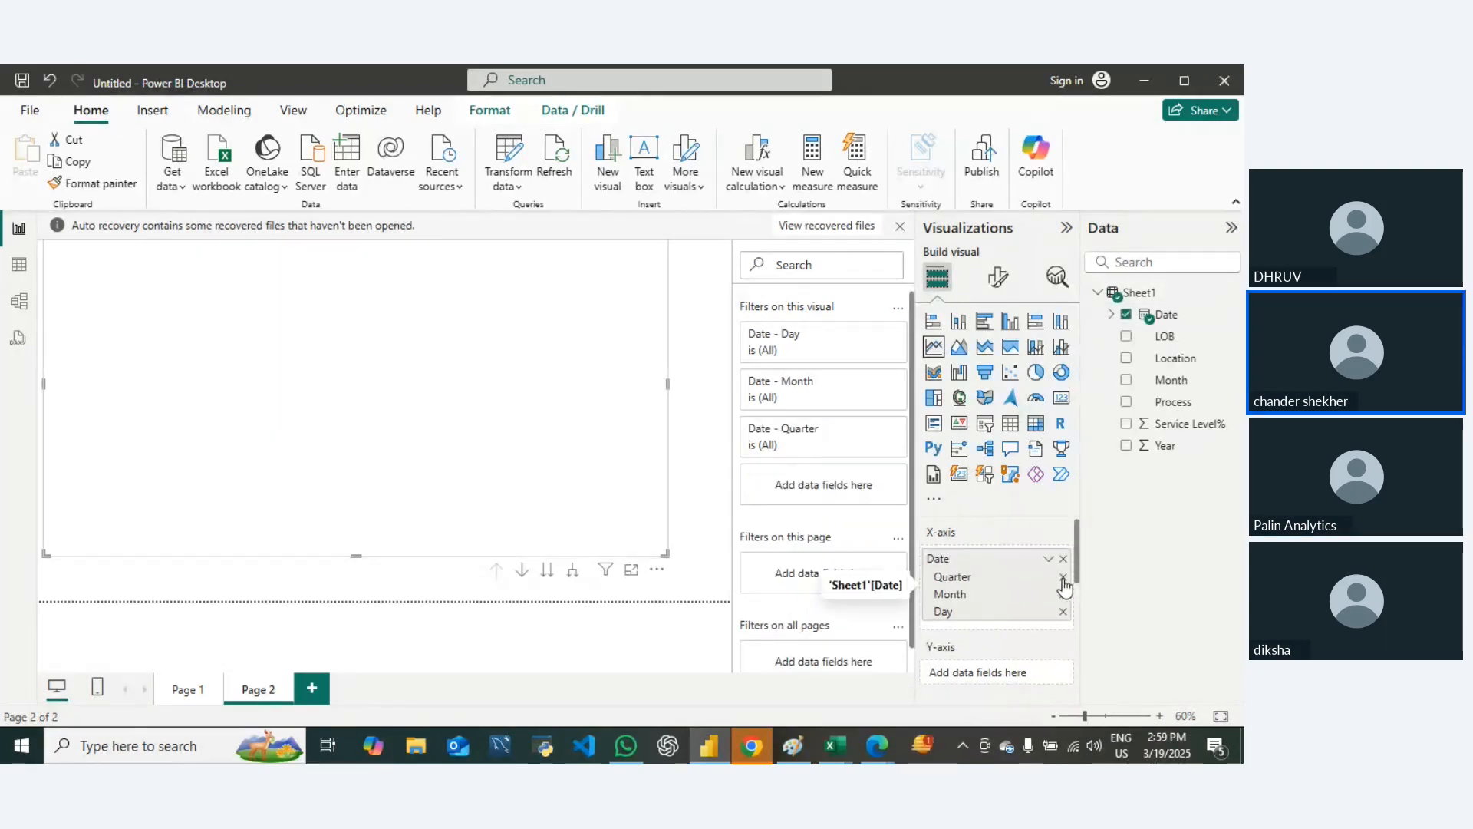
{"action": "left_click", "coordinate": [1063, 577]}
{"action": "left_click", "coordinate": [1063, 594]}
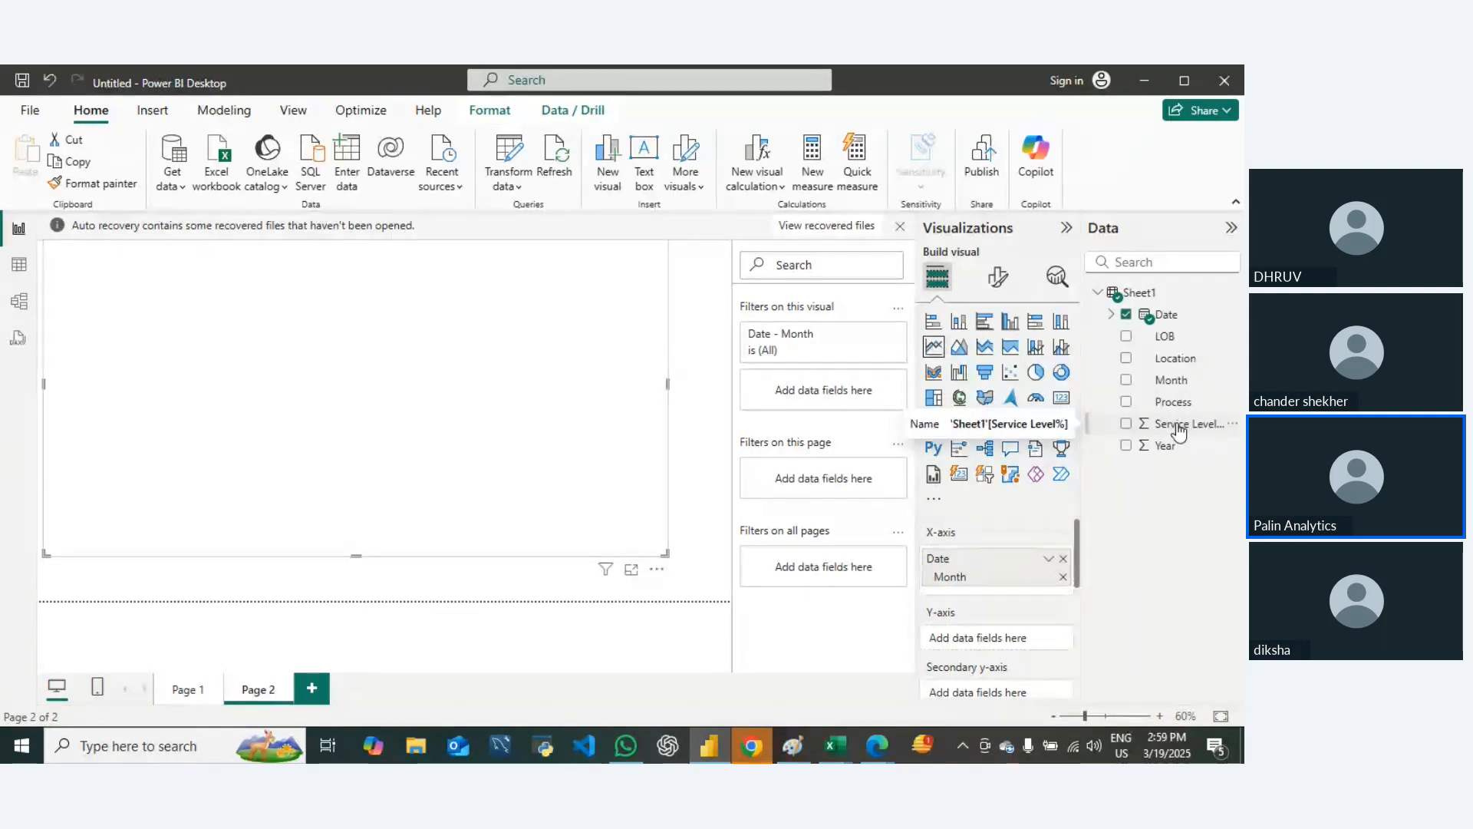
Step: Plot Service Level% on the line chart's Y-axis, aggregated as Average, and inspect a point's tooltip
{"action": "left_click_drag", "start_coordinate": [1179, 432], "coordinate": [1020, 639]}
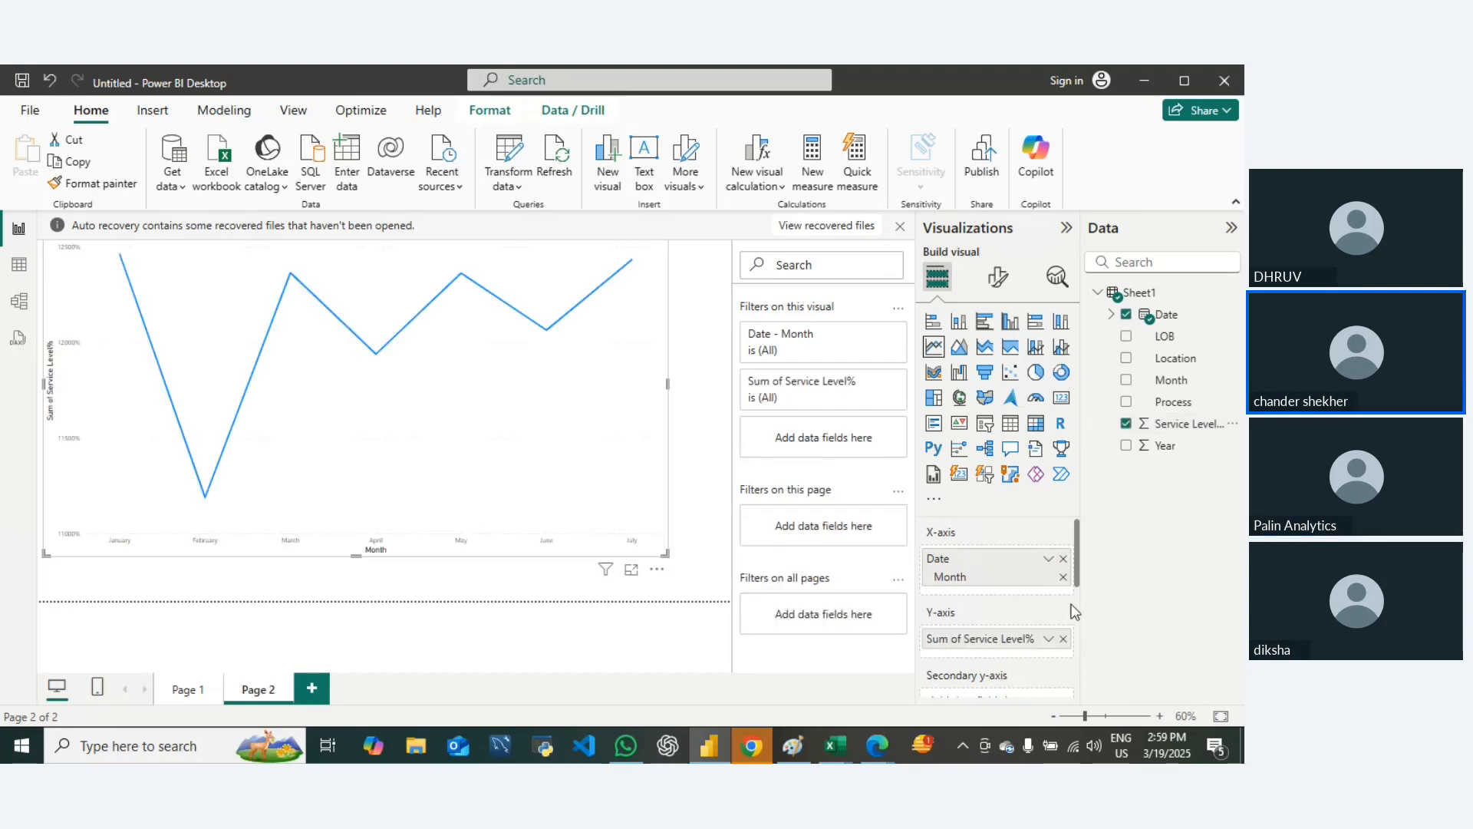
{"action": "right_click", "coordinate": [1016, 646]}
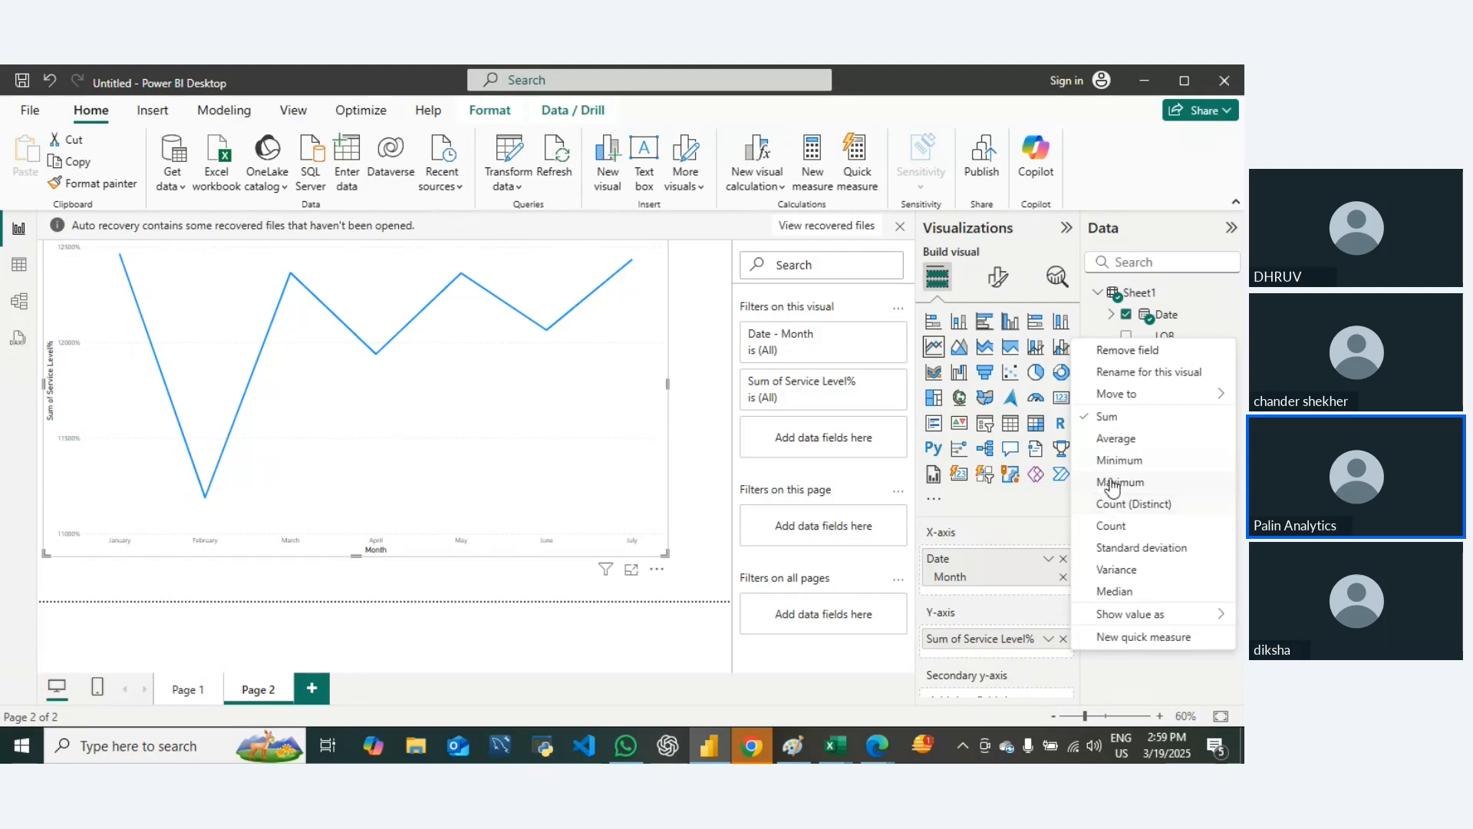
{"action": "left_click", "coordinate": [1117, 438]}
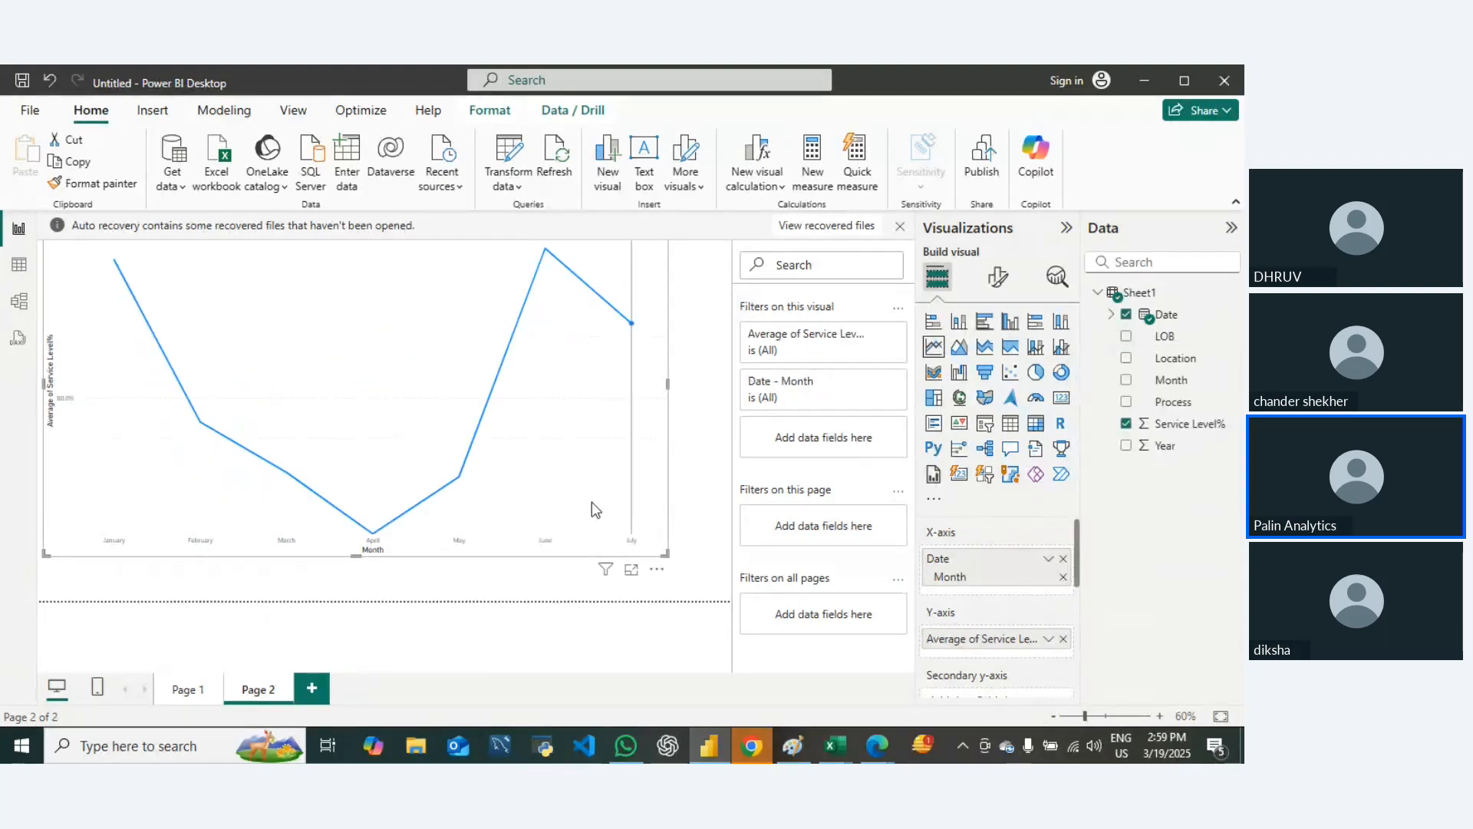
{"action": "mouse_move", "coordinate": [599, 503]}
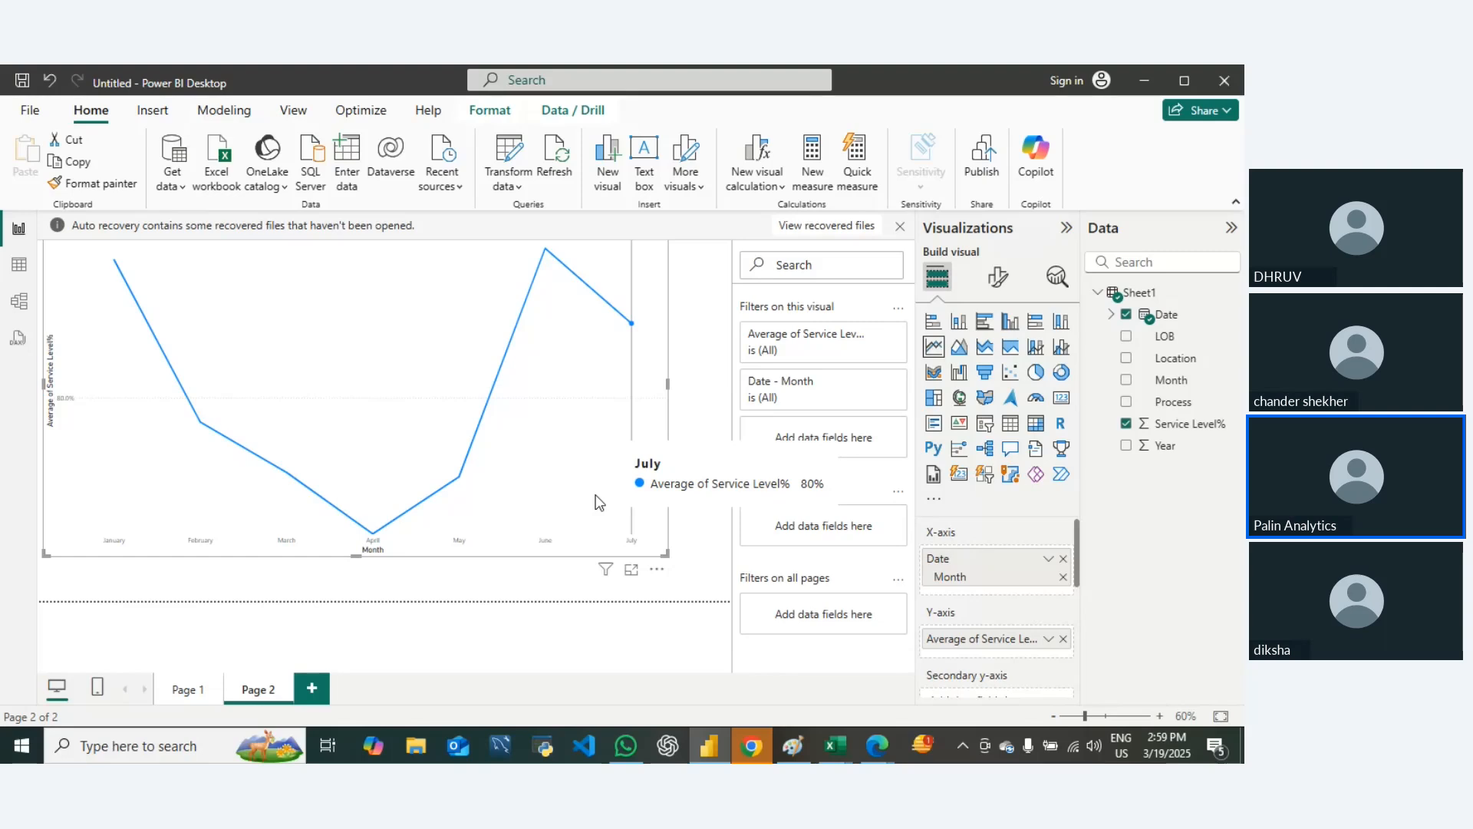
Step: Shrink the line chart to a small visual in the upper-left corner of Page 2 and deselect it
{"action": "left_click_drag", "start_coordinate": [665, 553], "coordinate": [619, 454]}
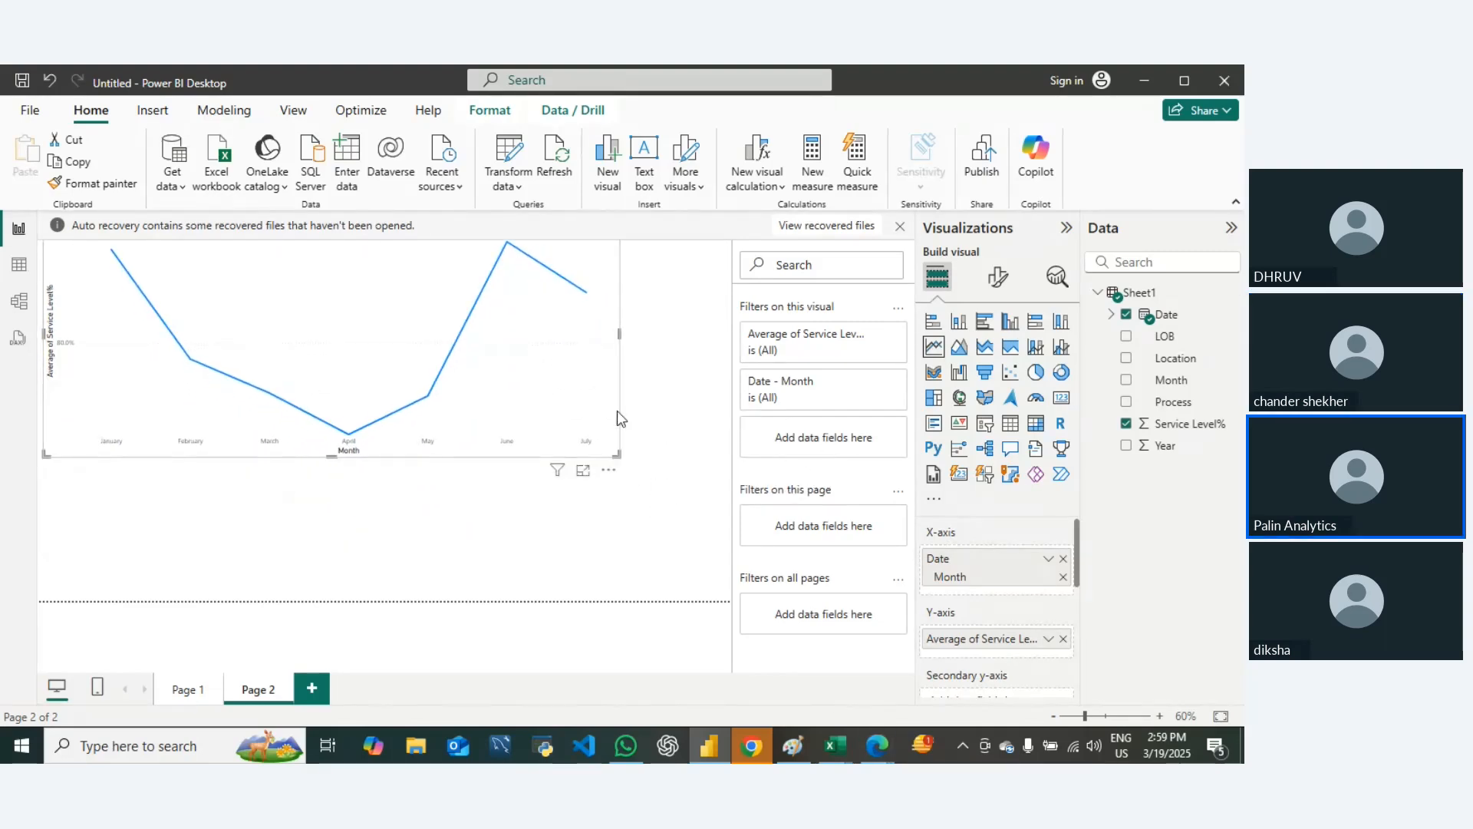
{"action": "left_click_drag", "start_coordinate": [619, 455], "coordinate": [140, 305]}
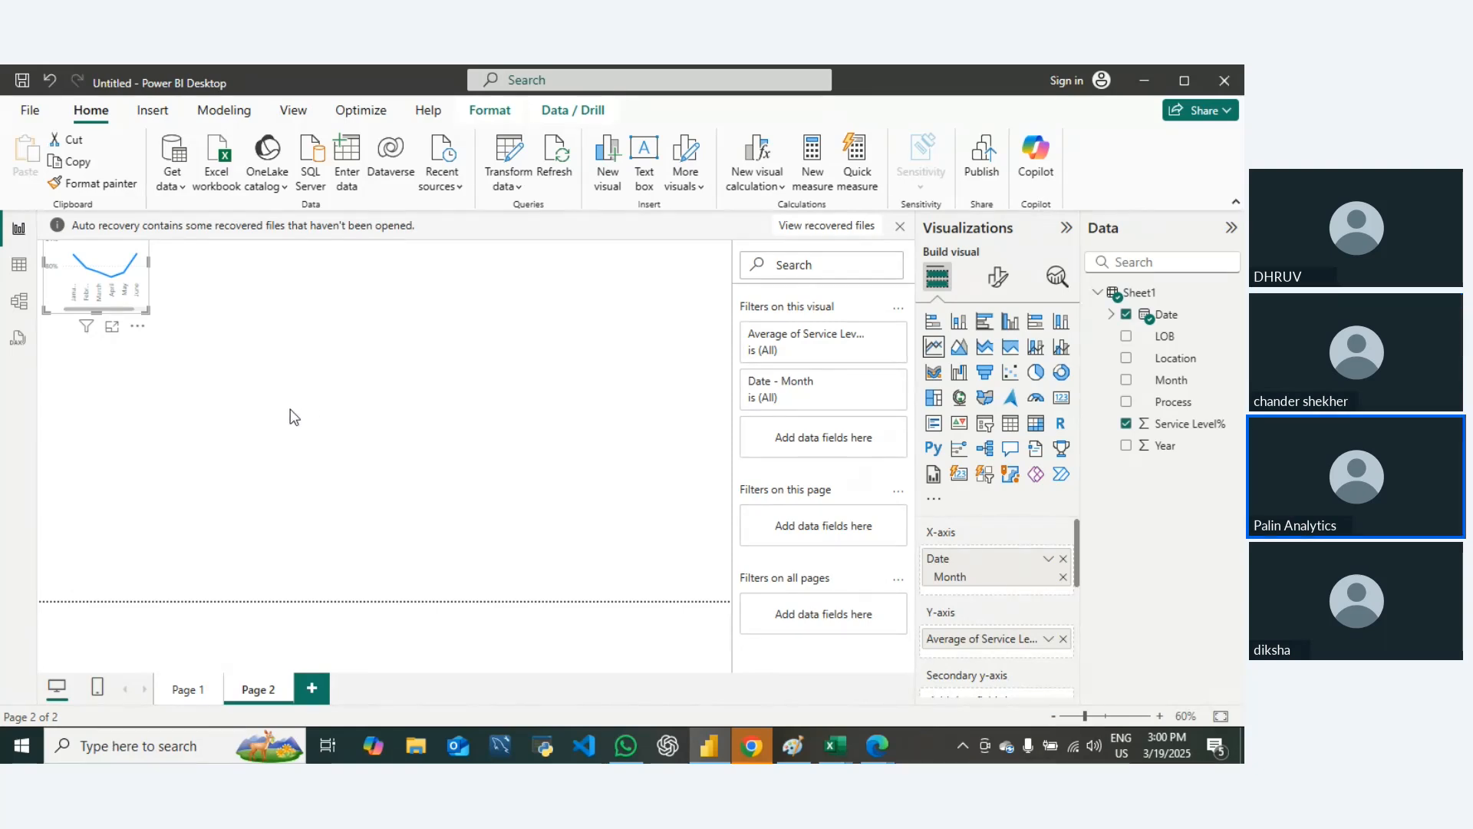
{"action": "left_click", "coordinate": [422, 344]}
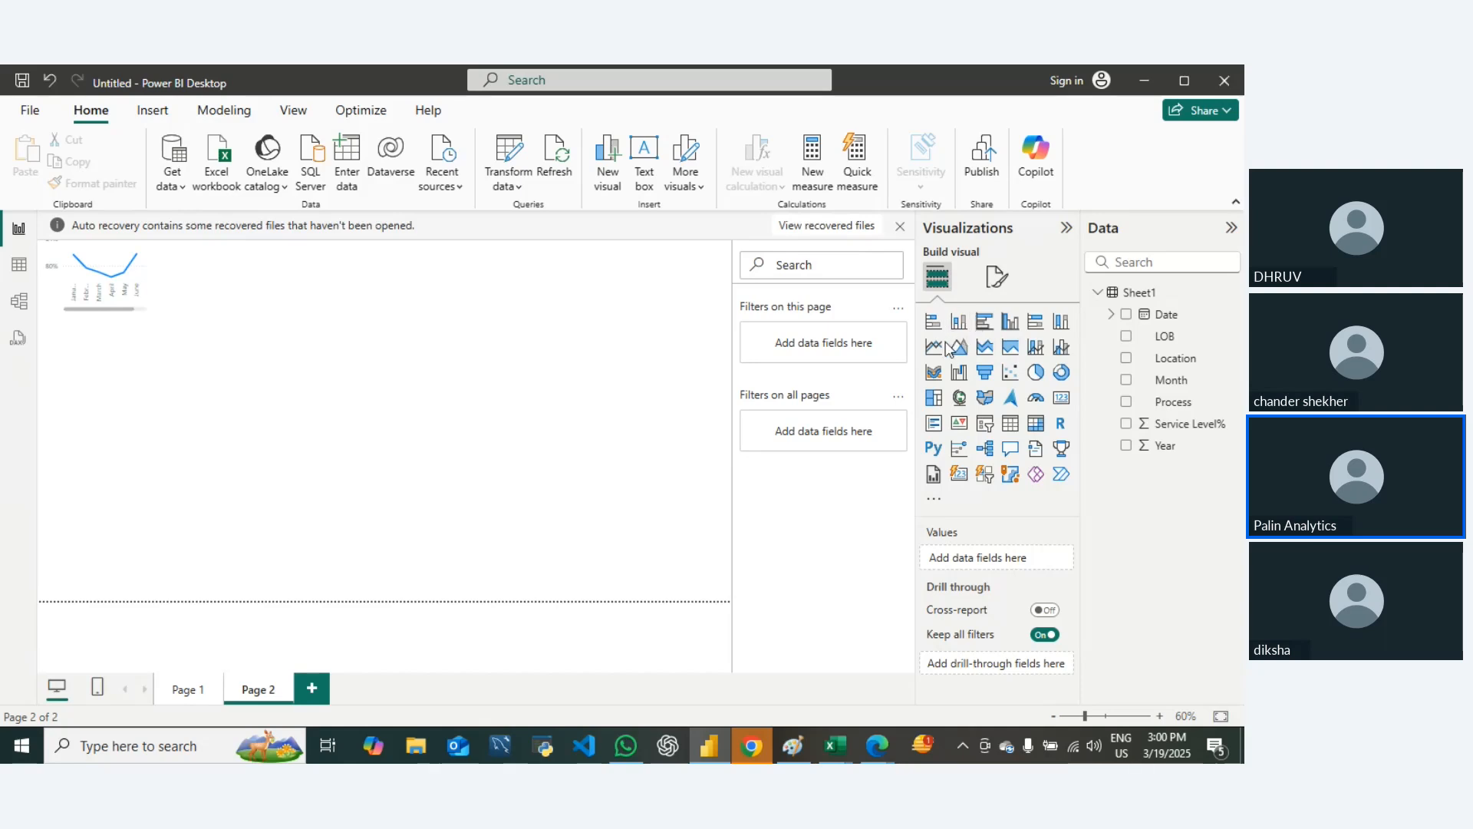
Step: Allow Page 2 to be used as a tooltip in its page information settings
{"action": "left_click", "coordinate": [993, 277]}
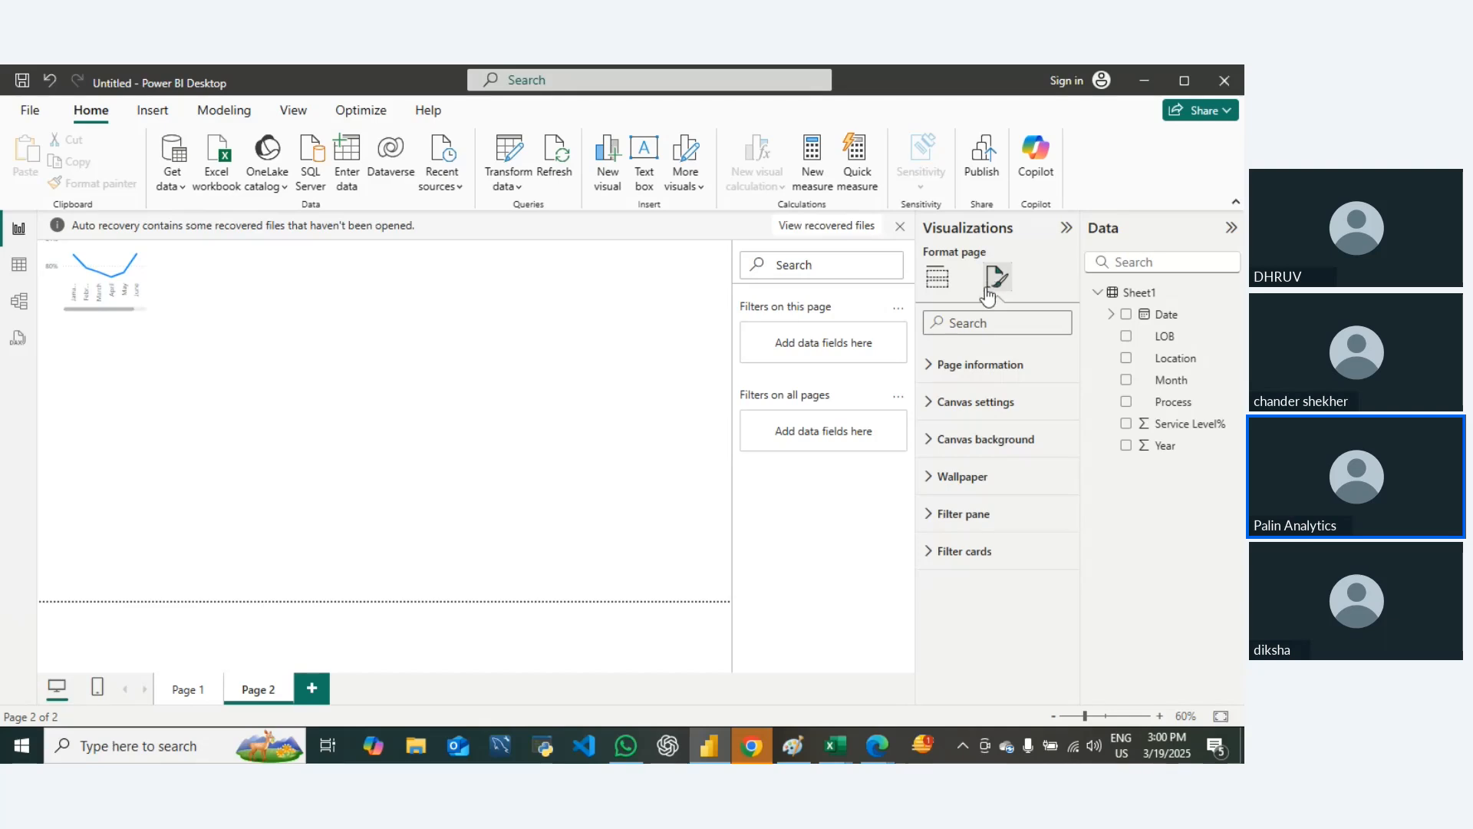
{"action": "left_click", "coordinate": [932, 371]}
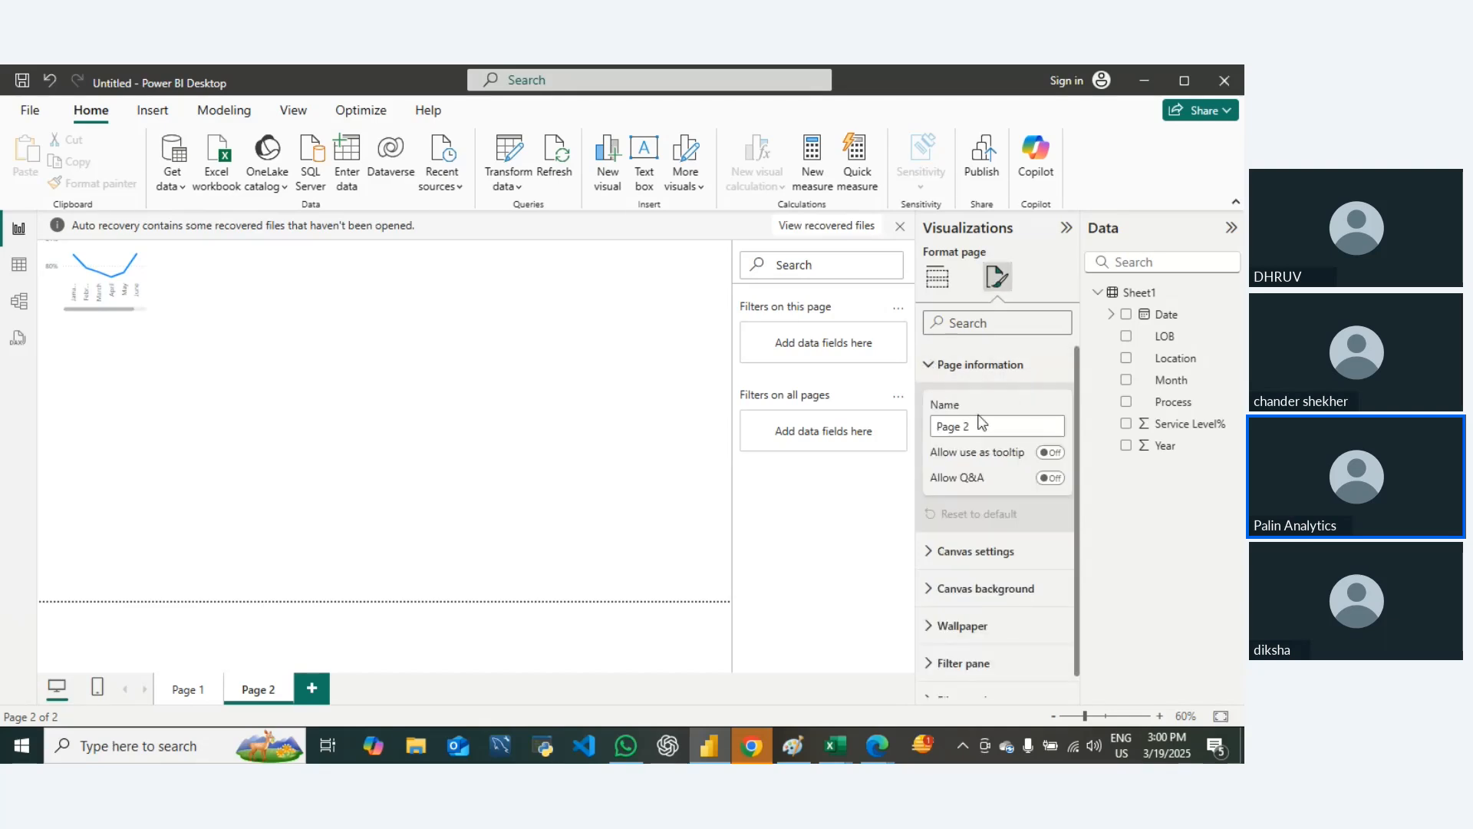
{"action": "left_click", "coordinate": [1048, 452]}
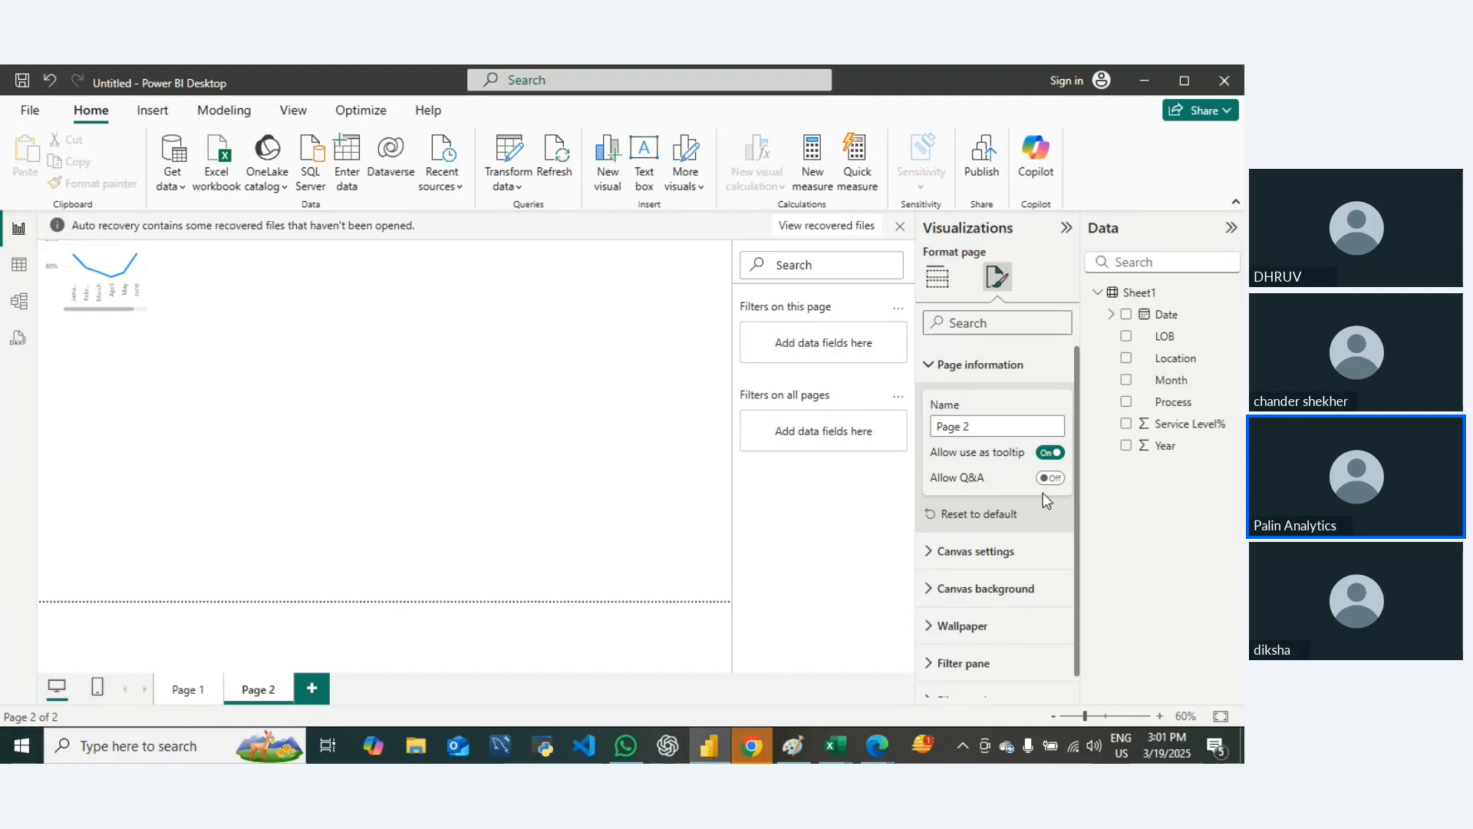
Step: Set Page 2's canvas type to Tooltip and its vertical alignment to Middle
{"action": "left_click", "coordinate": [932, 554]}
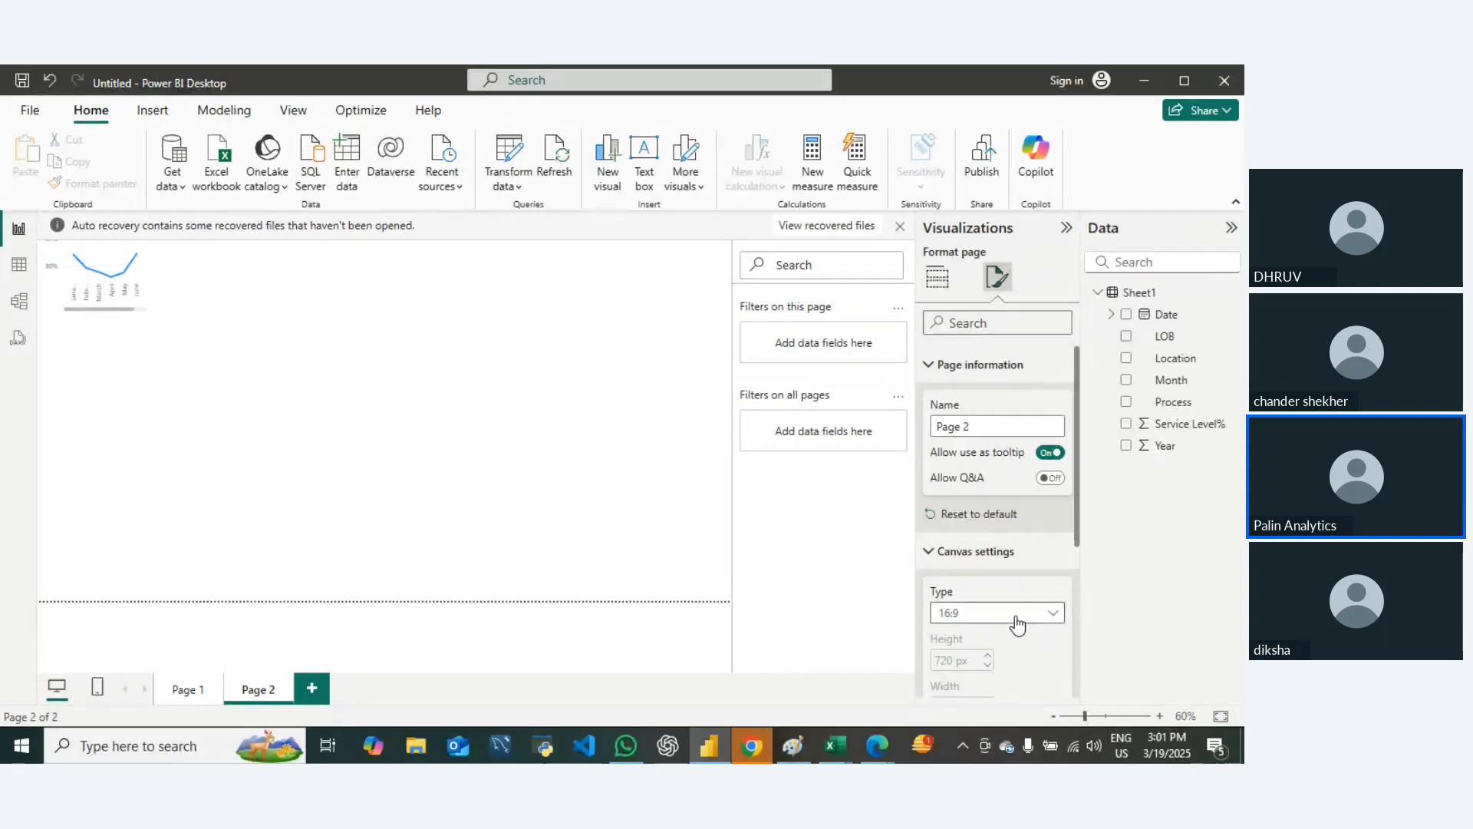
{"action": "left_click", "coordinate": [1018, 623]}
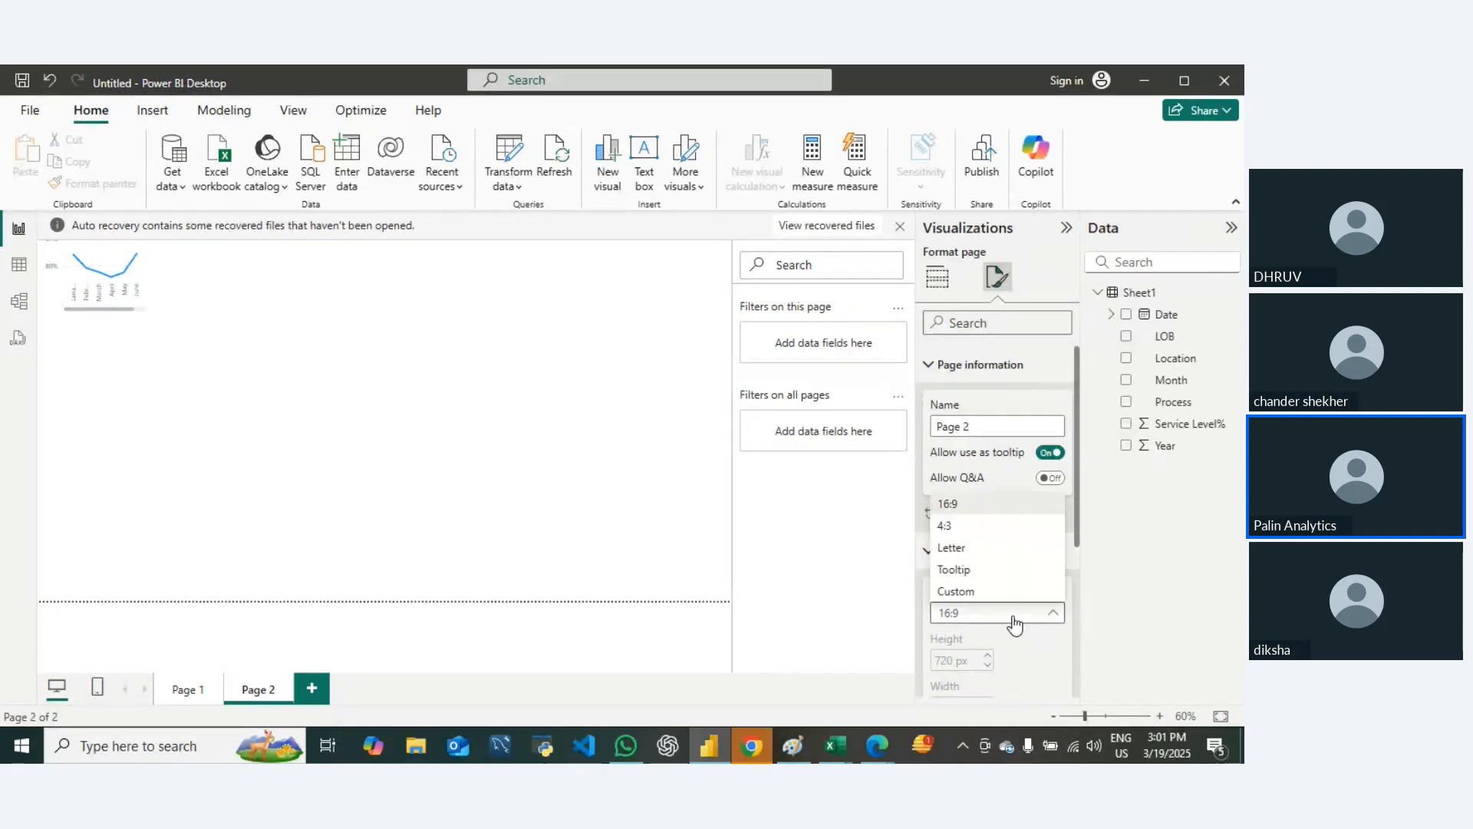
{"action": "left_click", "coordinate": [967, 569]}
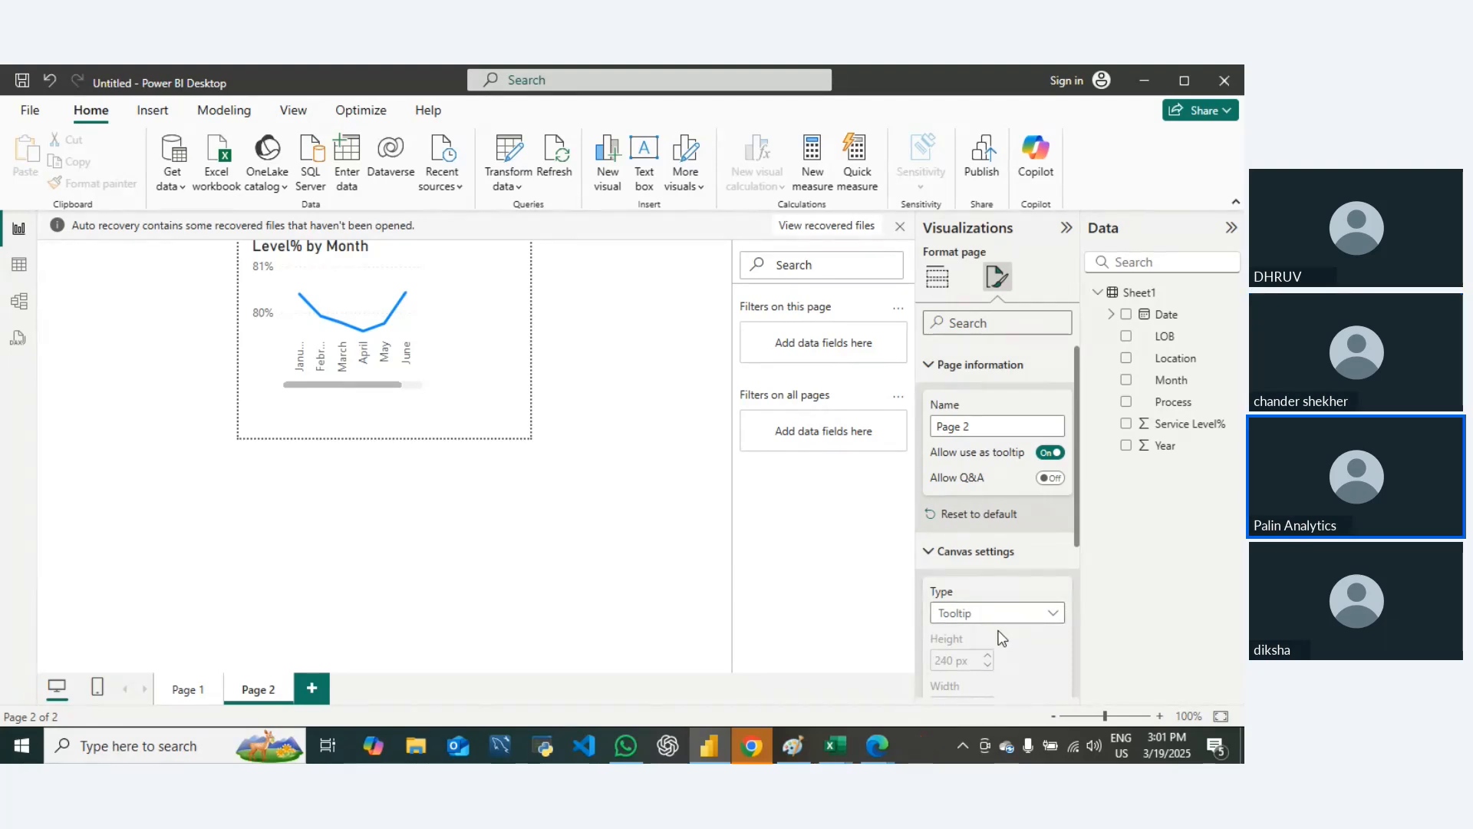
{"action": "scroll", "coordinate": [986, 606], "scroll_direction": "down", "scroll_amount": 3}
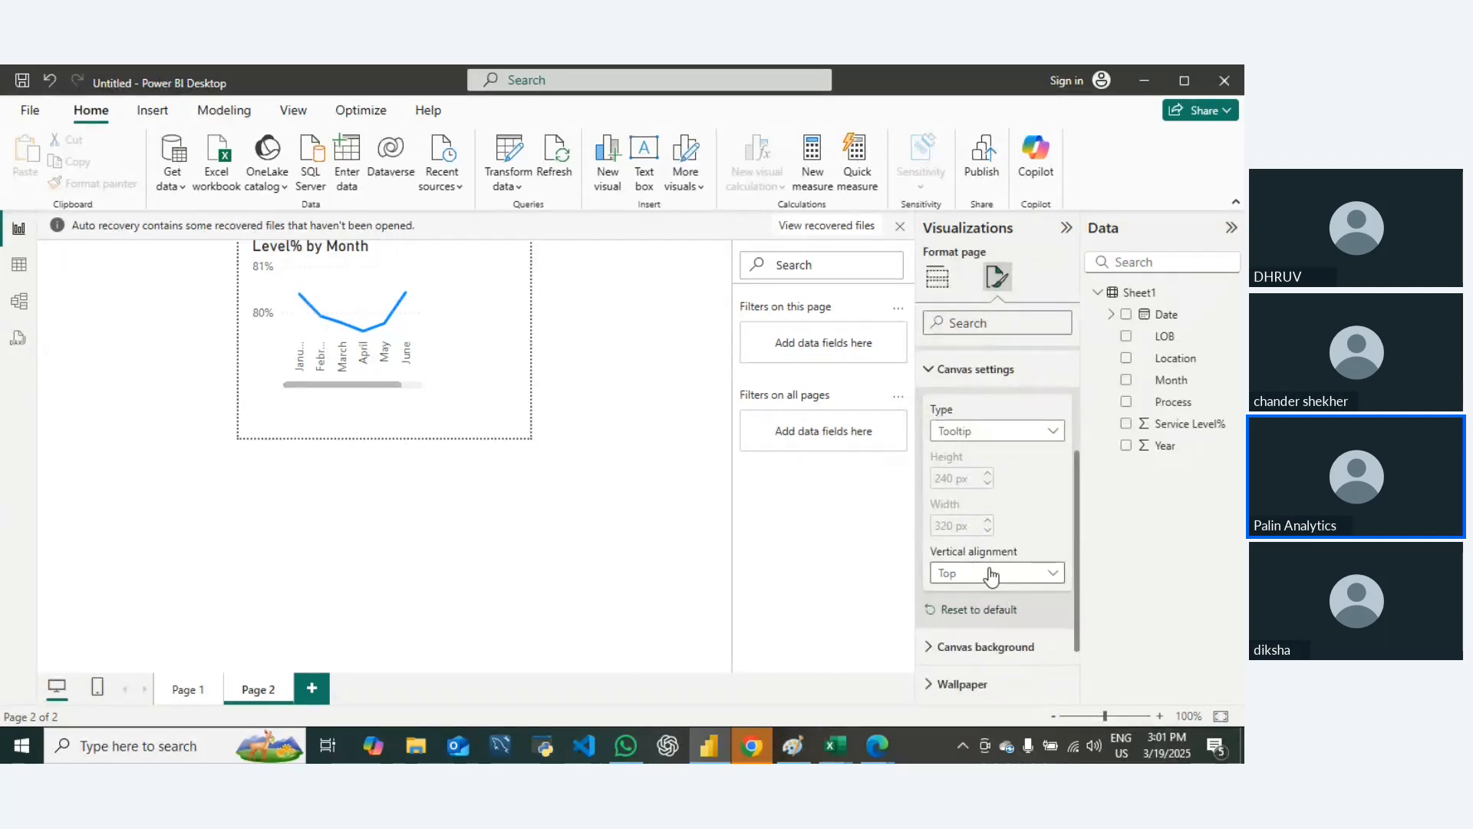
{"action": "left_click", "coordinate": [993, 574]}
{"action": "left_click", "coordinate": [964, 616]}
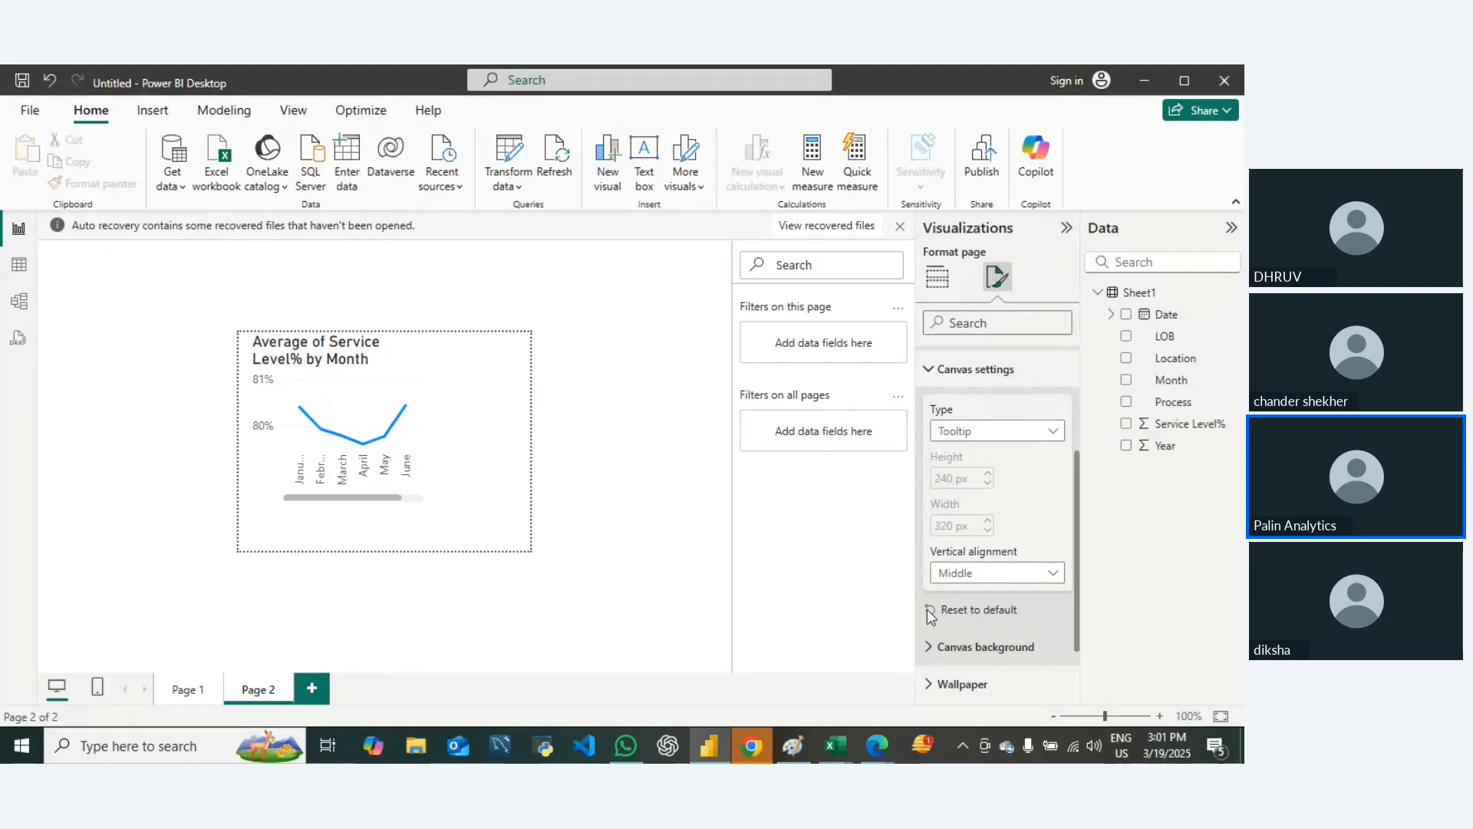
Step: Enlarge the line chart to fill the tooltip canvas on Page 2 and switch to Page 1
{"action": "left_click", "coordinate": [647, 542]}
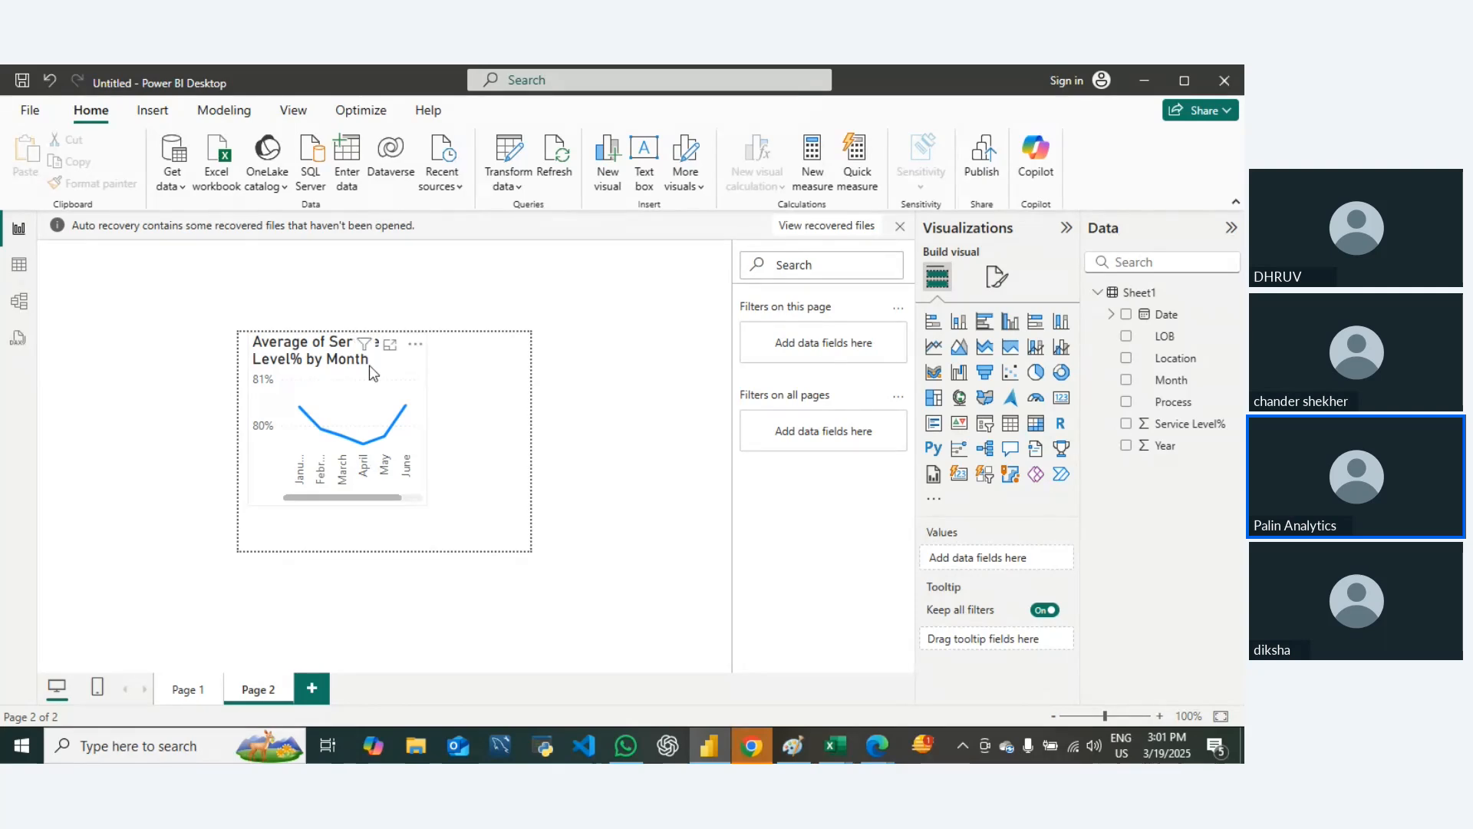
{"action": "left_click", "coordinate": [363, 443]}
{"action": "left_click", "coordinate": [429, 430]}
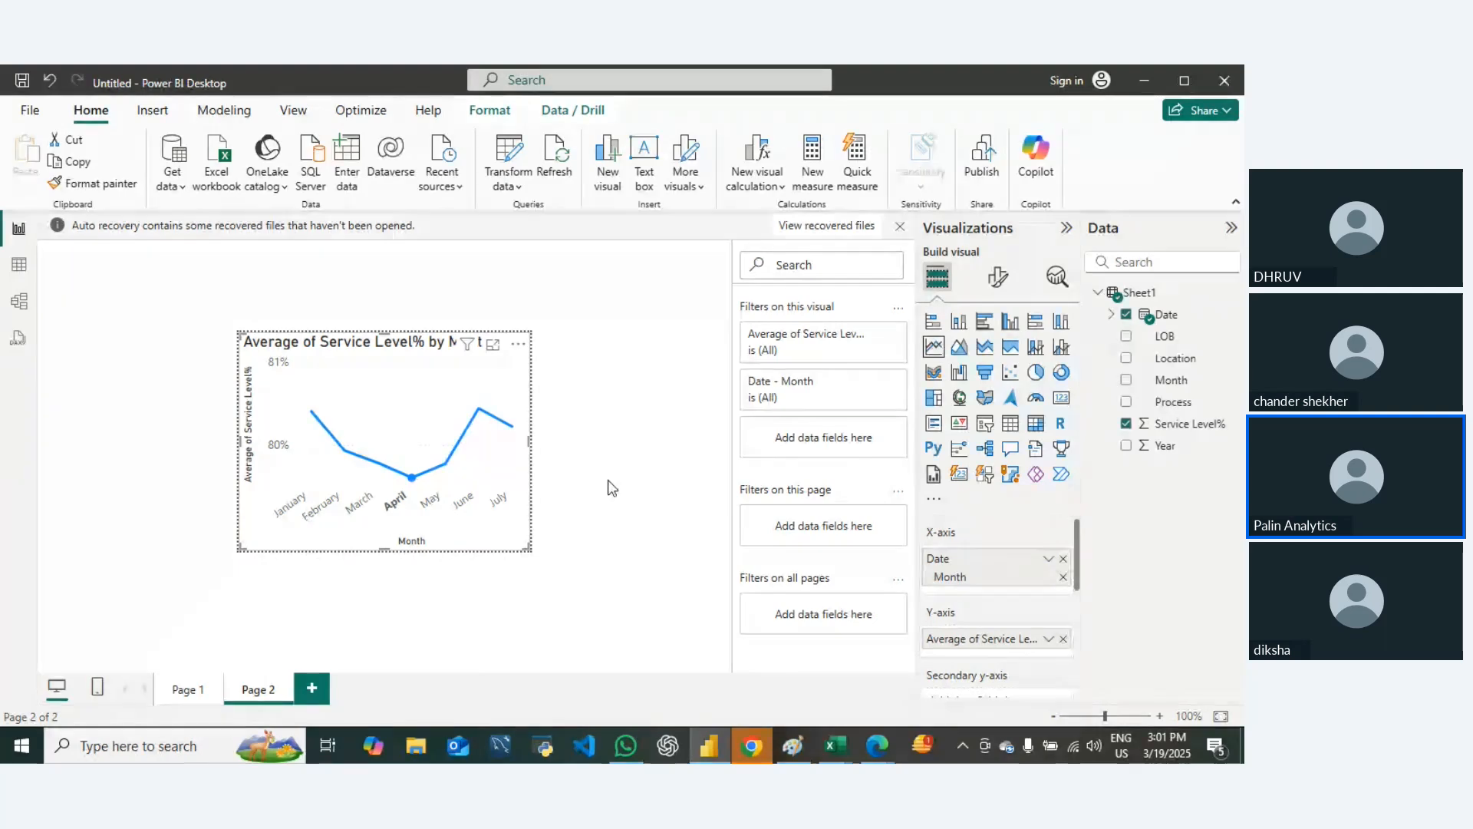
{"action": "left_click", "coordinate": [651, 502]}
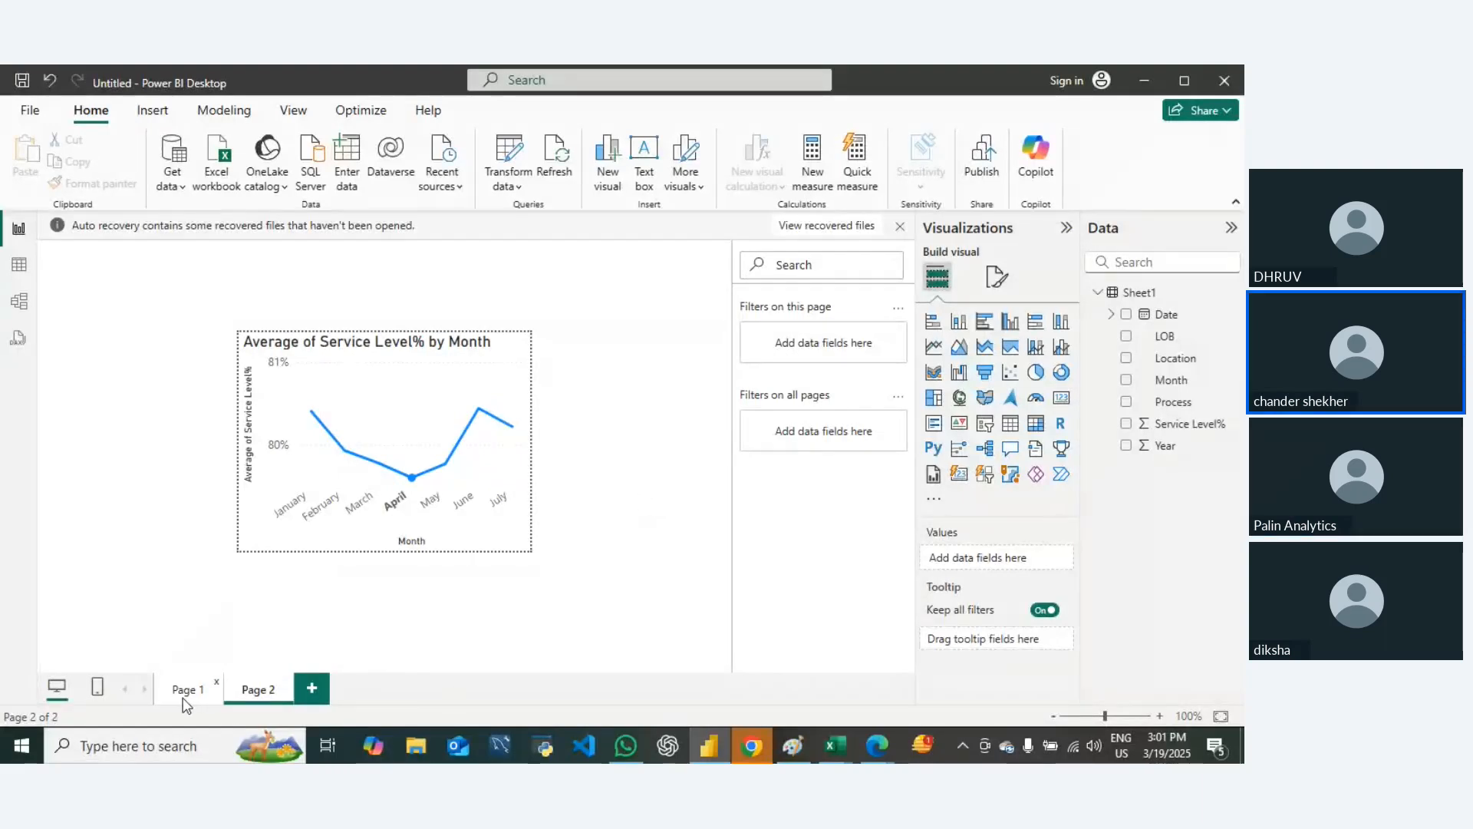
{"action": "left_click", "coordinate": [185, 695]}
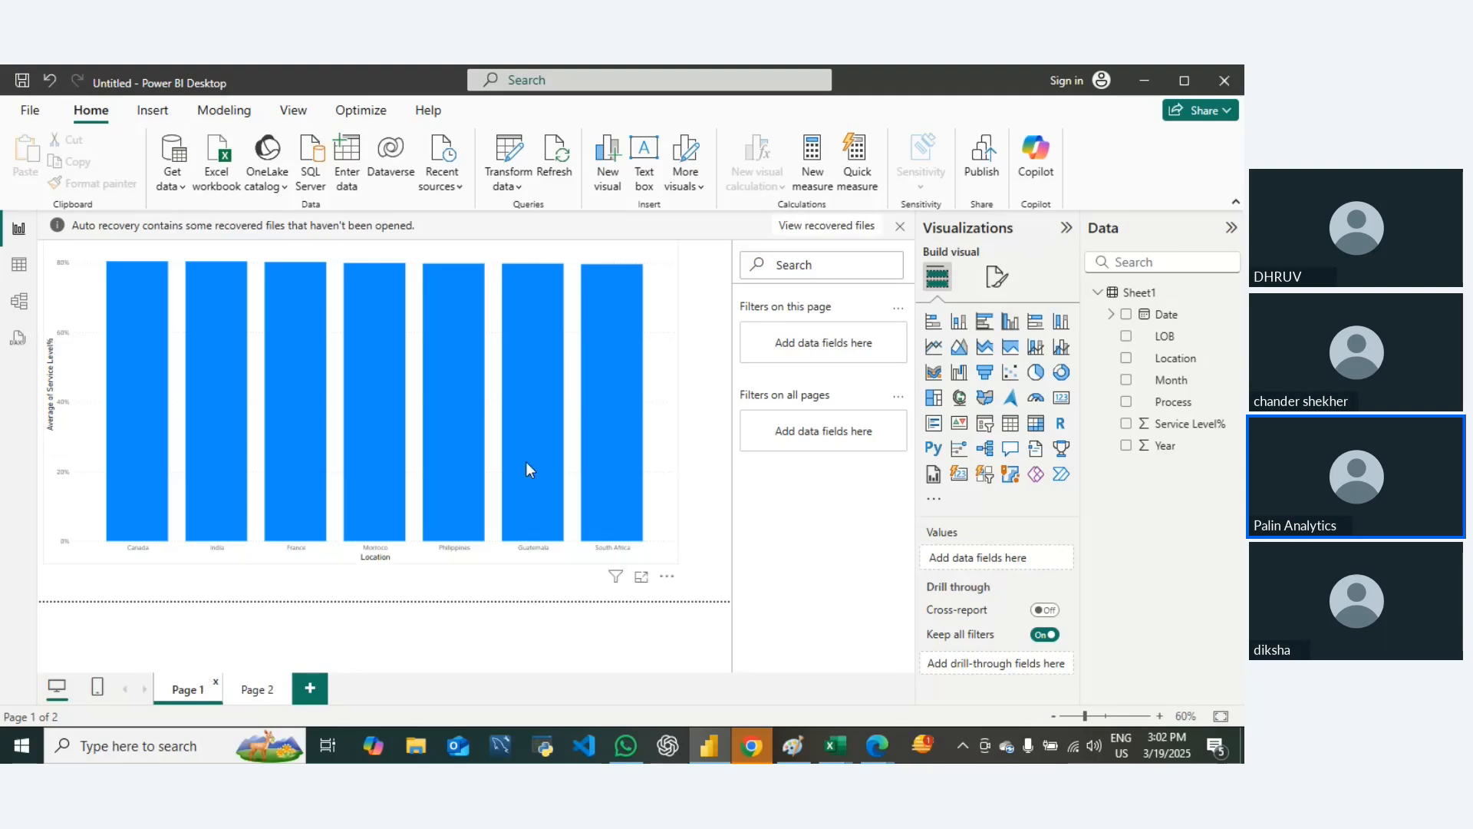
{"action": "mouse_move", "coordinate": [310, 454]}
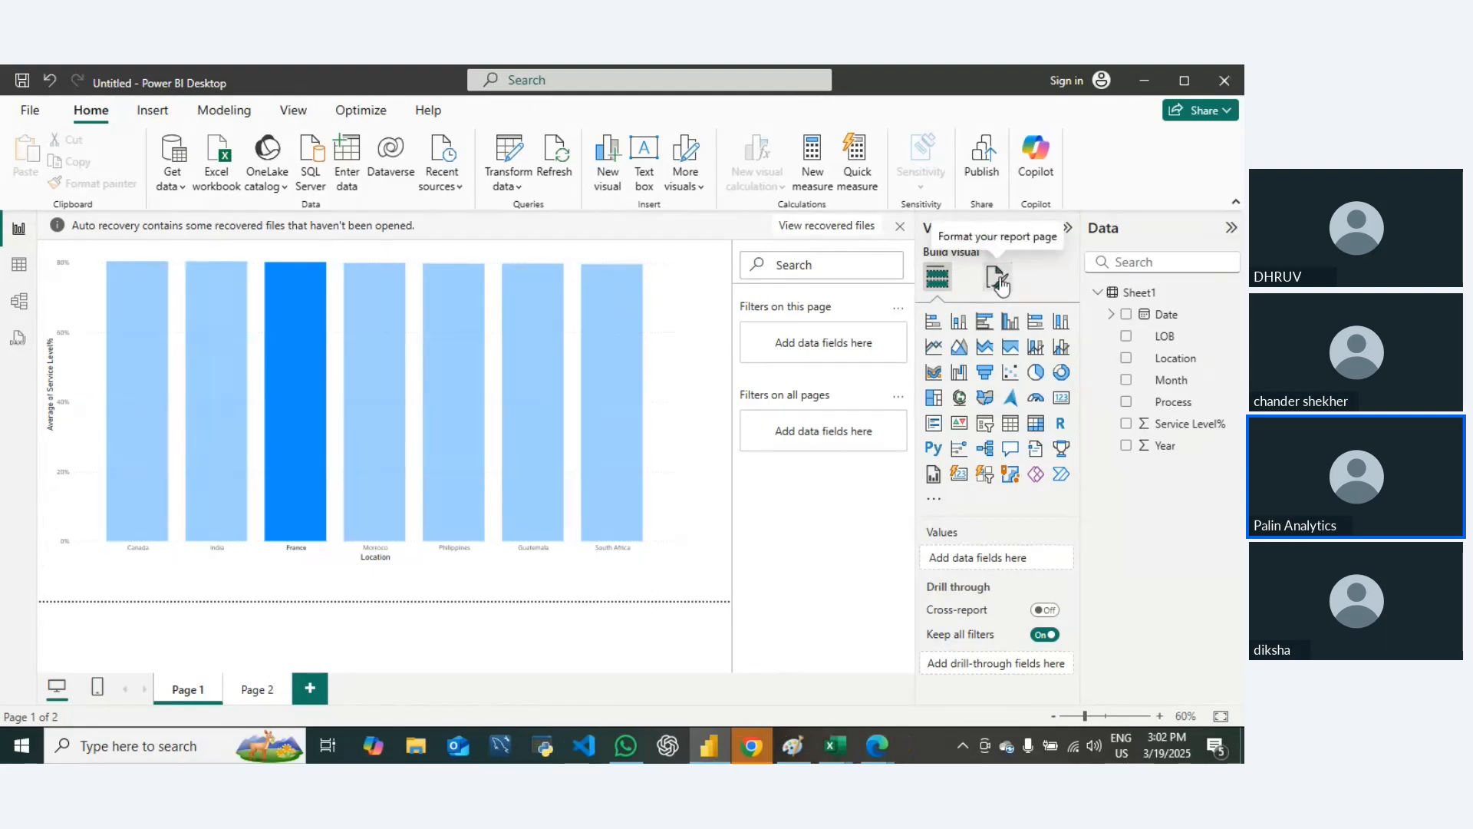
{"action": "left_click", "coordinate": [999, 280]}
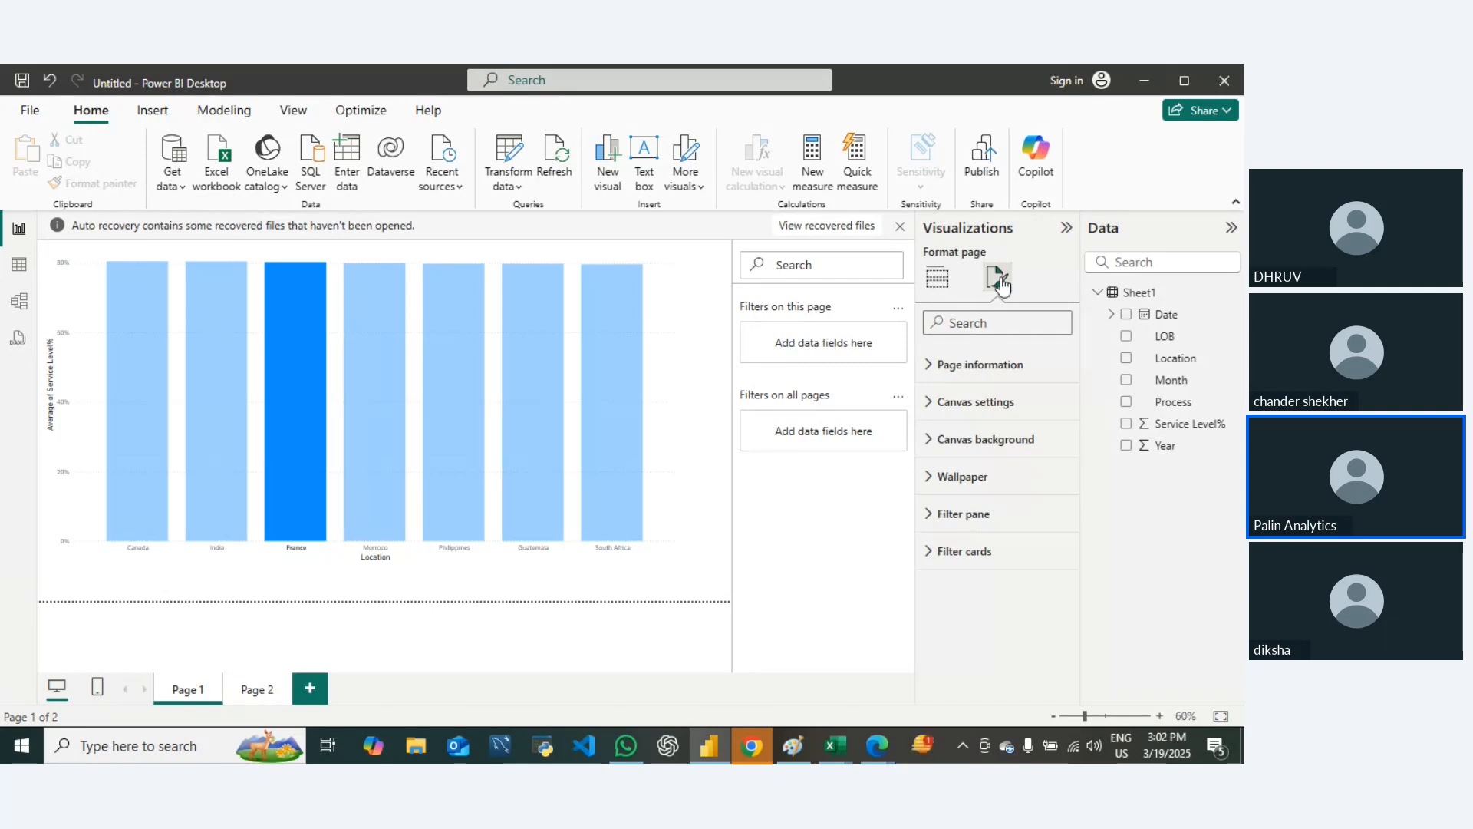
{"action": "left_click", "coordinate": [937, 284]}
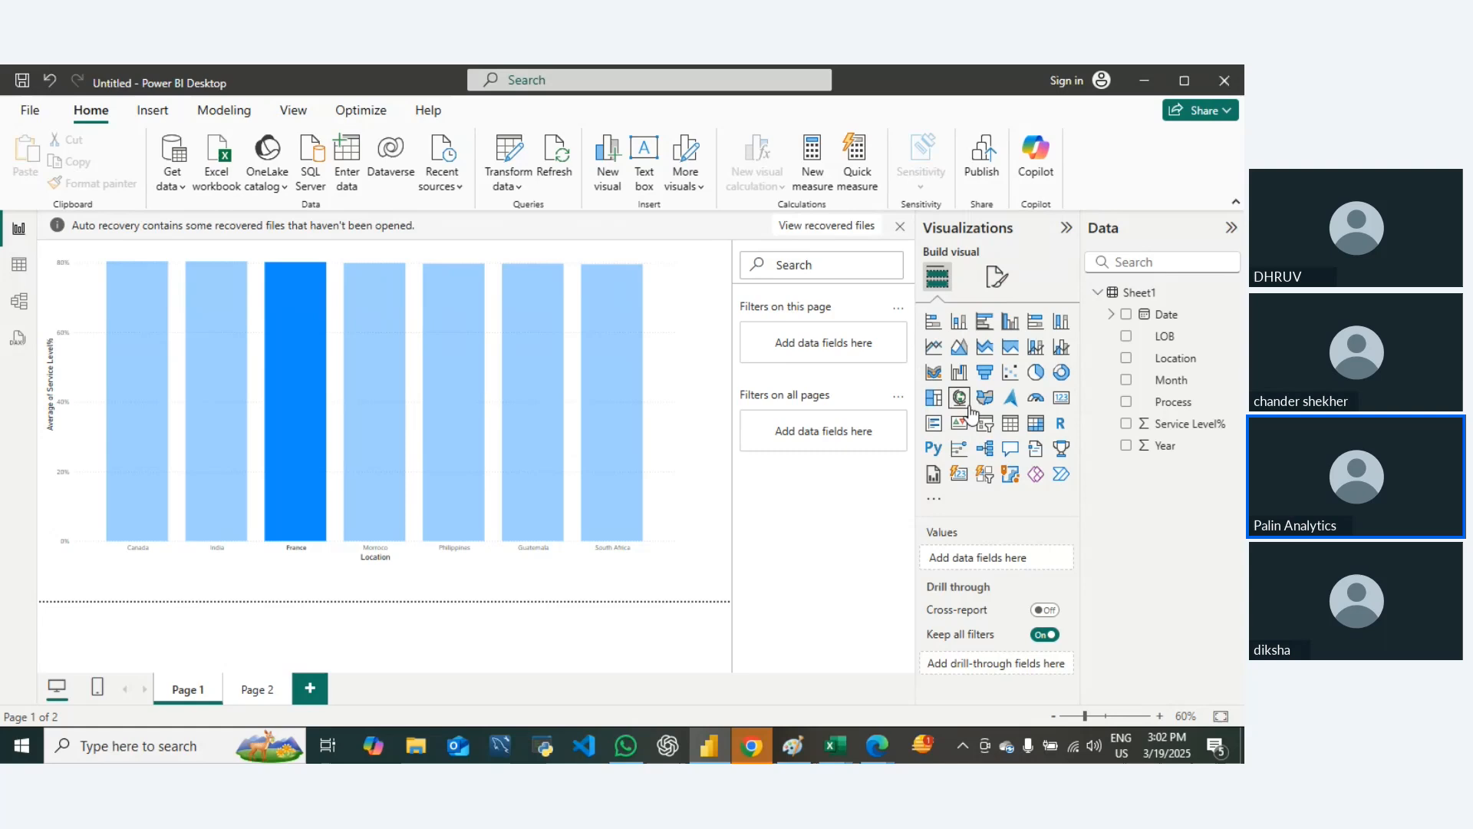
{"action": "left_click", "coordinate": [932, 323]}
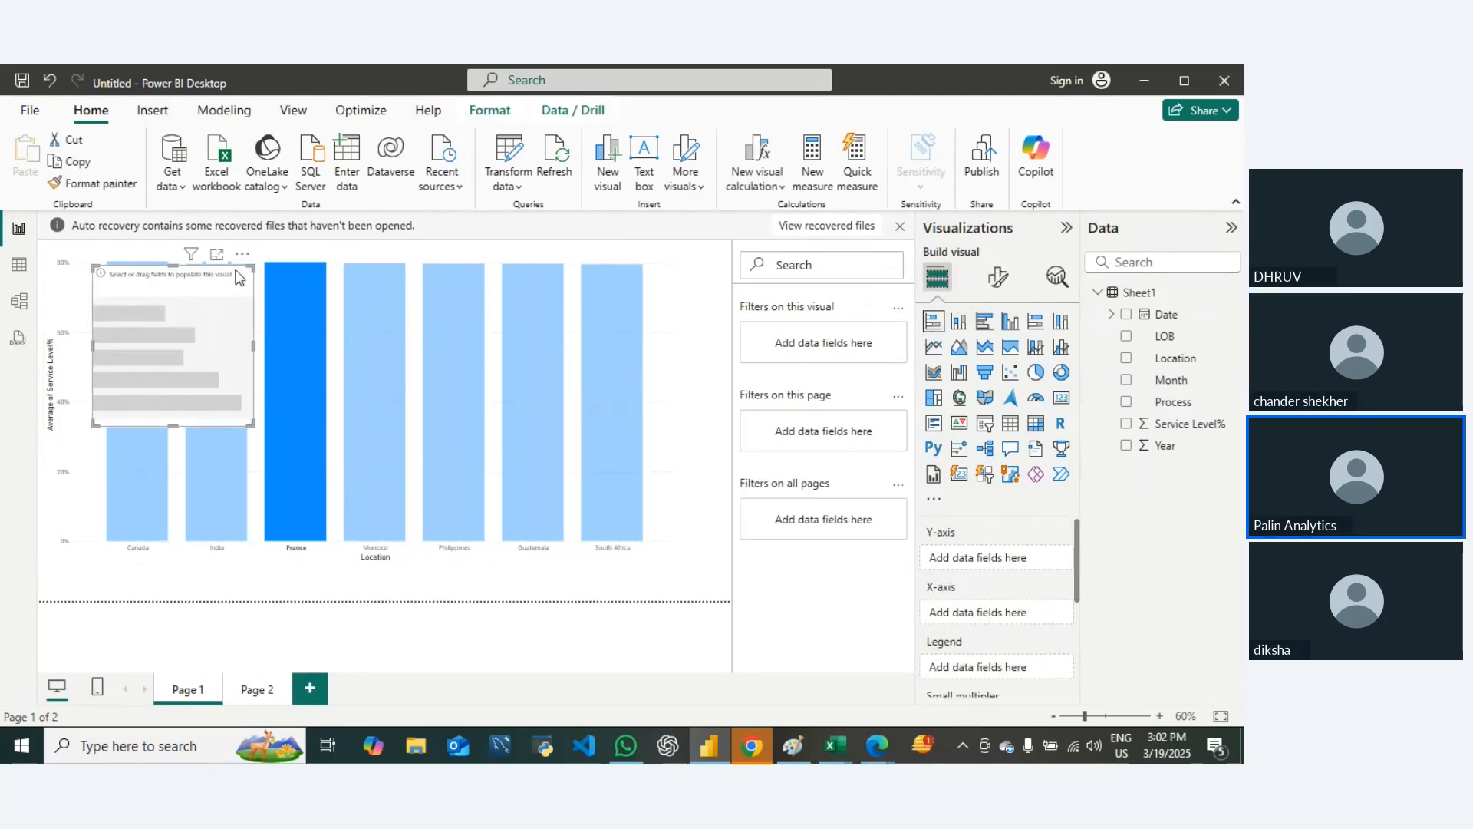
{"action": "key", "text": "Delete"}
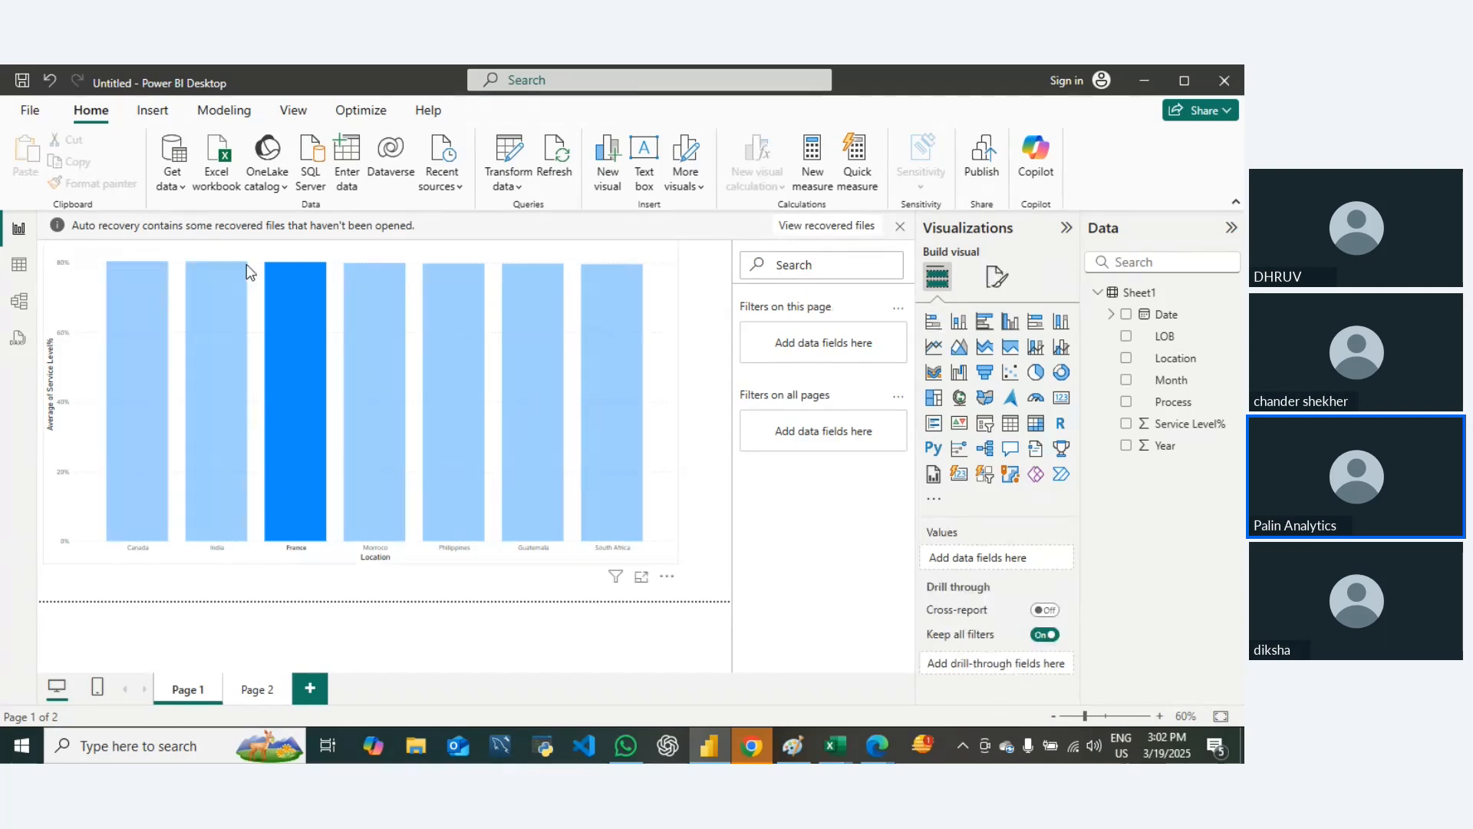
{"action": "left_click", "coordinate": [300, 357]}
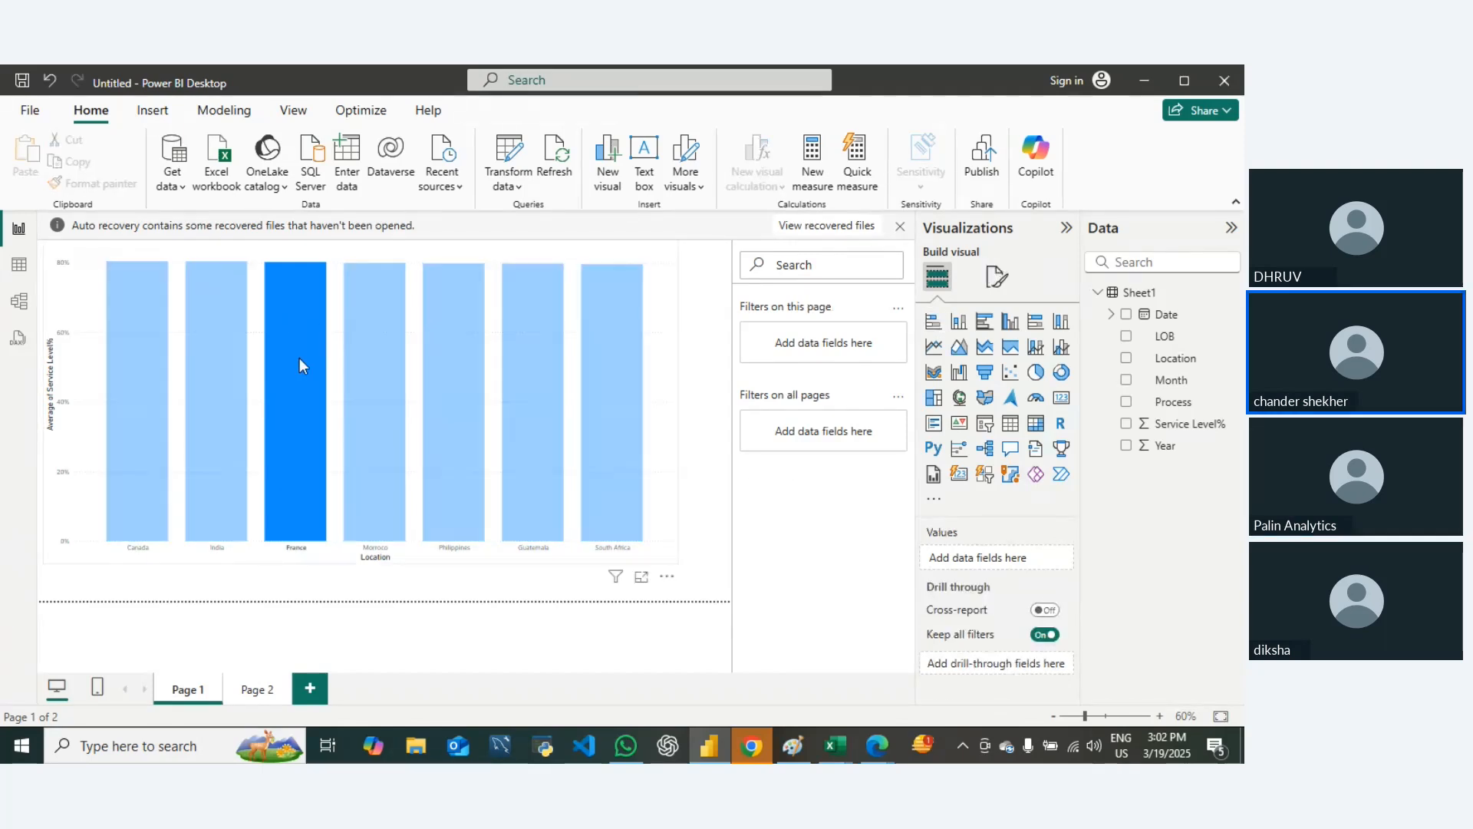
{"action": "left_click", "coordinate": [299, 358]}
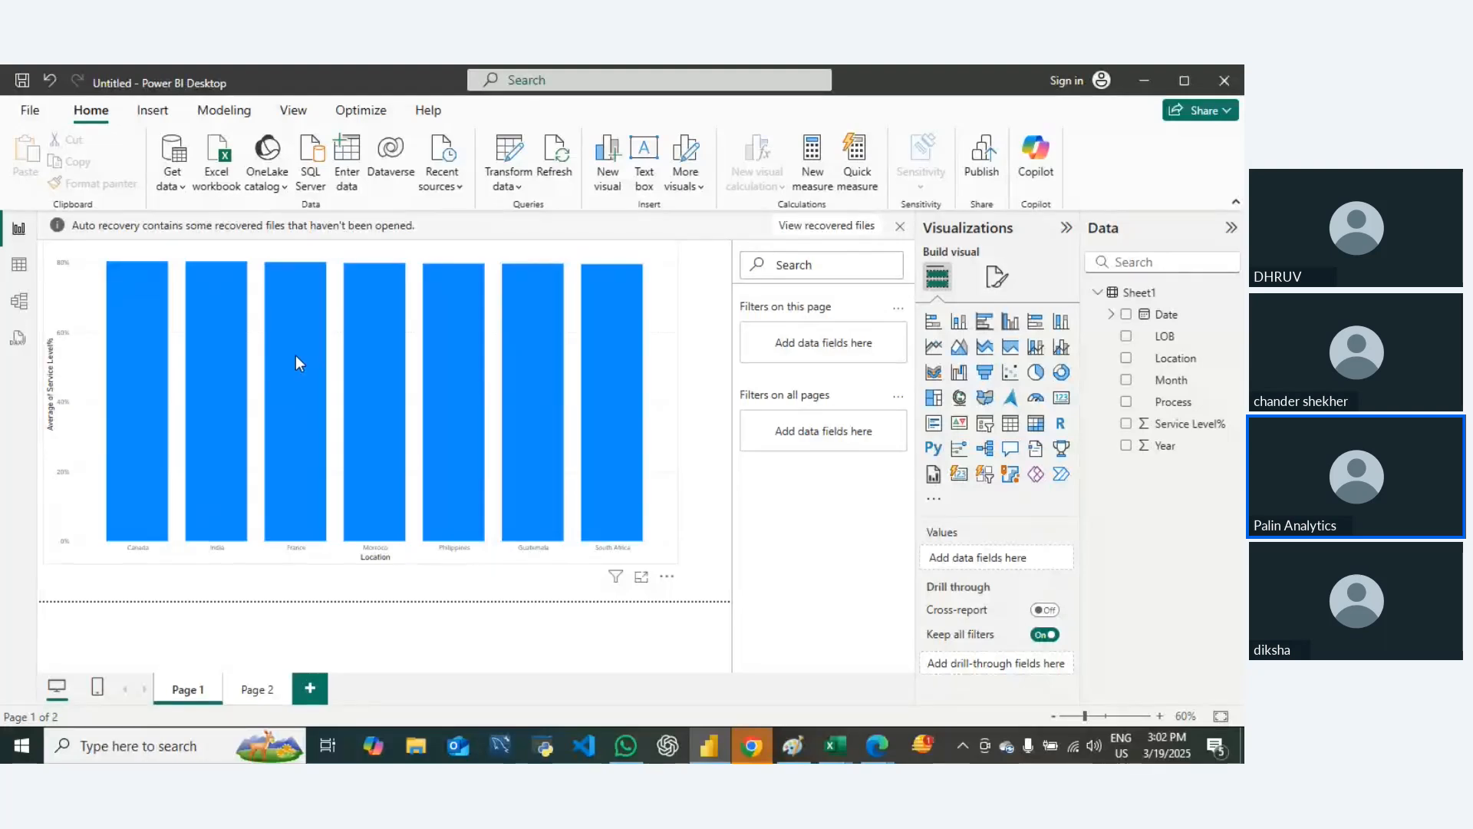
Step: Set the location column chart's tooltip type to Report page and its tooltip page to Page 2
{"action": "left_click", "coordinate": [620, 448]}
{"action": "left_click", "coordinate": [651, 451]}
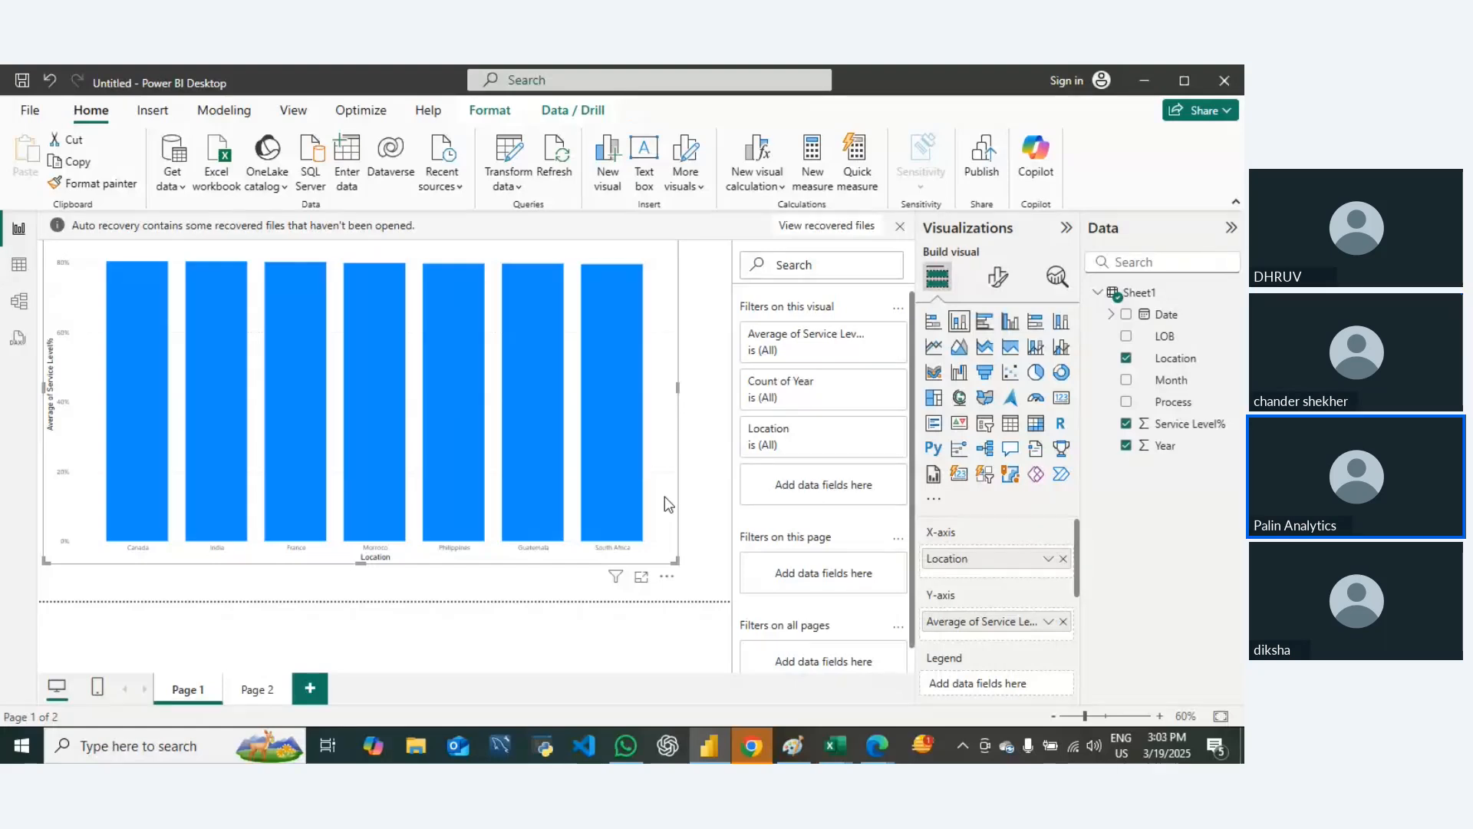
{"action": "left_click", "coordinate": [995, 281]}
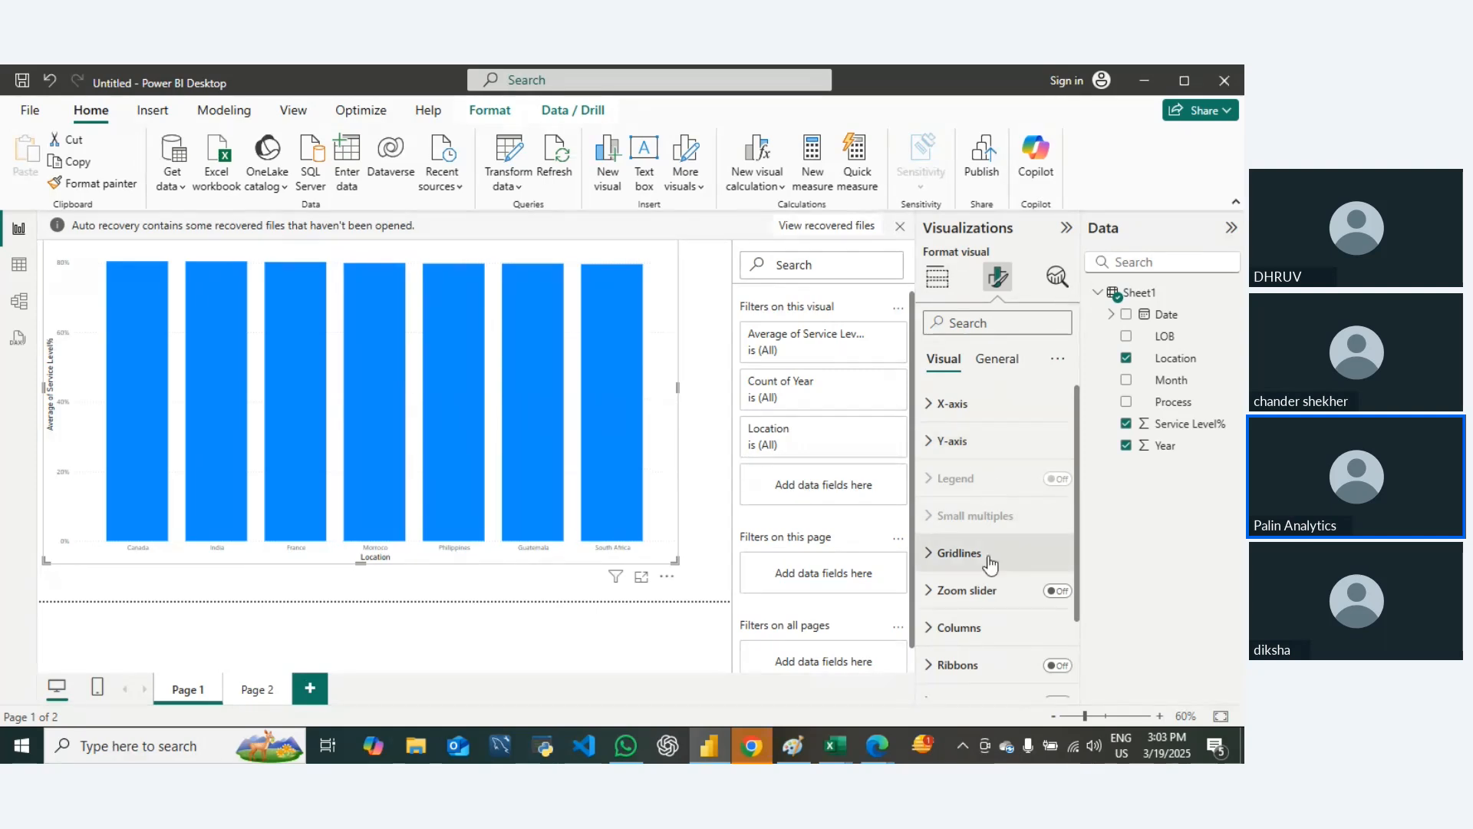
{"action": "scroll", "coordinate": [976, 568], "scroll_direction": "down", "scroll_amount": 2}
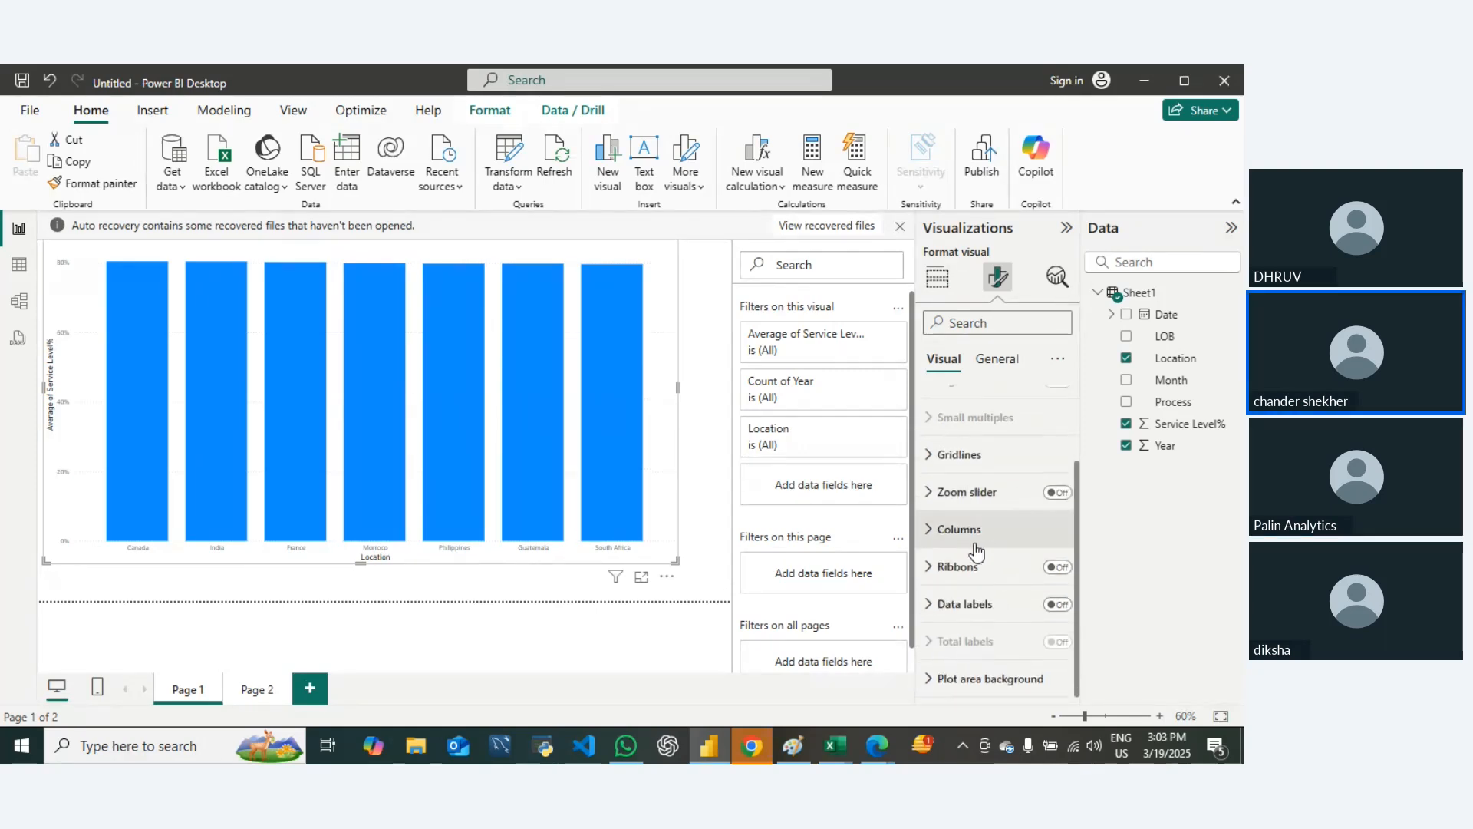
{"action": "left_click", "coordinate": [997, 358]}
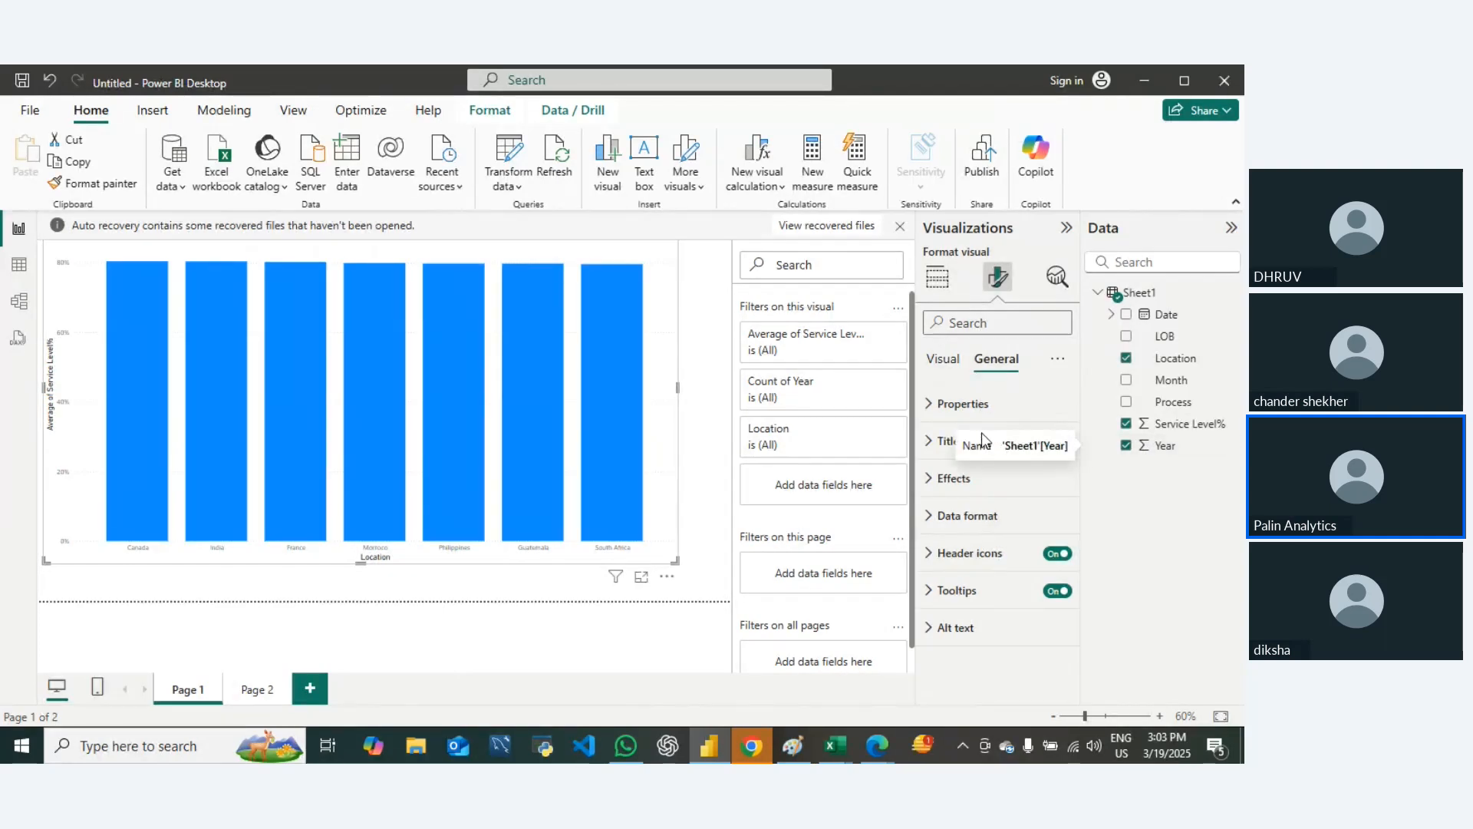
{"action": "left_click", "coordinate": [959, 590]}
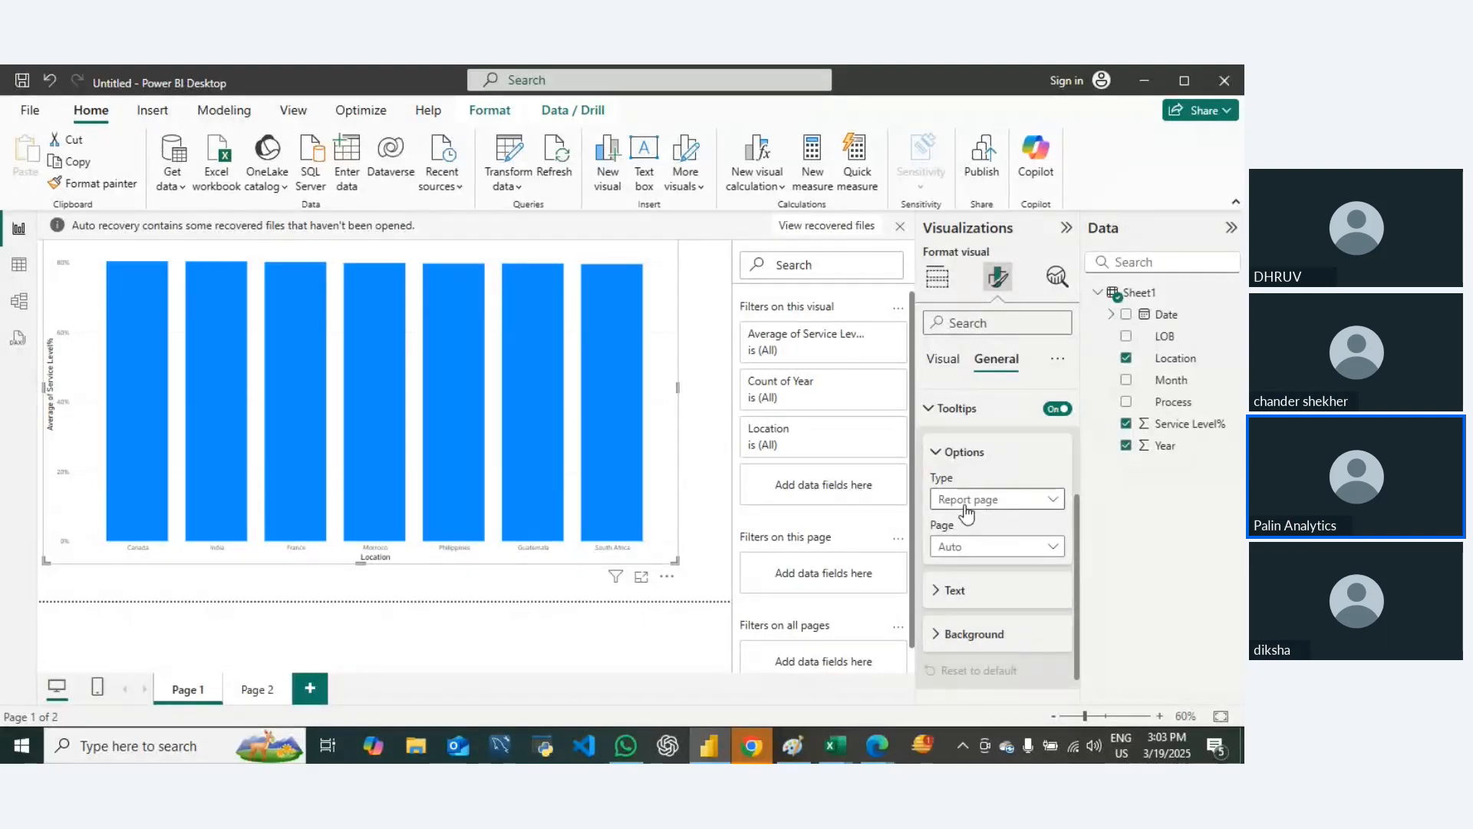
{"action": "left_click", "coordinate": [966, 512]}
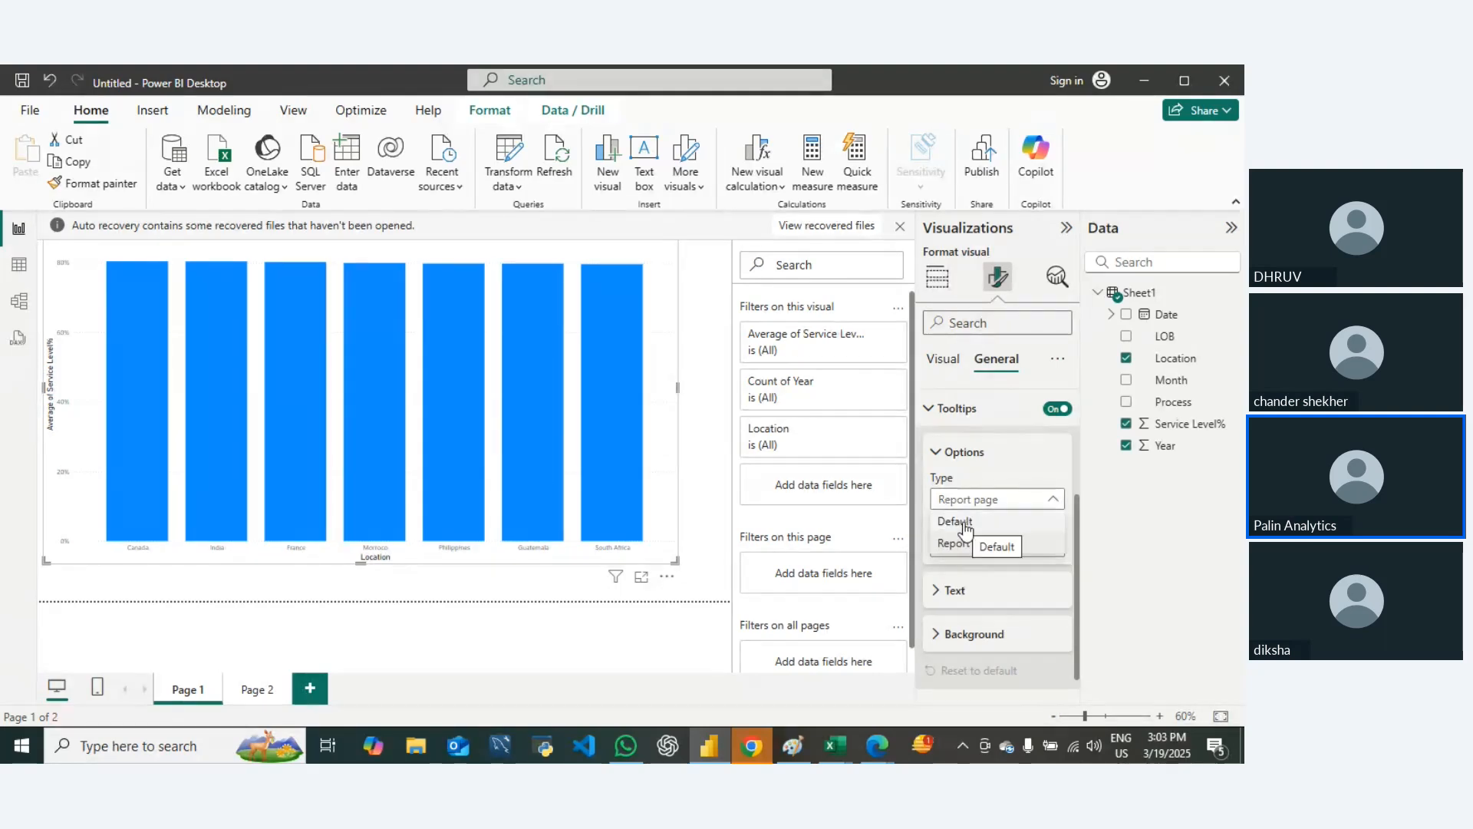
{"action": "left_click", "coordinate": [963, 542]}
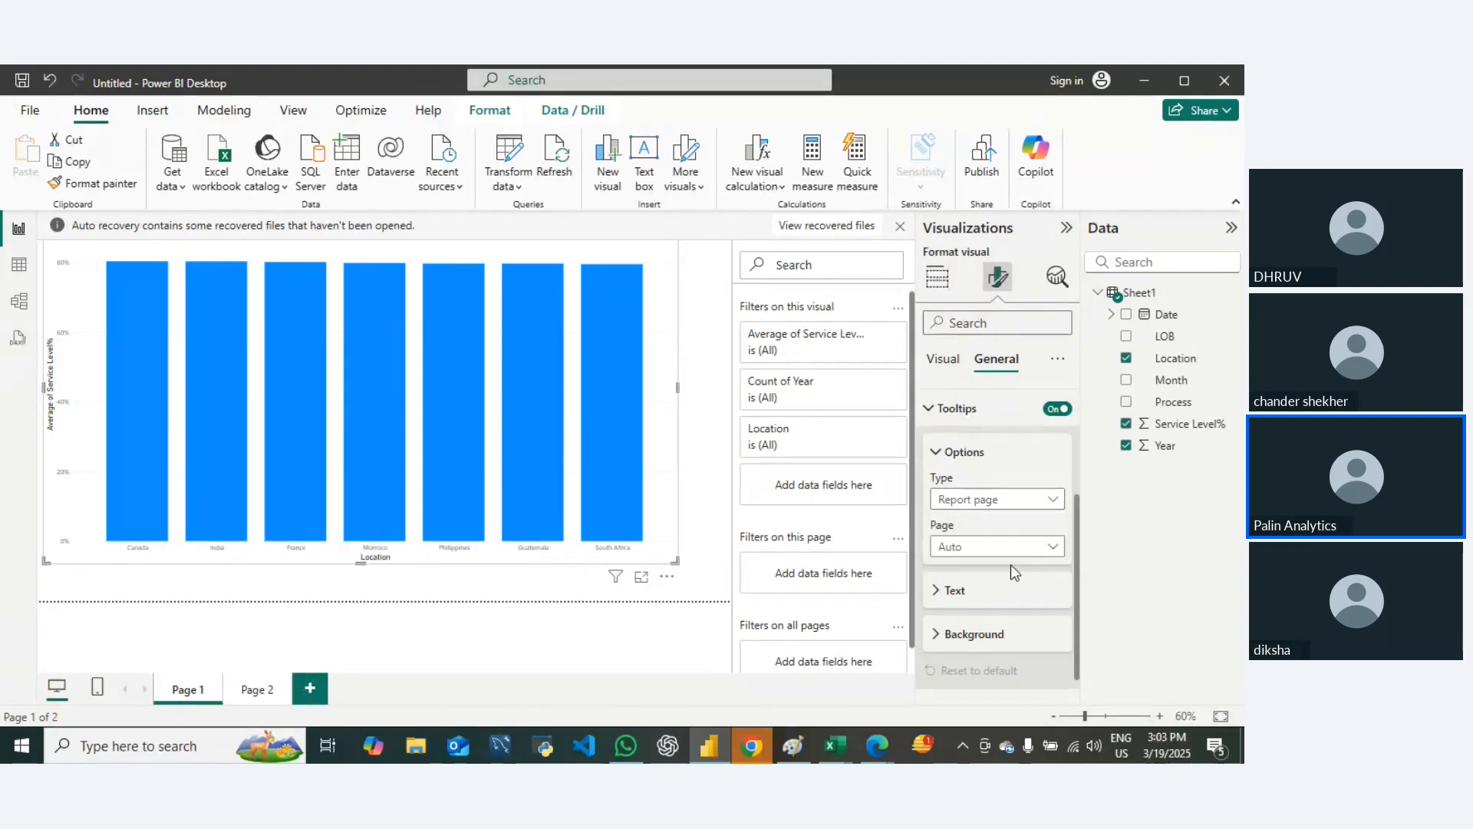
{"action": "left_click", "coordinate": [972, 547]}
{"action": "left_click", "coordinate": [971, 590]}
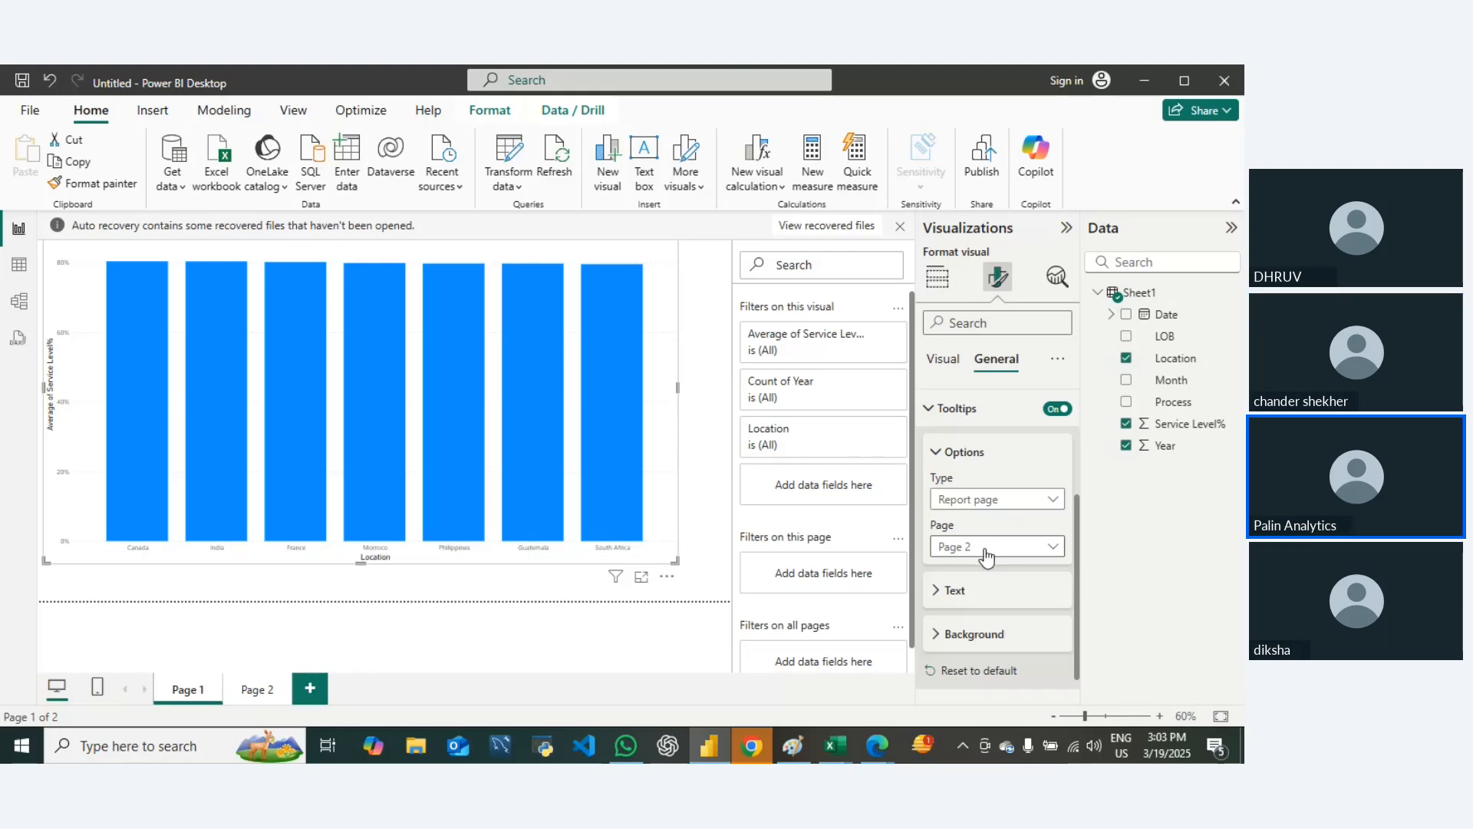
Step: Preview the report page tooltip on the chart's Philippines and France columns
{"action": "left_click", "coordinate": [537, 392]}
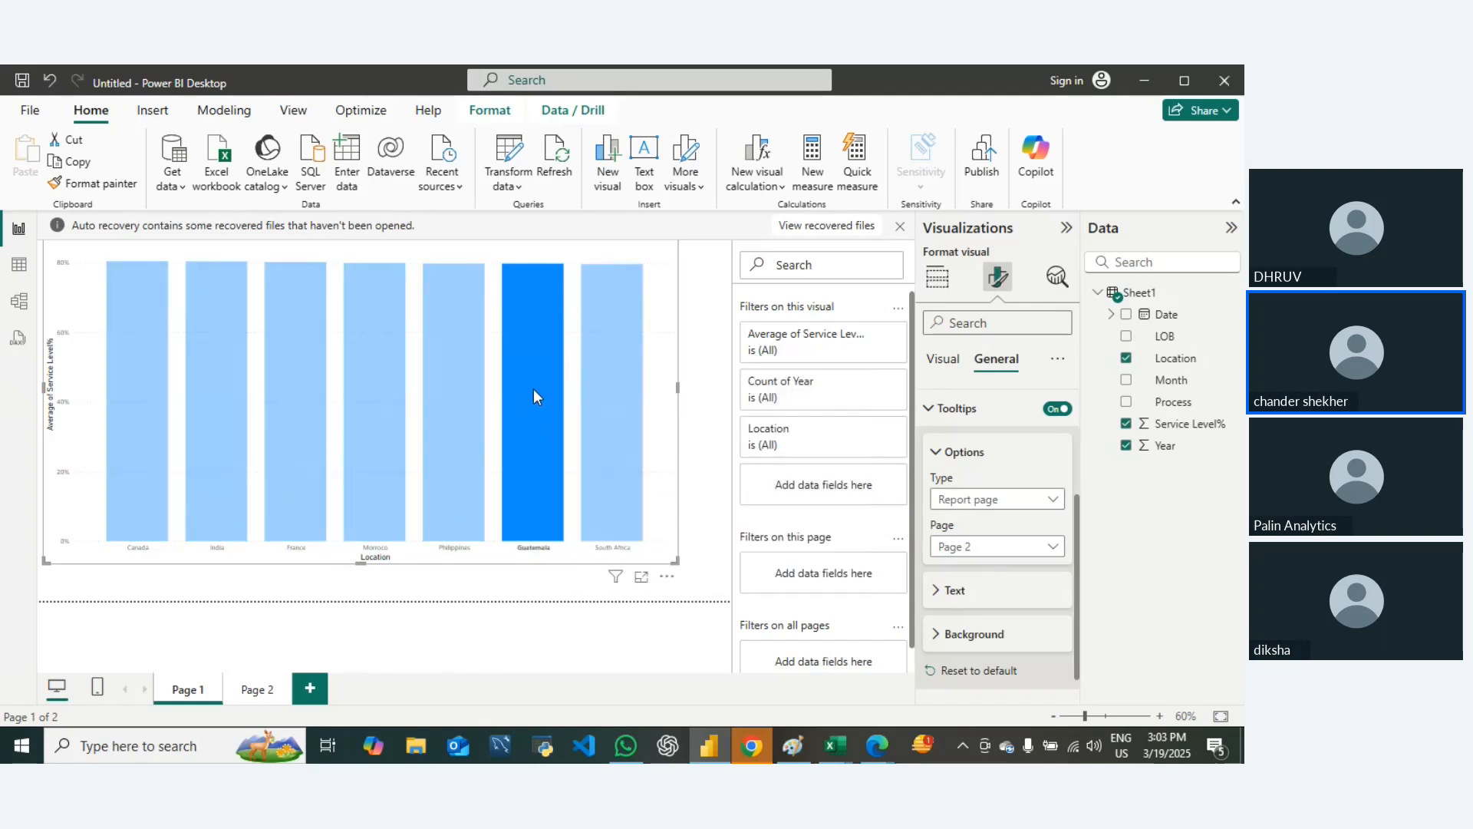
{"action": "left_click", "coordinate": [477, 606]}
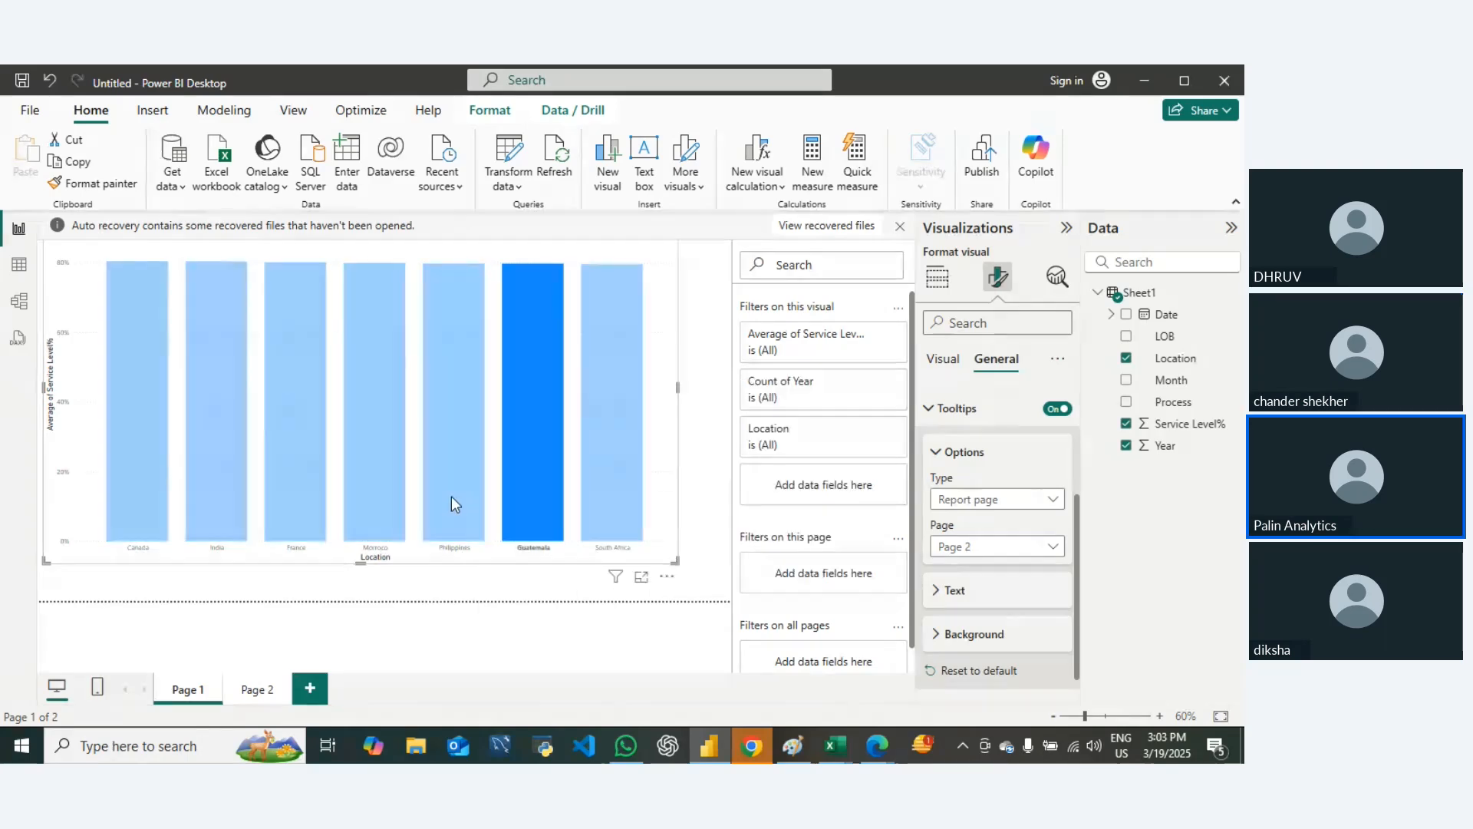
{"action": "mouse_move", "coordinate": [453, 497]}
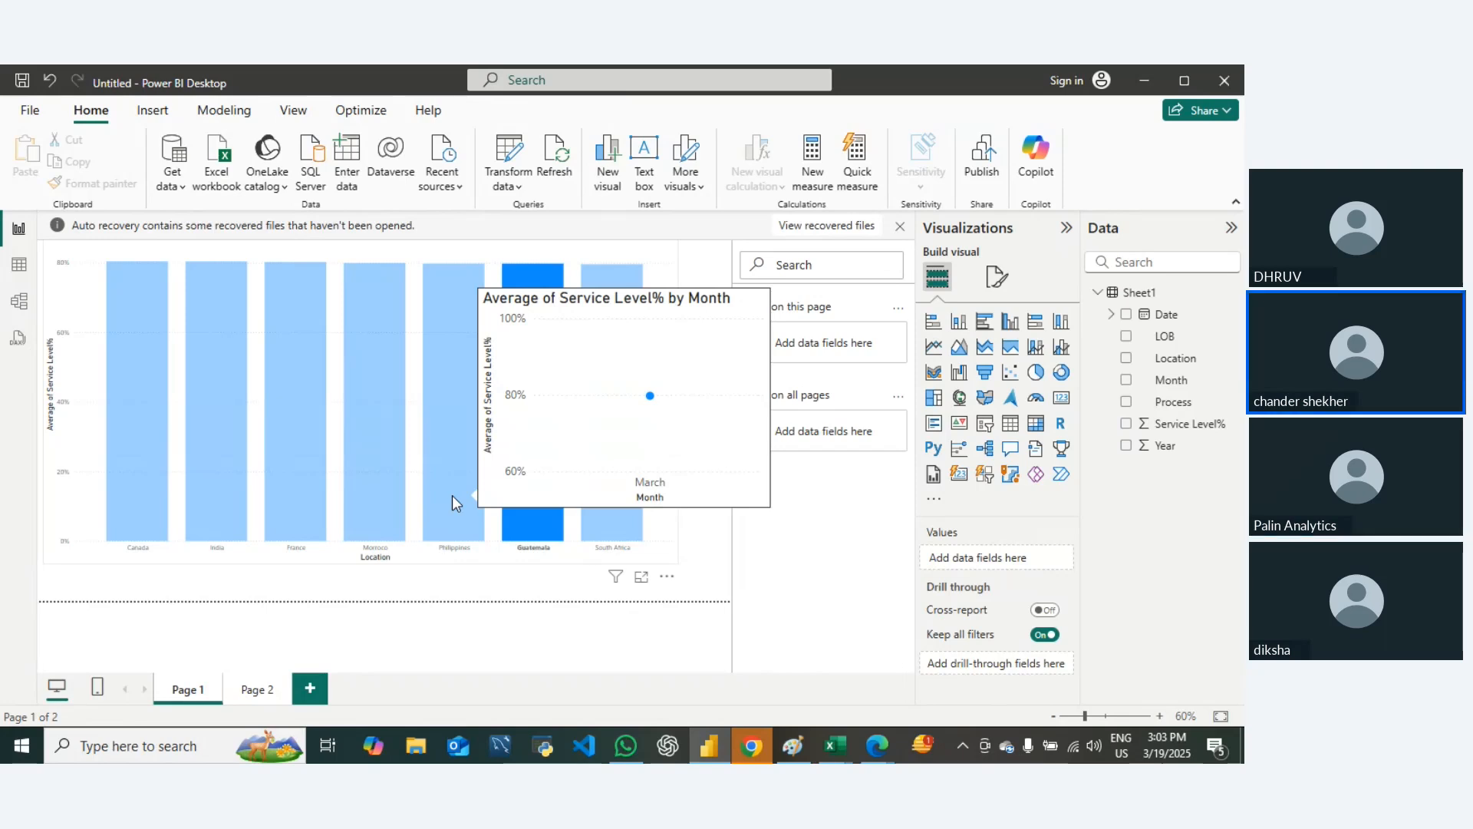
{"action": "left_click", "coordinate": [286, 471]}
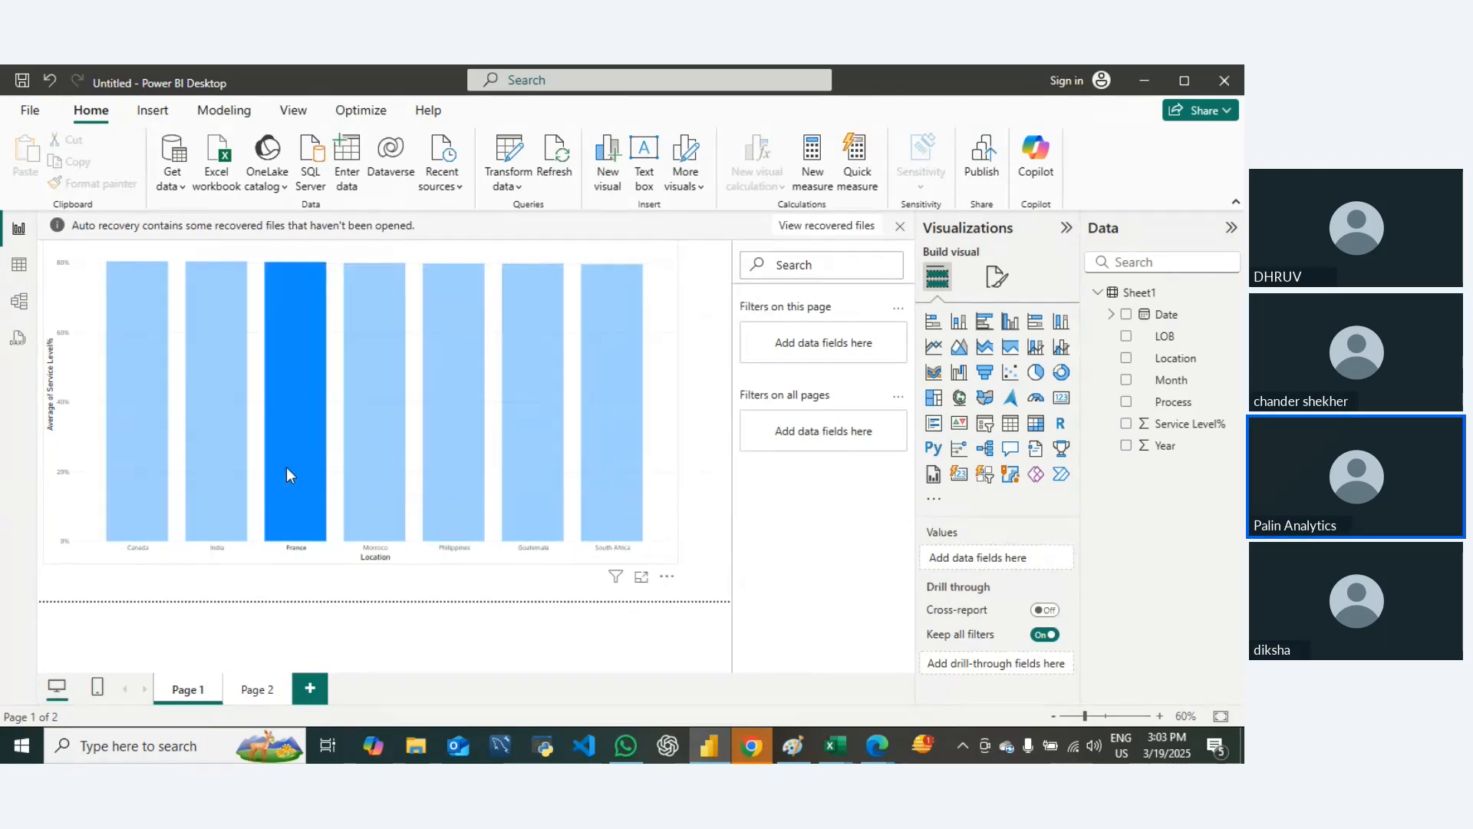
{"action": "mouse_move", "coordinate": [293, 449]}
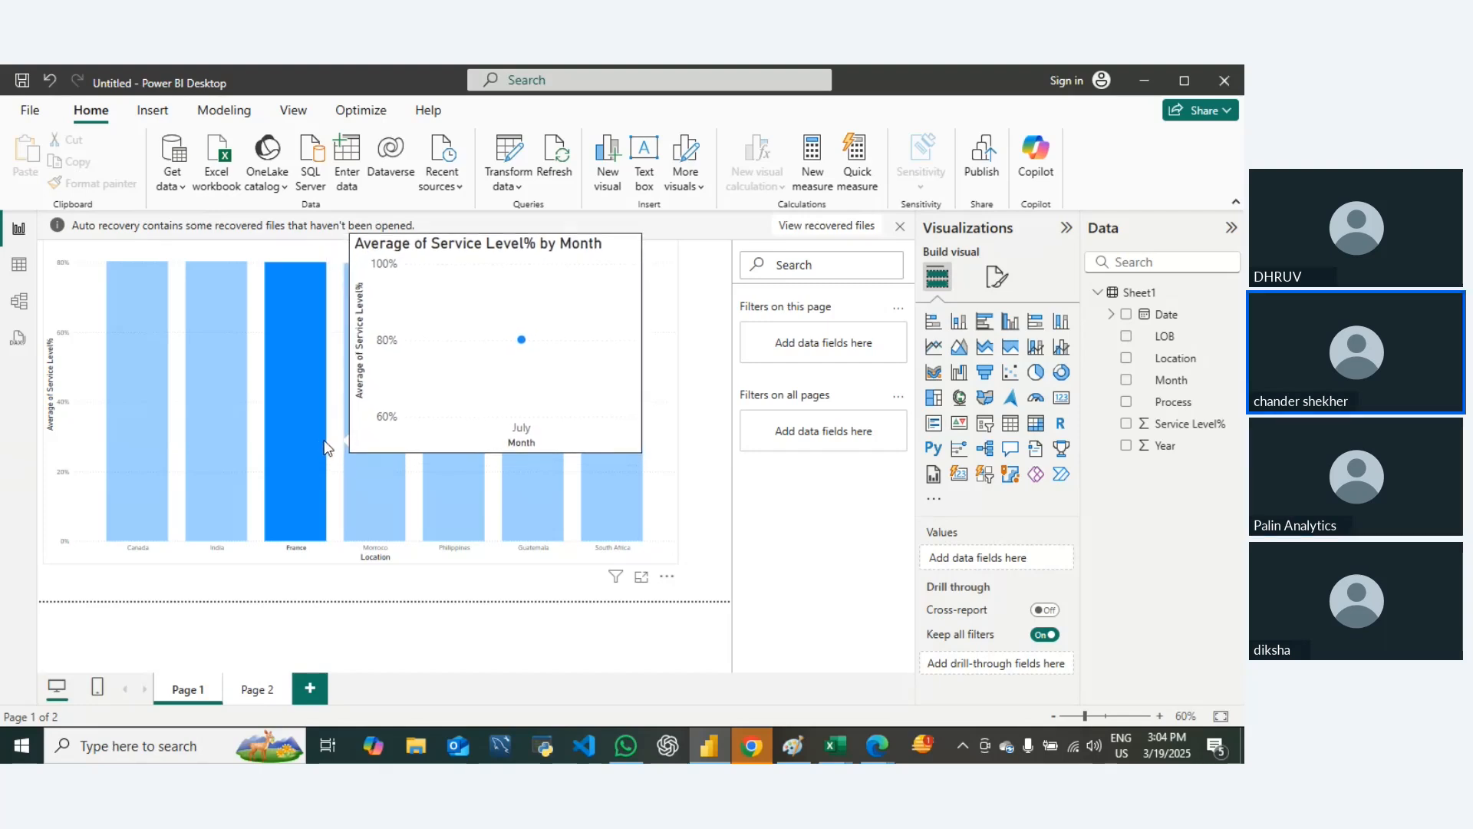
Step: Show Page 2's line chart and switch to the sample workbook in Excel
{"action": "left_click", "coordinate": [259, 687]}
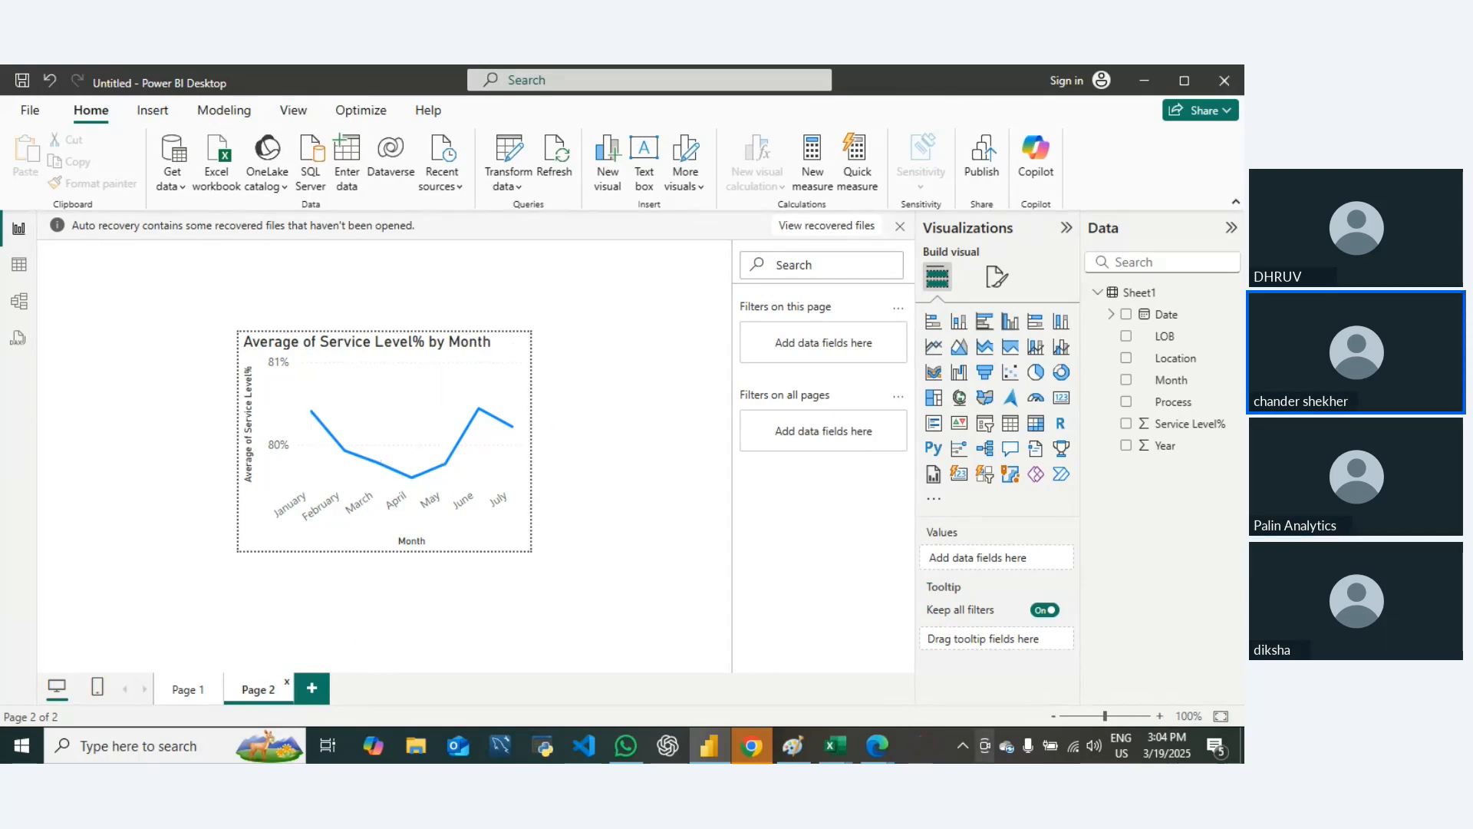
{"action": "key", "text": "alt+Tab"}
{"action": "key", "text": "alt+Tab"}
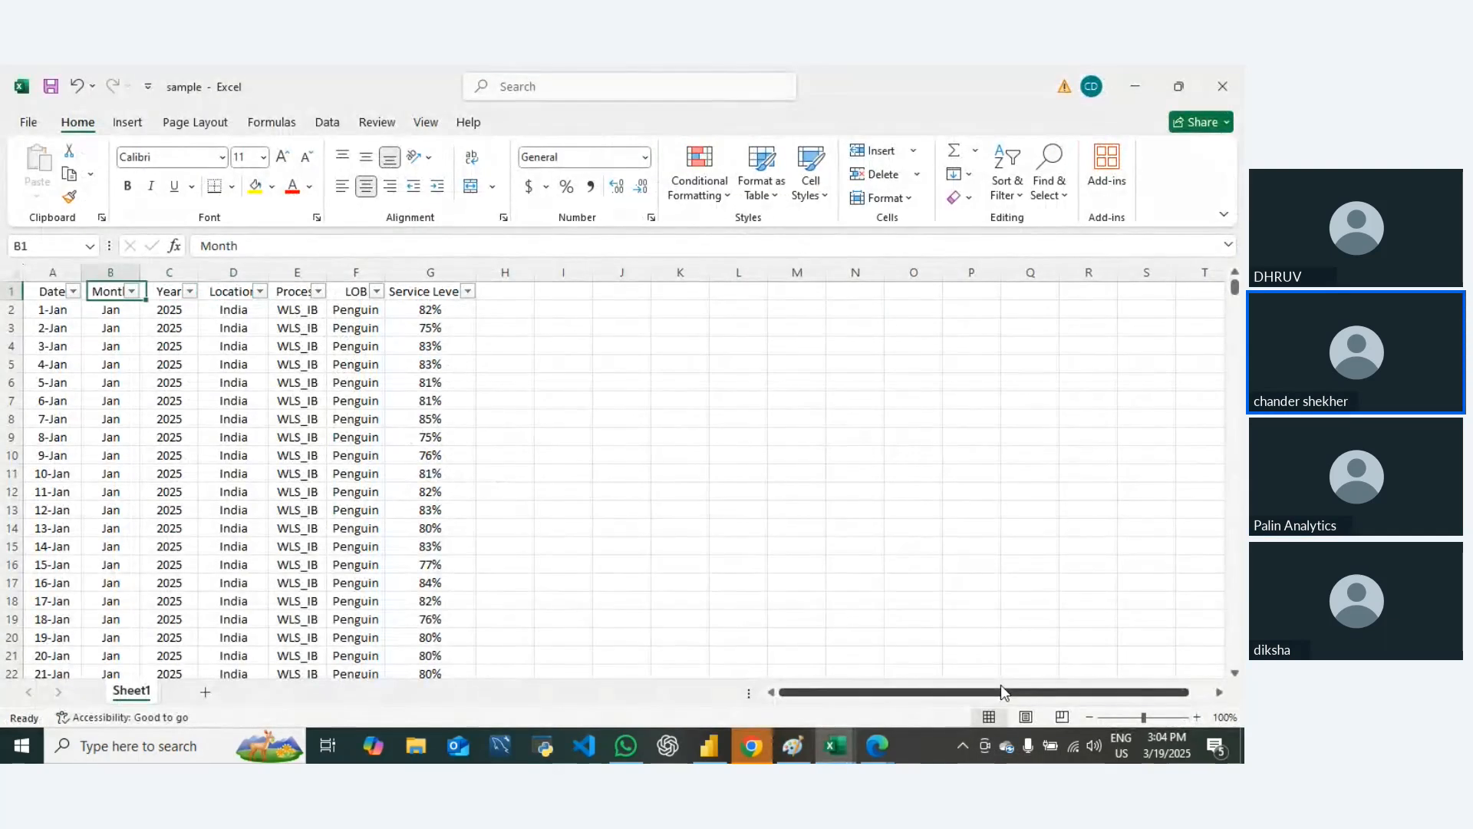
Step: Filter the Location column to show only France
{"action": "key", "text": "Right"}
{"action": "key", "text": "Right"}
{"action": "key", "text": "Left"}
{"action": "key", "text": "Right"}
{"action": "key", "text": "alt+Down"}
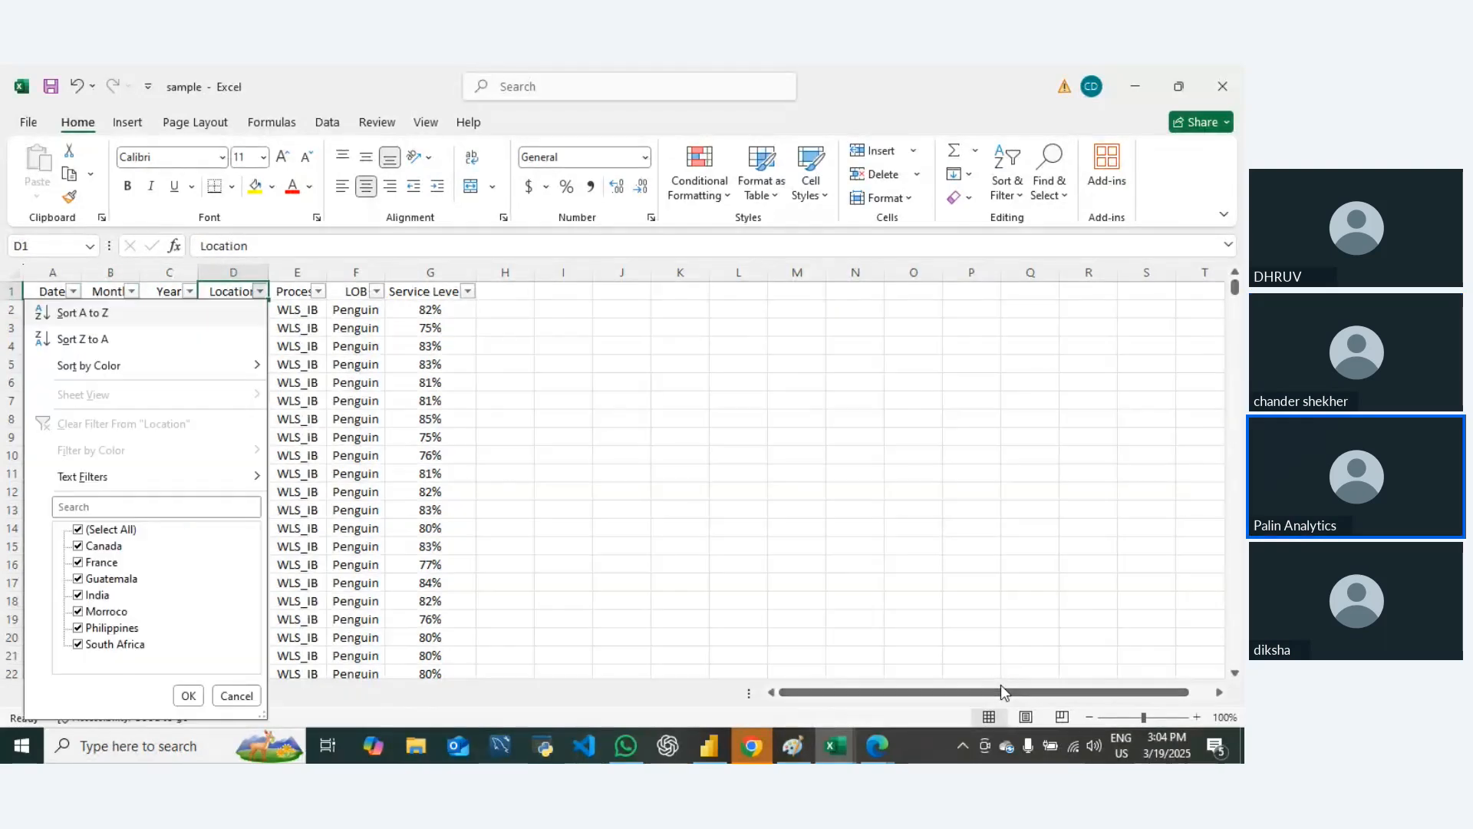
{"action": "key", "text": "Down"}
{"action": "key", "text": "Down"}
{"action": "key", "text": "Down"}
{"action": "key", "text": "Down"}
{"action": "key", "text": "Down"}
{"action": "key", "text": "Down"}
{"action": "key", "text": "Down"}
{"action": "key", "text": "Down"}
{"action": "key", "text": "space"}
{"action": "key", "text": "Down"}
{"action": "key", "text": "Down"}
{"action": "key", "text": "space"}
{"action": "key", "text": "Return"}
Step: Check which months the Month column's filter list offers for France
{"action": "key", "text": "Left"}
{"action": "key", "text": "Left"}
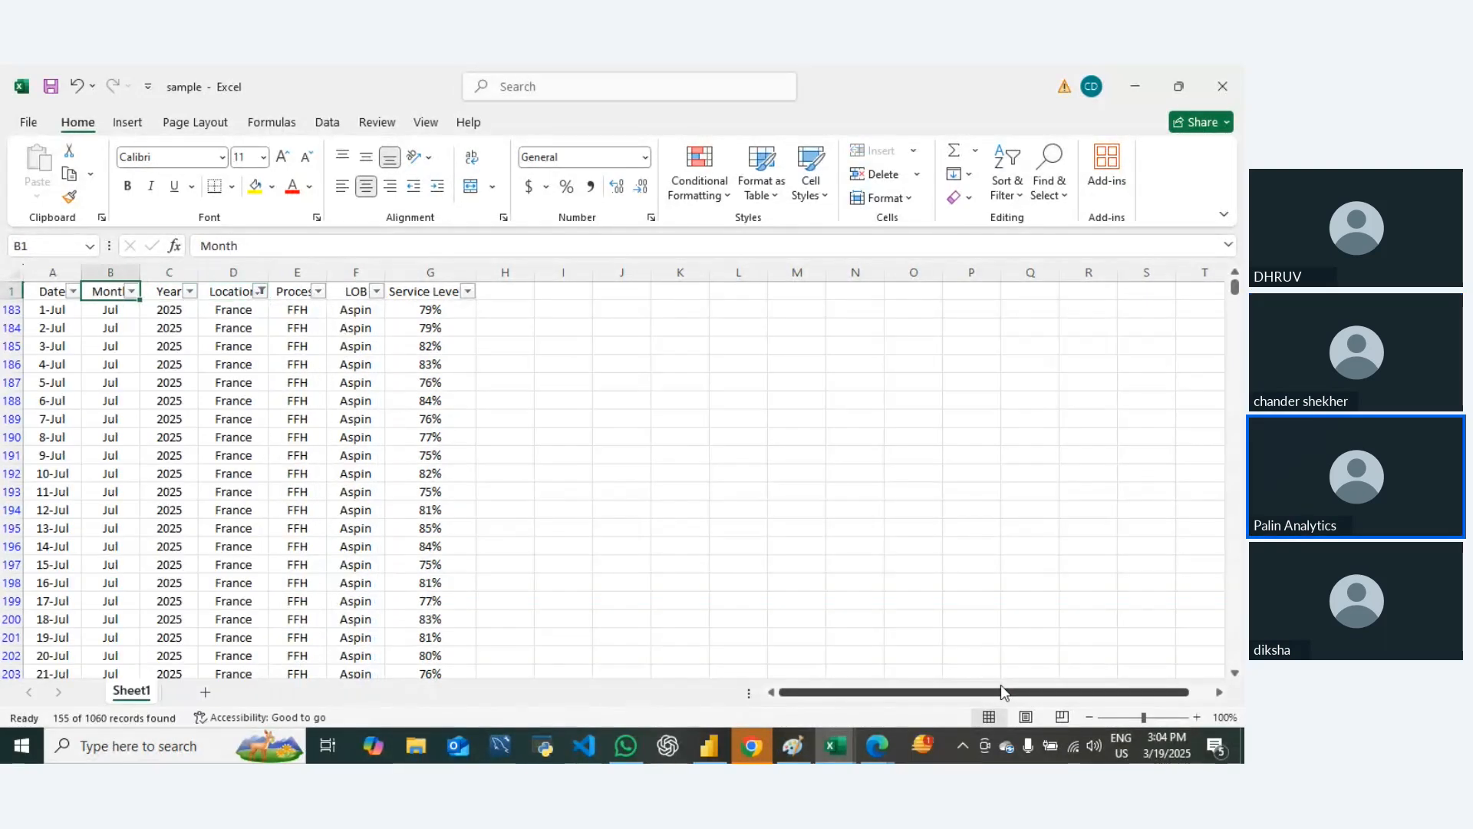
{"action": "key", "text": "alt+Down"}
{"action": "key", "text": "Down"}
{"action": "key", "text": "Down"}
{"action": "key", "text": "Down"}
{"action": "key", "text": "Down"}
{"action": "key", "text": "Escape"}
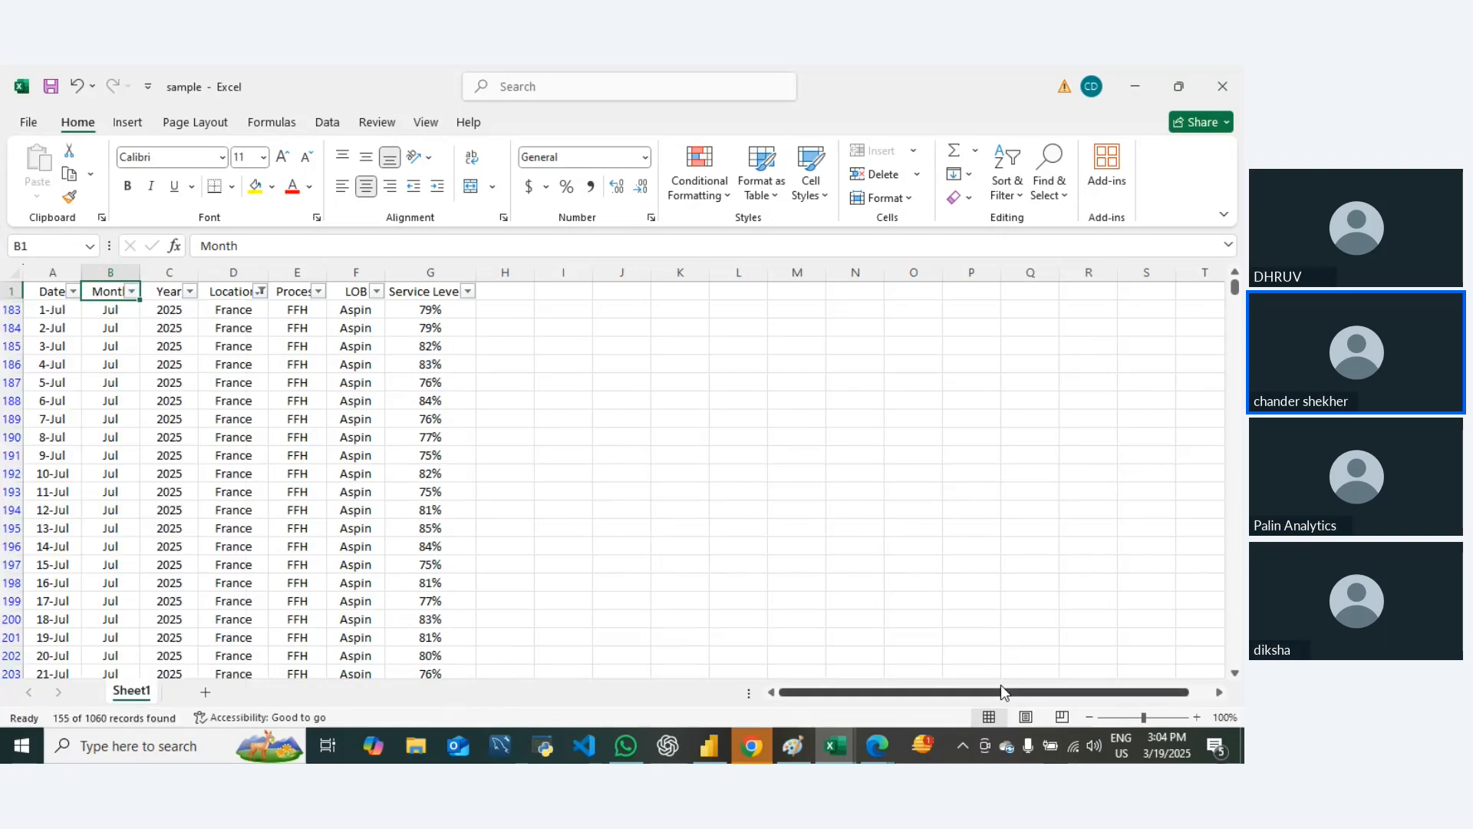
Step: Examine the filtered France rows down to the end of the data and return to the header row
{"action": "key", "text": "Right"}
{"action": "key", "text": "Right"}
{"action": "key", "text": "Right"}
{"action": "key", "text": "Left"}
{"action": "key", "text": "Left"}
{"action": "key", "text": "Left"}
{"action": "key", "text": "Right"}
{"action": "key", "text": "Down"}
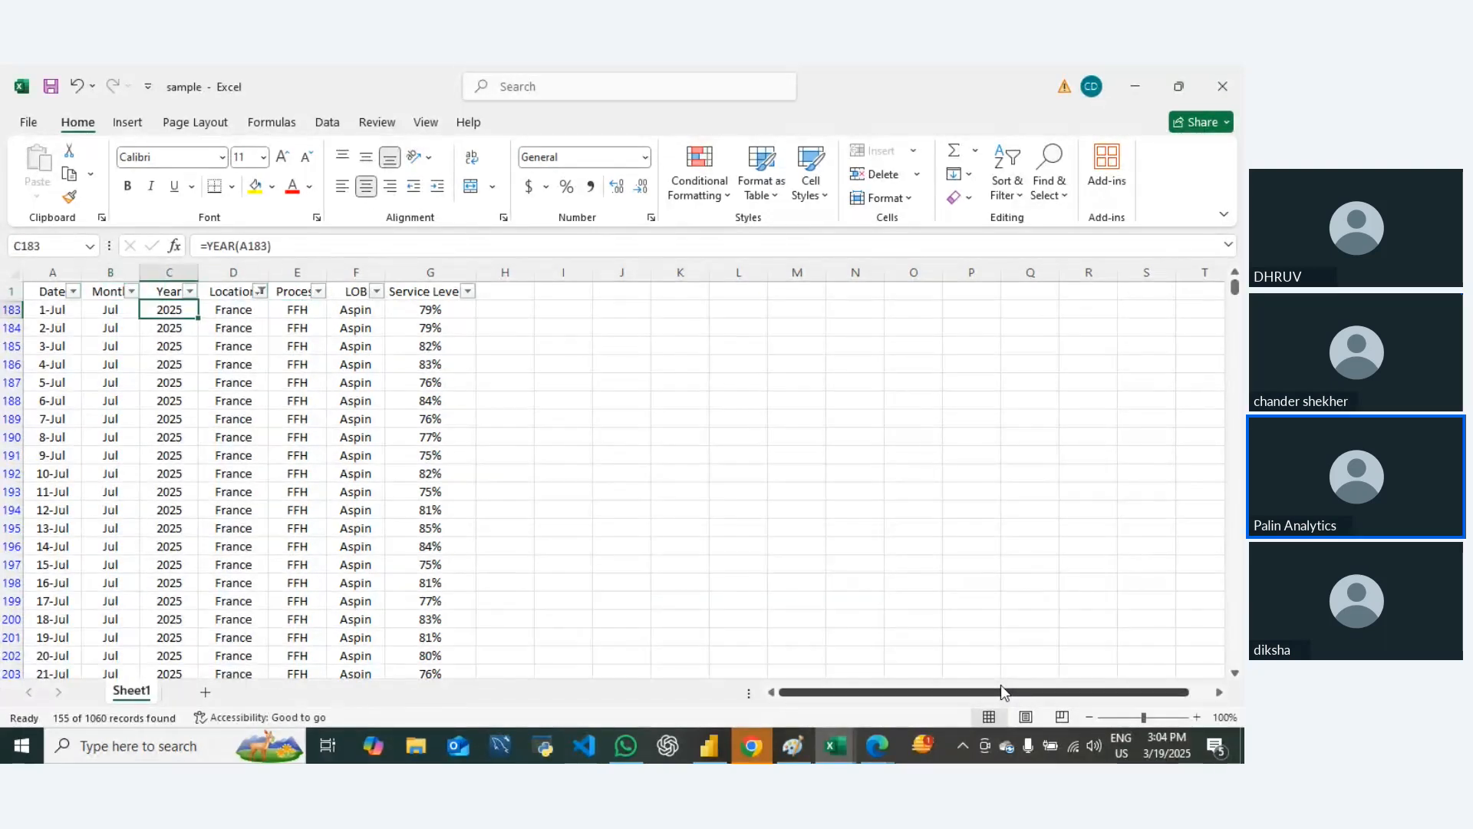
{"action": "key", "text": "Down"}
{"action": "key", "text": "Down"}
{"action": "key", "text": "Down"}
{"action": "key", "text": "Down"}
{"action": "key", "text": "Down"}
{"action": "key", "text": "Down"}
{"action": "key", "text": "Down"}
{"action": "key", "text": "Down"}
{"action": "key", "text": "ctrl+Down"}
{"action": "key", "text": "Down"}
{"action": "key", "text": "Down"}
{"action": "key", "text": "Down"}
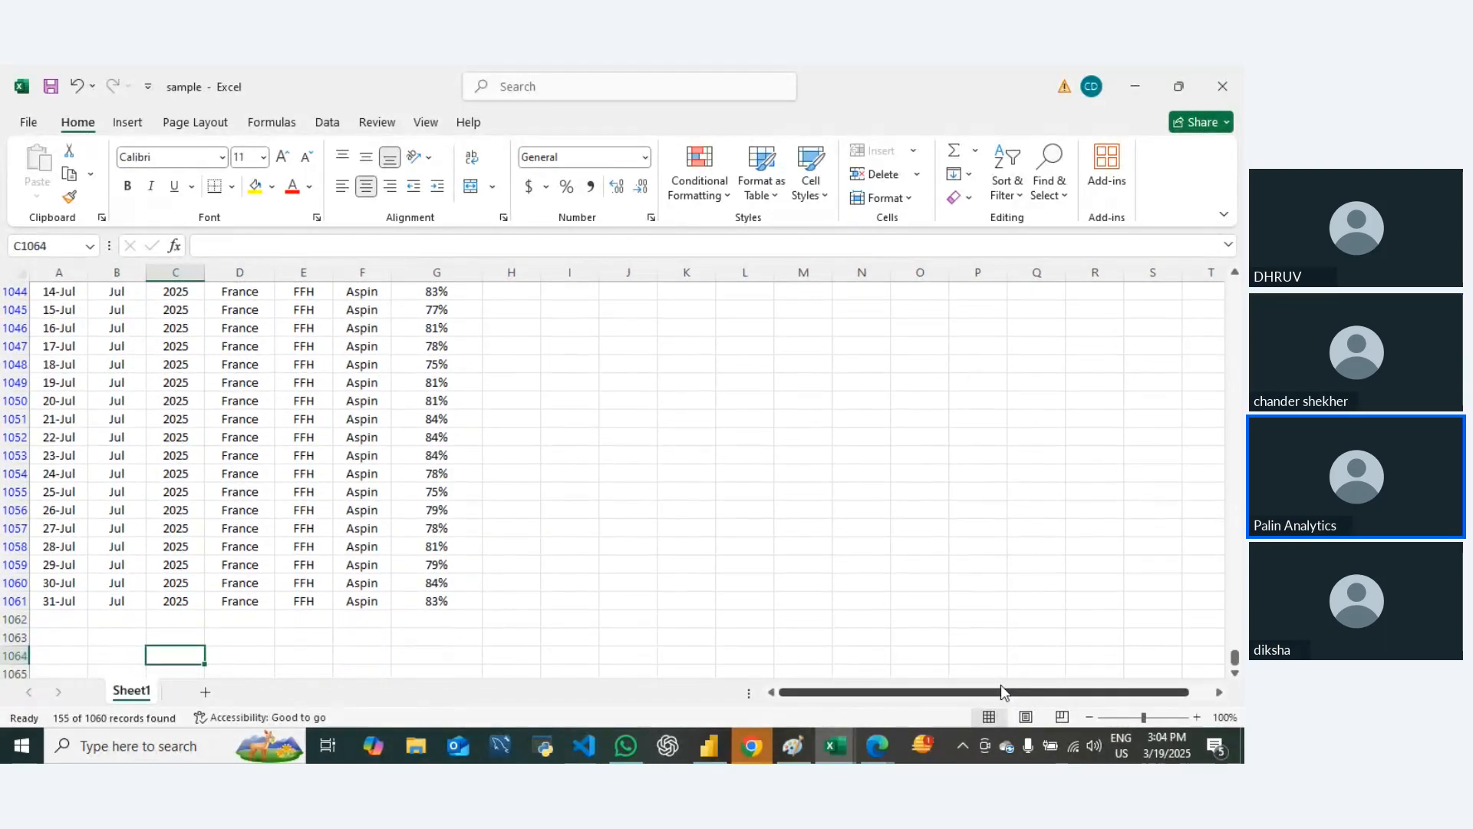
{"action": "key", "text": "ctrl+Up"}
{"action": "key", "text": "ctrl+Up"}
Step: Change the Location filter from France to Canada only
{"action": "key", "text": "Right"}
{"action": "key", "text": "alt+Down"}
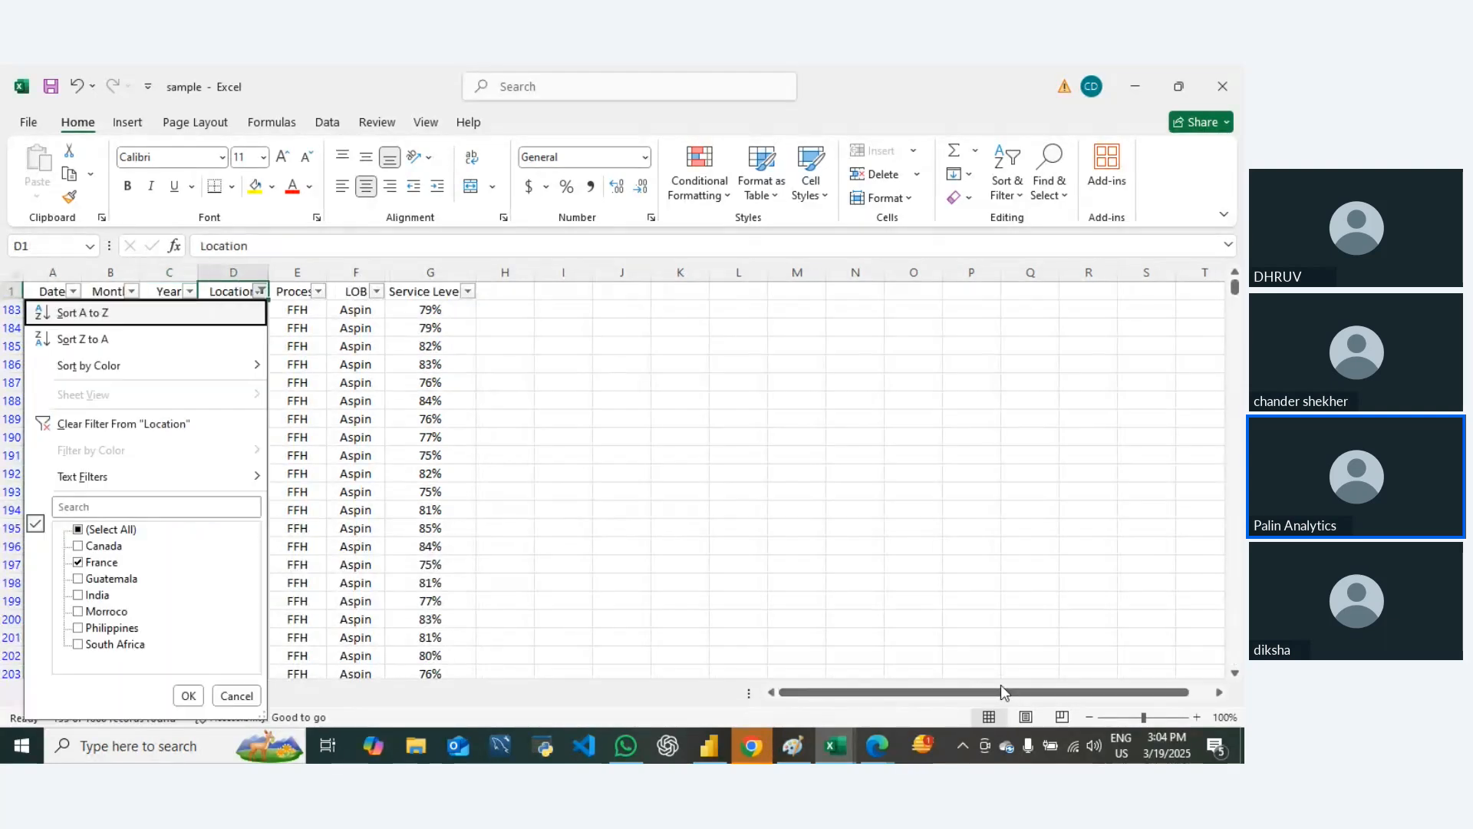
{"action": "key", "text": "Down"}
{"action": "key", "text": "Down"}
{"action": "key", "text": "Down"}
{"action": "key", "text": "Down"}
{"action": "key", "text": "Down"}
{"action": "key", "text": "Down"}
{"action": "key", "text": "Down"}
{"action": "key", "text": "Down"}
{"action": "key", "text": "Down"}
{"action": "key", "text": "Down"}
{"action": "key", "text": "space"}
{"action": "key", "text": "Up"}
{"action": "key", "text": "space"}
{"action": "key", "text": "Return"}
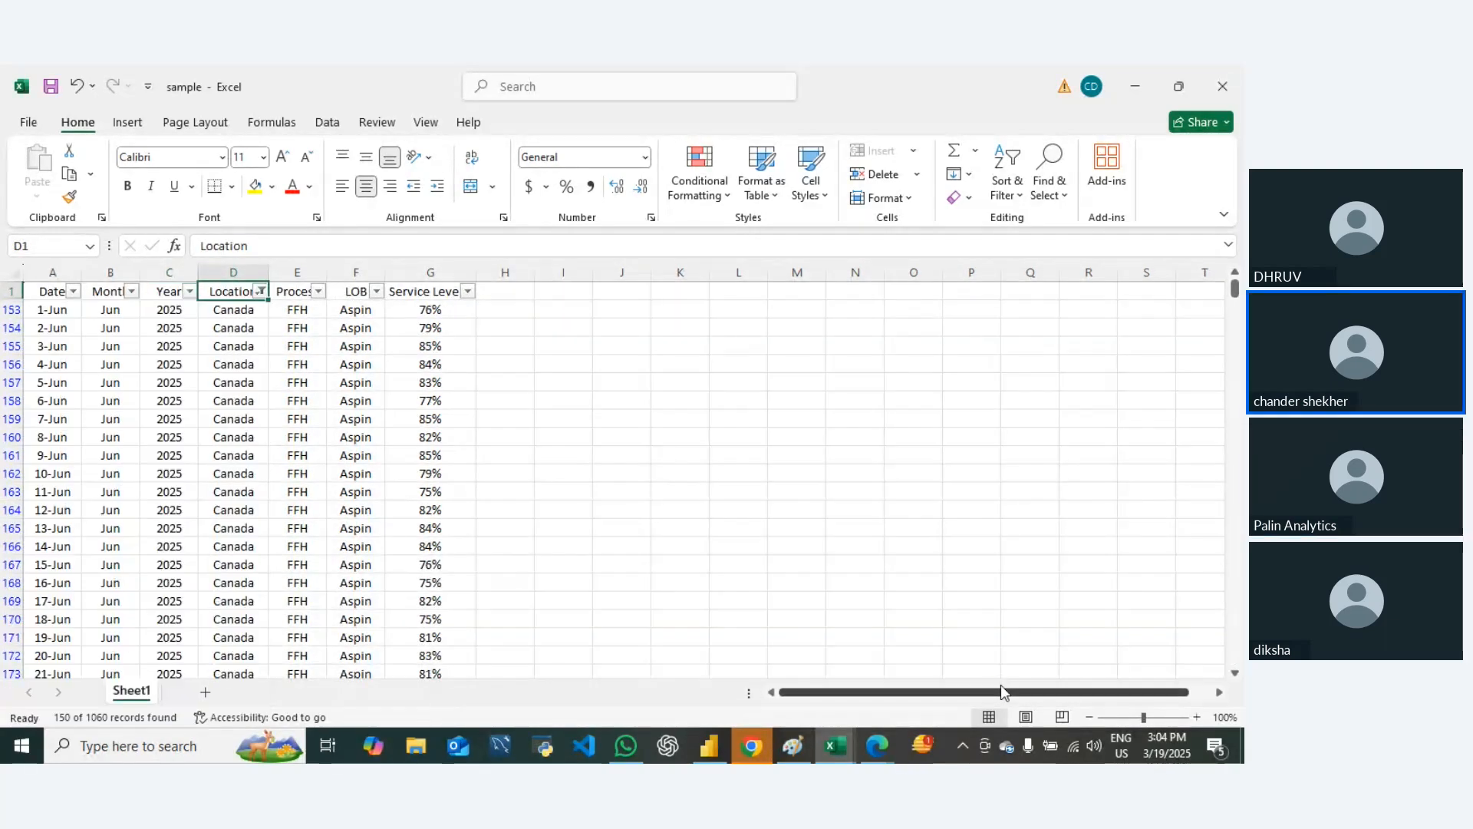
Step: Check which months the Month column's filter list offers for Canada
{"action": "key", "text": "Left"}
{"action": "key", "text": "Left"}
{"action": "key", "text": "alt+Down"}
{"action": "key", "text": "Escape"}
{"action": "key", "text": "Right"}
{"action": "key", "text": "Right"}
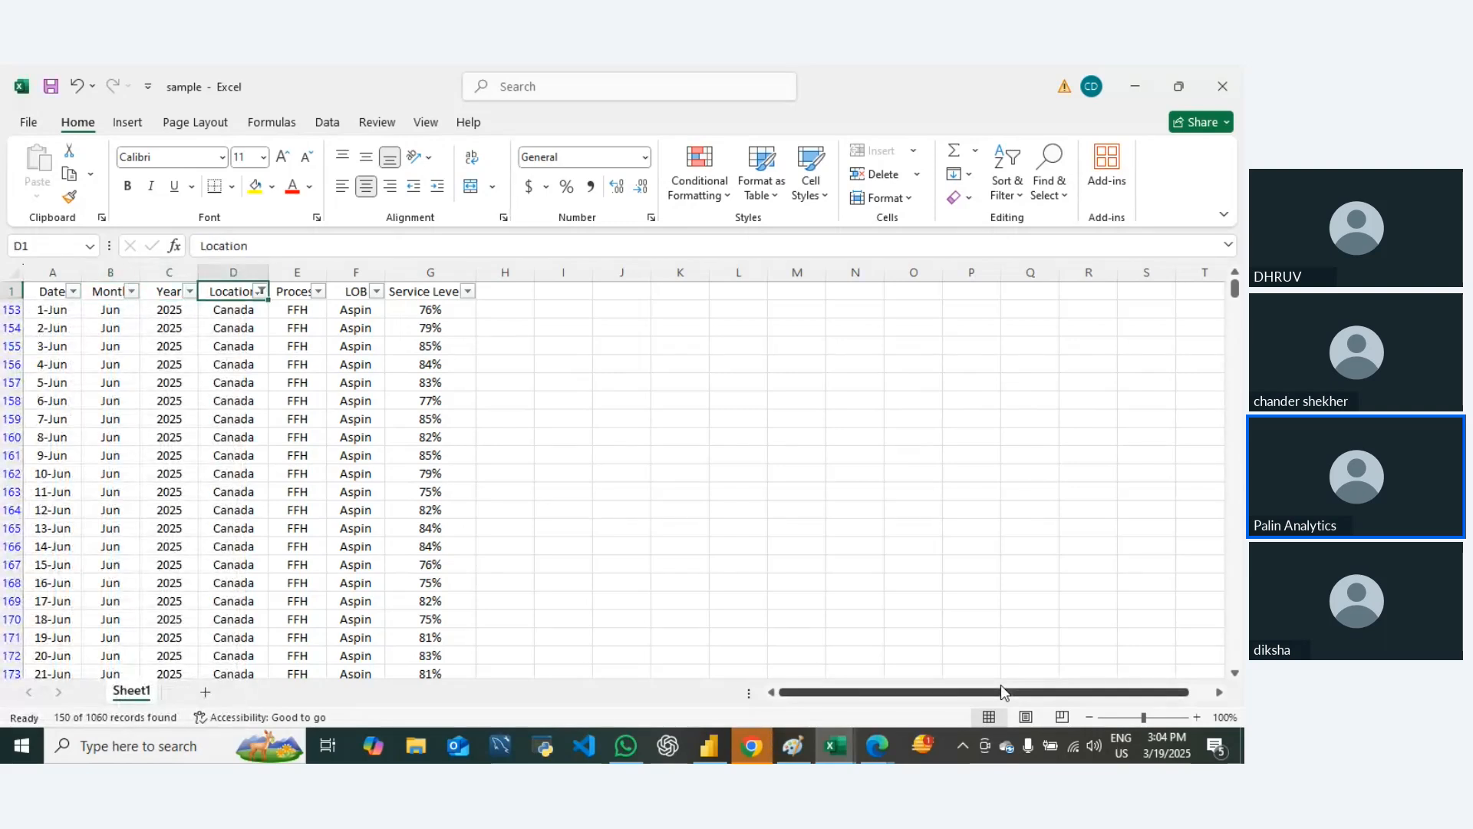
Step: Change the Location filter from Canada to India only
{"action": "key", "text": "alt+Down"}
{"action": "key", "text": "Down"}
{"action": "key", "text": "Down"}
{"action": "key", "text": "Down"}
{"action": "key", "text": "Down"}
{"action": "key", "text": "Down"}
{"action": "key", "text": "Down"}
{"action": "key", "text": "Down"}
{"action": "key", "text": "Up"}
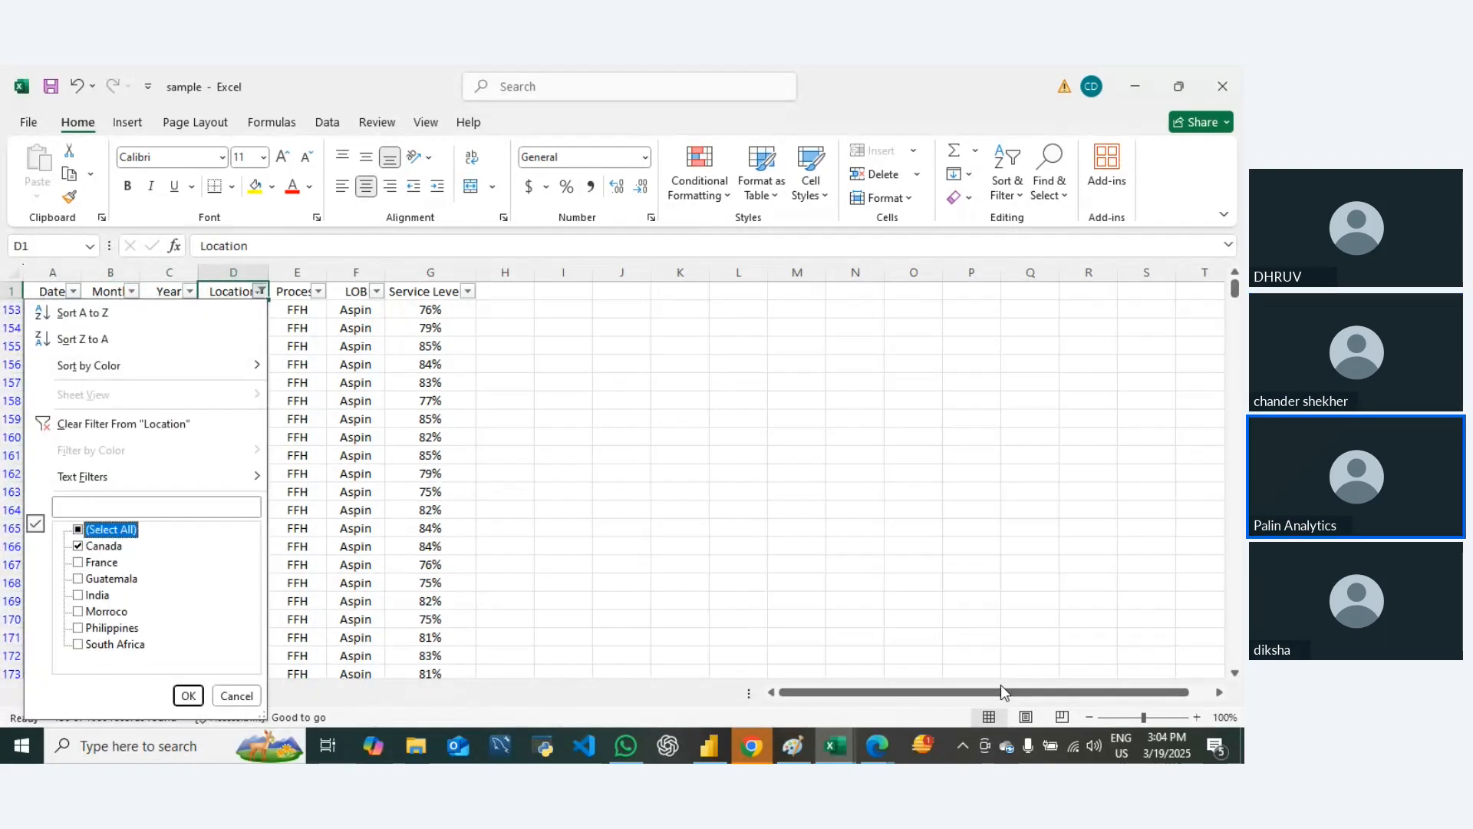
{"action": "key", "text": "space"}
{"action": "key", "text": "Down"}
{"action": "key", "text": "Down"}
{"action": "key", "text": "Down"}
{"action": "key", "text": "Down"}
{"action": "key", "text": "Up"}
{"action": "key", "text": "Up"}
{"action": "key", "text": "Up"}
{"action": "key", "text": "Up"}
{"action": "key", "text": "space"}
{"action": "key", "text": "Down"}
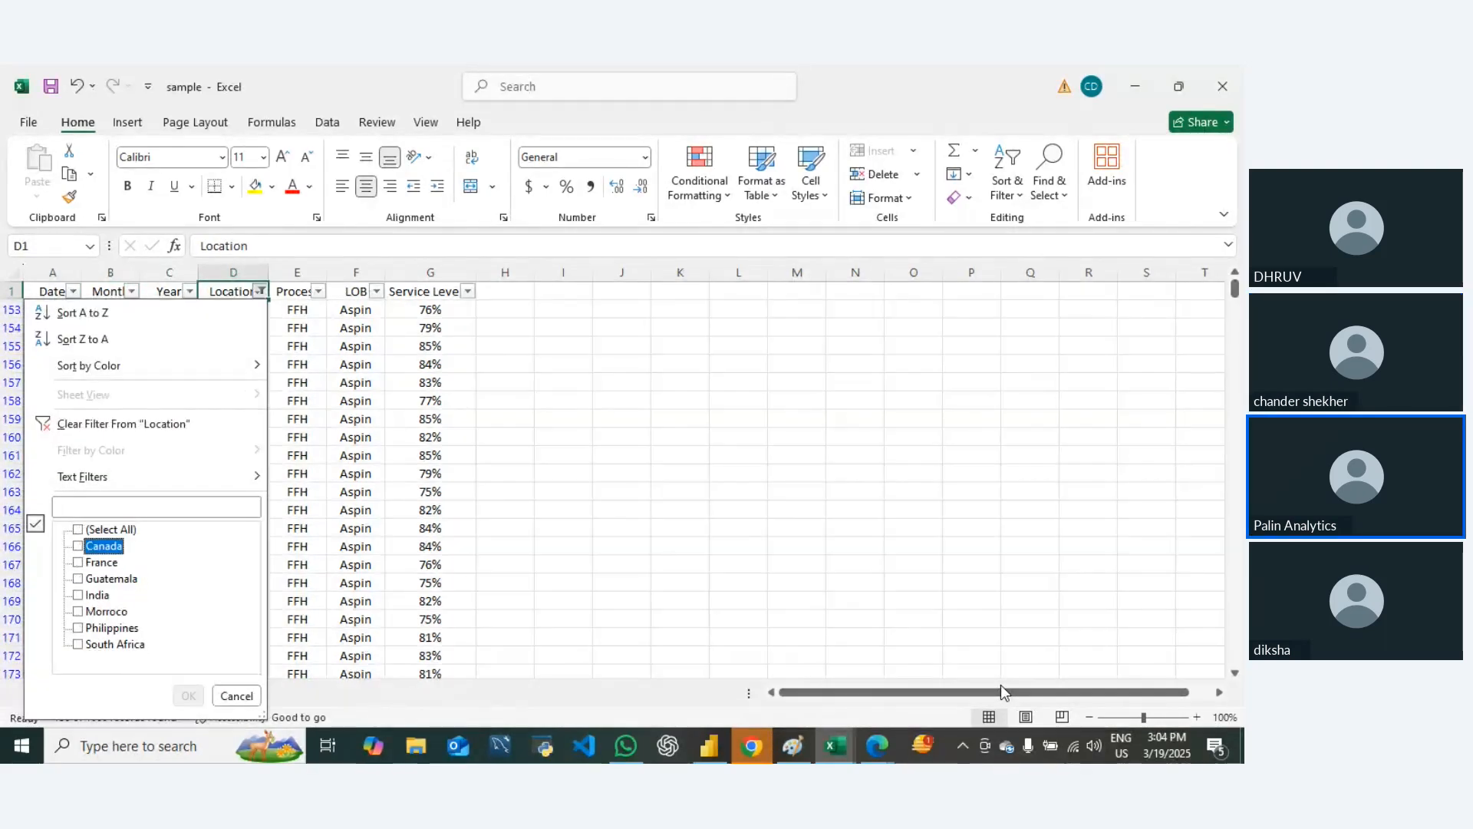
{"action": "key", "text": "Down"}
{"action": "key", "text": "Down"}
{"action": "key", "text": "Down"}
{"action": "key", "text": "space"}
{"action": "key", "text": "Return"}
Step: Check which months the Month column's filter list offers for India
{"action": "key", "text": "Left"}
{"action": "key", "text": "Left"}
{"action": "key", "text": "alt+Down"}
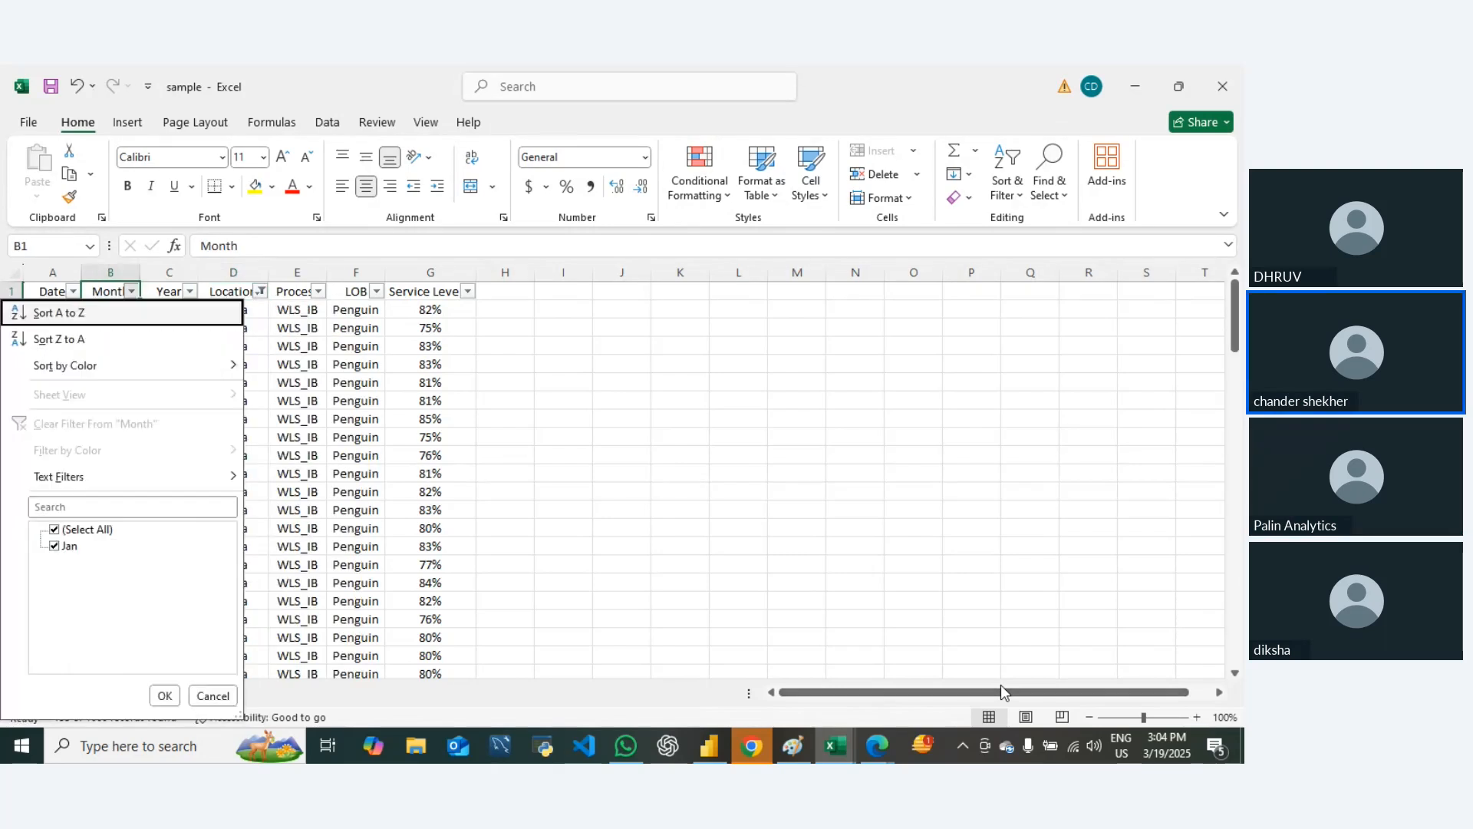
{"action": "key", "text": "Escape"}
{"action": "key", "text": "Right"}
{"action": "key", "text": "Right"}
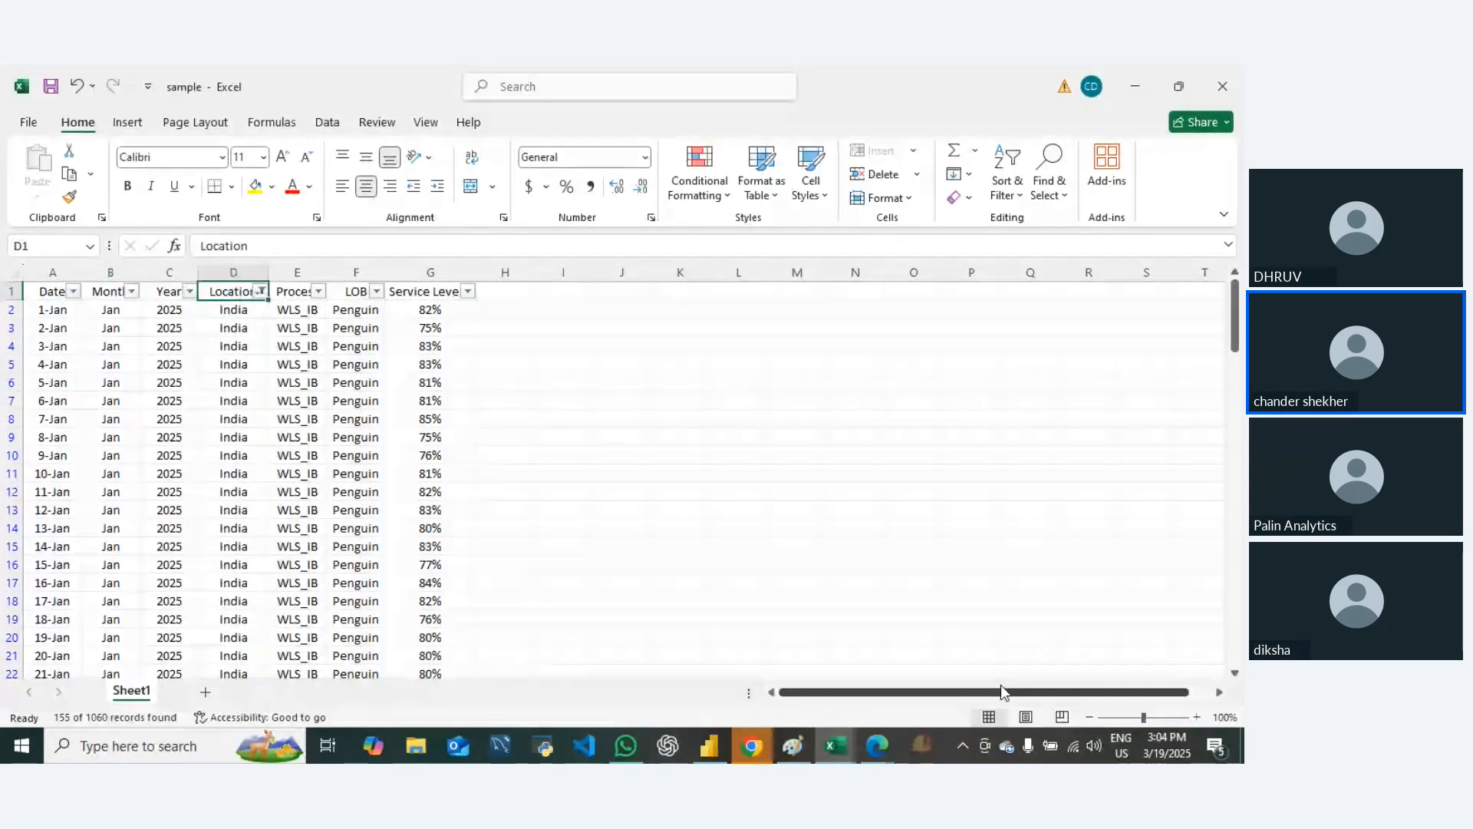
Step: Clear the filter so the rows of all locations are shown
{"action": "key", "text": "alt+d"}
{"action": "key", "text": "f"}
{"action": "key", "text": "s"}
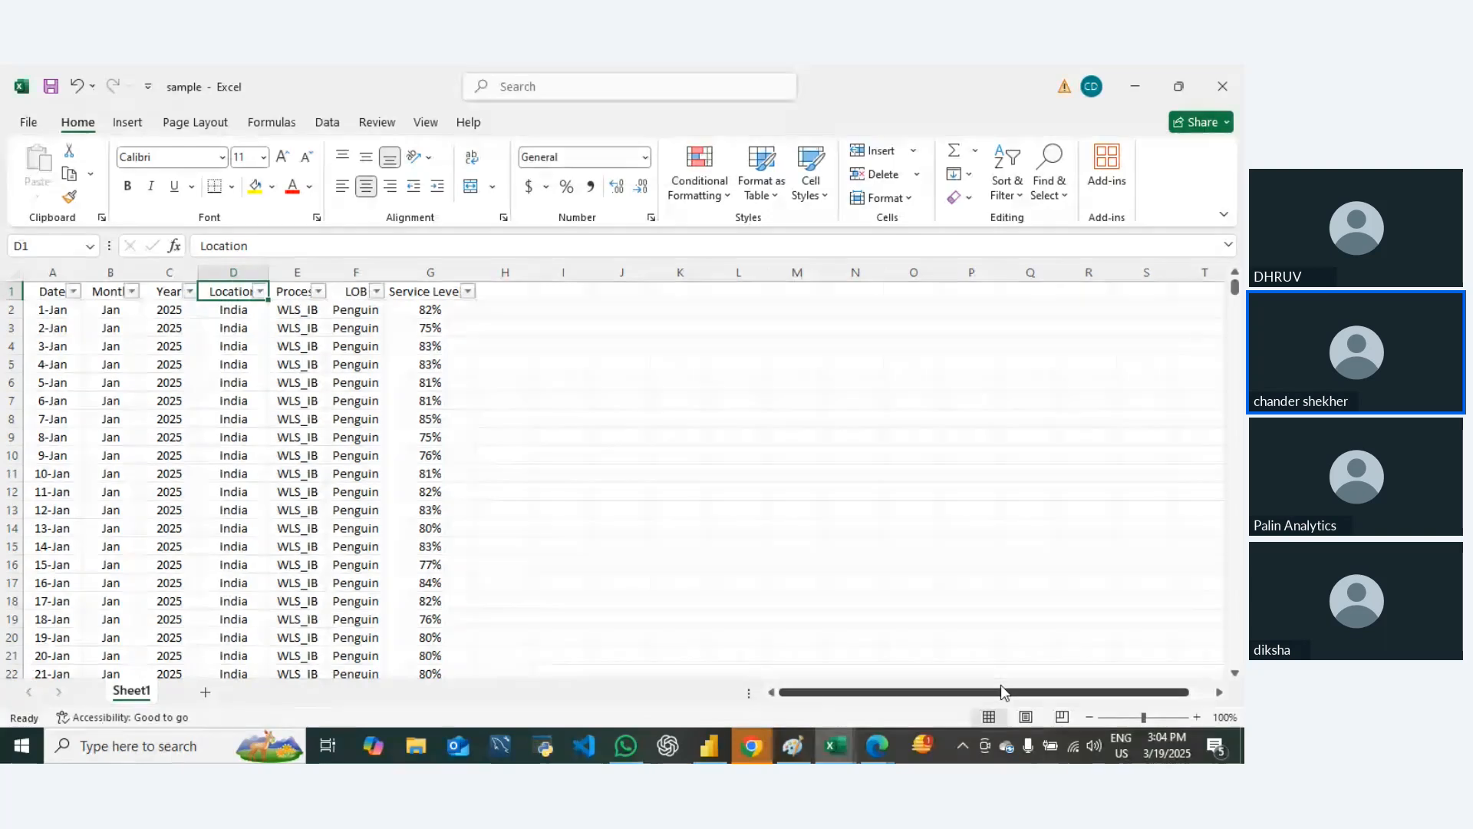
Step: Review the months listed under 2025 in the Date column's filter list
{"action": "key", "text": "Left"}
{"action": "key", "text": "Left"}
{"action": "key", "text": "Left"}
{"action": "key", "text": "alt+Down"}
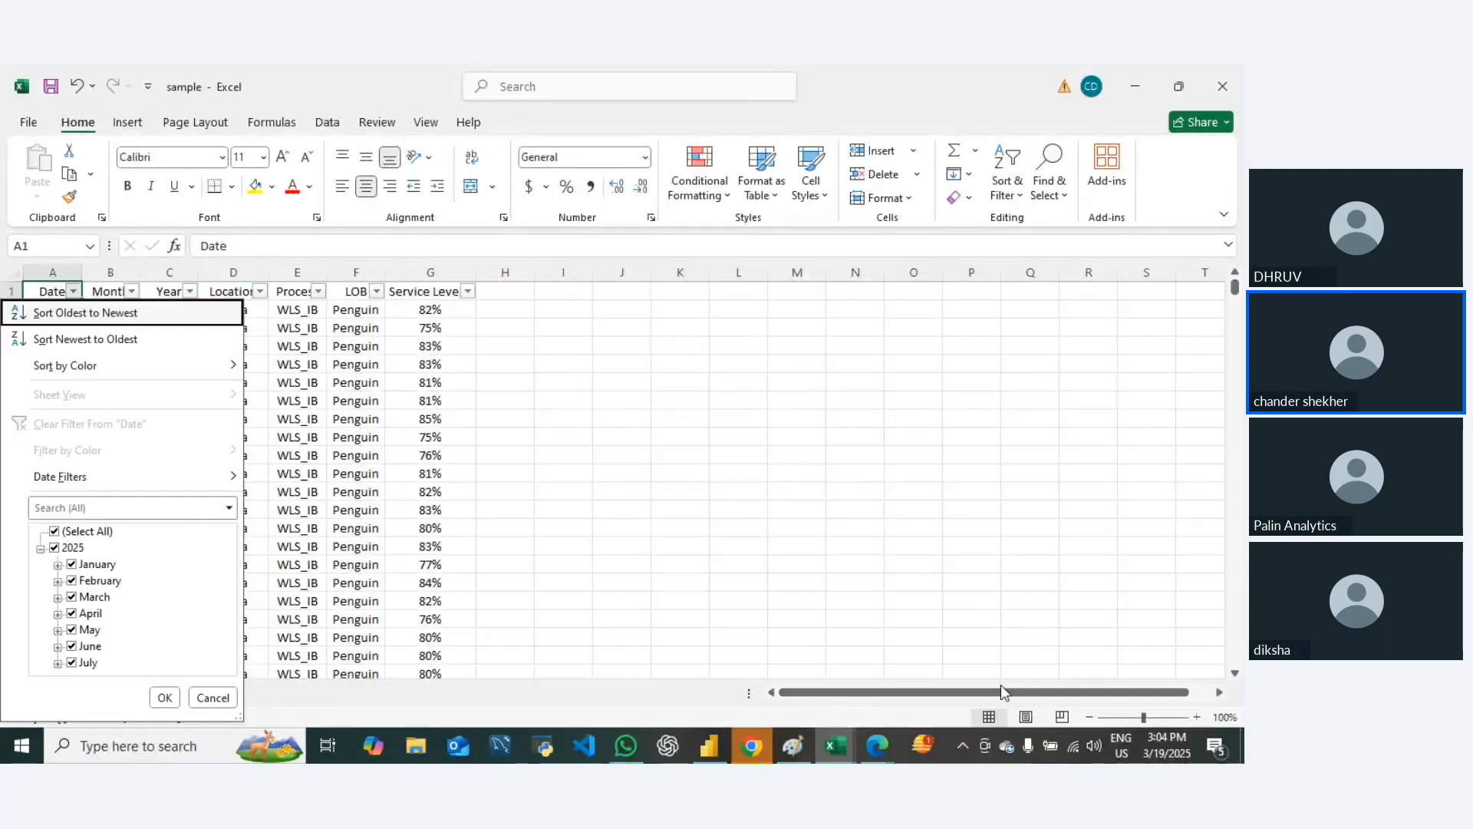
{"action": "key", "text": "Escape"}
Step: Filter the Month column to show only Jan
{"action": "key", "text": "Right"}
{"action": "key", "text": "alt+Down"}
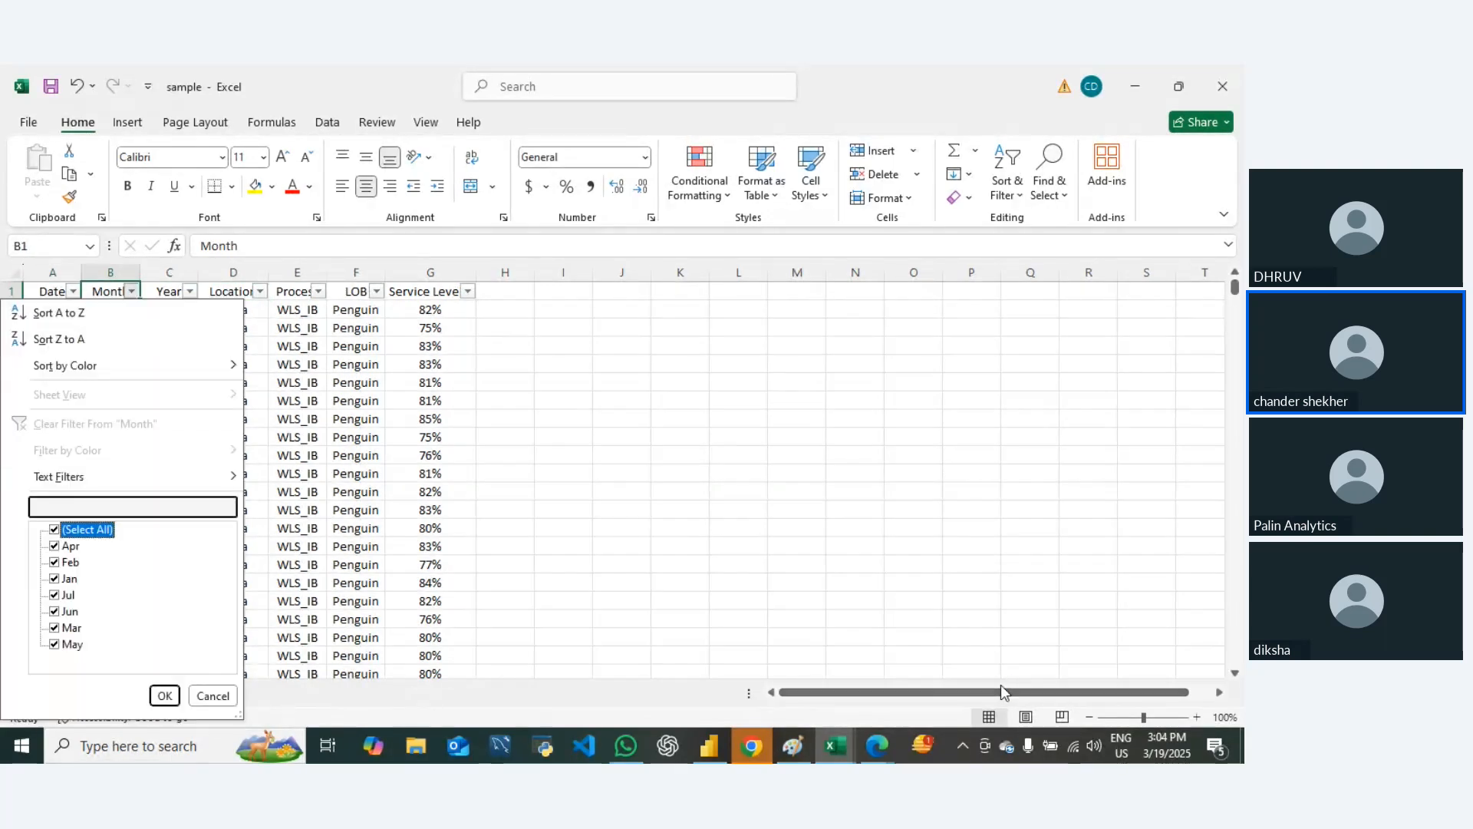
{"action": "key", "text": "Down"}
{"action": "key", "text": "Up"}
{"action": "key", "text": "space"}
{"action": "key", "text": "Down"}
{"action": "key", "text": "Down"}
{"action": "key", "text": "Down"}
{"action": "key", "text": "space"}
{"action": "key", "text": "Return"}
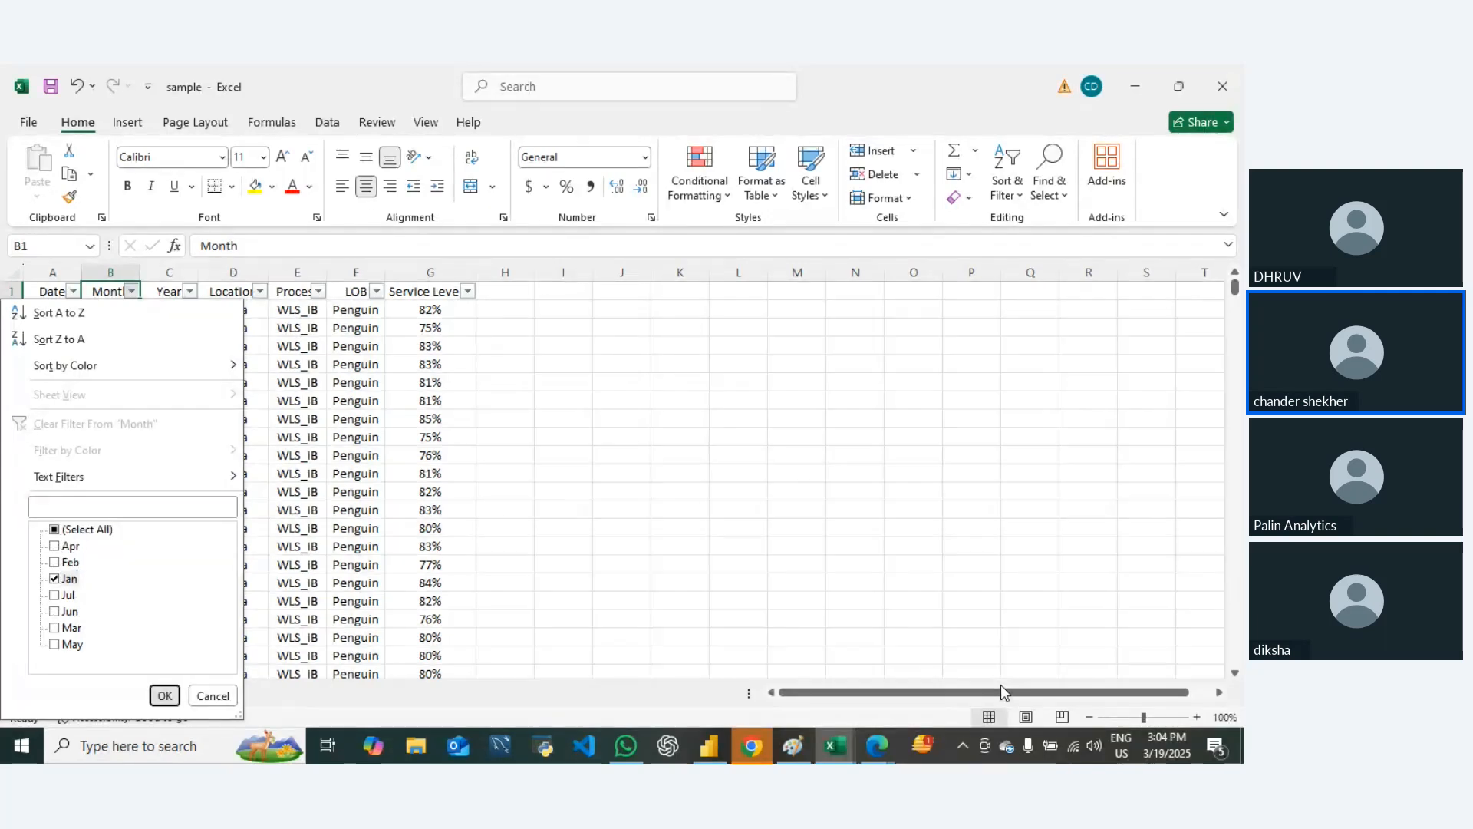
Step: Check which locations the Location filter list offers for Jan and review the Month filter's selection
{"action": "key", "text": "Right"}
{"action": "key", "text": "Right"}
{"action": "key", "text": "alt+Down"}
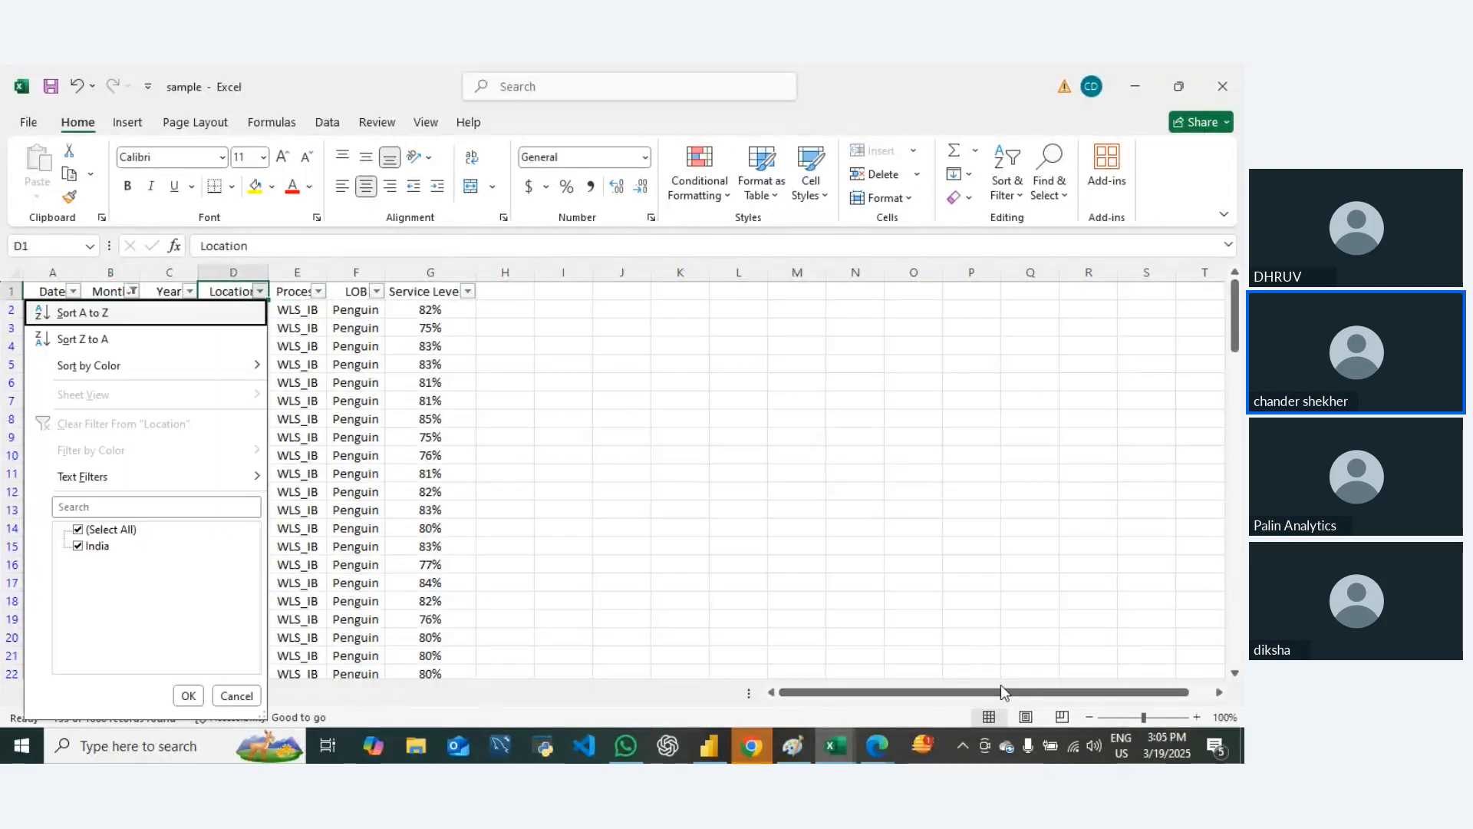
{"action": "key", "text": "Escape"}
{"action": "key", "text": "Left"}
{"action": "key", "text": "Left"}
{"action": "key", "text": "Right"}
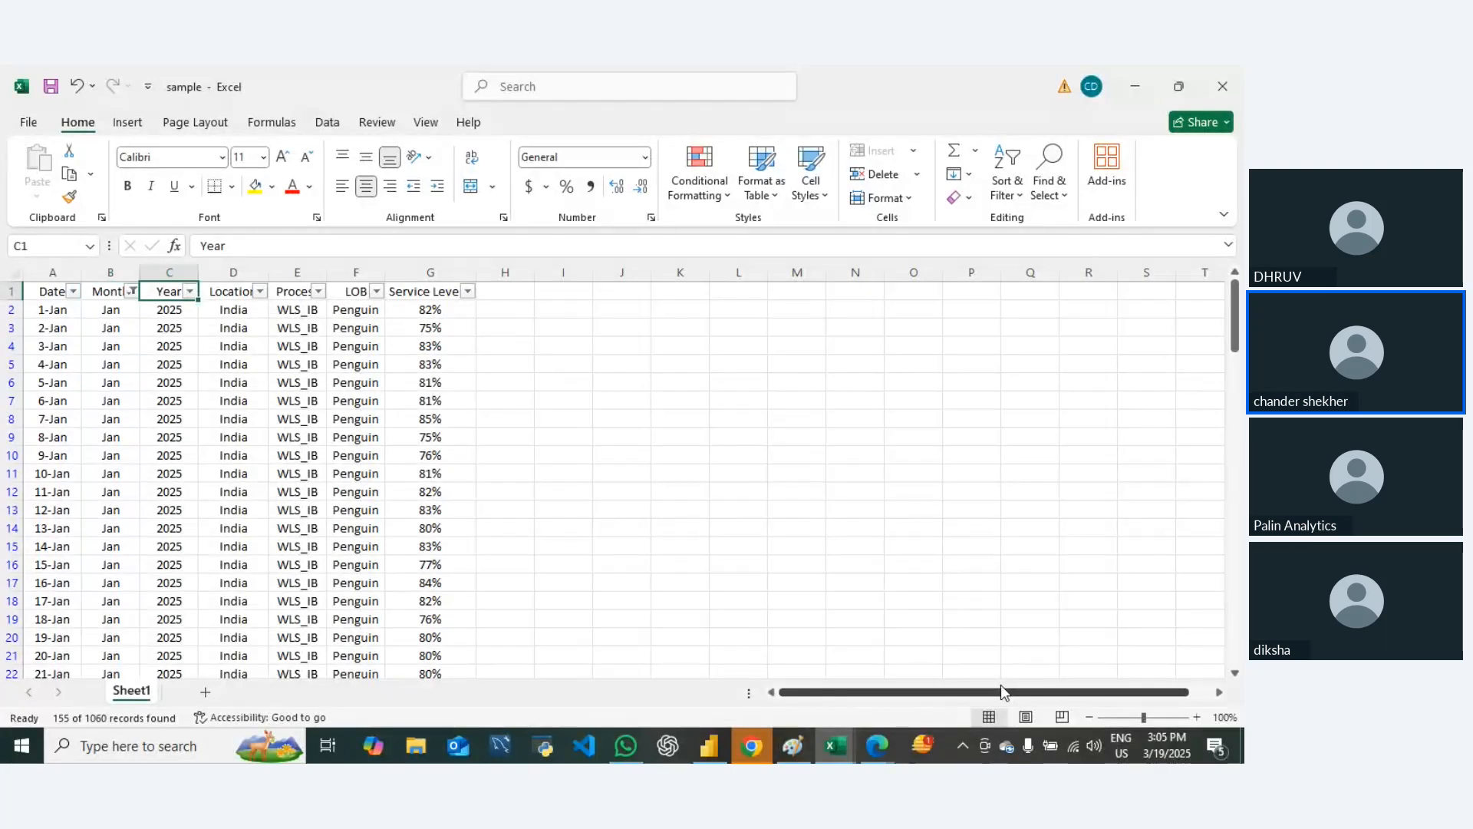
{"action": "key", "text": "Right"}
{"action": "key", "text": "Left"}
{"action": "key", "text": "Left"}
{"action": "key", "text": "alt+Down"}
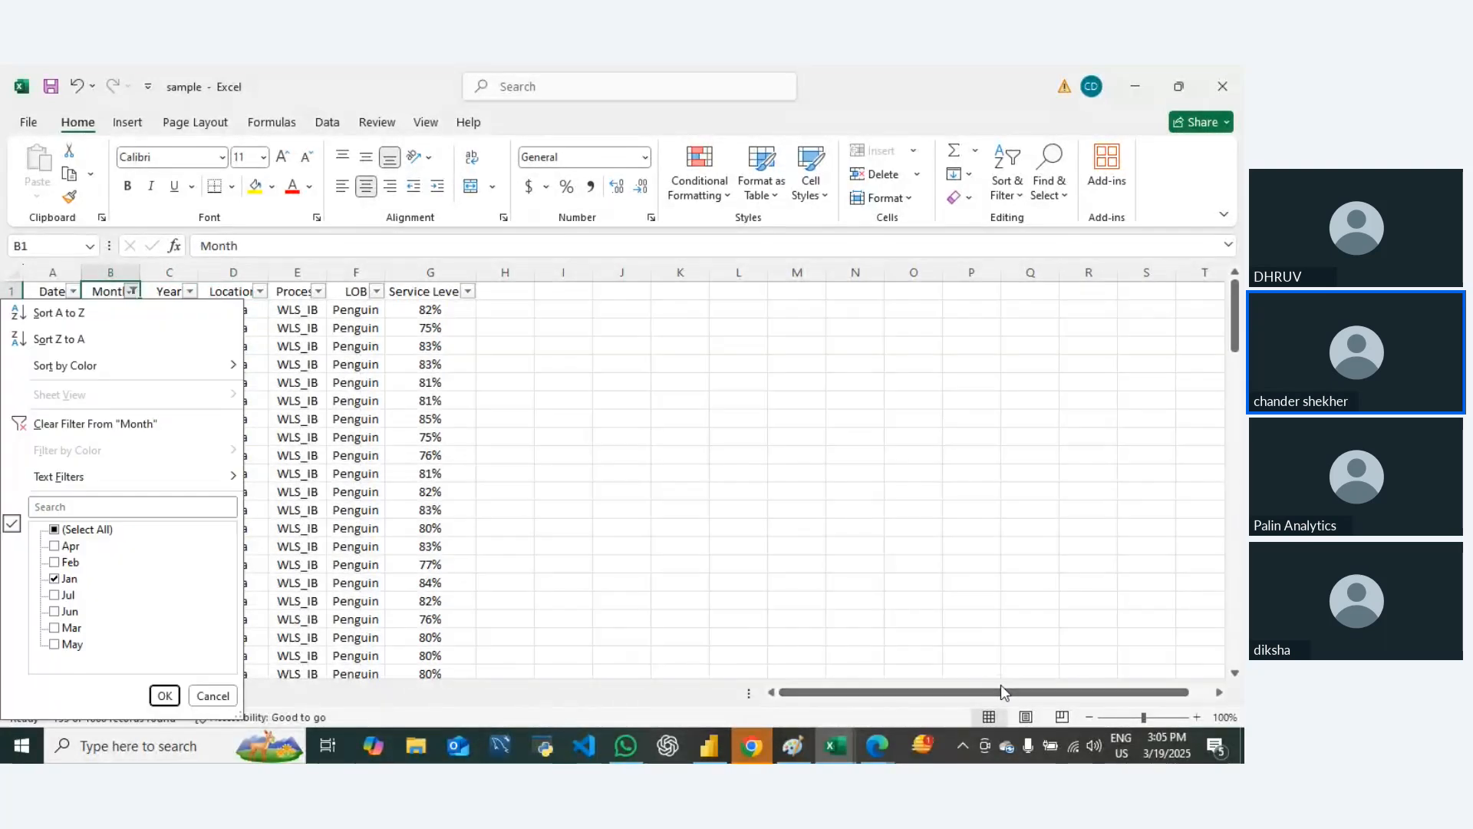
{"action": "key", "text": "Escape"}
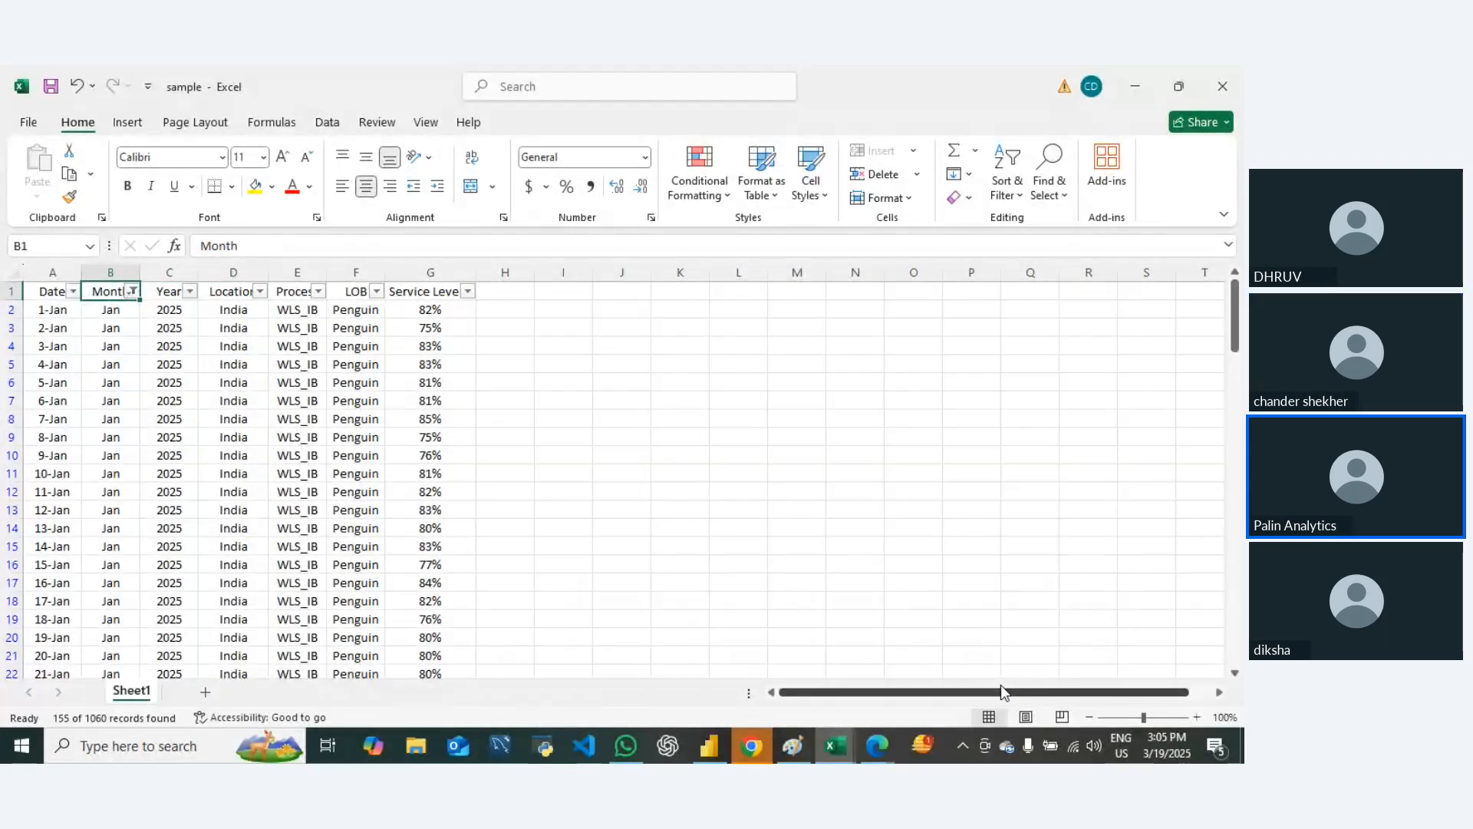
Step: Check the filter lists of the Date and Month columns while the rows are limited to Jan
{"action": "key", "text": "Left"}
{"action": "key", "text": "alt+Down"}
{"action": "key", "text": "Escape"}
{"action": "key", "text": "Right"}
{"action": "key", "text": "alt+Down"}
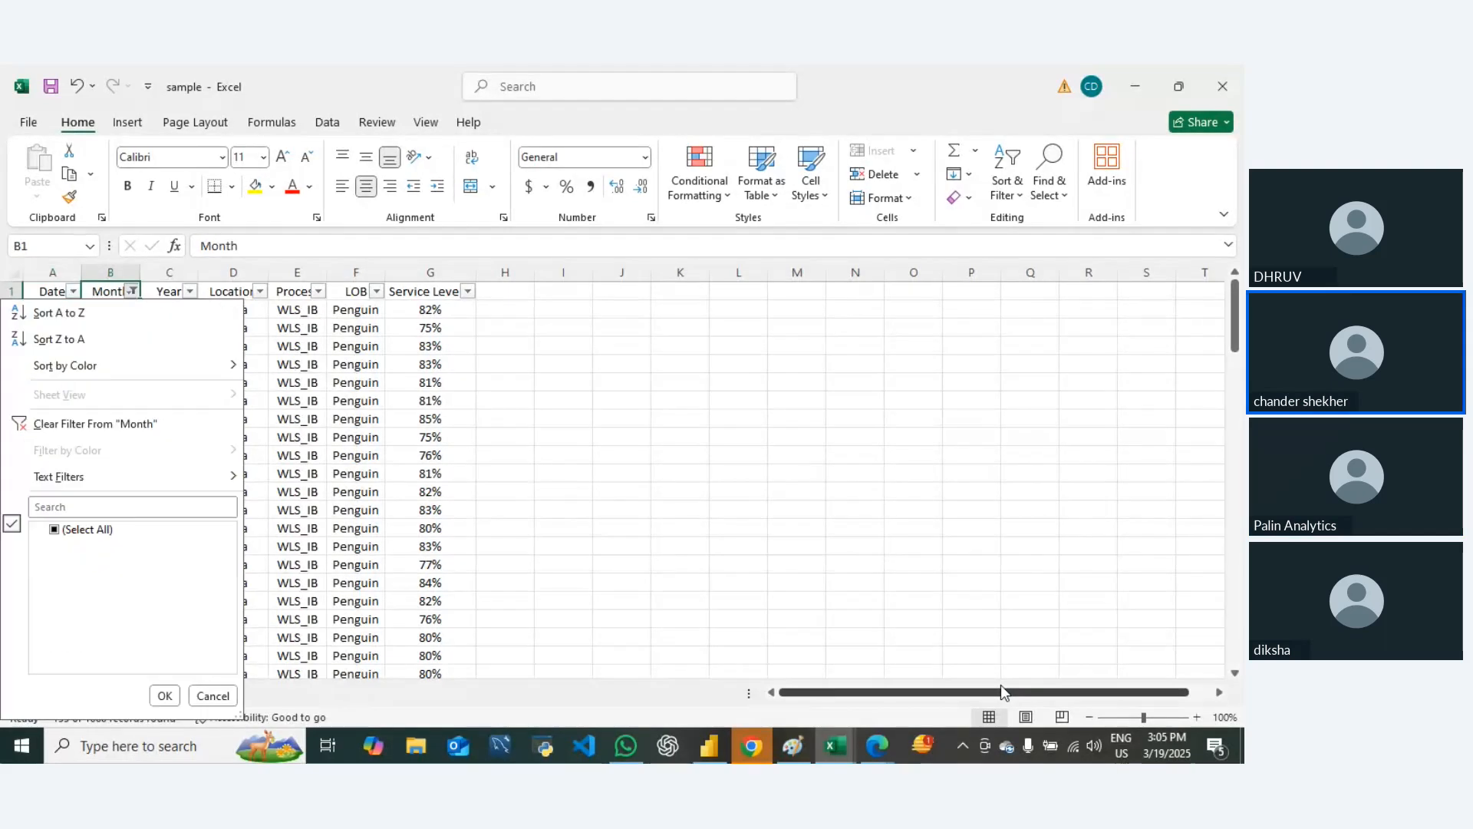
{"action": "key", "text": "Up"}
{"action": "key", "text": "Escape"}
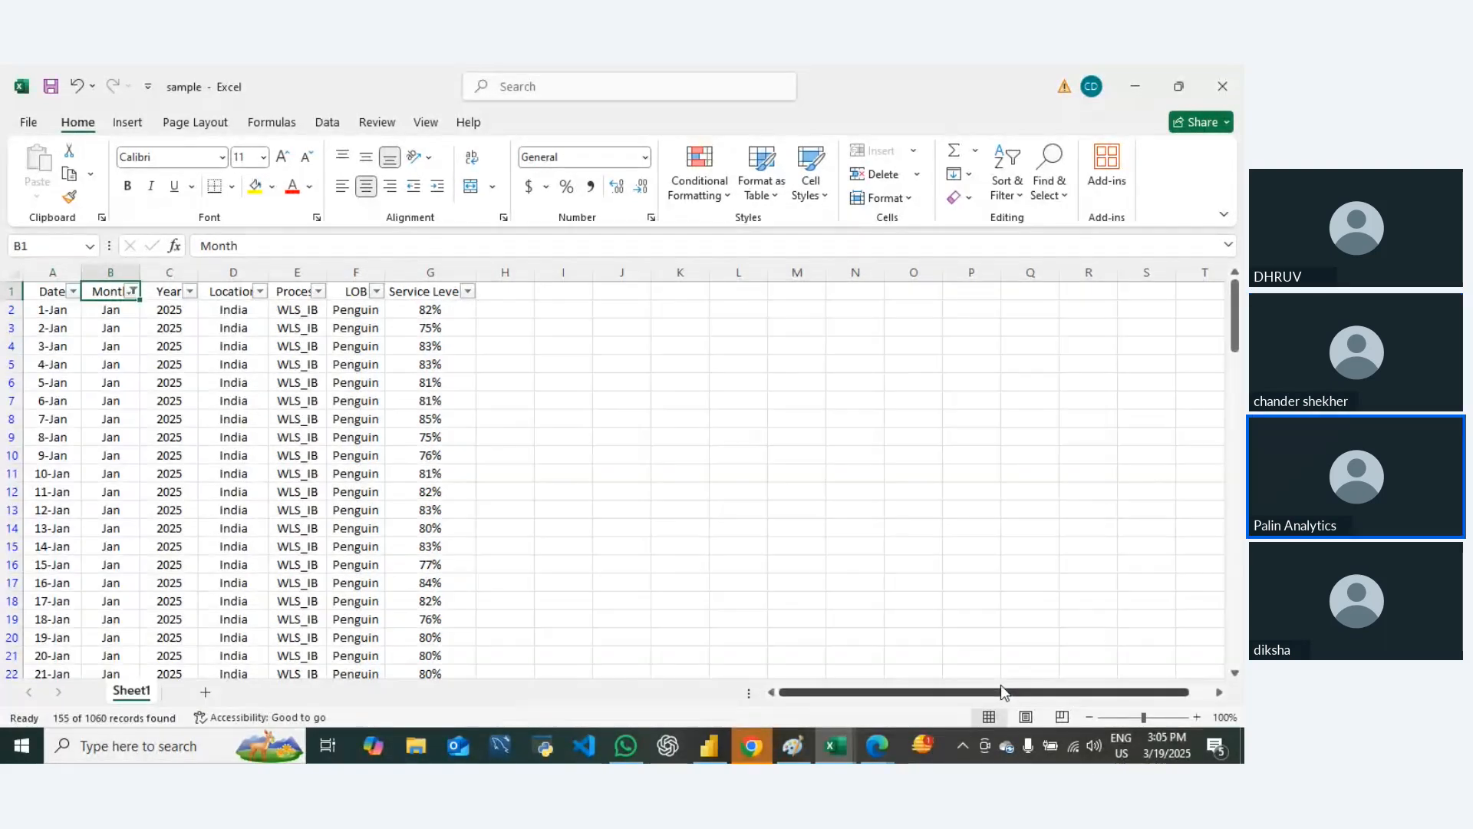
Step: Remove the filters from the header row so the whole table is shown
{"action": "key", "text": "alt+d"}
{"action": "key", "text": "f"}
{"action": "key", "text": "f"}
{"action": "key", "text": "Right"}
{"action": "key", "text": "Right"}
{"action": "key", "text": "Down"}
{"action": "key", "text": "Left"}
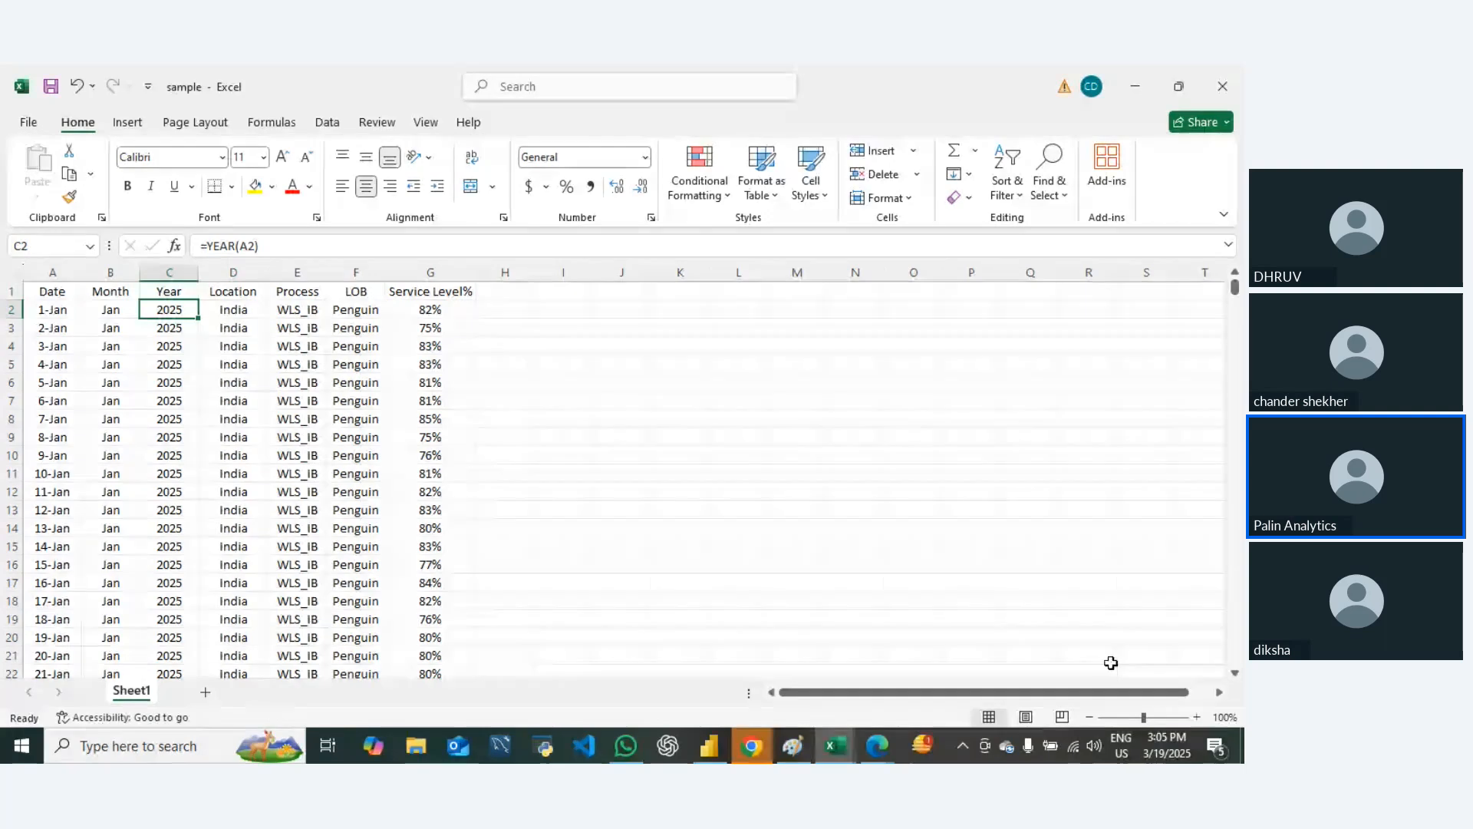
Step: Read through the unfiltered rows down to the last record, comparing which location belongs to each month
{"action": "scroll", "coordinate": [175, 601], "scroll_direction": "down", "scroll_amount": 6}
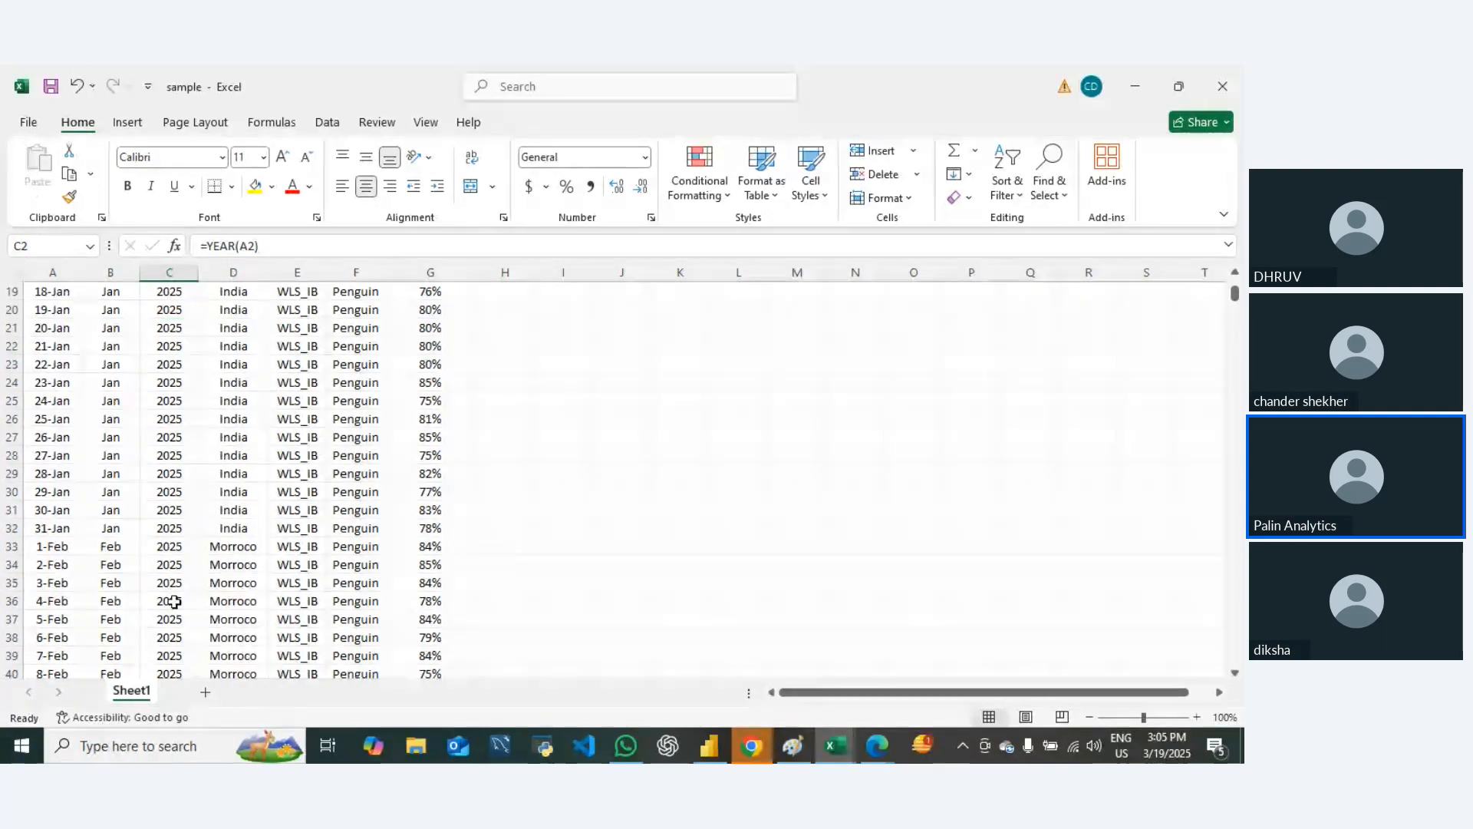
{"action": "scroll", "coordinate": [184, 595], "scroll_direction": "down", "scroll_amount": 7}
{"action": "scroll", "coordinate": [204, 585], "scroll_direction": "up", "scroll_amount": 6}
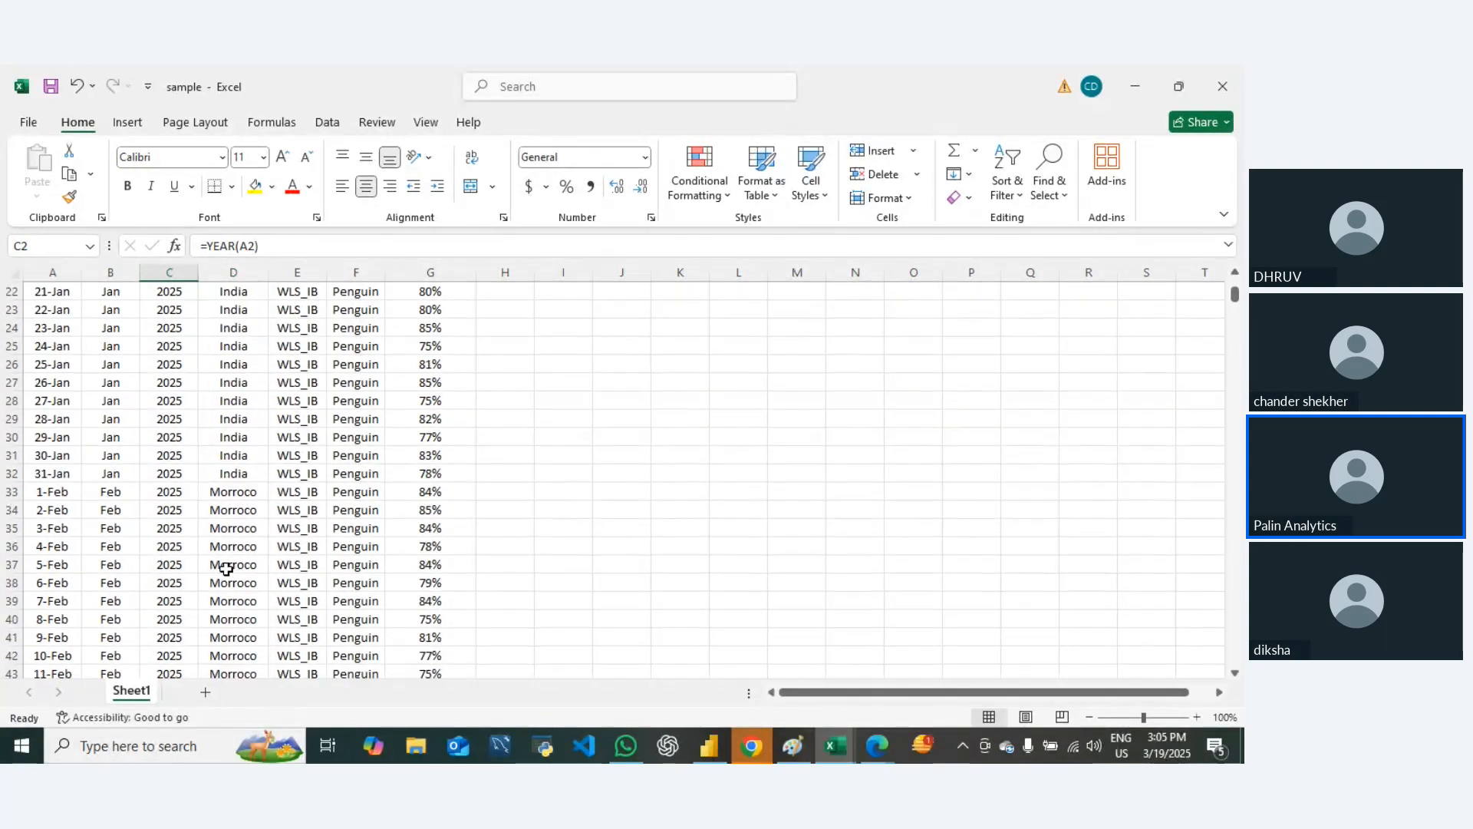
{"action": "scroll", "coordinate": [227, 568], "scroll_direction": "down", "scroll_amount": 20}
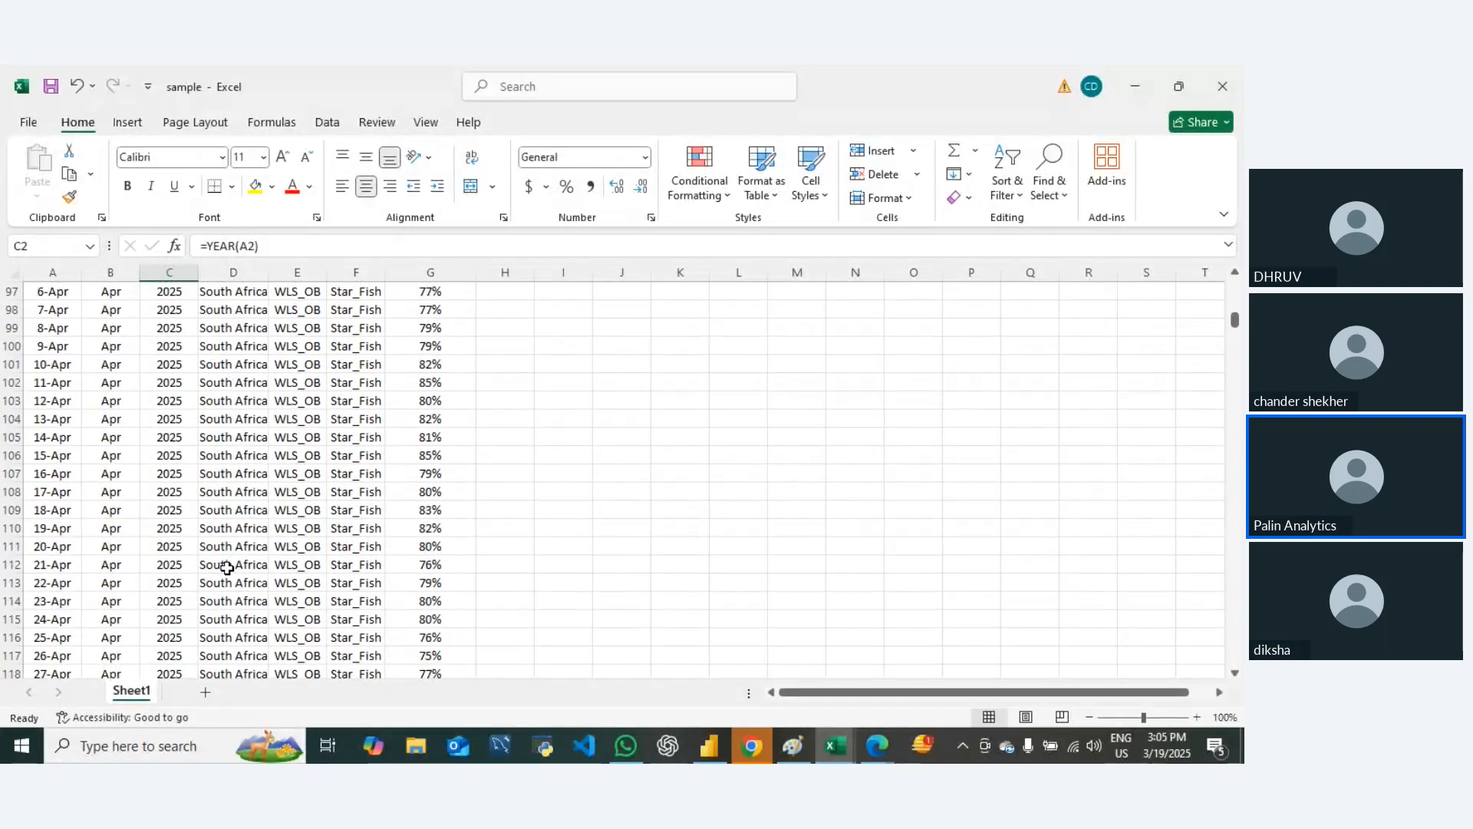
{"action": "scroll", "coordinate": [226, 568], "scroll_direction": "down", "scroll_amount": 9}
{"action": "scroll", "coordinate": [231, 562], "scroll_direction": "up", "scroll_amount": 9}
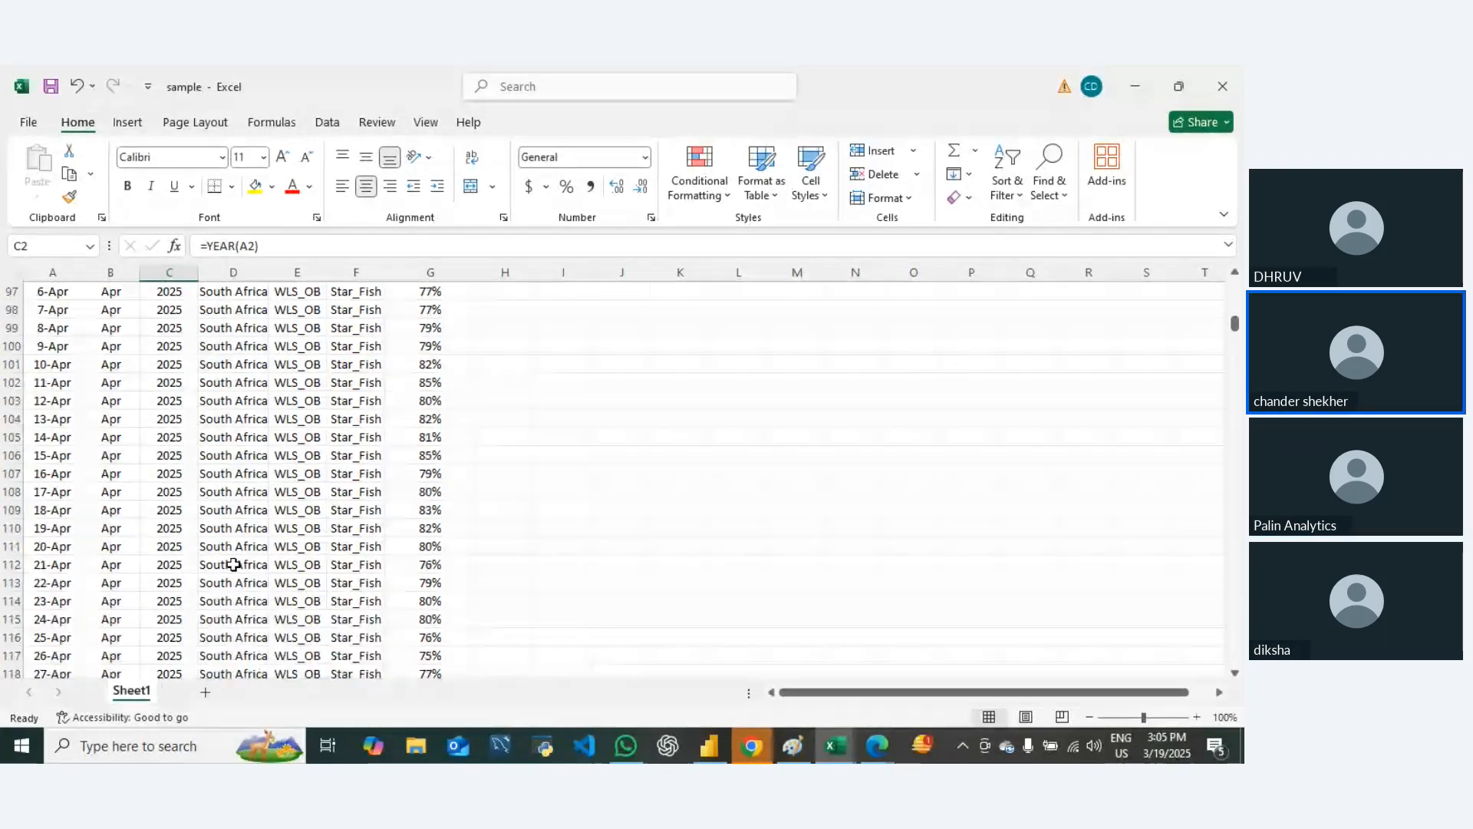
{"action": "scroll", "coordinate": [233, 564], "scroll_direction": "down", "scroll_amount": 20}
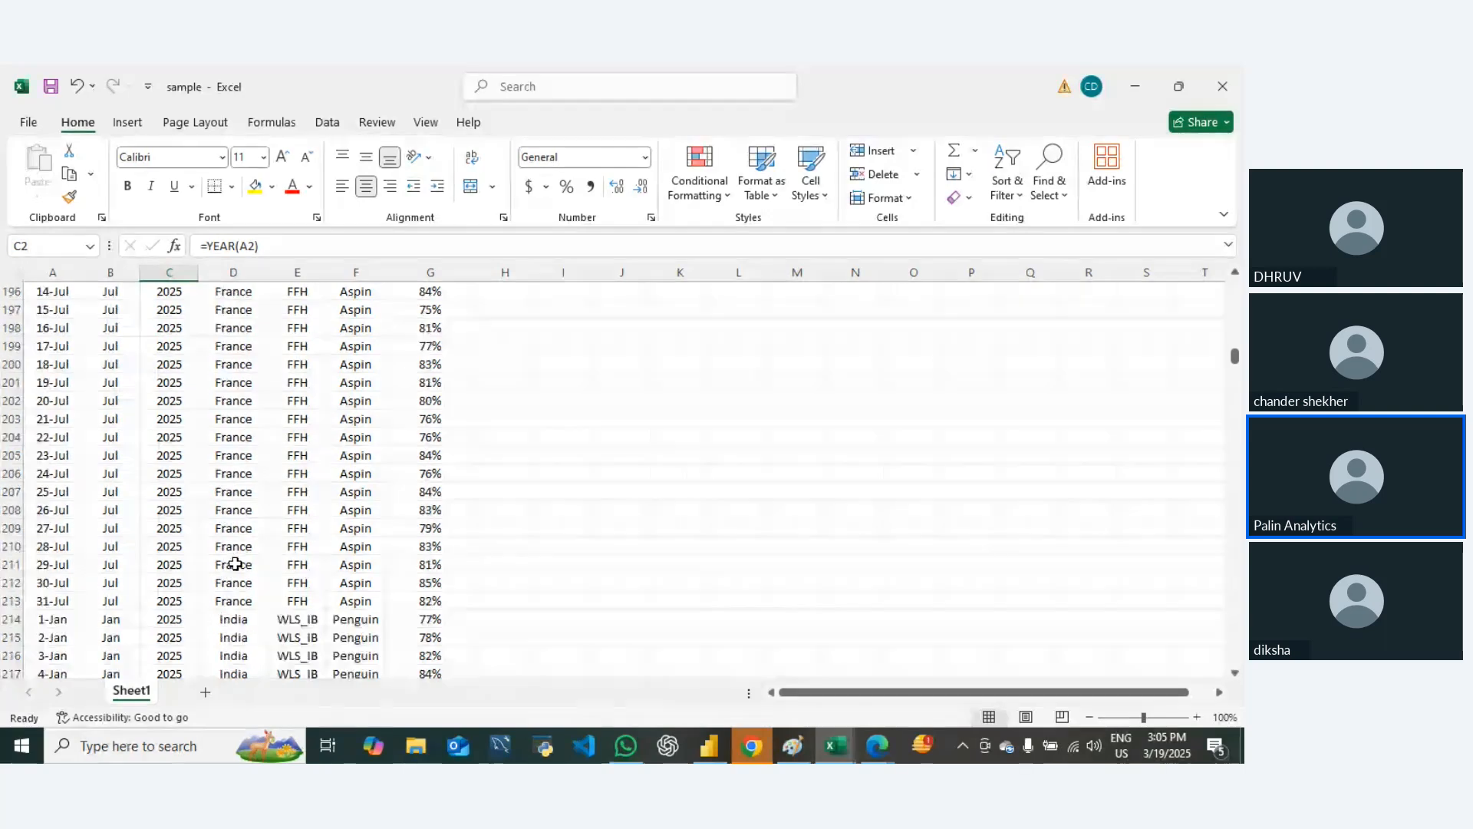
{"action": "scroll", "coordinate": [234, 564], "scroll_direction": "down", "scroll_amount": 20}
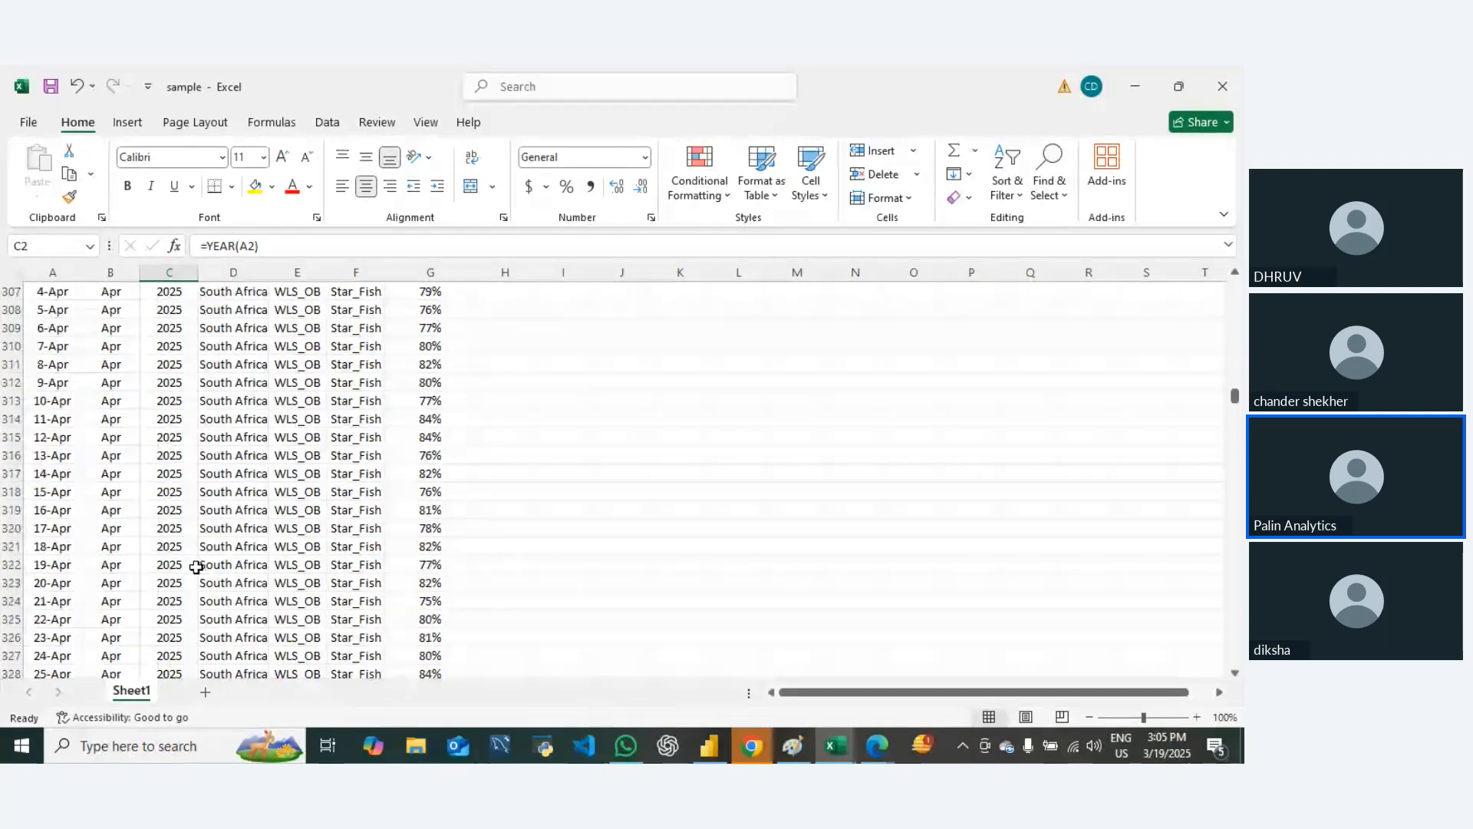
{"action": "left_click", "coordinate": [163, 560]}
{"action": "key", "text": "ctrl+Down"}
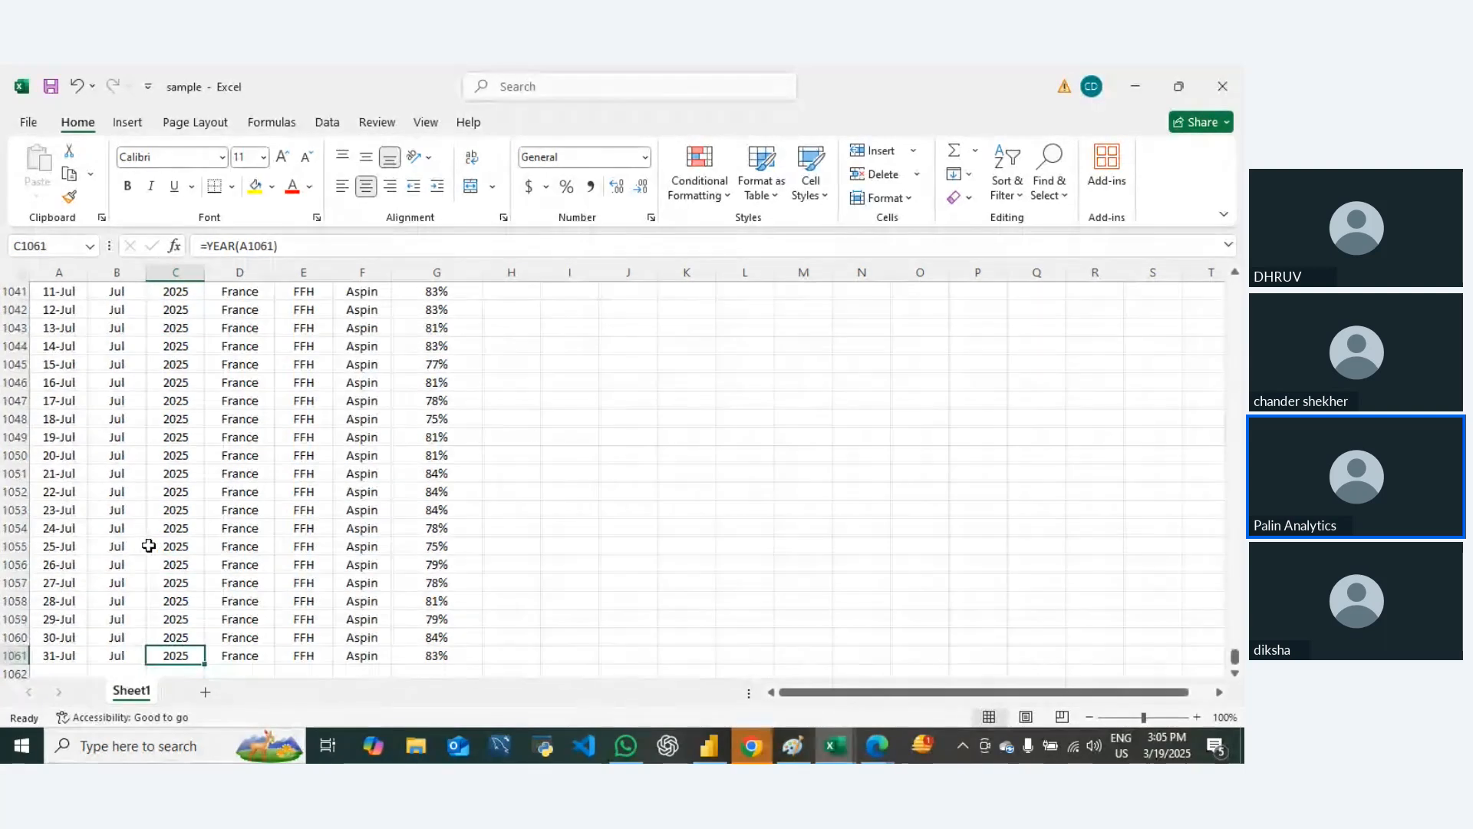
{"action": "key", "text": "ctrl+Left"}
Step: Switch to Power BI and rebuild the Page 2 line chart's X-axis from the Date hierarchy, keeping only the Day level
{"action": "key", "text": "alt+Tab"}
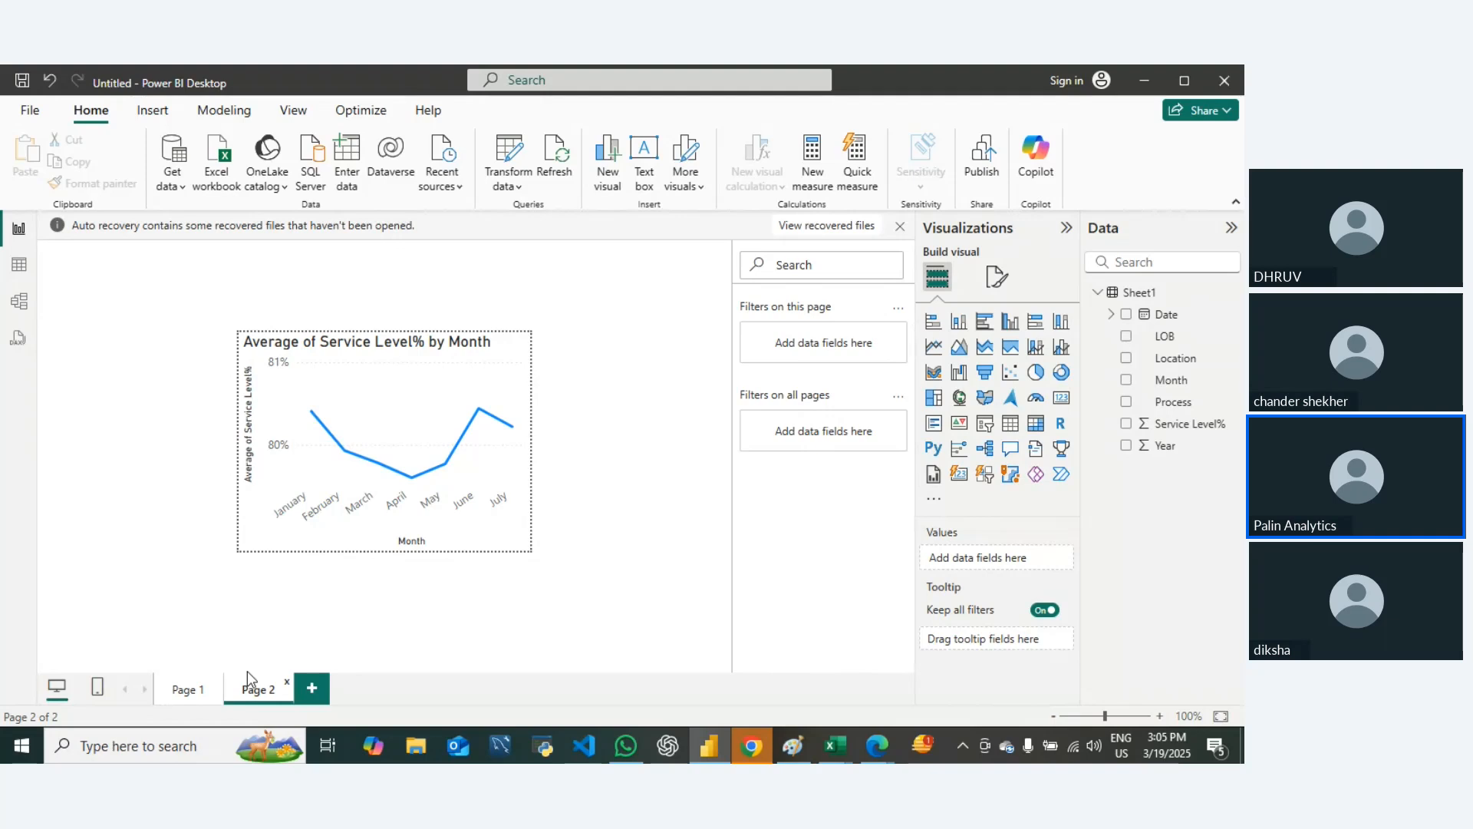
{"action": "left_click", "coordinate": [421, 355]}
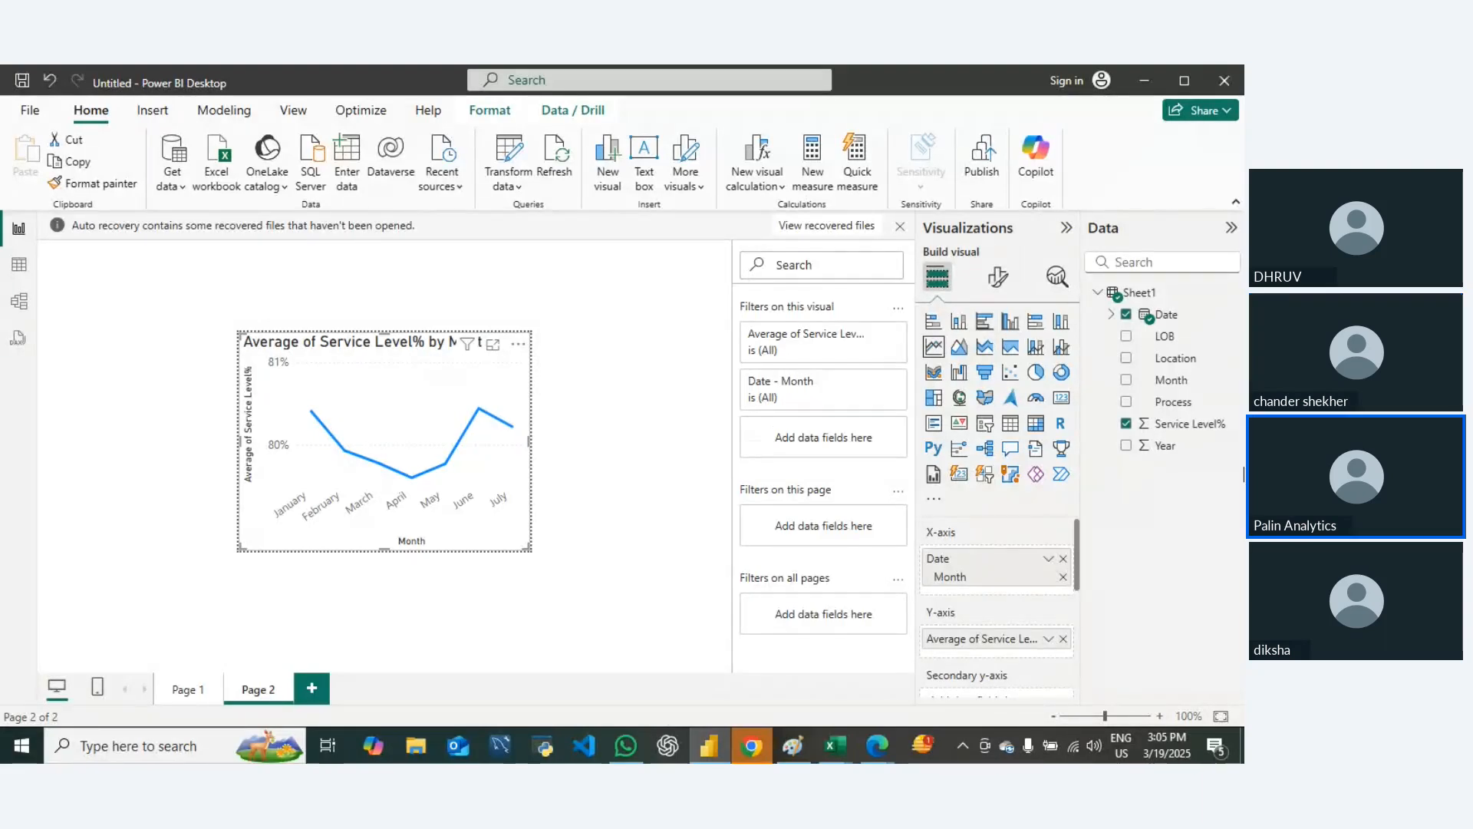
{"action": "left_click", "coordinate": [1129, 316]}
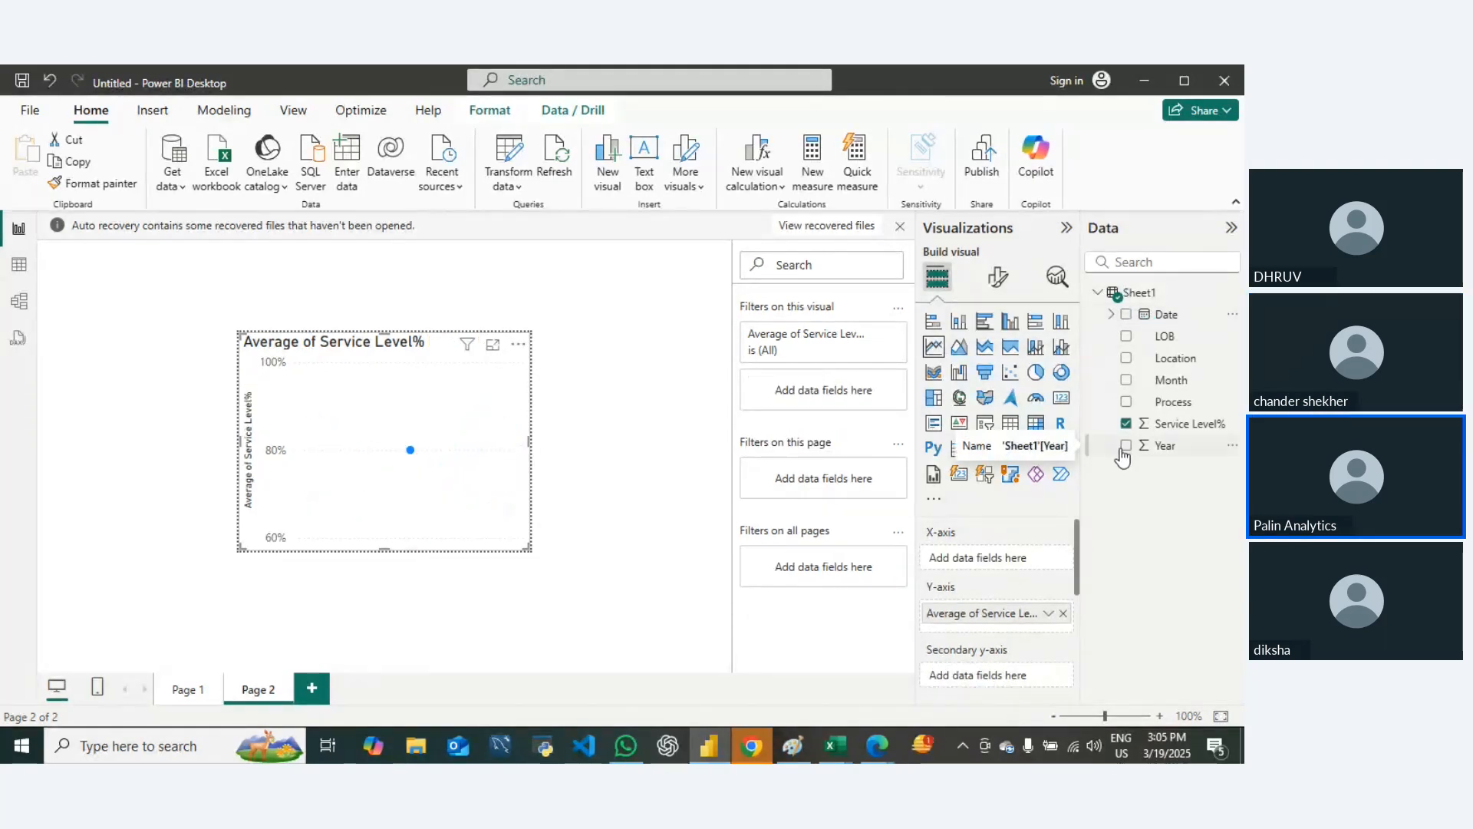
{"action": "left_click_drag", "start_coordinate": [1167, 315], "coordinate": [1016, 553]}
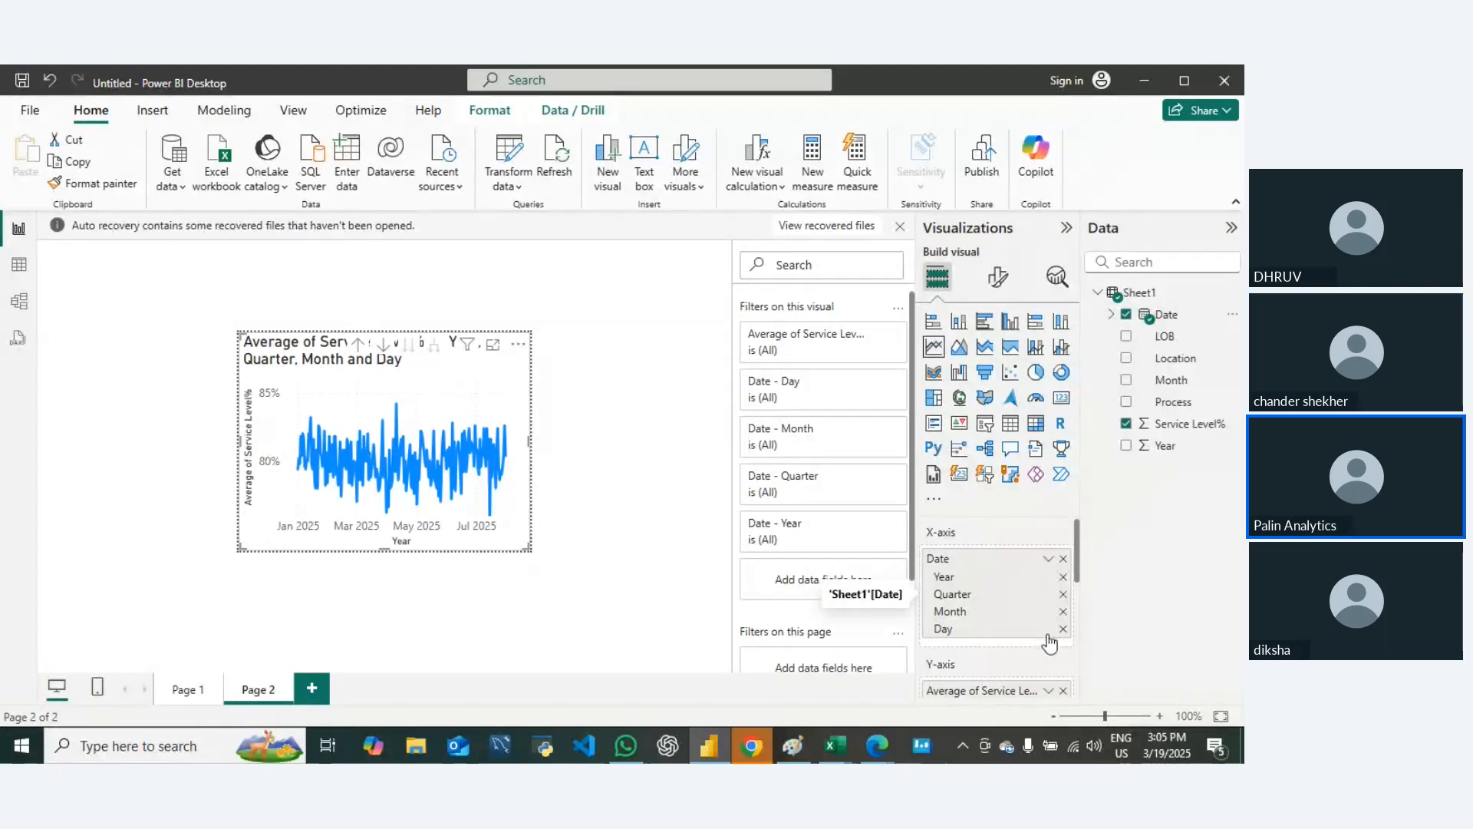
{"action": "left_click", "coordinate": [1063, 576]}
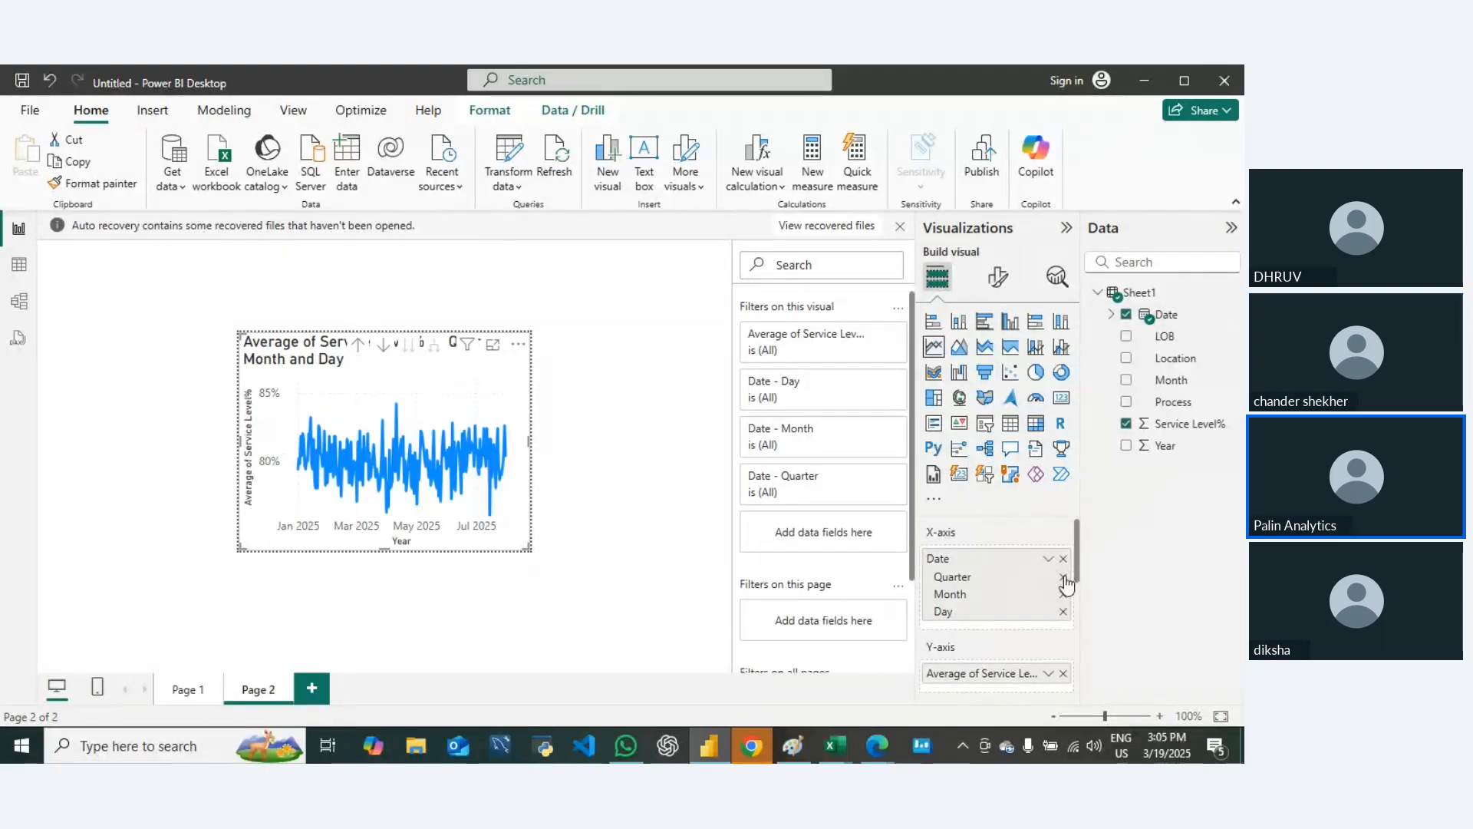
{"action": "left_click", "coordinate": [1064, 578]}
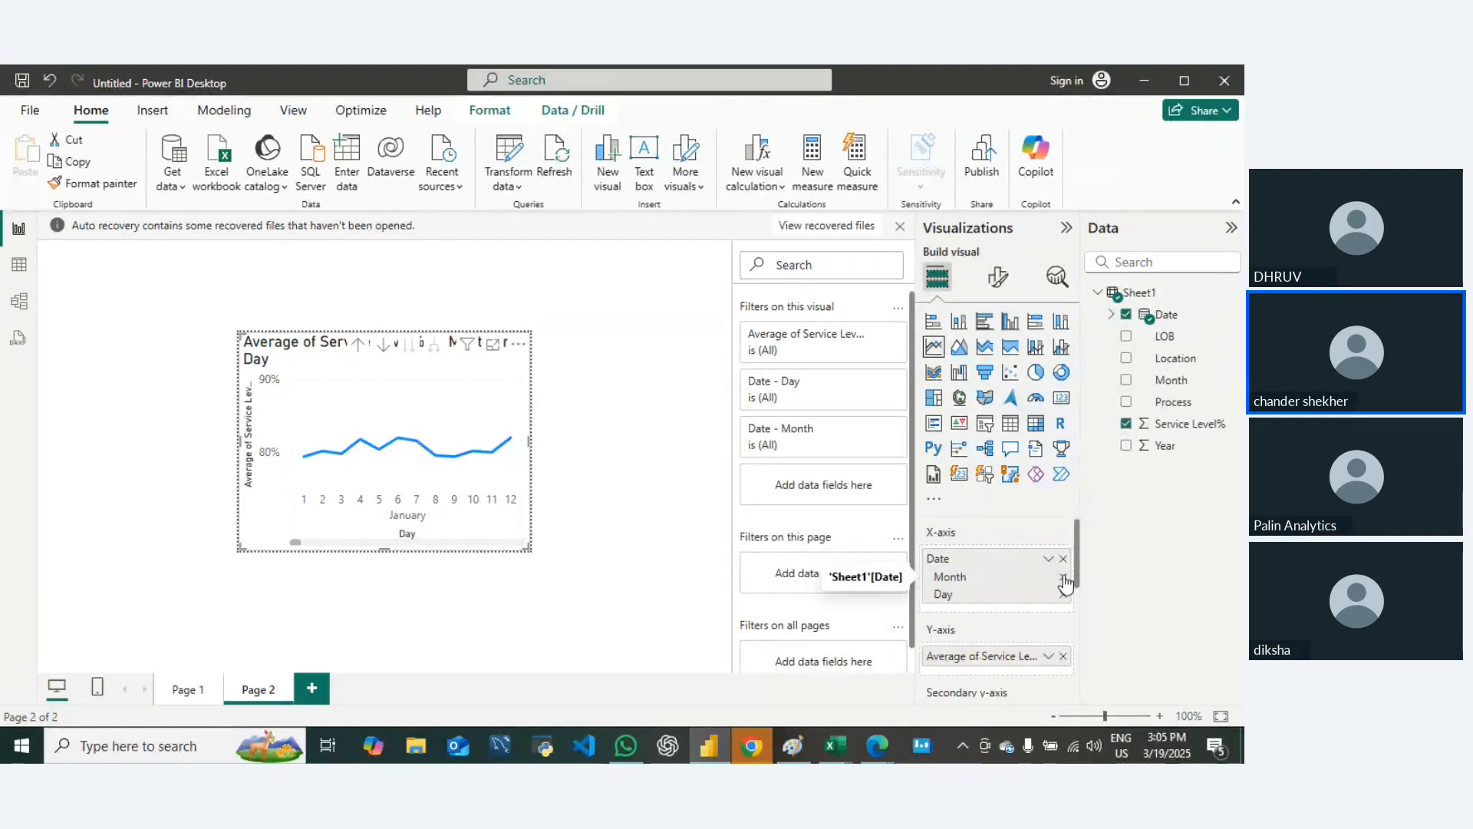
{"action": "left_click", "coordinate": [1062, 577]}
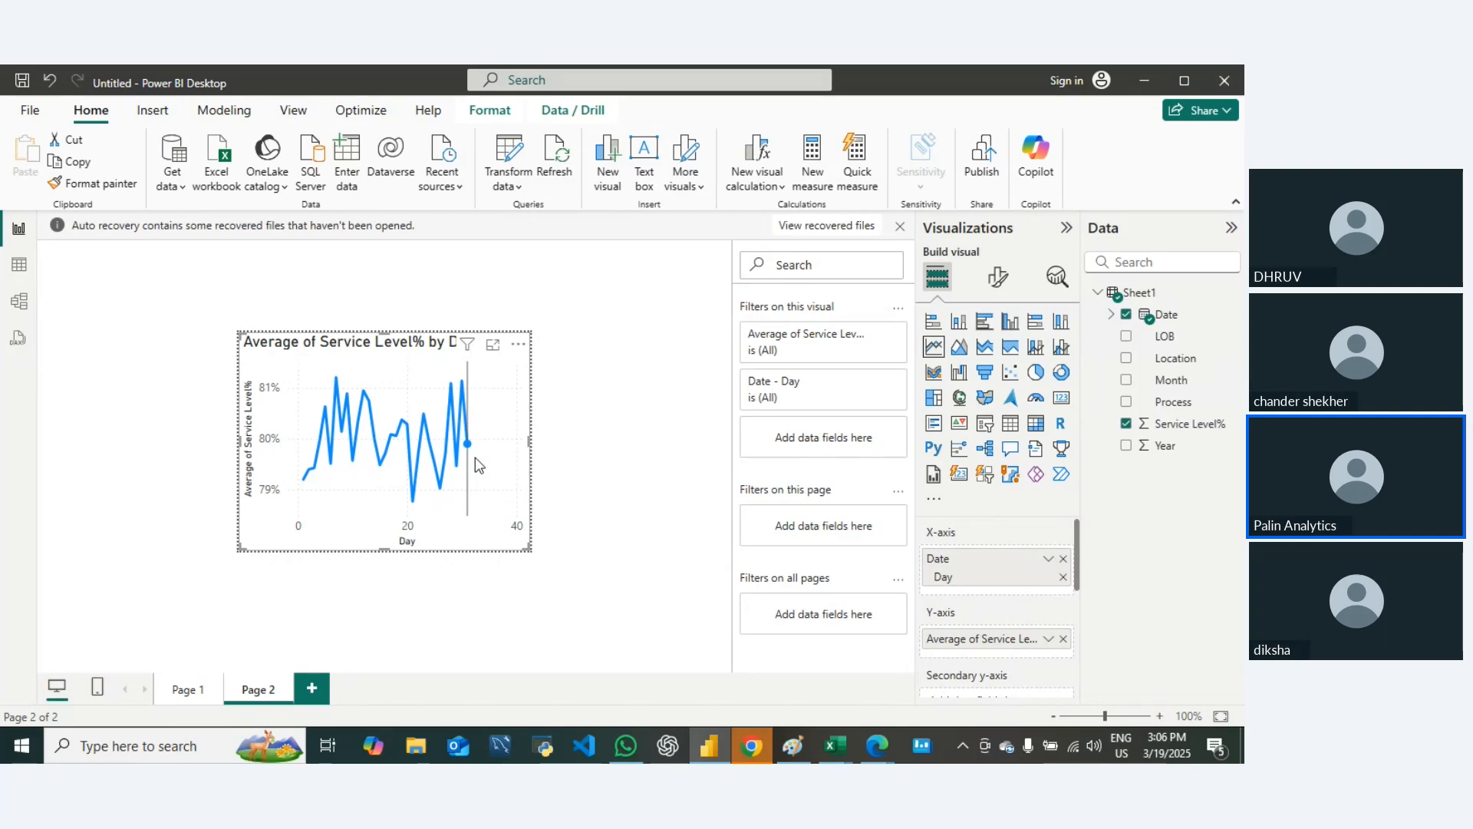
{"action": "scroll", "coordinate": [1001, 649], "scroll_direction": "down", "scroll_amount": 3}
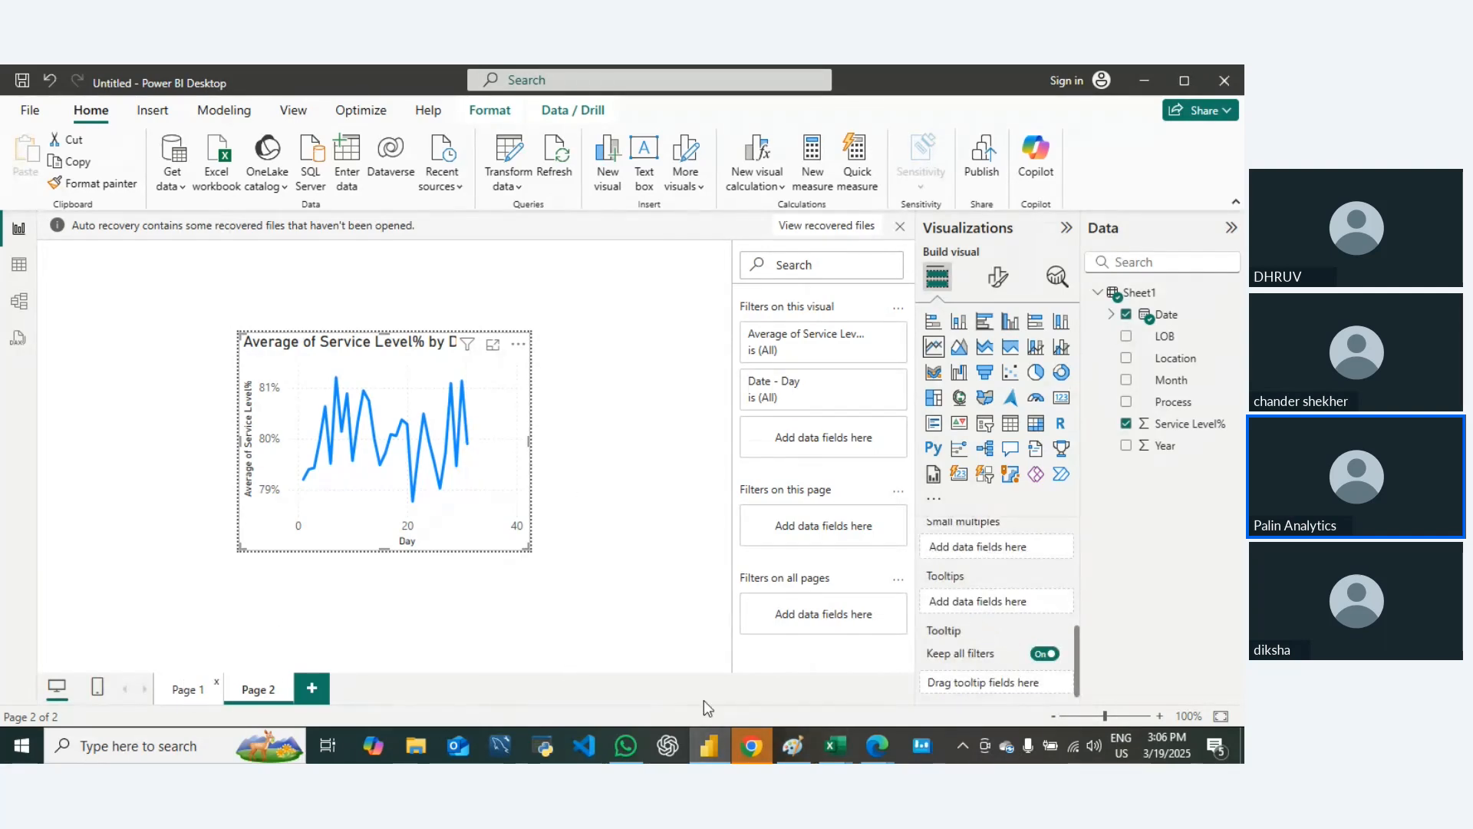
Step: Examine the daily line chart tooltip for several locations in Page 1's column chart
{"action": "left_click", "coordinate": [184, 676]}
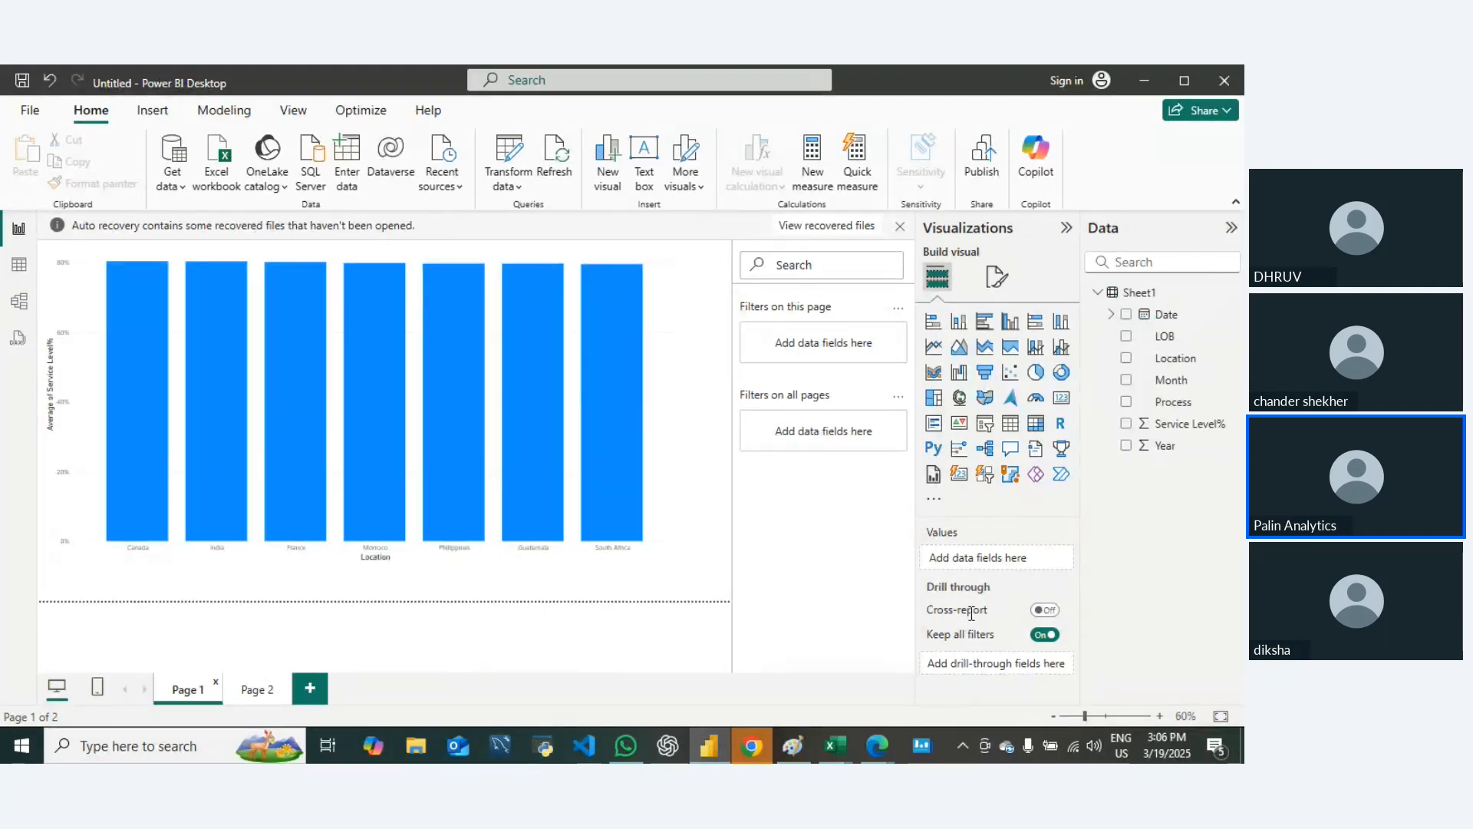
{"action": "left_click", "coordinate": [665, 525]}
{"action": "mouse_move", "coordinate": [623, 491]}
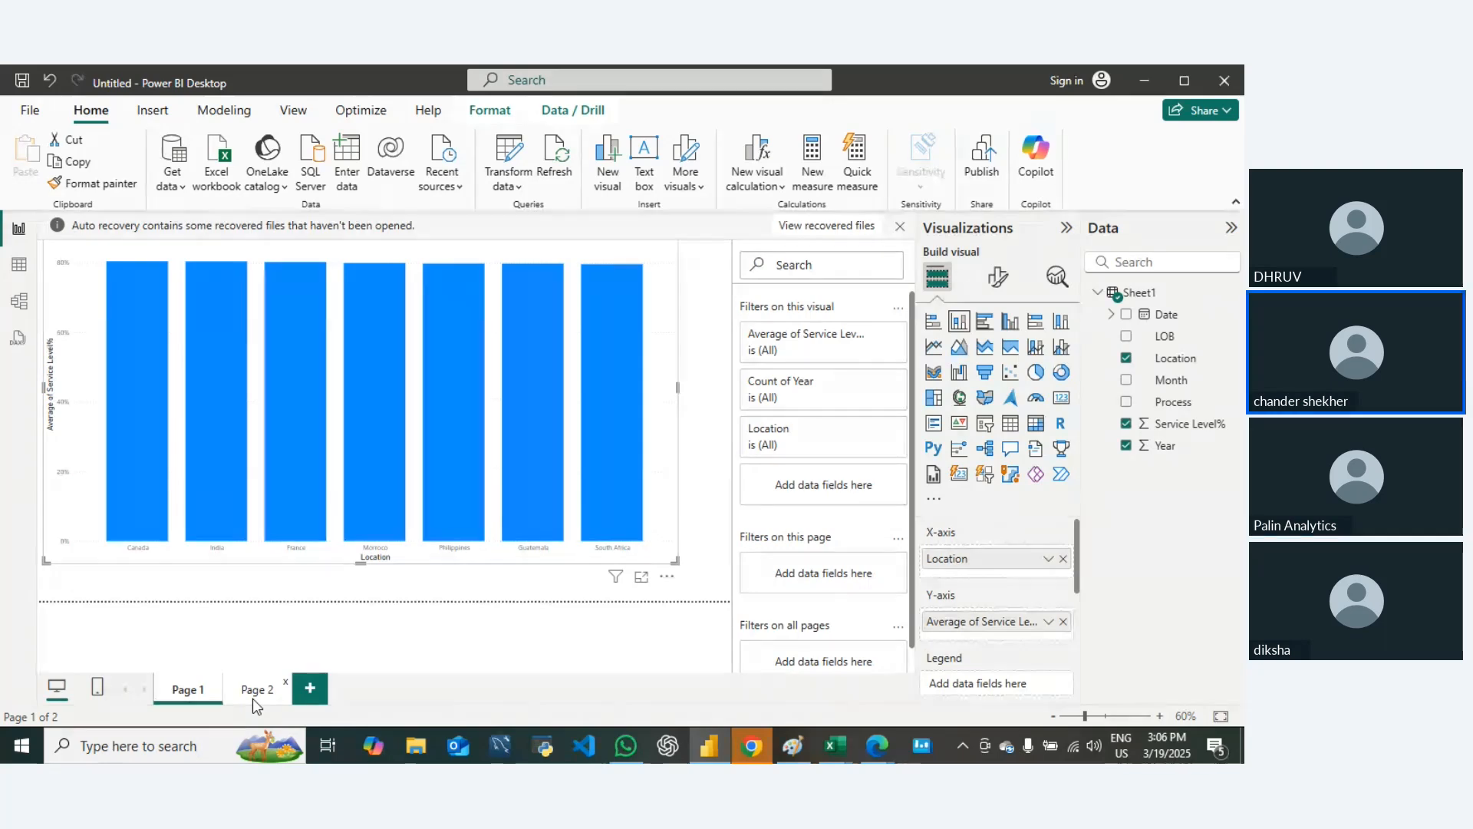
{"action": "mouse_move", "coordinate": [525, 484]}
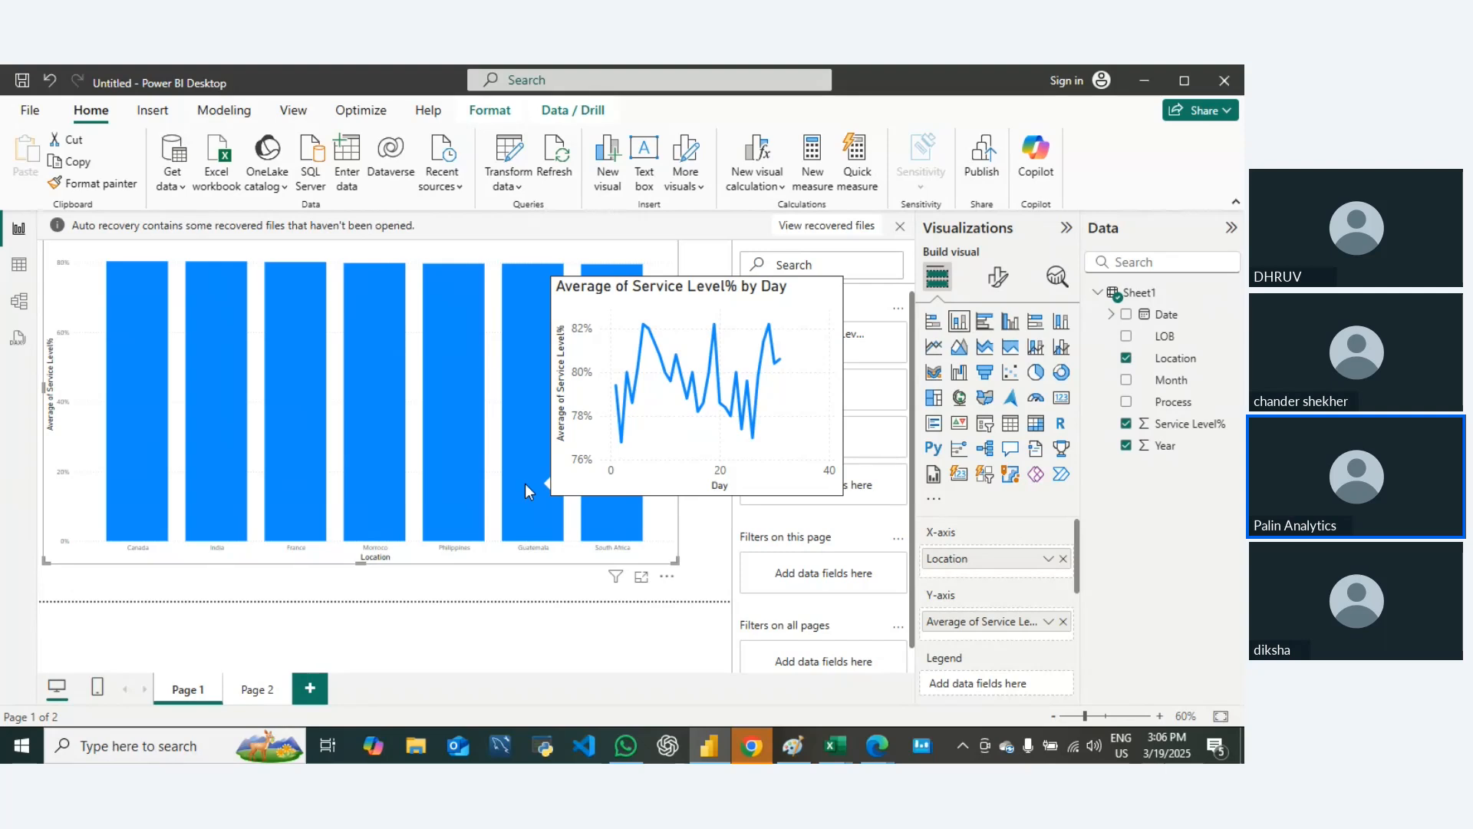
{"action": "mouse_move", "coordinate": [457, 481]}
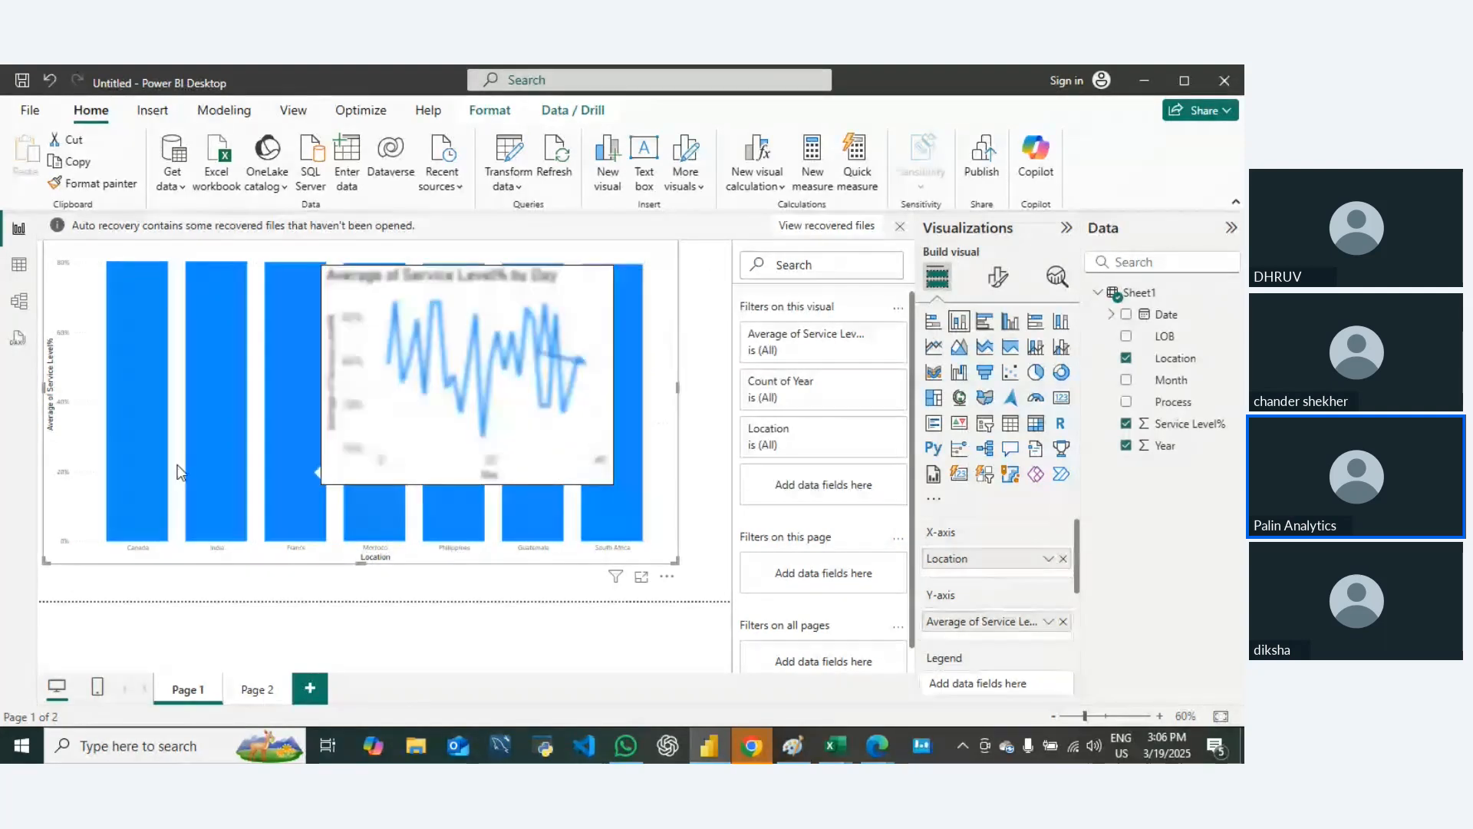
{"action": "mouse_move", "coordinate": [304, 463]}
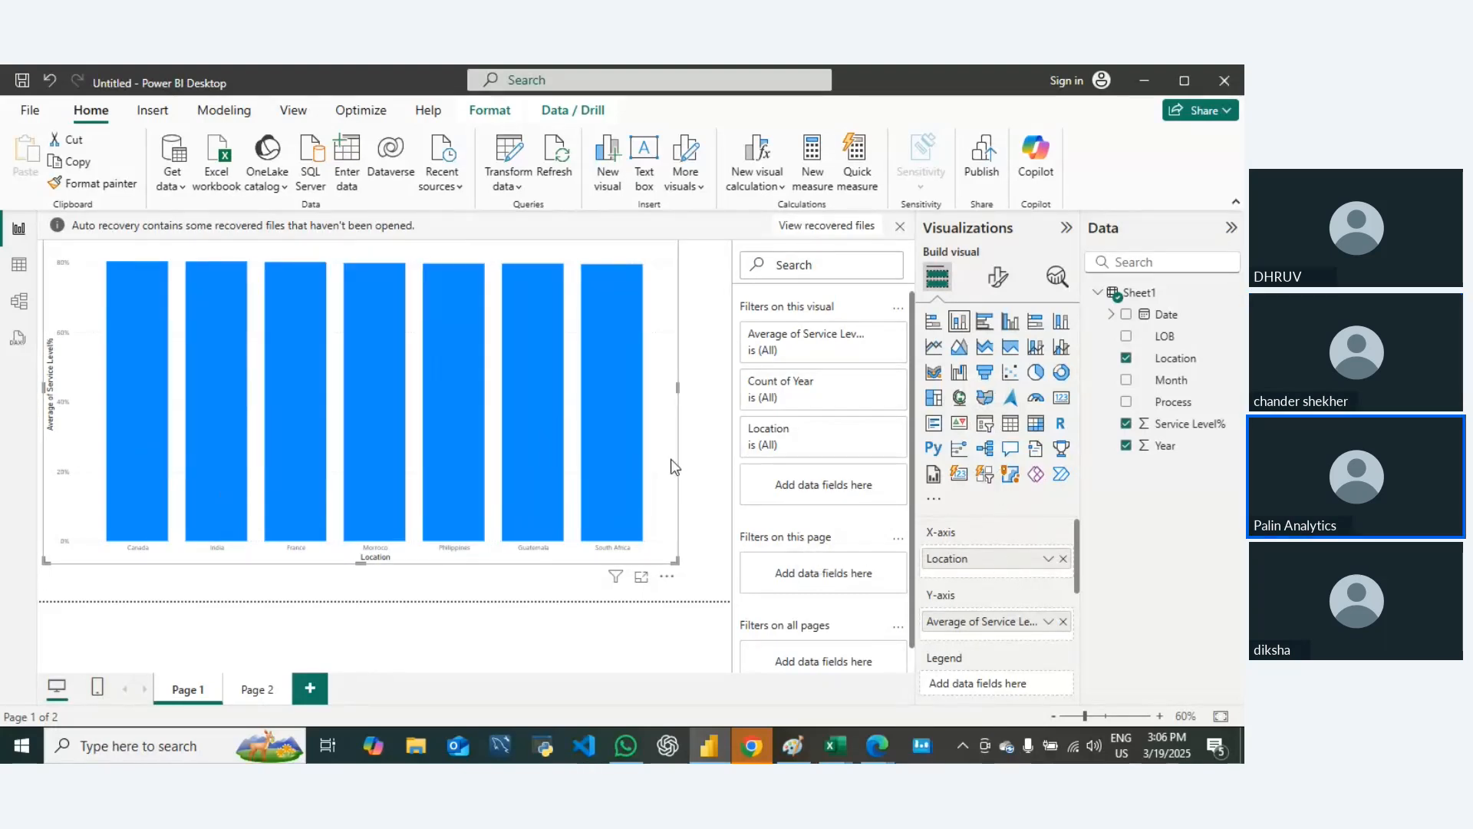
Step: Split the location column chart into small multiples by Month, and replace that field with Process
{"action": "scroll", "coordinate": [996, 608], "scroll_direction": "down", "scroll_amount": 3}
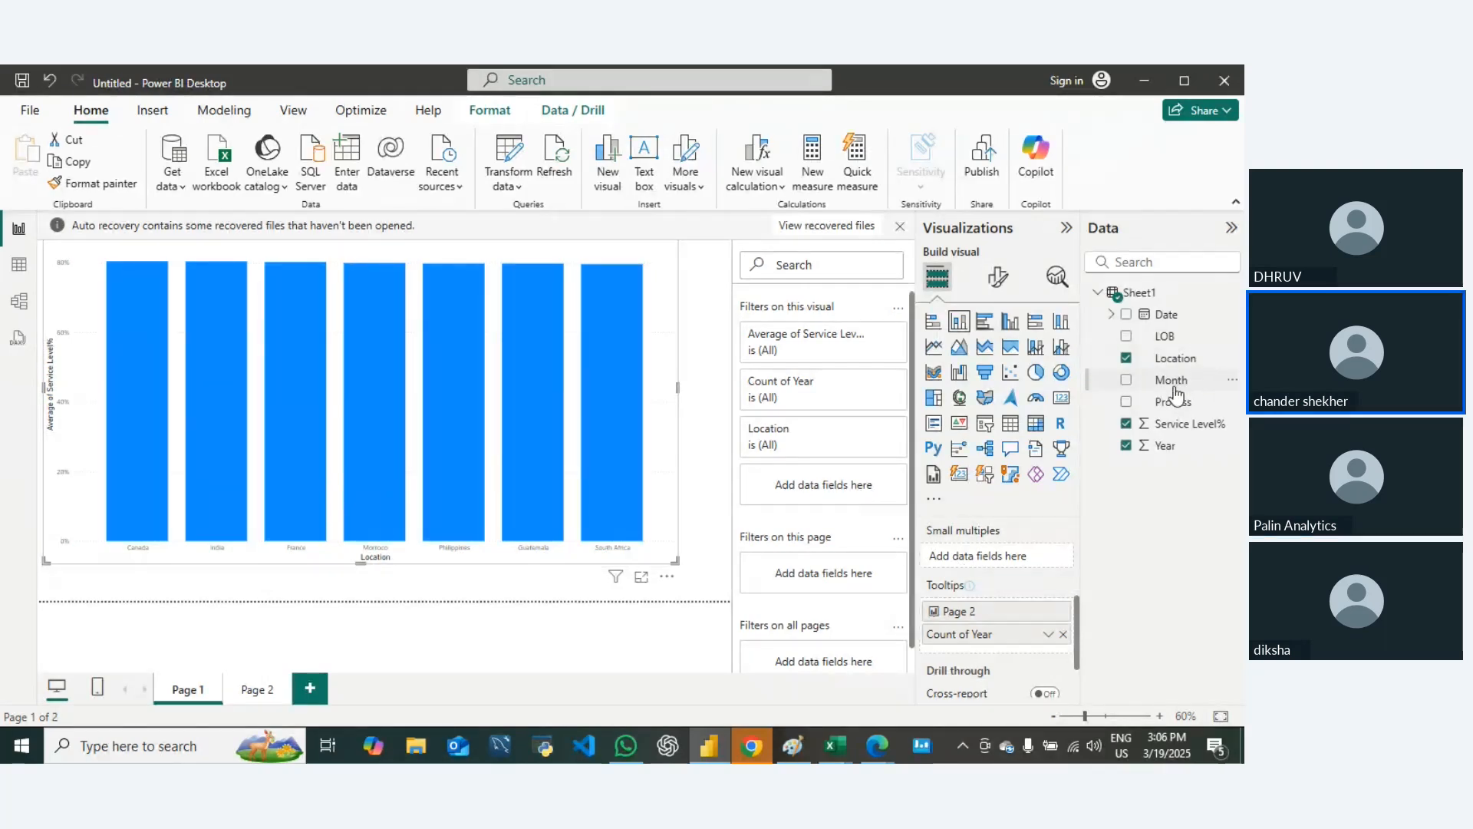
{"action": "left_click_drag", "start_coordinate": [1177, 393], "coordinate": [997, 556]}
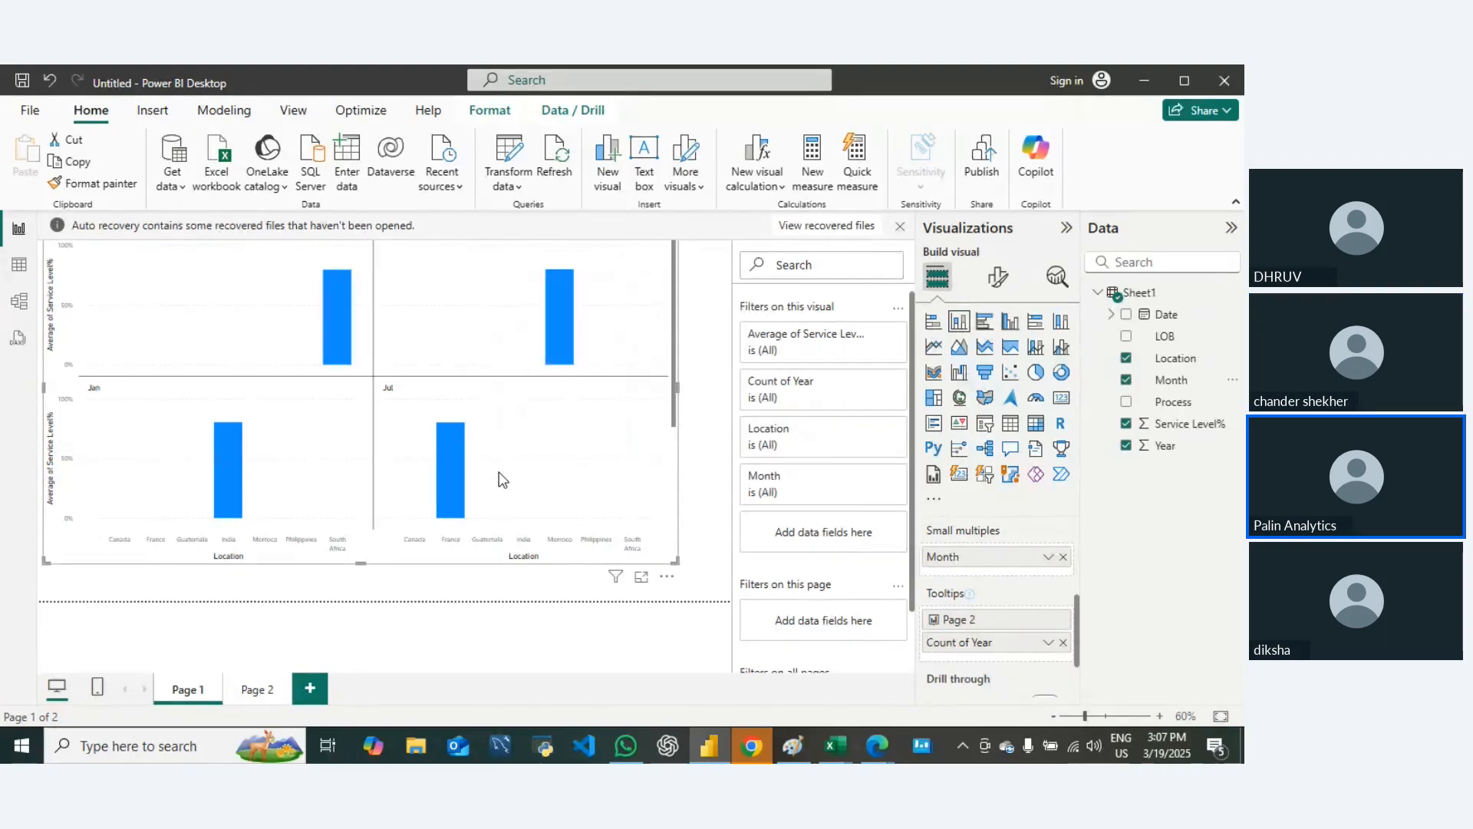
{"action": "left_click", "coordinate": [1172, 380]}
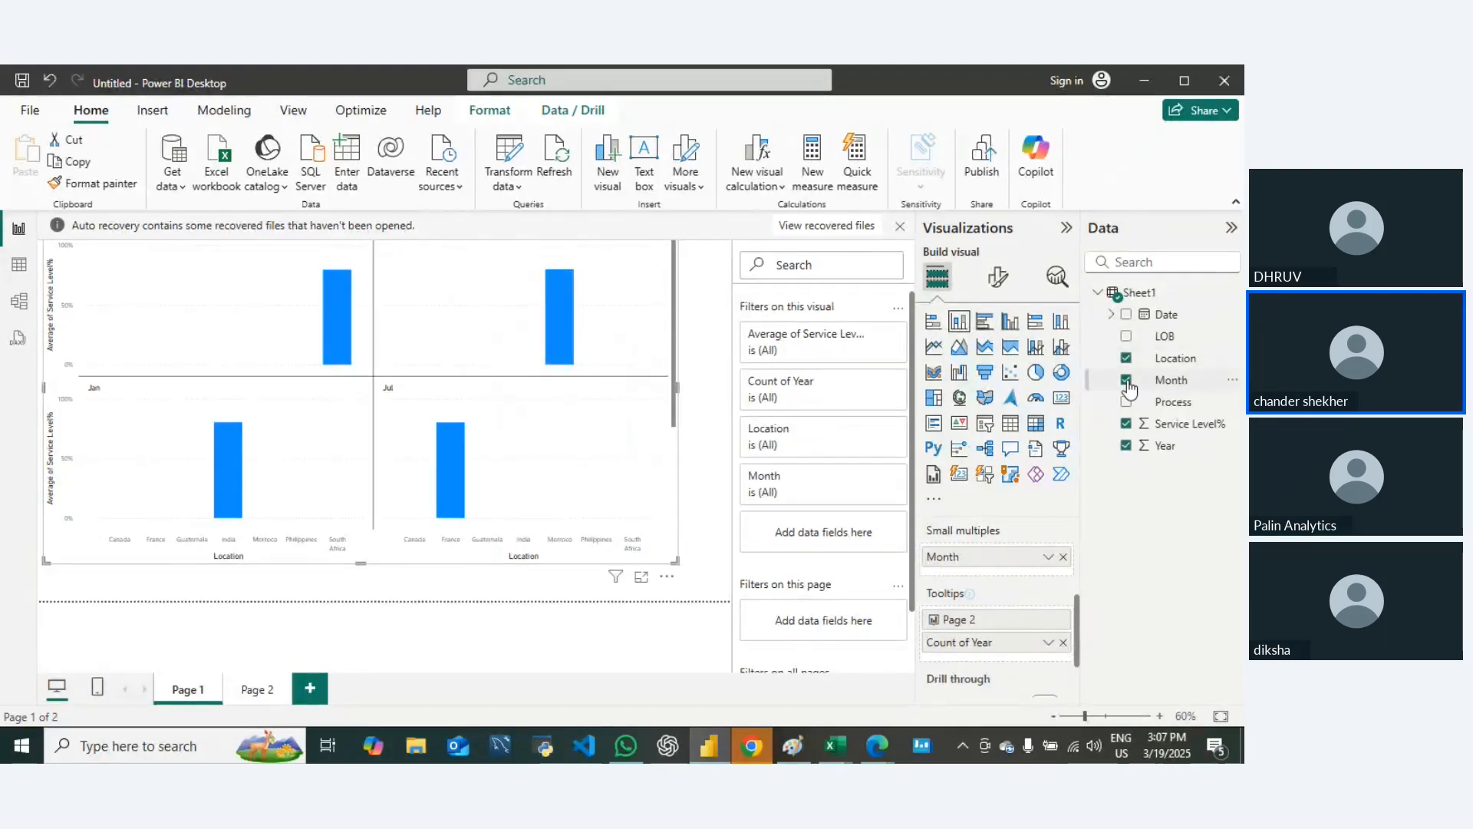
{"action": "left_click_drag", "start_coordinate": [1168, 409], "coordinate": [1013, 557]}
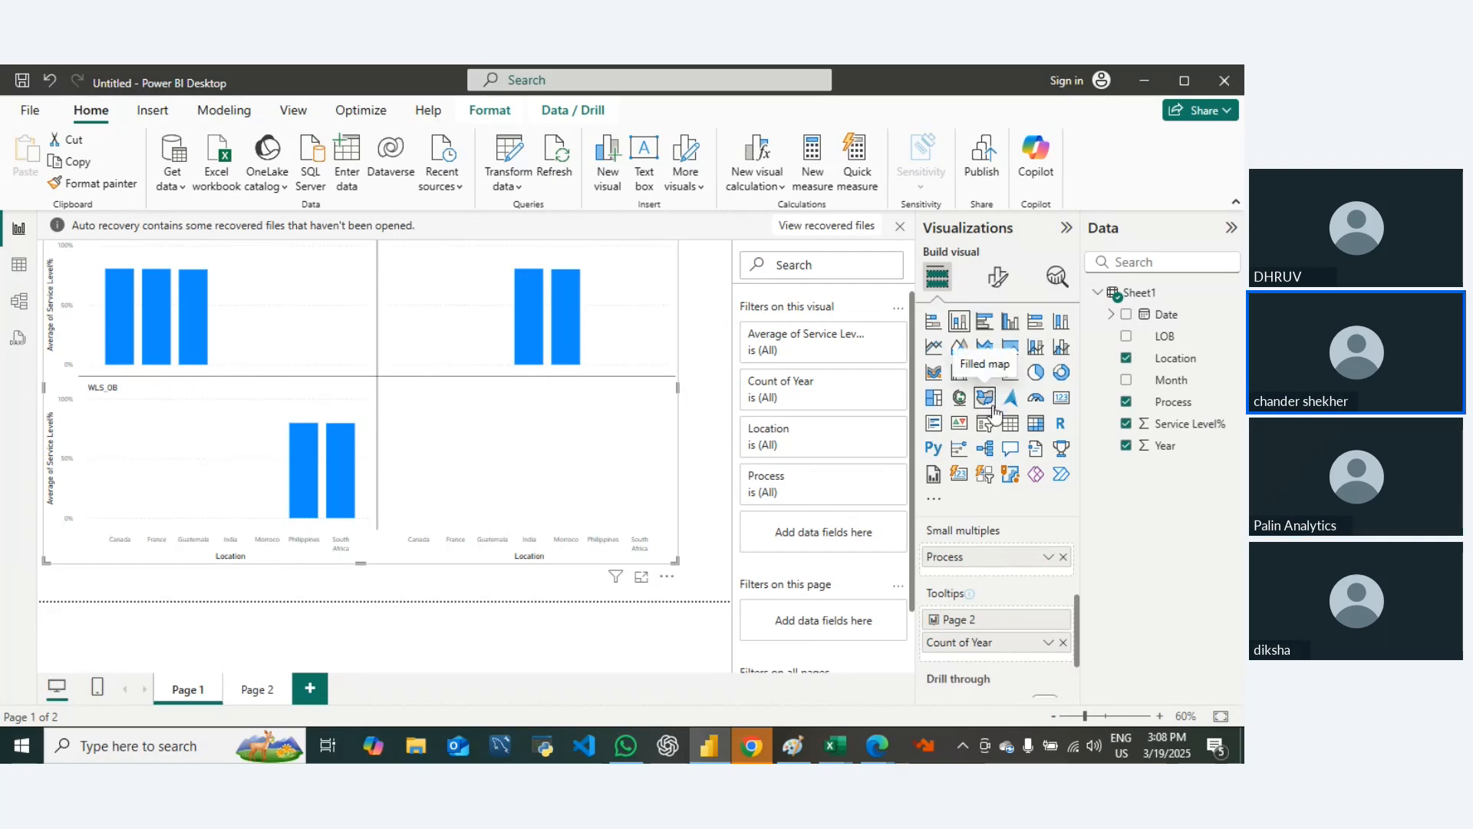
{"action": "left_click_drag", "start_coordinate": [1077, 629], "coordinate": [1078, 625]}
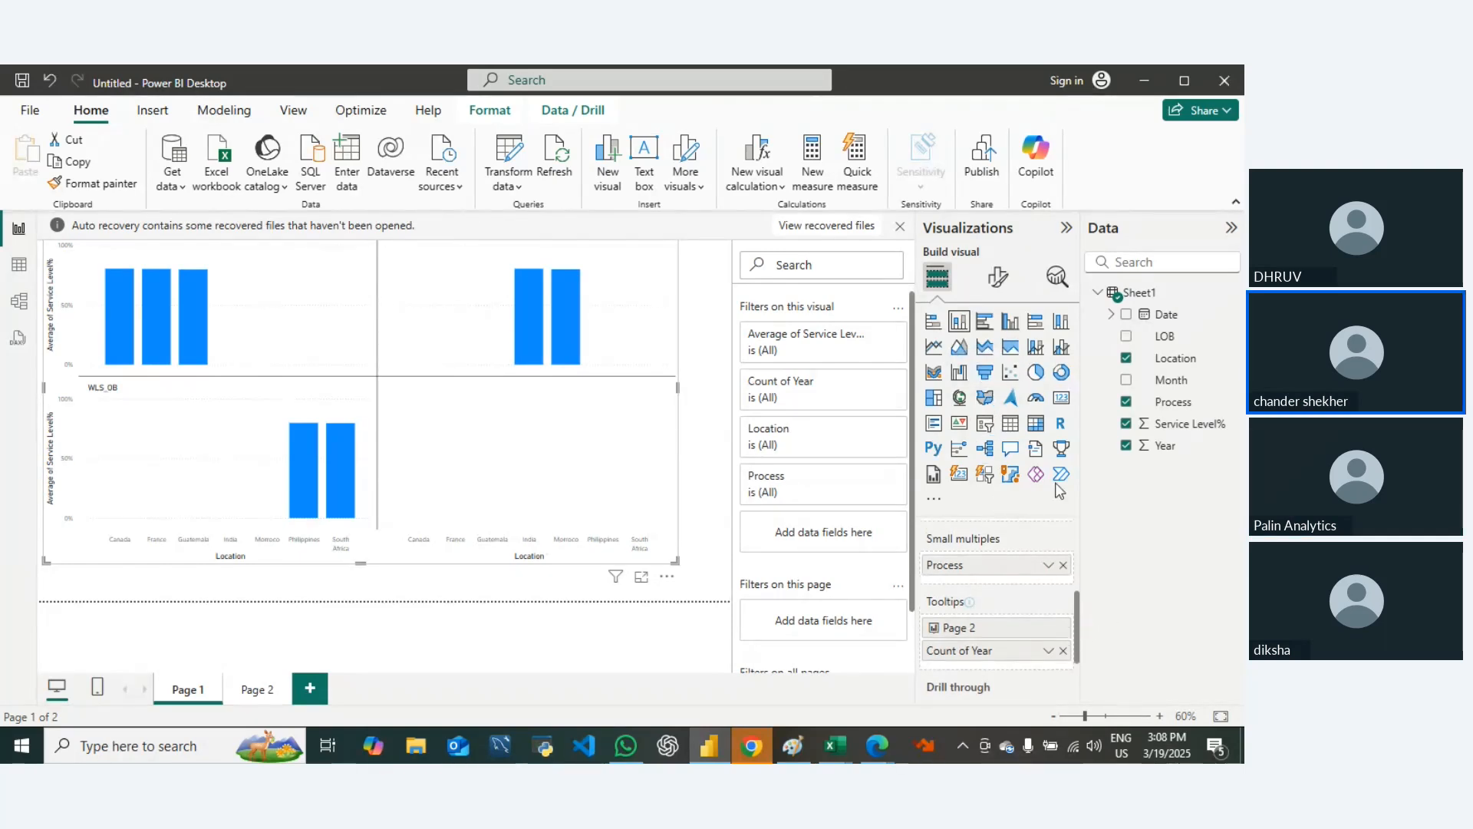
Step: Set the small multiples layout of the column chart to 2 rows and 3 columns
{"action": "left_click", "coordinate": [996, 276]}
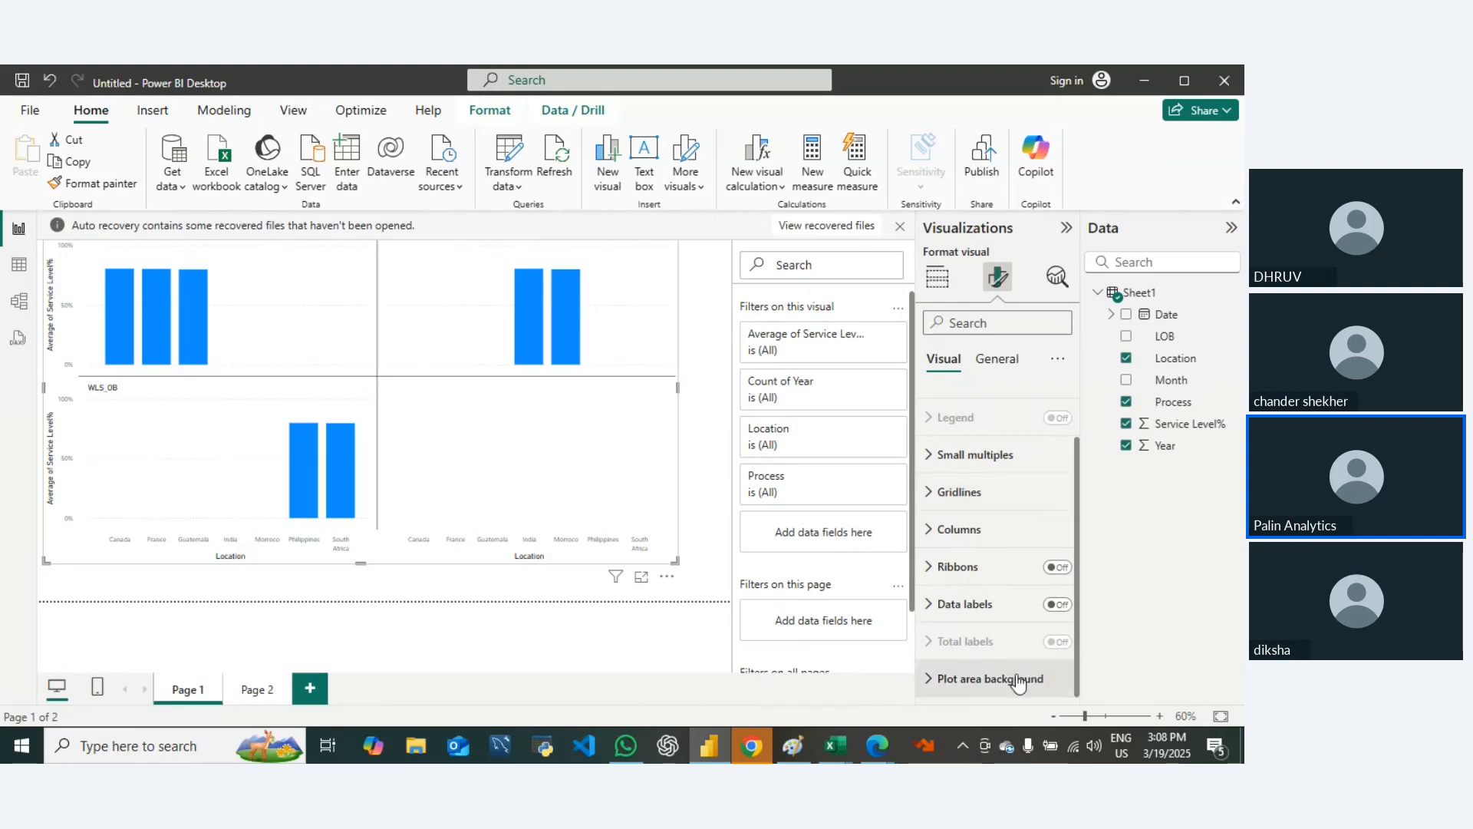
{"action": "left_click", "coordinate": [934, 455]}
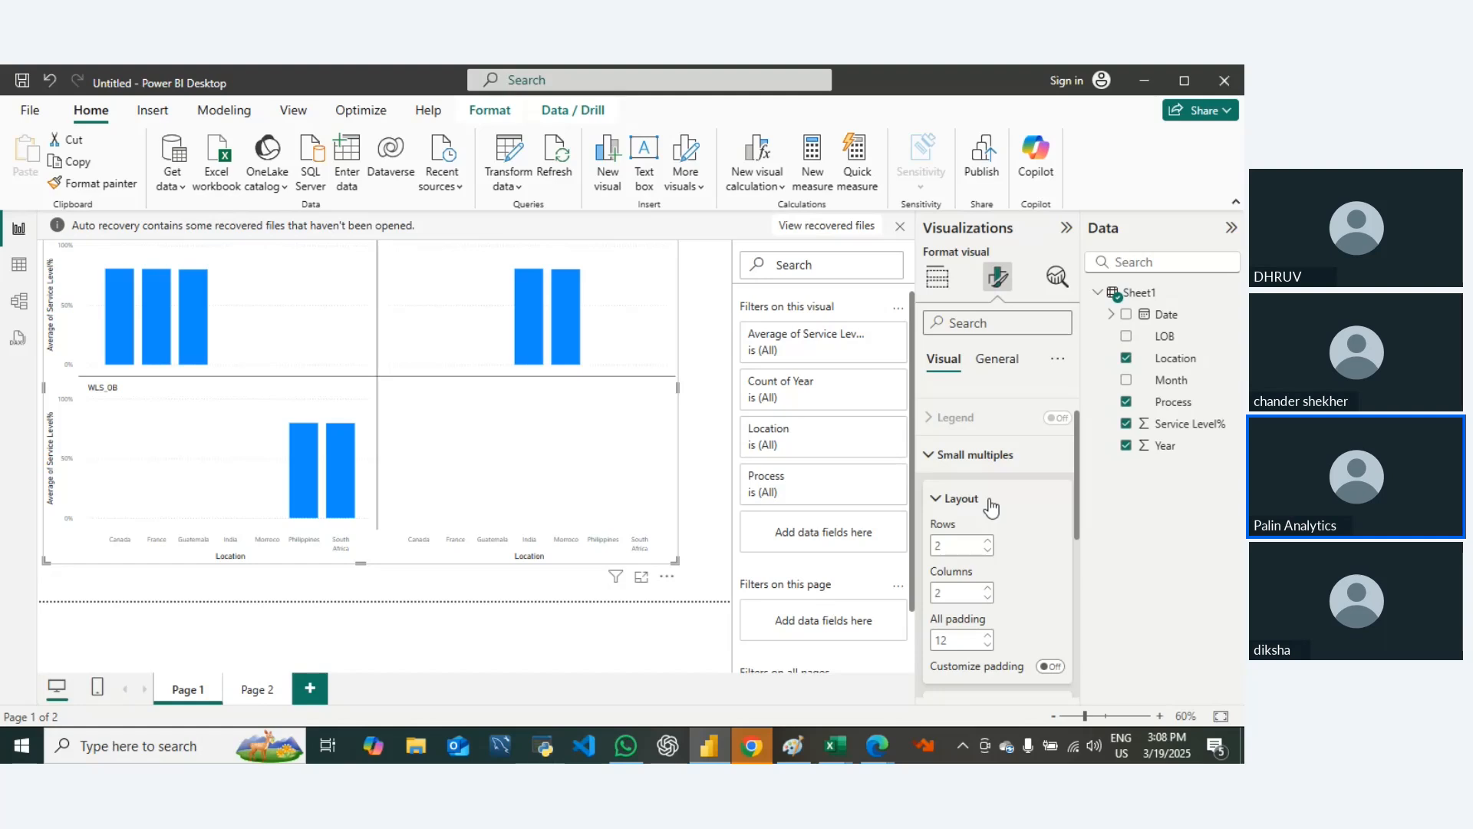
{"action": "left_click", "coordinate": [987, 549]}
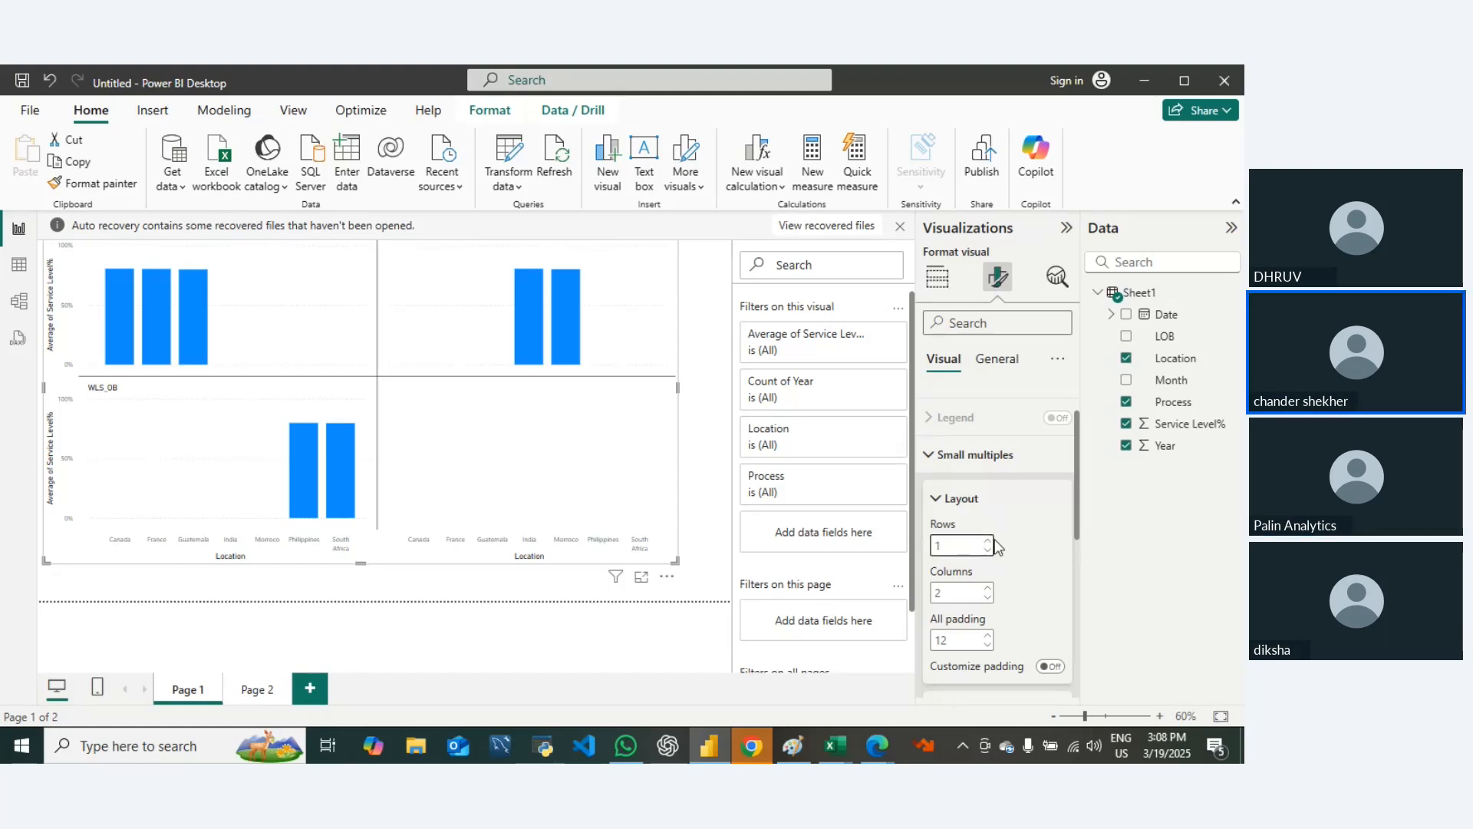
{"action": "left_click", "coordinate": [988, 540]}
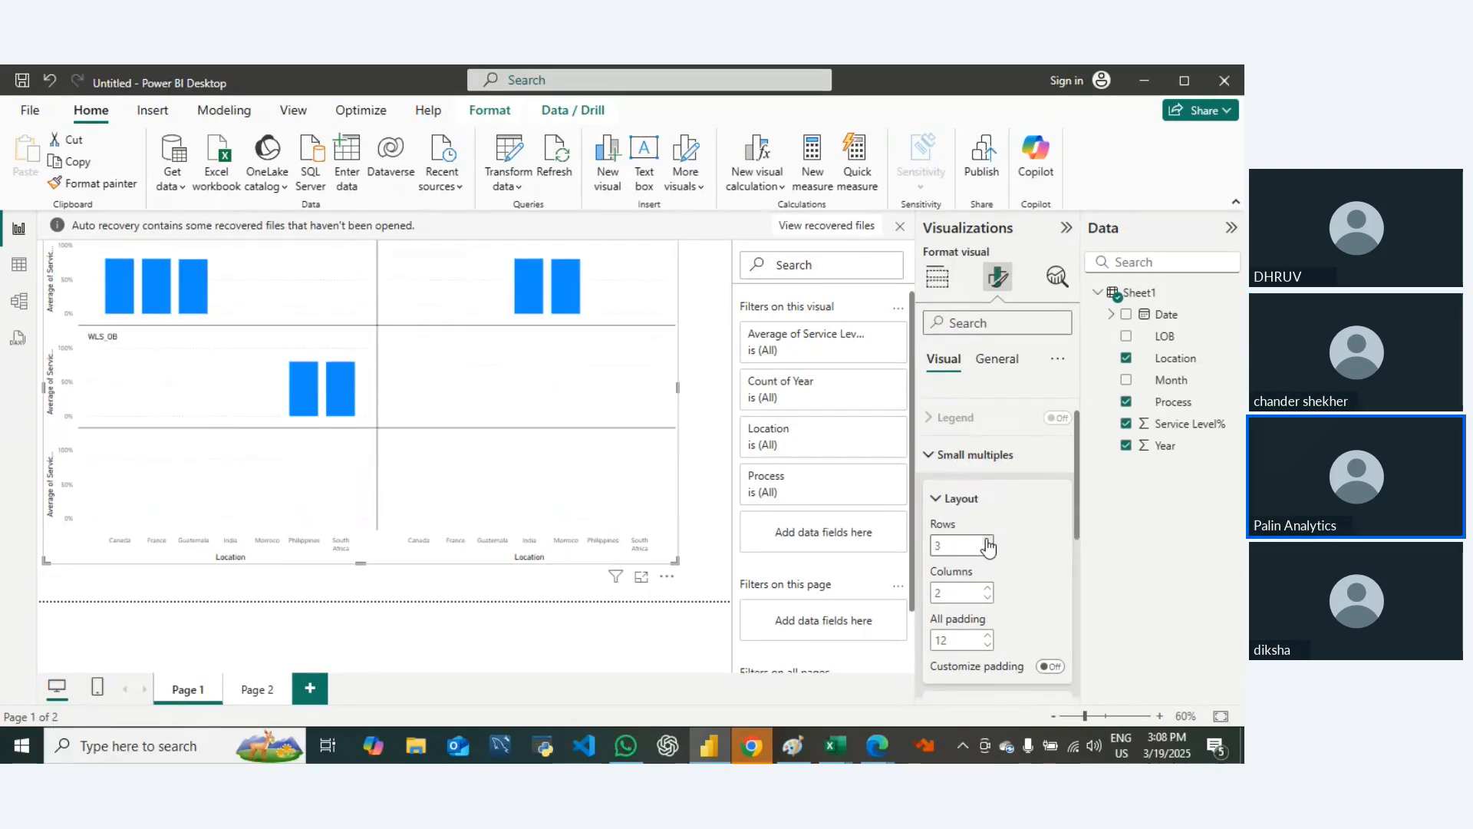
{"action": "left_click", "coordinate": [987, 541]}
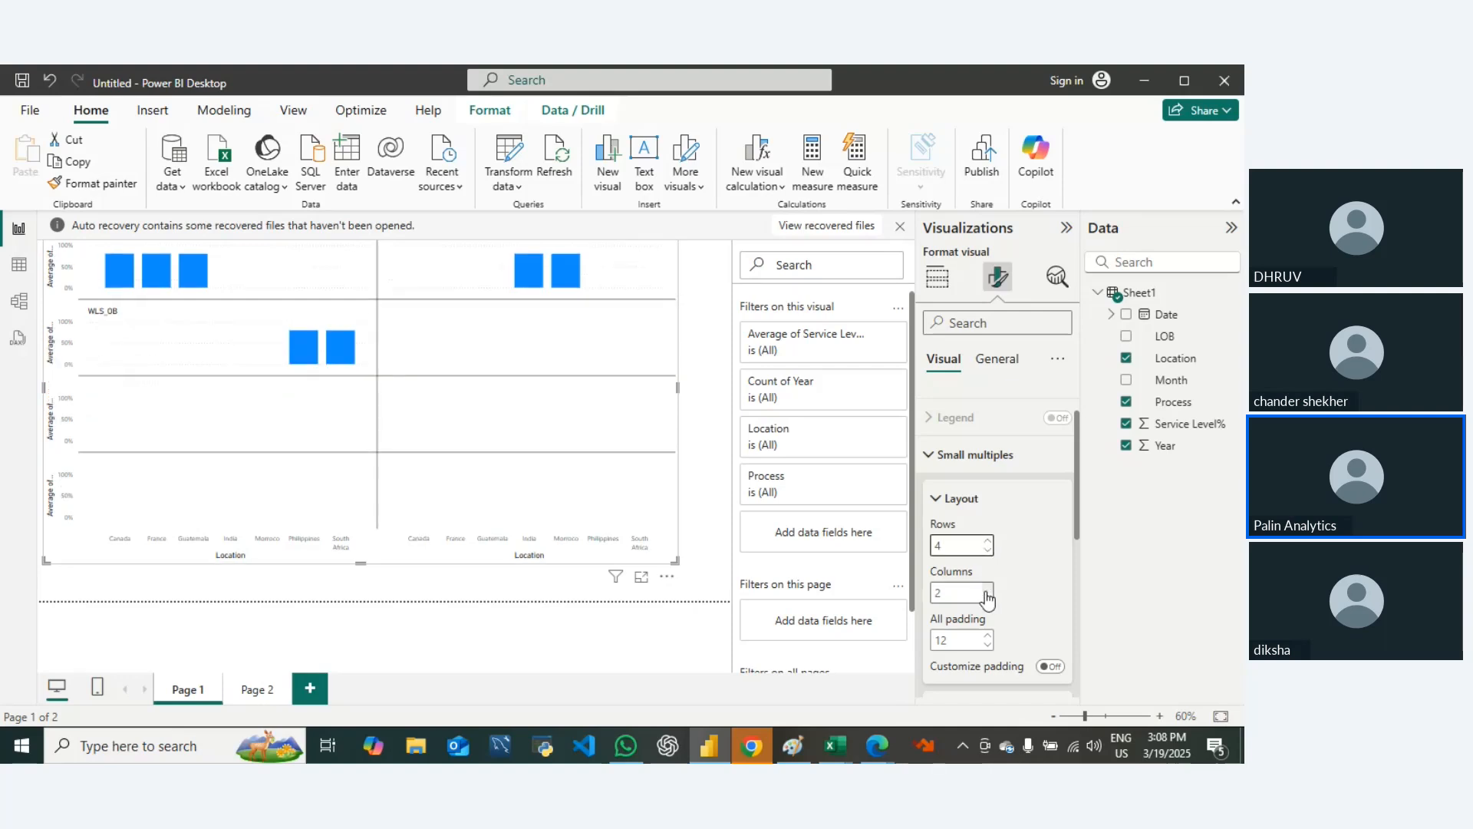
{"action": "left_click", "coordinate": [988, 550]}
{"action": "left_click", "coordinate": [988, 550]}
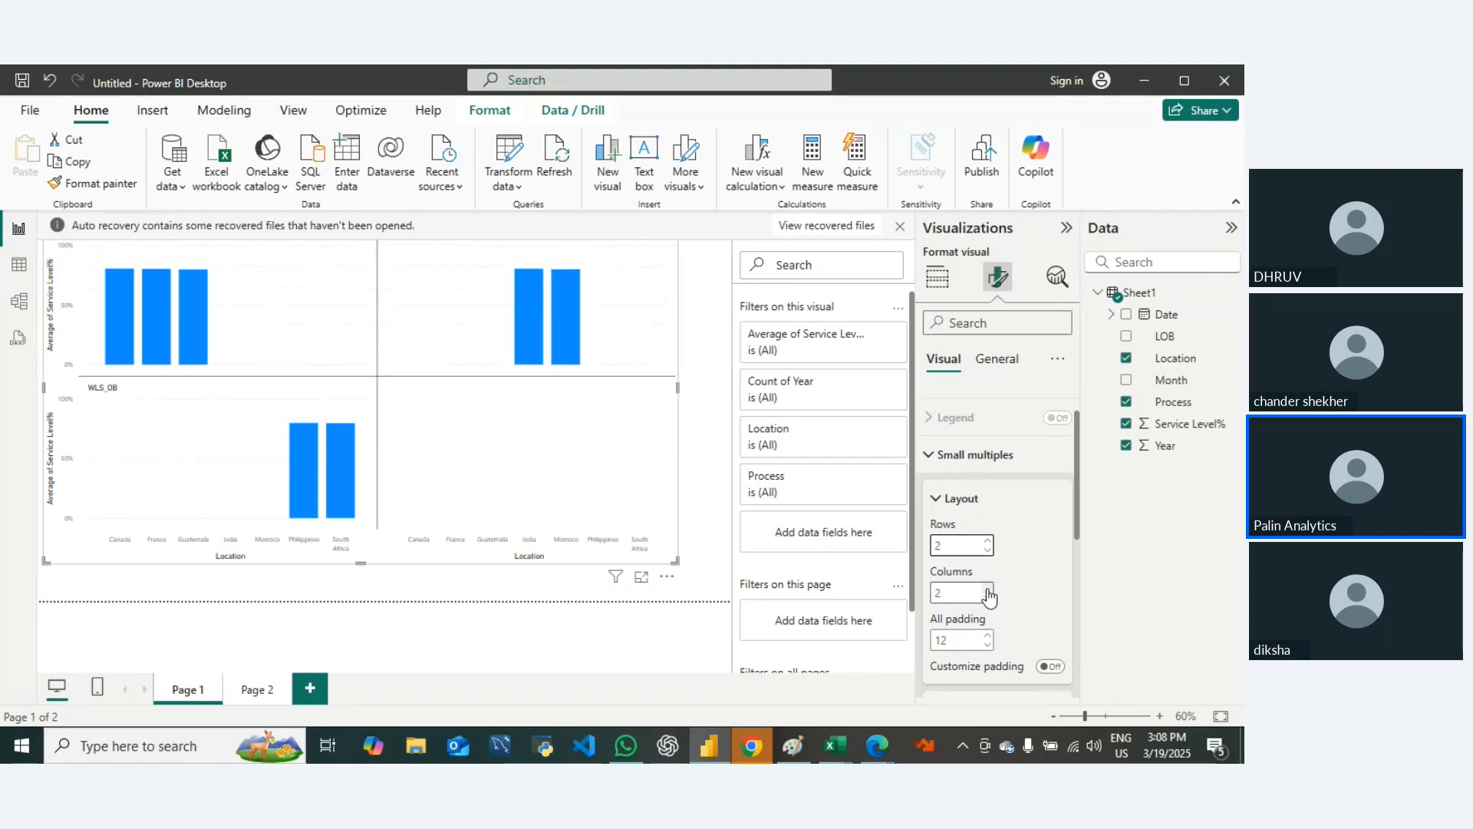
{"action": "left_click", "coordinate": [988, 589]}
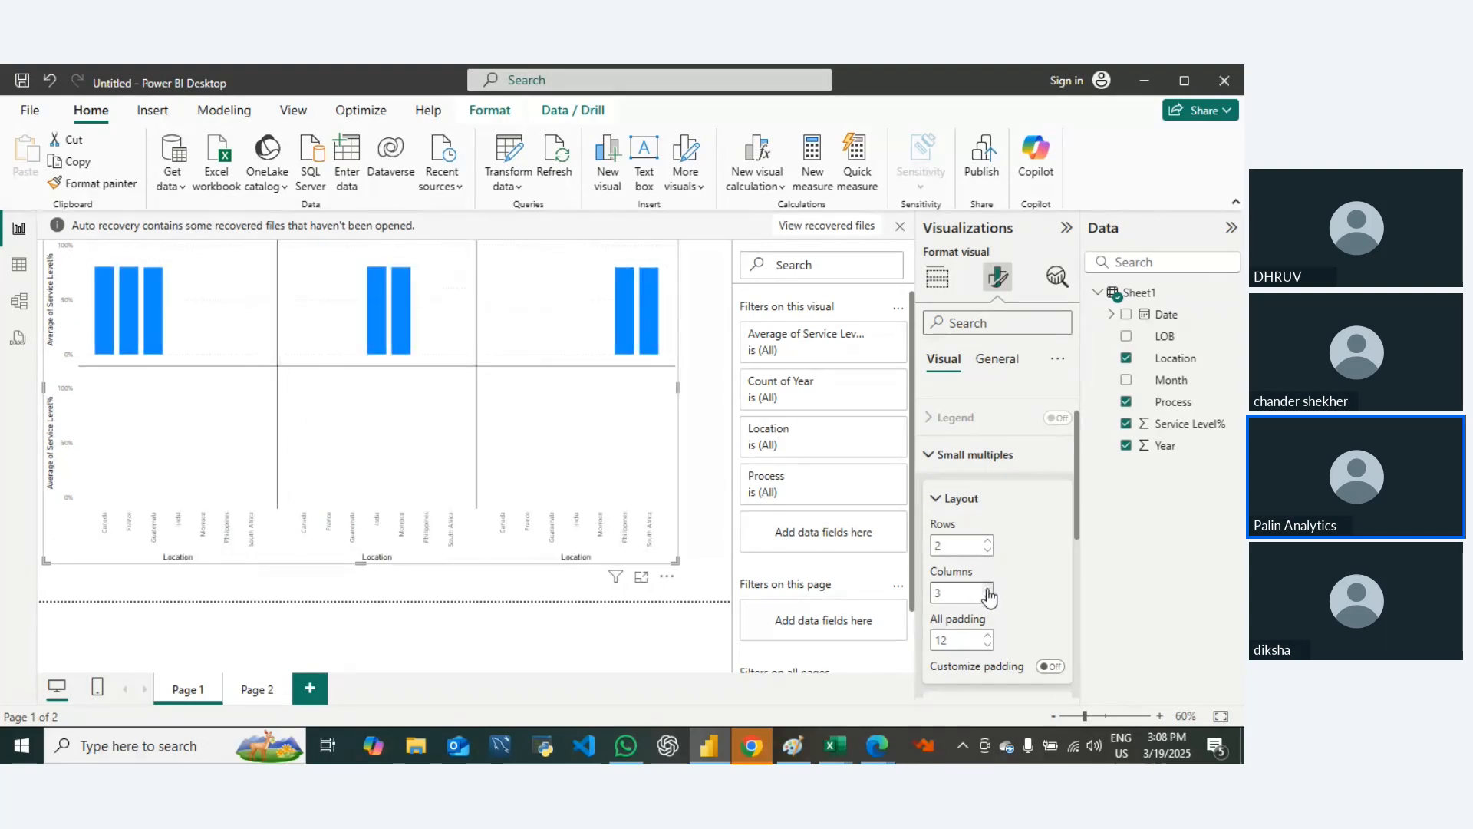
Step: Set the column chart's small multiples layout to 2 columns with an overall padding of 13
{"action": "left_click", "coordinate": [988, 589]}
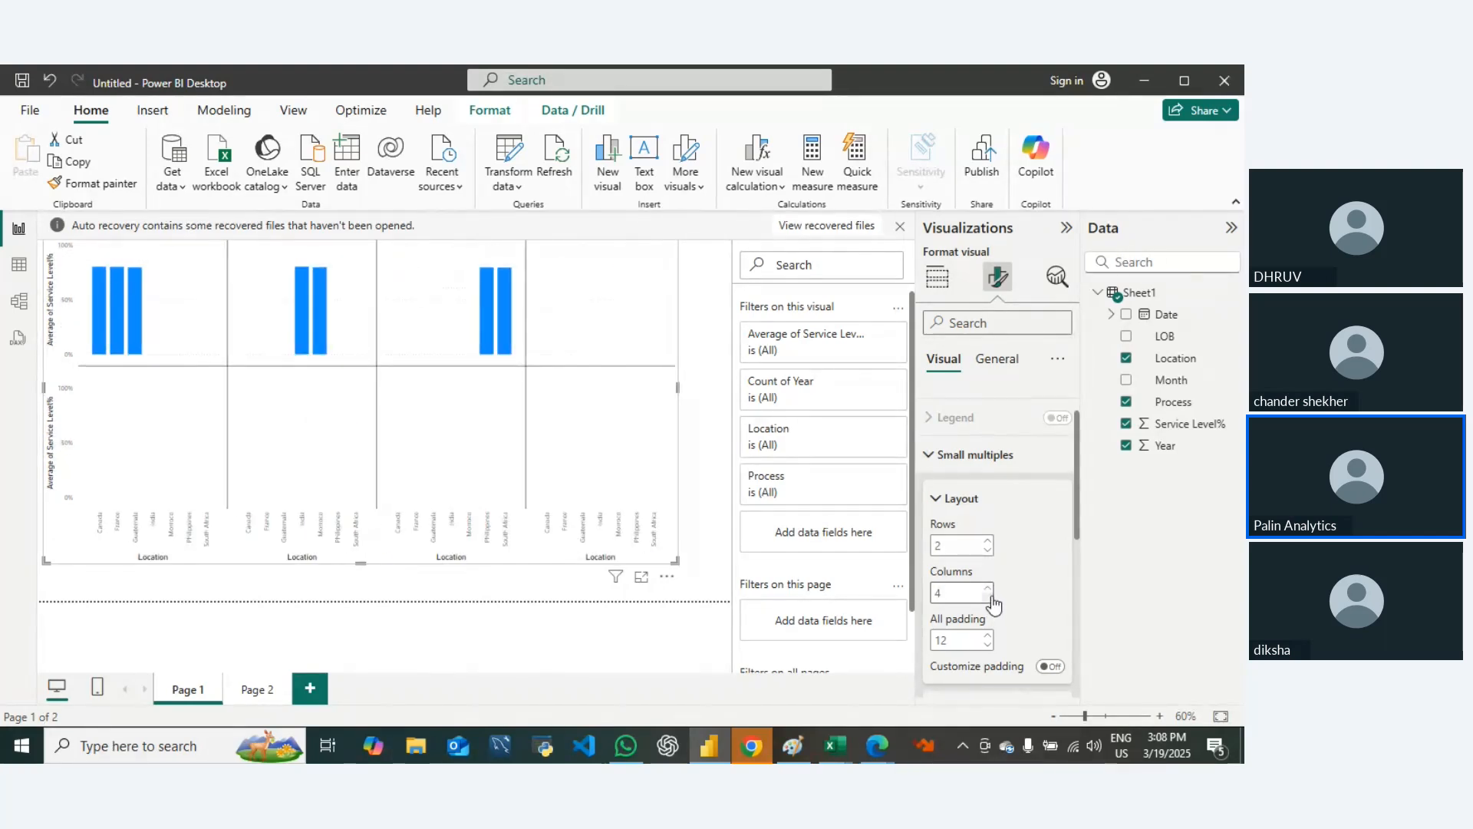
{"action": "left_click", "coordinate": [988, 597]}
{"action": "left_click", "coordinate": [989, 598]}
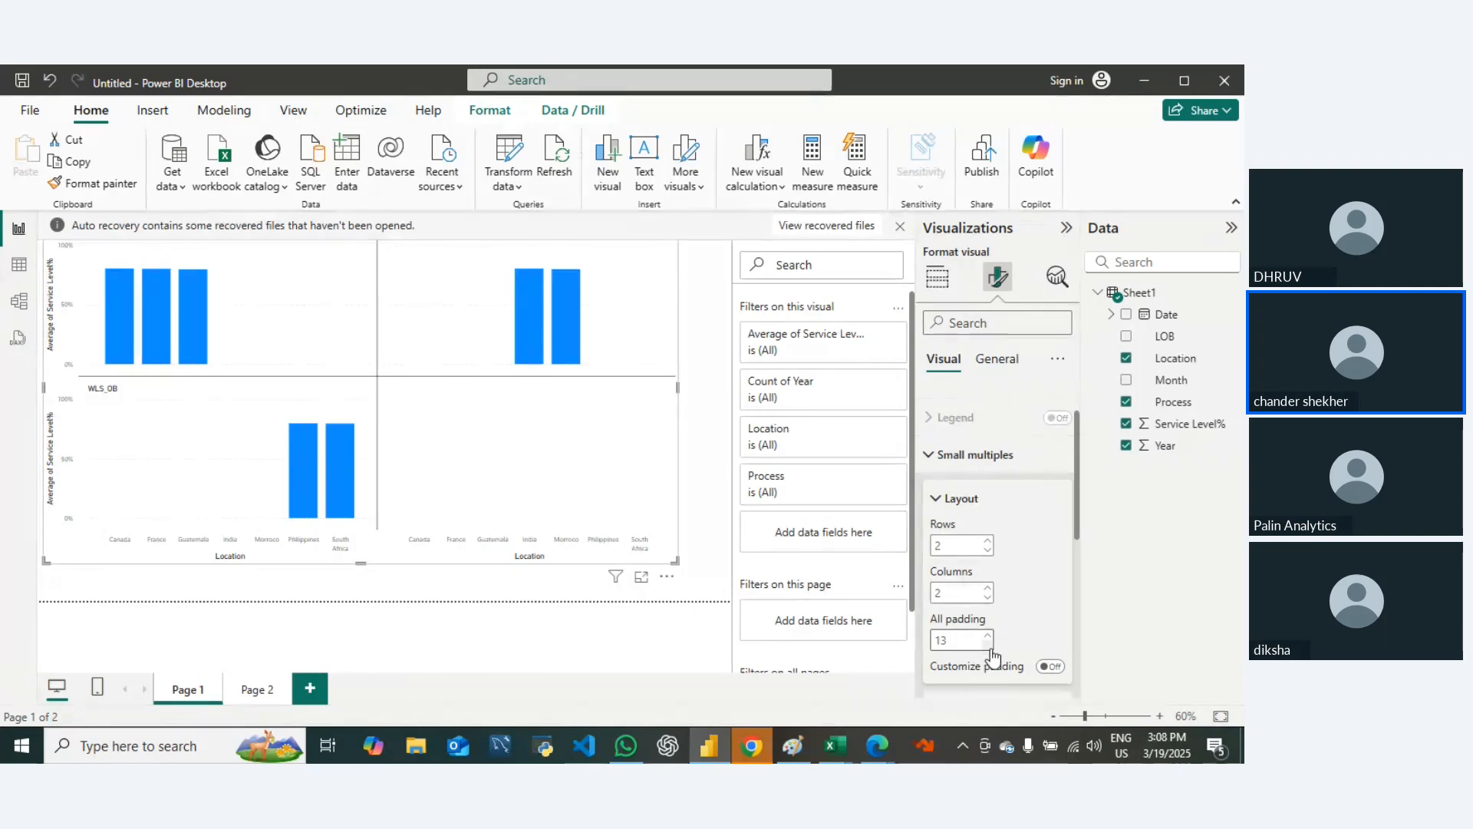
{"action": "left_click", "coordinate": [988, 636]}
{"action": "left_click", "coordinate": [989, 637]}
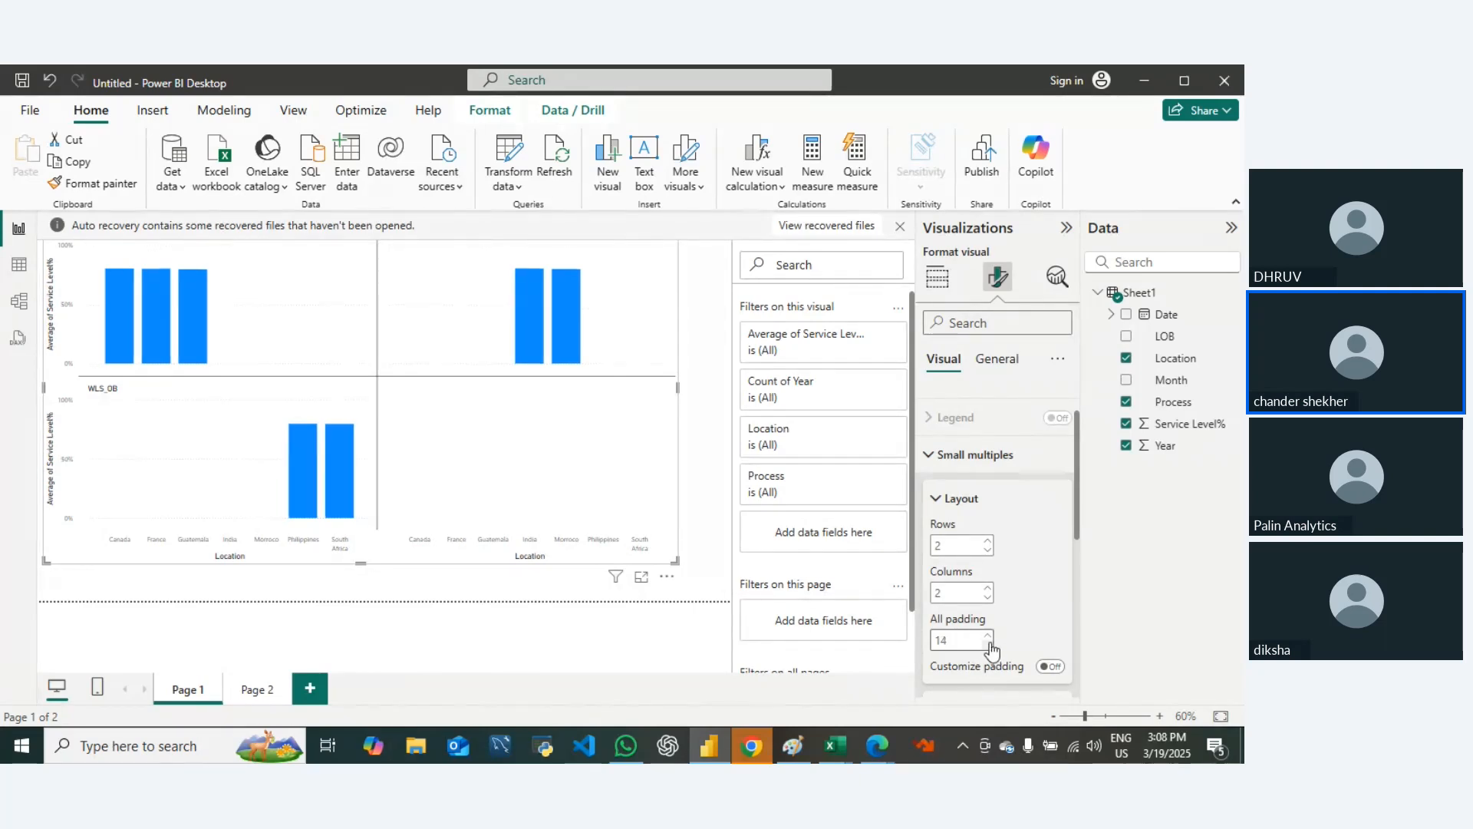
{"action": "left_click", "coordinate": [988, 645]}
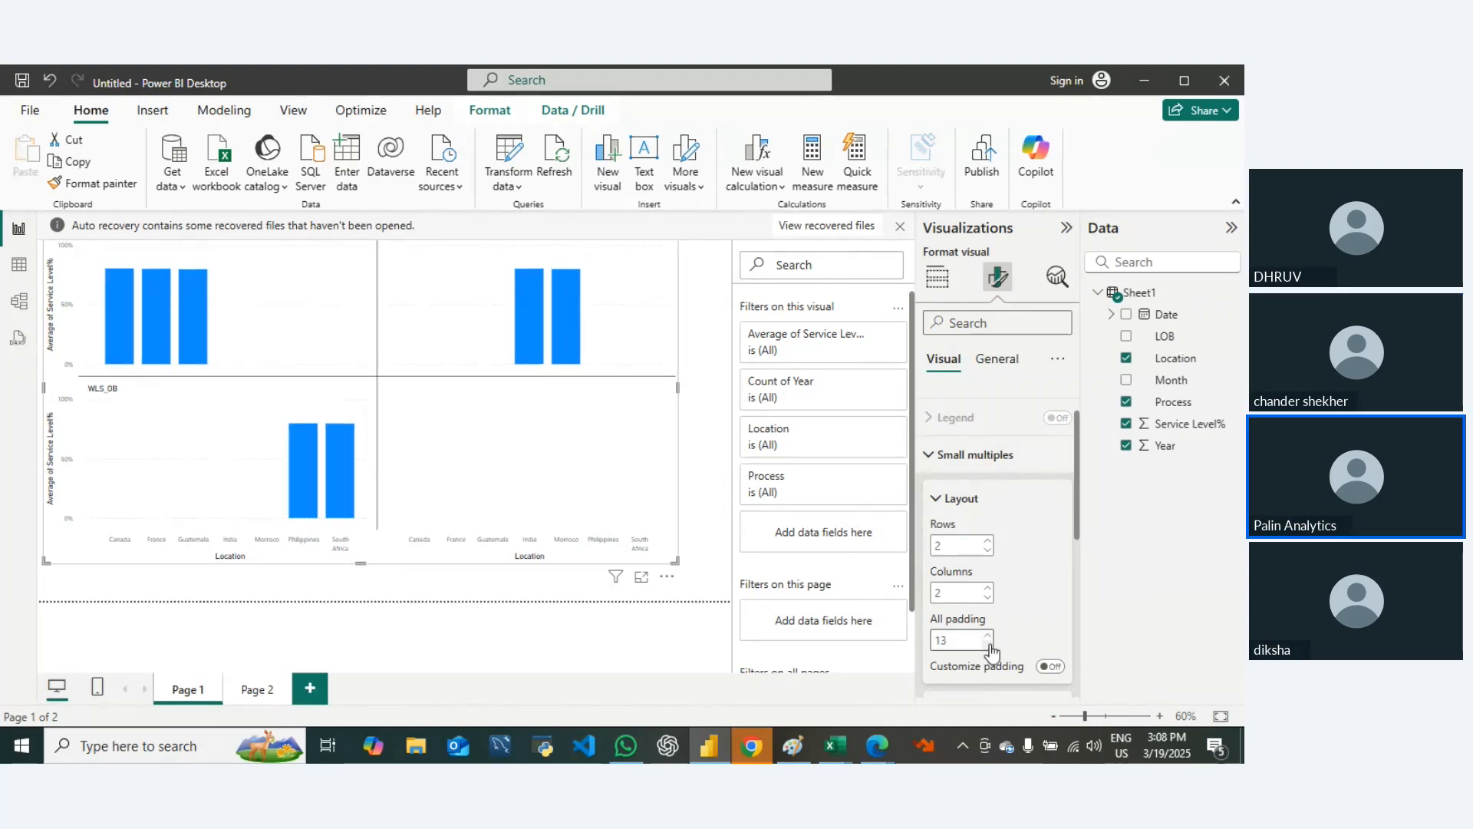
{"action": "left_click", "coordinate": [988, 645]}
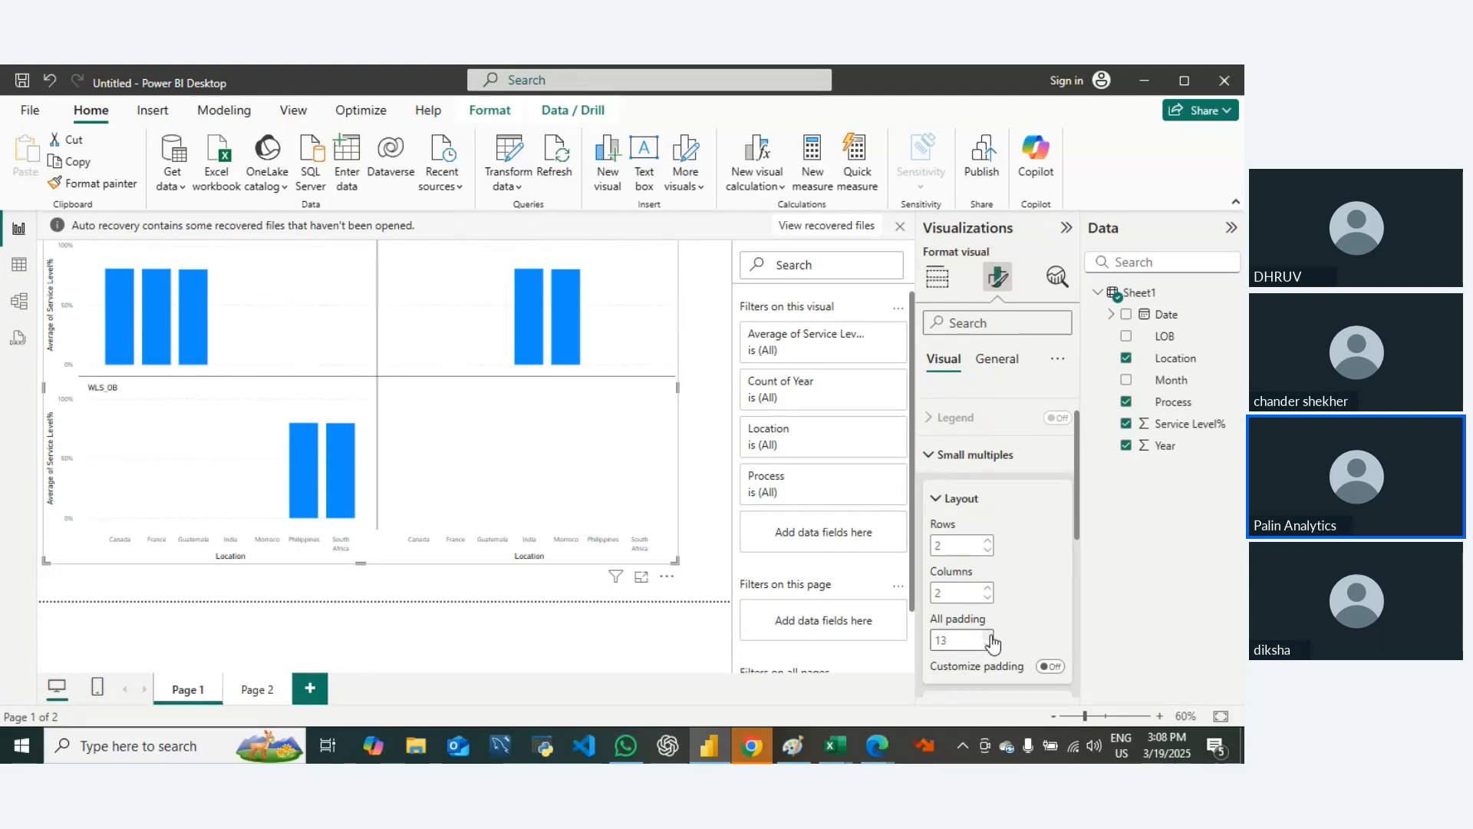
Step: Increase the small multiples' overall padding to 40
{"action": "left_click", "coordinate": [989, 636]}
{"action": "left_click", "coordinate": [989, 636]}
{"action": "left_click", "coordinate": [989, 636]}
{"action": "left_click", "coordinate": [989, 636]}
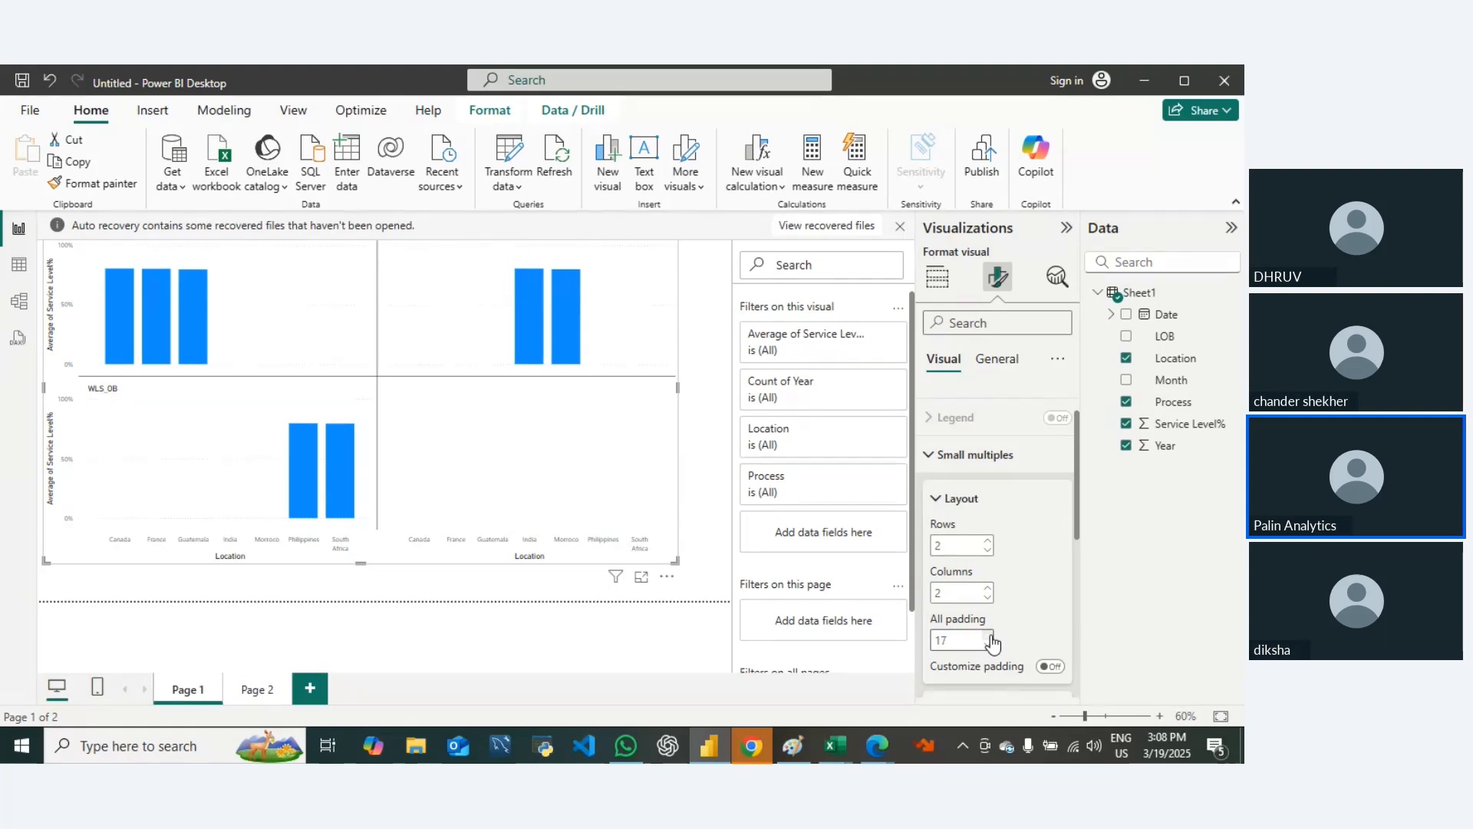
{"action": "left_click", "coordinate": [989, 636]}
{"action": "left_click", "coordinate": [990, 636]}
{"action": "left_click", "coordinate": [990, 636]}
{"action": "left_click", "coordinate": [990, 636]}
{"action": "left_click", "coordinate": [990, 637]}
{"action": "left_click", "coordinate": [990, 637]}
{"action": "left_click", "coordinate": [990, 636]}
{"action": "left_click", "coordinate": [990, 637]}
{"action": "left_click", "coordinate": [990, 636]}
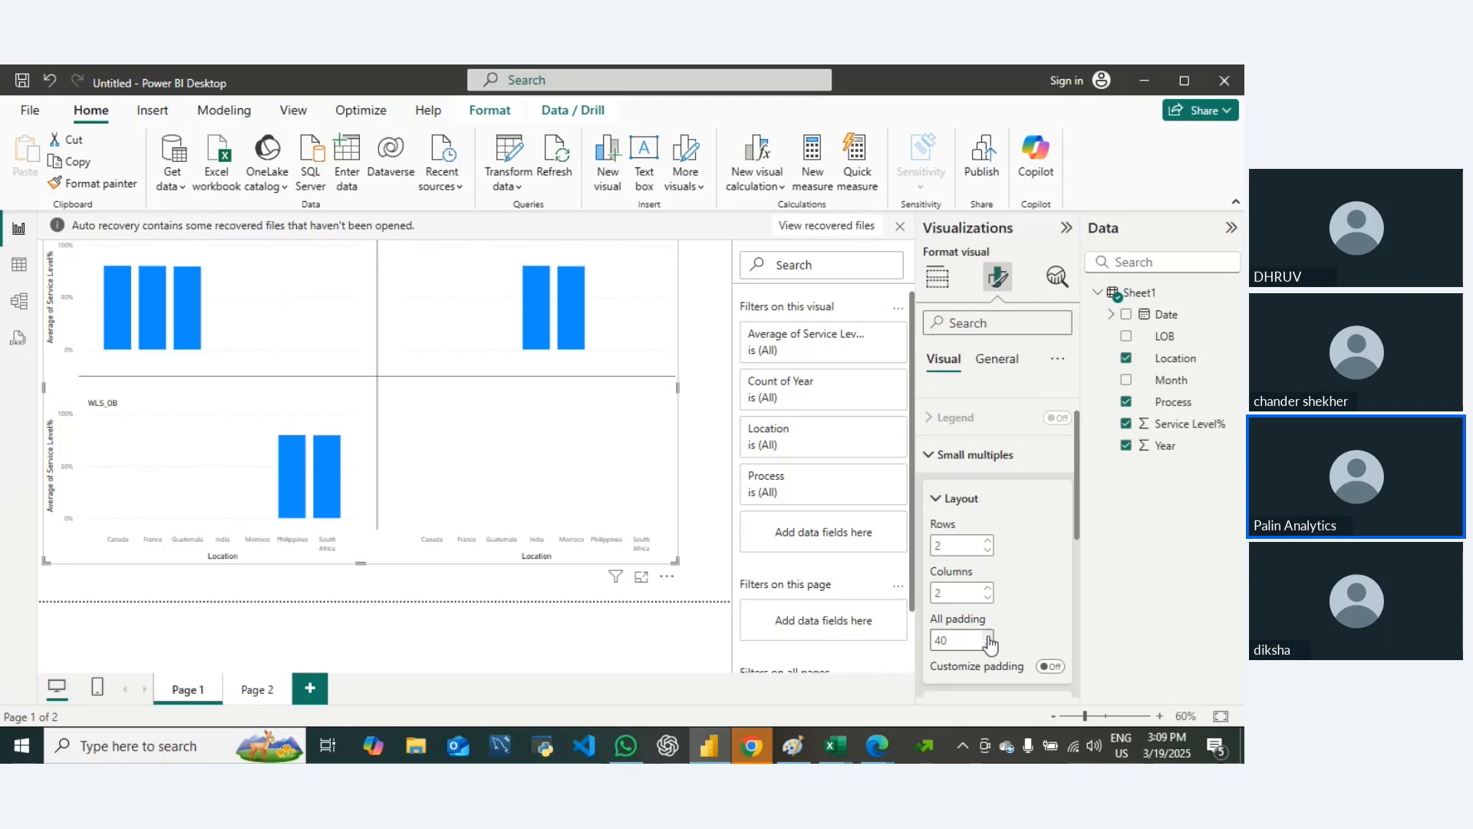
Step: Reduce the small multiples' overall padding to 21
{"action": "left_click", "coordinate": [989, 645]}
{"action": "left_click", "coordinate": [988, 645]}
{"action": "left_click", "coordinate": [988, 646]}
{"action": "left_click", "coordinate": [988, 646]}
{"action": "left_click", "coordinate": [988, 646]}
{"action": "left_click", "coordinate": [988, 646]}
{"action": "left_click", "coordinate": [989, 646]}
{"action": "left_click", "coordinate": [988, 646]}
{"action": "left_click", "coordinate": [988, 646]}
{"action": "left_click", "coordinate": [988, 646]}
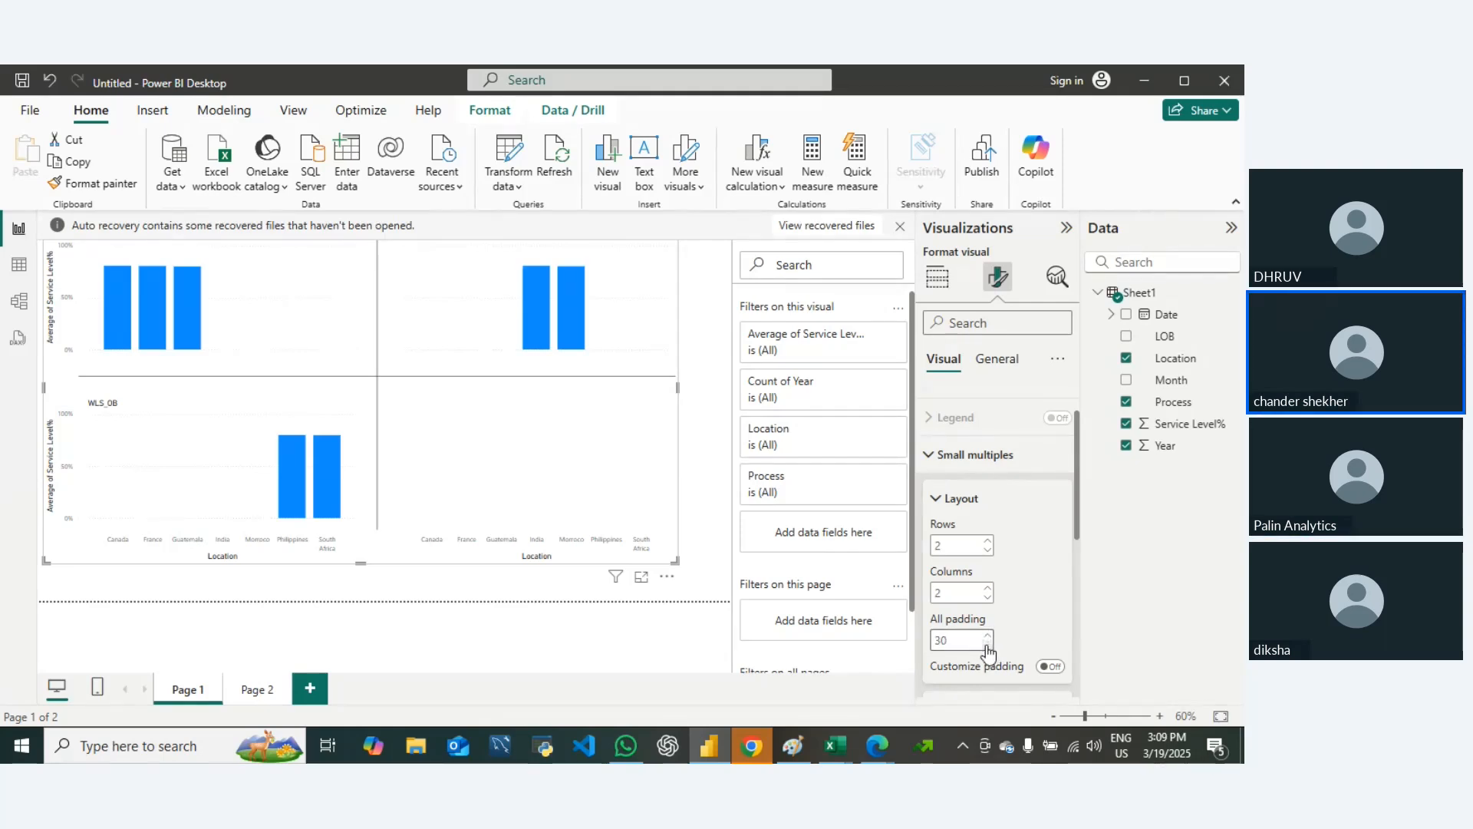
{"action": "left_click", "coordinate": [988, 646]}
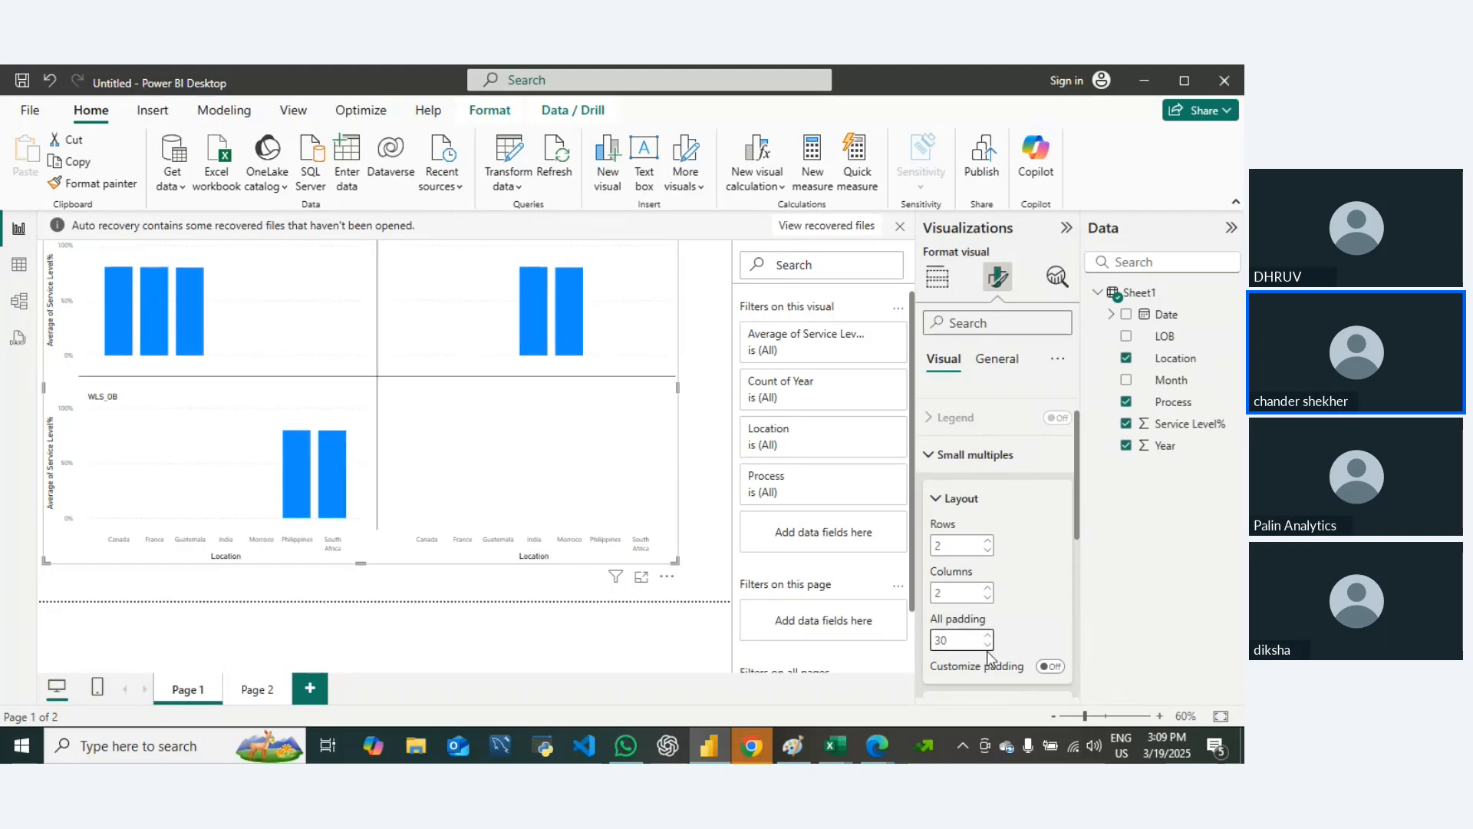
{"action": "left_click", "coordinate": [988, 637]}
{"action": "left_click", "coordinate": [987, 637]}
{"action": "left_click", "coordinate": [988, 646]}
{"action": "left_click", "coordinate": [988, 646]}
{"action": "left_click", "coordinate": [988, 647]}
{"action": "left_click", "coordinate": [988, 646]}
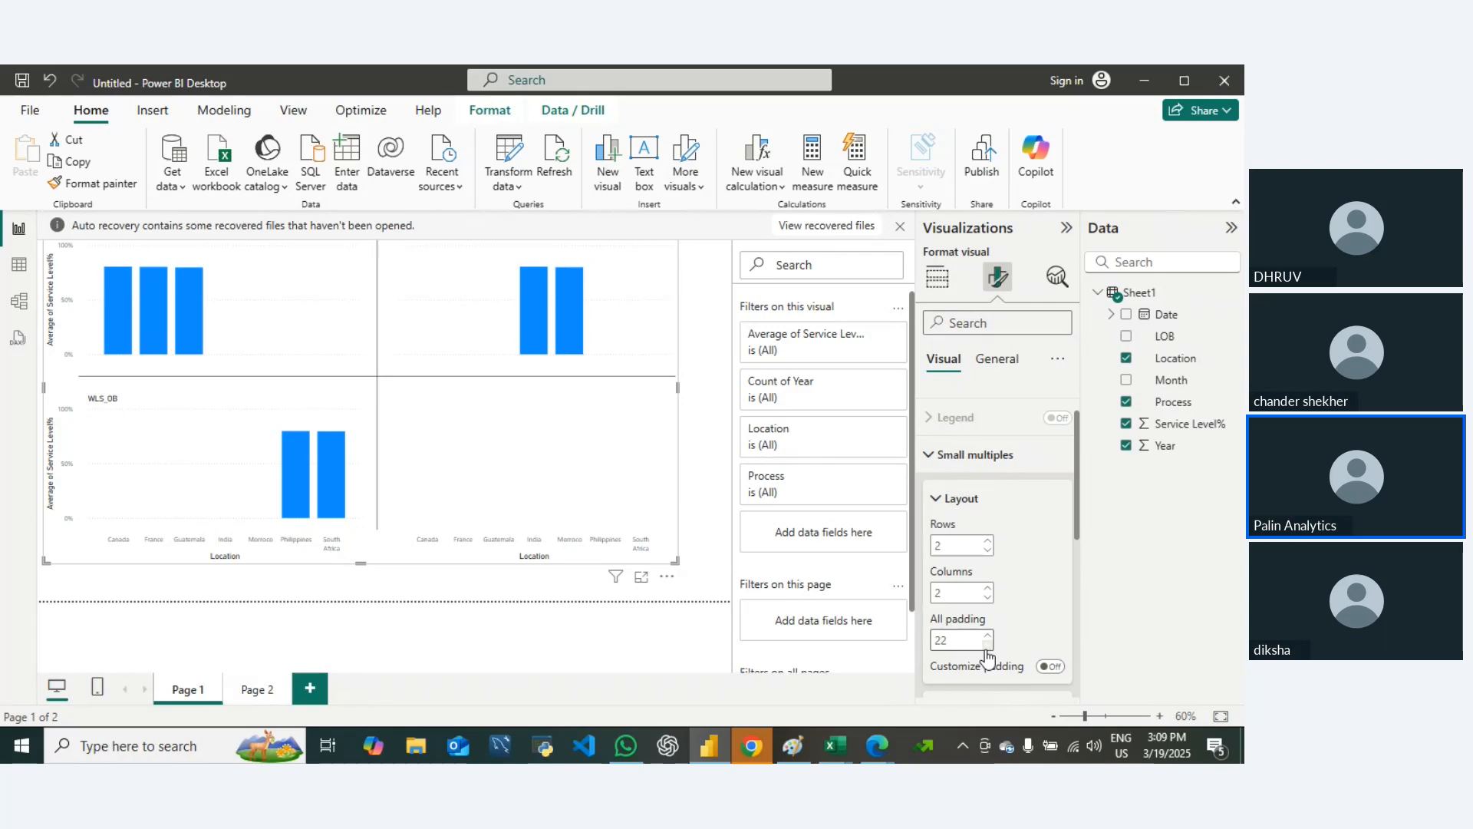
{"action": "left_click", "coordinate": [987, 648]}
{"action": "left_click", "coordinate": [988, 648]}
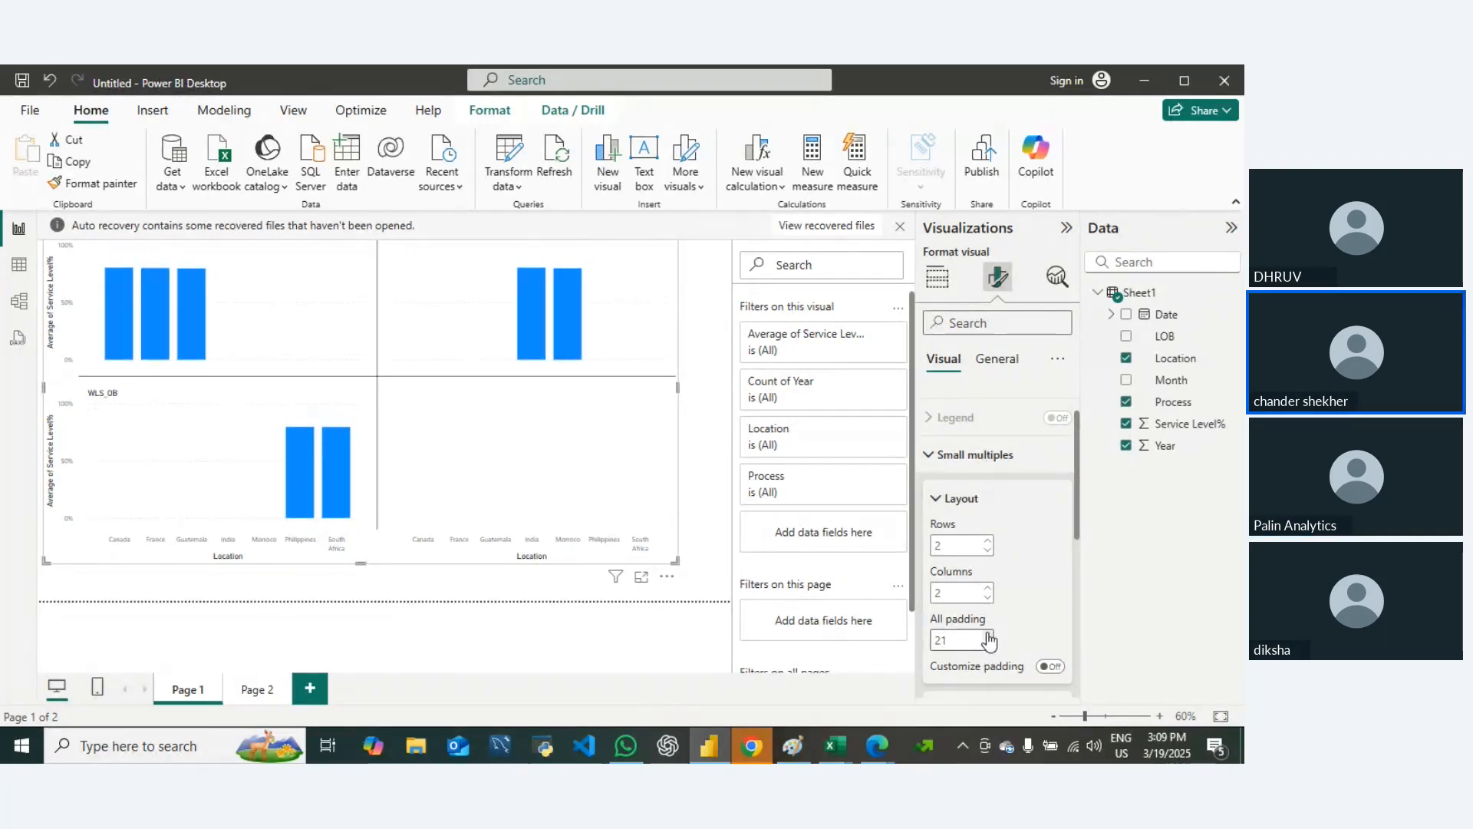
Step: Raise the small multiples' overall padding again to 39
{"action": "left_click", "coordinate": [987, 636]}
{"action": "left_click", "coordinate": [988, 636]}
{"action": "left_click", "coordinate": [988, 635]}
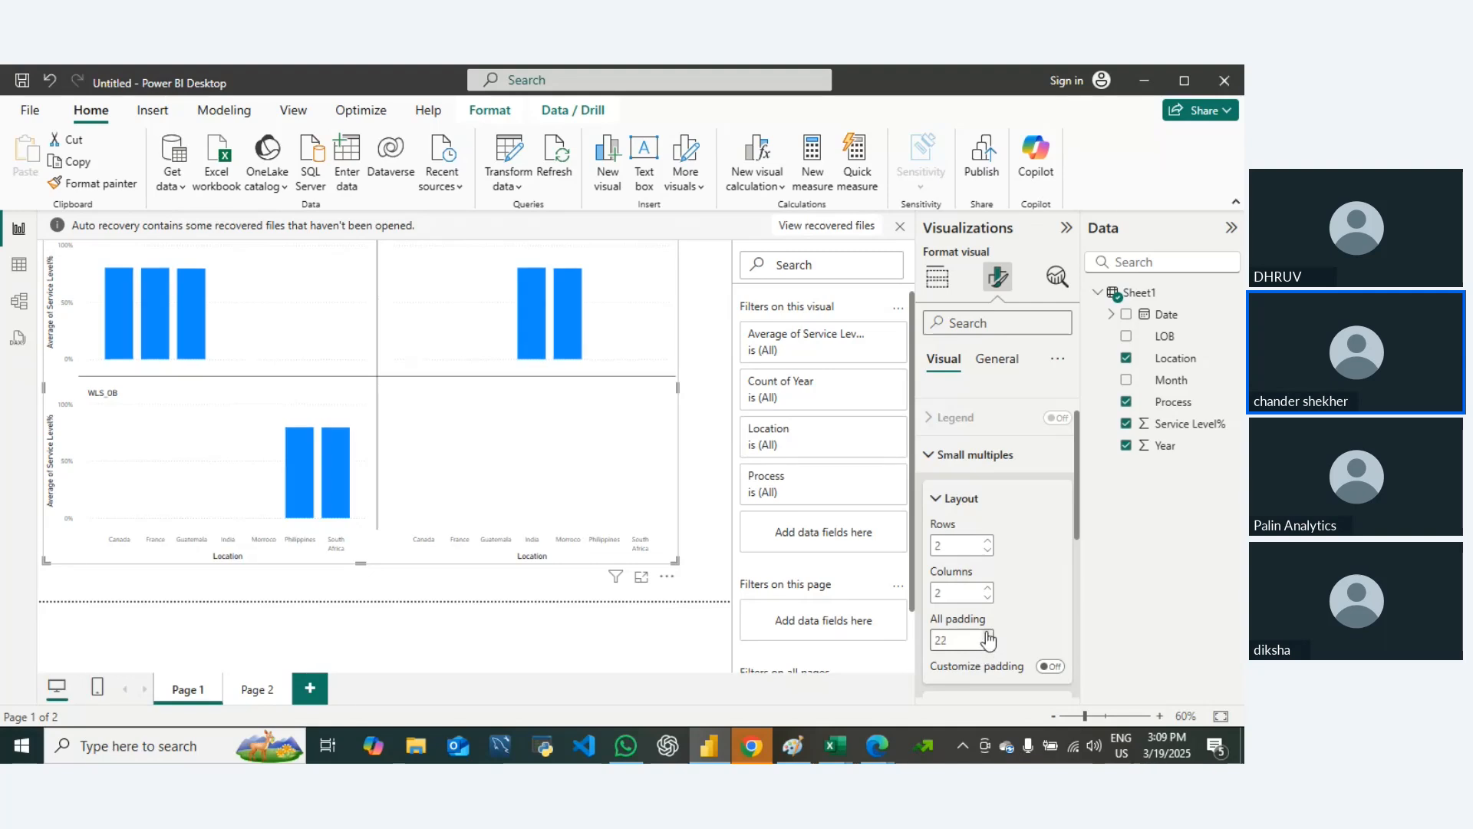
{"action": "left_click", "coordinate": [987, 635]}
{"action": "left_click", "coordinate": [988, 635]}
{"action": "left_click", "coordinate": [987, 635]}
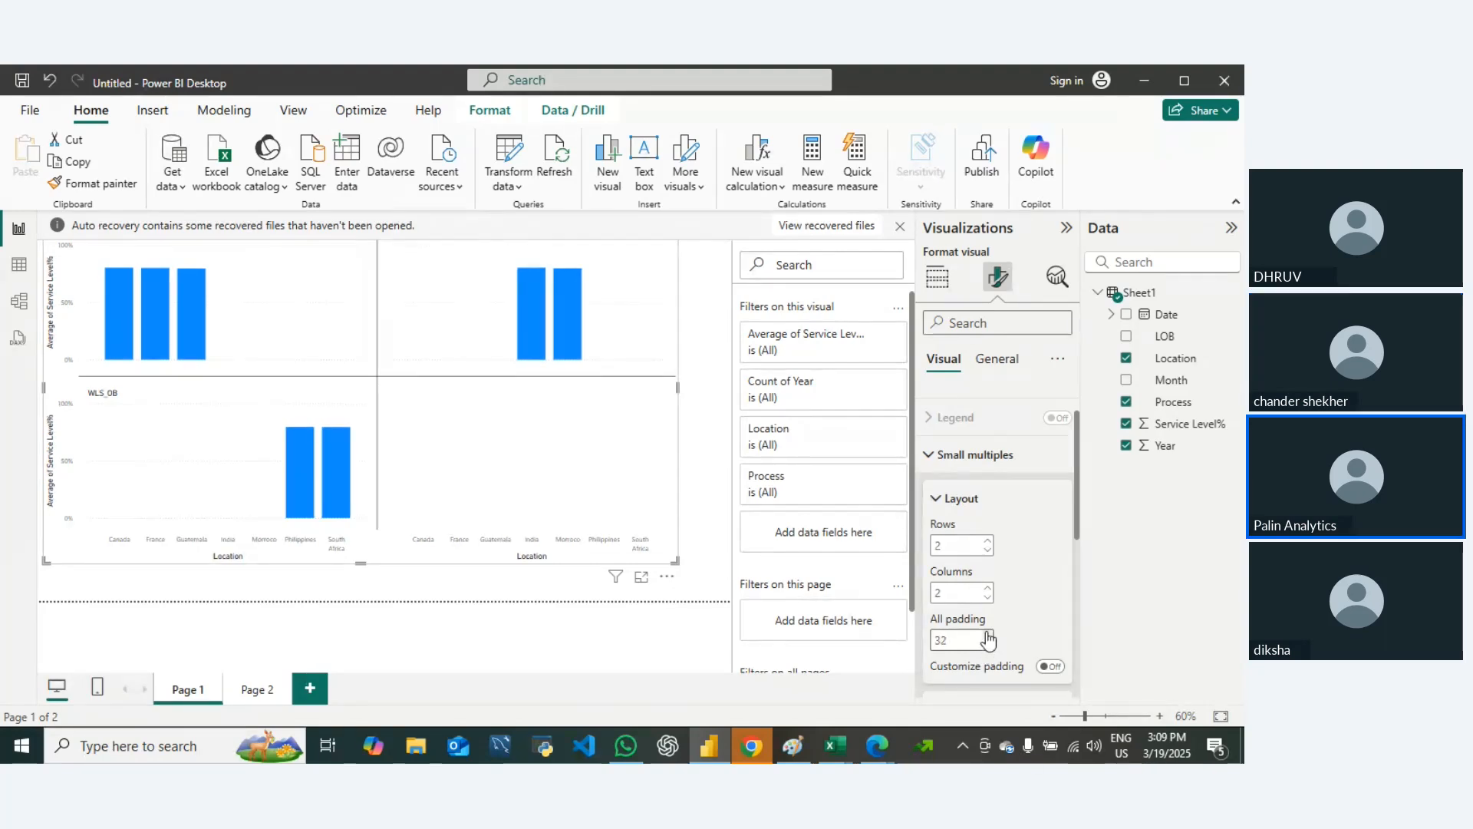
{"action": "left_click", "coordinate": [988, 635]}
{"action": "left_click", "coordinate": [988, 635]}
{"action": "left_click", "coordinate": [987, 635]}
{"action": "left_click", "coordinate": [988, 635]}
{"action": "left_click", "coordinate": [987, 635]}
{"action": "left_click", "coordinate": [987, 645]}
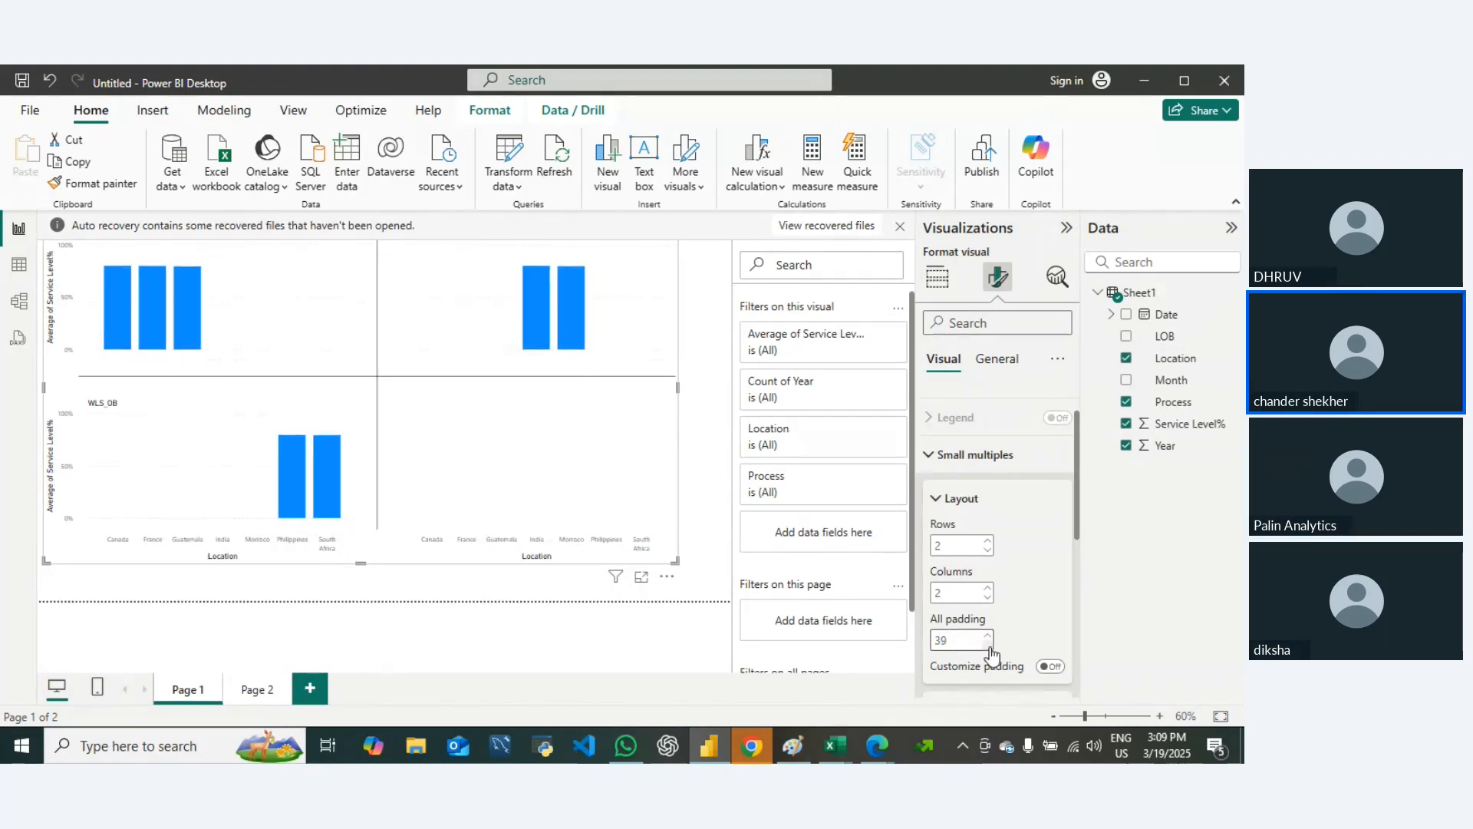
Step: Bring the small multiples' overall padding down to 13
{"action": "left_click", "coordinate": [988, 646]}
{"action": "left_click", "coordinate": [988, 646]}
{"action": "left_click", "coordinate": [988, 646]}
{"action": "left_click", "coordinate": [989, 646]}
{"action": "left_click", "coordinate": [988, 646]}
{"action": "left_click", "coordinate": [989, 646]}
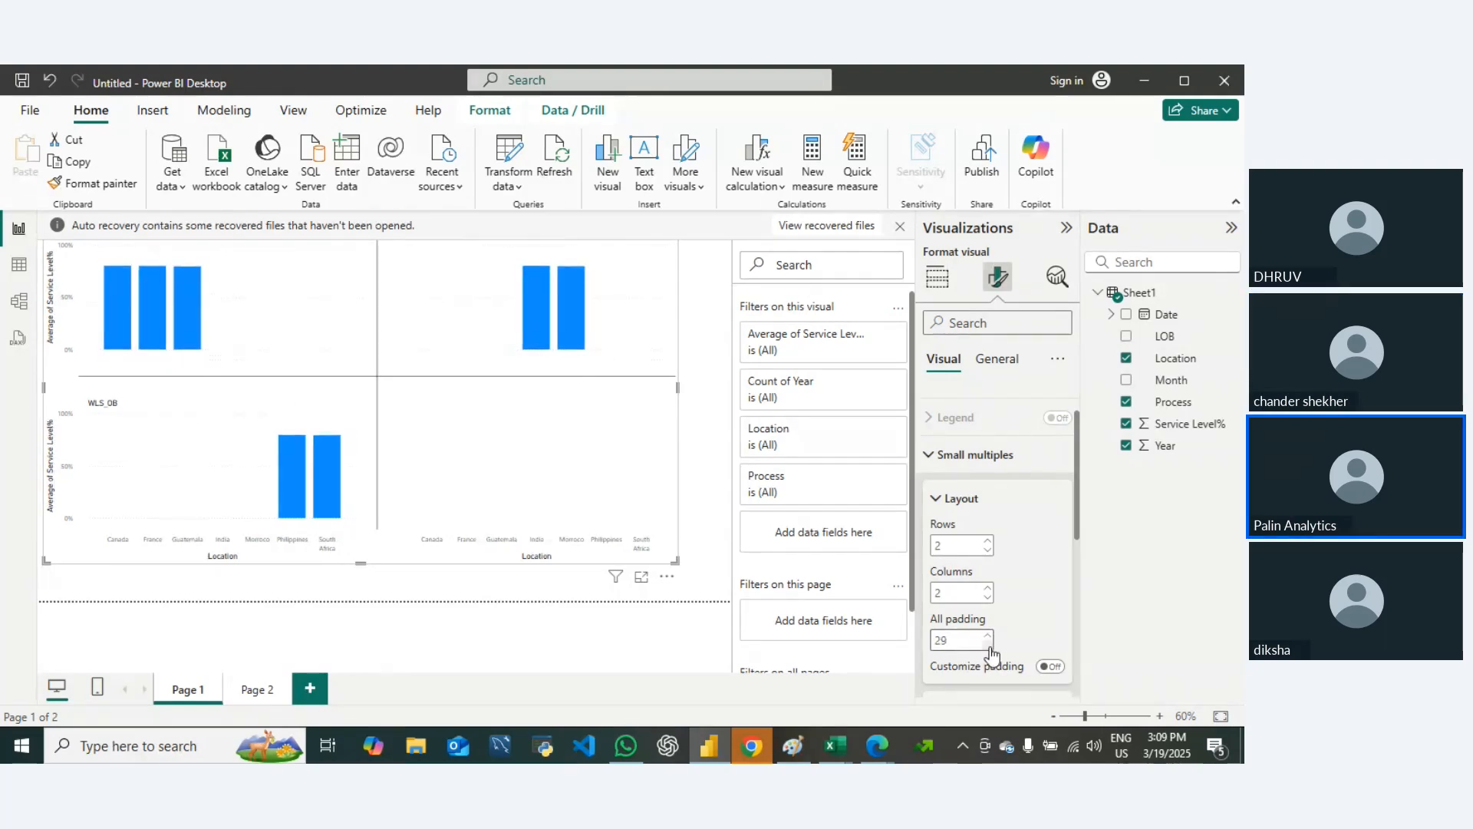
{"action": "left_click", "coordinate": [988, 646]}
{"action": "left_click", "coordinate": [988, 646]}
{"action": "left_click", "coordinate": [989, 646]}
{"action": "left_click", "coordinate": [988, 646]}
{"action": "left_click", "coordinate": [988, 646]}
{"action": "left_click", "coordinate": [988, 646]}
{"action": "left_click", "coordinate": [988, 646]}
{"action": "left_click", "coordinate": [988, 646]}
{"action": "left_click", "coordinate": [988, 646]}
{"action": "left_click", "coordinate": [989, 646]}
{"action": "left_click", "coordinate": [988, 646]}
{"action": "left_click", "coordinate": [989, 646]}
{"action": "left_click", "coordinate": [988, 646]}
{"action": "left_click", "coordinate": [988, 646]}
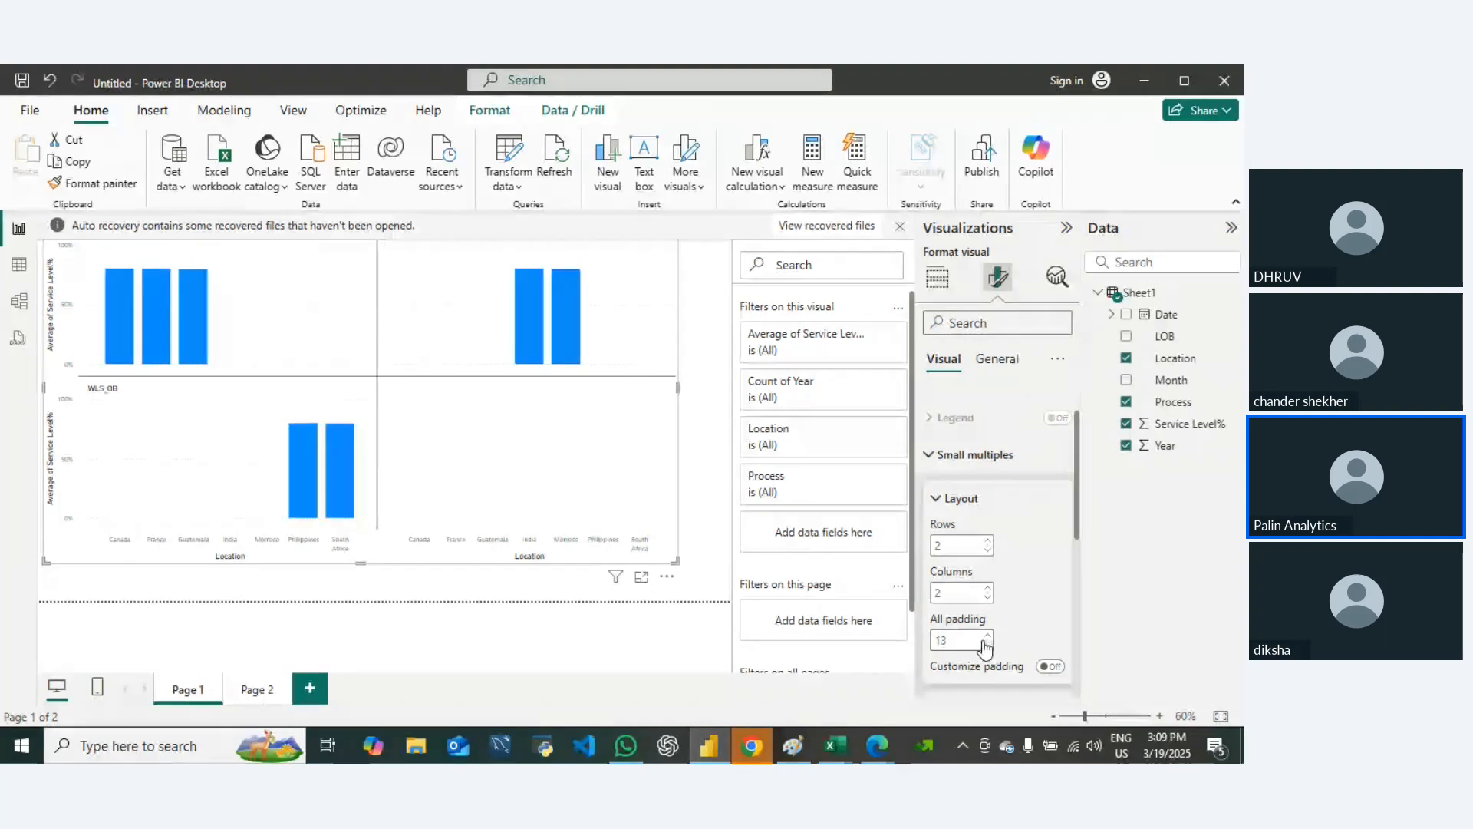
{"action": "left_click", "coordinate": [988, 646]}
Step: Examine the column chart's remaining visual format options and collapse the Small multiples settings
{"action": "scroll", "coordinate": [1055, 606], "scroll_direction": "down", "scroll_amount": 3}
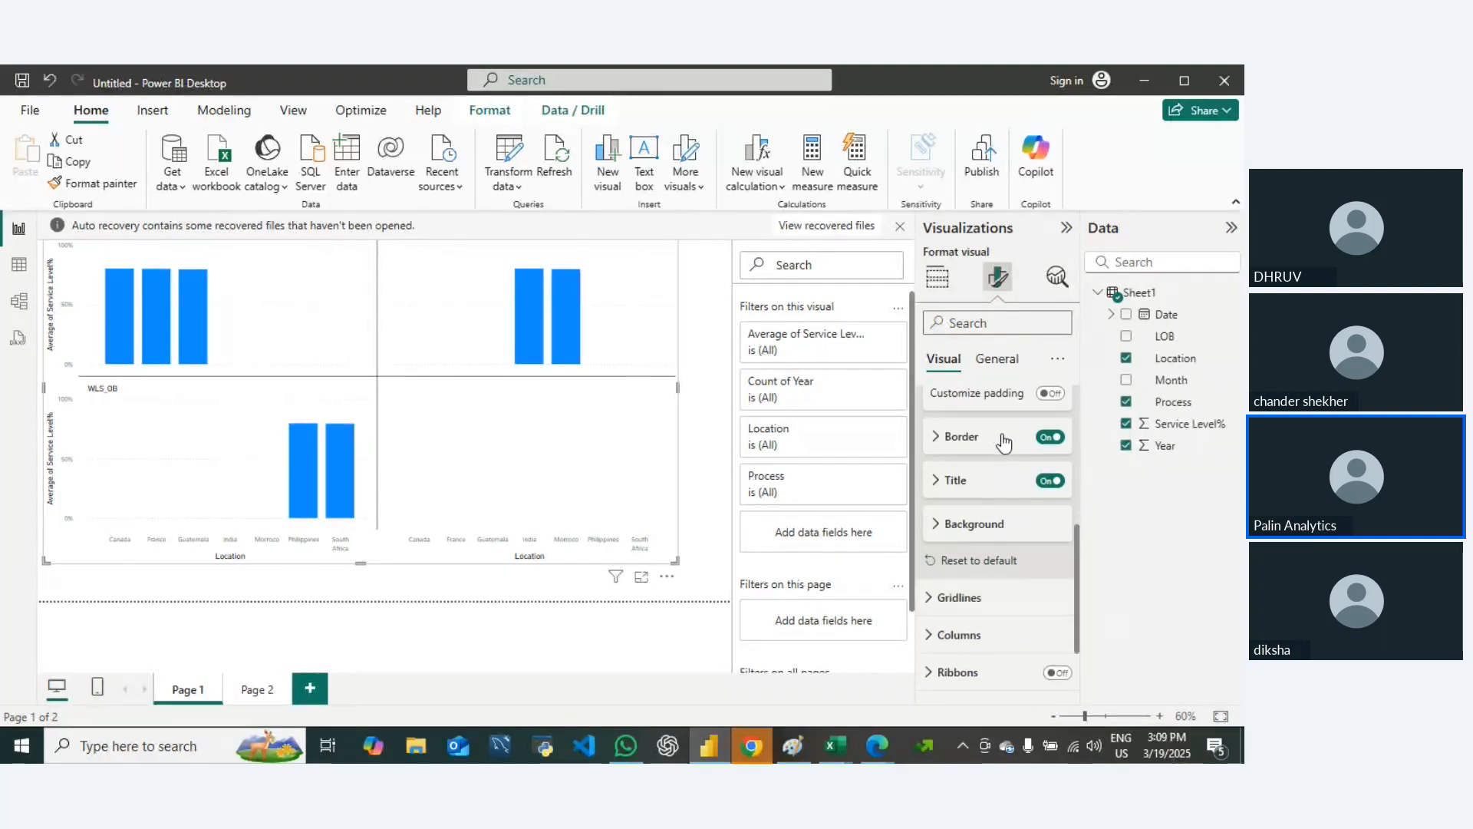
{"action": "scroll", "coordinate": [986, 574], "scroll_direction": "up", "scroll_amount": 3}
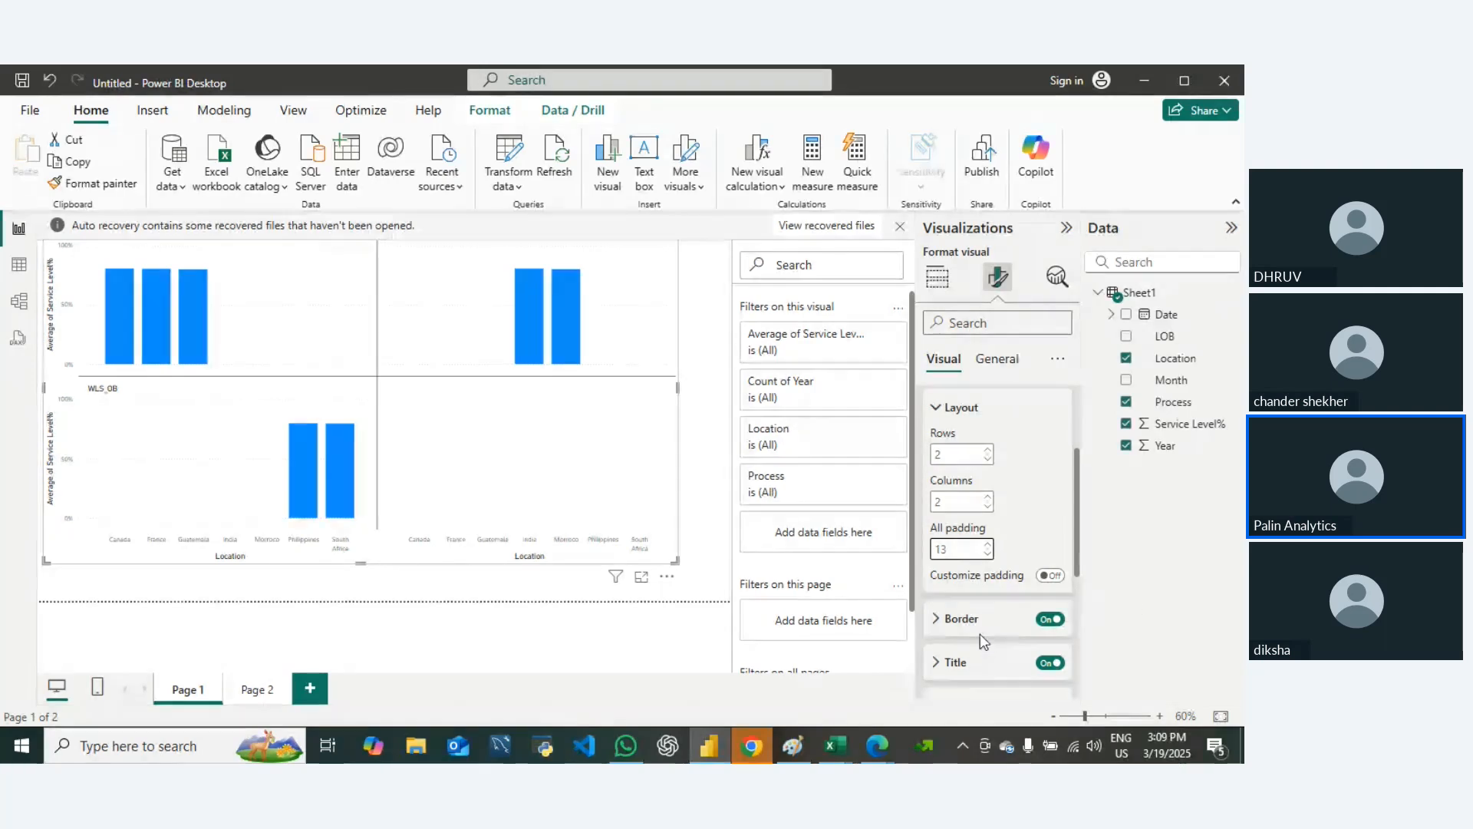
{"action": "scroll", "coordinate": [997, 610], "scroll_direction": "down", "scroll_amount": 3}
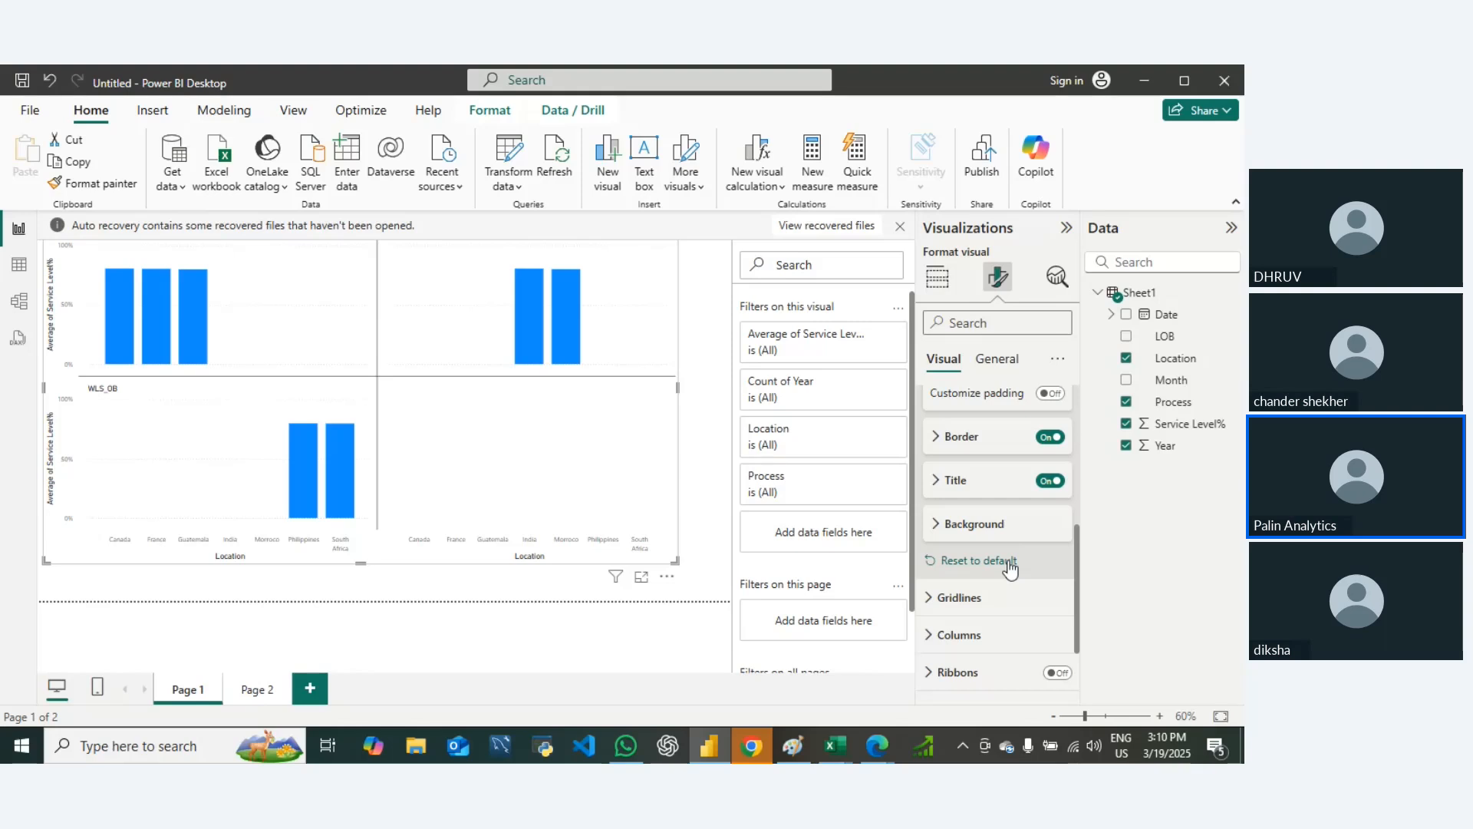
{"action": "scroll", "coordinate": [1009, 569], "scroll_direction": "down", "scroll_amount": 3}
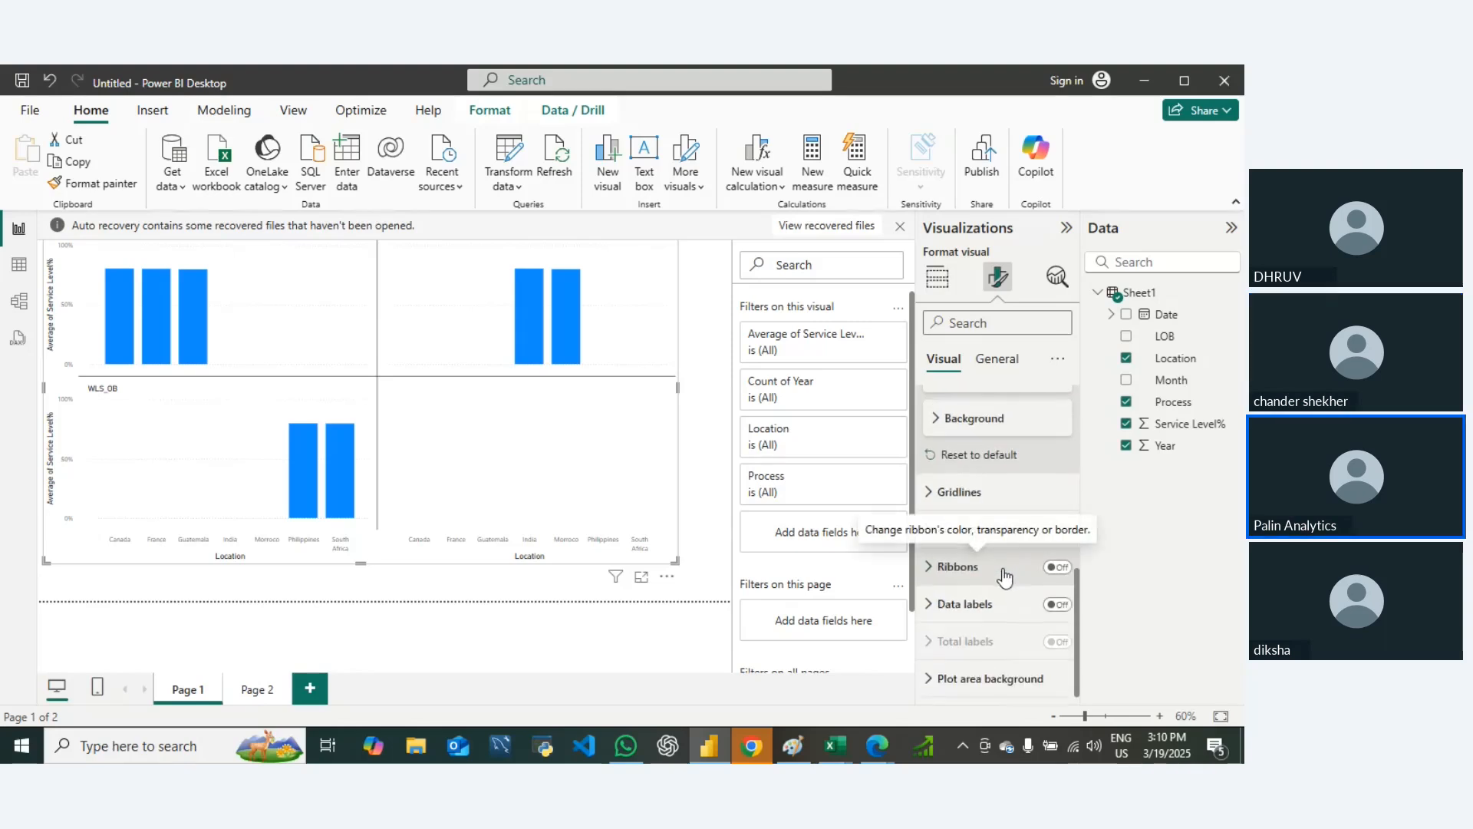
{"action": "scroll", "coordinate": [1001, 575], "scroll_direction": "up", "scroll_amount": 5}
{"action": "scroll", "coordinate": [996, 614], "scroll_direction": "down", "scroll_amount": 5}
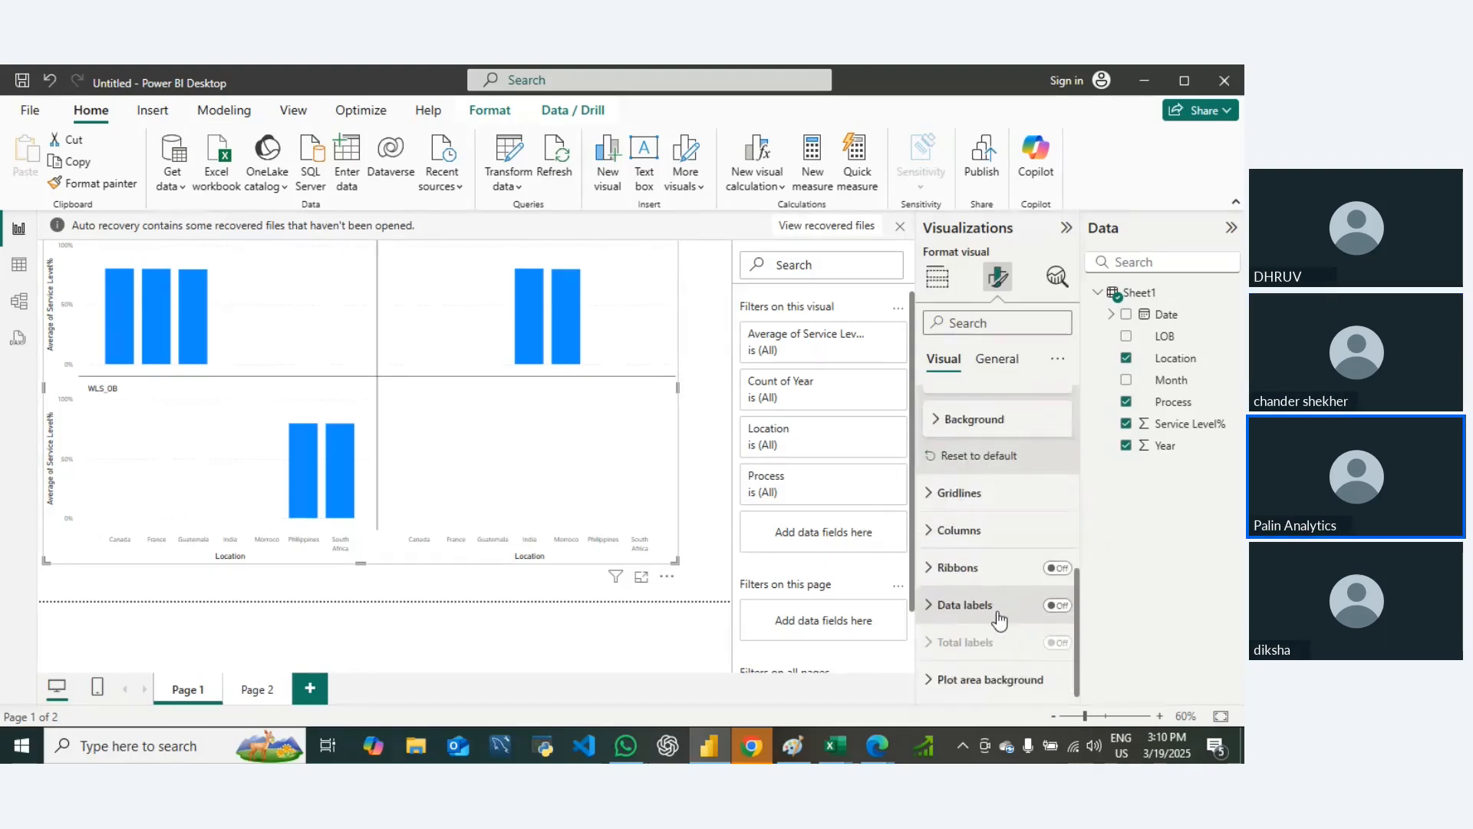
{"action": "scroll", "coordinate": [996, 612], "scroll_direction": "up", "scroll_amount": 12}
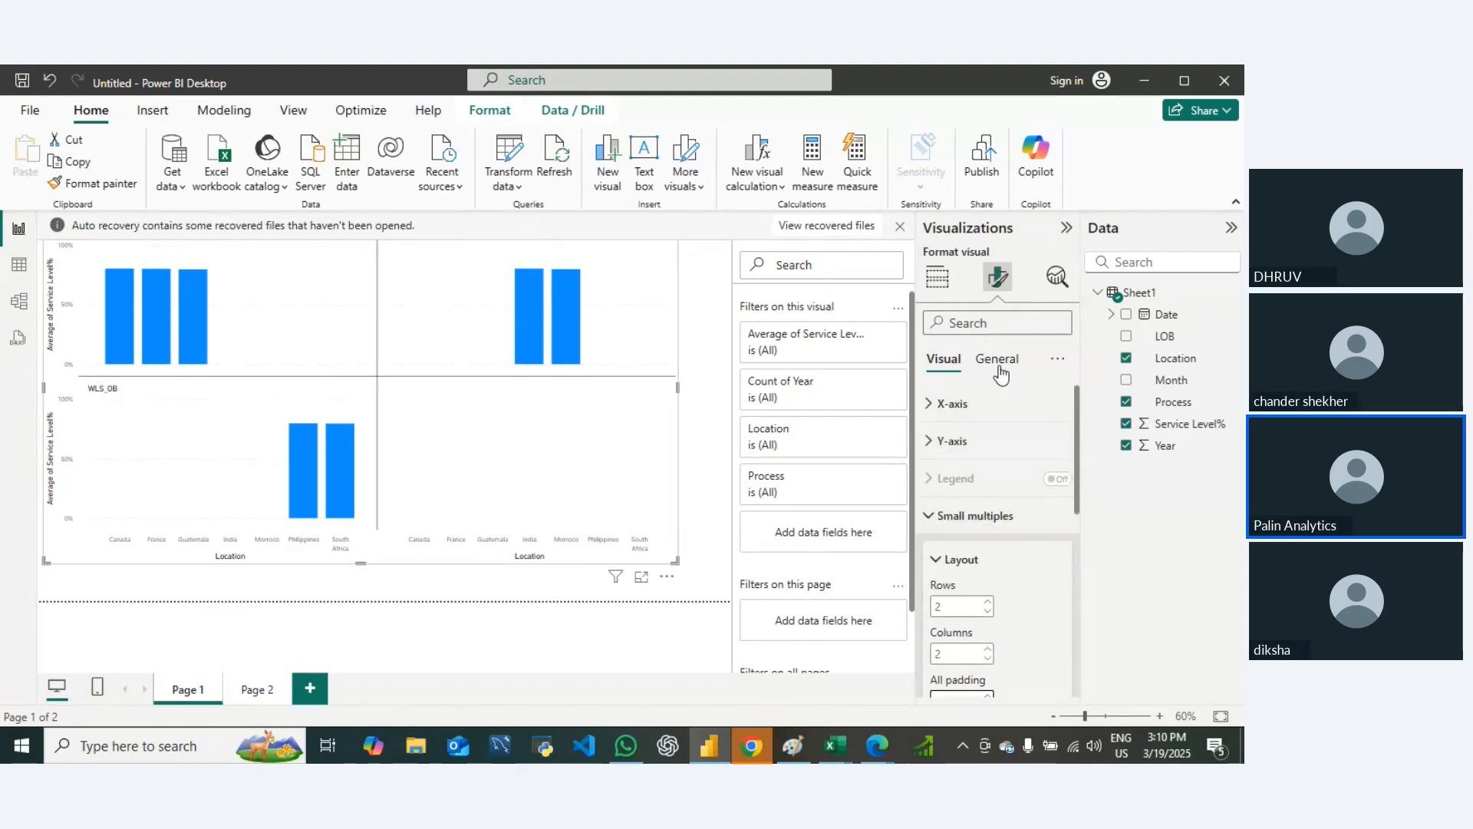
{"action": "left_click", "coordinate": [930, 522]}
{"action": "left_click", "coordinate": [931, 522]}
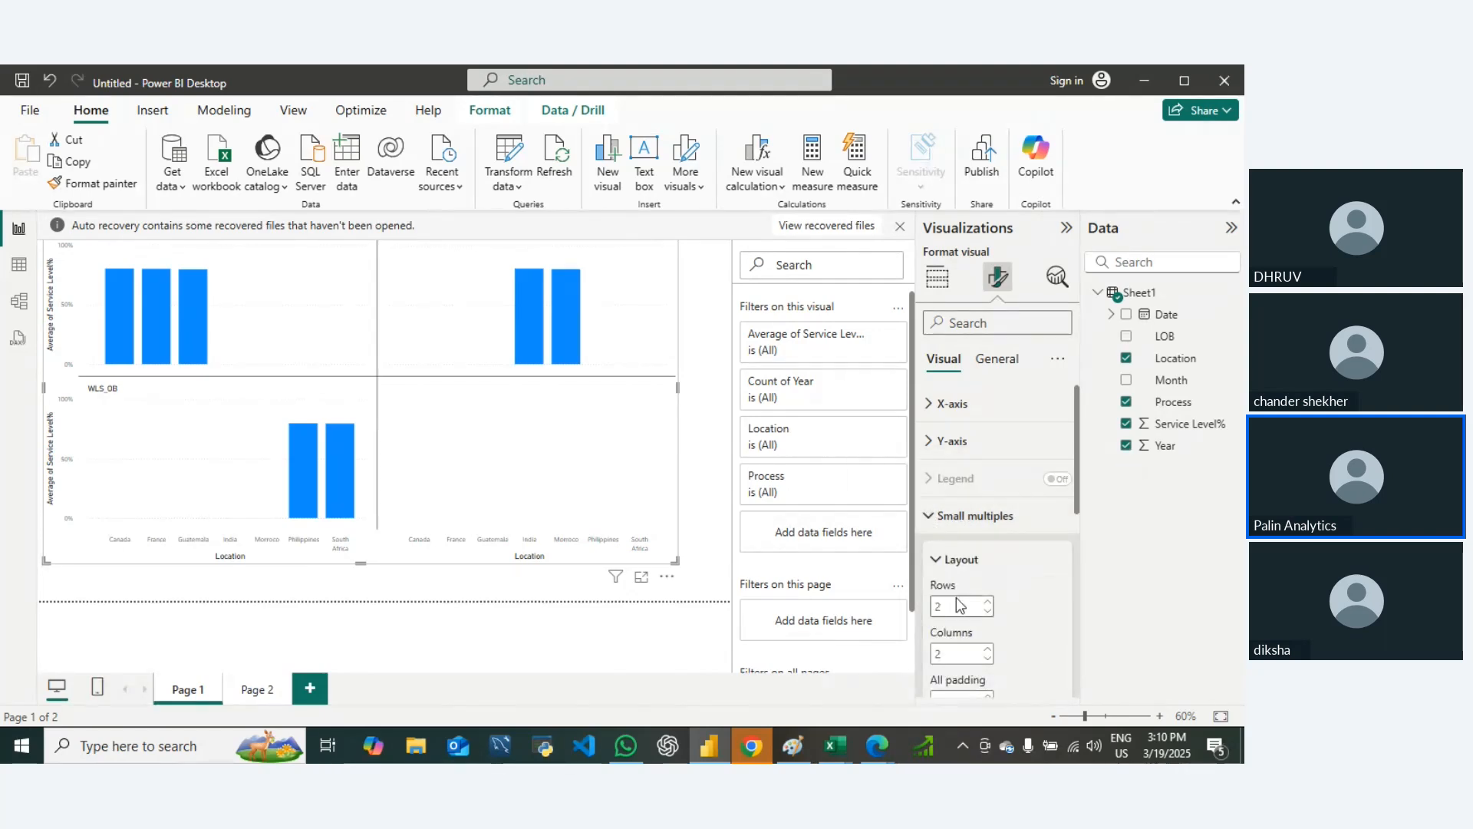
{"action": "left_click", "coordinate": [933, 524]}
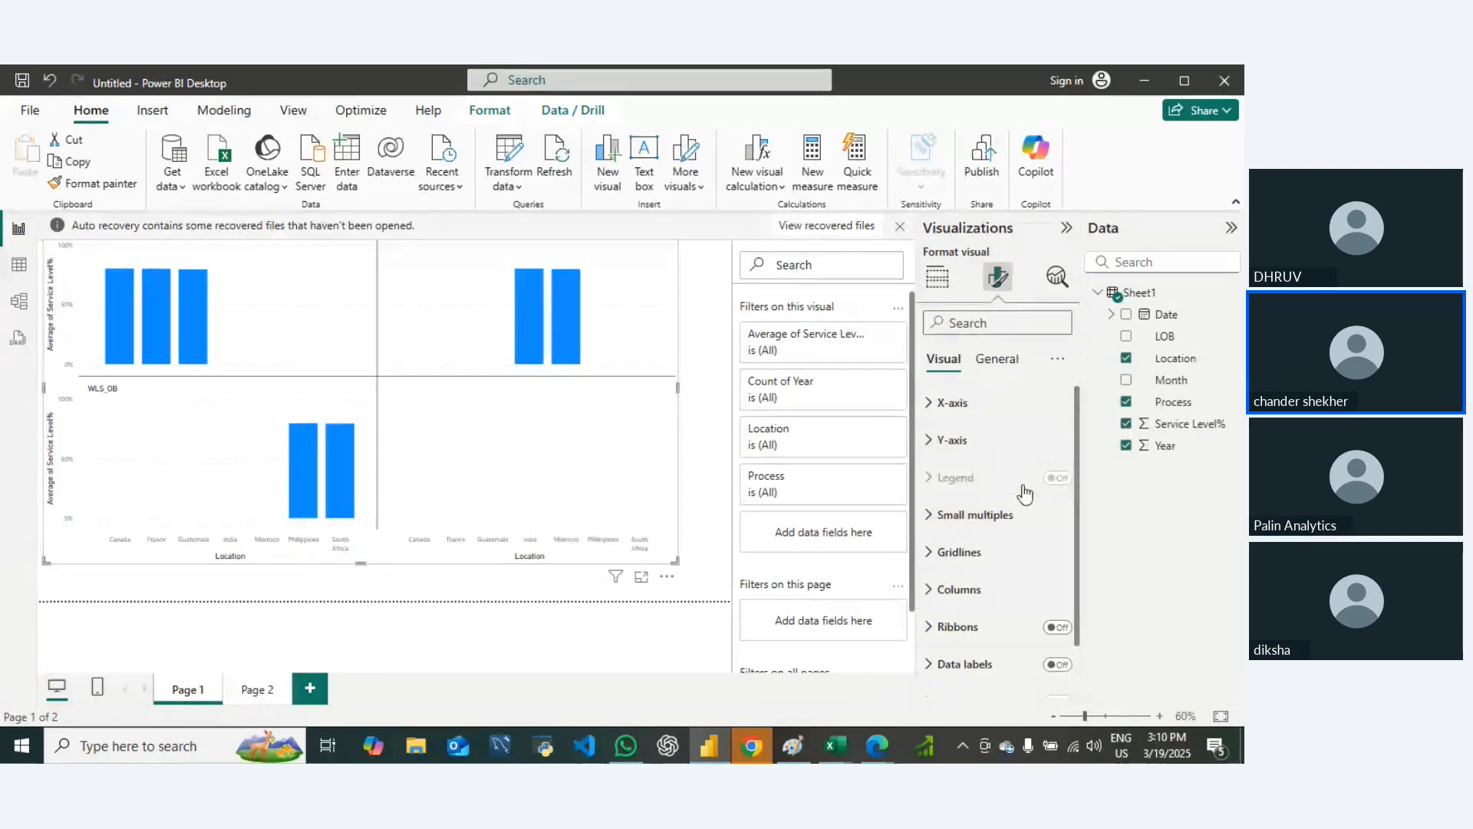
{"action": "scroll", "coordinate": [1006, 491], "scroll_direction": "down", "scroll_amount": 1}
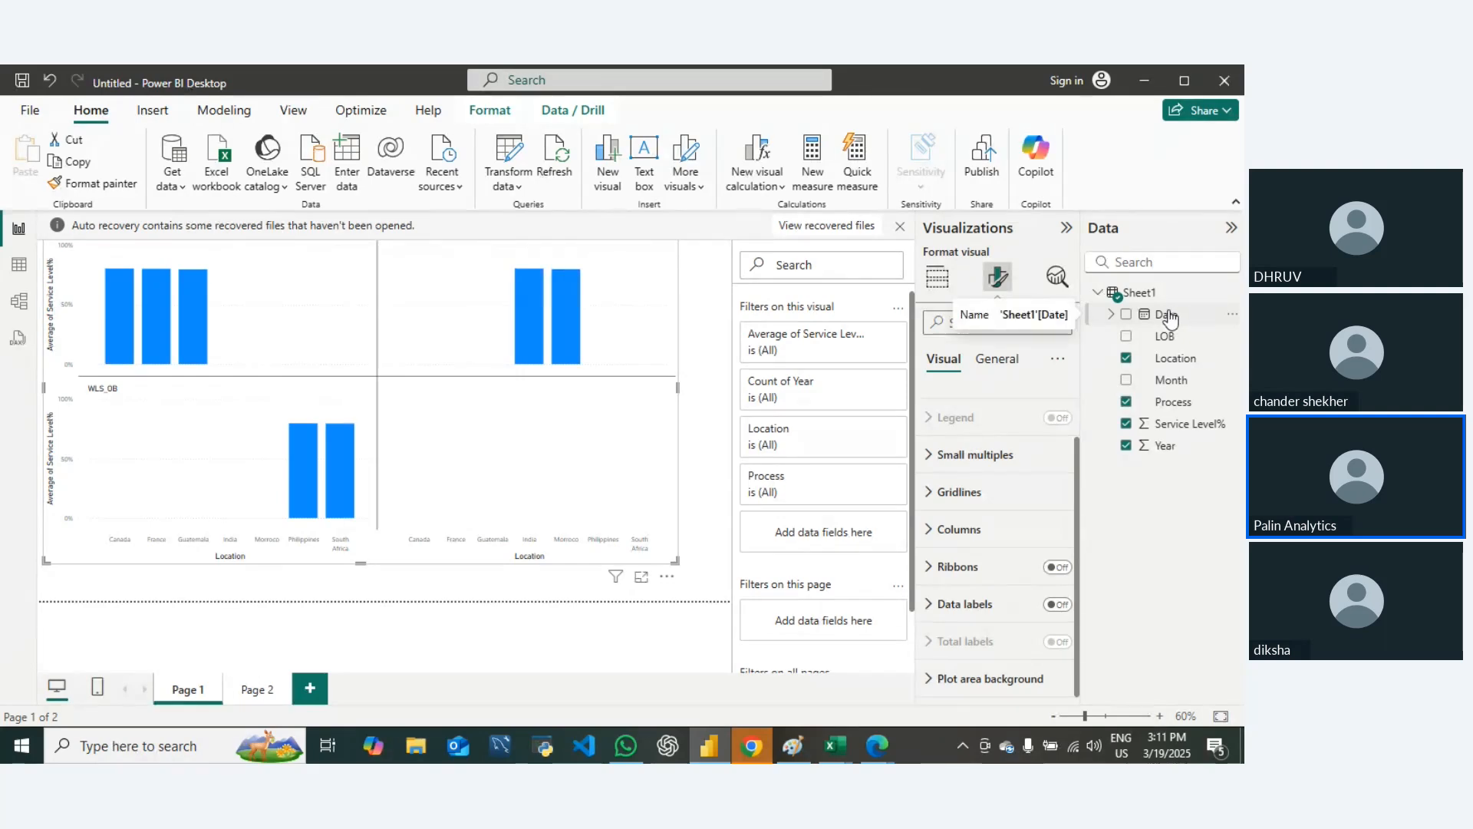
Step: On Page 2, remove the Day-only Date field from the line chart's X-axis and add the full Date hierarchy
{"action": "left_click", "coordinate": [259, 690]}
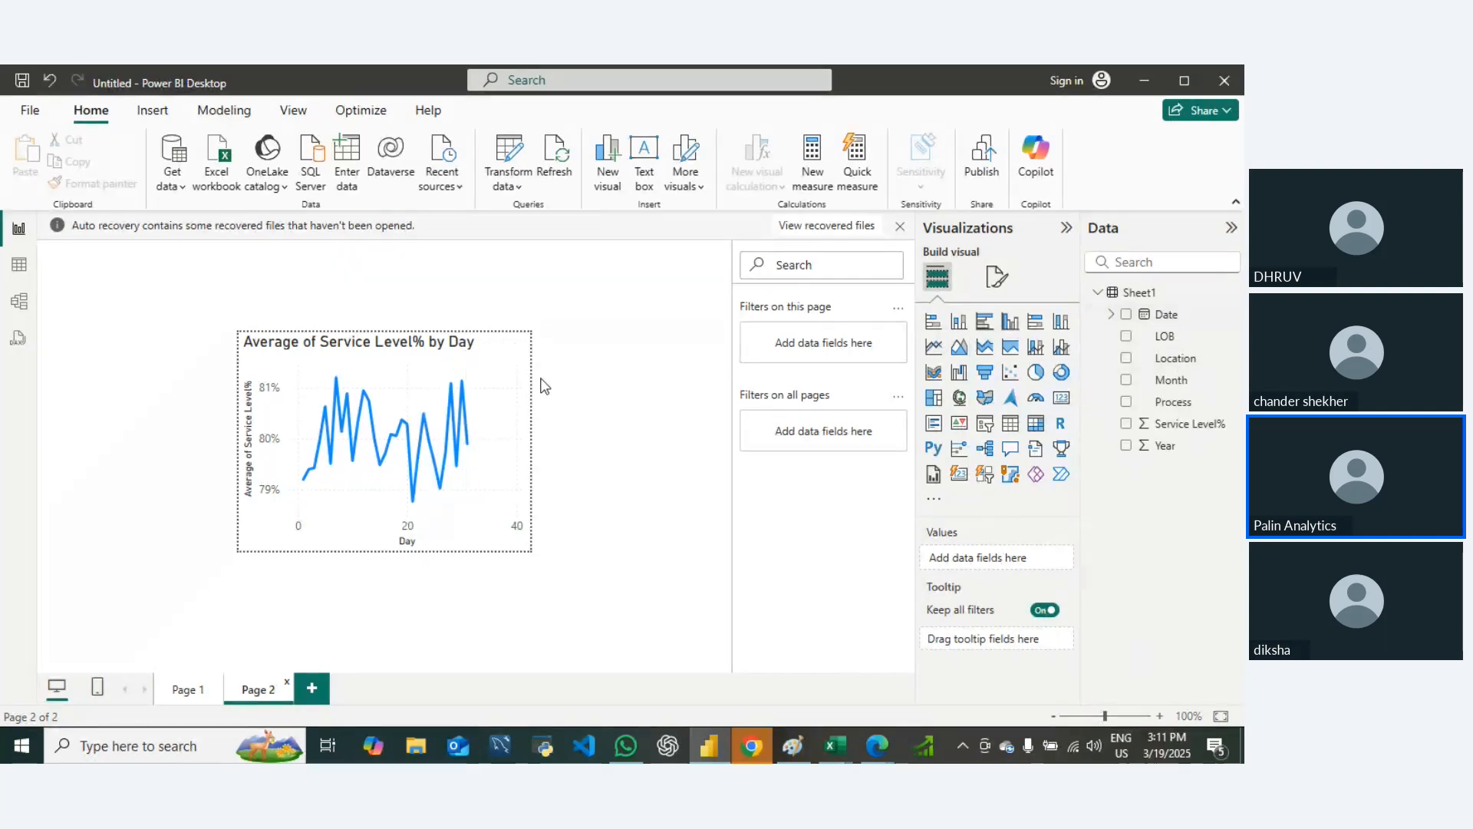
{"action": "left_click", "coordinate": [349, 381]}
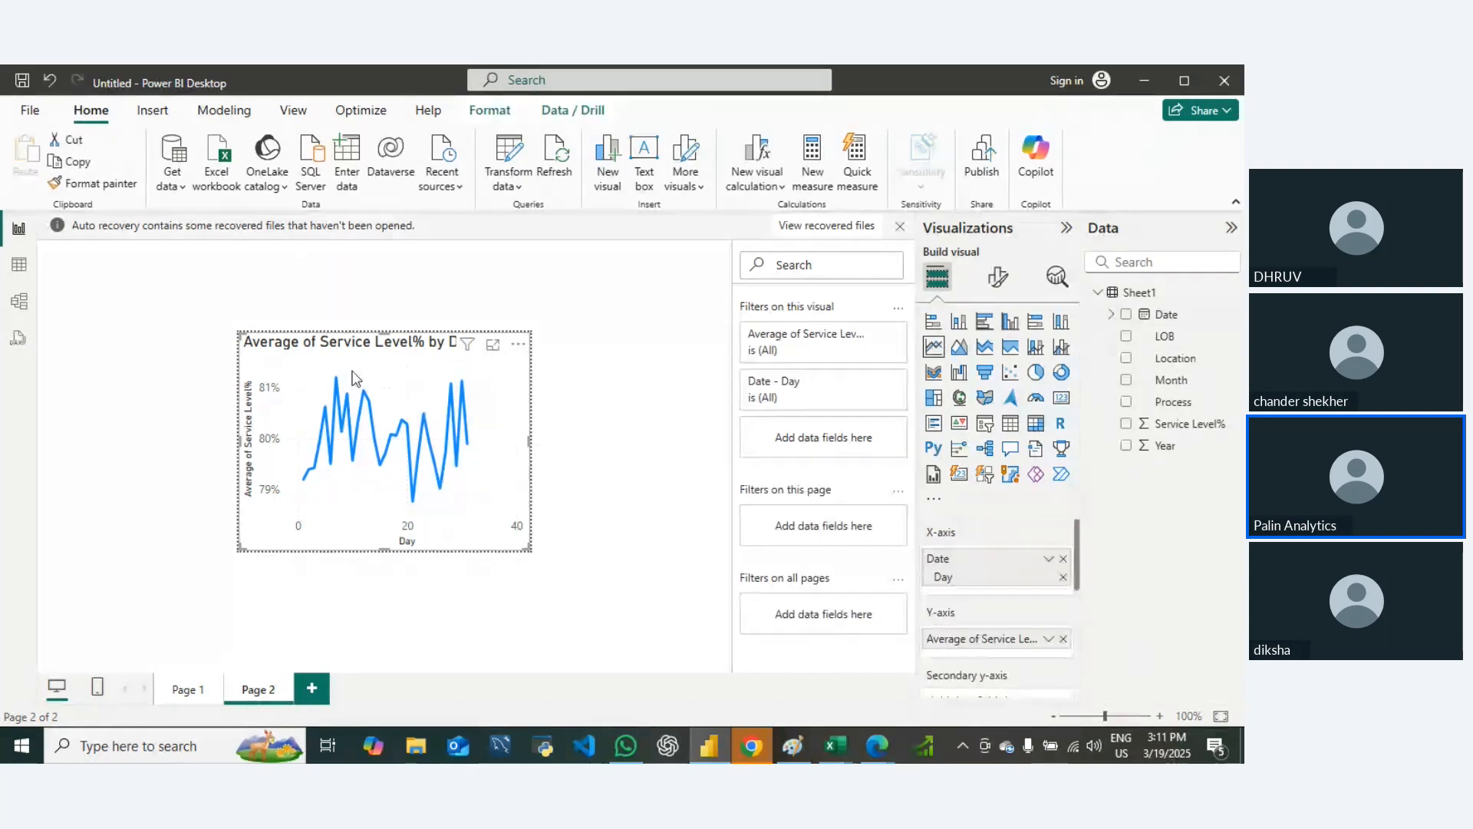
{"action": "left_click", "coordinate": [1167, 319]}
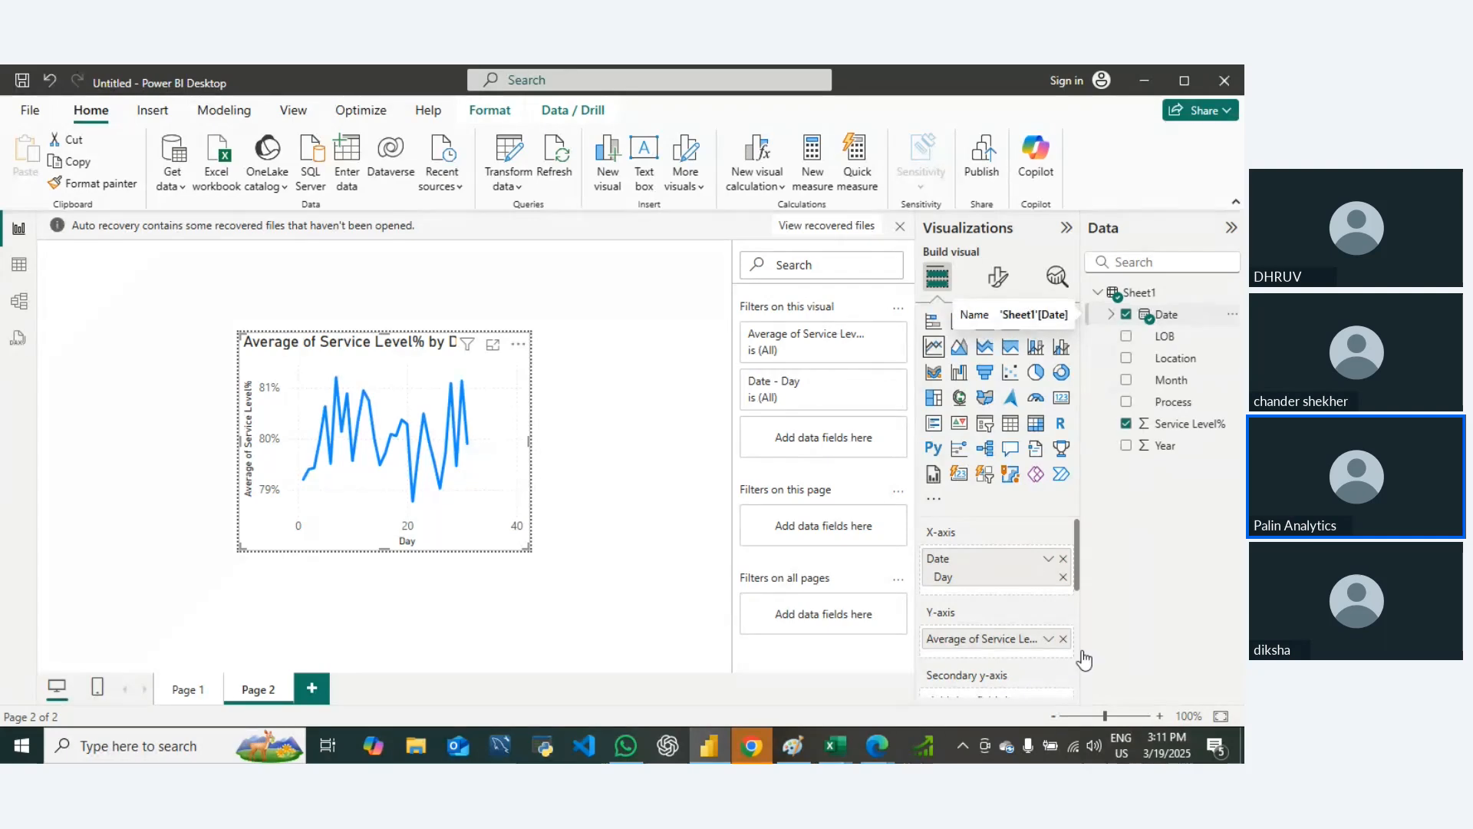
{"action": "left_click", "coordinate": [1063, 560]}
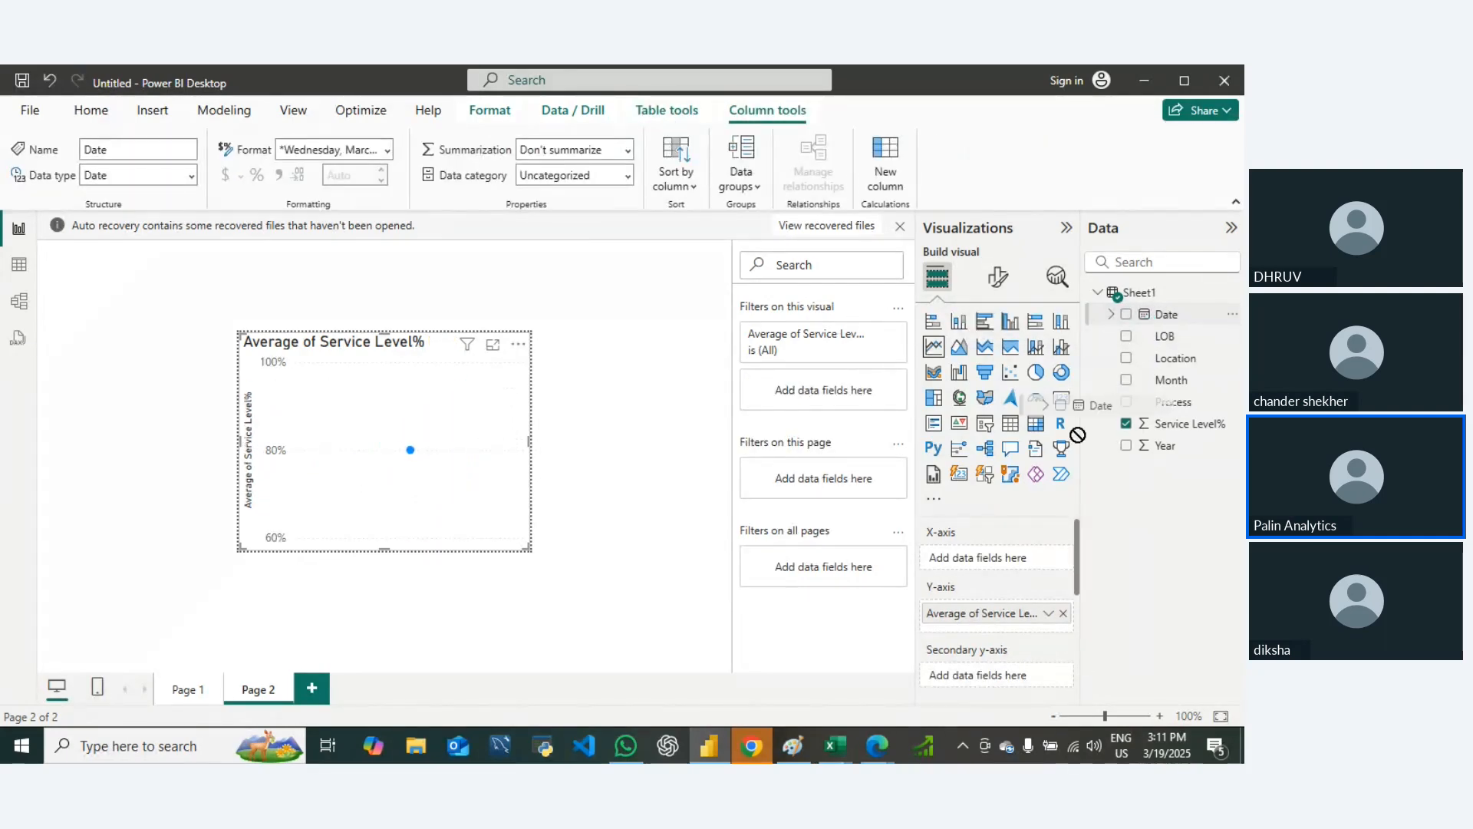
{"action": "key", "text": "ctrl+z"}
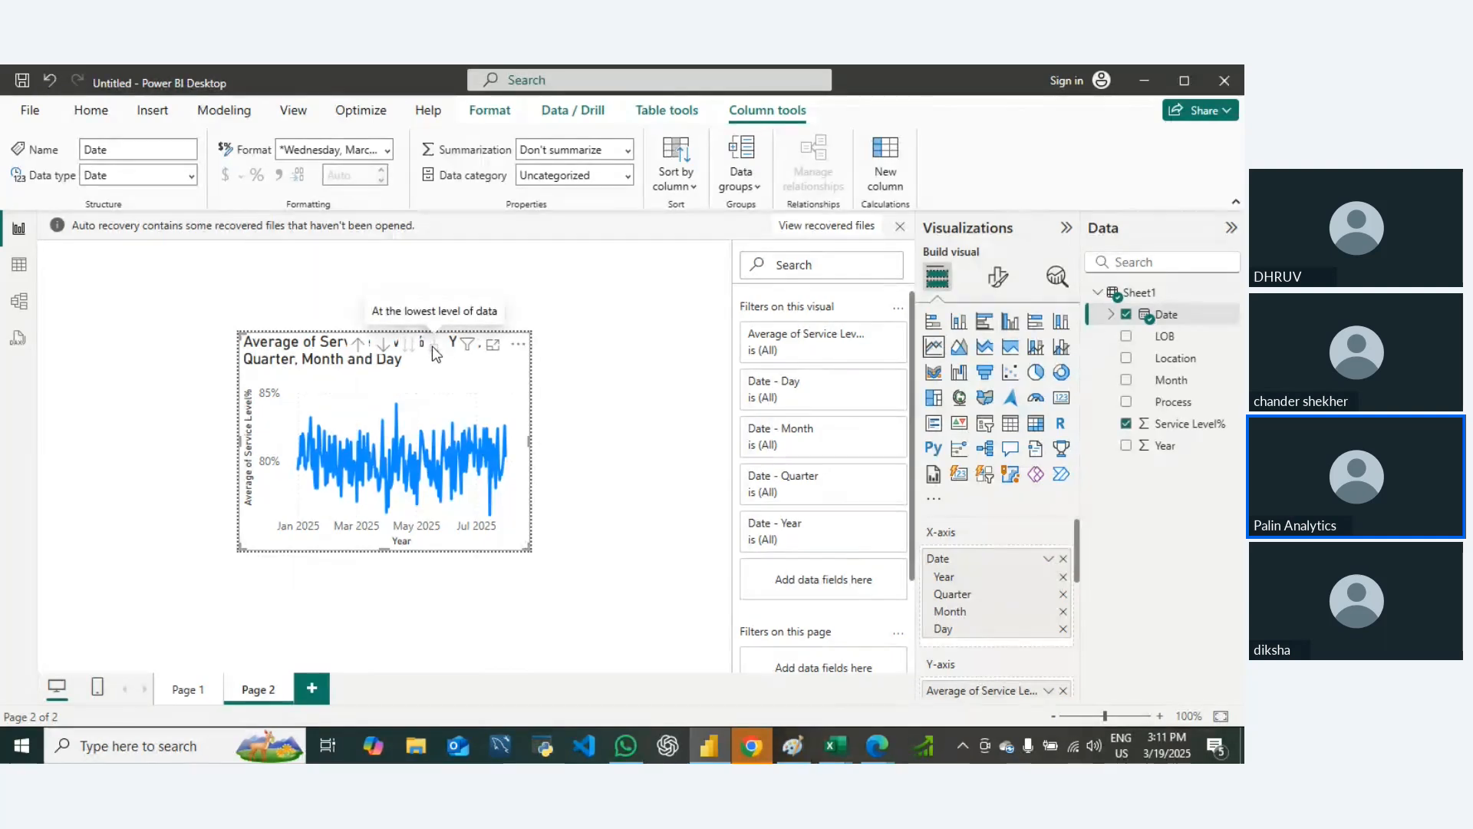
Step: Drill the line chart up to the Year level and expand it one level to Year and Quarter
{"action": "left_click", "coordinate": [359, 347]}
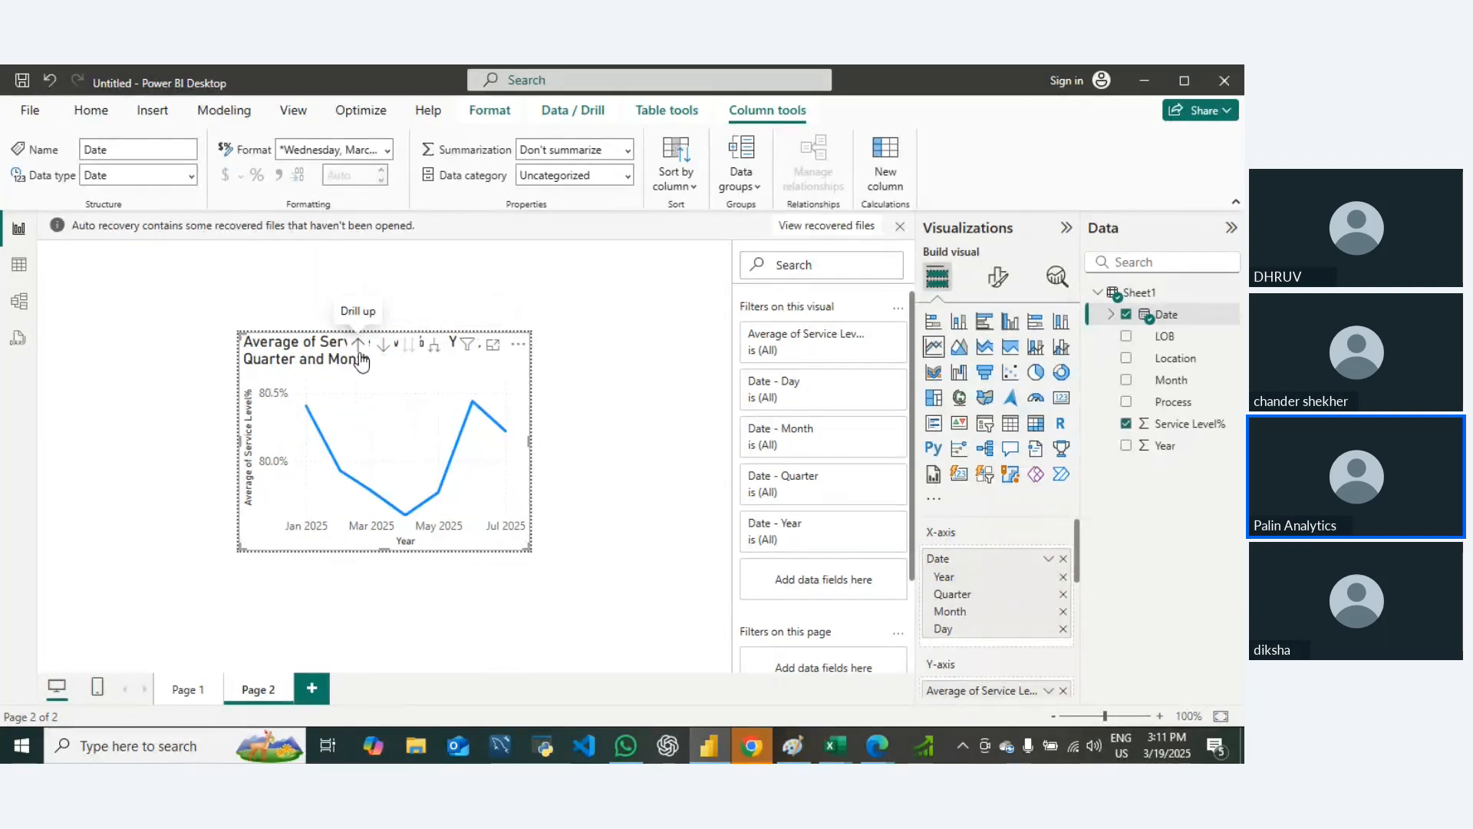
{"action": "left_click", "coordinate": [359, 352]}
{"action": "left_click", "coordinate": [360, 353]}
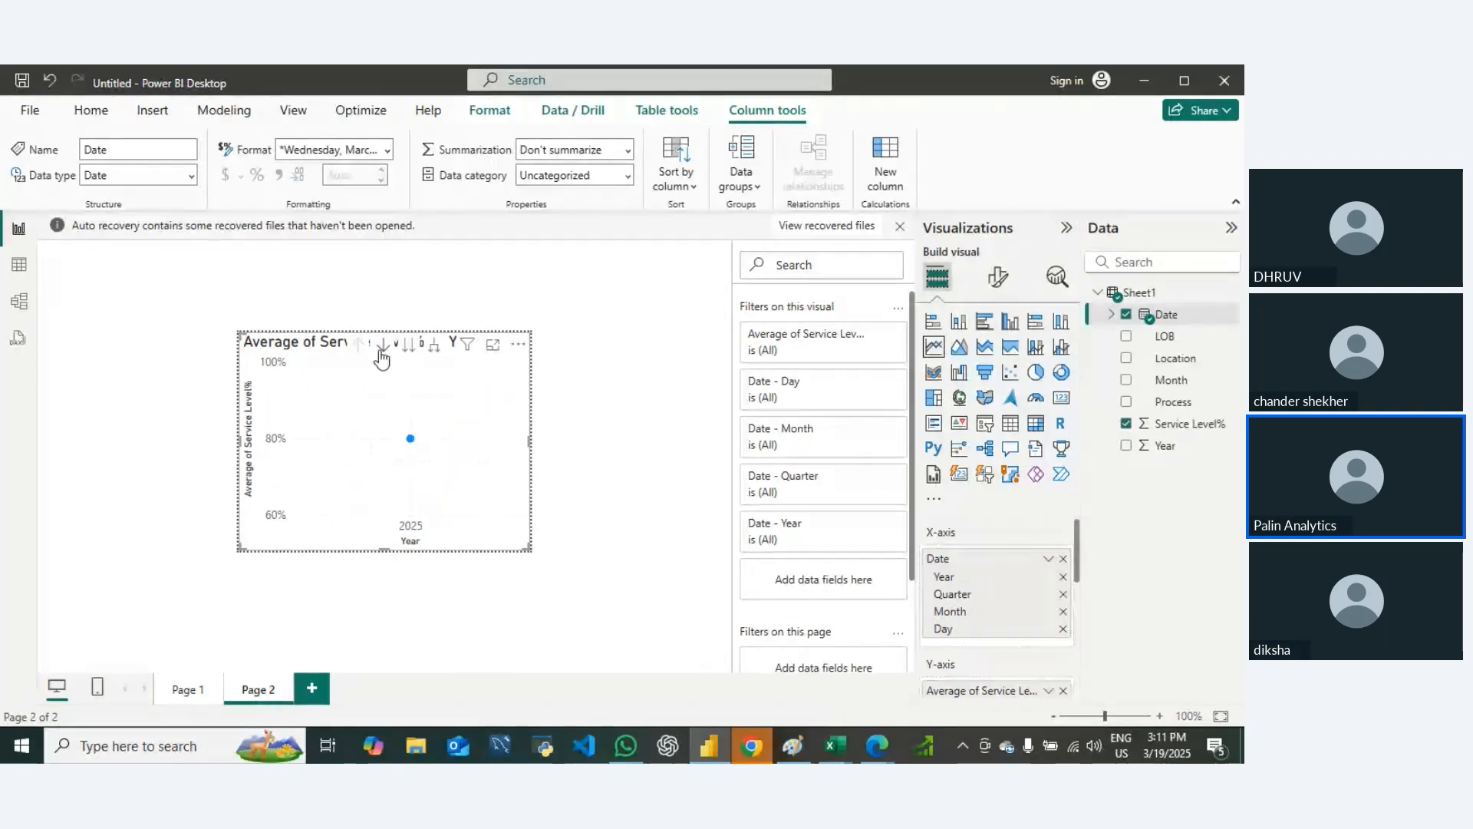
{"action": "left_click", "coordinate": [385, 350]}
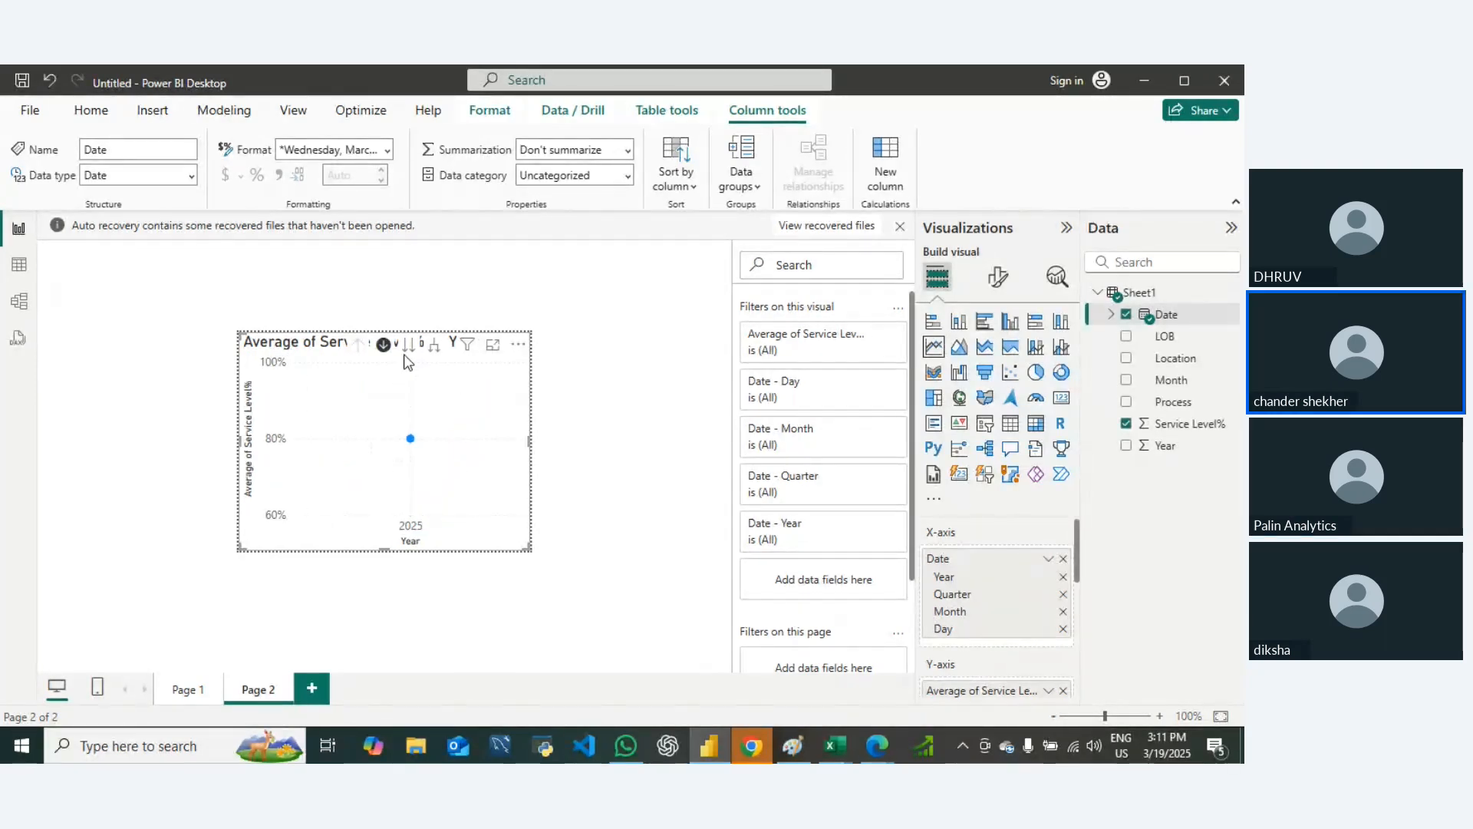
{"action": "left_click", "coordinate": [386, 350]}
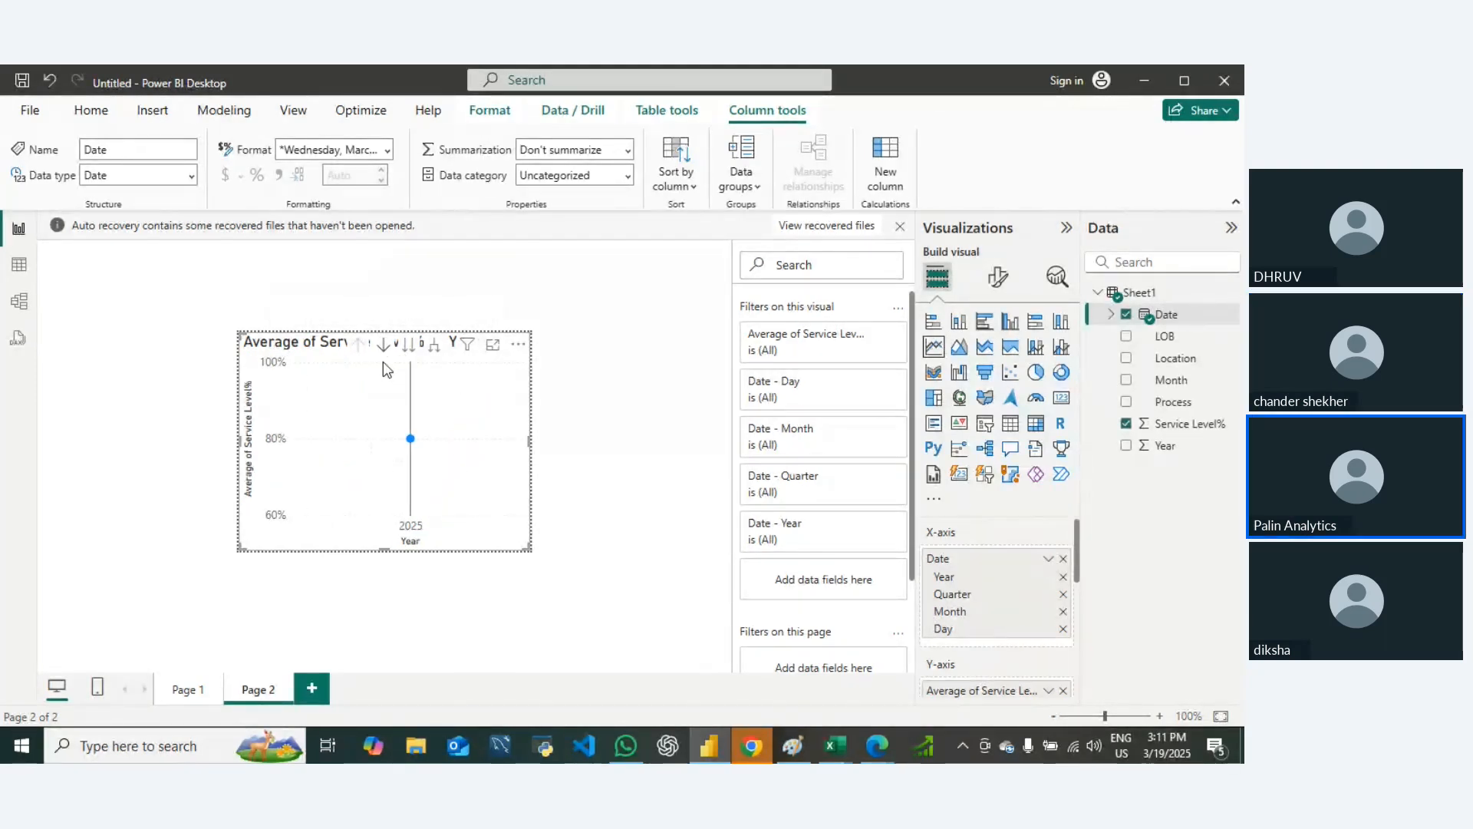
{"action": "left_click", "coordinate": [432, 355]}
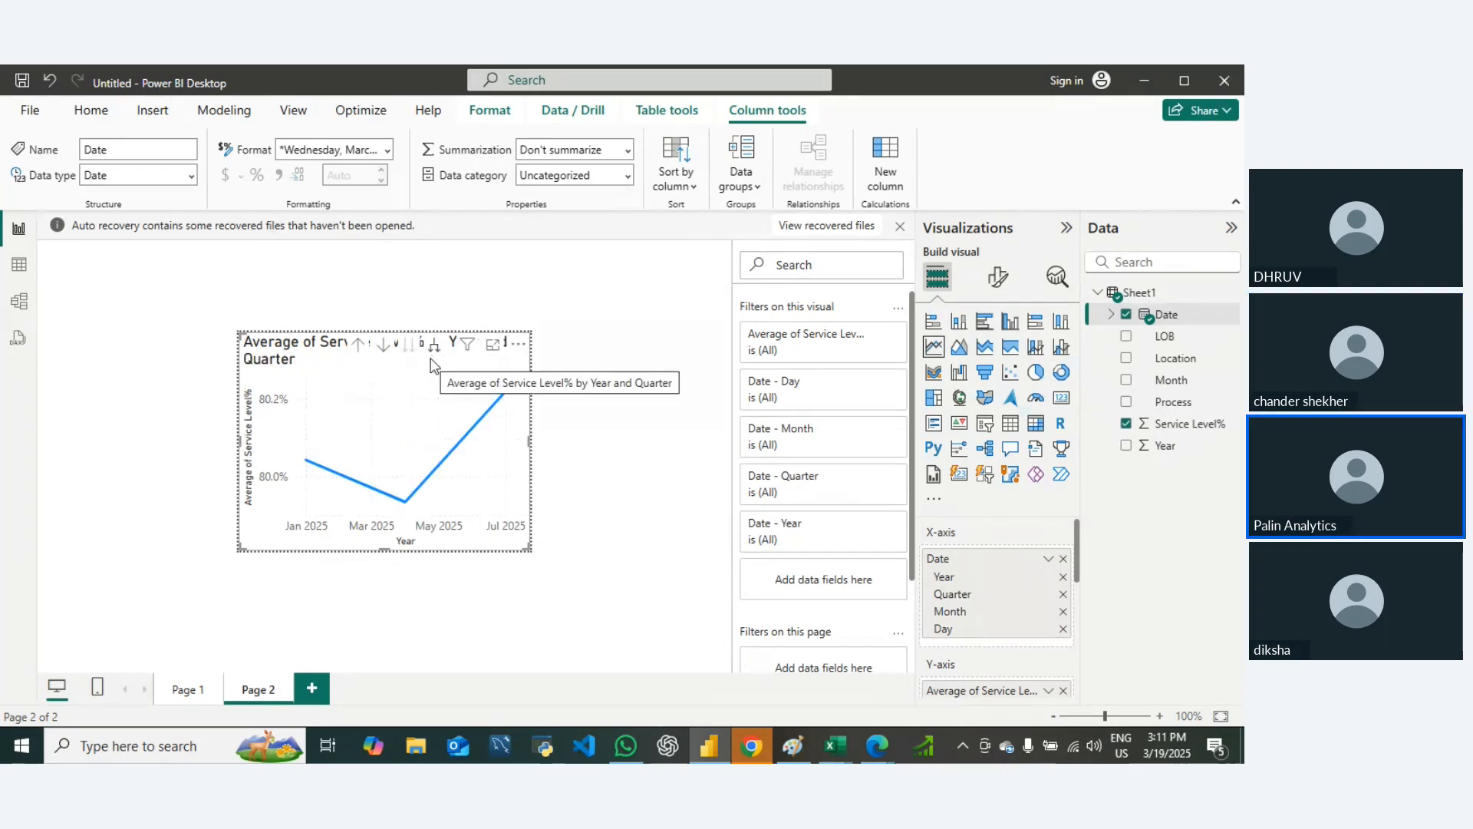
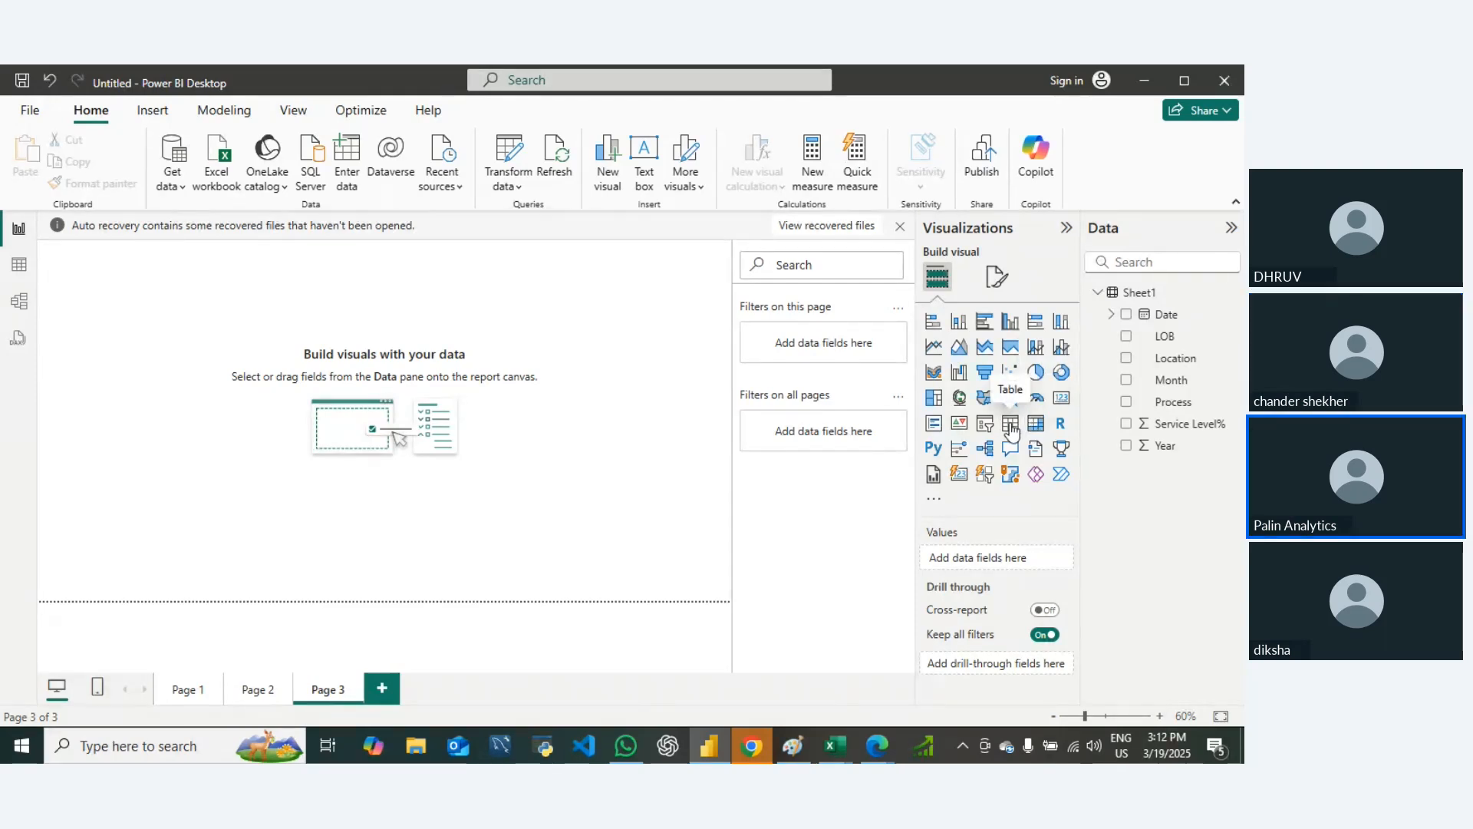
Step: Insert and enlarge a table on Page 3 with only the Month level of Date, plus the LOB and Location columns
{"action": "left_click", "coordinate": [1010, 424]}
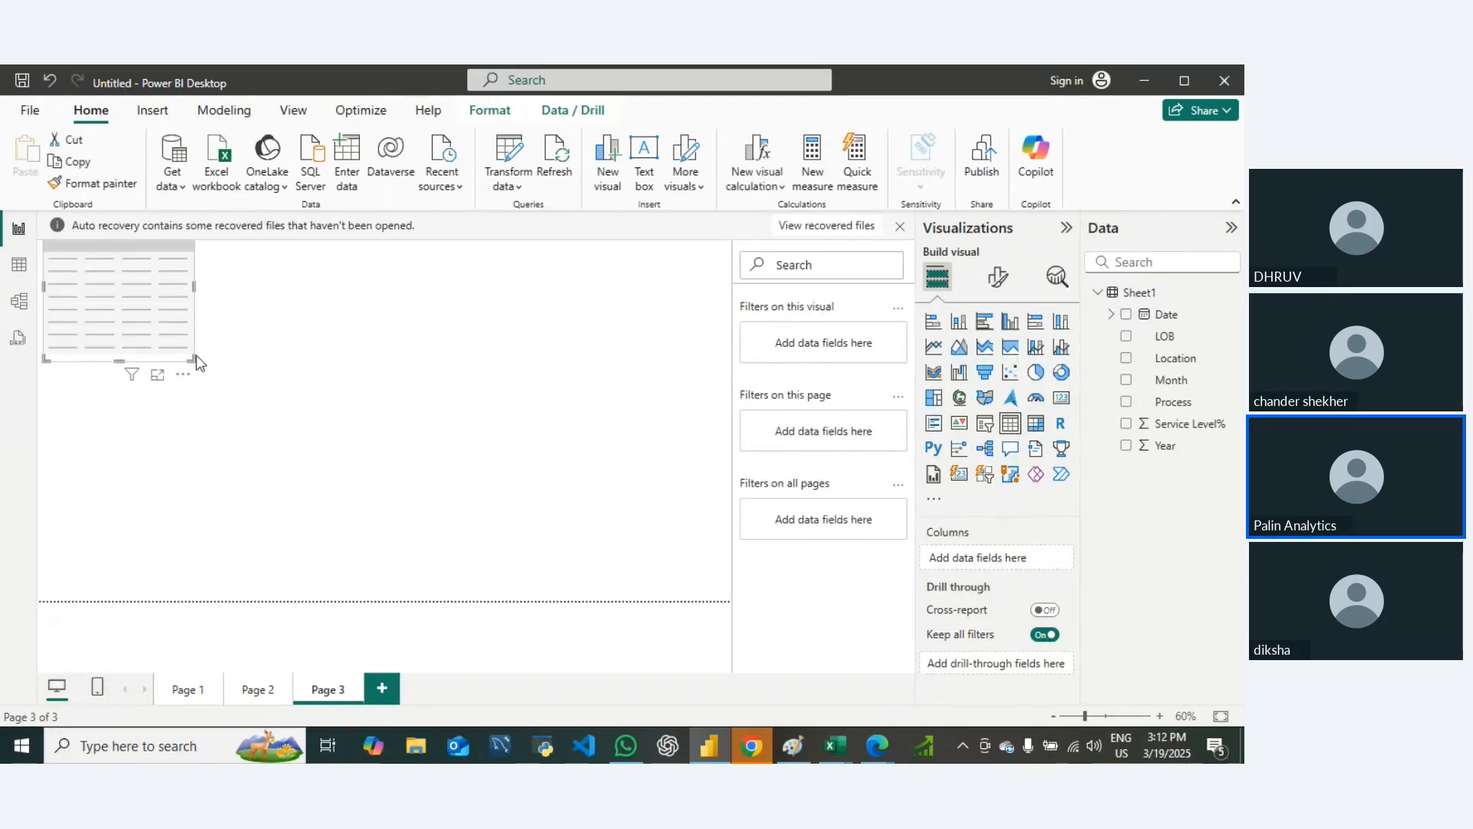
{"action": "left_click_drag", "start_coordinate": [198, 362], "coordinate": [470, 450]}
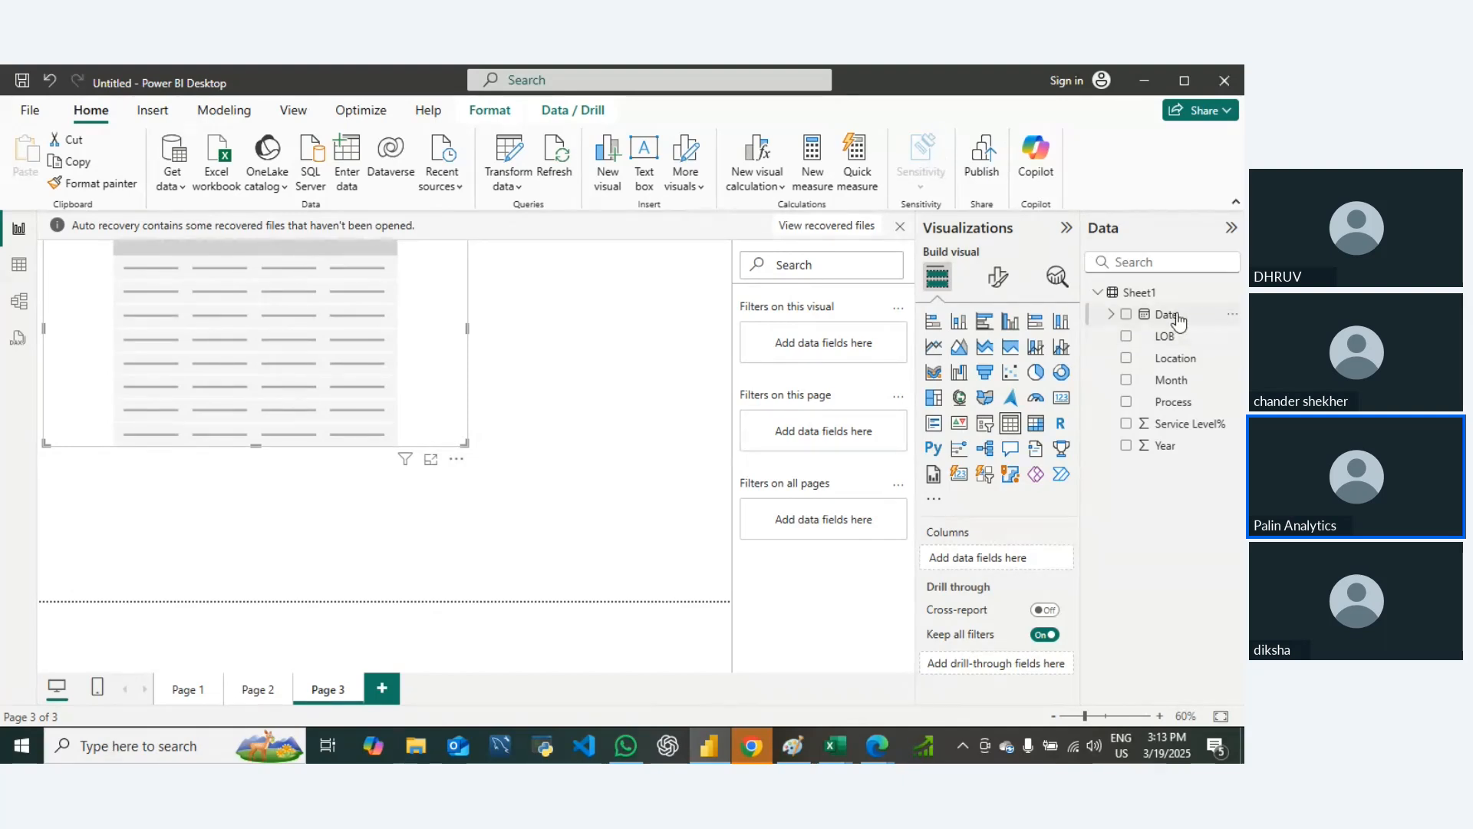
{"action": "left_click_drag", "start_coordinate": [1178, 321], "coordinate": [1018, 566]}
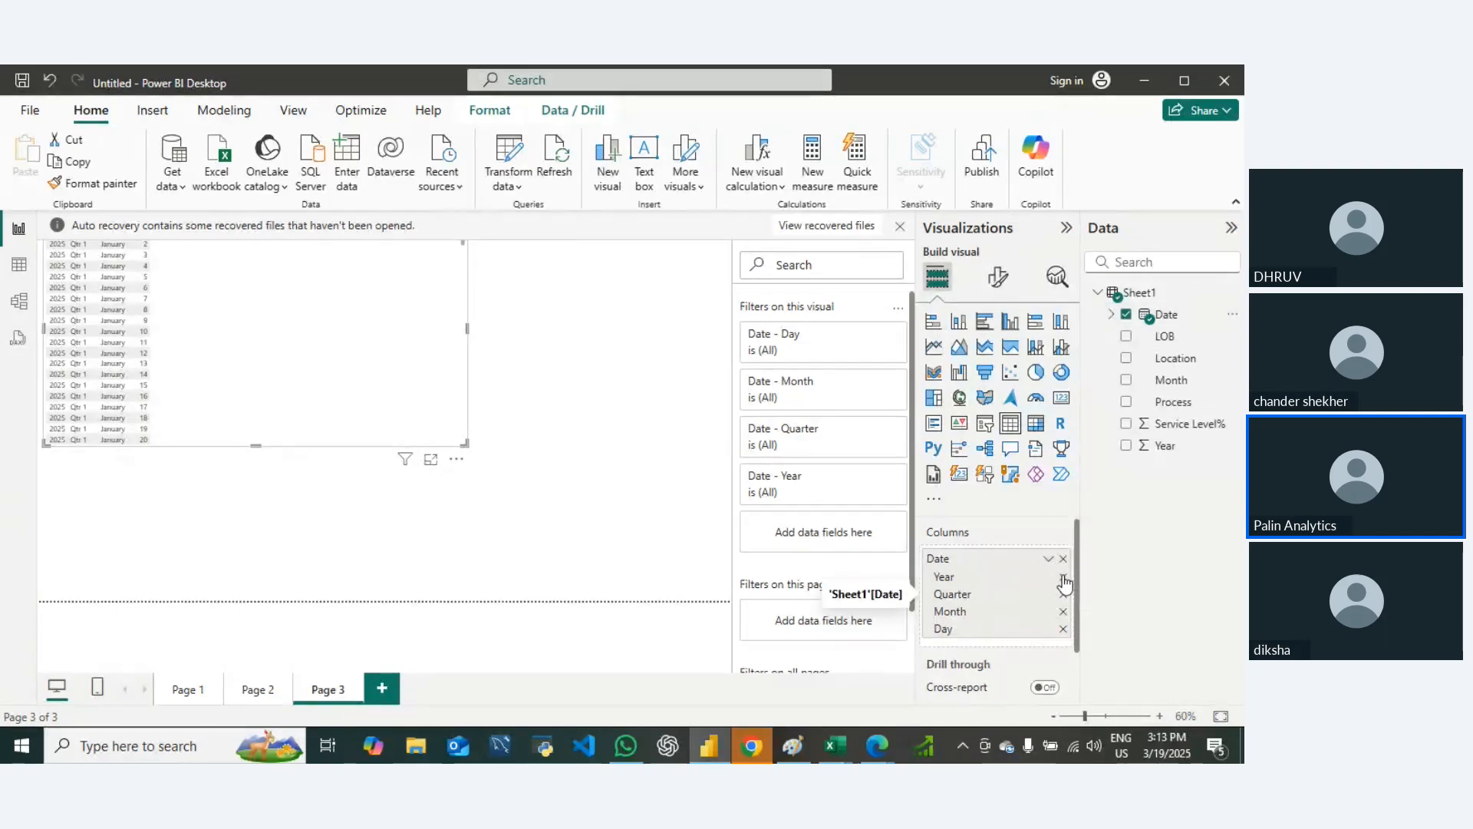
{"action": "left_click", "coordinate": [1063, 577]}
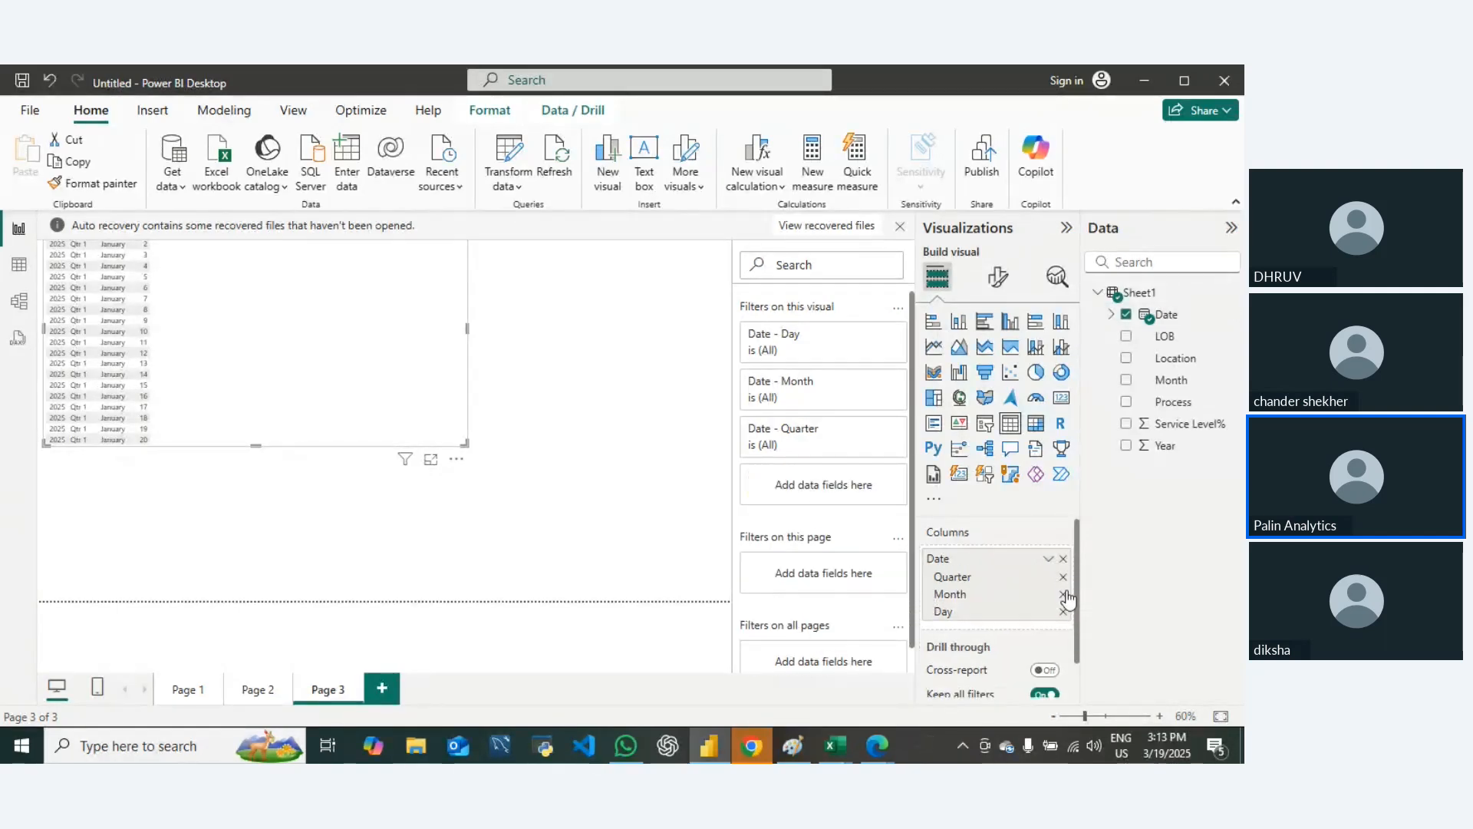
{"action": "left_click", "coordinate": [1063, 577]}
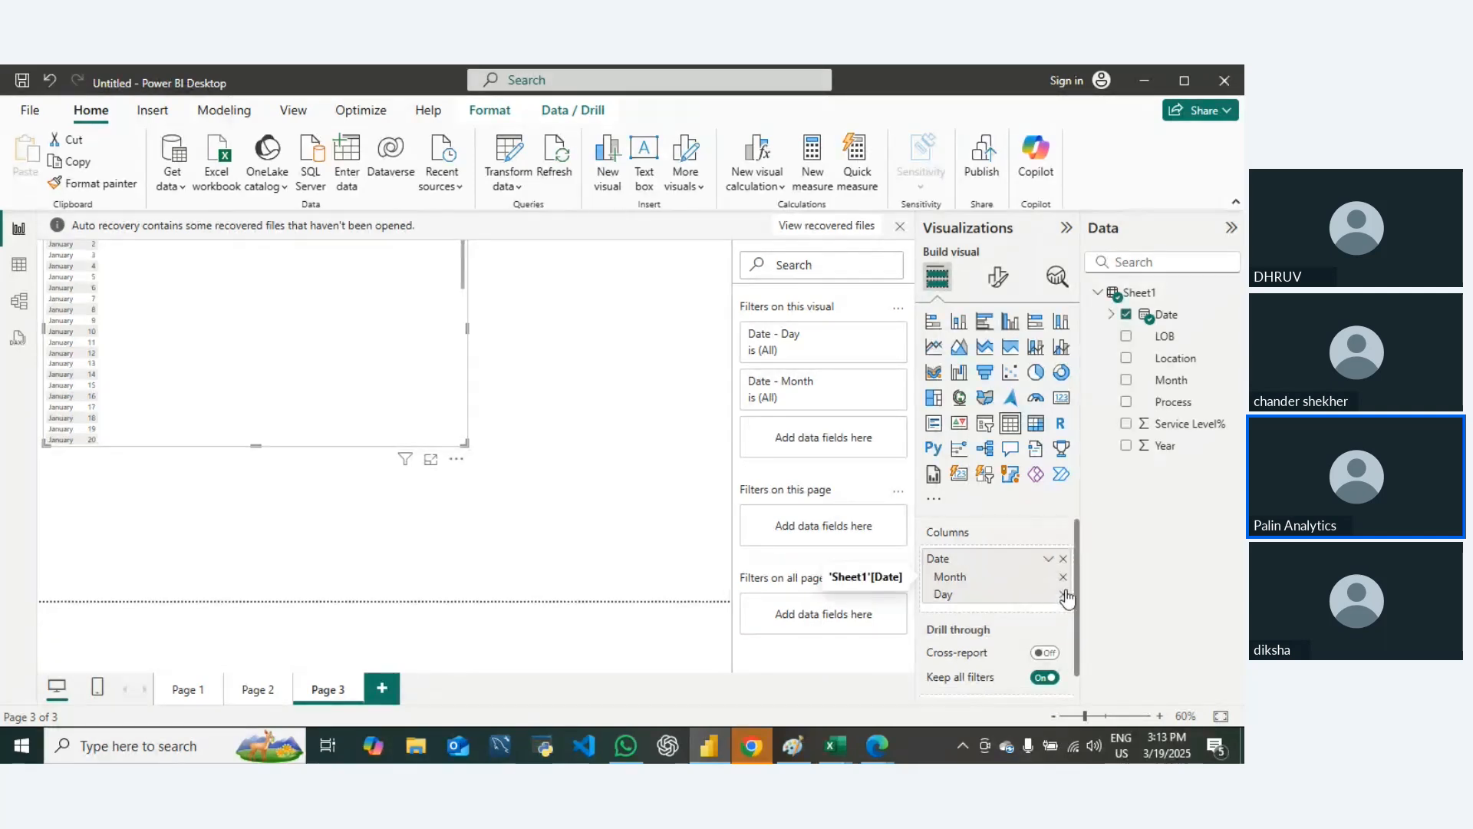
{"action": "left_click", "coordinate": [1062, 594]}
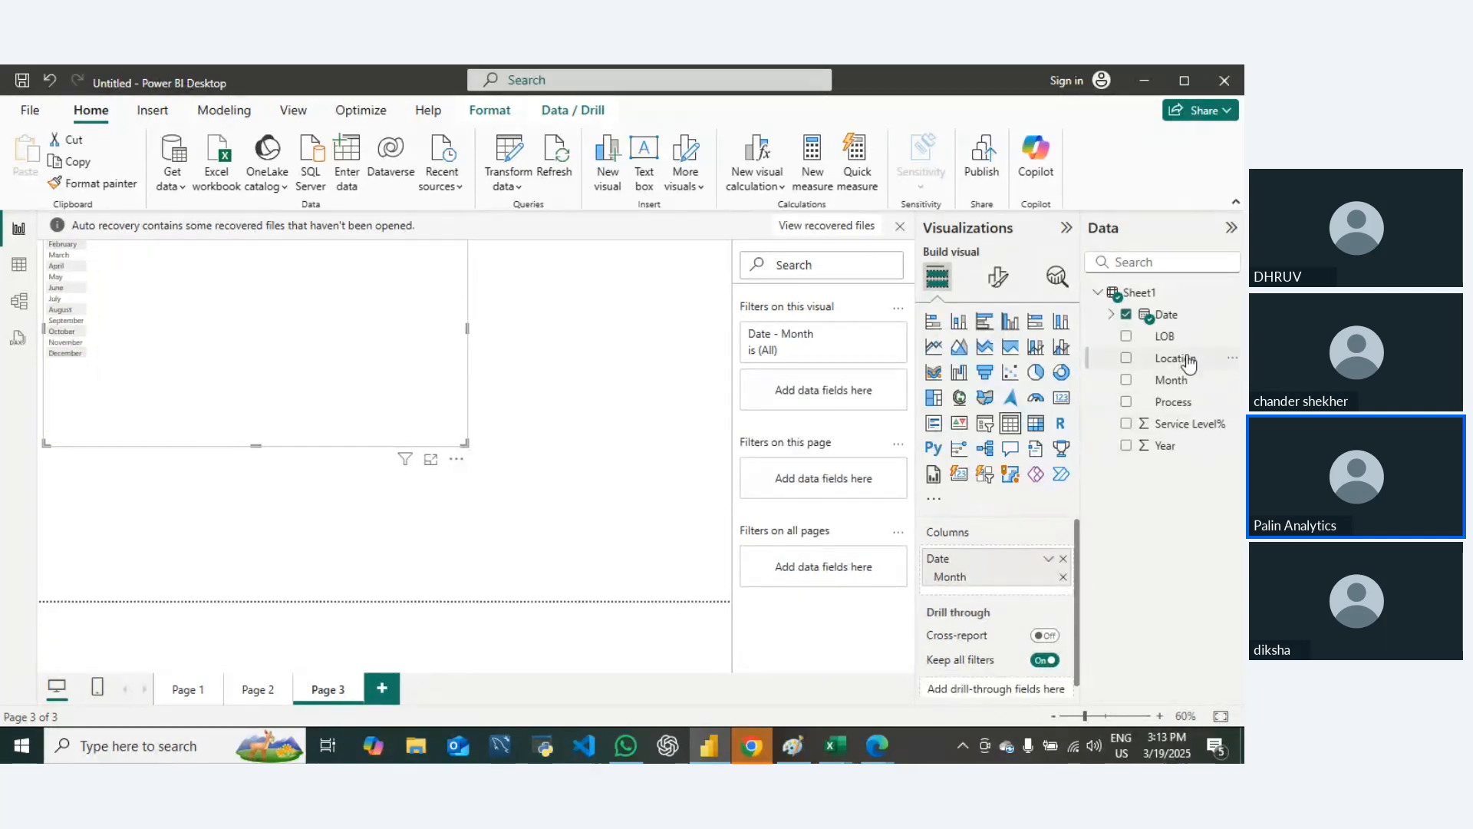
{"action": "left_click_drag", "start_coordinate": [1166, 337], "coordinate": [1014, 591]}
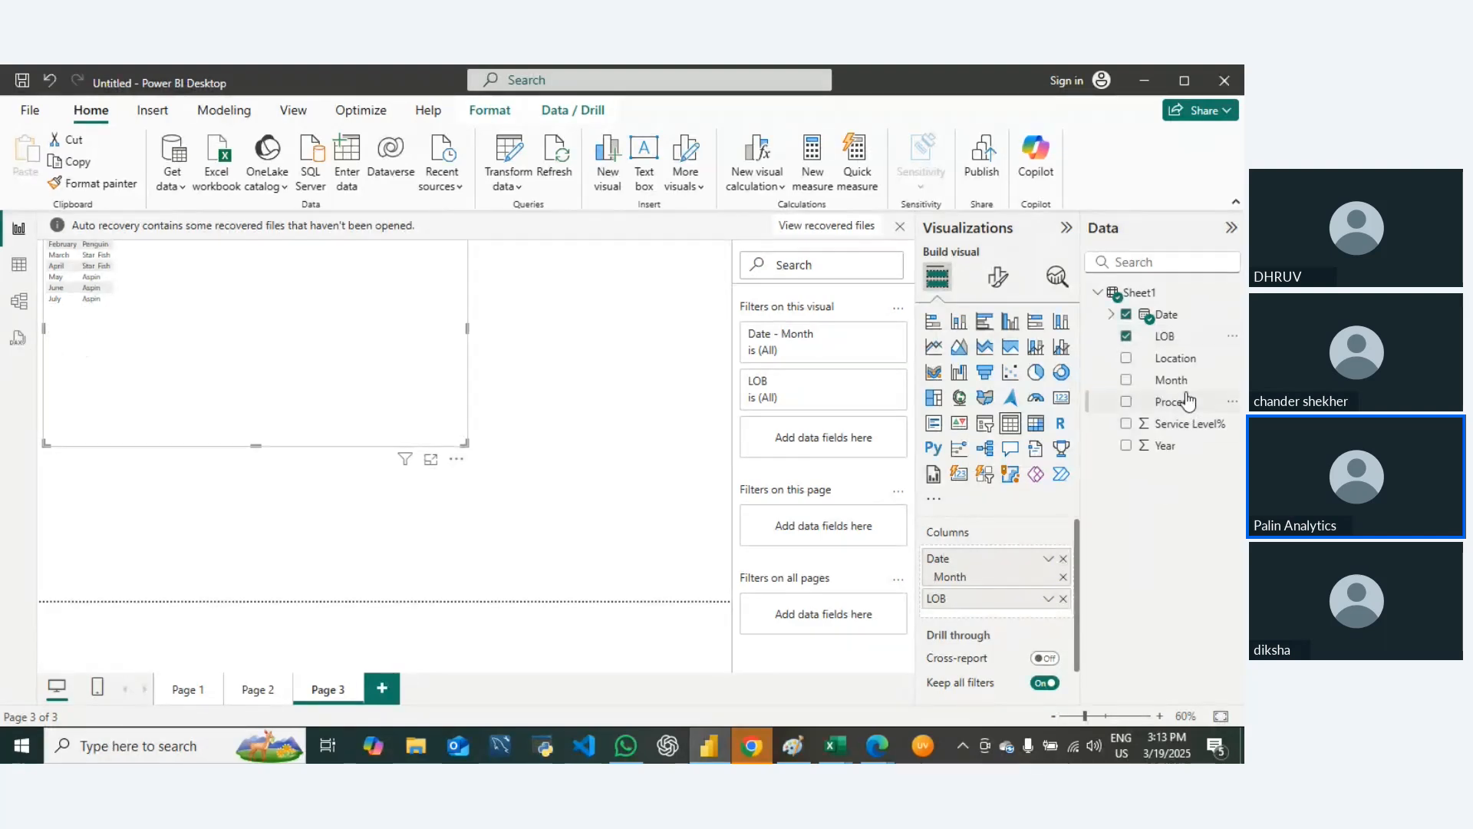
{"action": "left_click_drag", "start_coordinate": [1170, 373], "coordinate": [997, 621]}
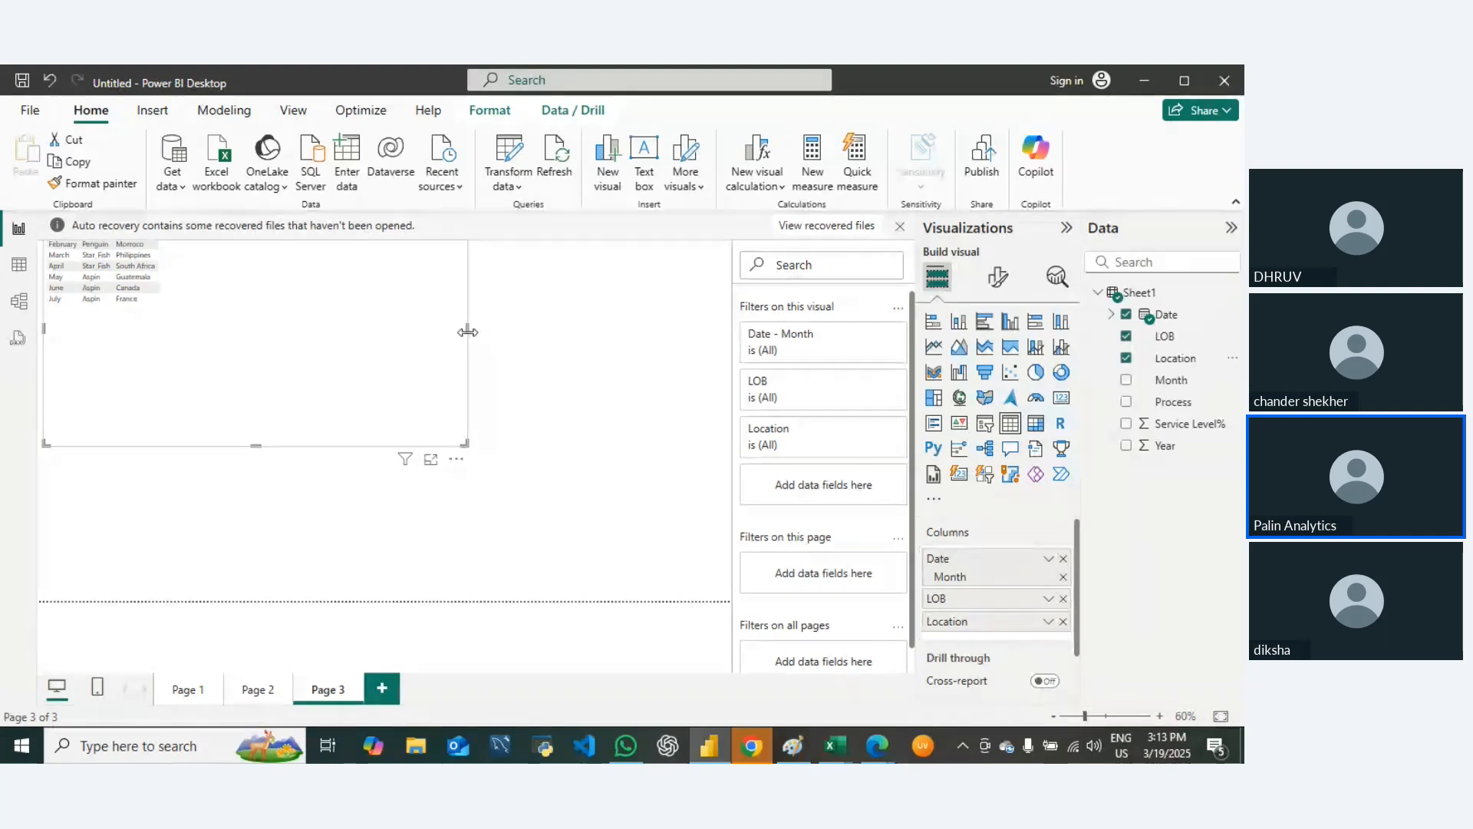
Step: Dismiss the auto-recovery notice and choose to remove the recovered files
{"action": "left_click", "coordinate": [897, 229]}
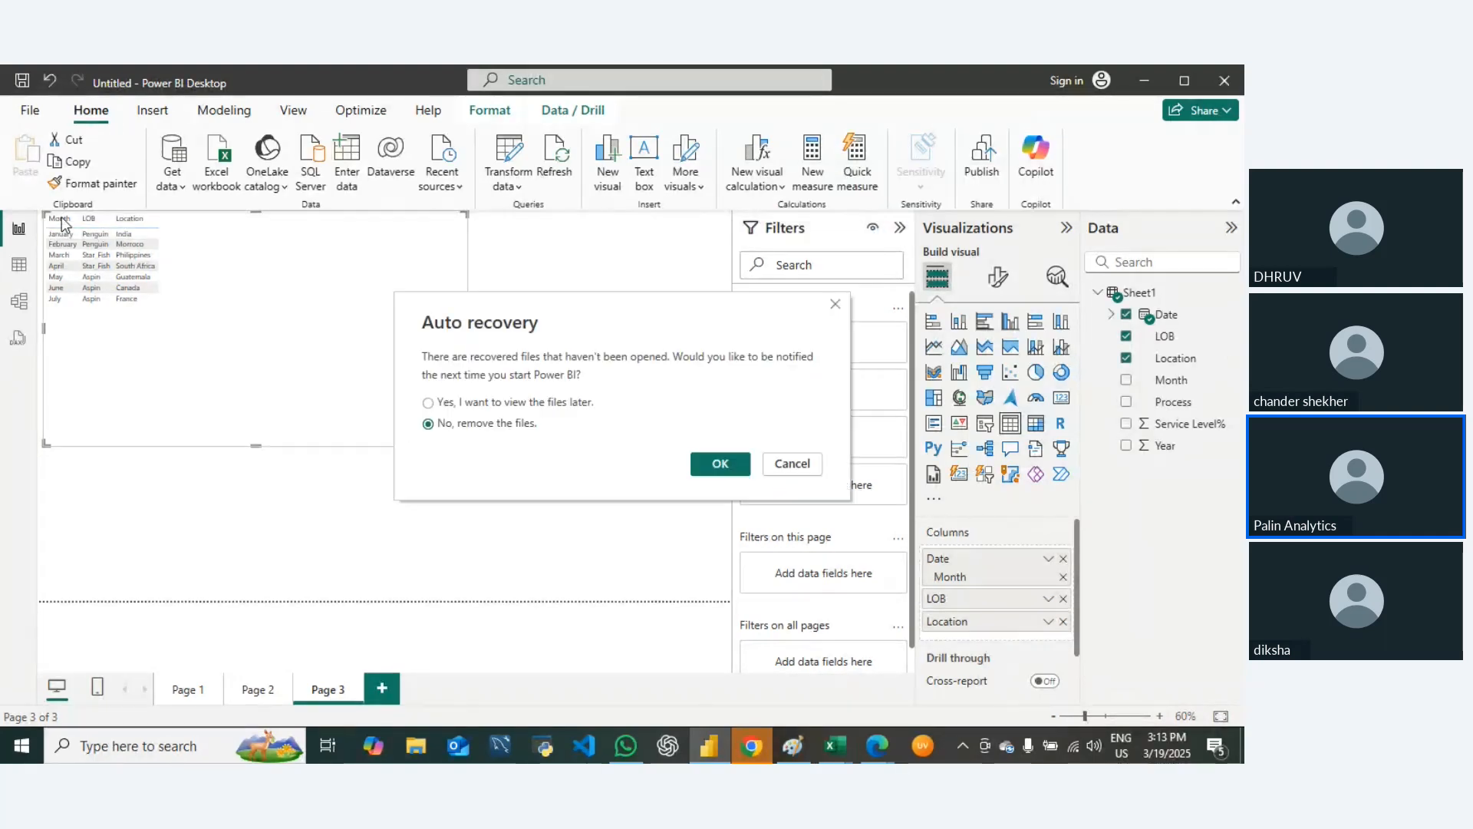
{"action": "left_click", "coordinate": [721, 464]}
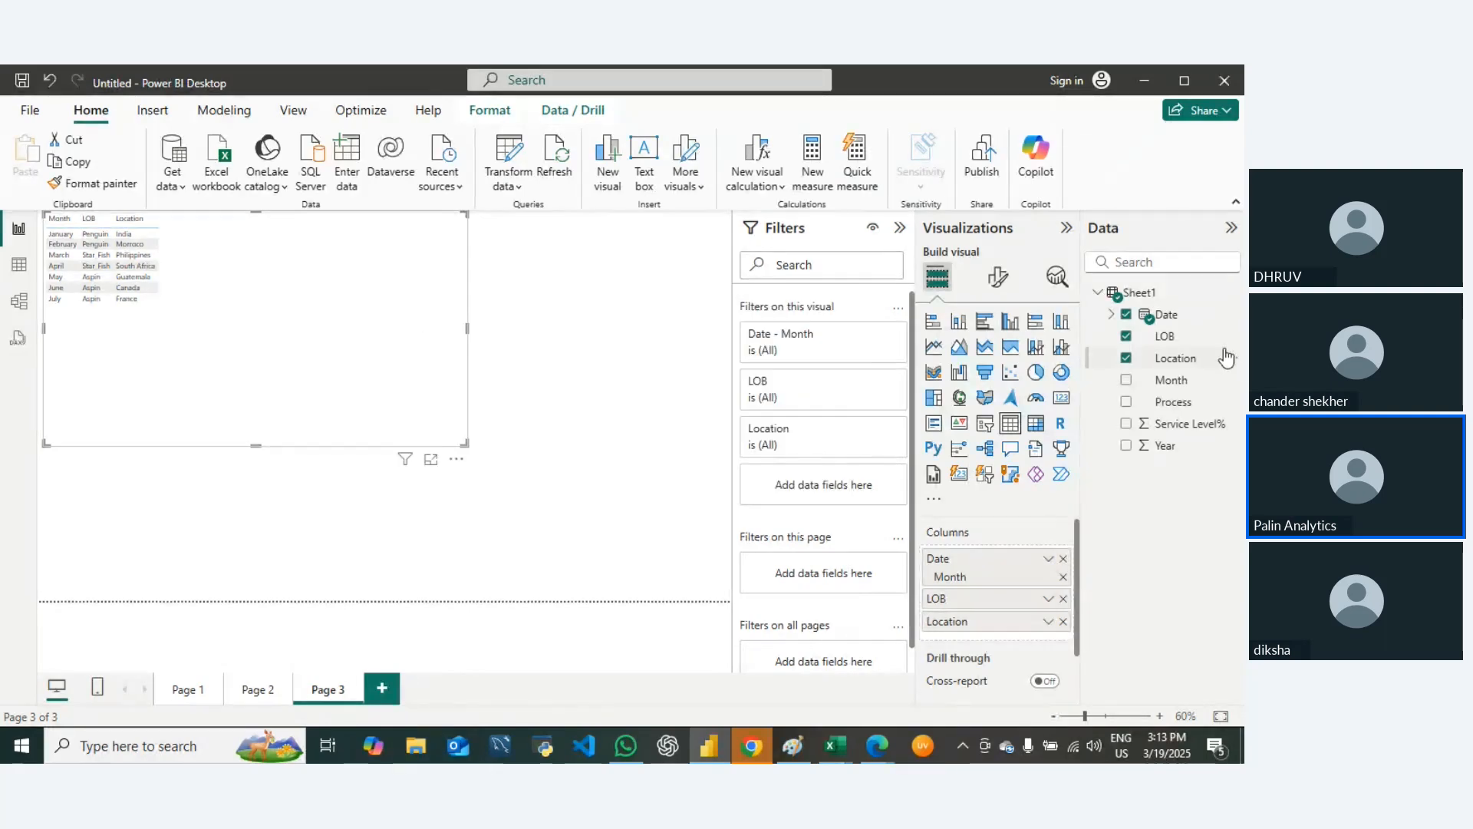
Step: Shrink the Month, LOB and Location table so its frame fits closely around the data
{"action": "left_click_drag", "start_coordinate": [1168, 382], "coordinate": [1212, 378]}
{"action": "left_click_drag", "start_coordinate": [1170, 425], "coordinate": [1215, 530]}
{"action": "scroll", "coordinate": [1012, 563], "scroll_direction": "down", "scroll_amount": 1}
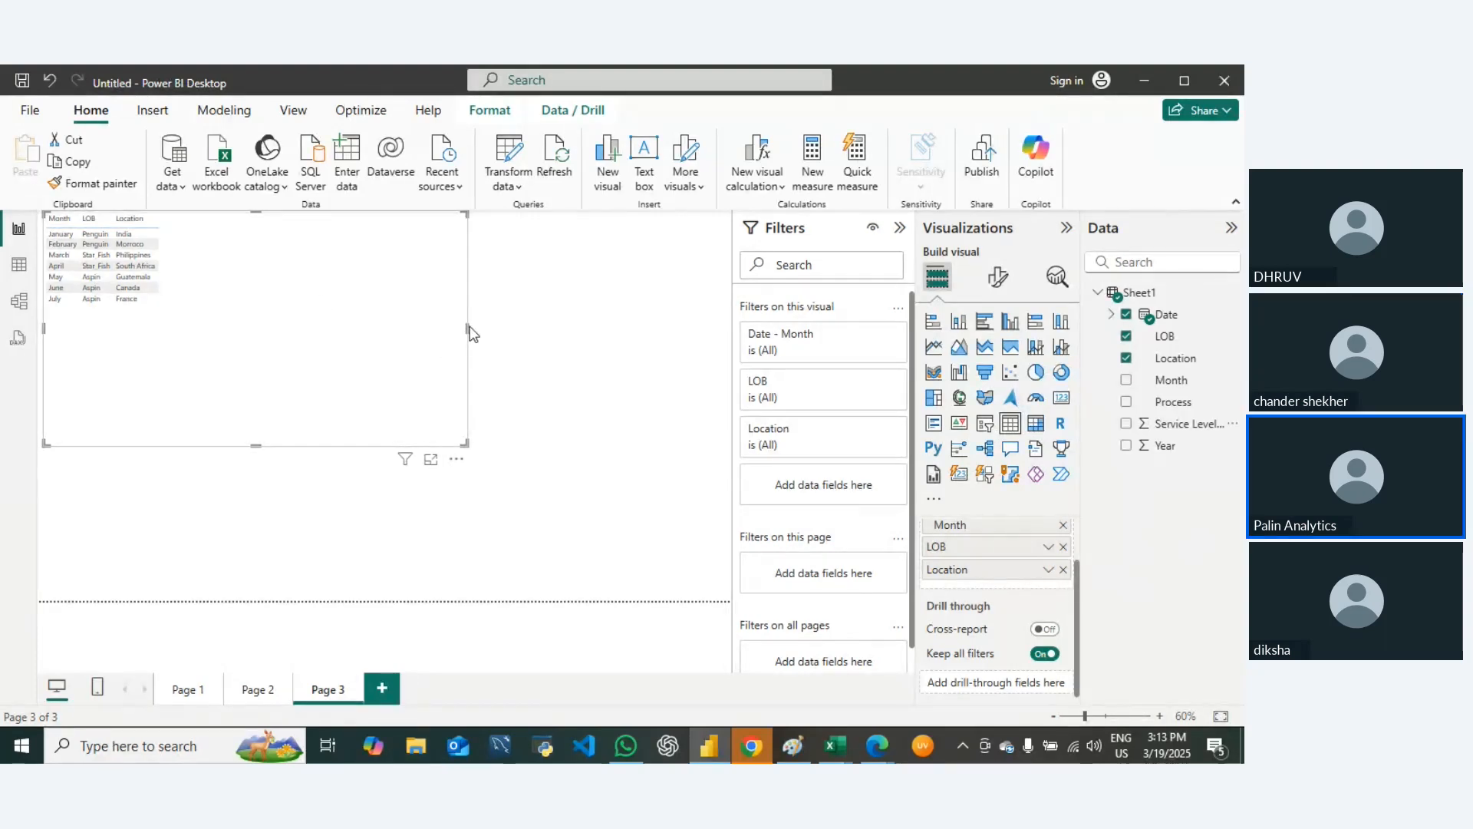
{"action": "left_click_drag", "start_coordinate": [467, 327], "coordinate": [189, 324]}
{"action": "left_click_drag", "start_coordinate": [189, 444], "coordinate": [180, 315]}
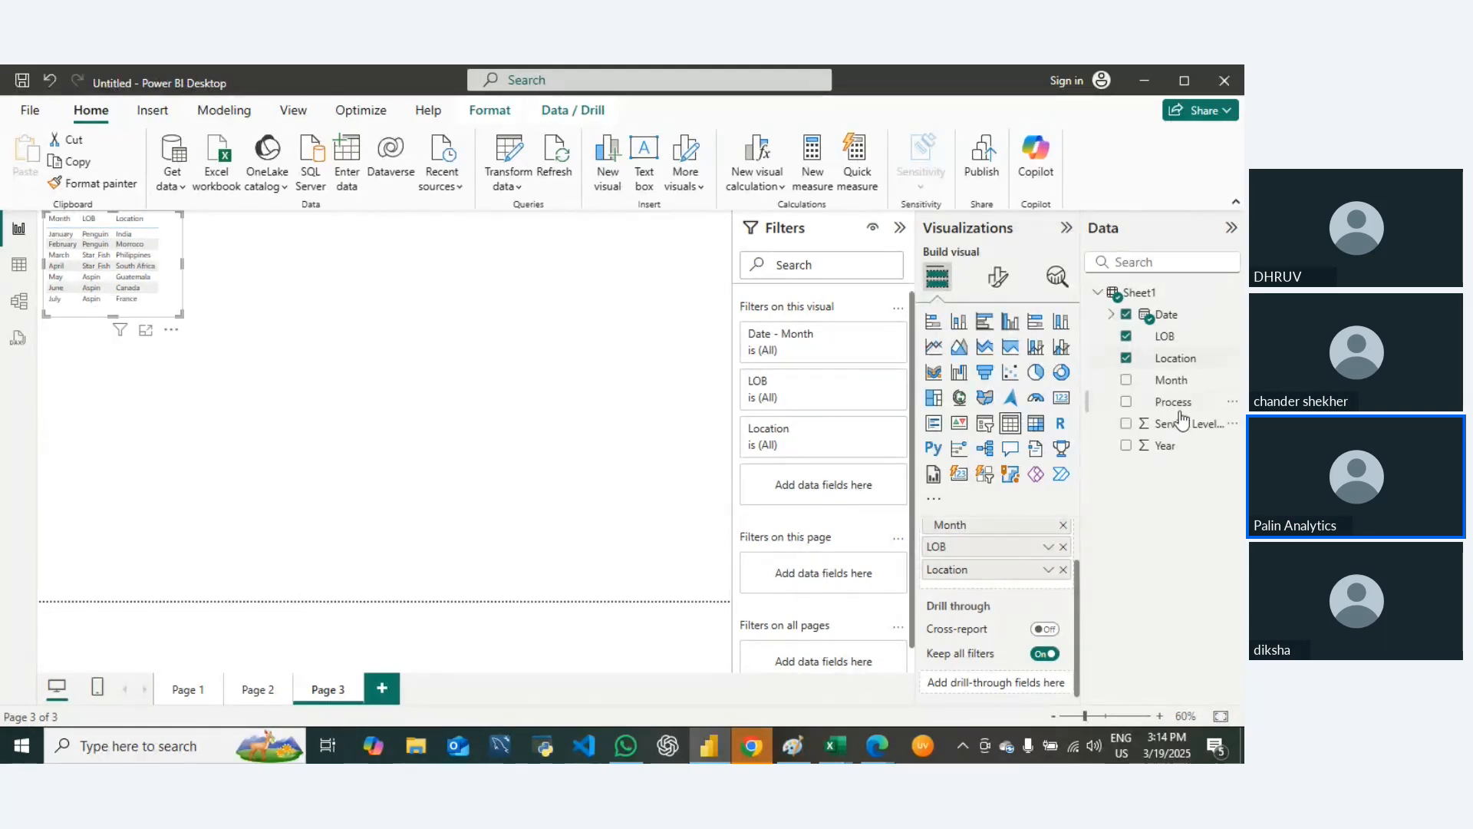
Step: Convert the table to a matrix, move it toward the middle of the page and enlarge it
{"action": "left_click", "coordinate": [1037, 432]}
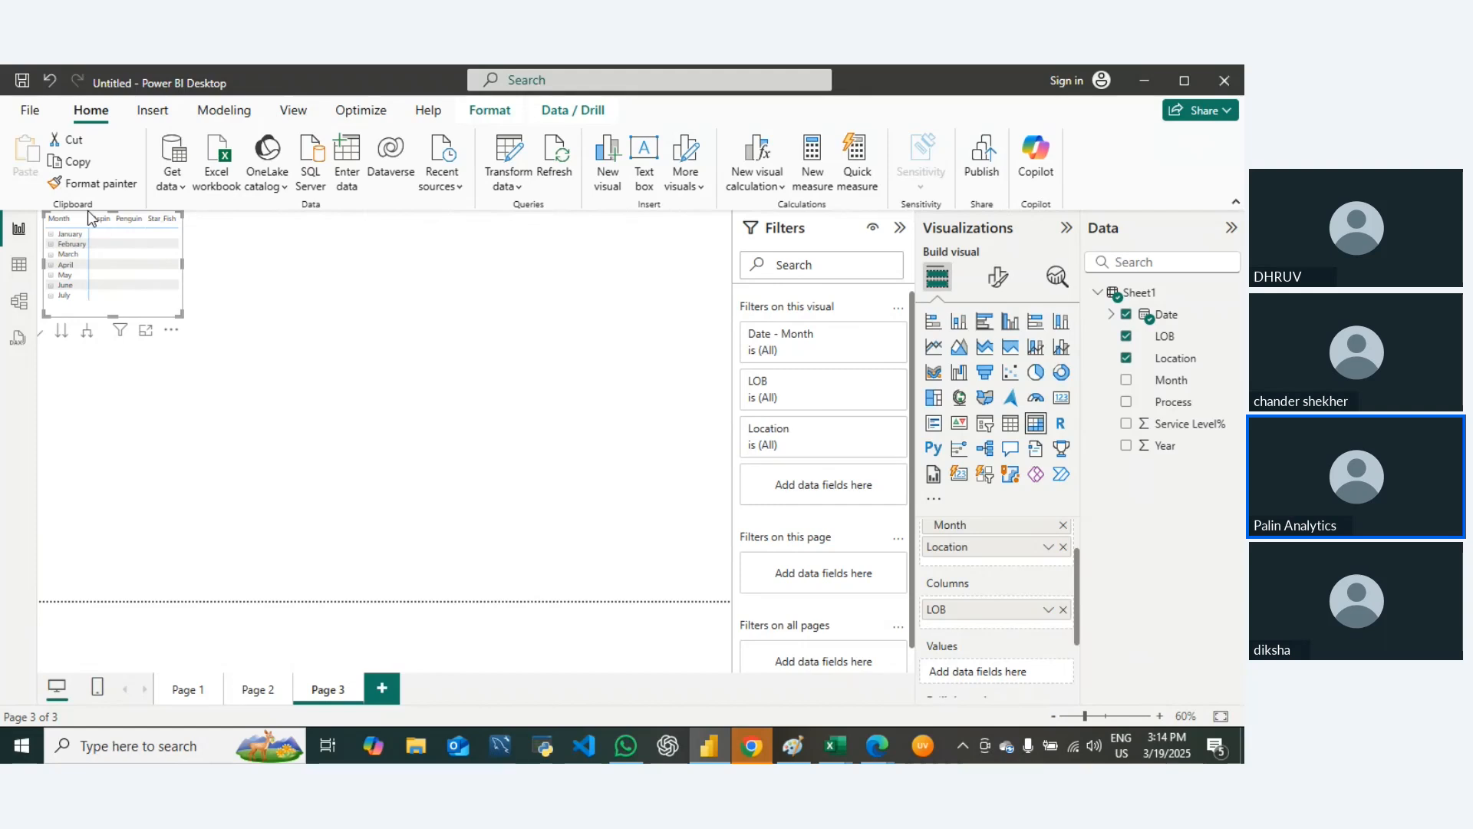
{"action": "left_click_drag", "start_coordinate": [88, 218], "coordinate": [324, 255]}
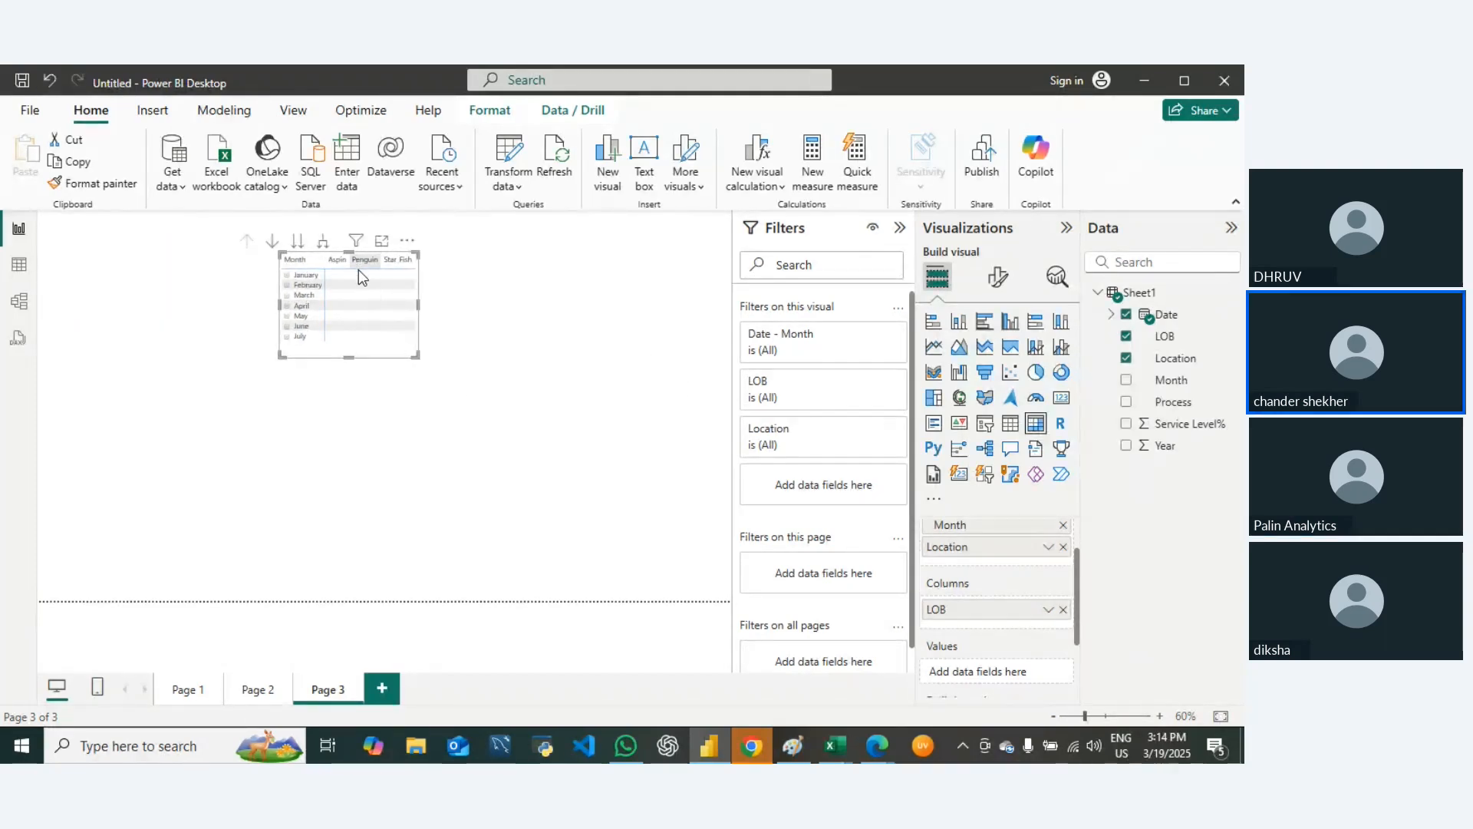
{"action": "left_click_drag", "start_coordinate": [418, 357], "coordinate": [626, 495]}
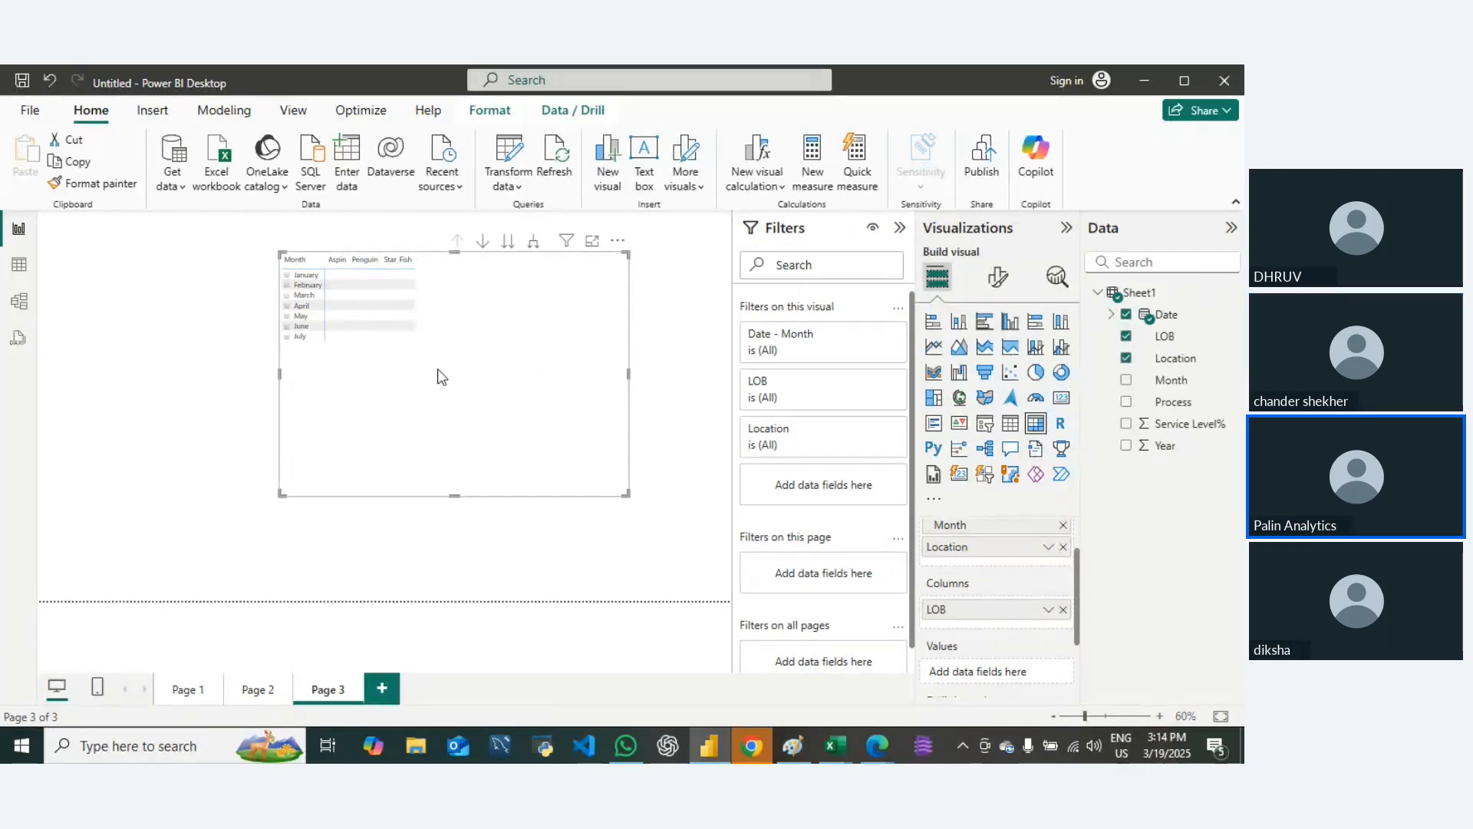
{"action": "left_click", "coordinate": [631, 376]}
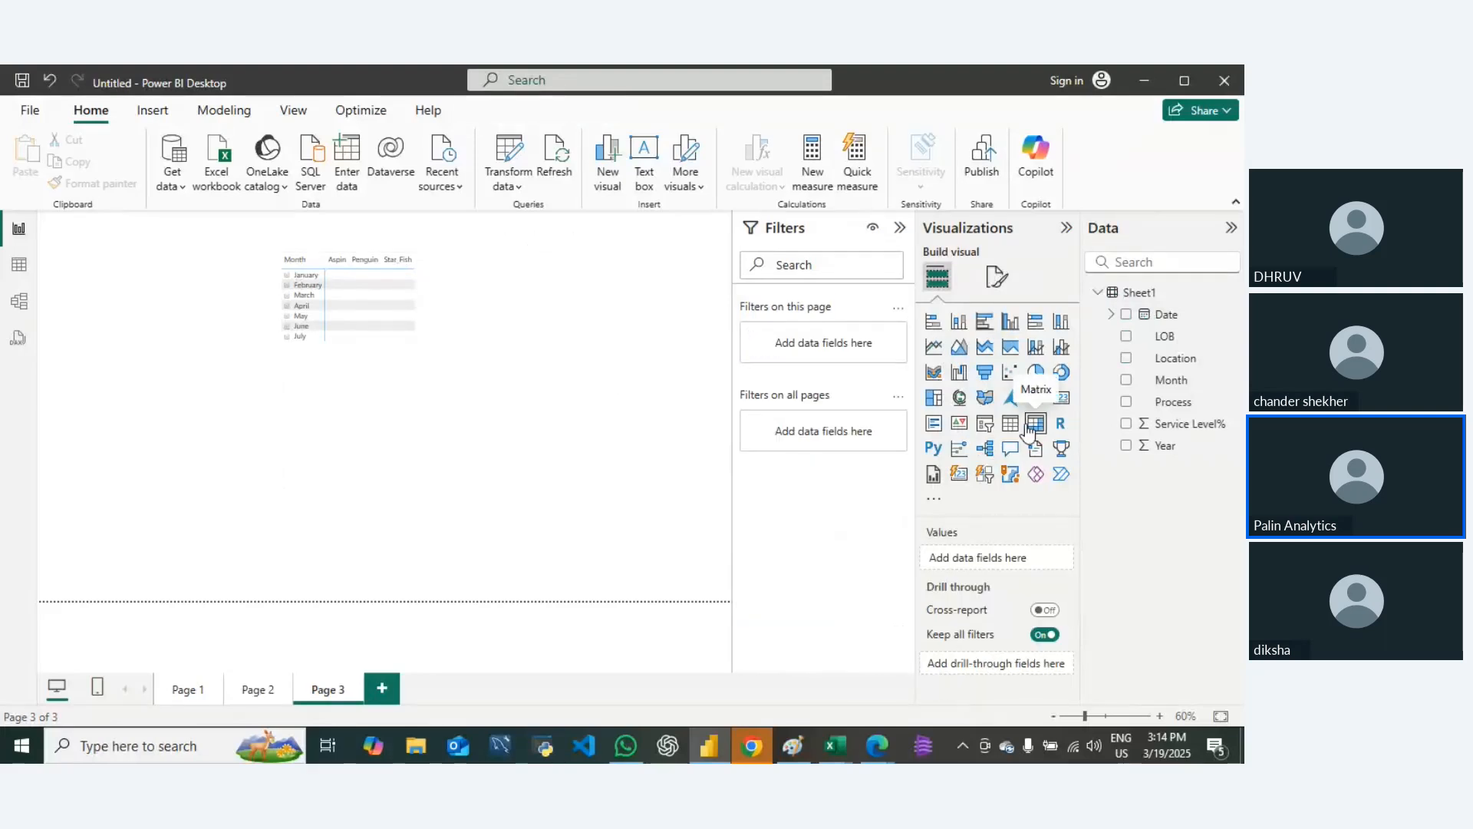
Step: Undo the matrix changes and delete the original table so that Page 3 is empty
{"action": "left_click", "coordinate": [395, 269]}
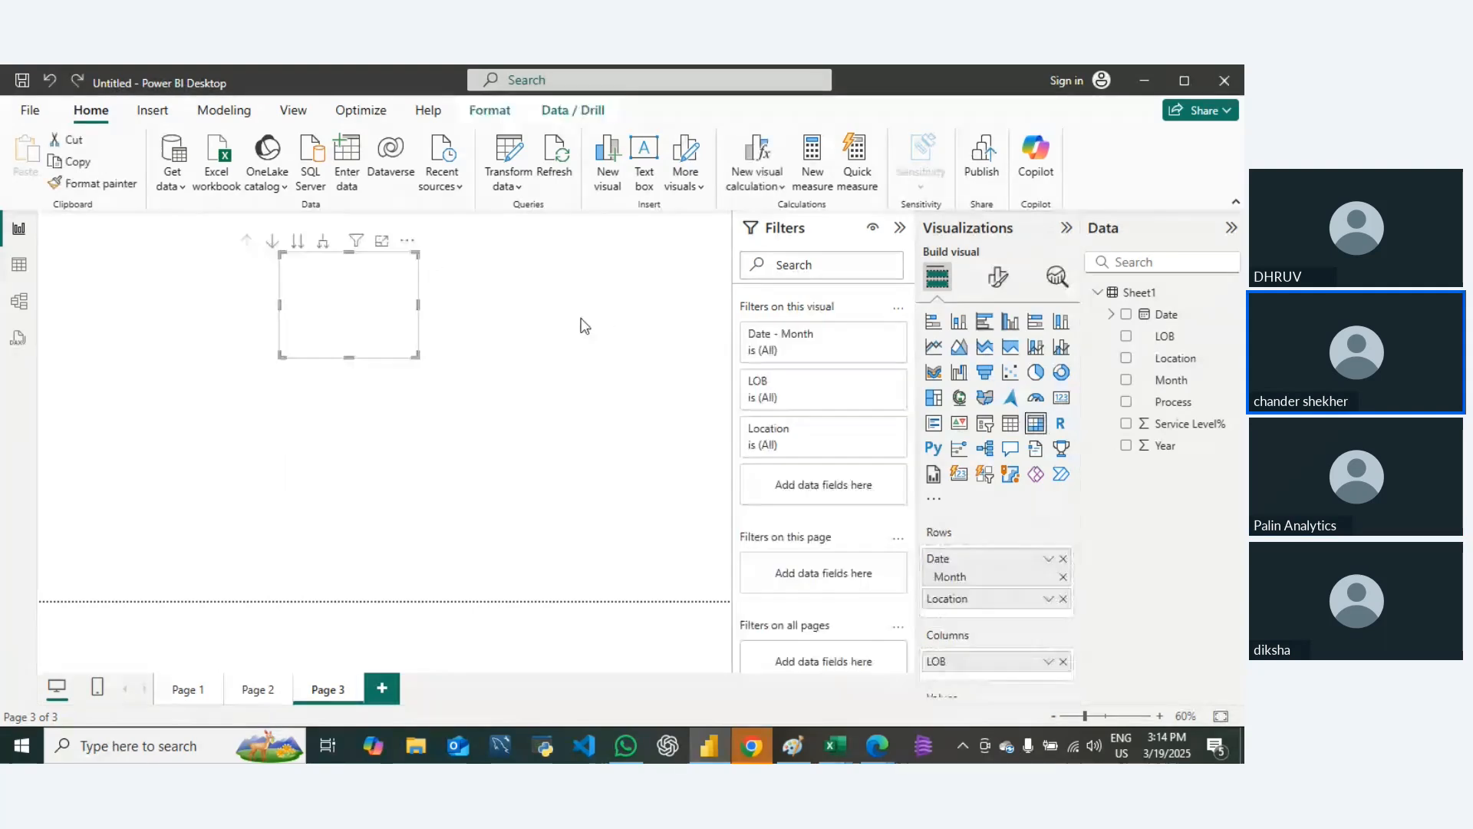
{"action": "key", "text": "Delete"}
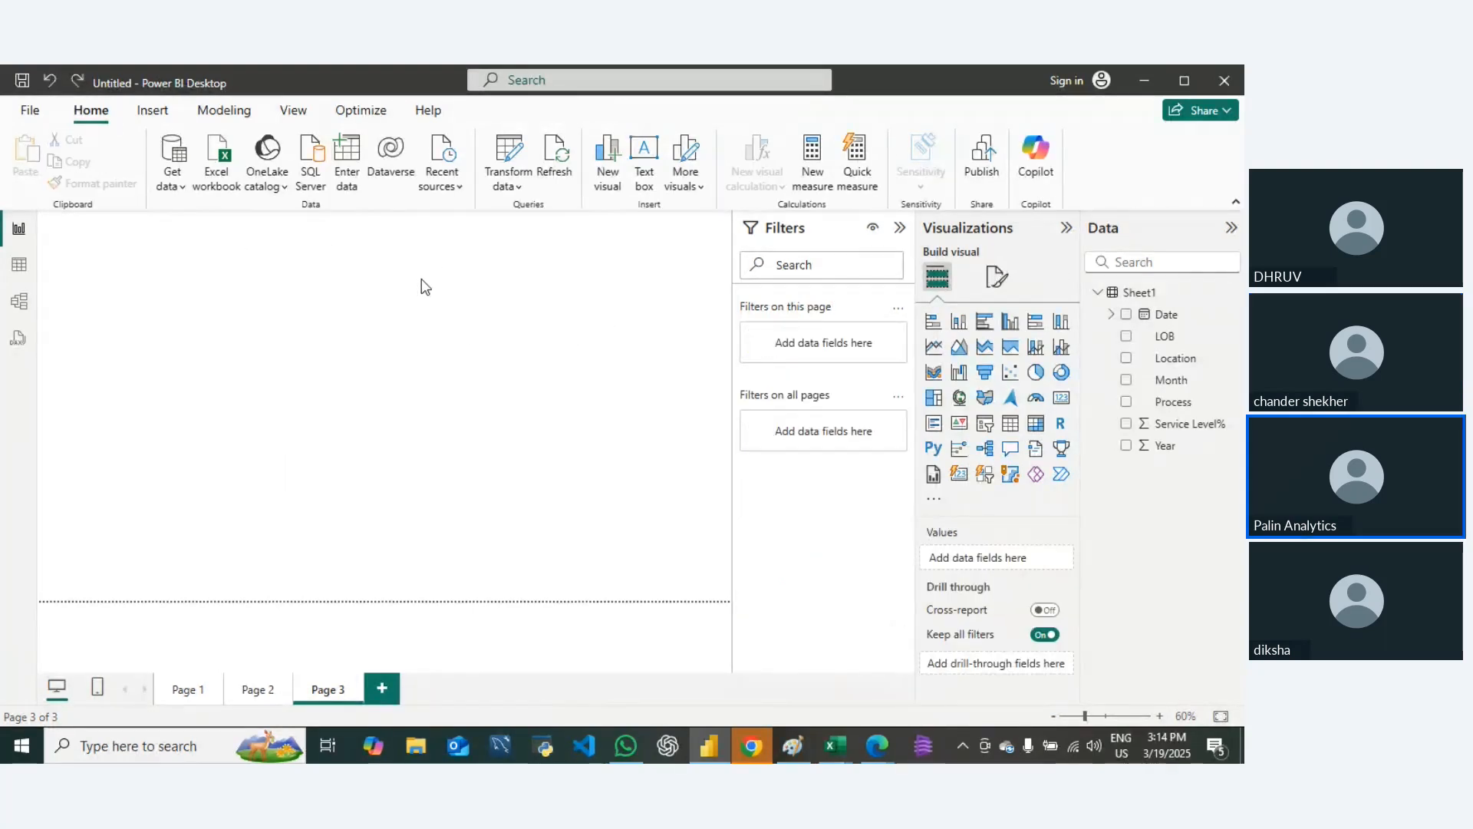
{"action": "left_click", "coordinate": [109, 266]}
{"action": "key", "text": "Delete"}
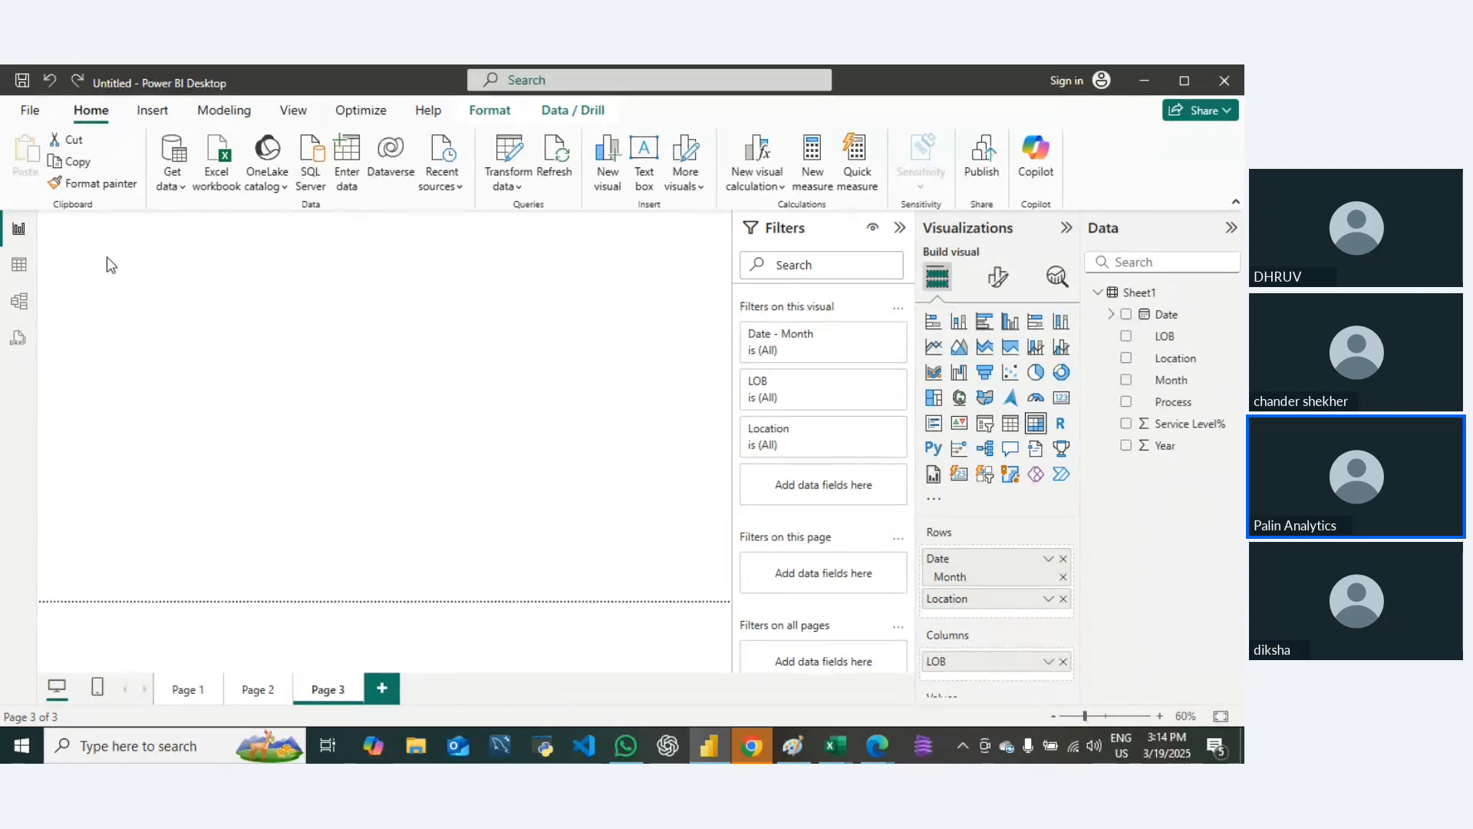
{"action": "left_click", "coordinate": [128, 264]}
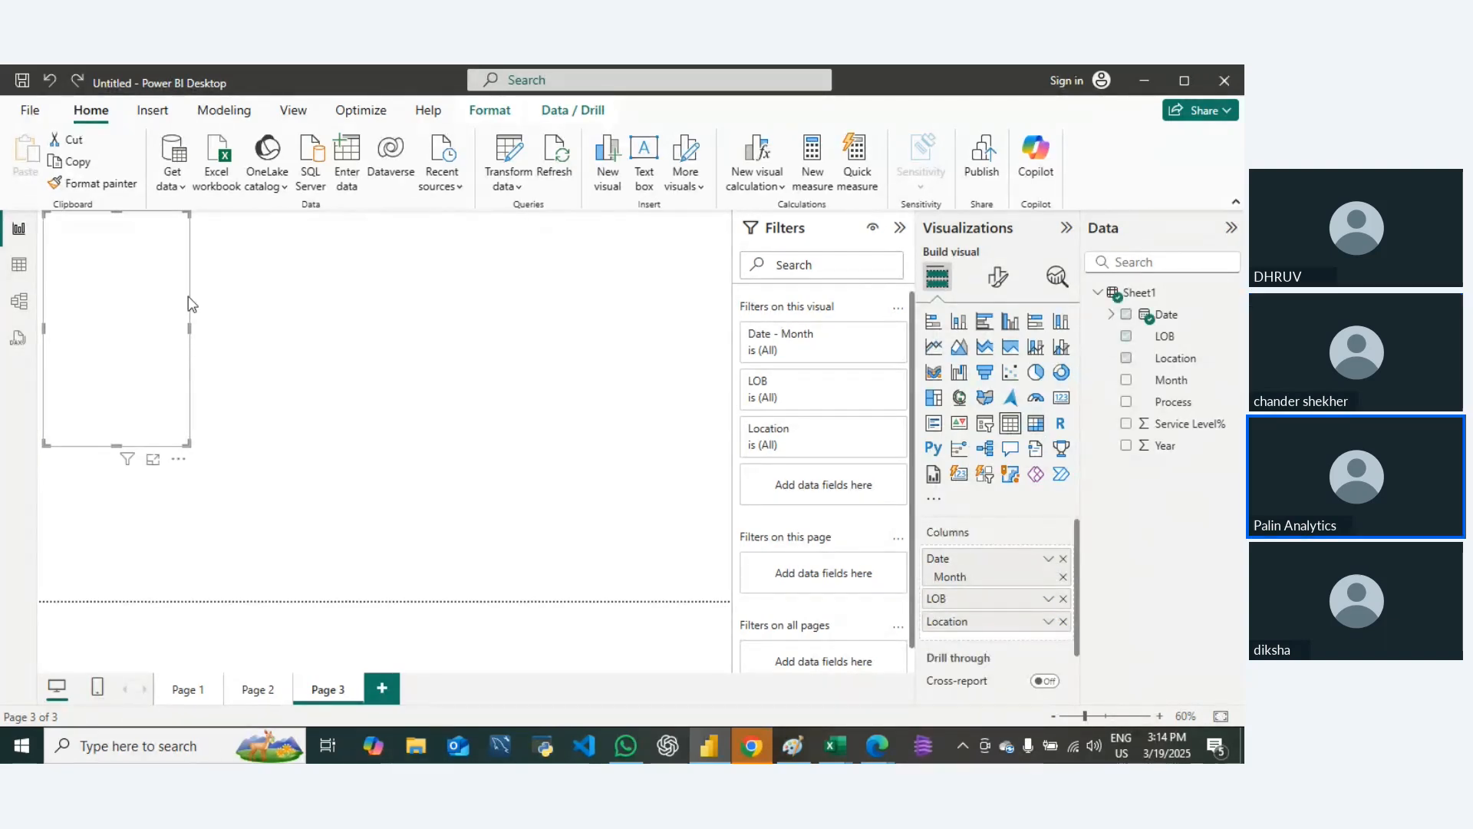
{"action": "key", "text": "Delete"}
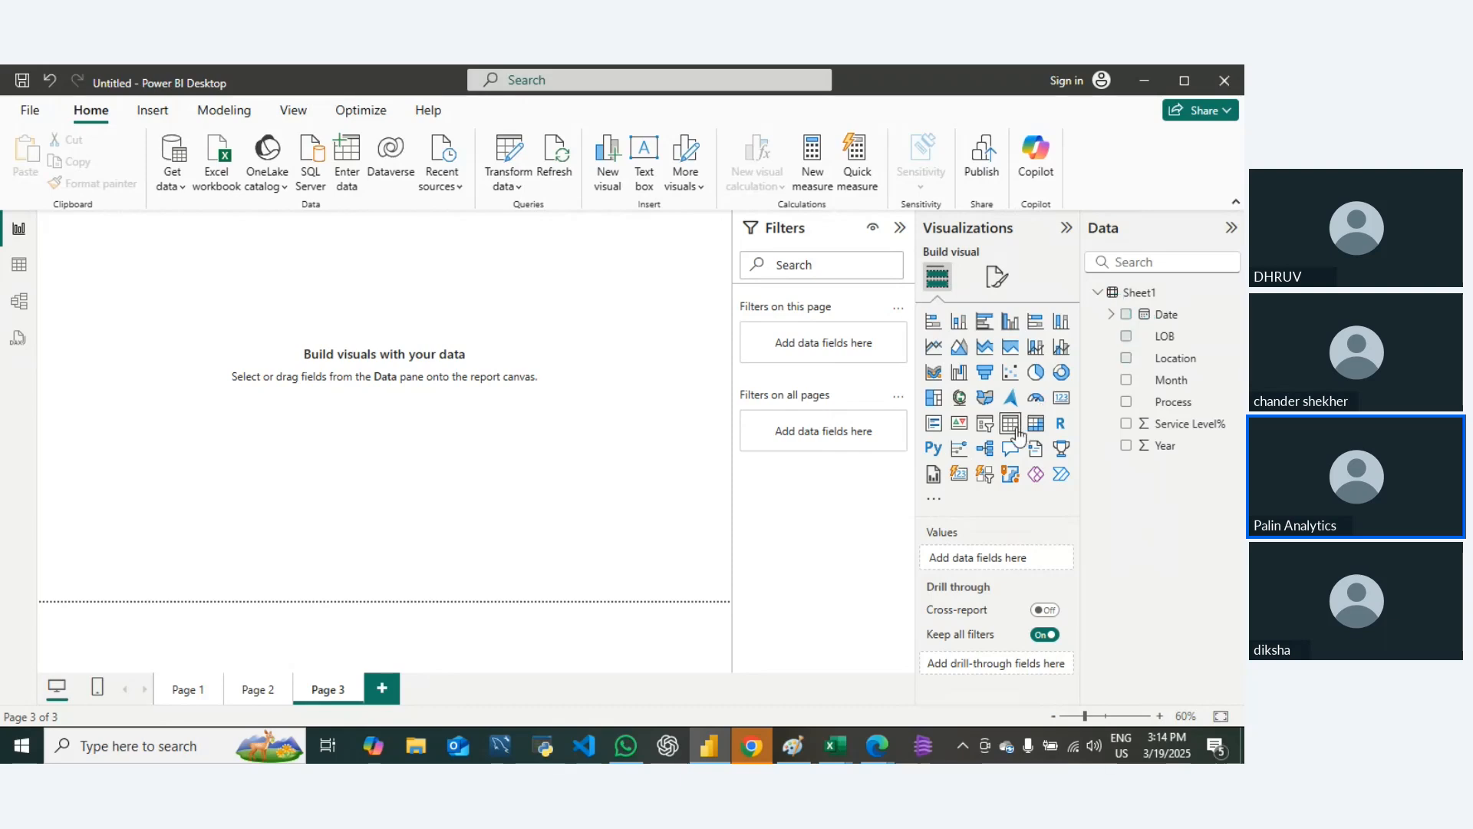
Step: Insert a new table on Page 3 and add Date, keeping only its Month level
{"action": "left_click", "coordinate": [1011, 432]}
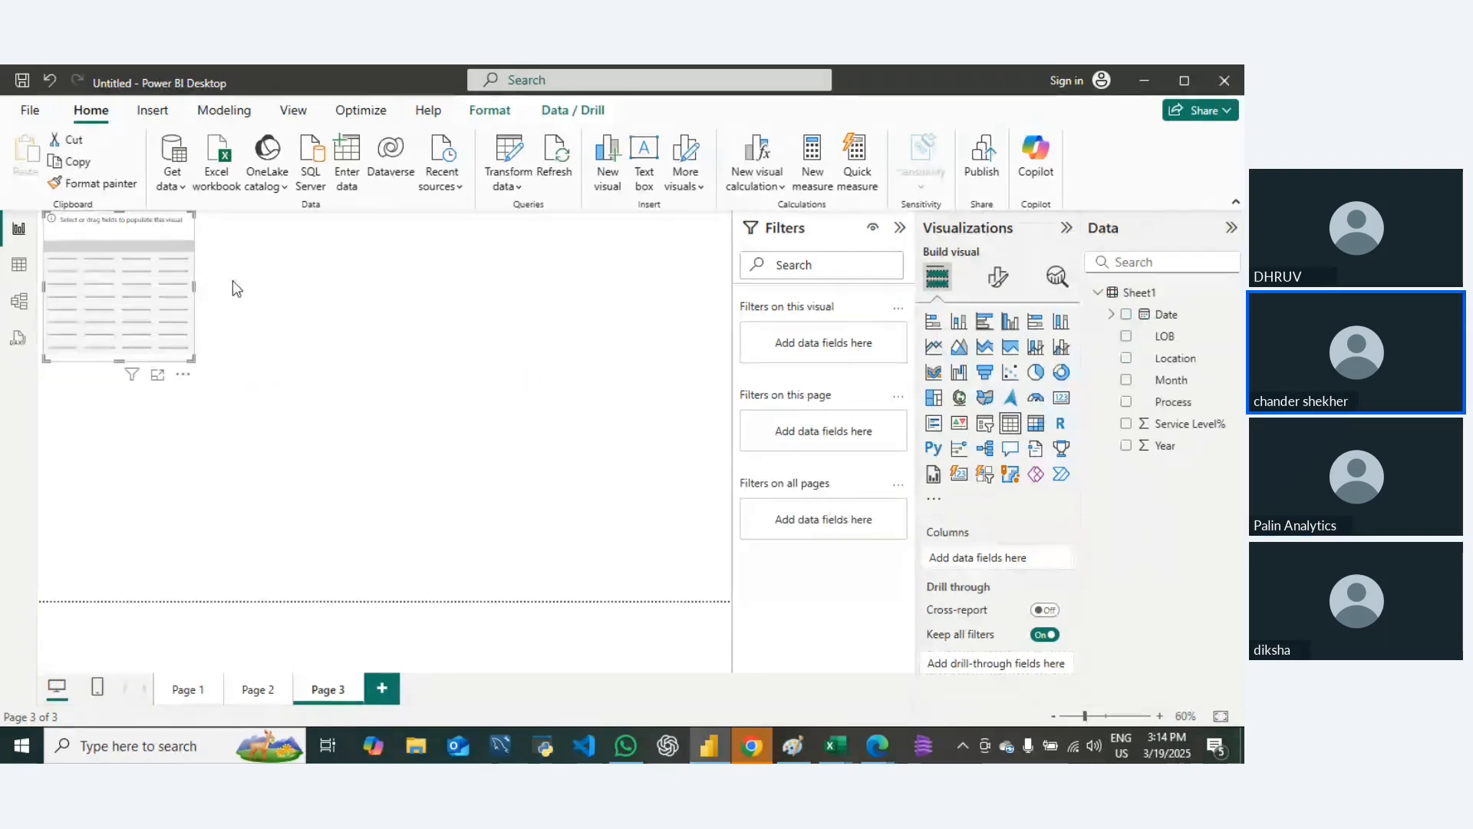
{"action": "left_click_drag", "start_coordinate": [1164, 315], "coordinate": [1013, 562]}
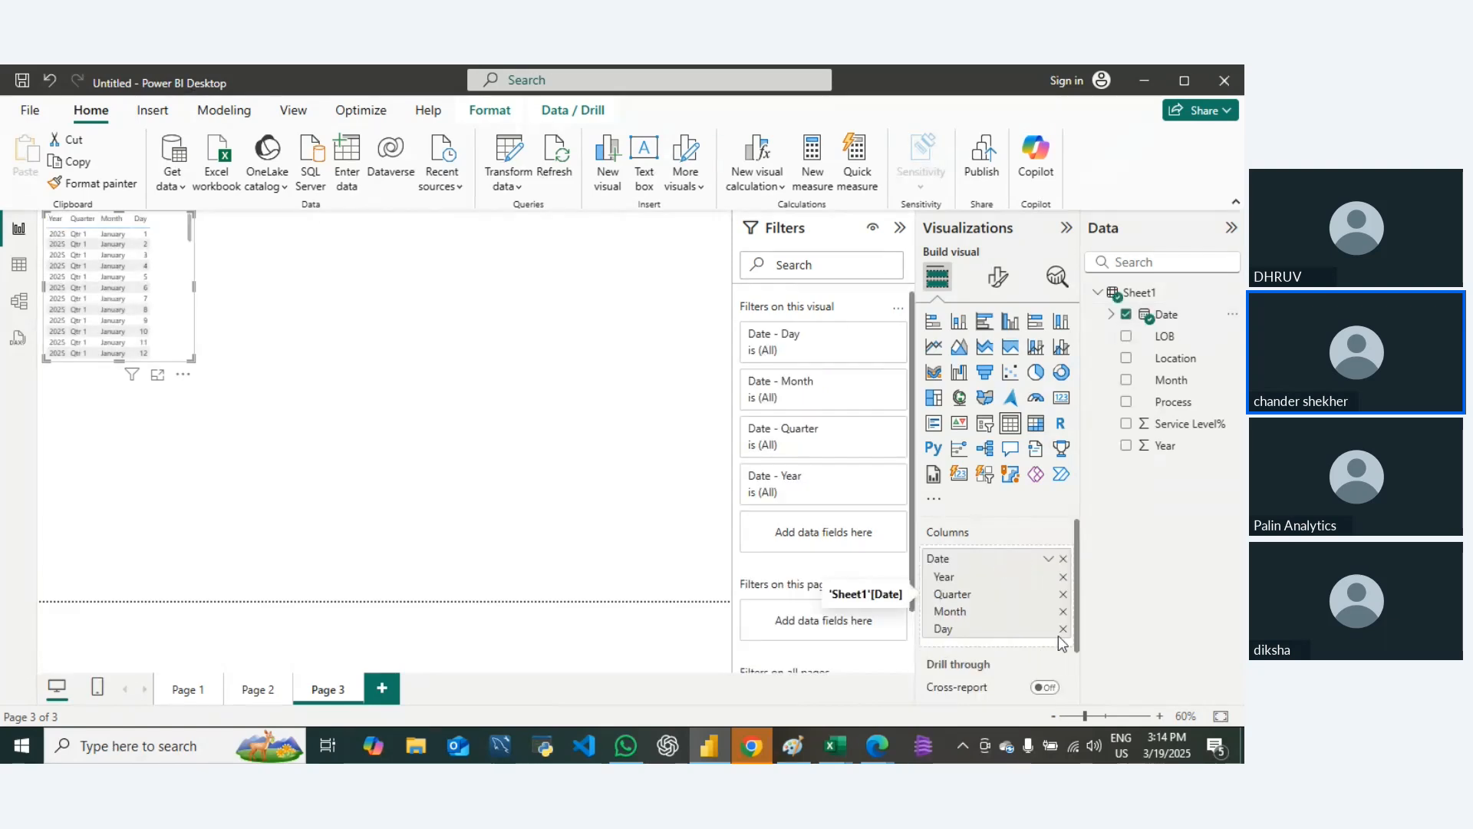
{"action": "left_click", "coordinate": [1063, 577]}
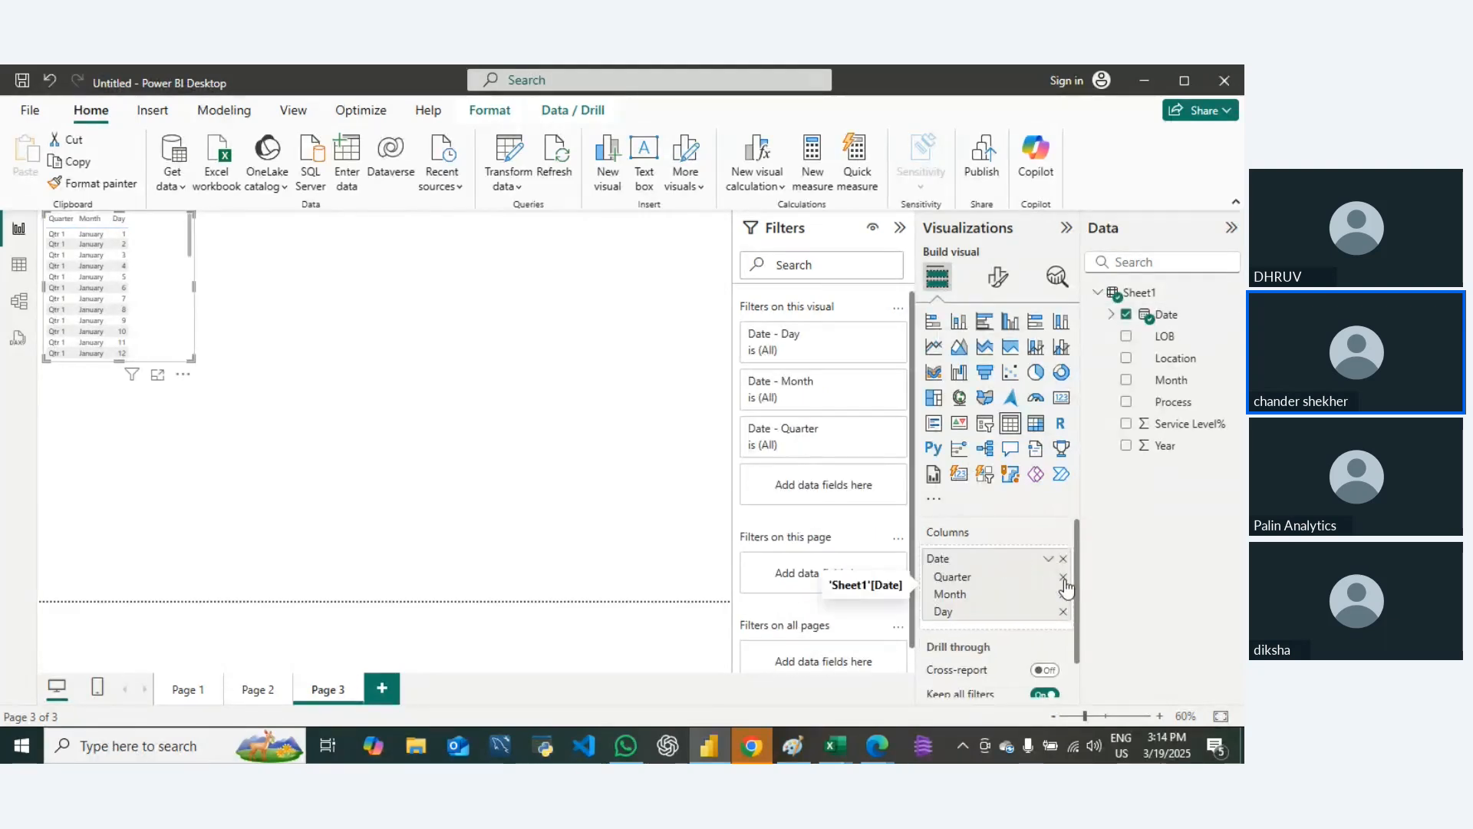
{"action": "left_click", "coordinate": [1064, 578]}
{"action": "left_click", "coordinate": [1063, 596]}
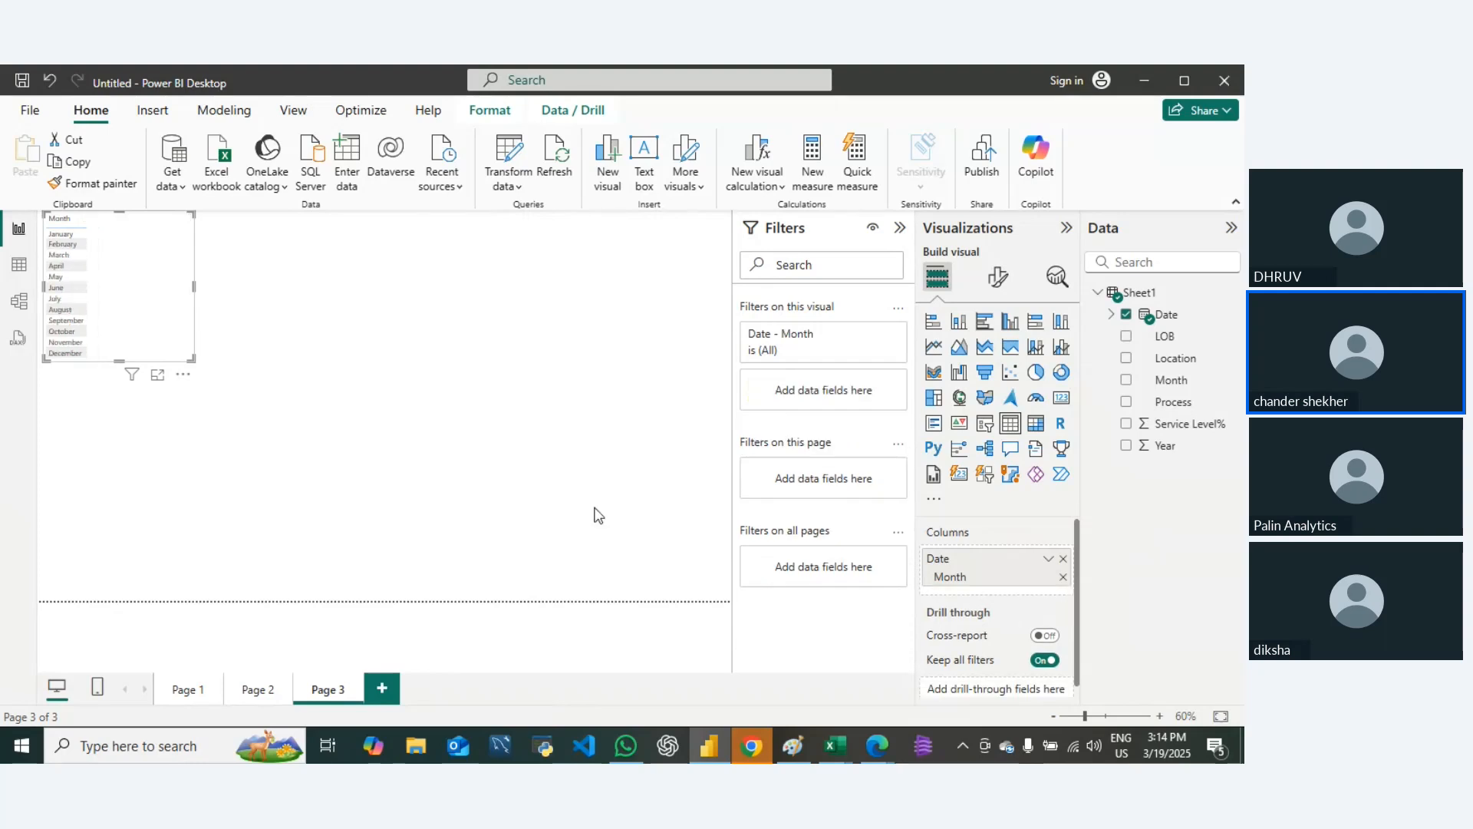
Step: Add the LOB, Location and Process fields as columns after Month in the table
{"action": "left_click_drag", "start_coordinate": [1168, 343], "coordinate": [1012, 615]}
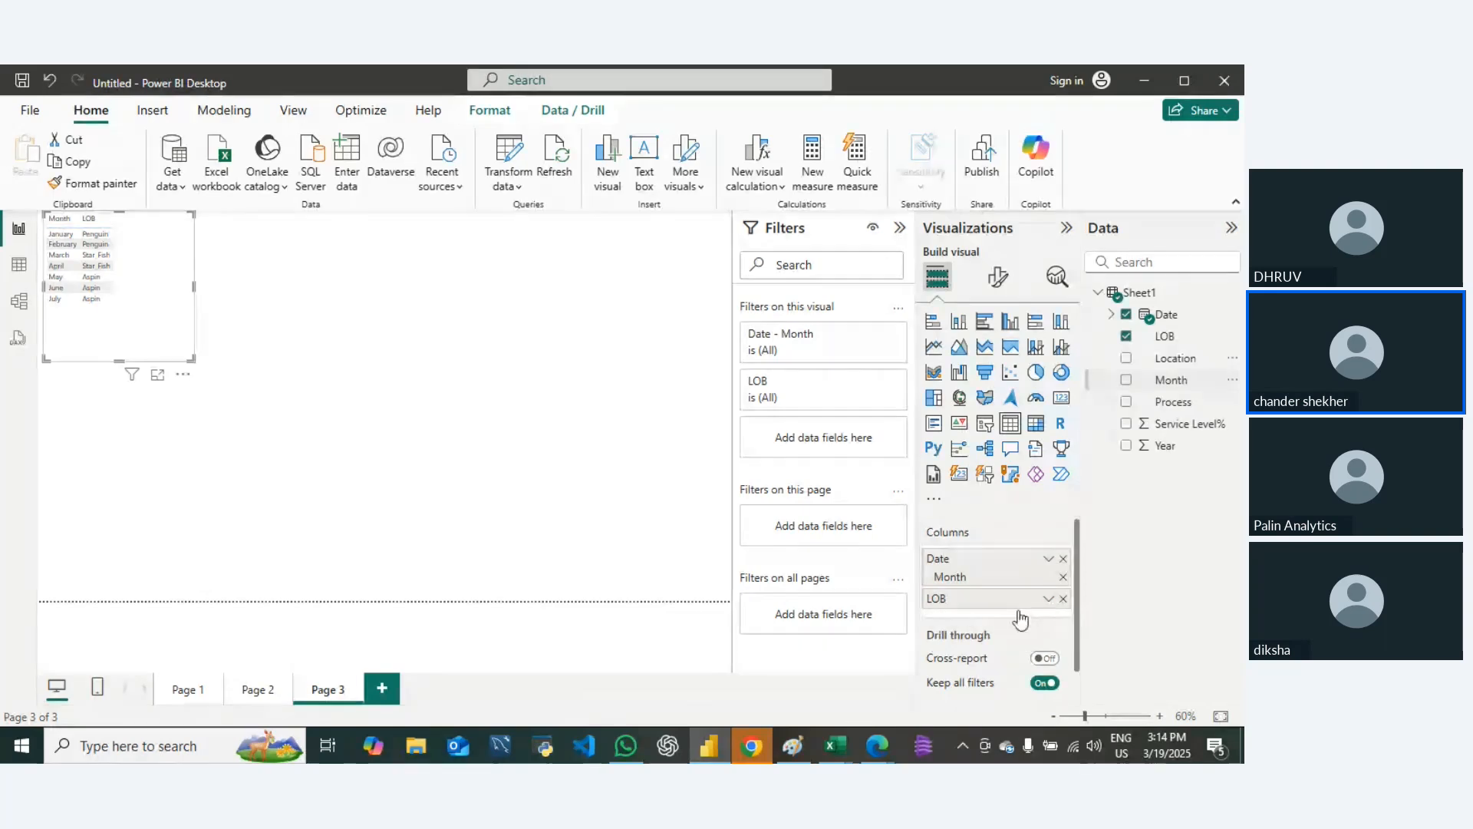
{"action": "left_click", "coordinate": [1170, 381]}
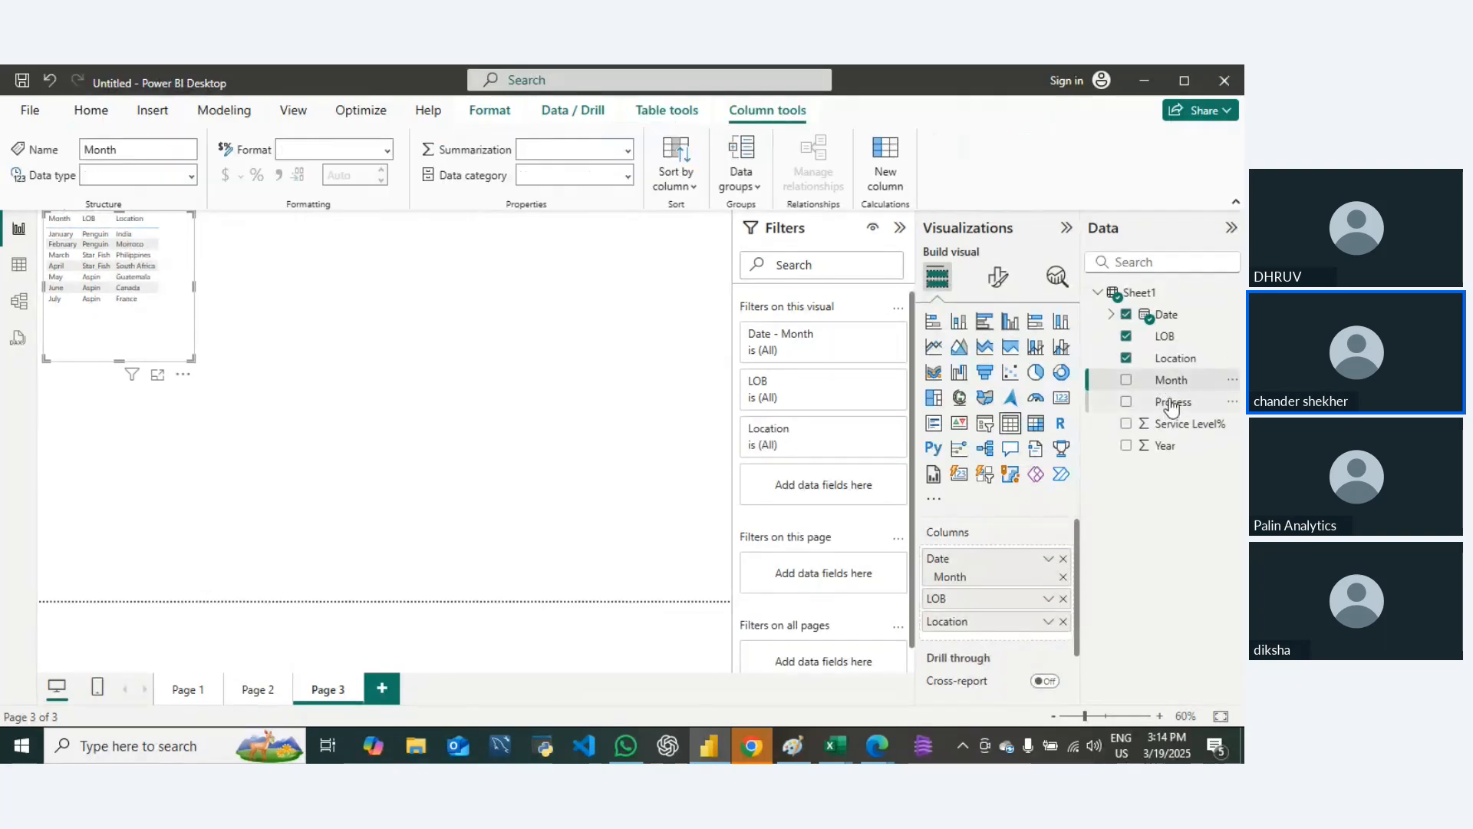
{"action": "left_click_drag", "start_coordinate": [1172, 401], "coordinate": [996, 634]}
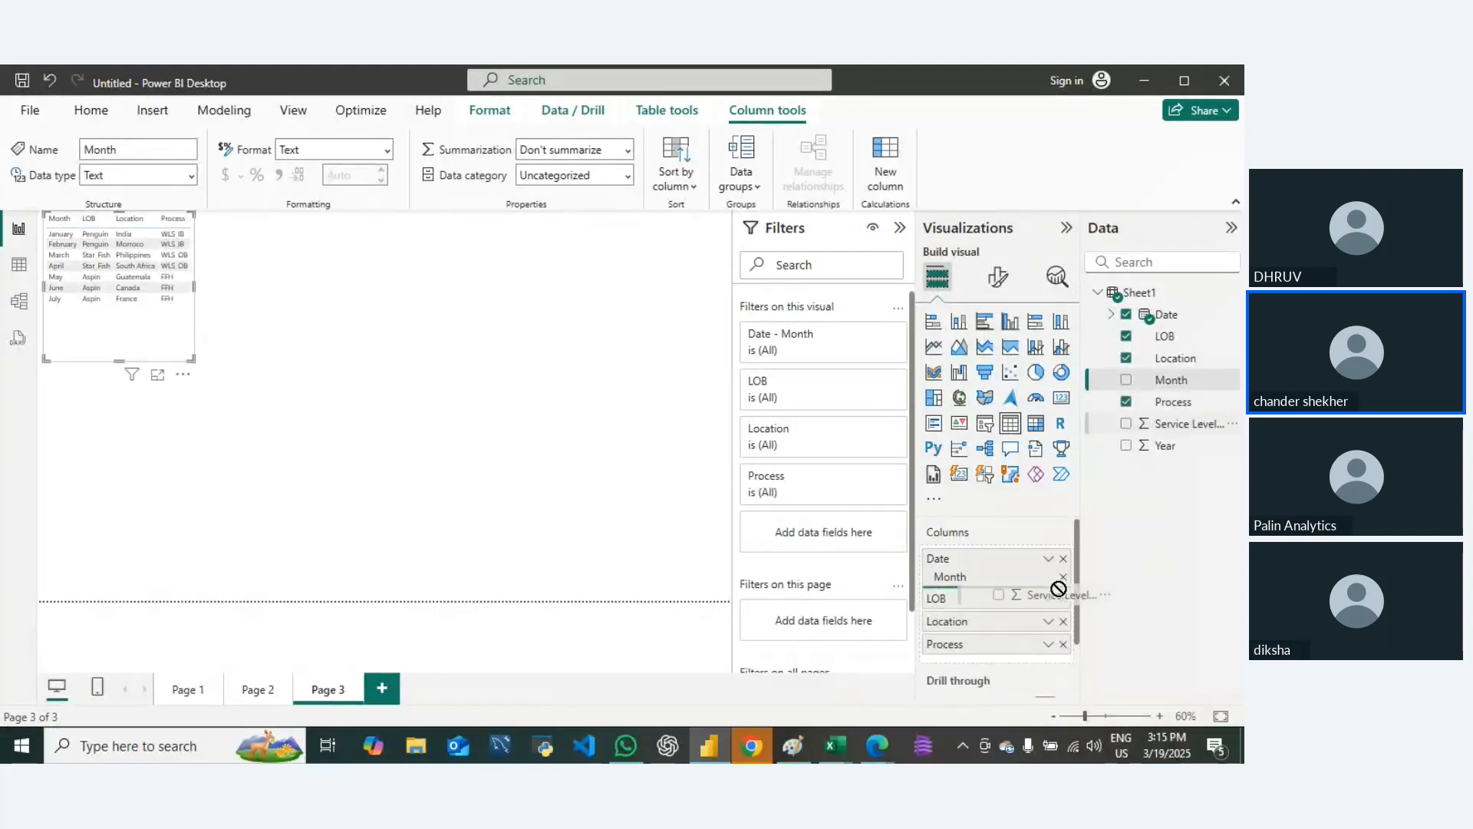
{"action": "scroll", "coordinate": [1065, 607], "scroll_direction": "down", "scroll_amount": 2}
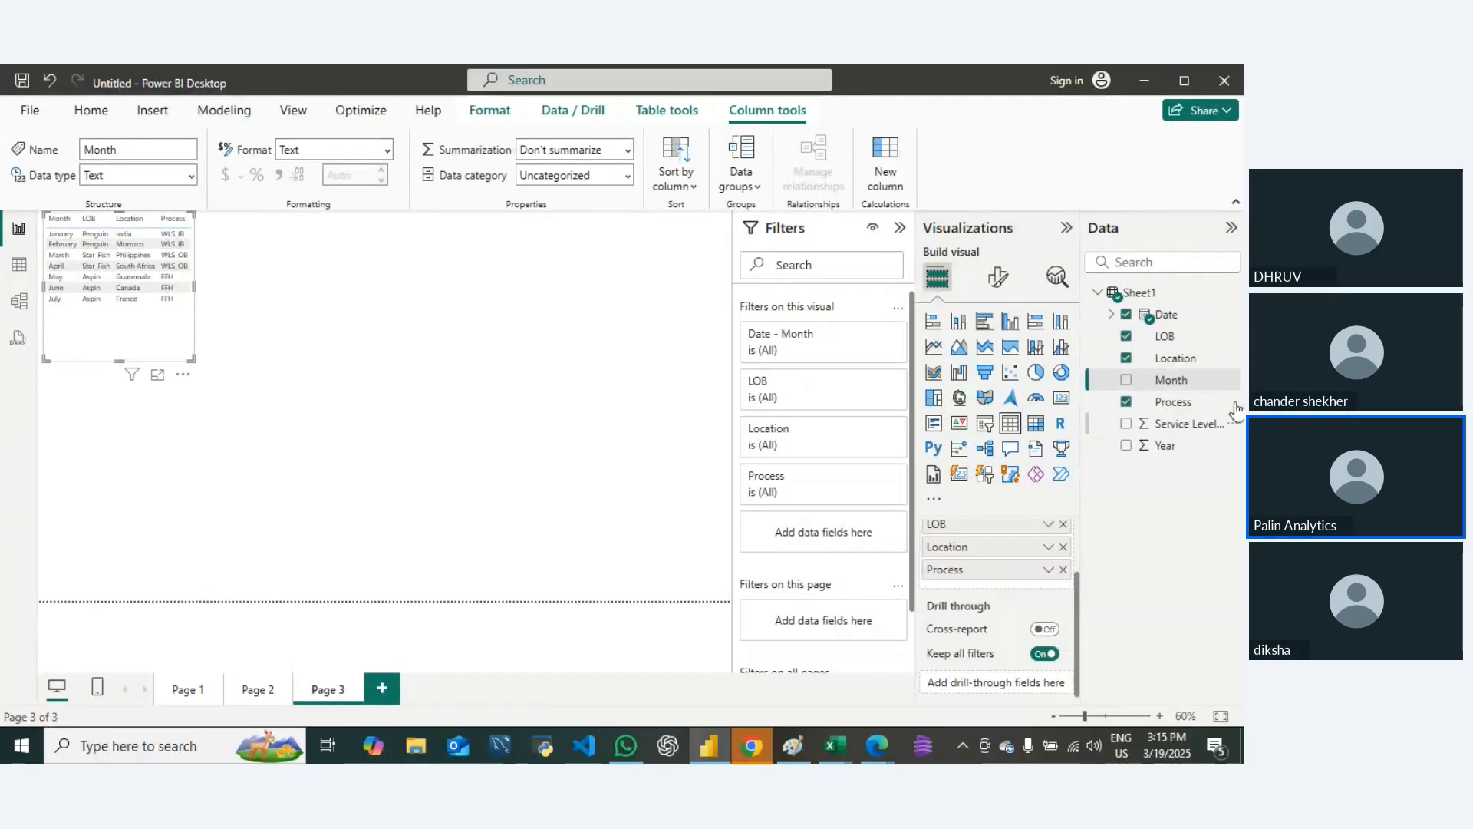
{"action": "left_click_drag", "start_coordinate": [1185, 423], "coordinate": [1005, 686]}
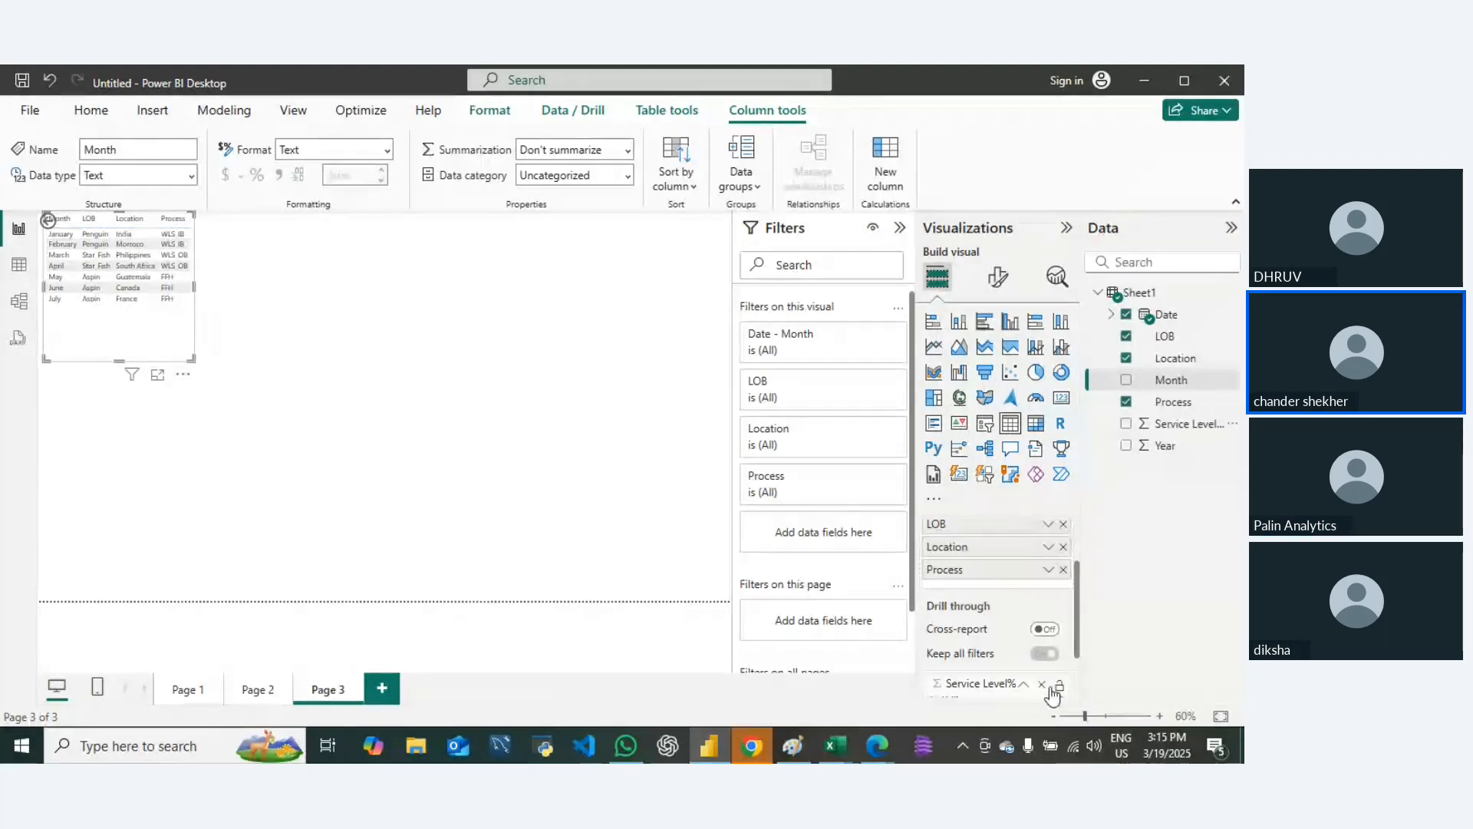
{"action": "left_click", "coordinate": [1041, 684]}
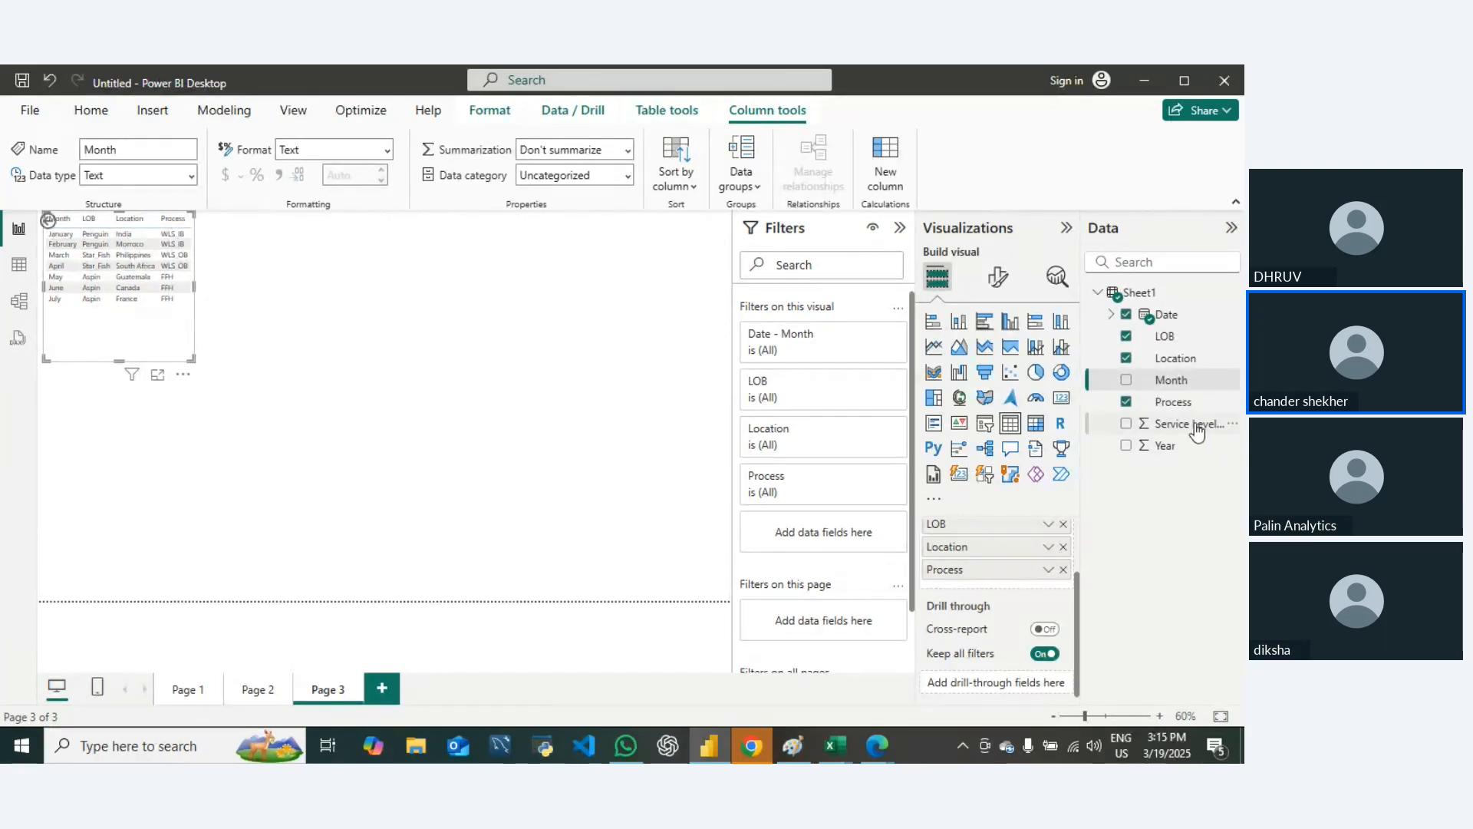
{"action": "left_click_drag", "start_coordinate": [1195, 432], "coordinate": [982, 593]}
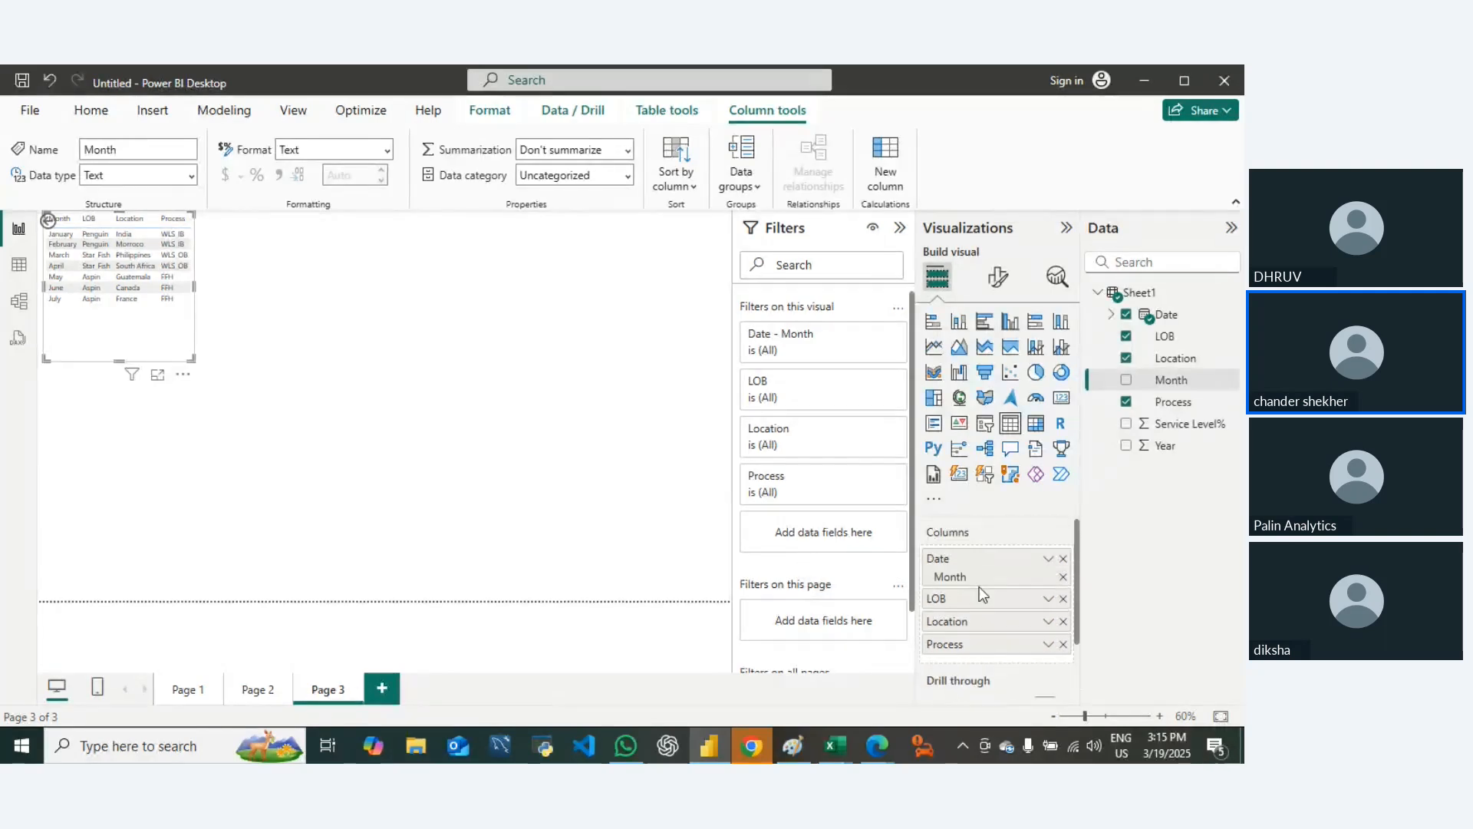
Step: Add Service Level% as the column after Process and enlarge the table so that all columns fit
{"action": "scroll", "coordinate": [976, 589], "scroll_direction": "down", "scroll_amount": 2}
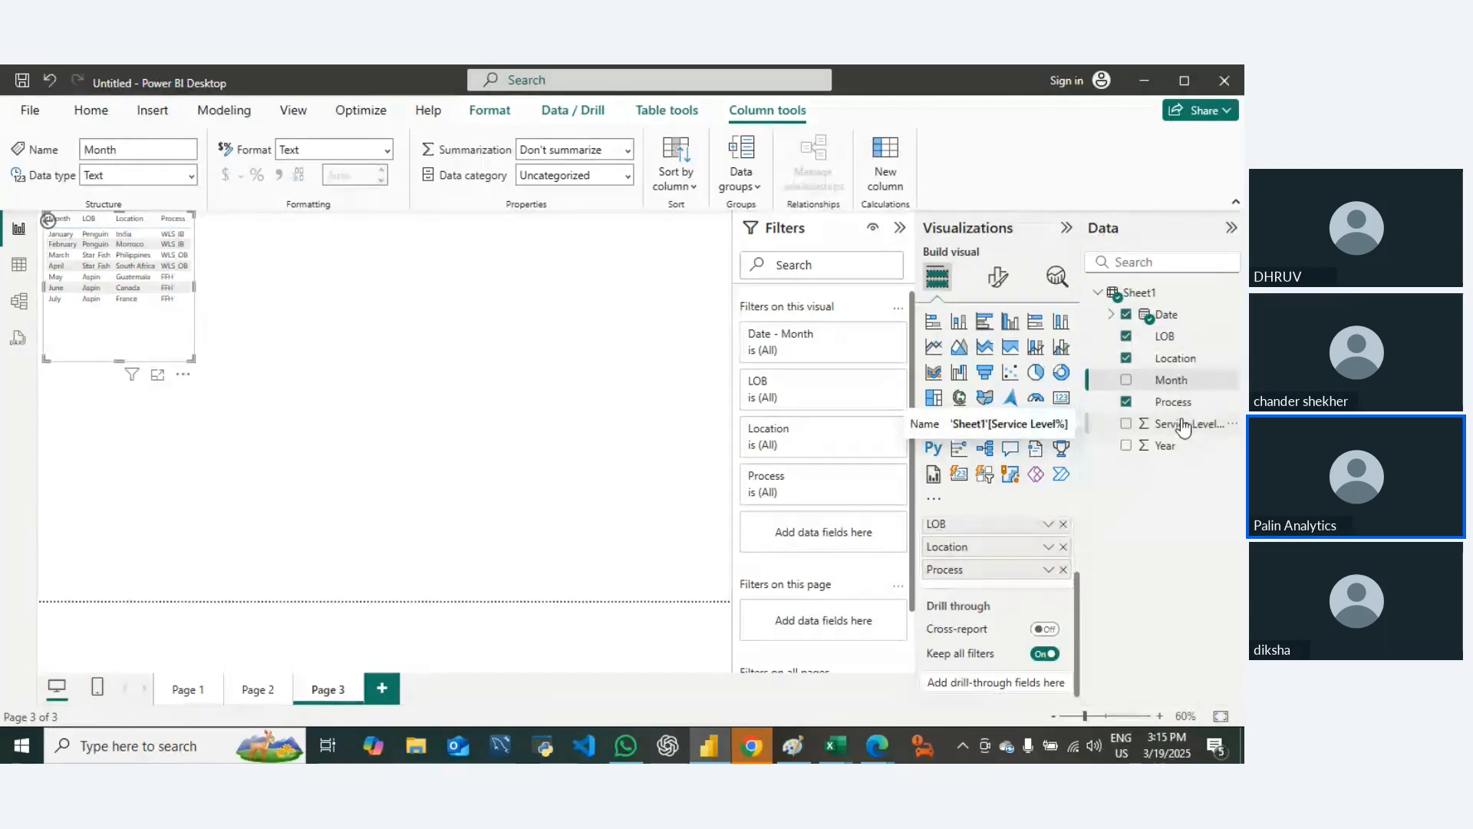
{"action": "left_click_drag", "start_coordinate": [1184, 427], "coordinate": [1013, 584]}
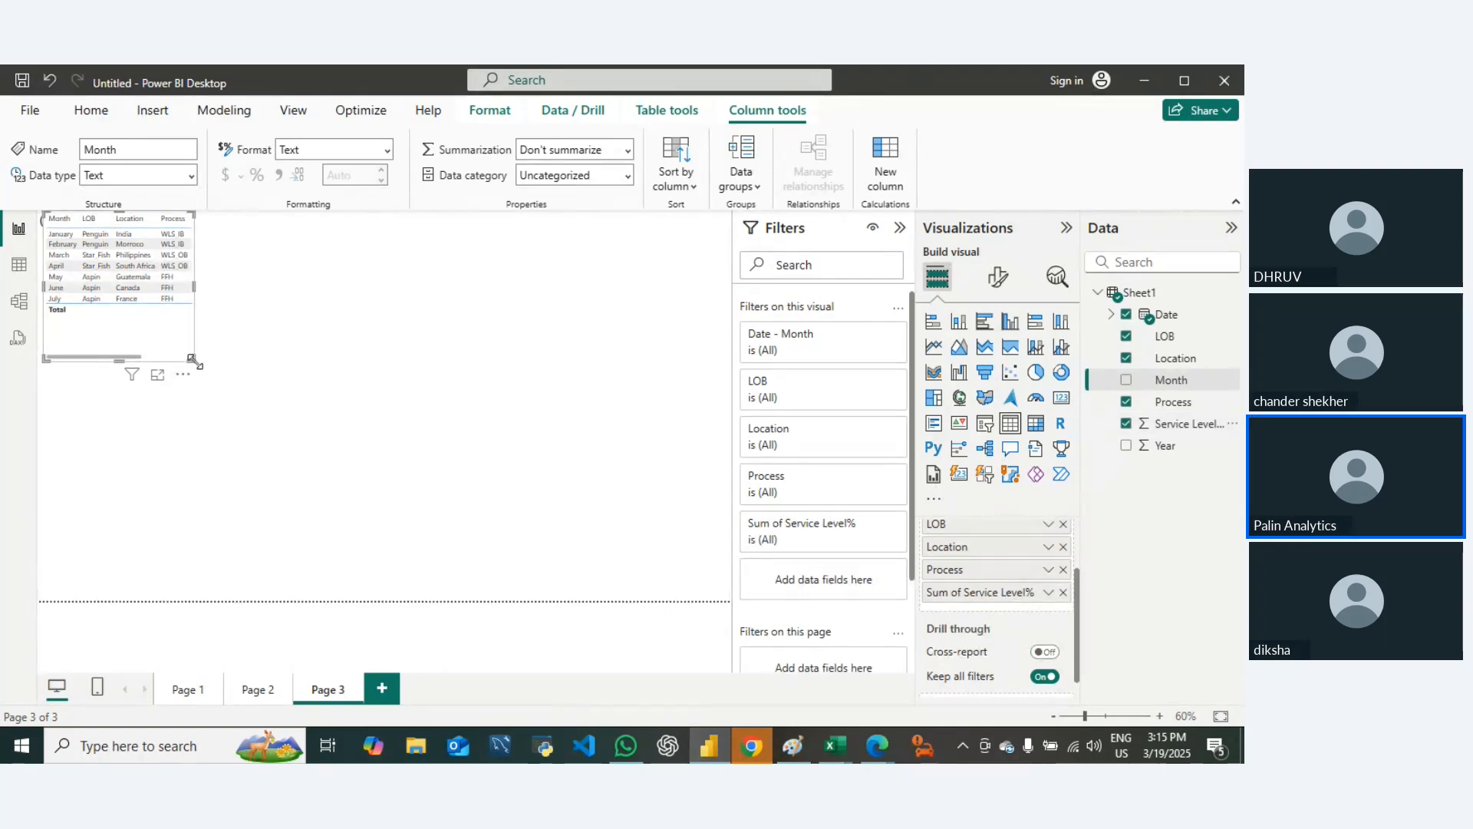
{"action": "left_click_drag", "start_coordinate": [192, 360], "coordinate": [343, 386]}
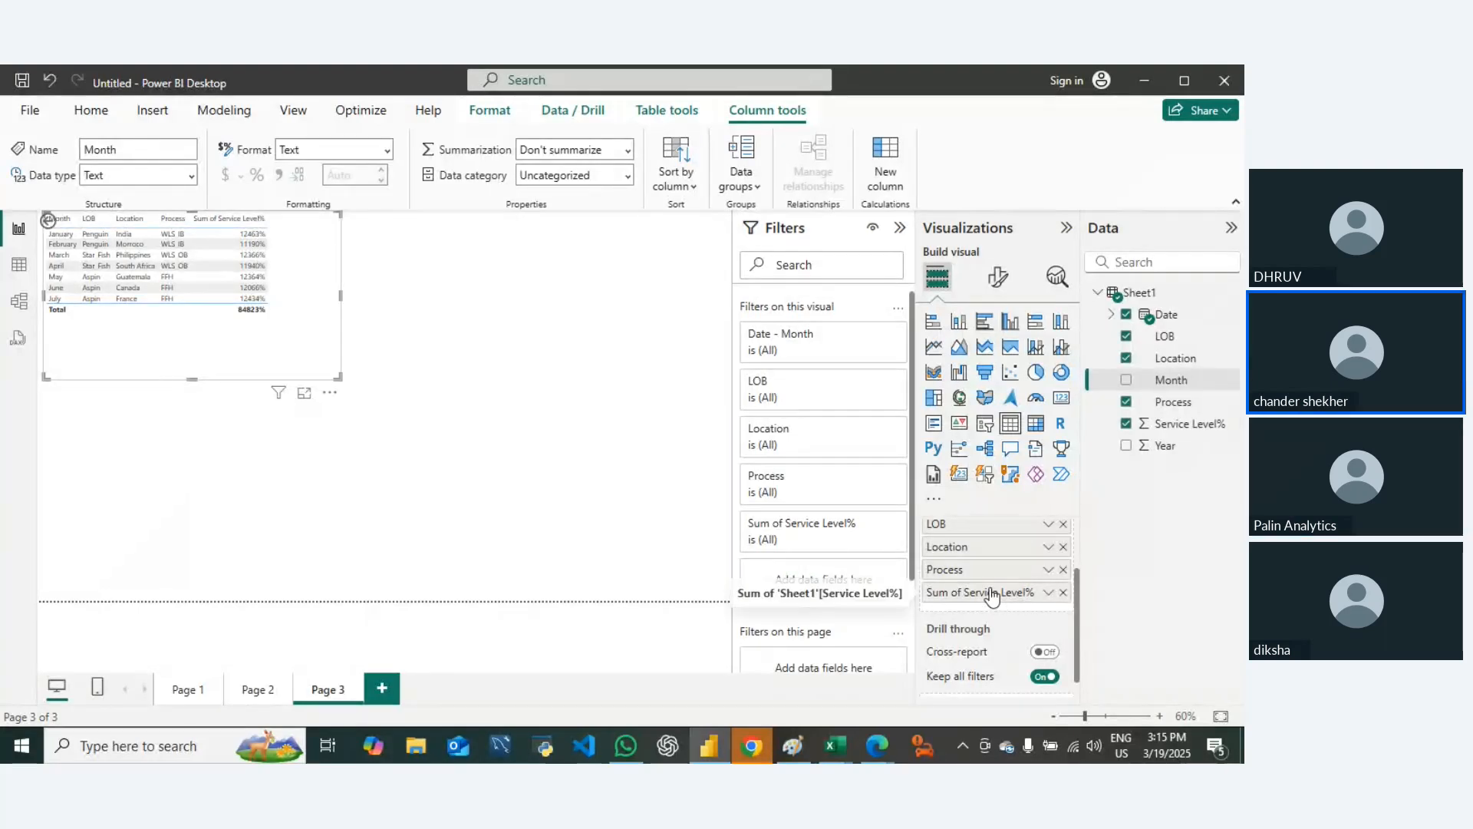
Step: Change the aggregation of Service Level% in the Page 3 table to Average and deselect the table
{"action": "left_click", "coordinate": [1048, 591]}
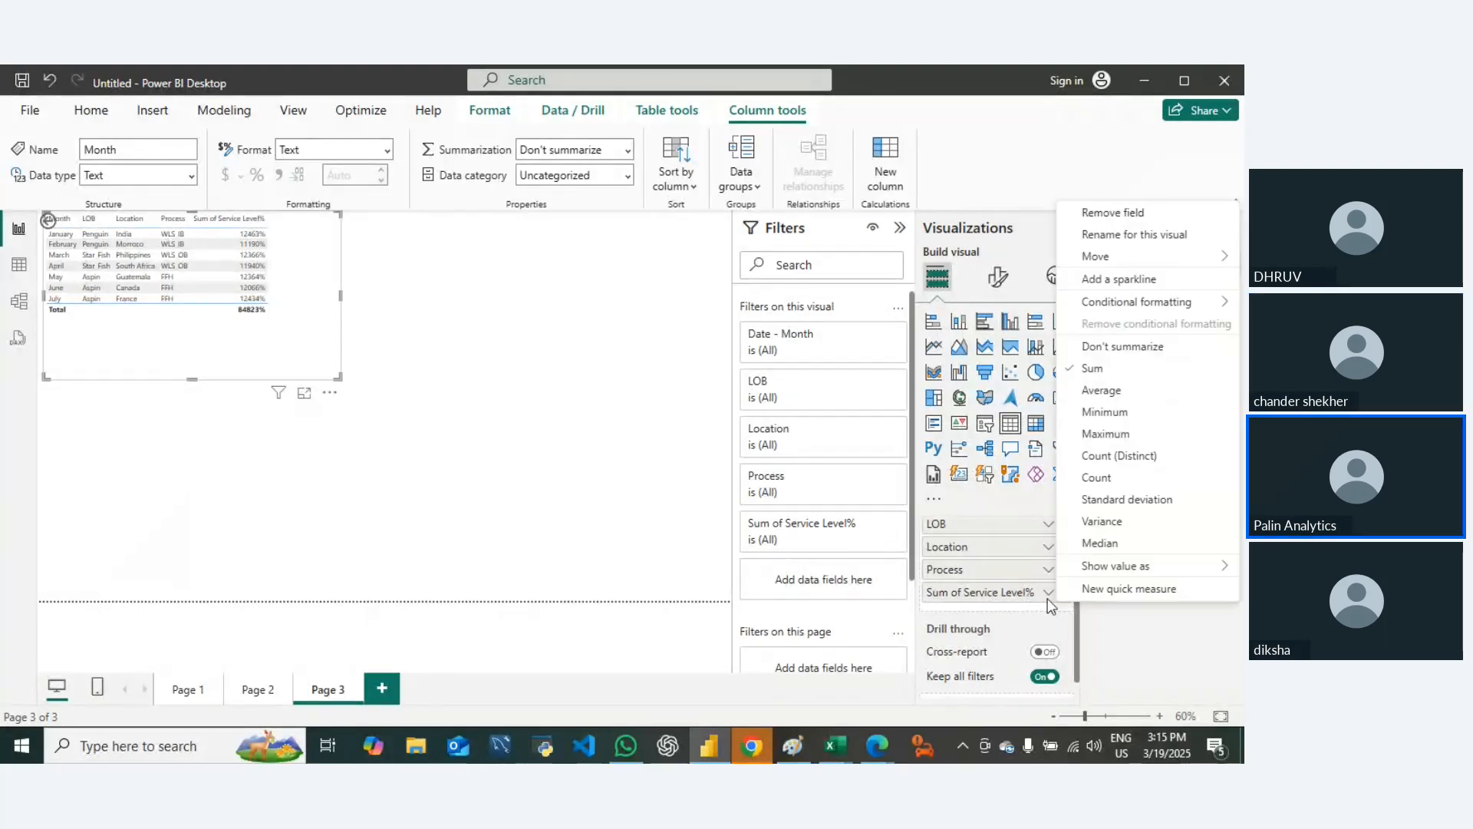
{"action": "left_click", "coordinate": [1102, 391]}
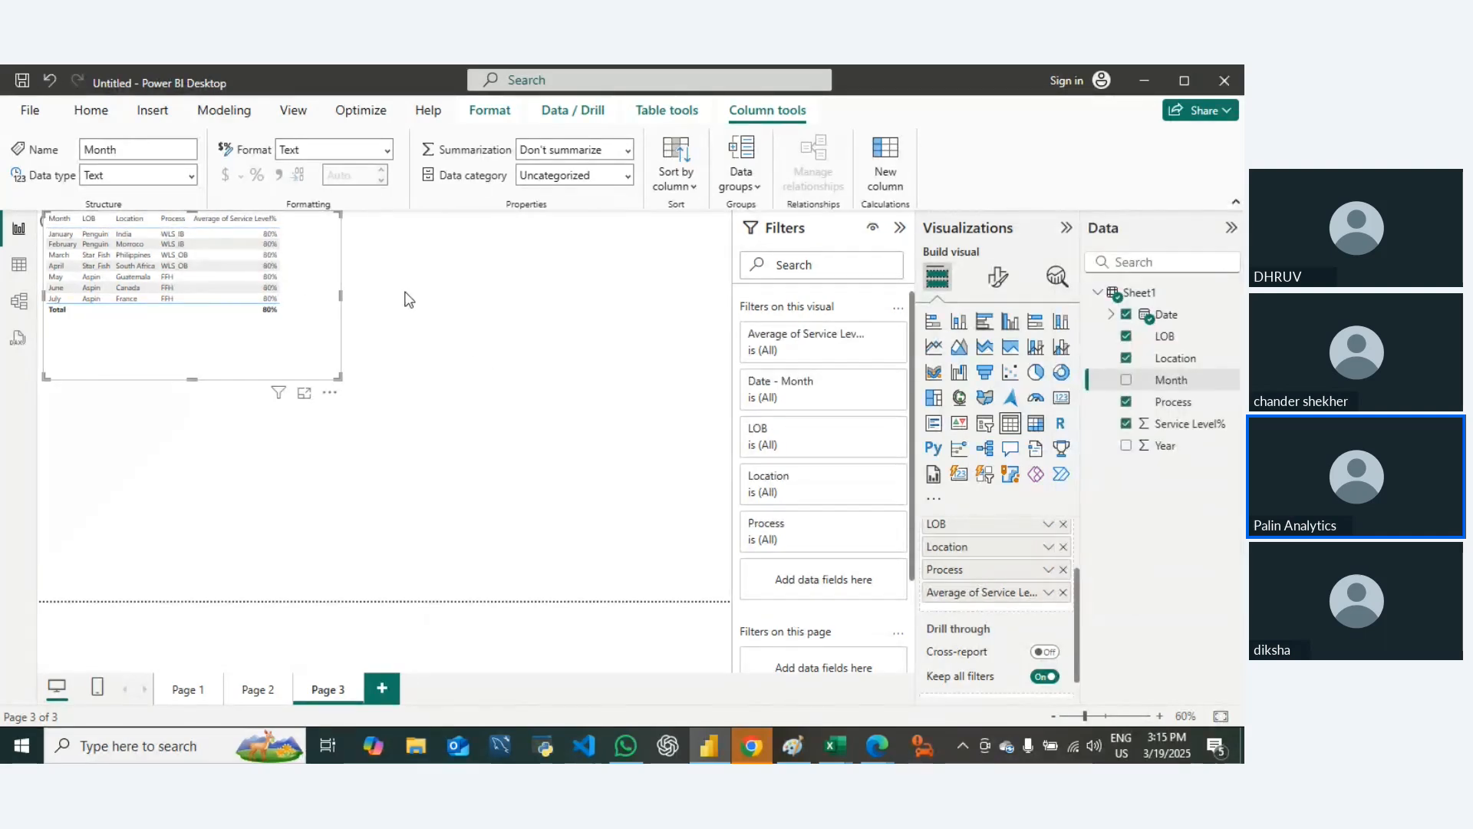
{"action": "left_click", "coordinate": [592, 476]}
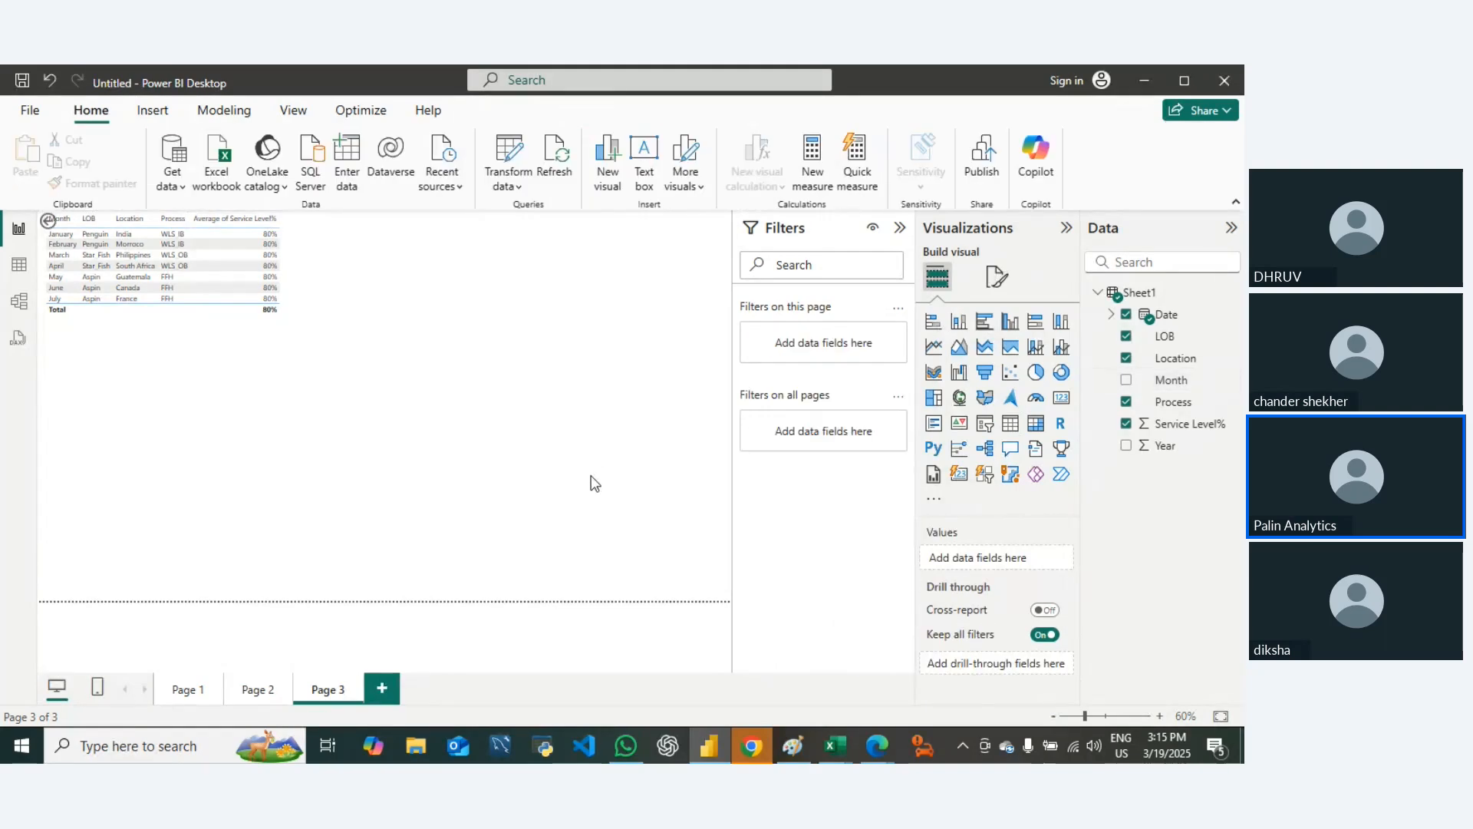
Step: Insert a matrix visual on Page 3 and position it directly below the table
{"action": "left_click", "coordinate": [1035, 426]}
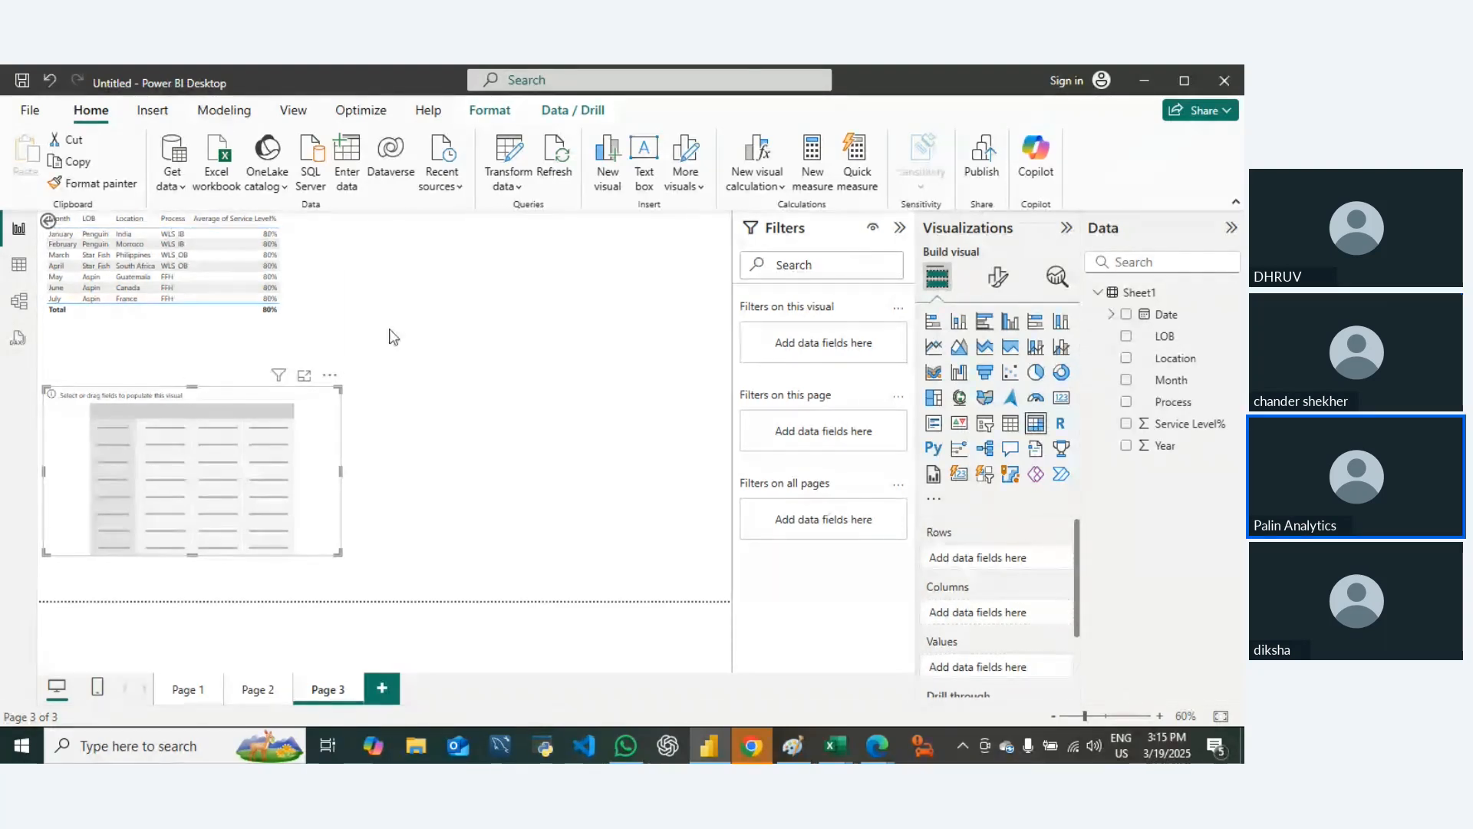
{"action": "left_click_drag", "start_coordinate": [207, 382], "coordinate": [446, 333]}
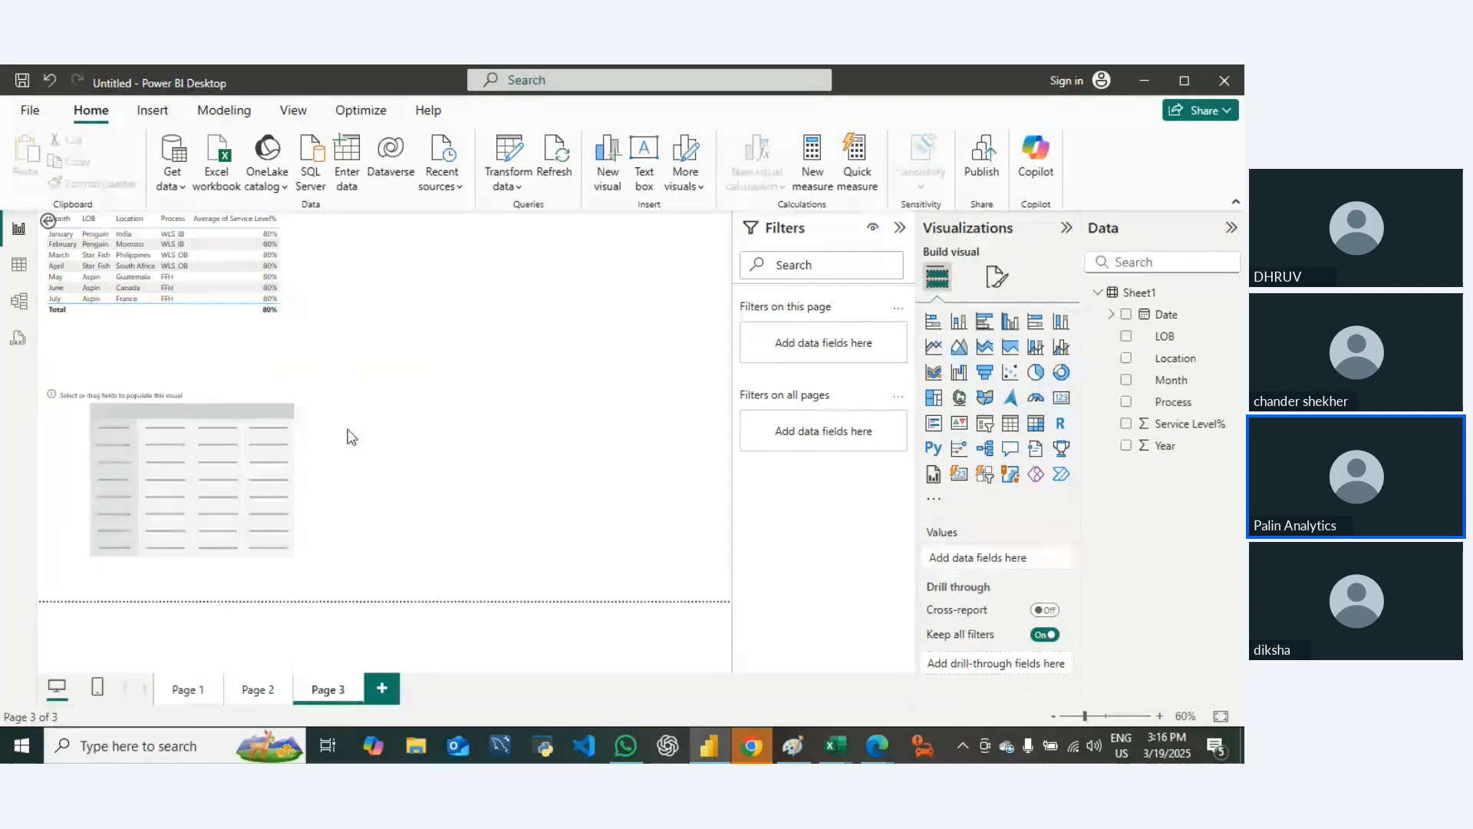
{"action": "left_click", "coordinate": [204, 390]}
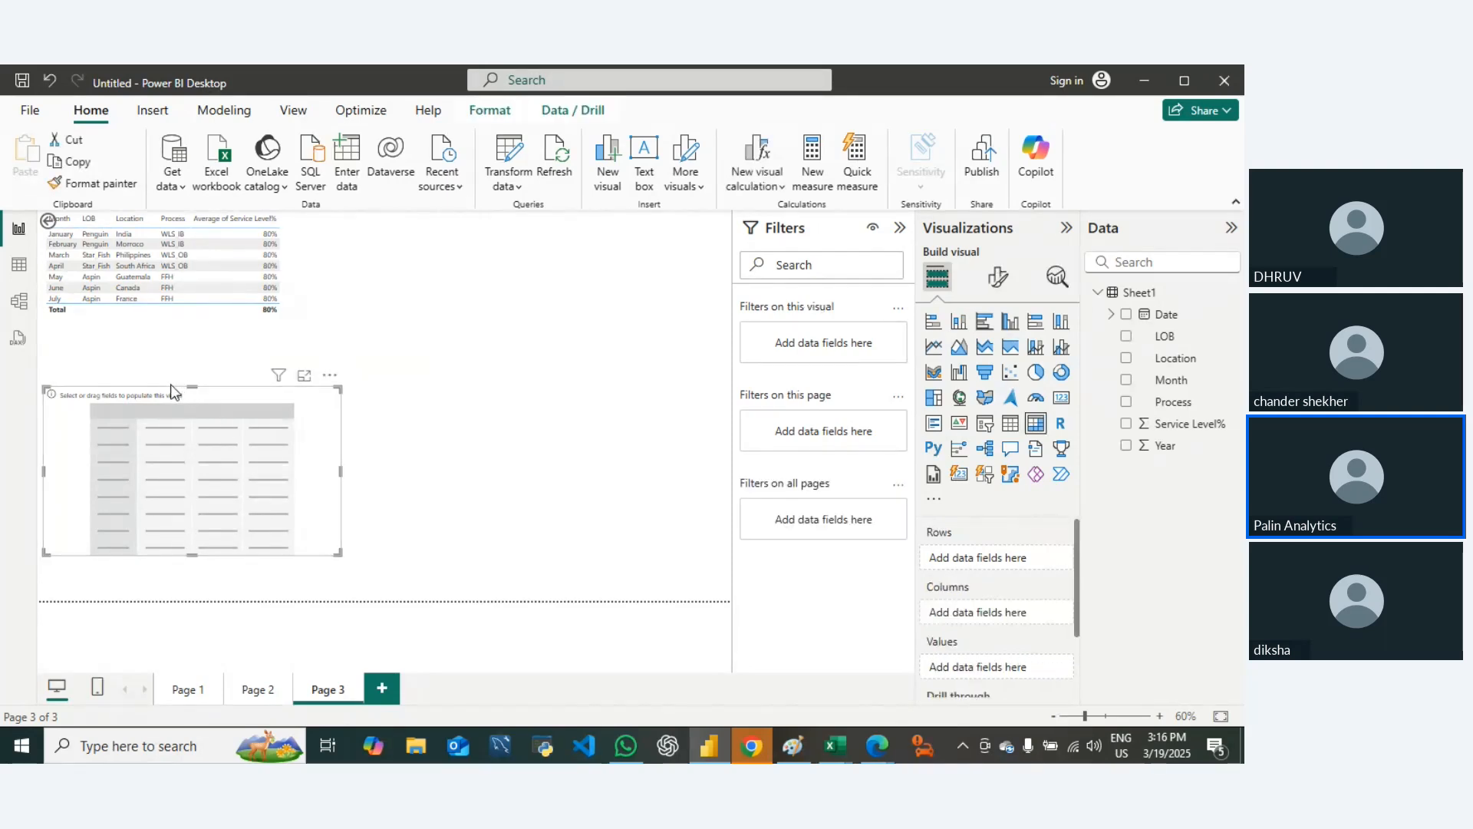
{"action": "left_click_drag", "start_coordinate": [170, 389], "coordinate": [71, 337]}
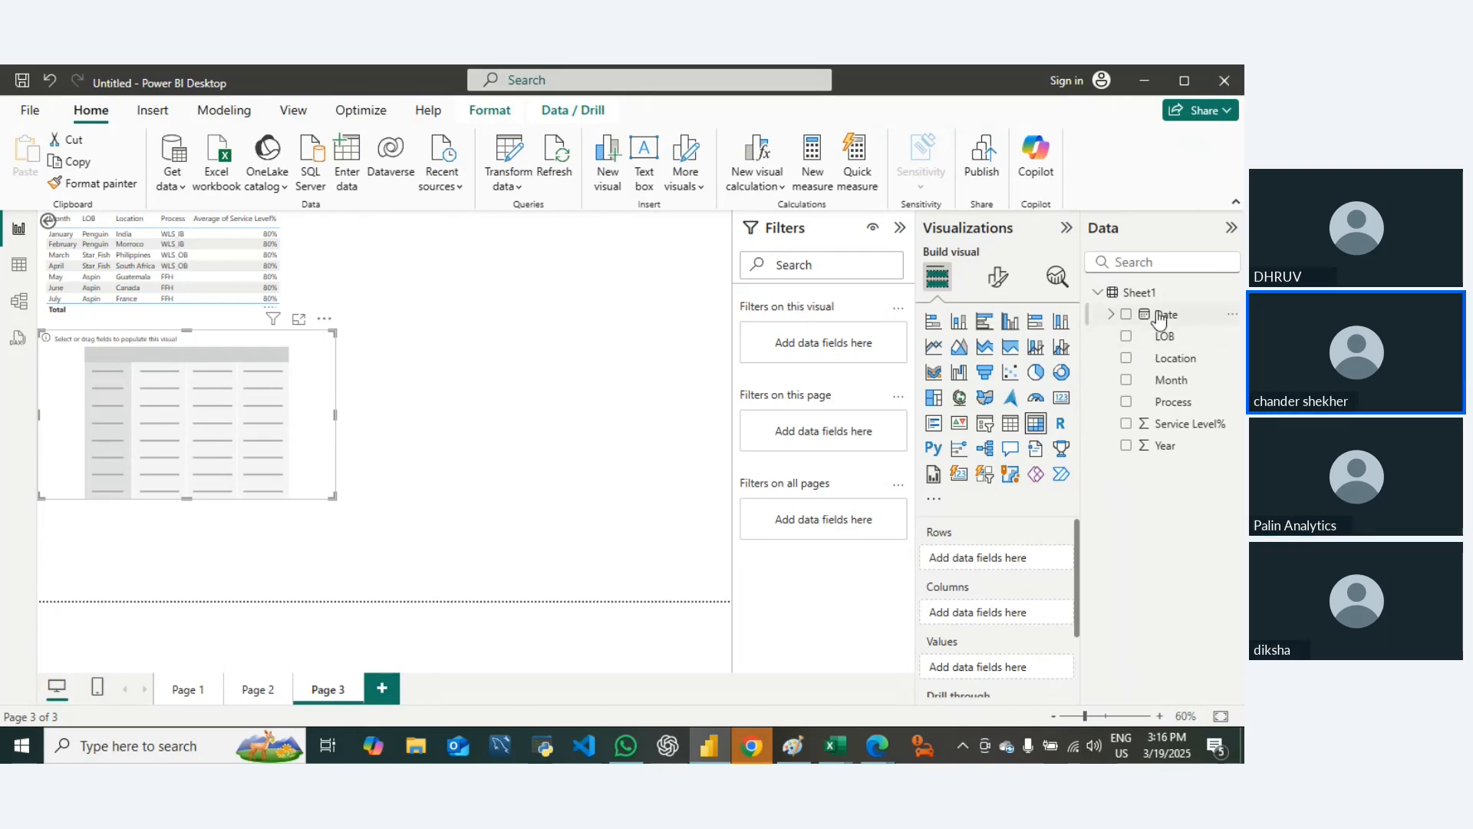
Step: Add Date to the matrix rows, keeping only its Month level
{"action": "left_click_drag", "start_coordinate": [1160, 320], "coordinate": [986, 572]}
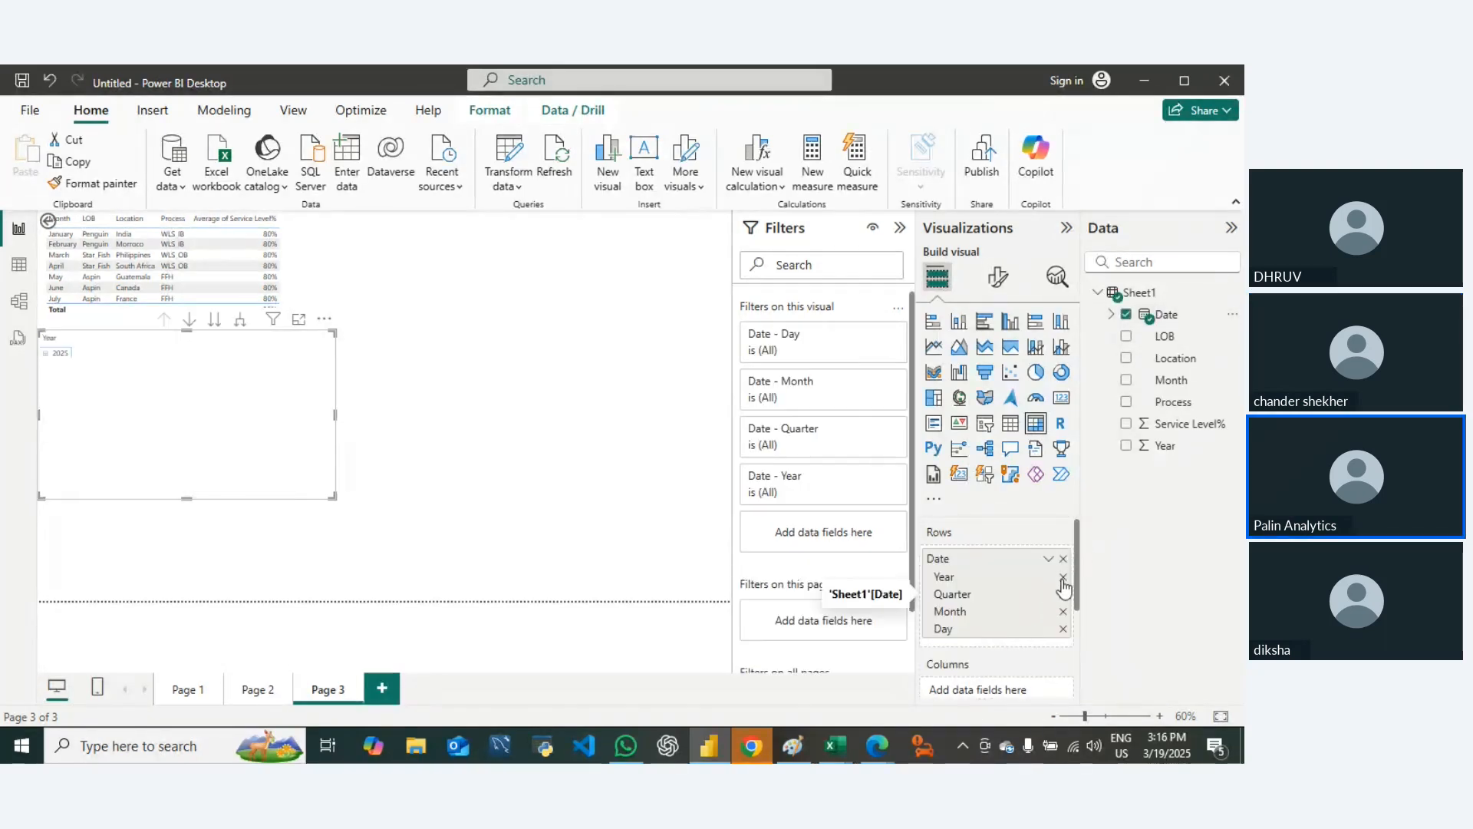
{"action": "left_click", "coordinate": [1063, 576]}
{"action": "left_click", "coordinate": [1063, 577]}
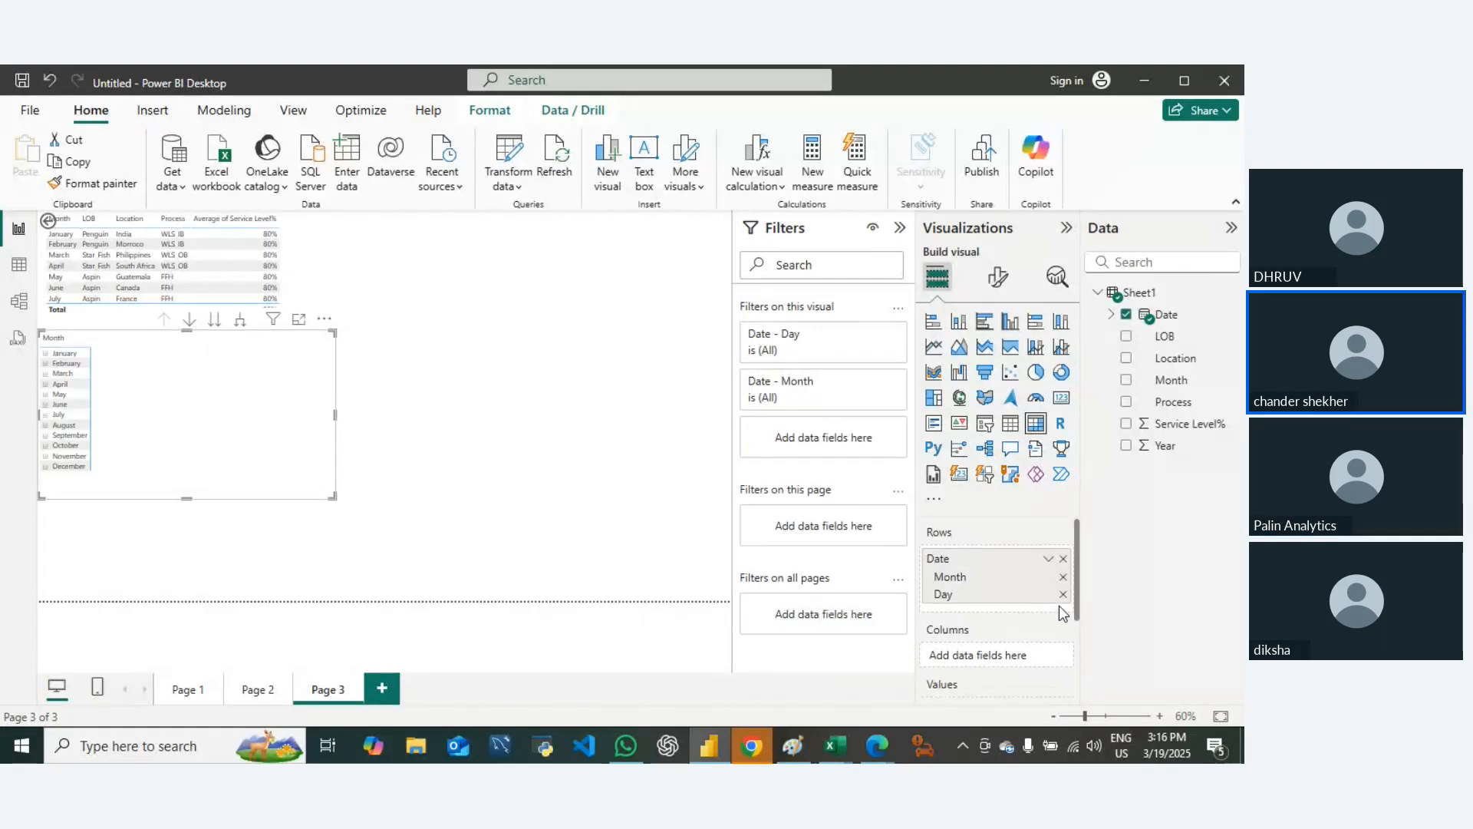
{"action": "left_click", "coordinate": [1062, 594]}
{"action": "scroll", "coordinate": [1007, 627], "scroll_direction": "down", "scroll_amount": 2}
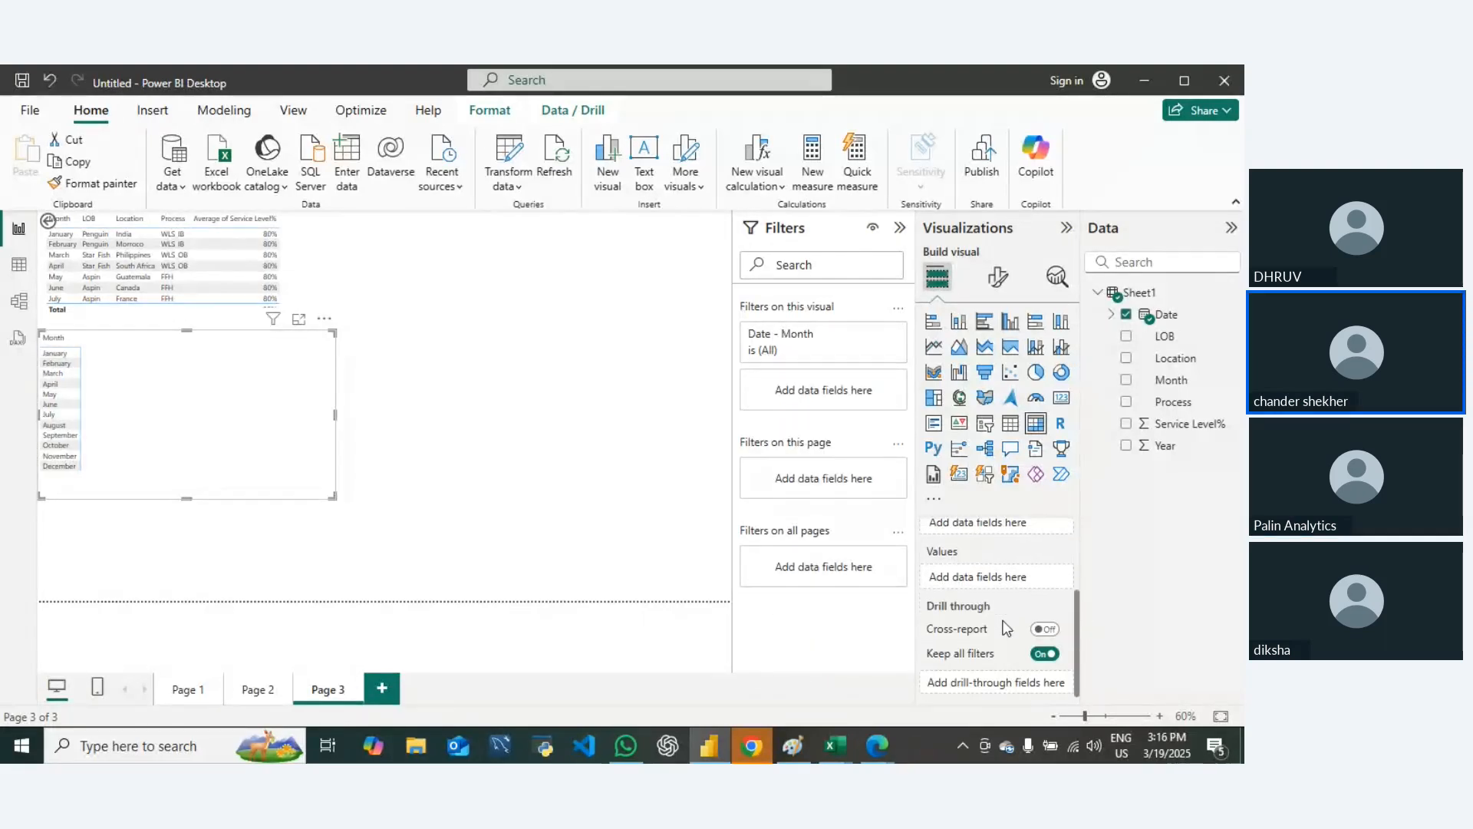
{"action": "scroll", "coordinate": [974, 583], "scroll_direction": "up", "scroll_amount": 2}
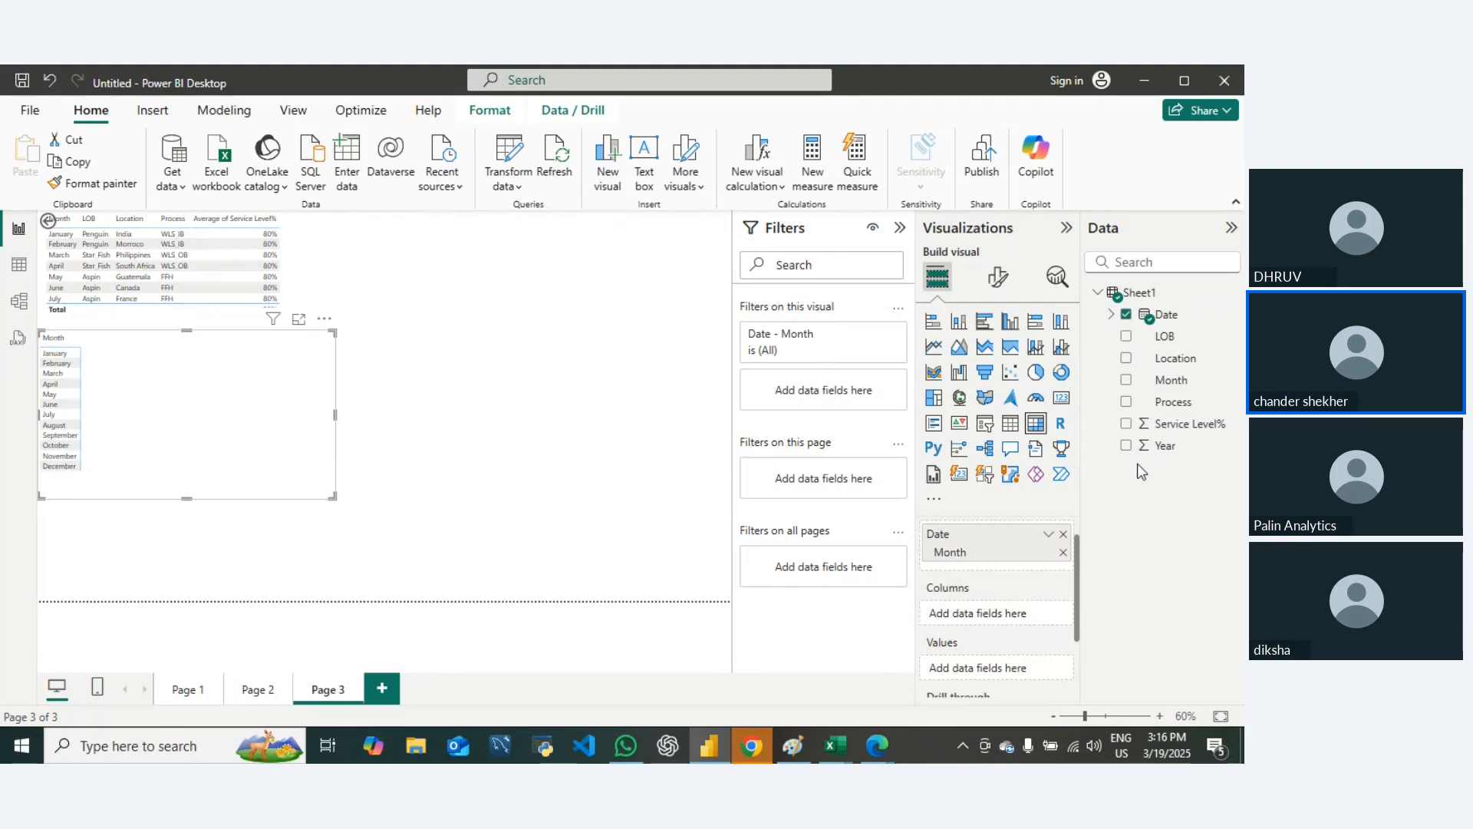
Step: Add LOB to the matrix rows below Month and place Location in the matrix columns
{"action": "left_click_drag", "start_coordinate": [1165, 336], "coordinate": [993, 583]}
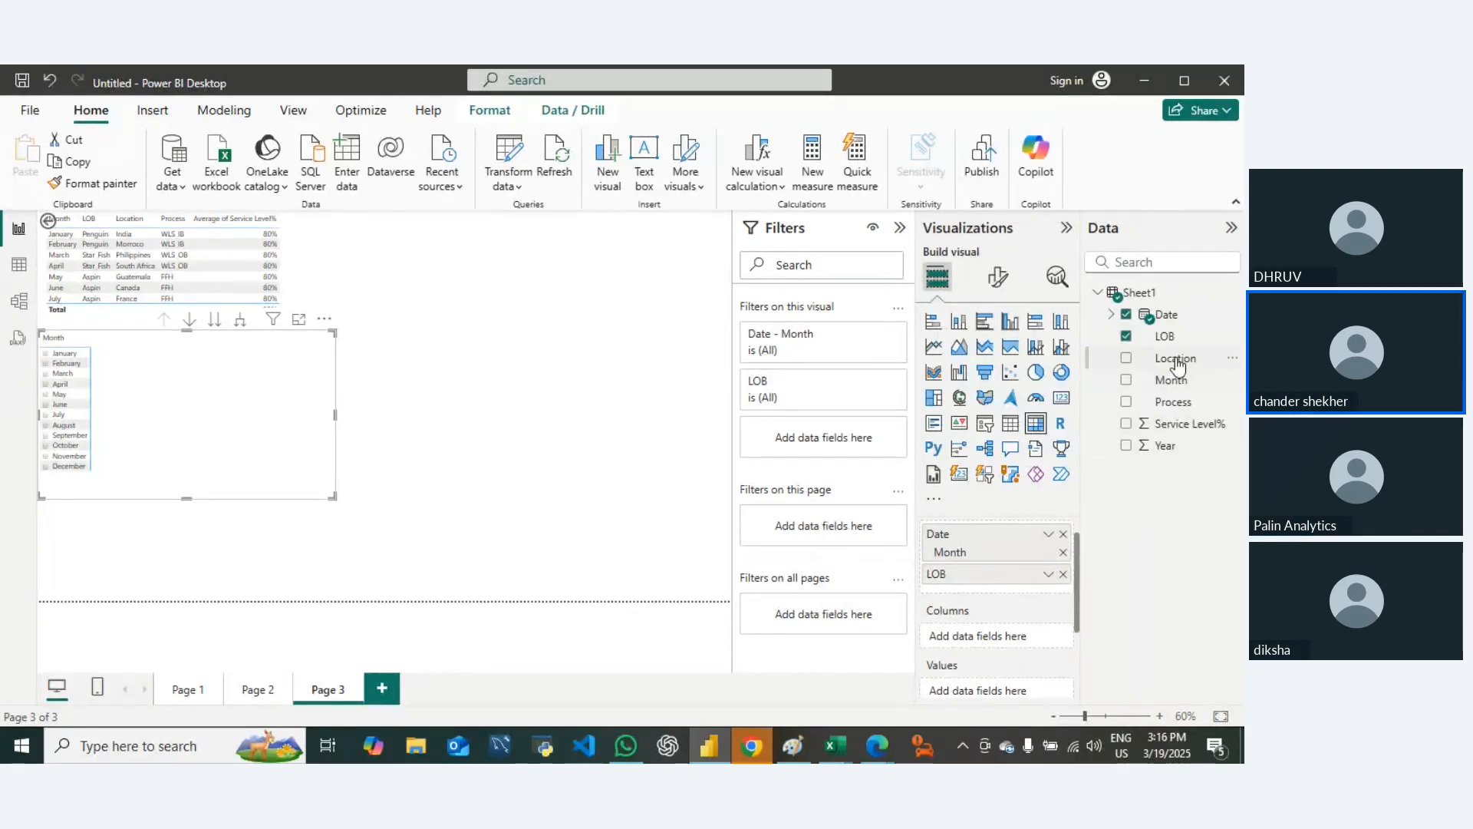
{"action": "left_click_drag", "start_coordinate": [1174, 358], "coordinate": [1002, 596]}
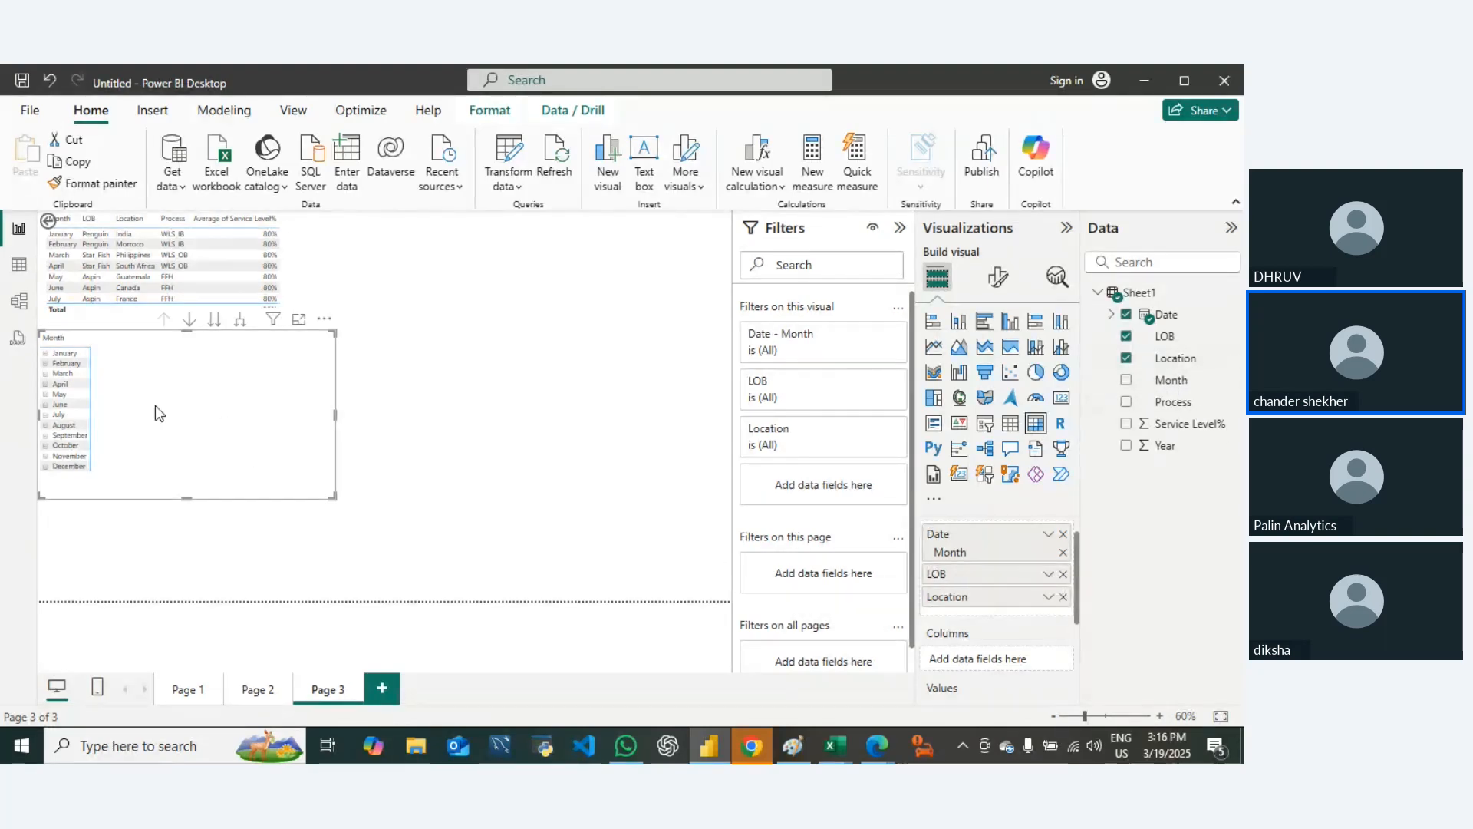
{"action": "left_click_drag", "start_coordinate": [975, 598], "coordinate": [970, 664]}
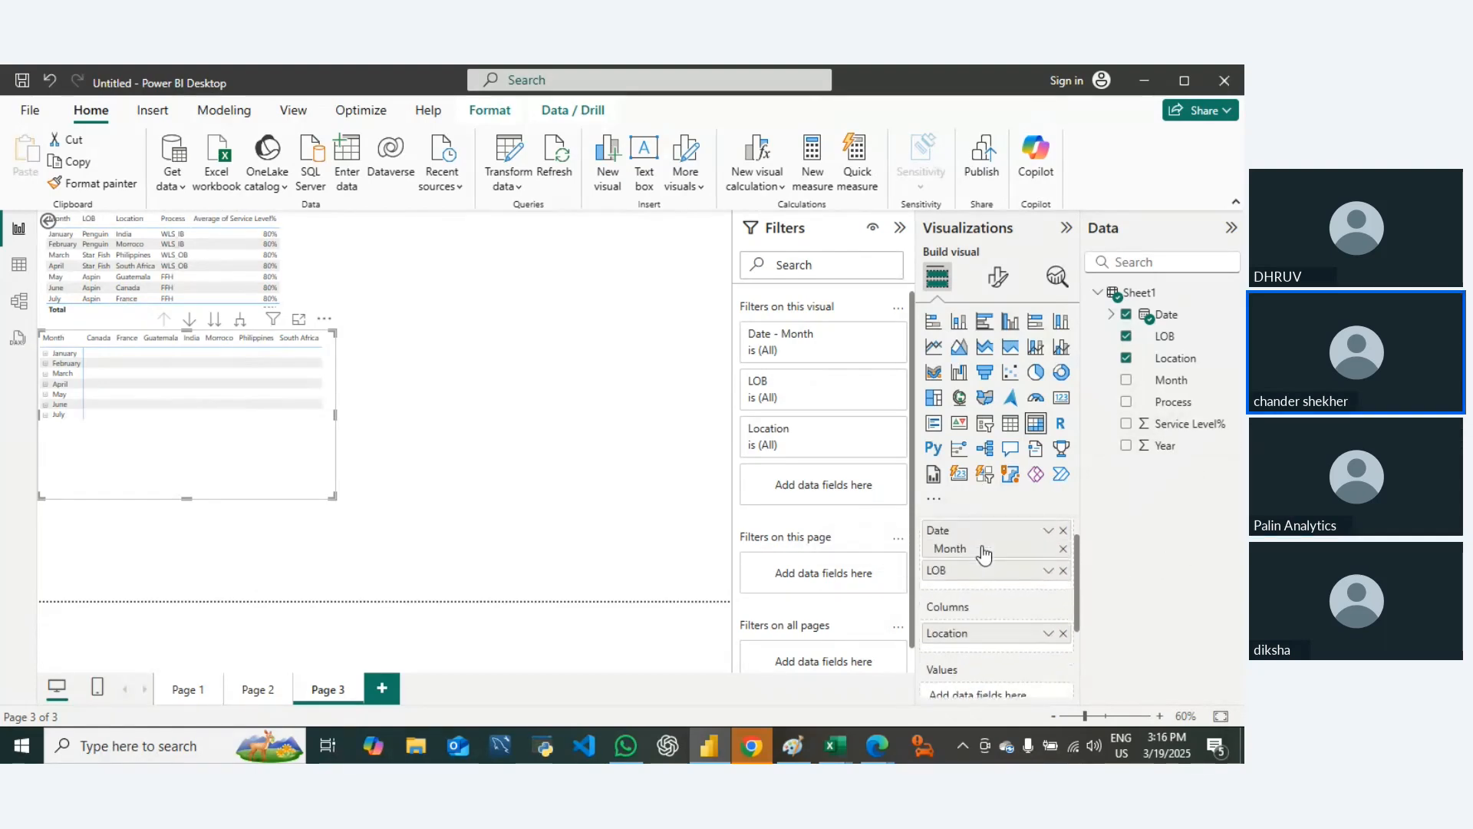
Step: Add Service Level% to the matrix values and set its aggregation to Average
{"action": "scroll", "coordinate": [983, 549], "scroll_direction": "up", "scroll_amount": 1}
{"action": "scroll", "coordinate": [986, 556], "scroll_direction": "down", "scroll_amount": 2}
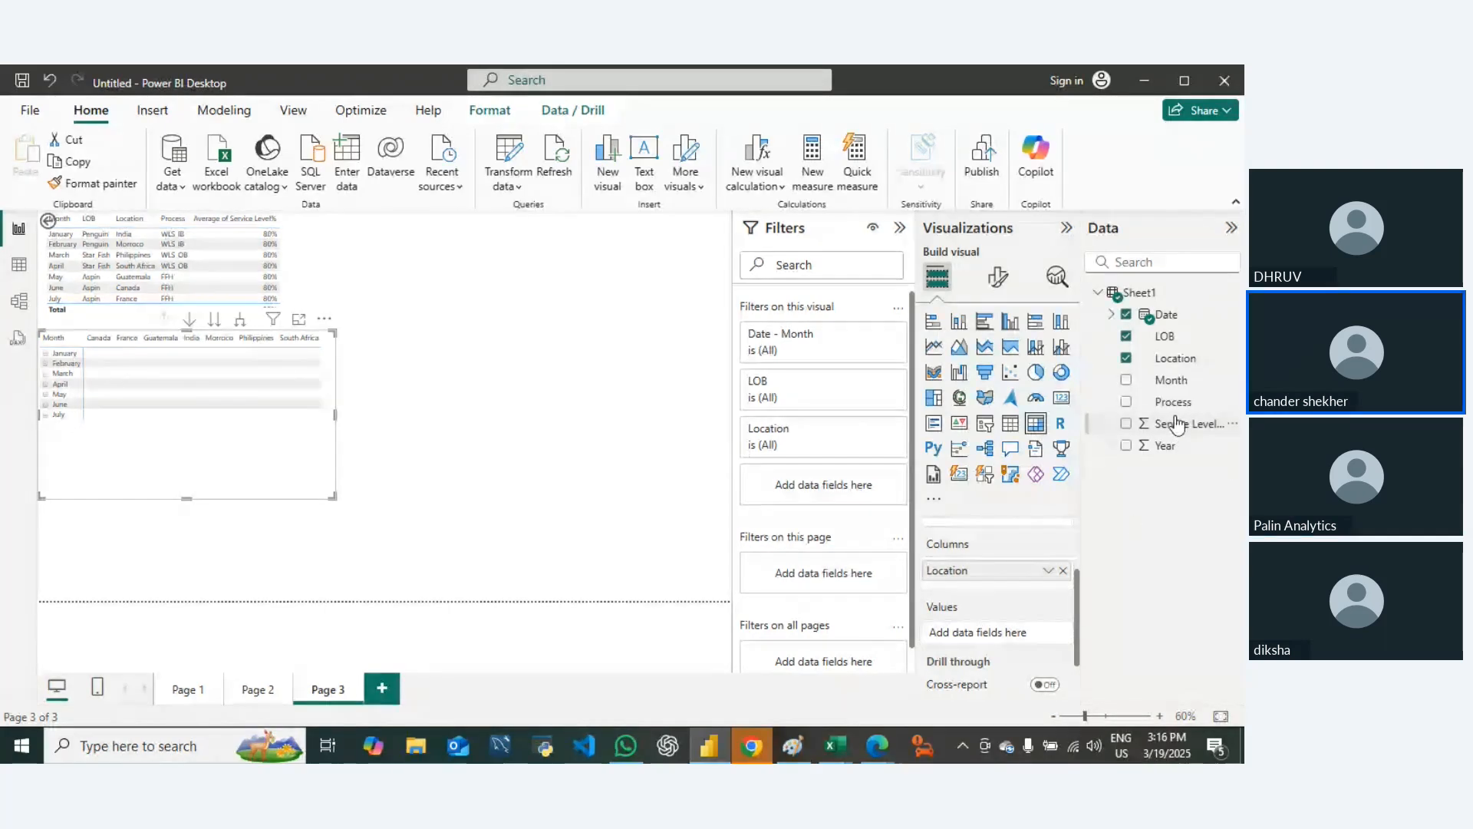
{"action": "left_click_drag", "start_coordinate": [1178, 430], "coordinate": [996, 632]}
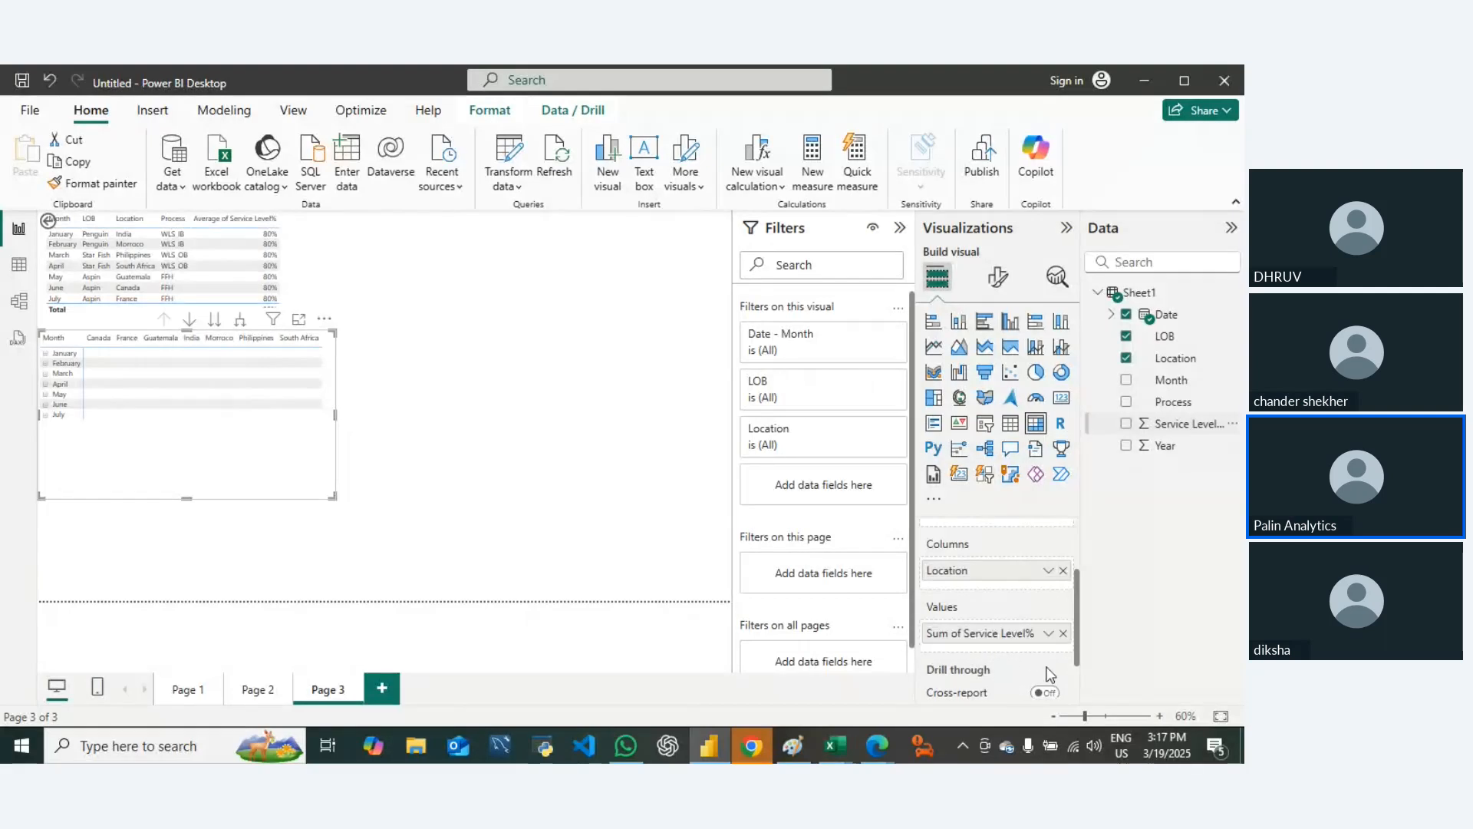
{"action": "left_click", "coordinate": [1047, 634]}
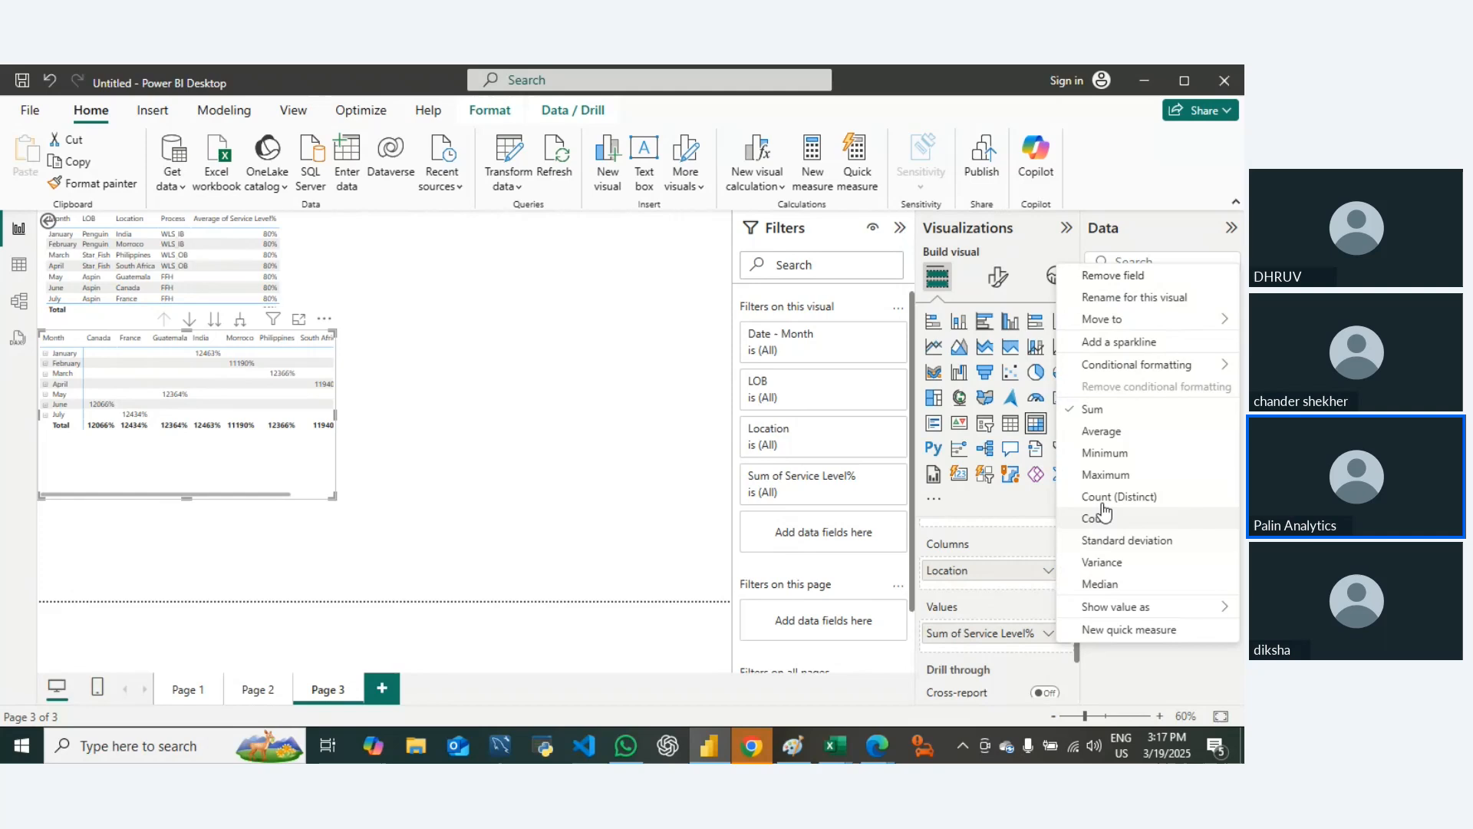
{"action": "left_click", "coordinate": [1102, 435]}
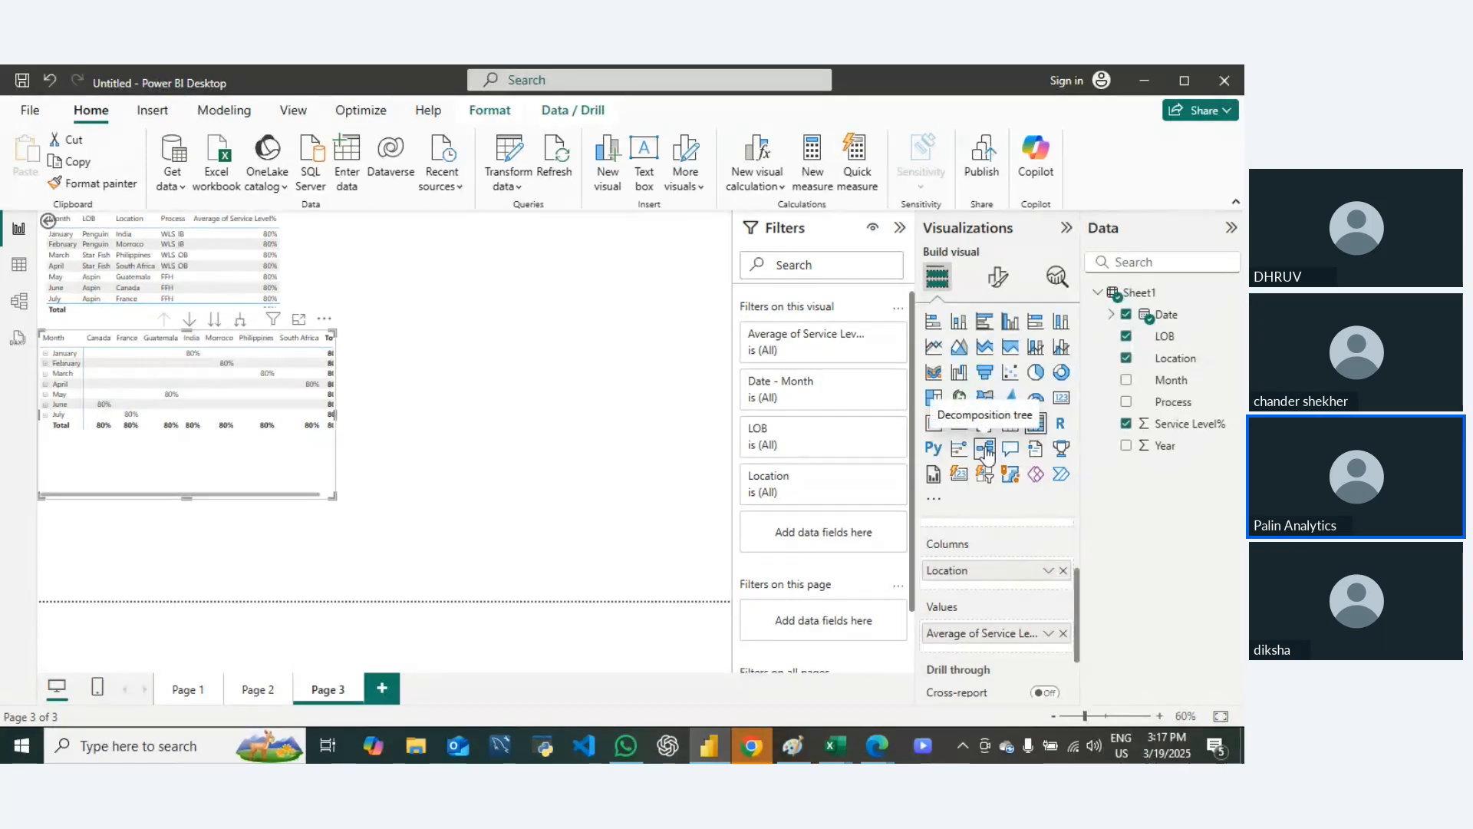
{"action": "left_click", "coordinate": [152, 109]}
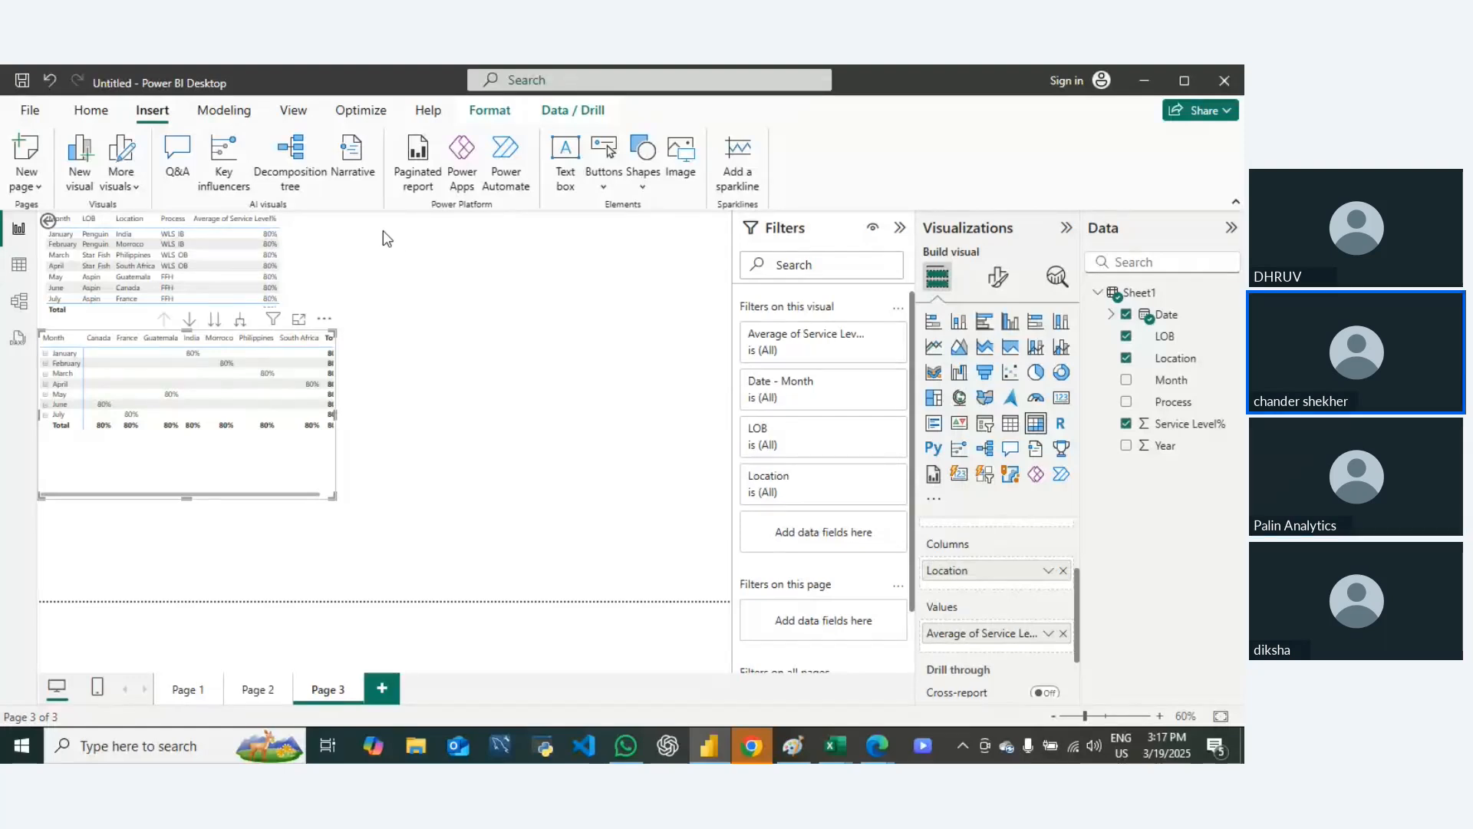
{"action": "left_click", "coordinate": [502, 111]}
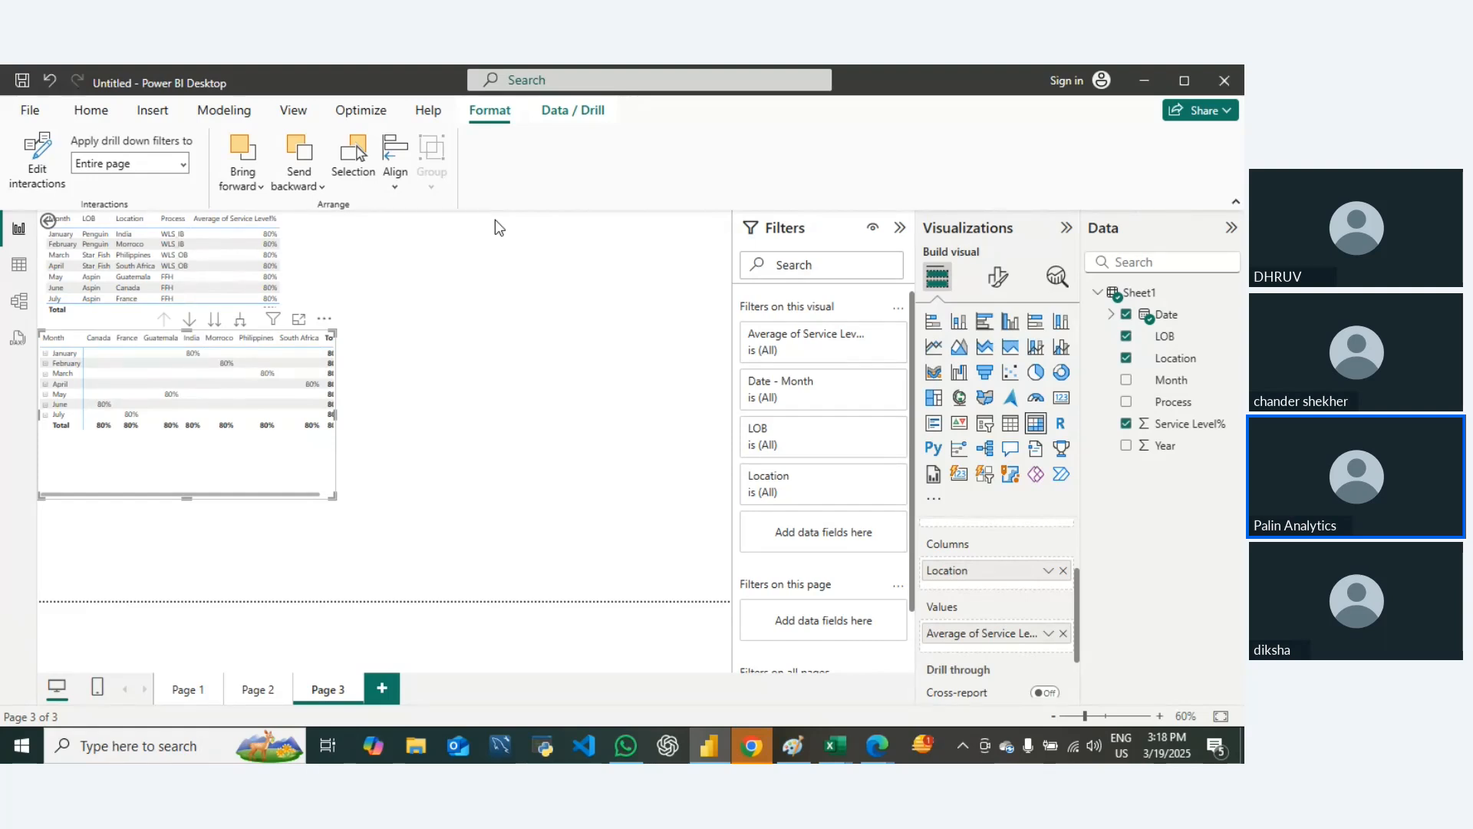
{"action": "left_click", "coordinate": [293, 110]}
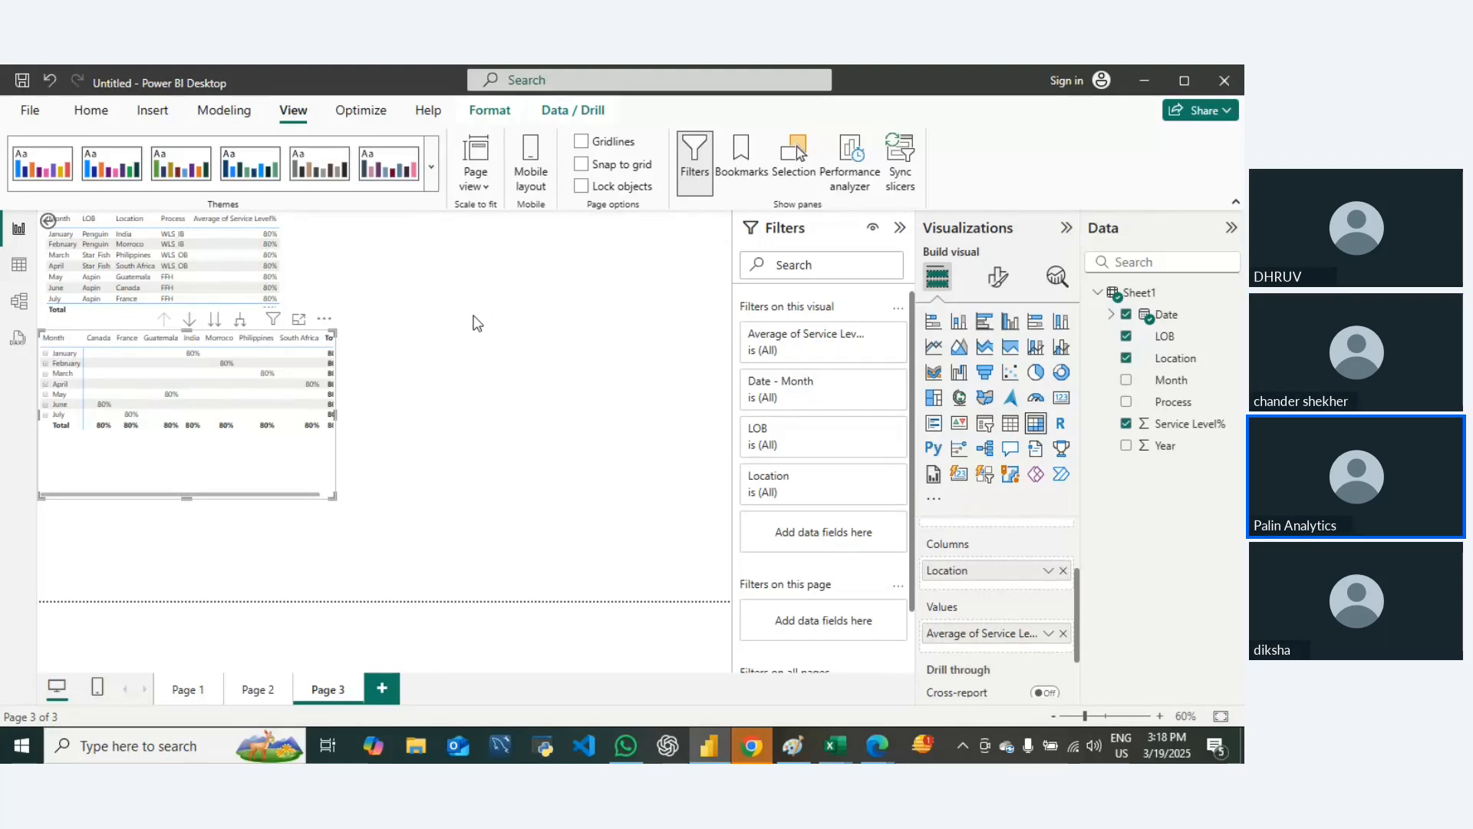
{"action": "left_click", "coordinate": [221, 110]}
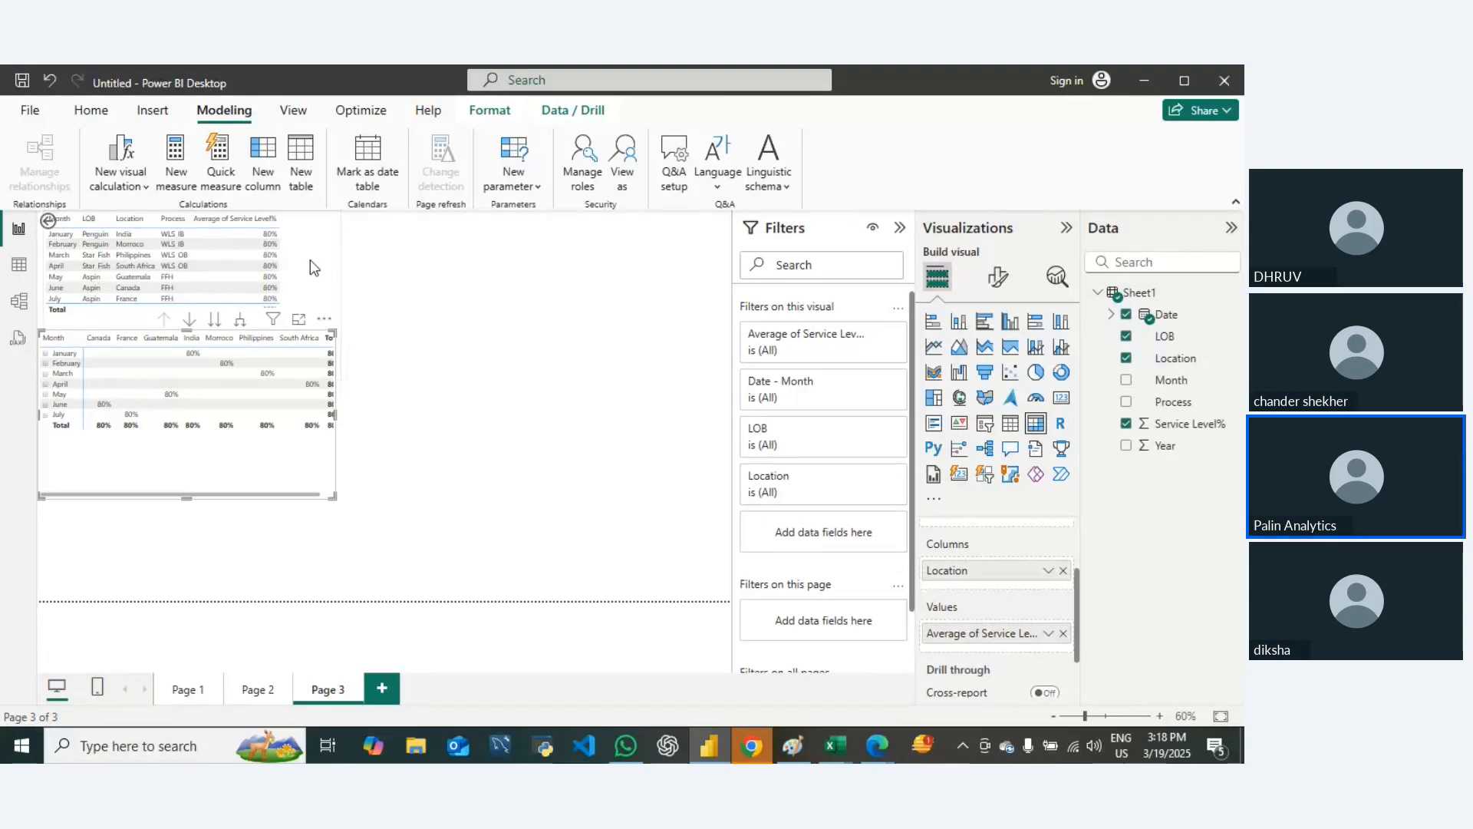
{"action": "left_click", "coordinate": [566, 110]}
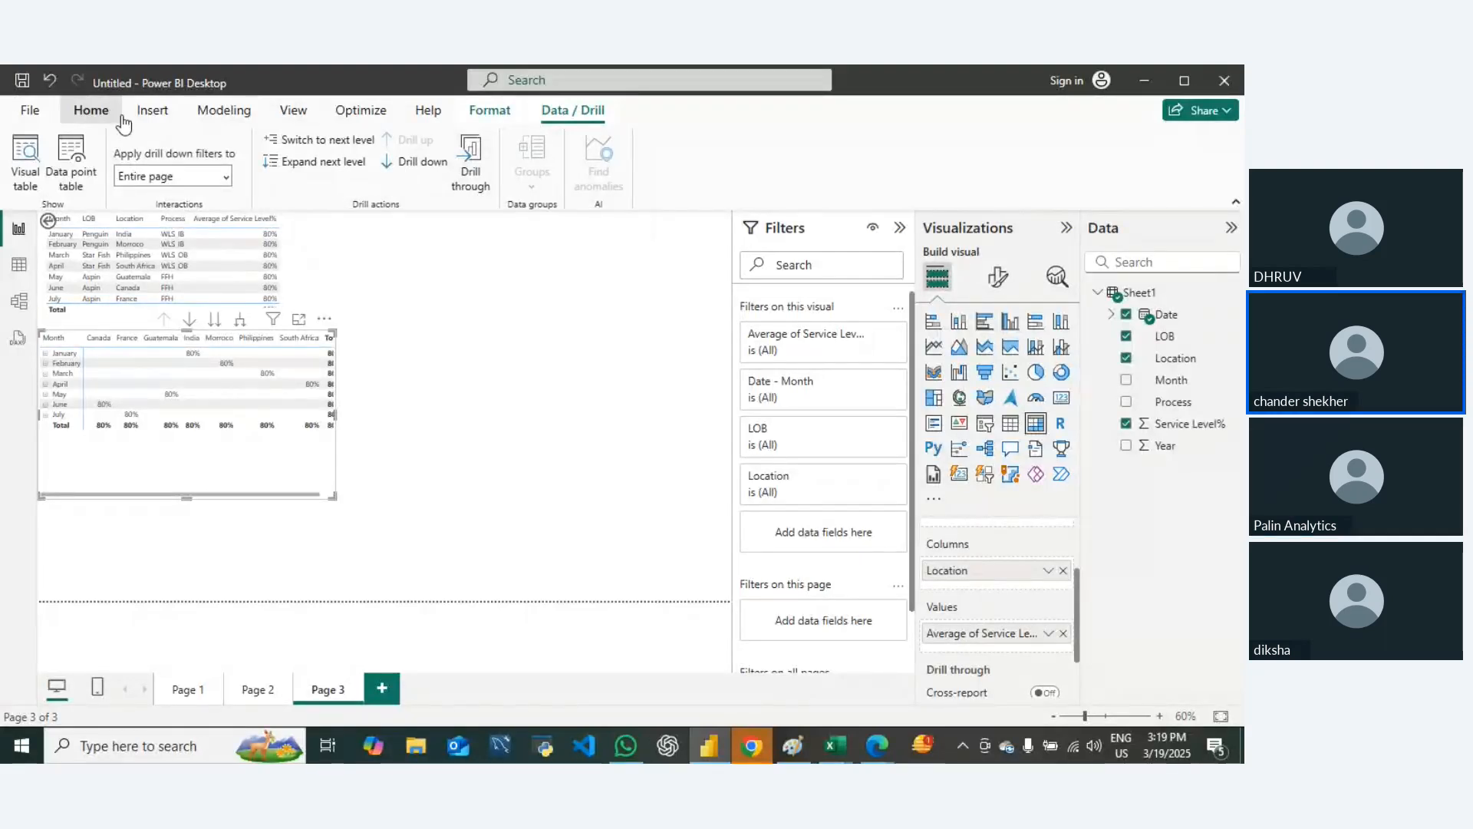
{"action": "left_click", "coordinate": [89, 110]}
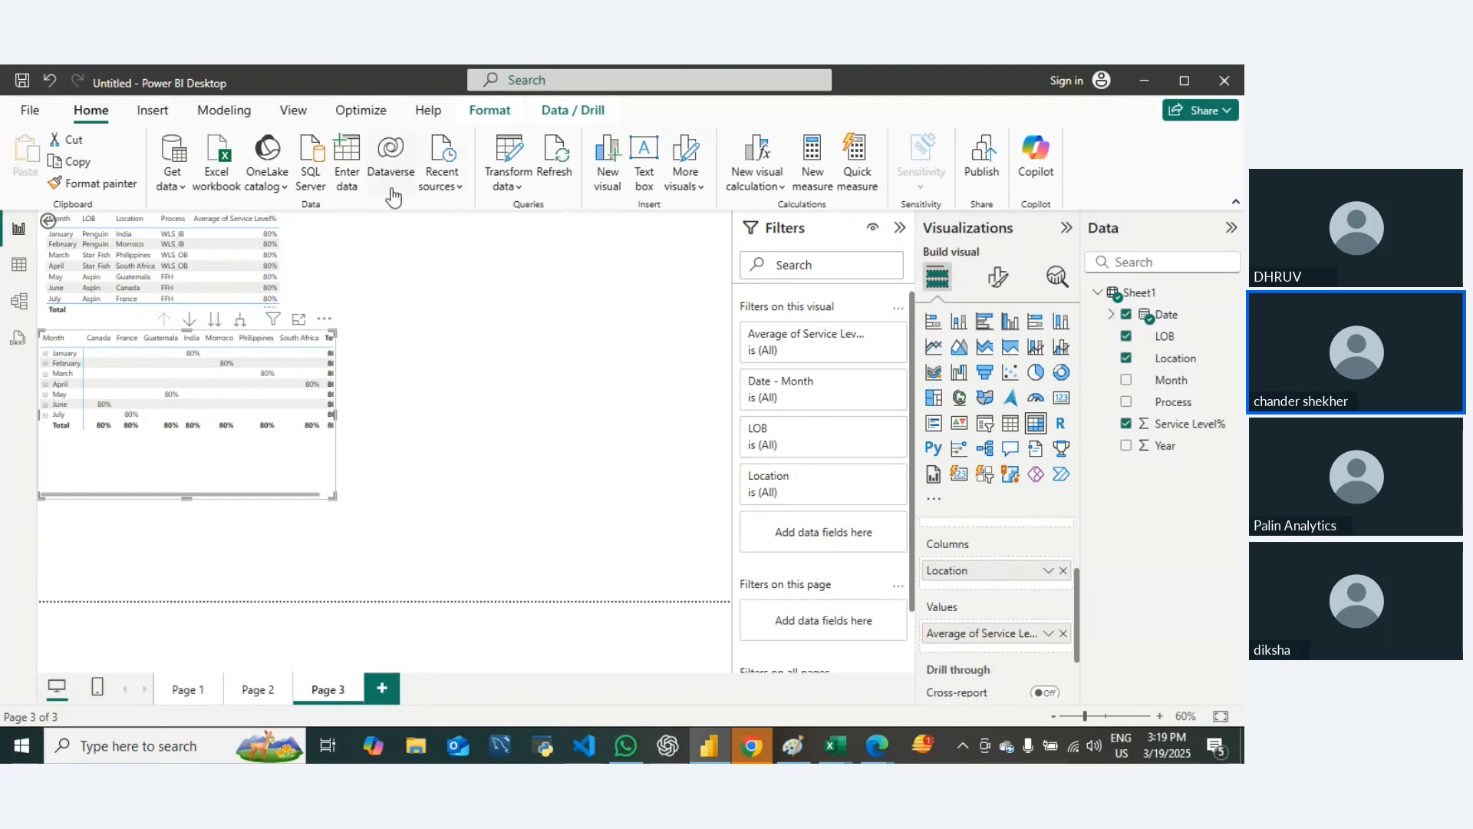
{"action": "left_click", "coordinate": [152, 110]}
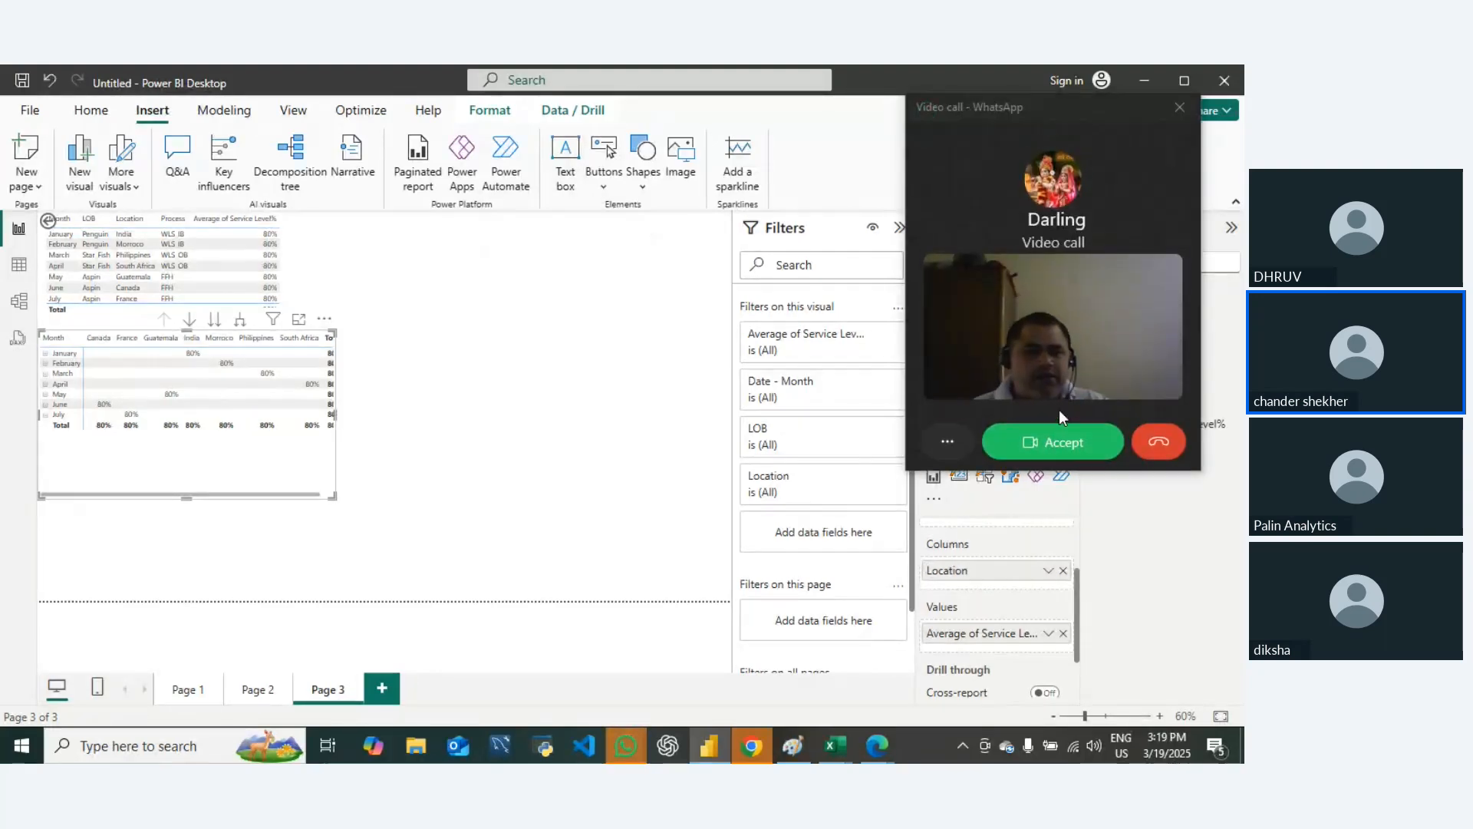
Step: Decline the repeated incoming WhatsApp video calls and bring up the WhatsApp window
{"action": "left_click", "coordinate": [1159, 445]}
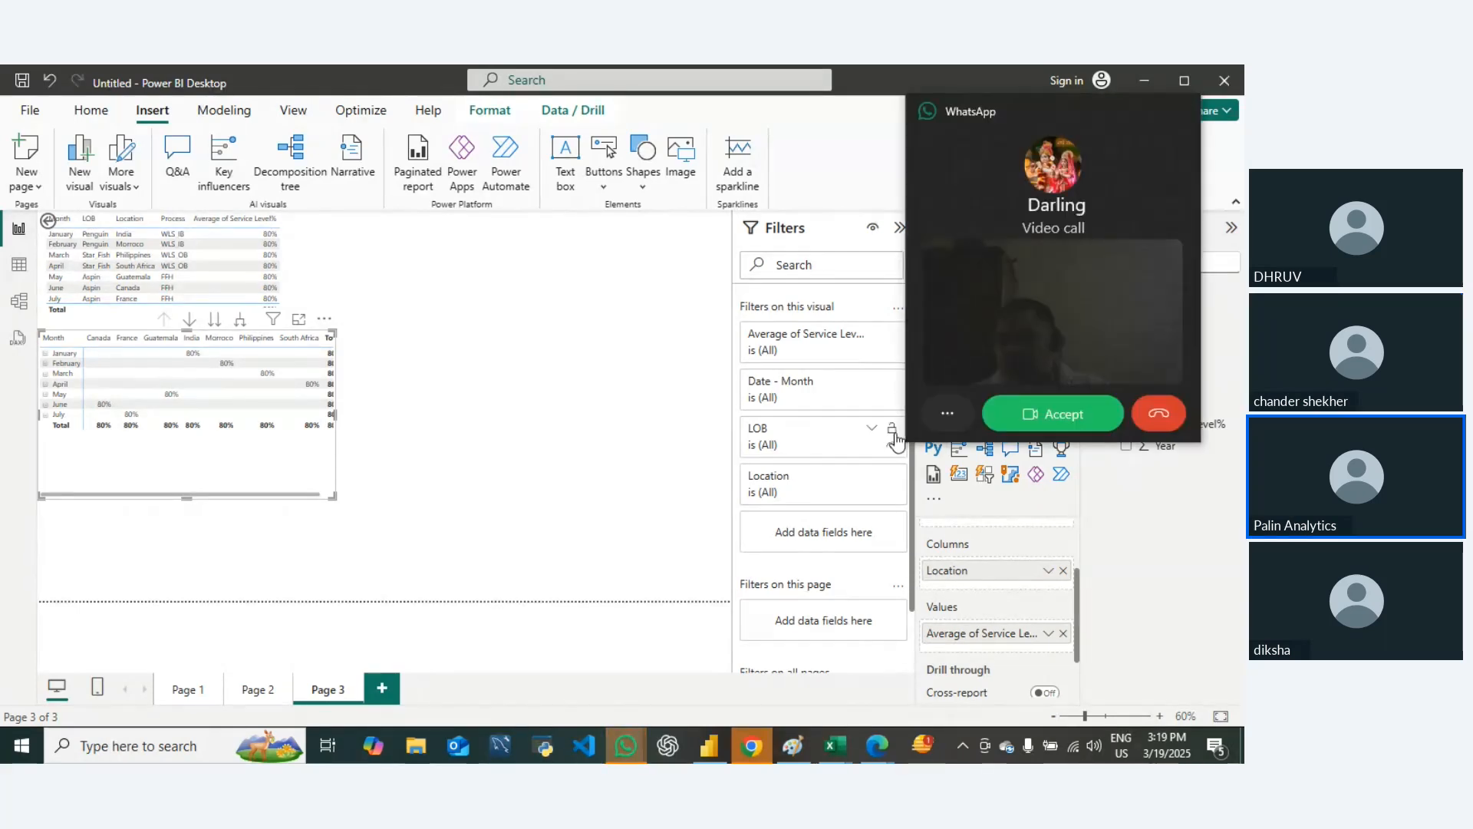
{"action": "left_click", "coordinate": [1162, 443]}
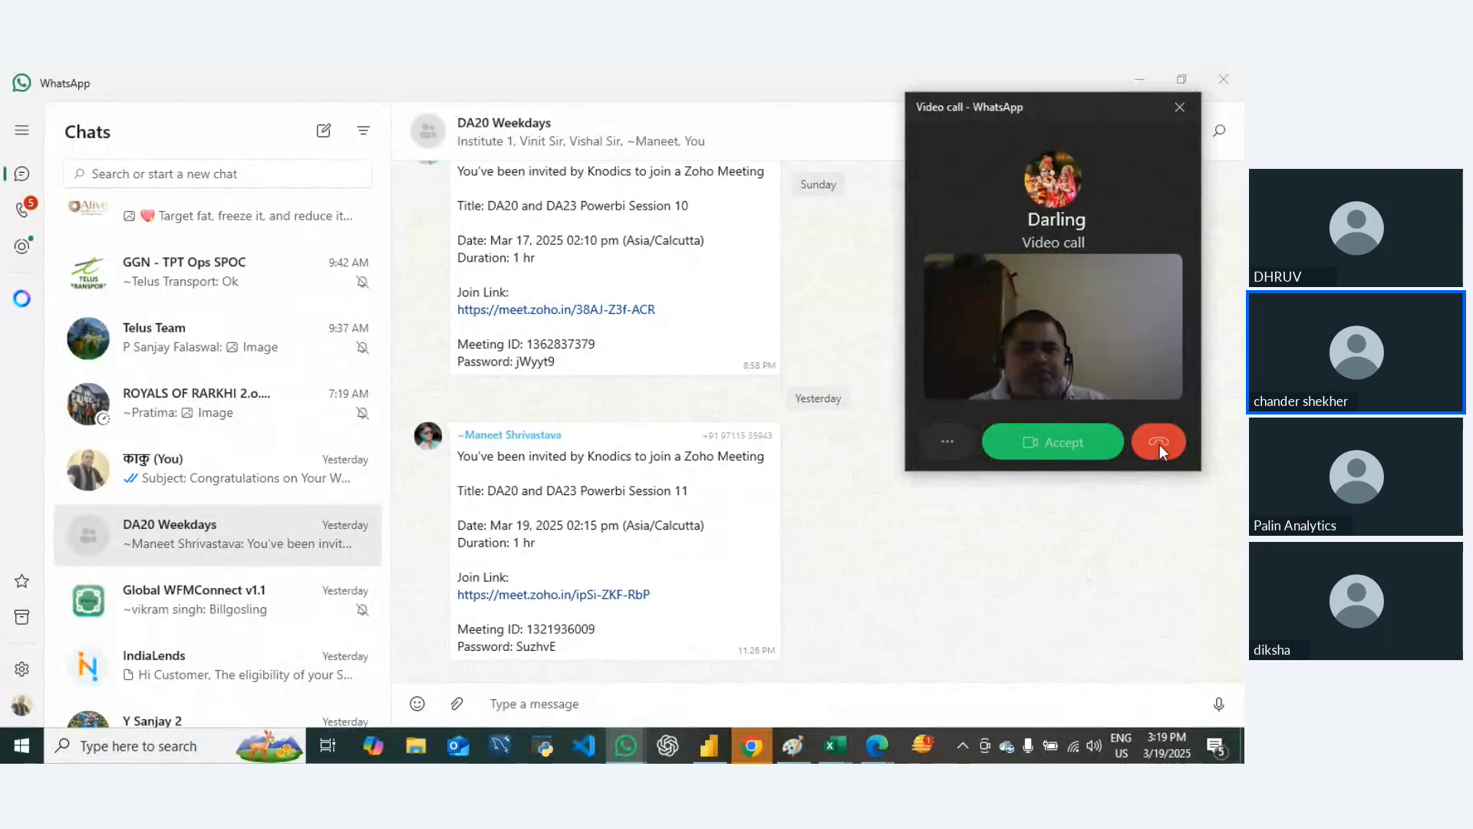
{"action": "left_click", "coordinate": [1158, 444]}
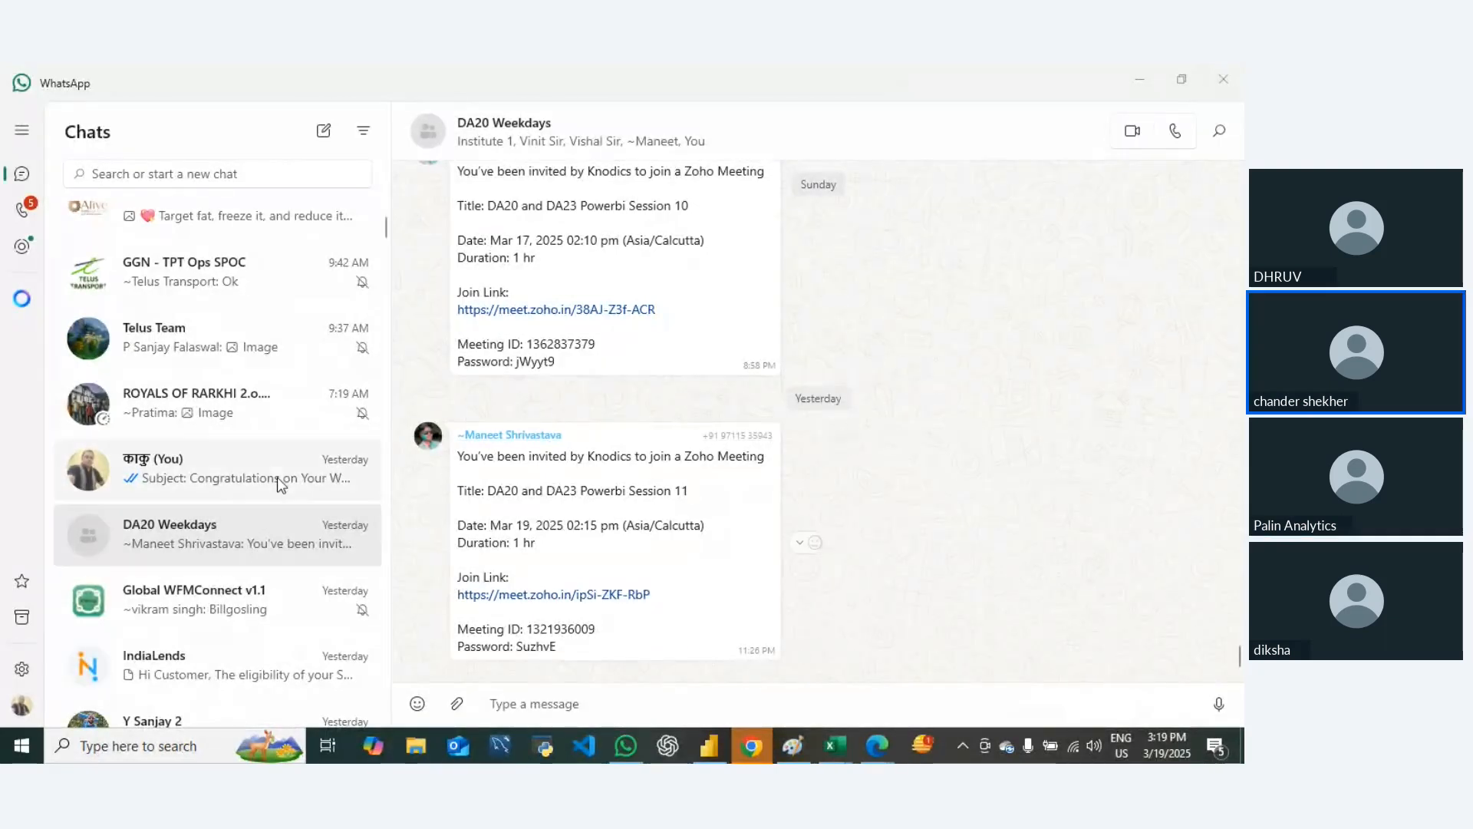
{"action": "left_click", "coordinate": [1132, 88]}
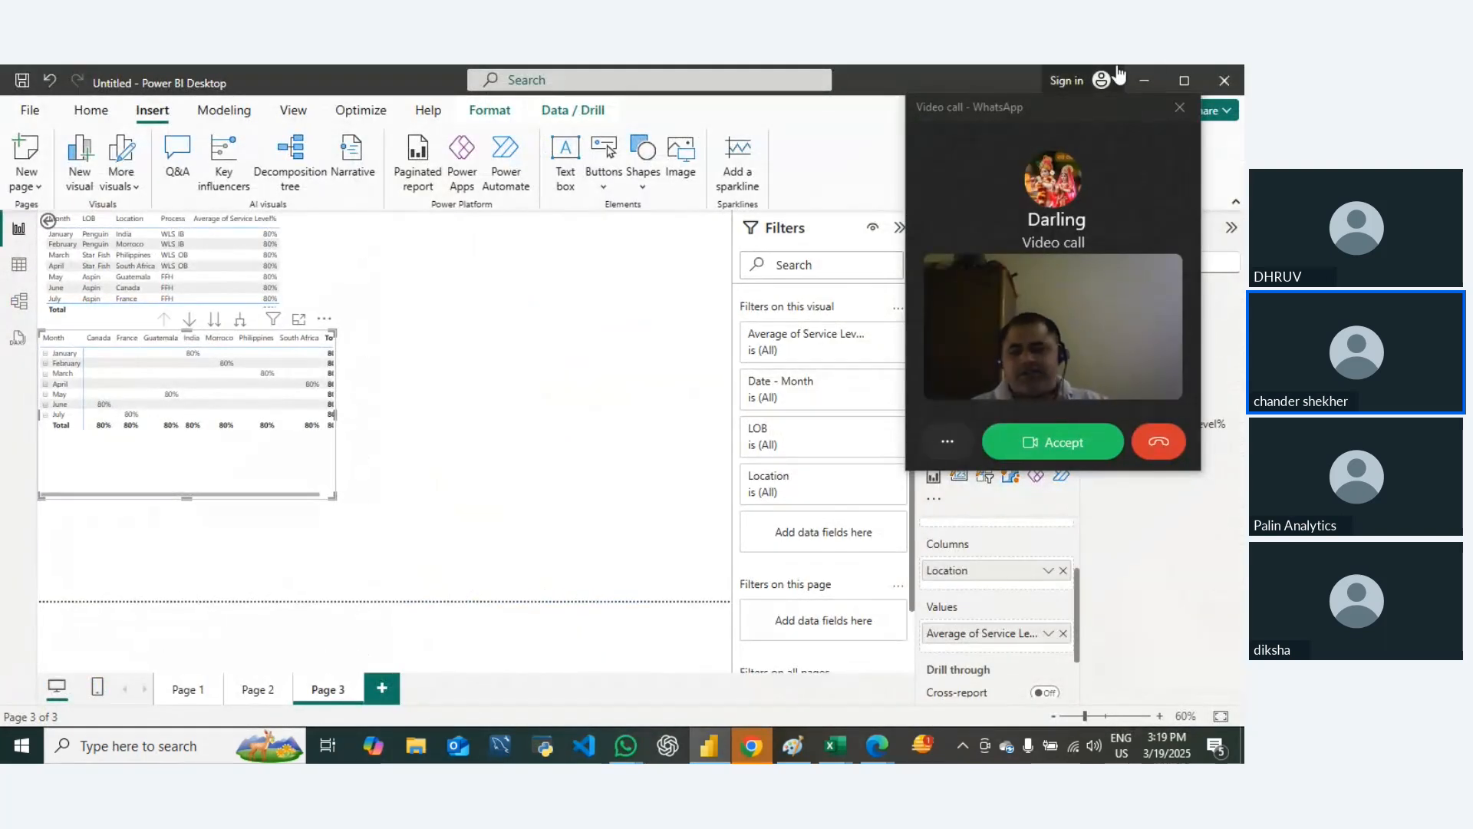
{"action": "left_click", "coordinate": [1159, 442]}
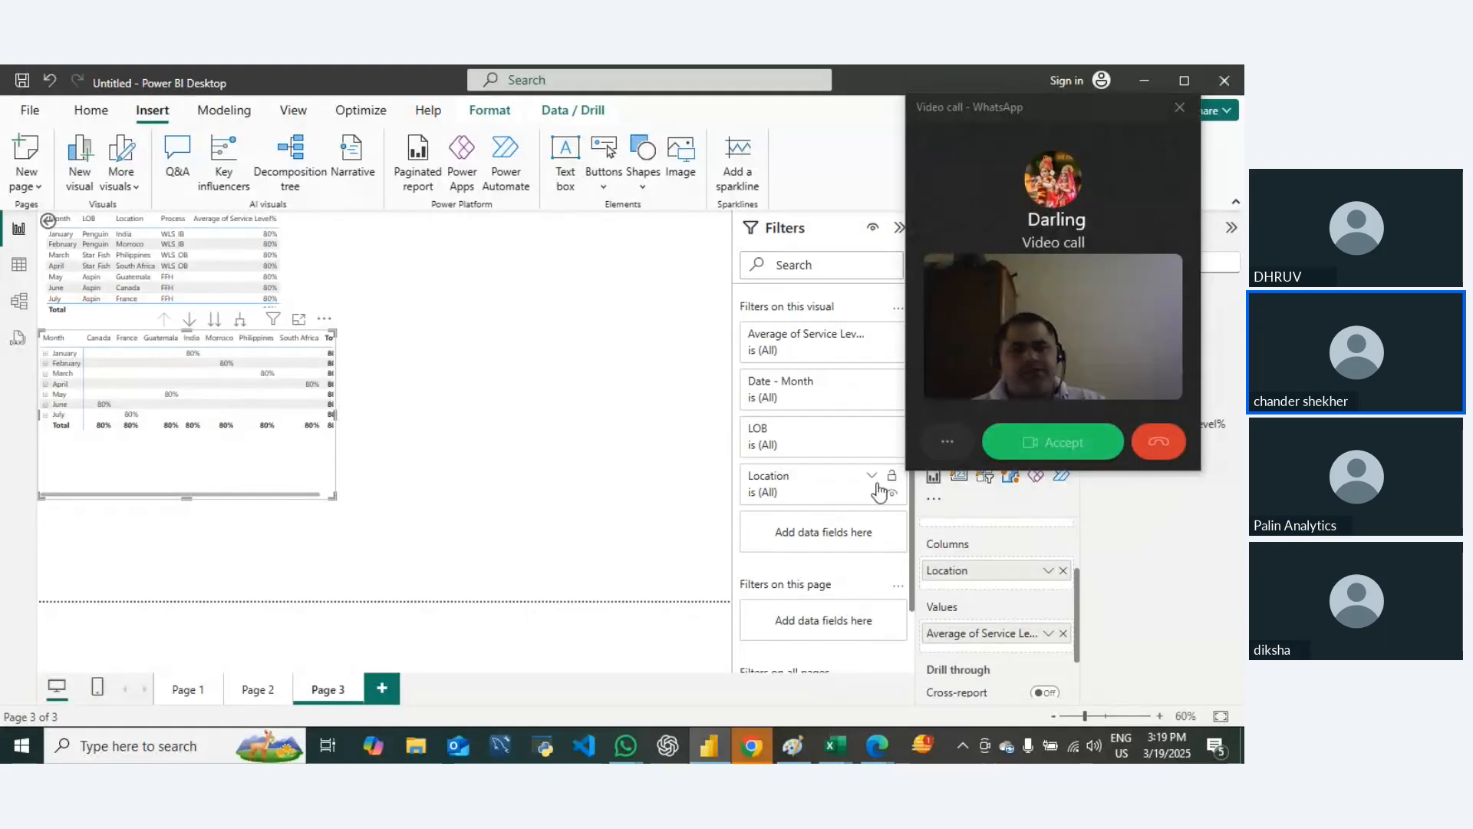
{"action": "left_click", "coordinate": [627, 749]}
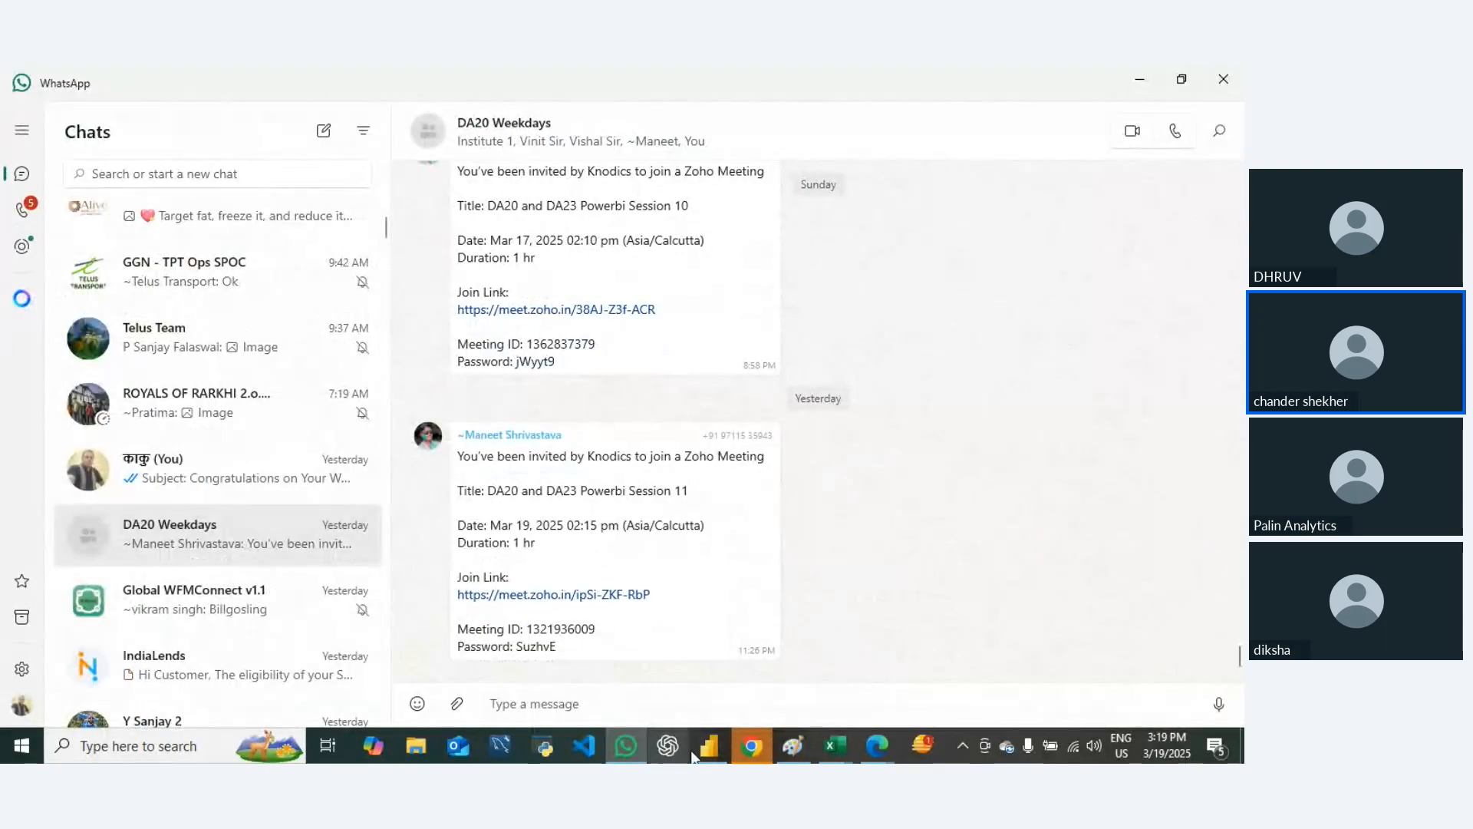
Step: Switch to the Zoho Meeting window in Edge, accept the recording consent and mute the microphone
{"action": "mouse_move", "coordinate": [877, 746]}
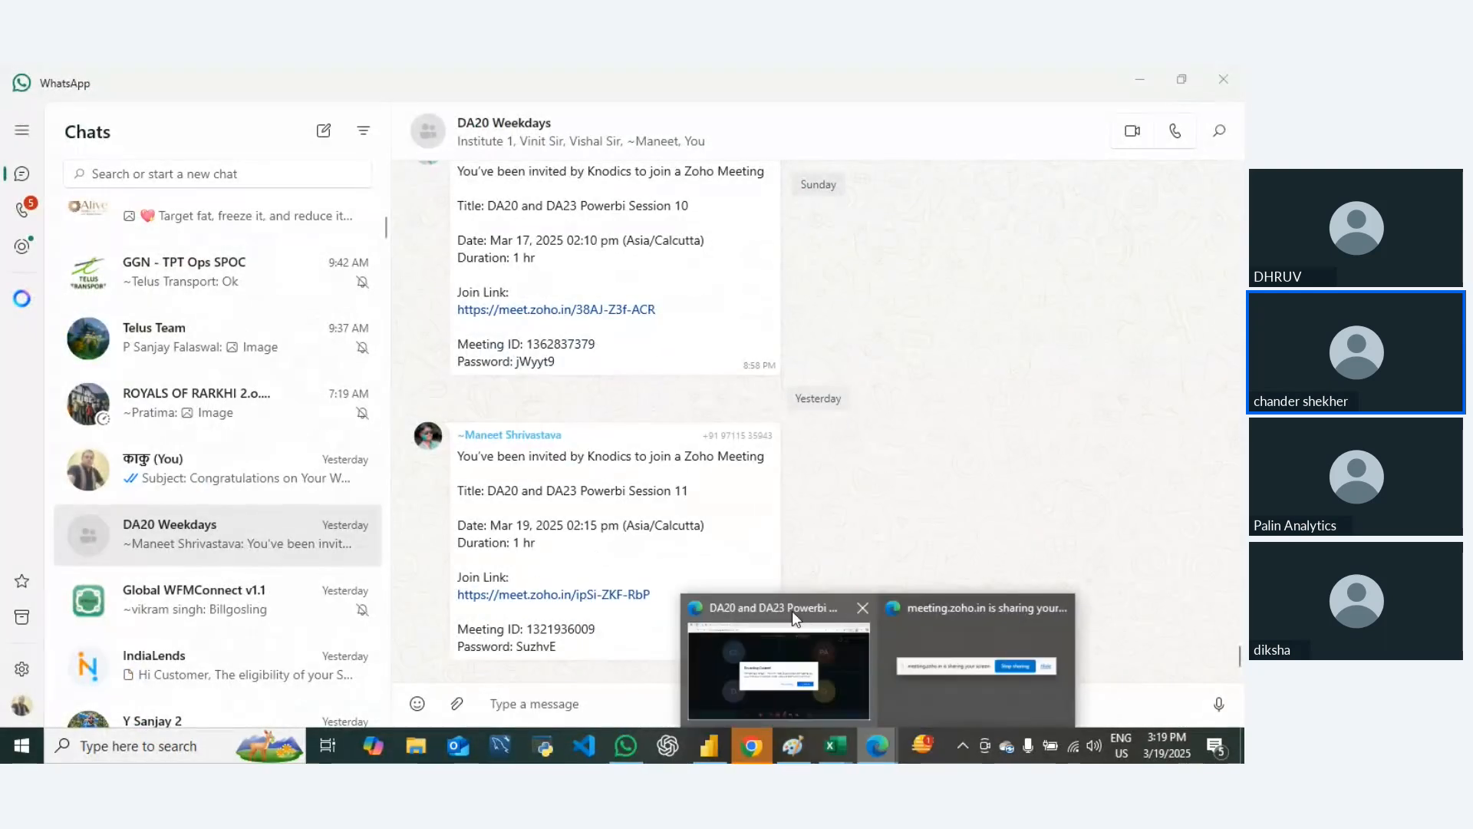
{"action": "left_click", "coordinate": [779, 675]}
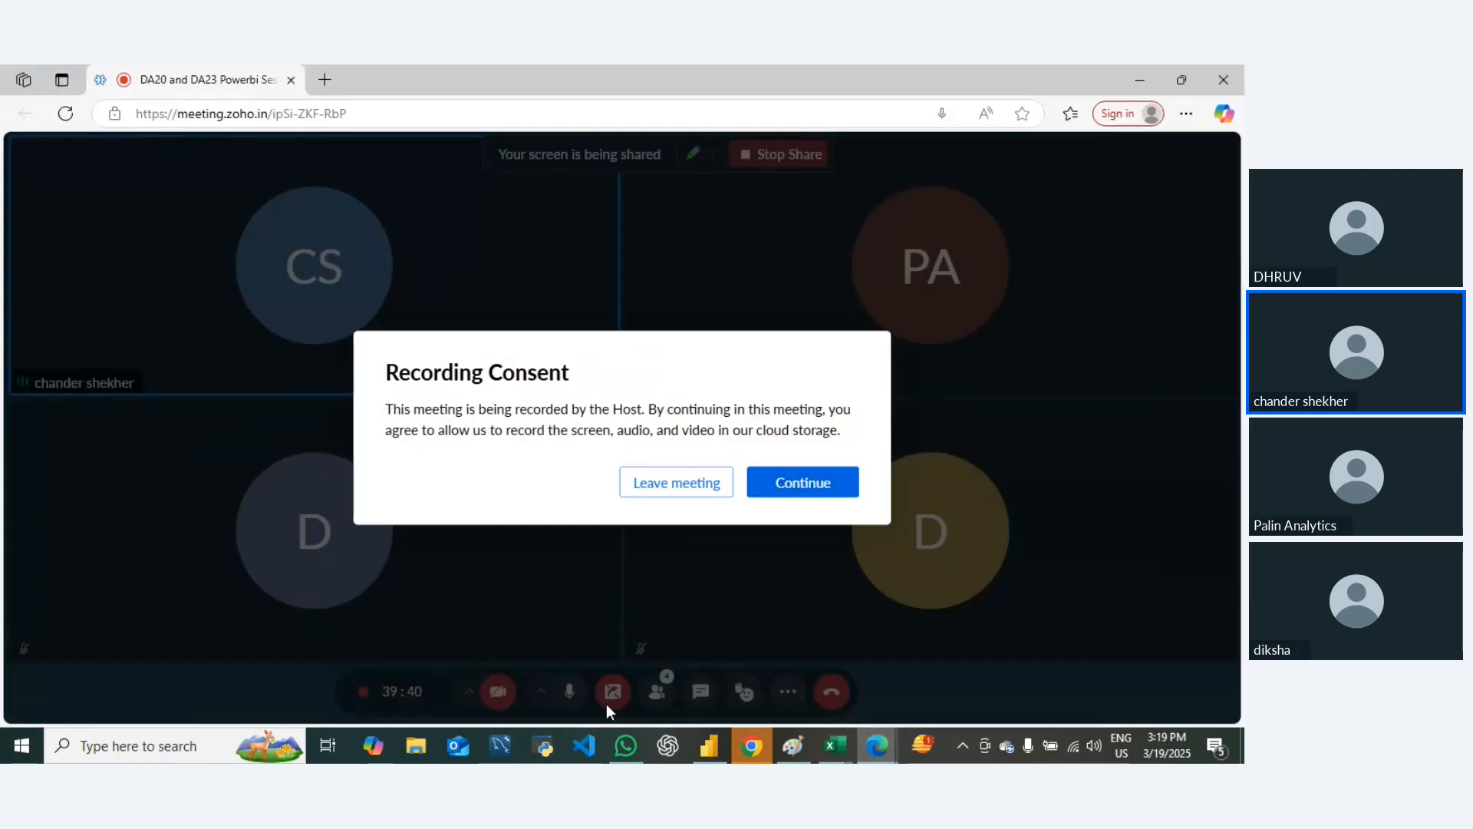
{"action": "left_click", "coordinate": [800, 494]}
{"action": "left_click", "coordinate": [568, 693]}
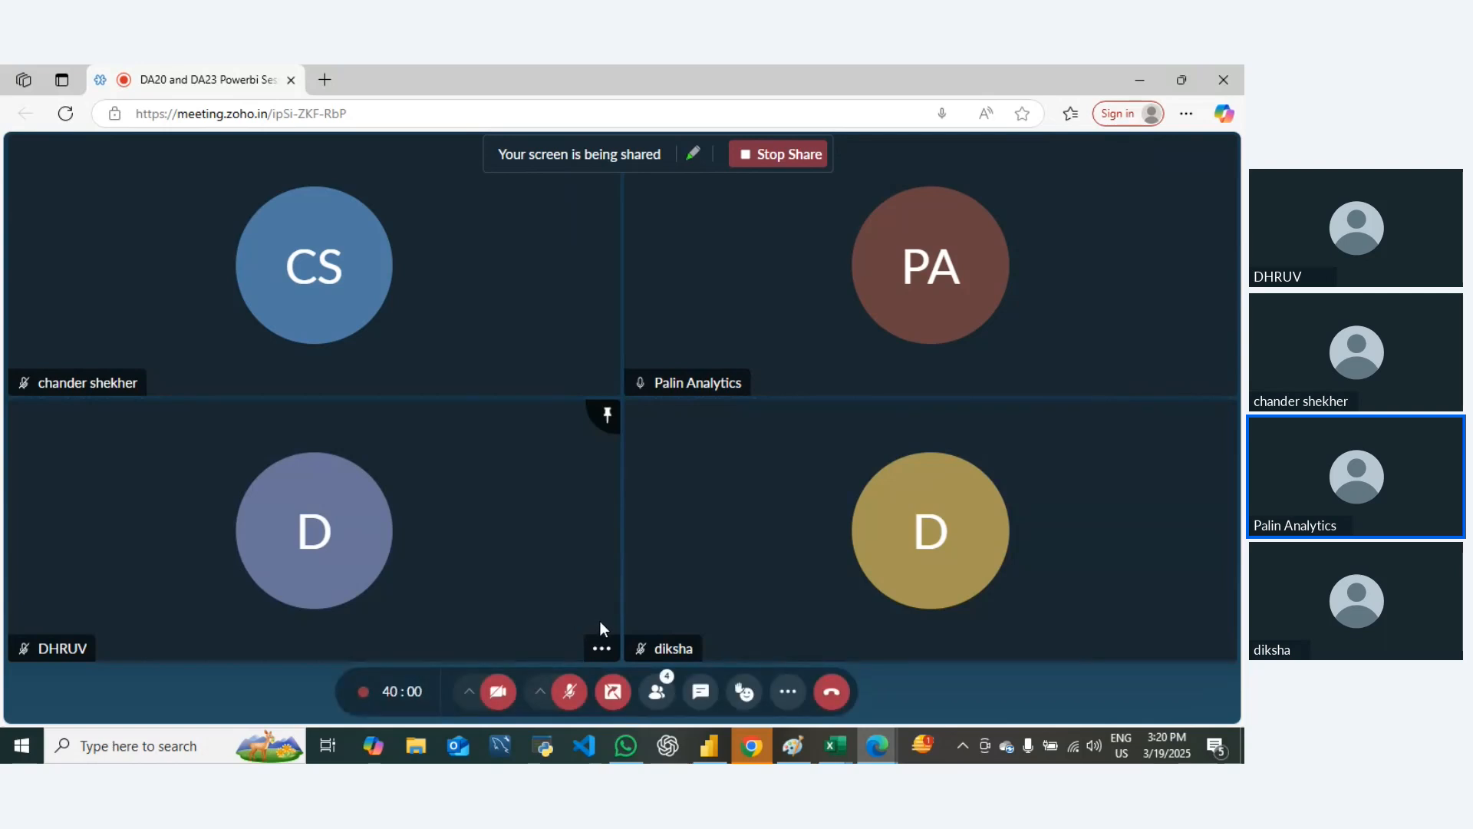
Step: Unmute the meeting microphone and switch to the sample workbook in Excel
{"action": "left_click", "coordinate": [574, 691]}
{"action": "key", "text": "alt+Tab"}
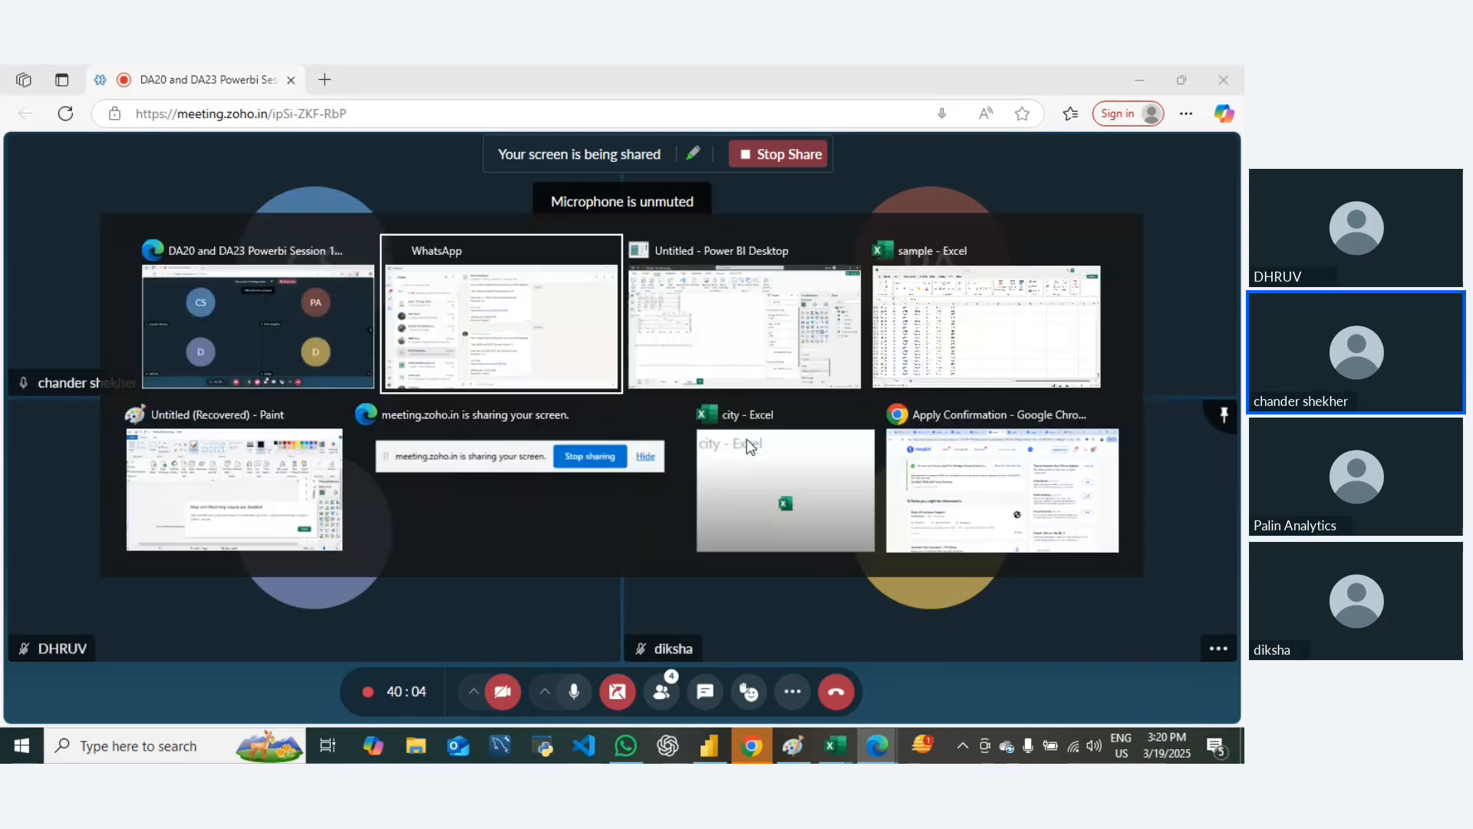
{"action": "key", "text": "alt+Tab"}
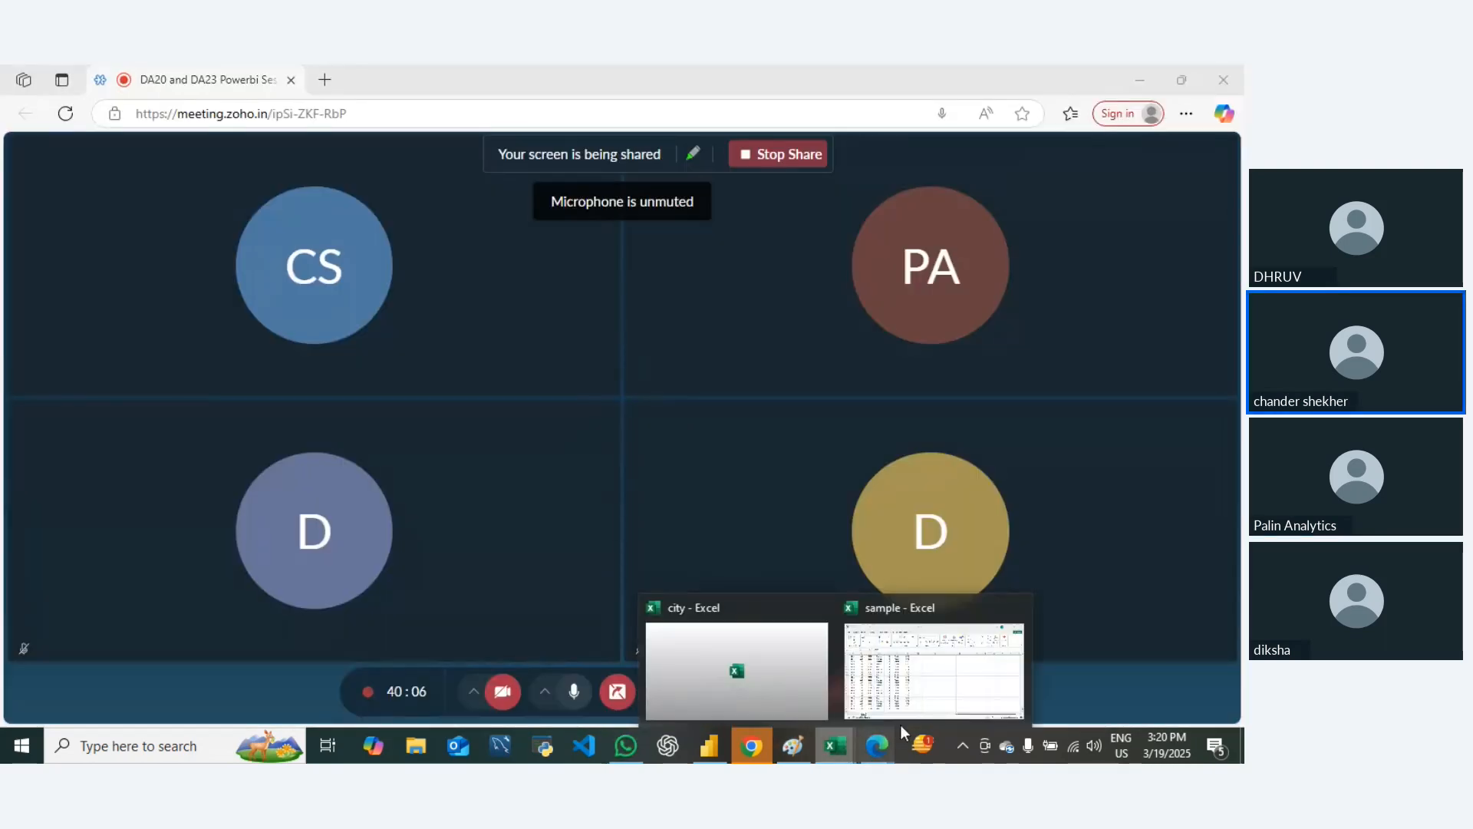
{"action": "mouse_move", "coordinate": [888, 746]}
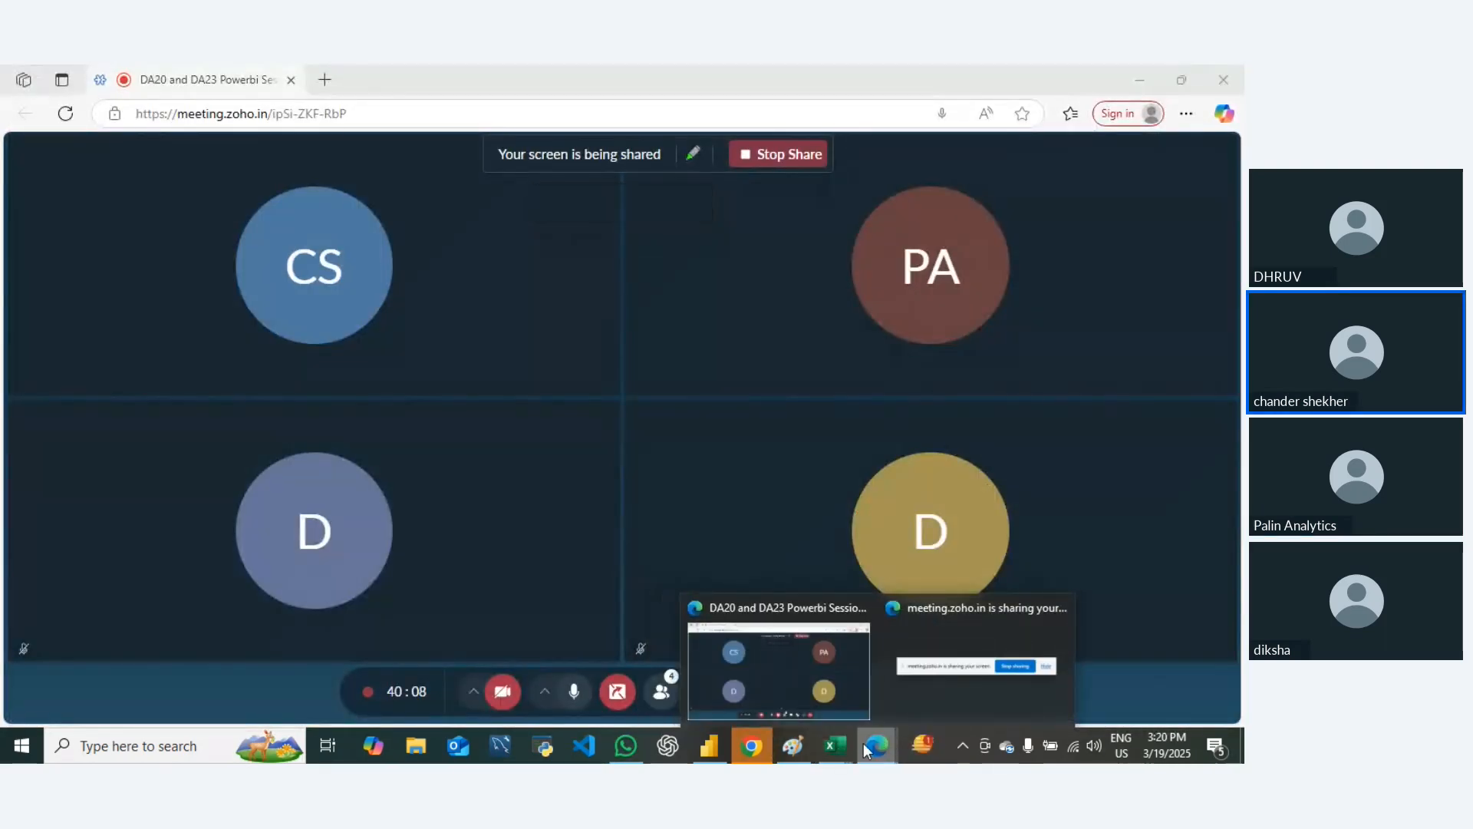
{"action": "left_click", "coordinate": [837, 690]}
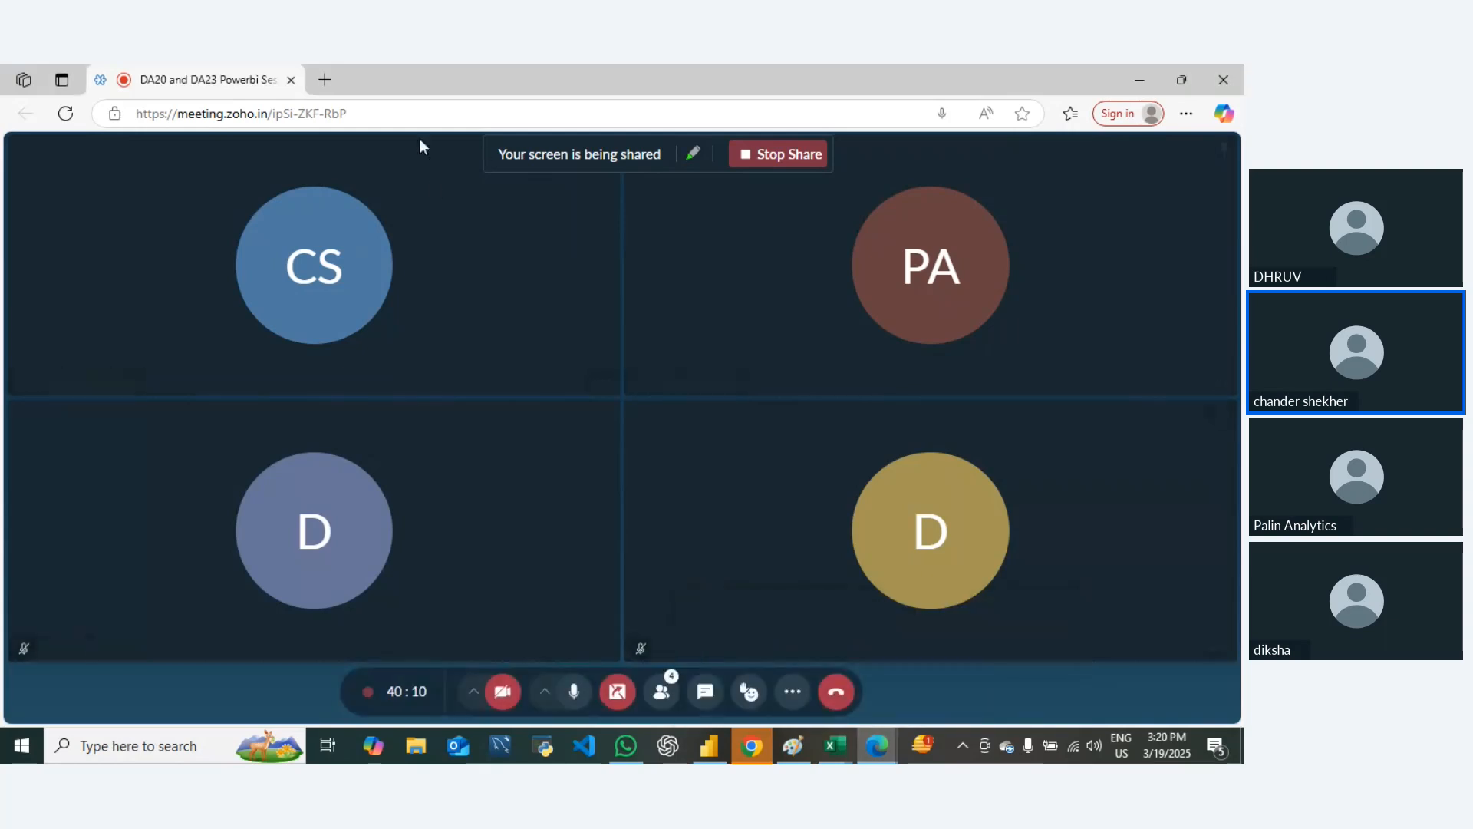
{"action": "left_click", "coordinate": [708, 748]}
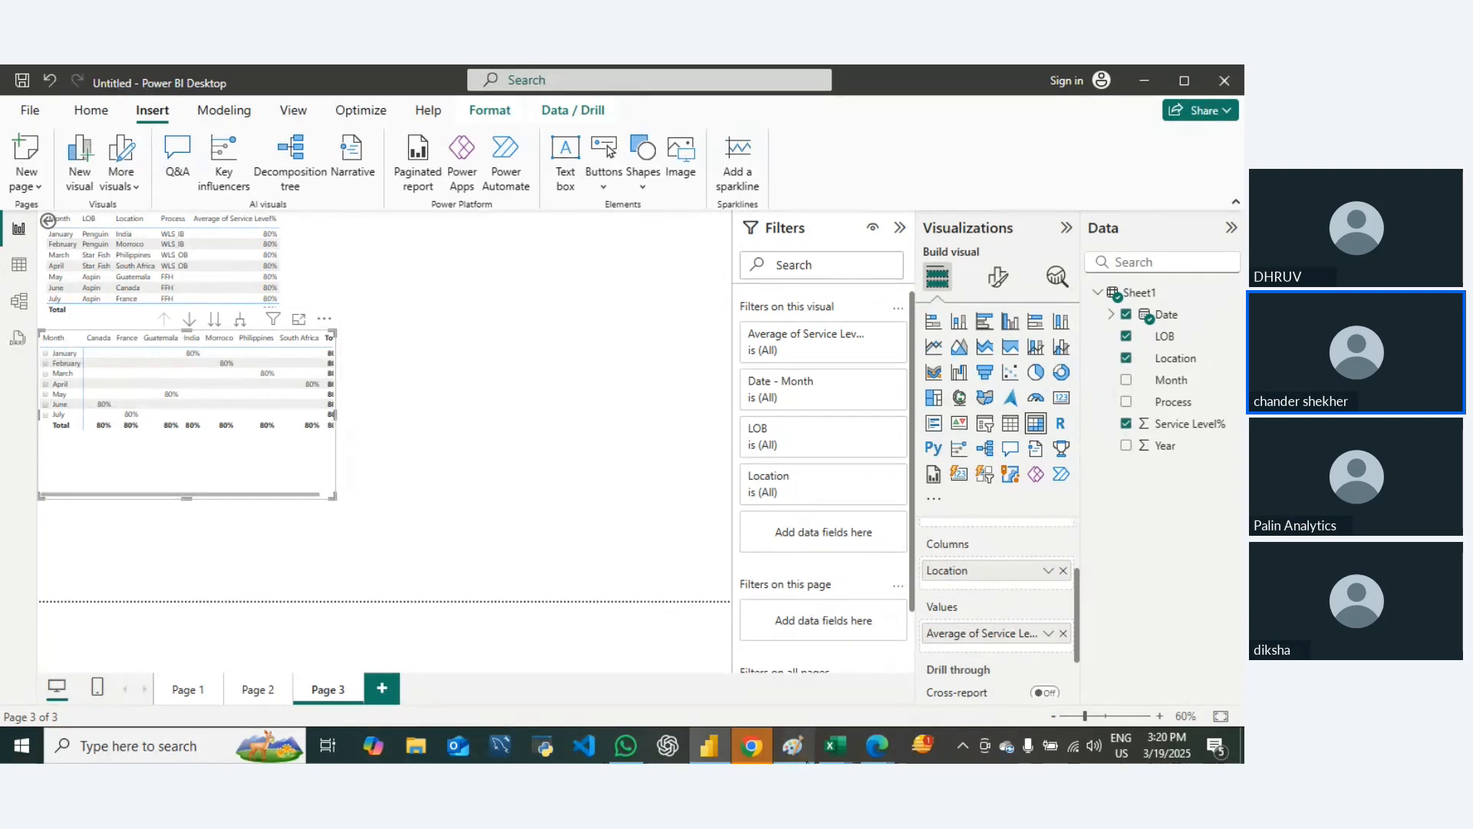
{"action": "left_click", "coordinate": [793, 746]}
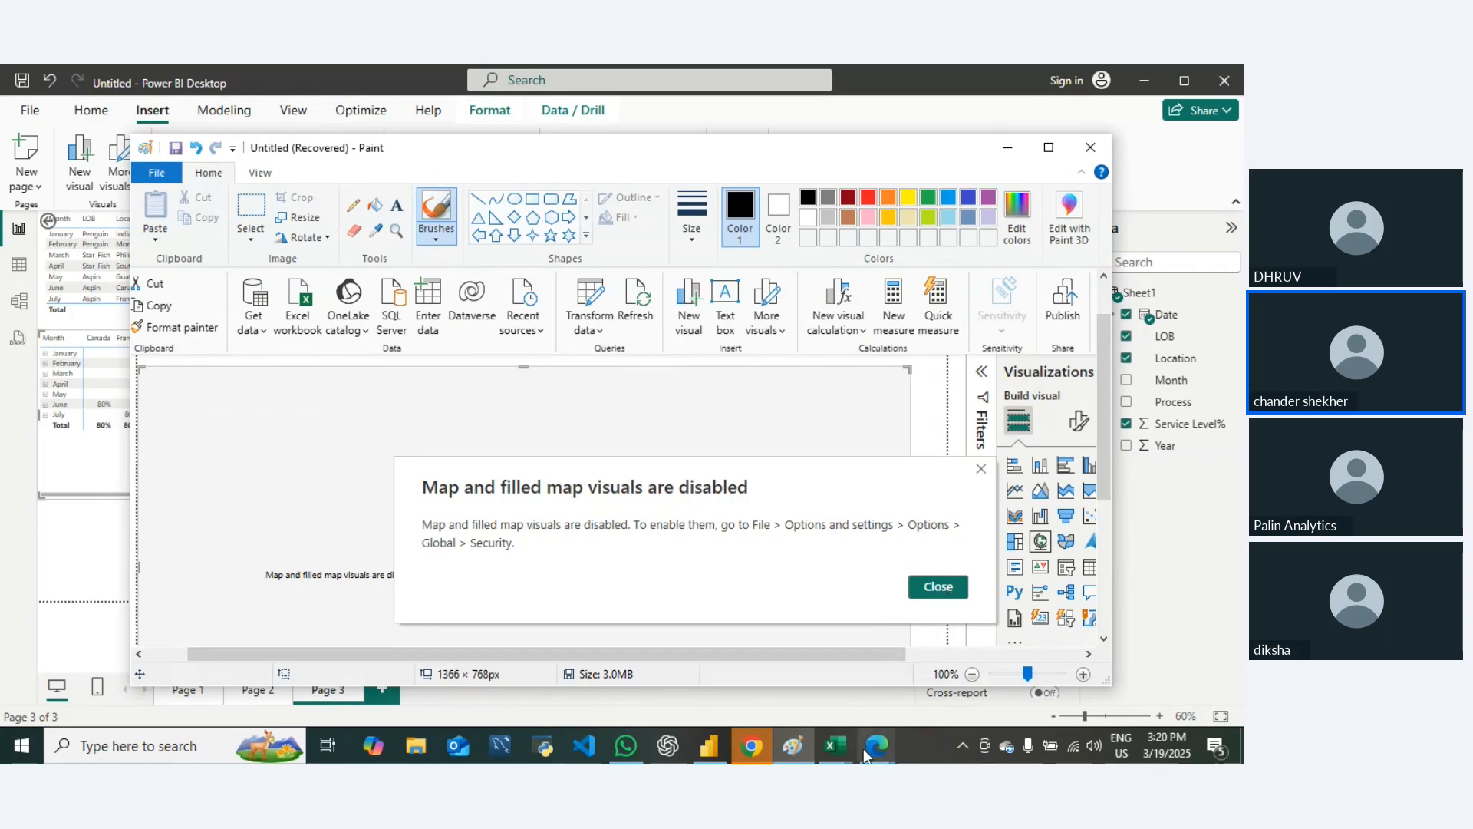
{"action": "mouse_move", "coordinate": [835, 746]}
{"action": "left_click", "coordinate": [930, 659]}
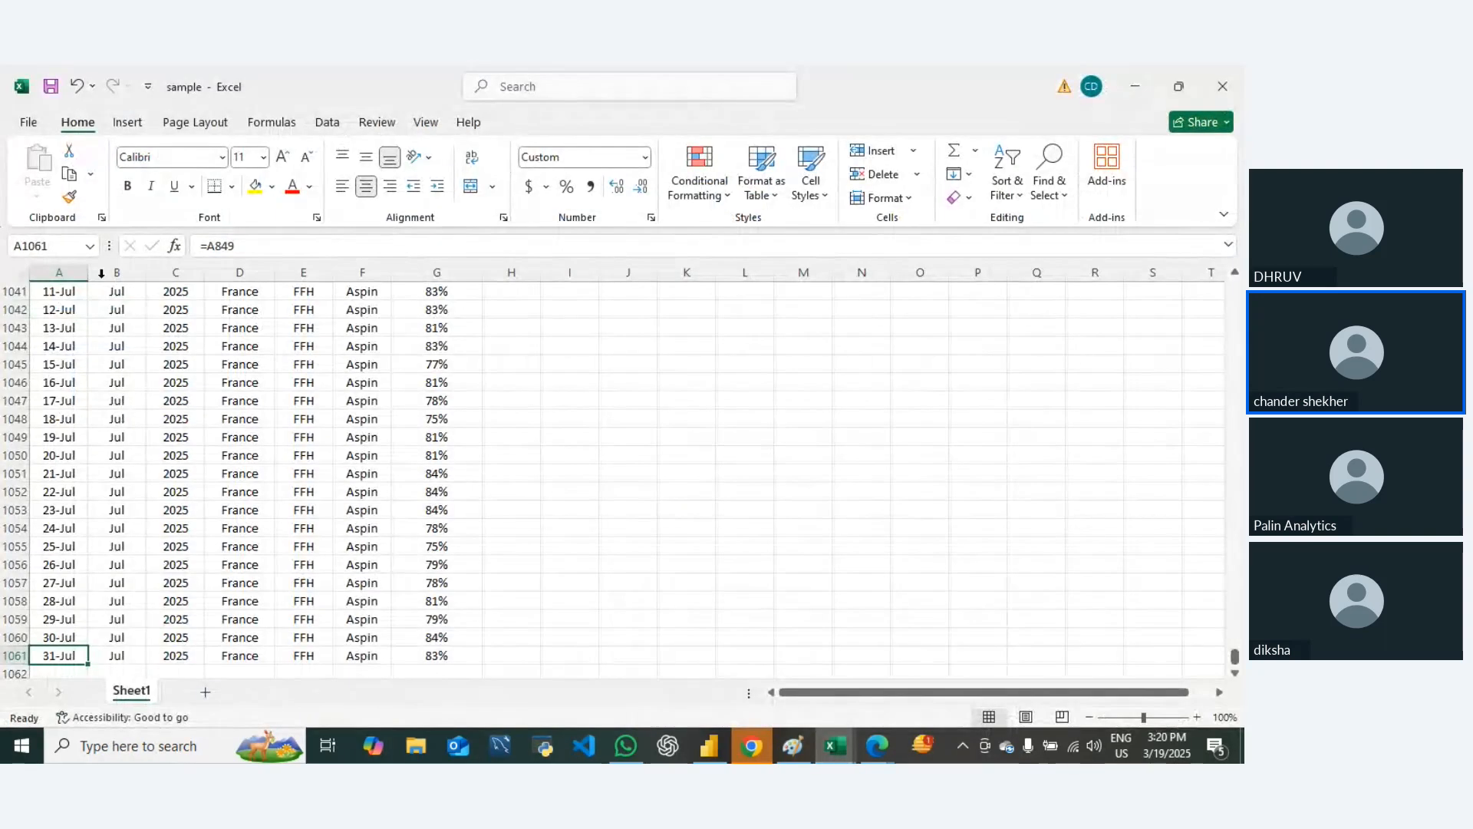
Step: Select the entire data range on Sheet1 and insert a PivotTable from it on a new worksheet
{"action": "key", "text": "ctrl+Home"}
{"action": "key", "text": "ctrl+shift+Right"}
{"action": "key", "text": "ctrl+shift+Down"}
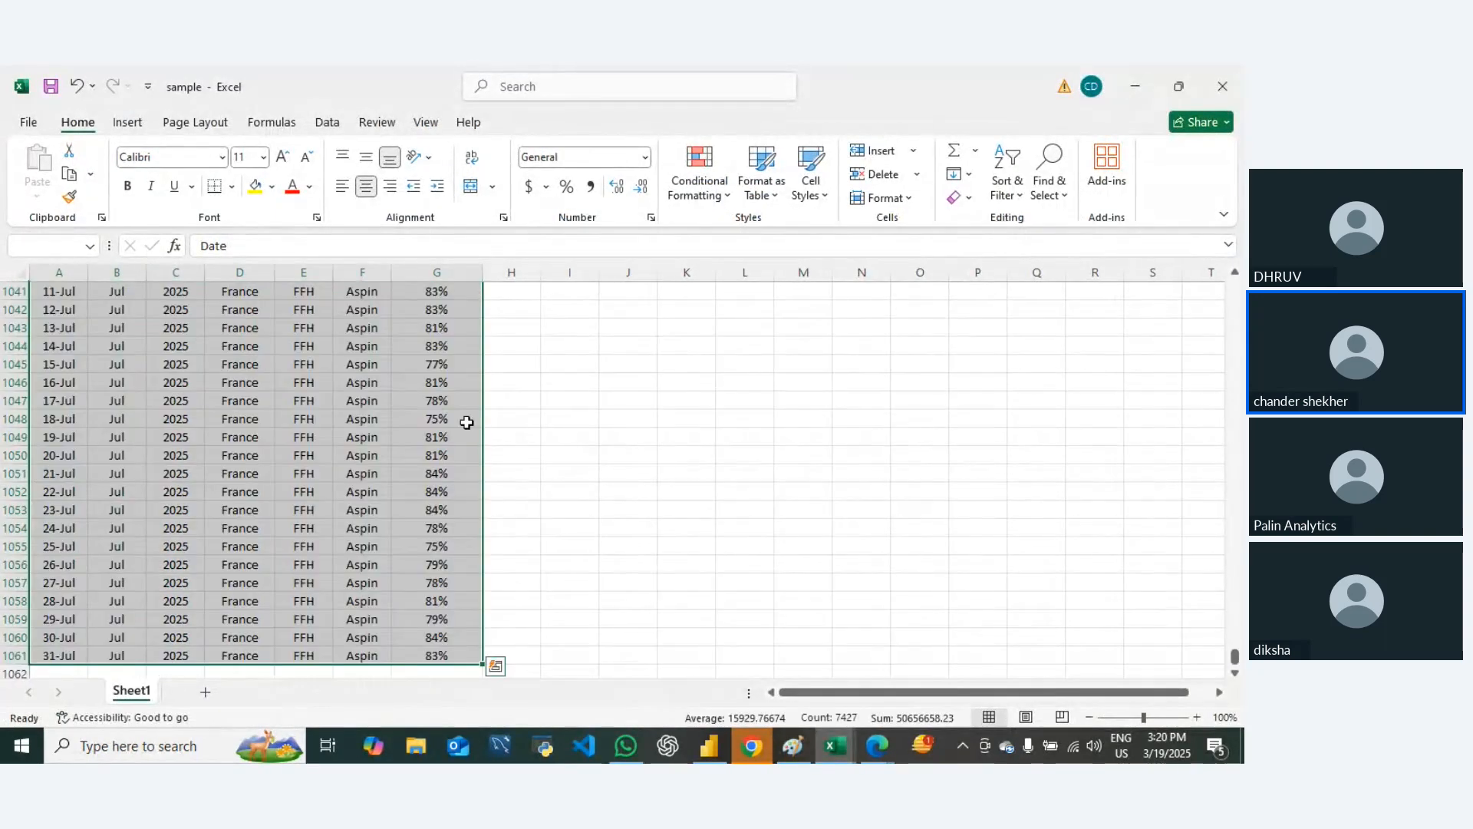
{"action": "key", "text": "alt+n"}
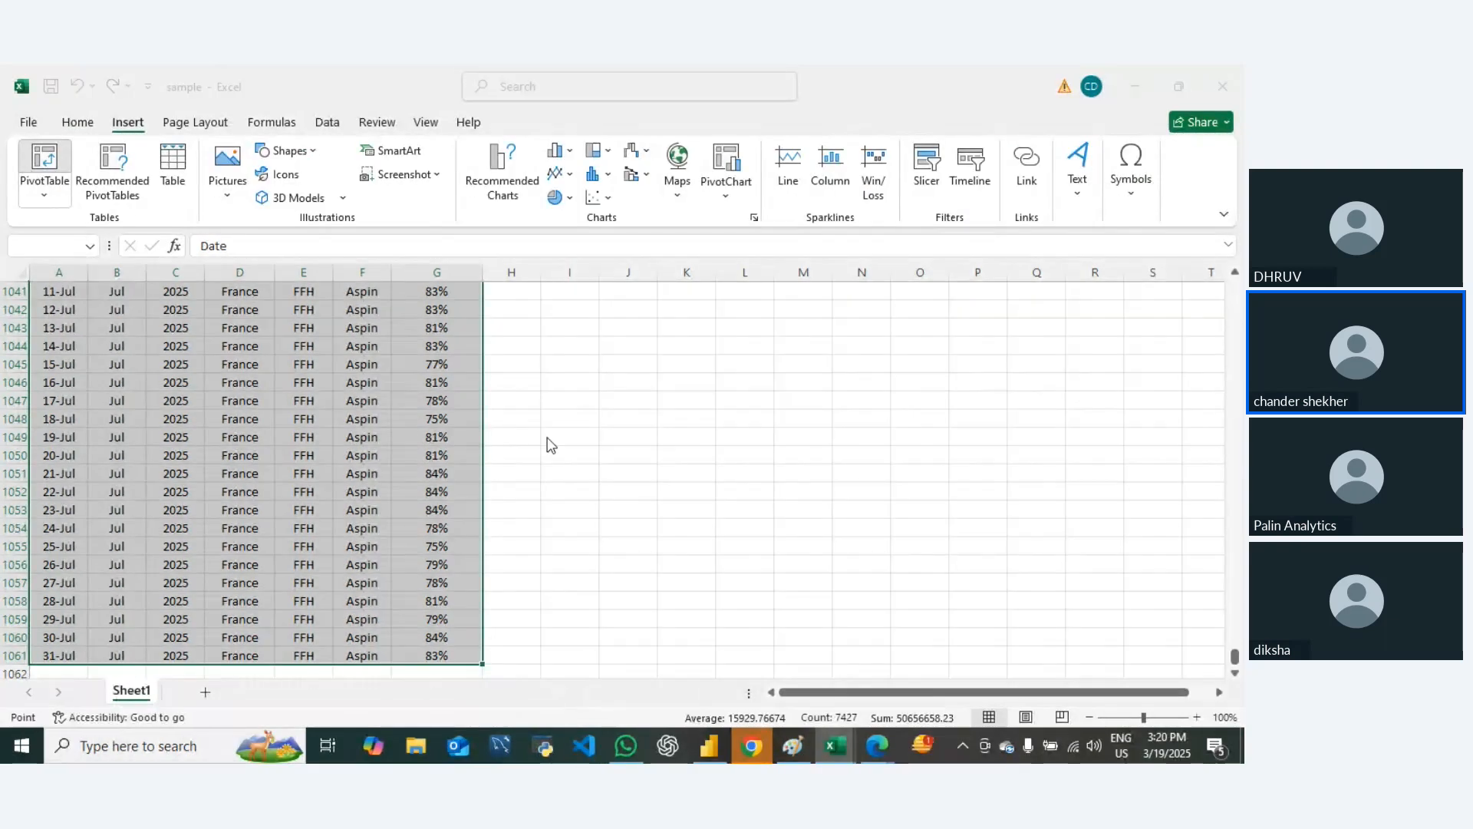
{"action": "key", "text": "v"}
{"action": "key", "text": "t"}
{"action": "left_click", "coordinate": [702, 480]}
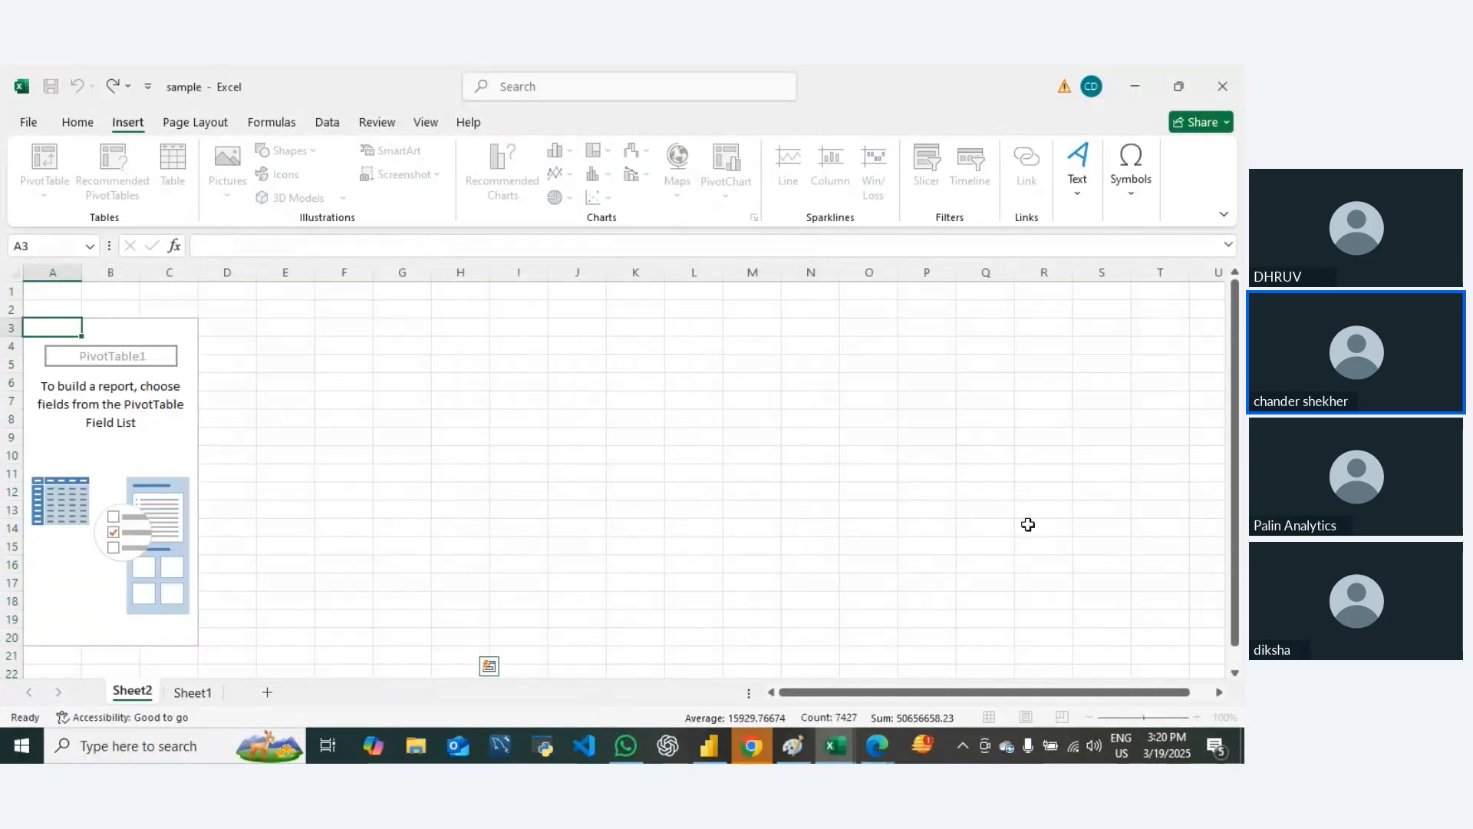
Step: Add Date, Month and Year to the PivotTable's filters area
{"action": "left_click_drag", "start_coordinate": [968, 392], "coordinate": [986, 585]}
{"action": "left_click_drag", "start_coordinate": [979, 418], "coordinate": [977, 590]}
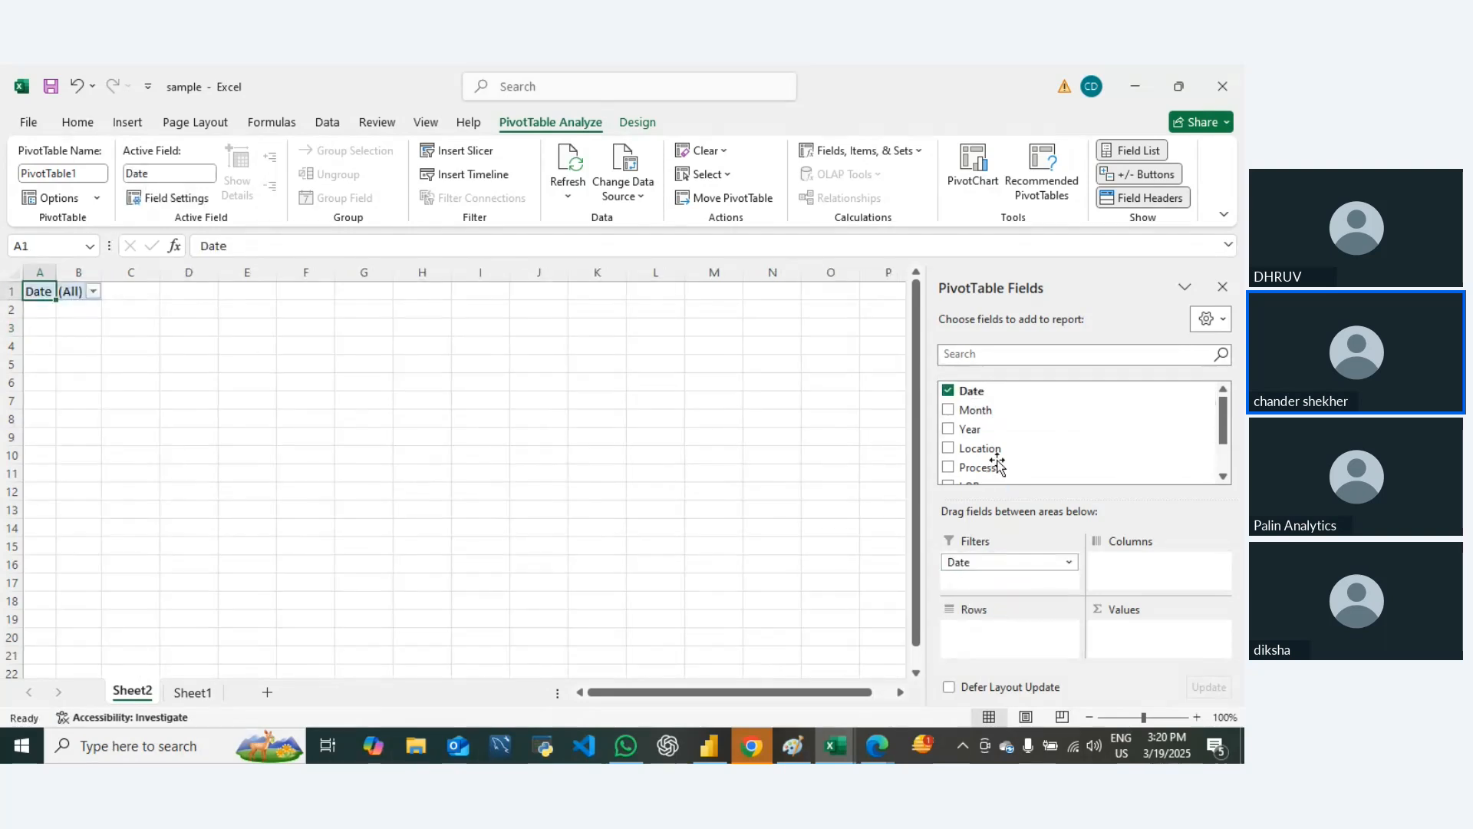
{"action": "left_click_drag", "start_coordinate": [970, 428], "coordinate": [986, 587]}
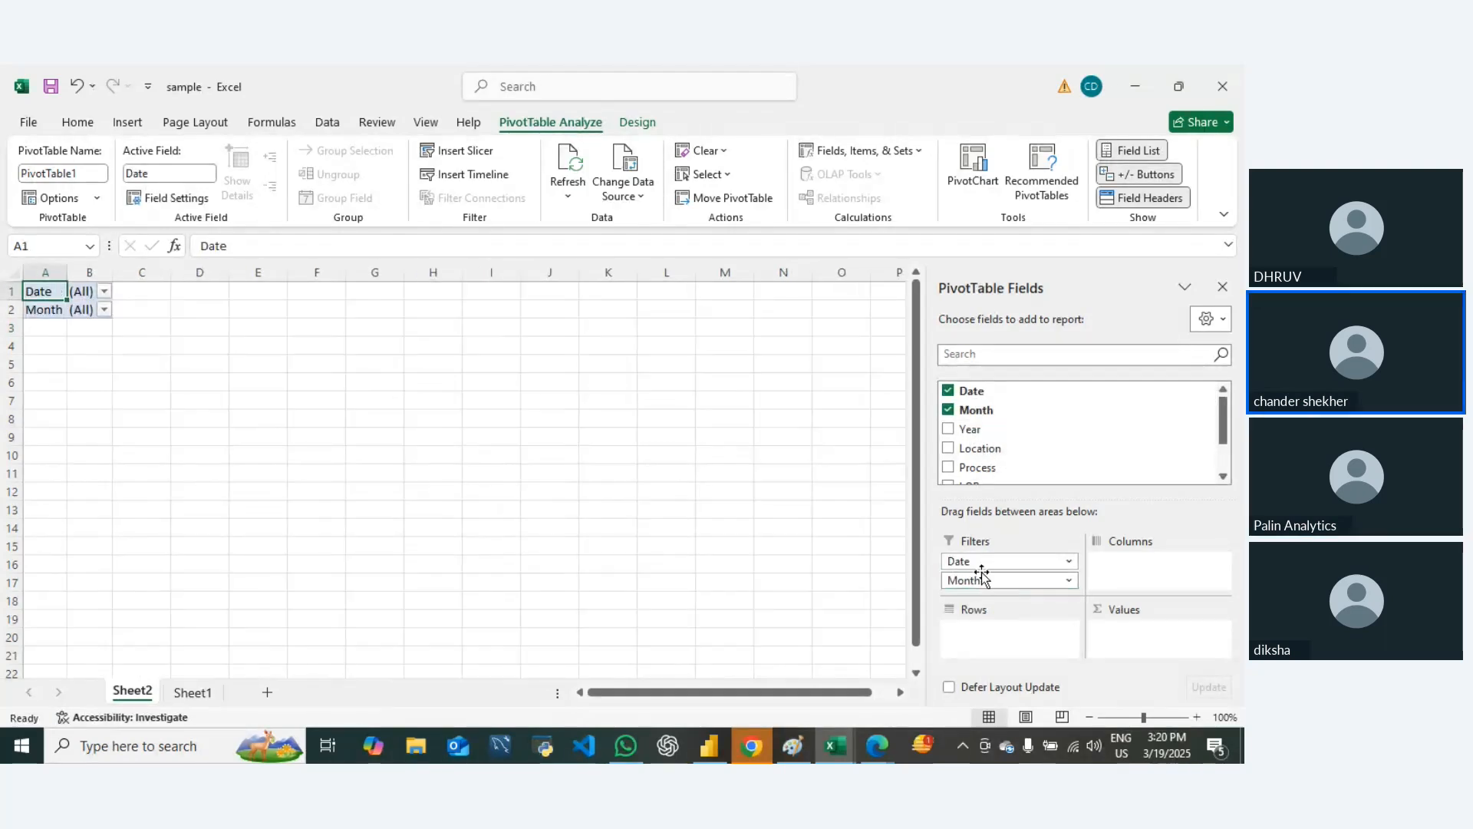
Step: Add Location, Process and LOB to the PivotTable's rows in that order
{"action": "left_click_drag", "start_coordinate": [980, 449], "coordinate": [975, 648]}
{"action": "scroll", "coordinate": [1001, 468], "scroll_direction": "down", "scroll_amount": 1}
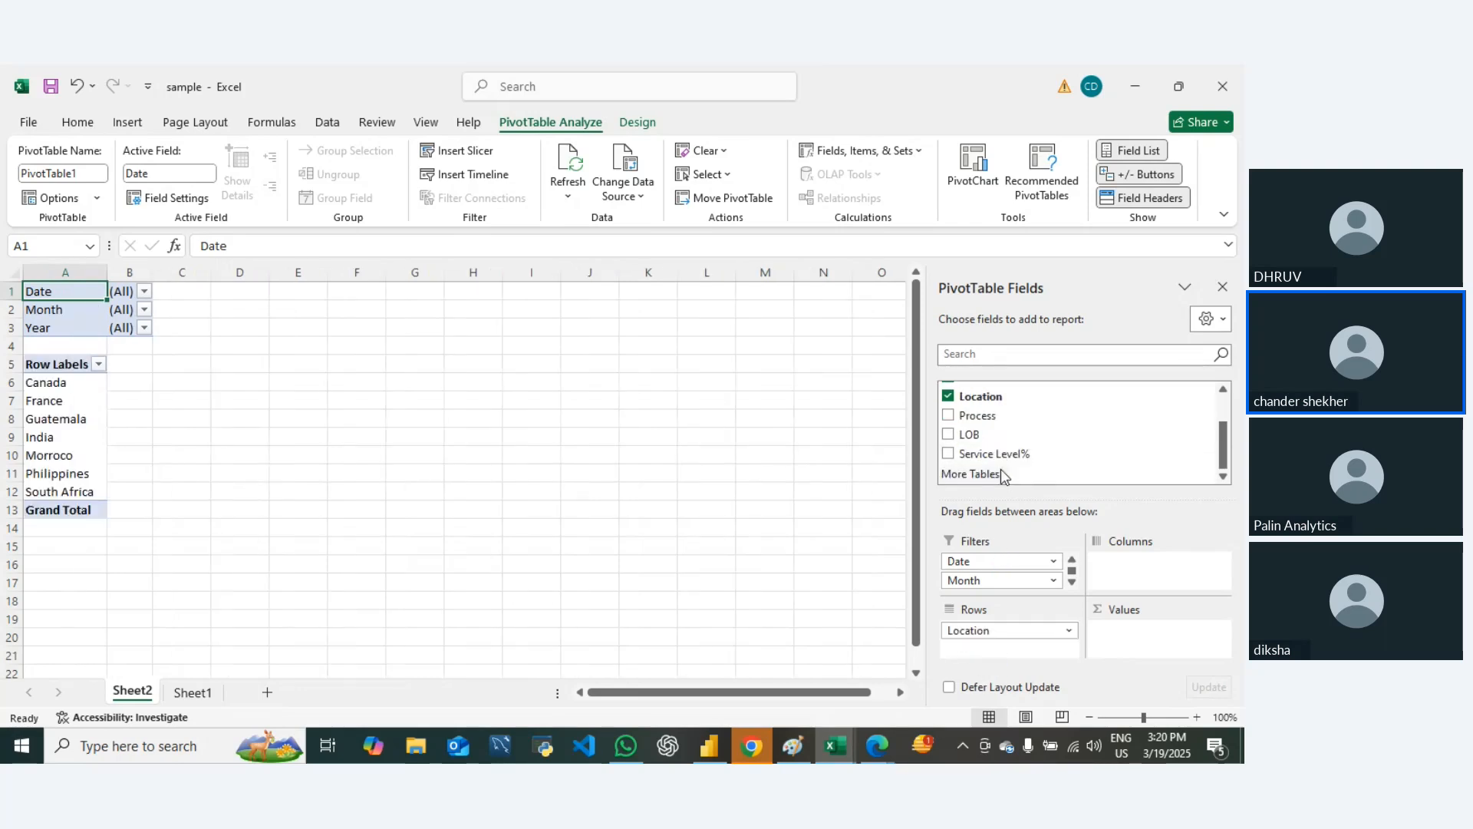
{"action": "left_click_drag", "start_coordinate": [975, 420], "coordinate": [992, 654]}
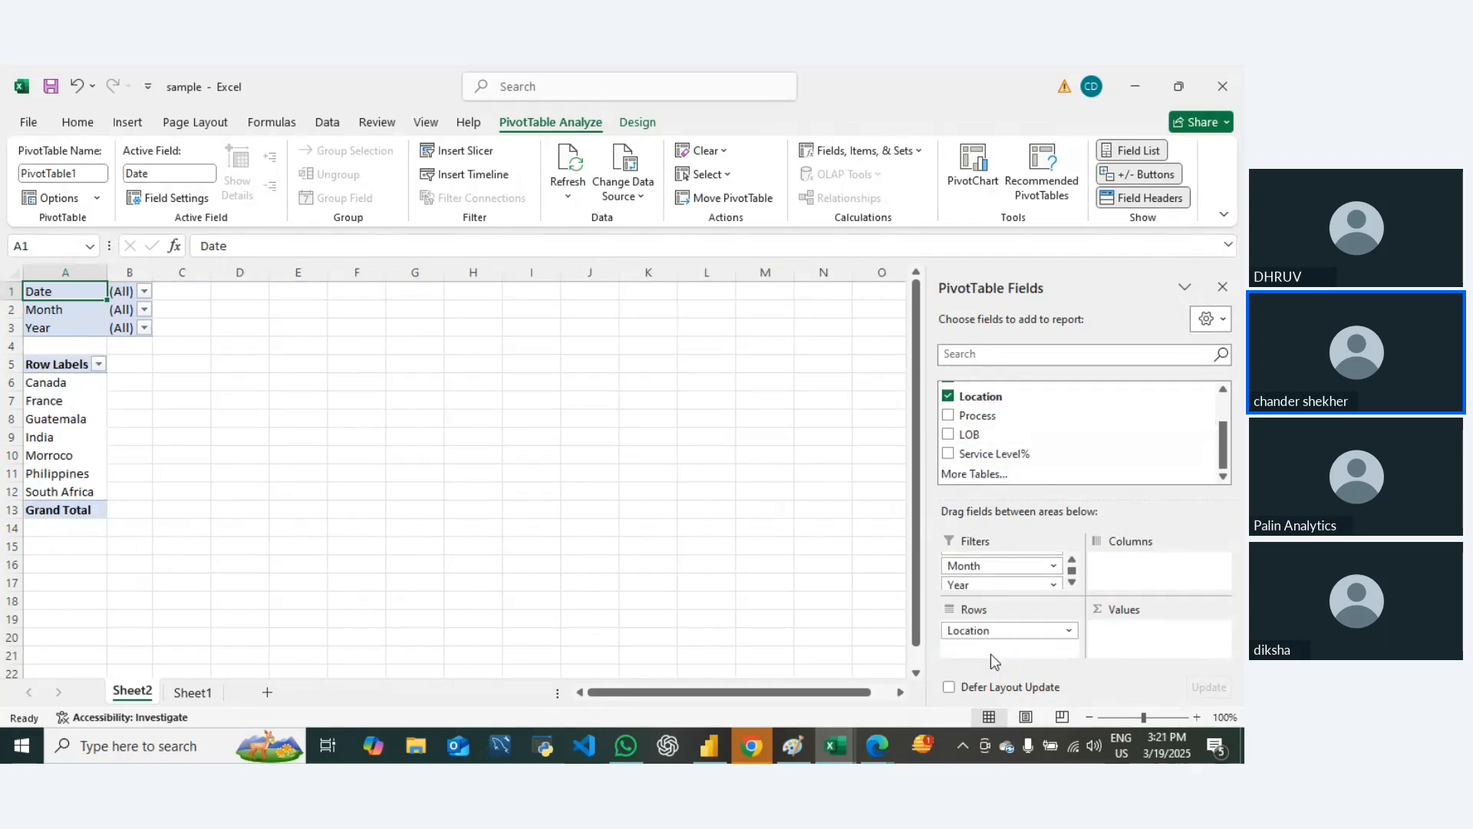
{"action": "left_click_drag", "start_coordinate": [986, 438], "coordinate": [988, 660]}
Step: Add Service Level% to the PivotTable's values and summarize it by Average
{"action": "left_click_drag", "start_coordinate": [990, 461], "coordinate": [1145, 627]}
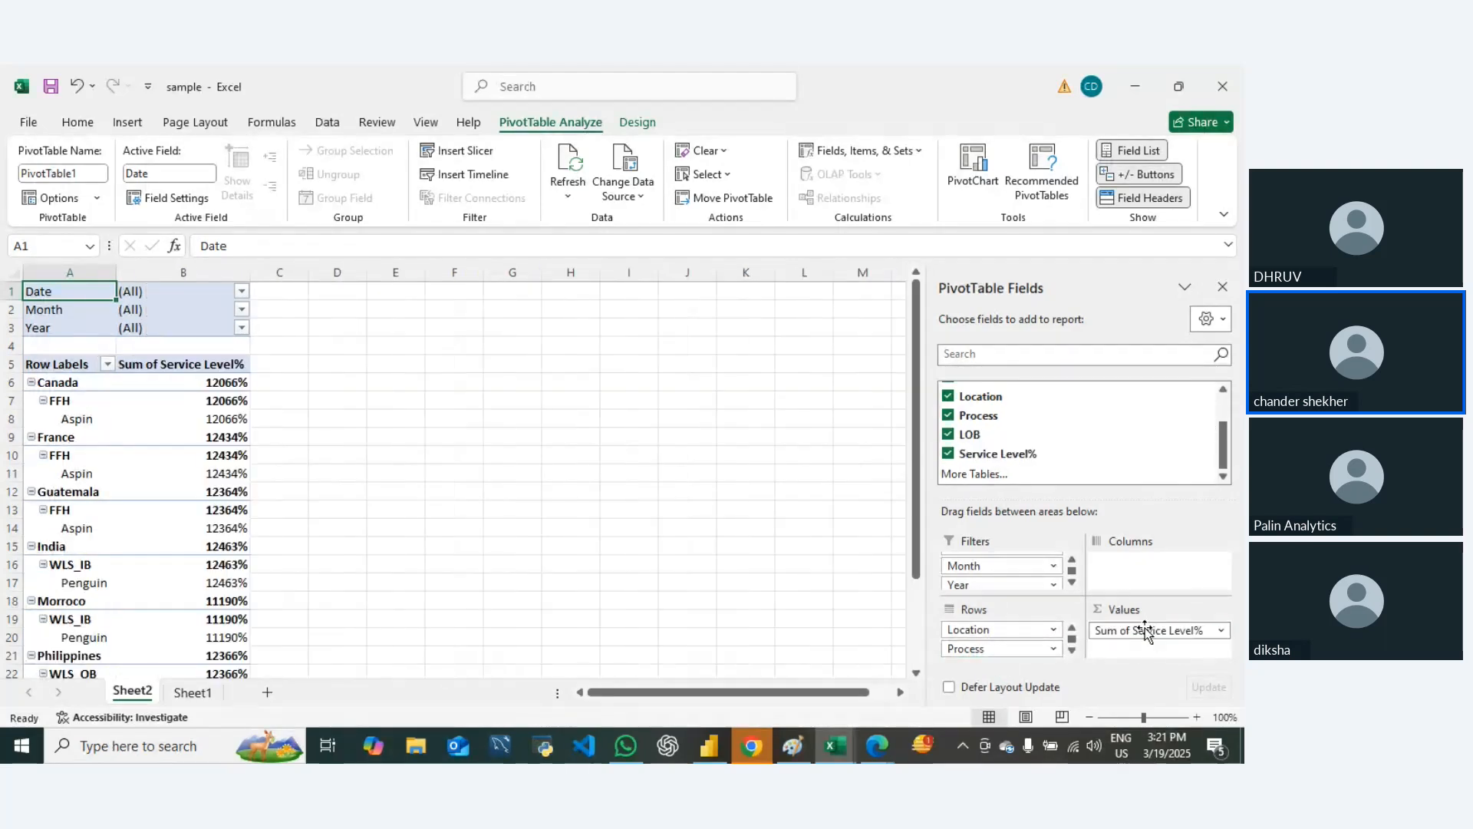
{"action": "left_click", "coordinate": [1144, 627]}
{"action": "left_click", "coordinate": [1130, 610]}
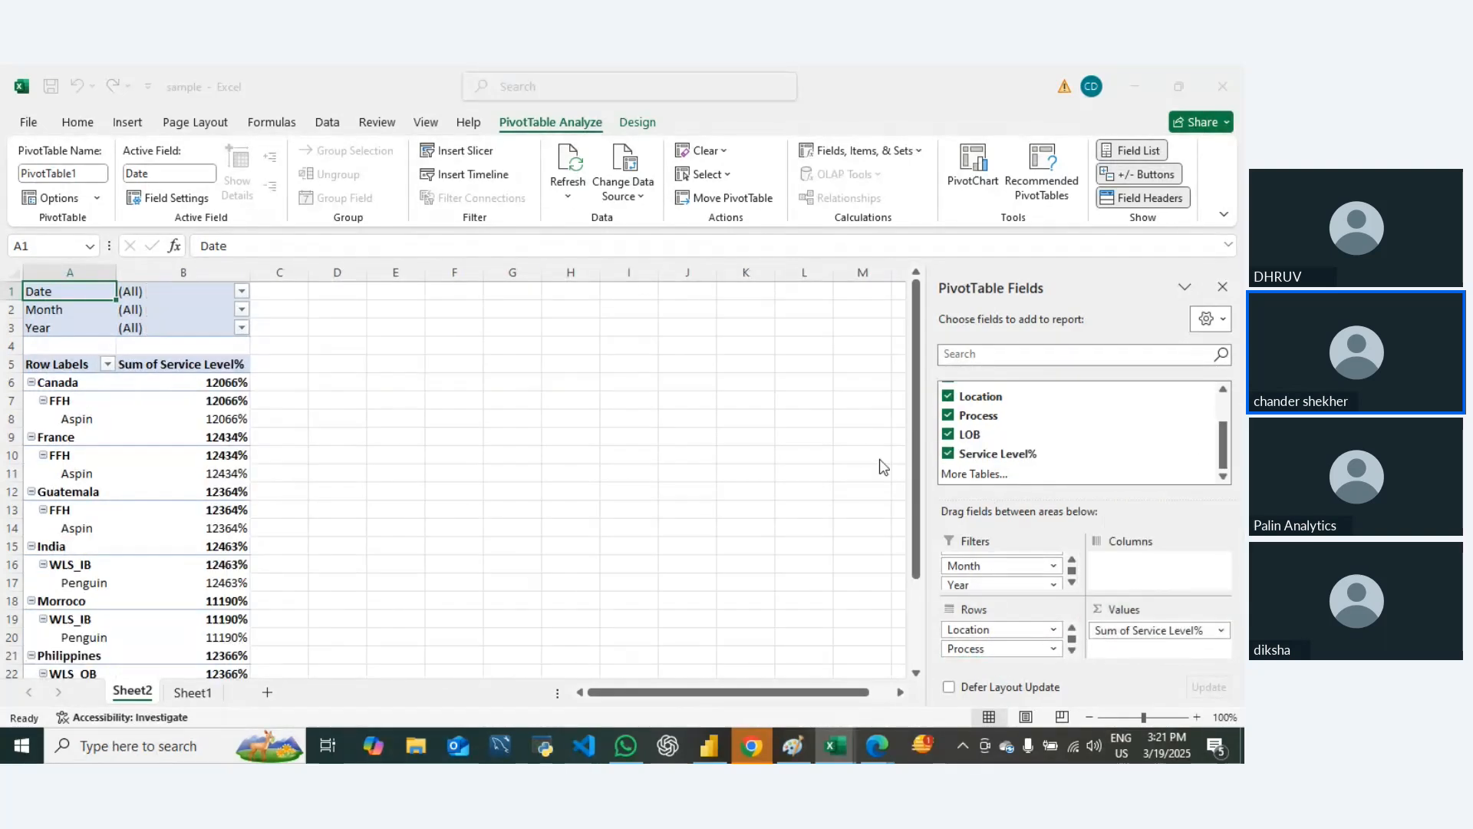
{"action": "left_click", "coordinate": [496, 394]}
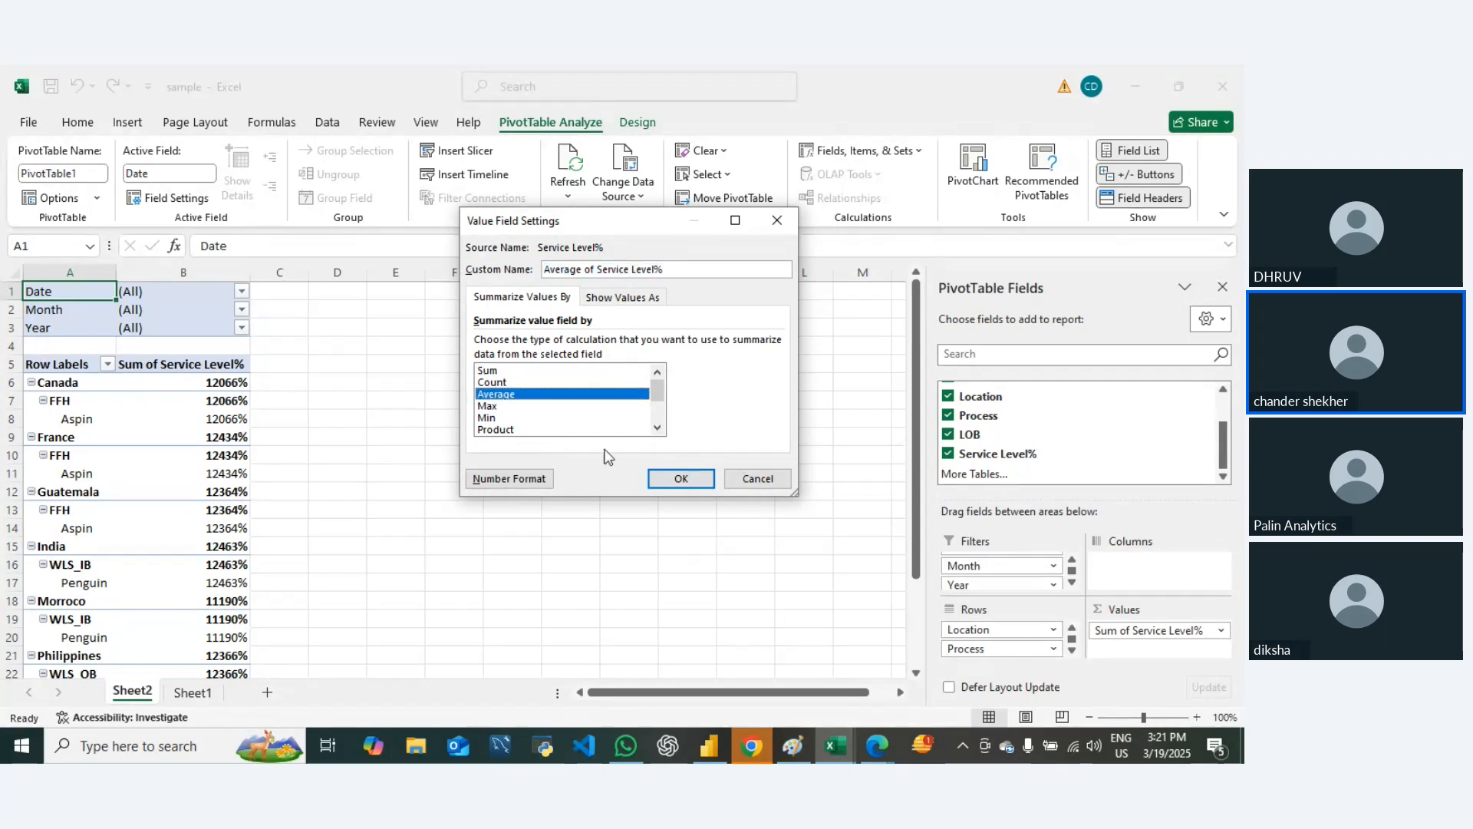
{"action": "left_click", "coordinate": [681, 479]}
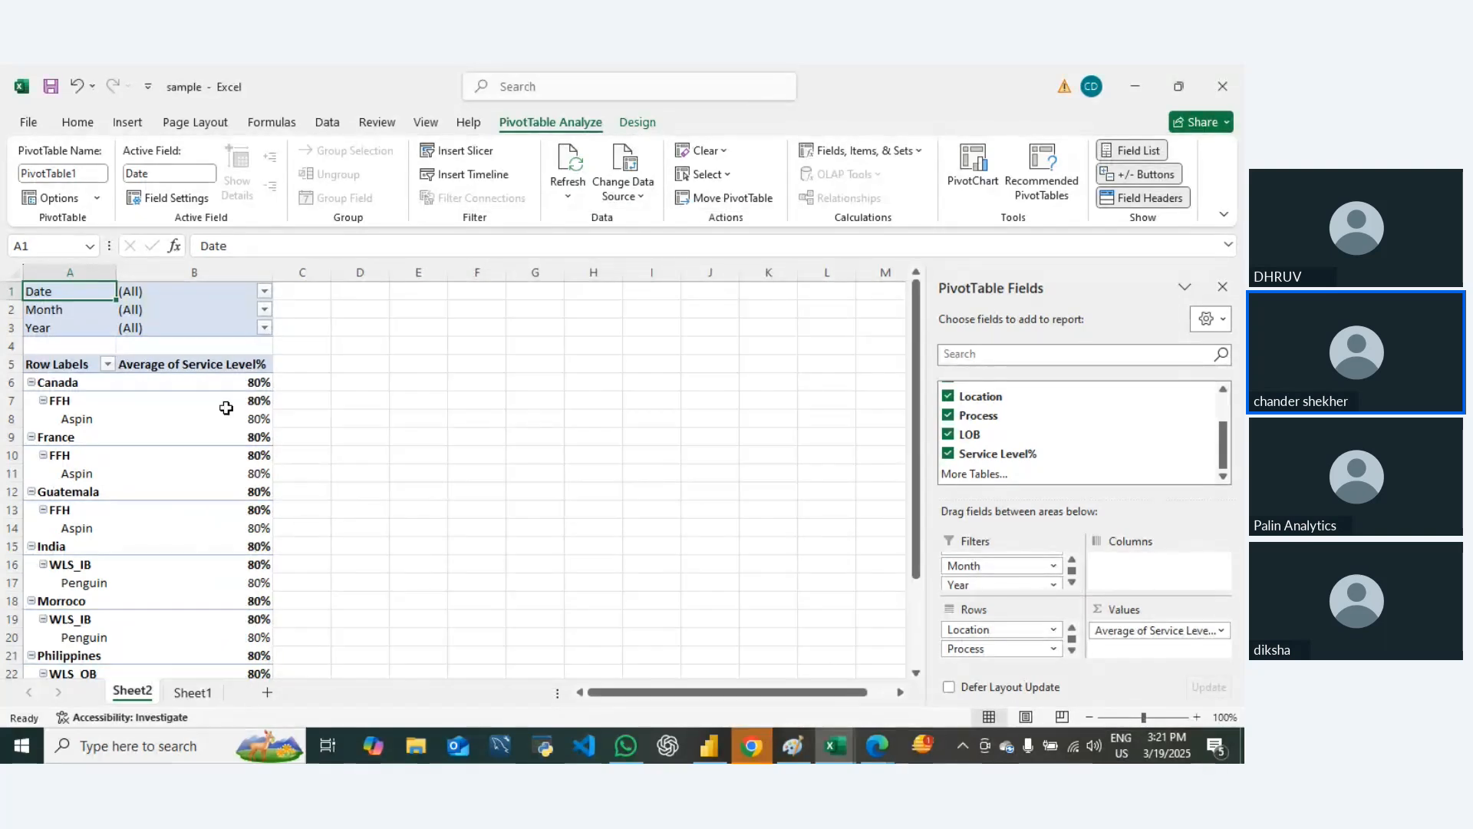
Step: Change the PivotTable's report layout to tabular form
{"action": "left_click", "coordinate": [194, 416]}
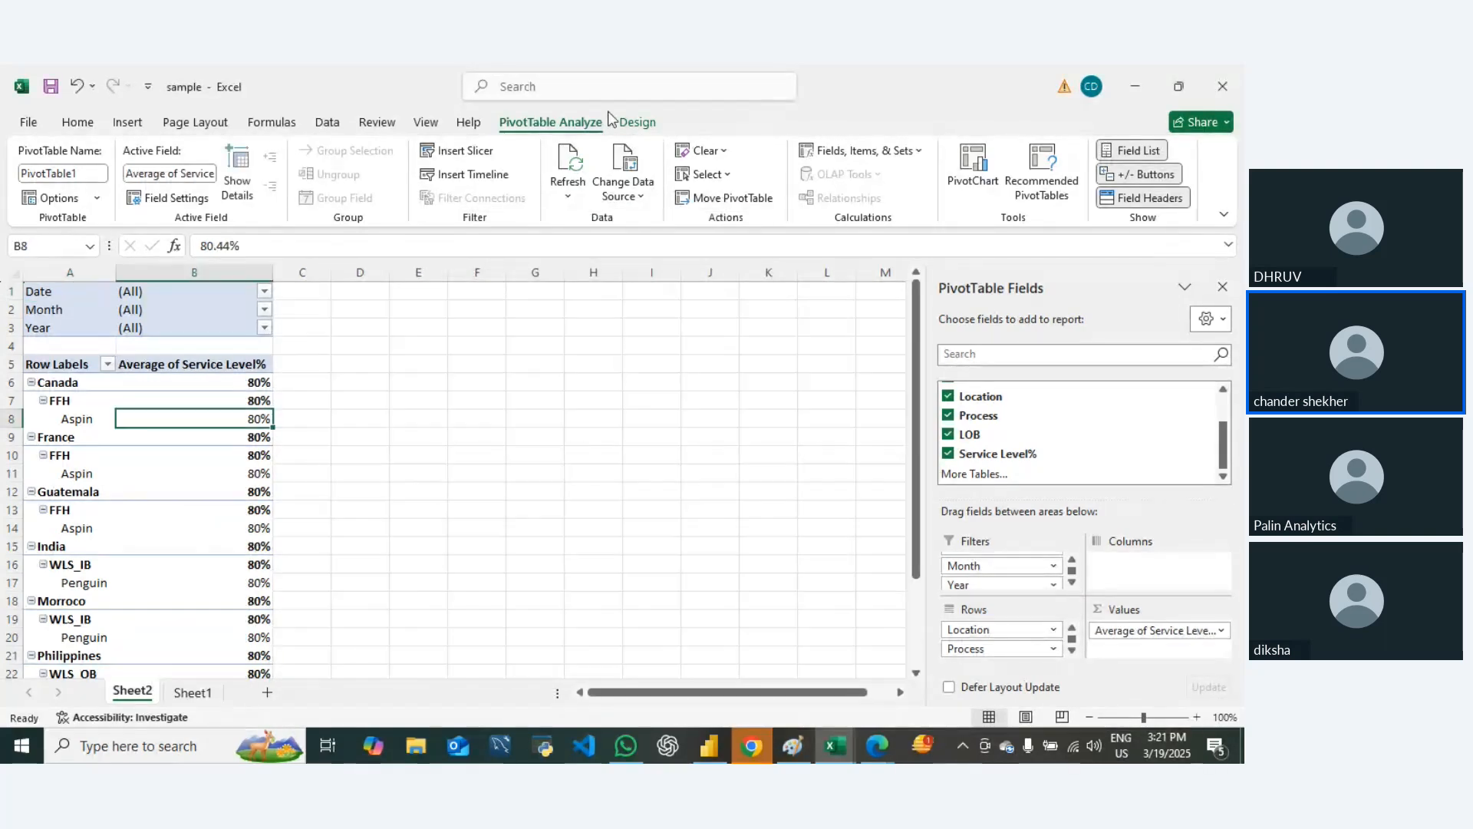
{"action": "left_click", "coordinate": [426, 123]}
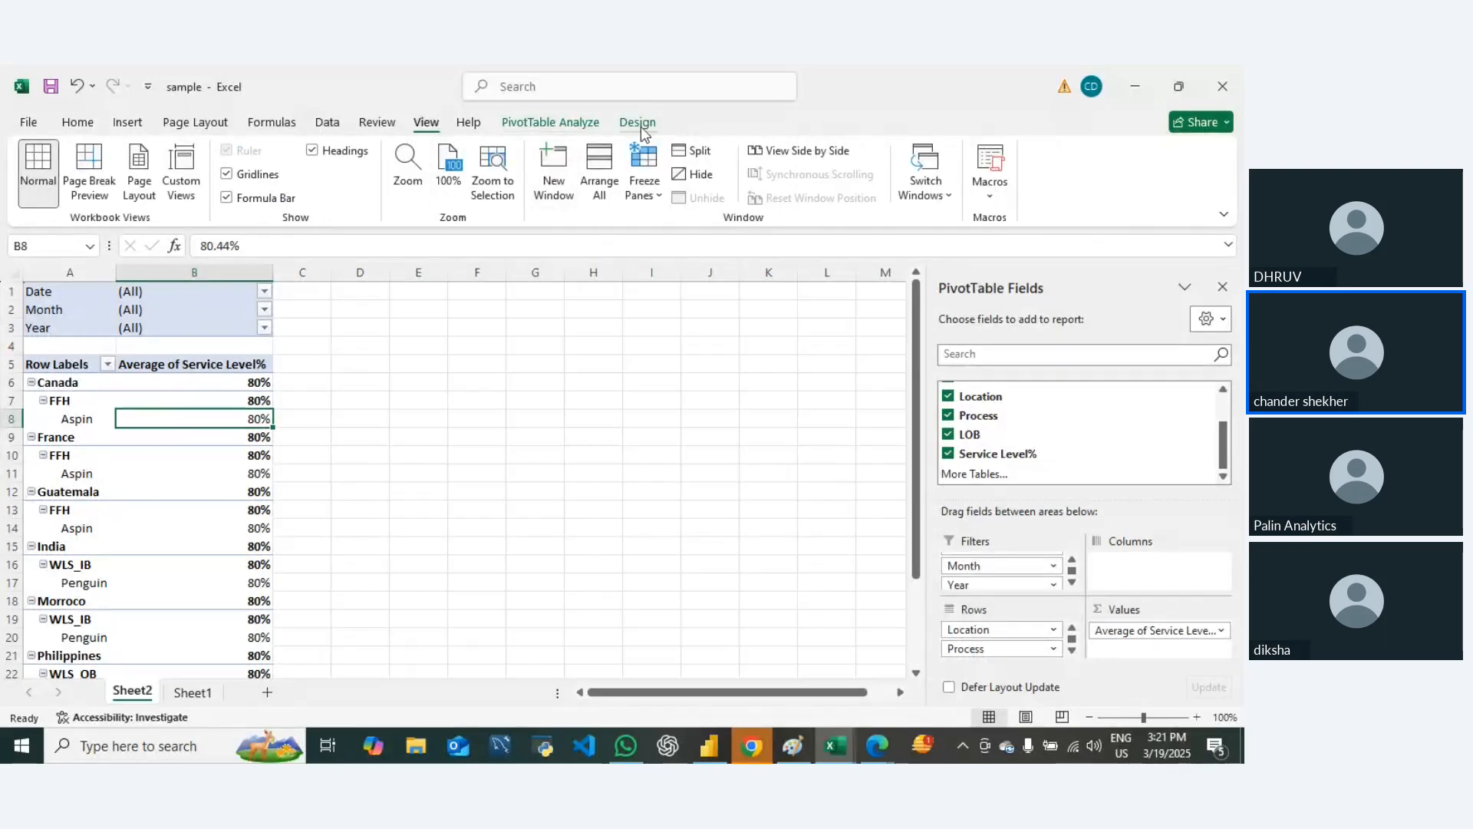
{"action": "left_click", "coordinate": [550, 123]}
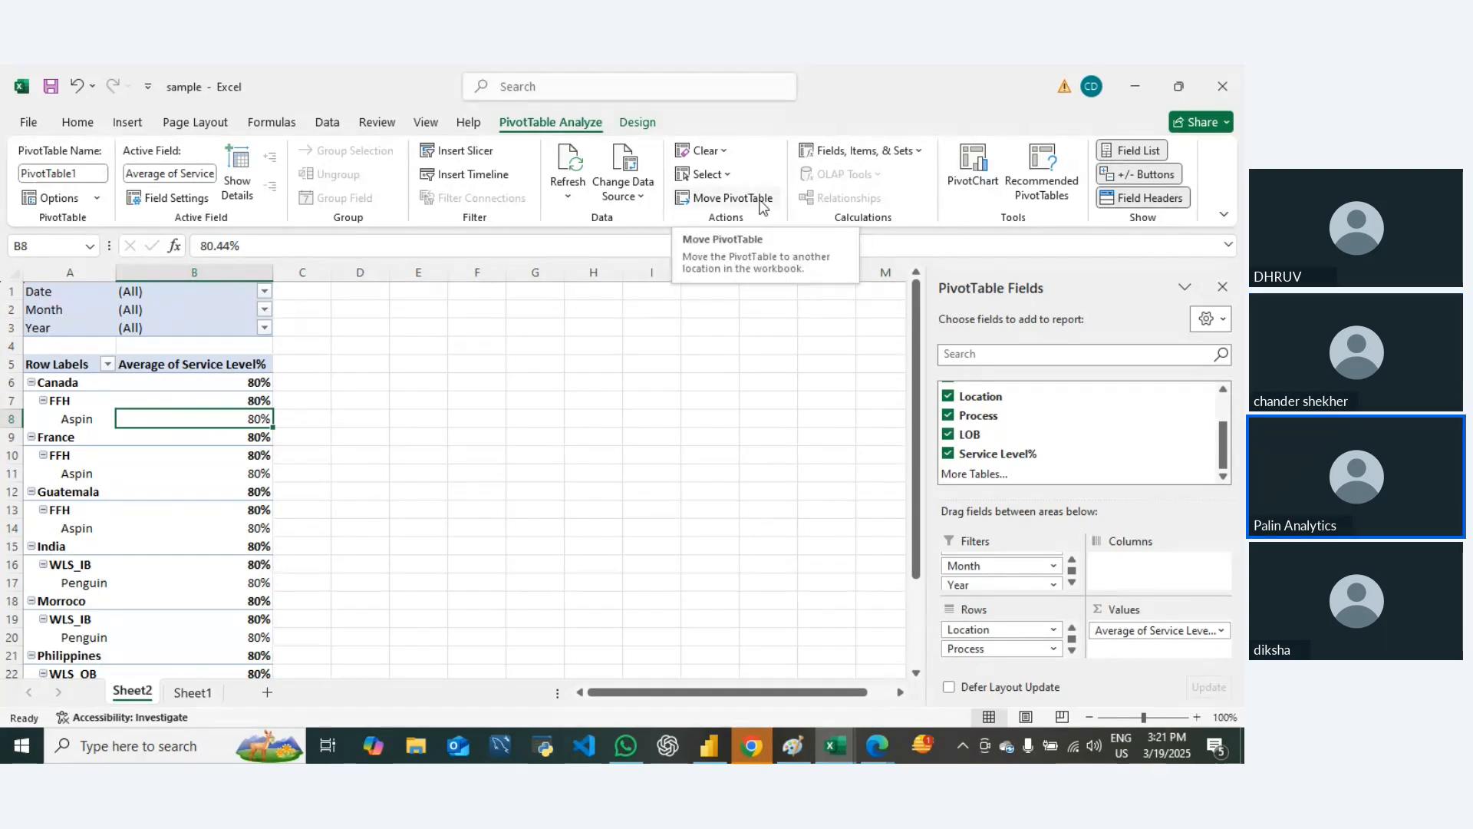
{"action": "left_click", "coordinate": [638, 122]}
{"action": "left_click", "coordinate": [48, 191]}
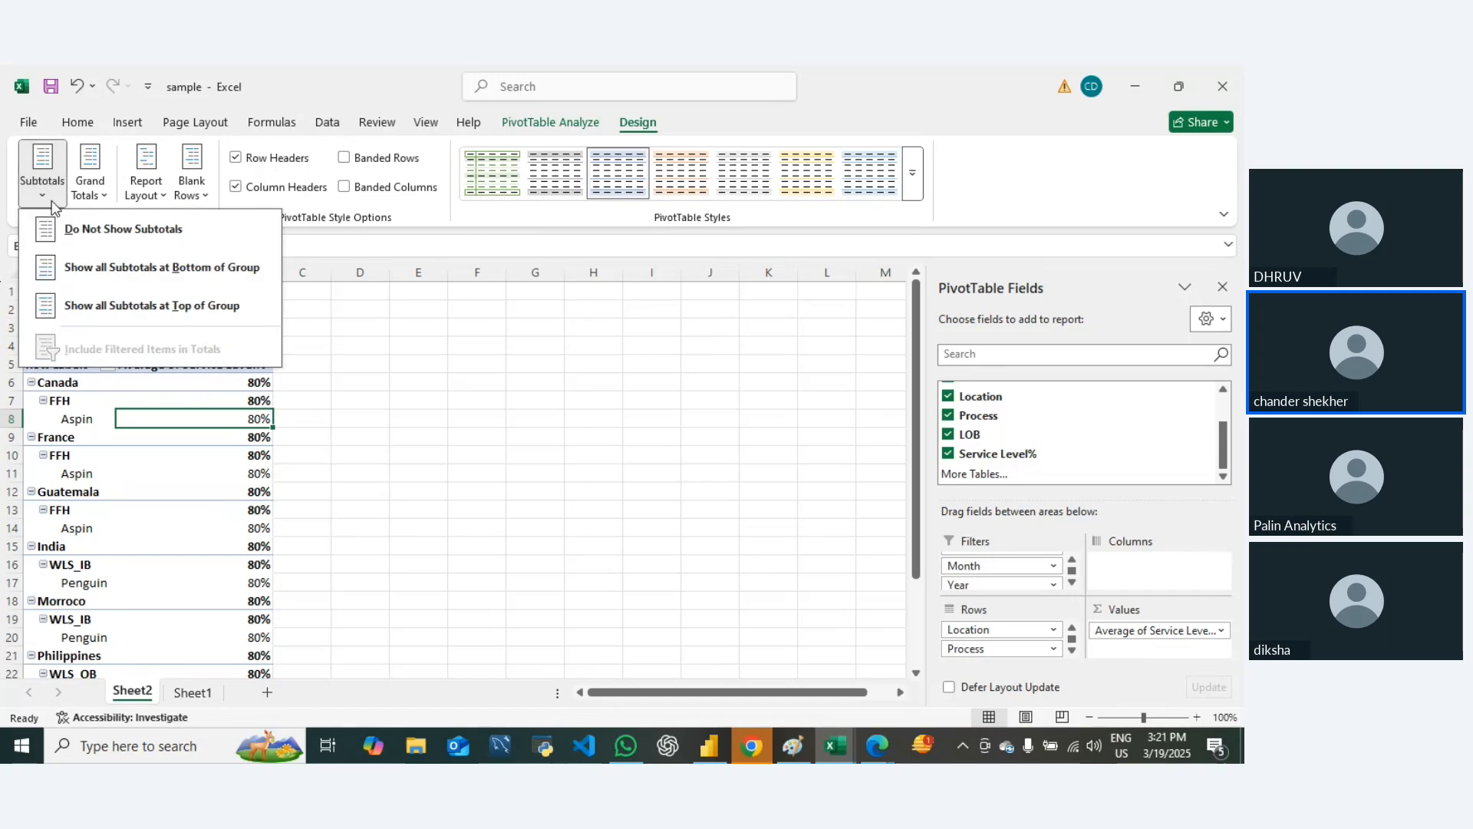
{"action": "left_click", "coordinate": [86, 191]}
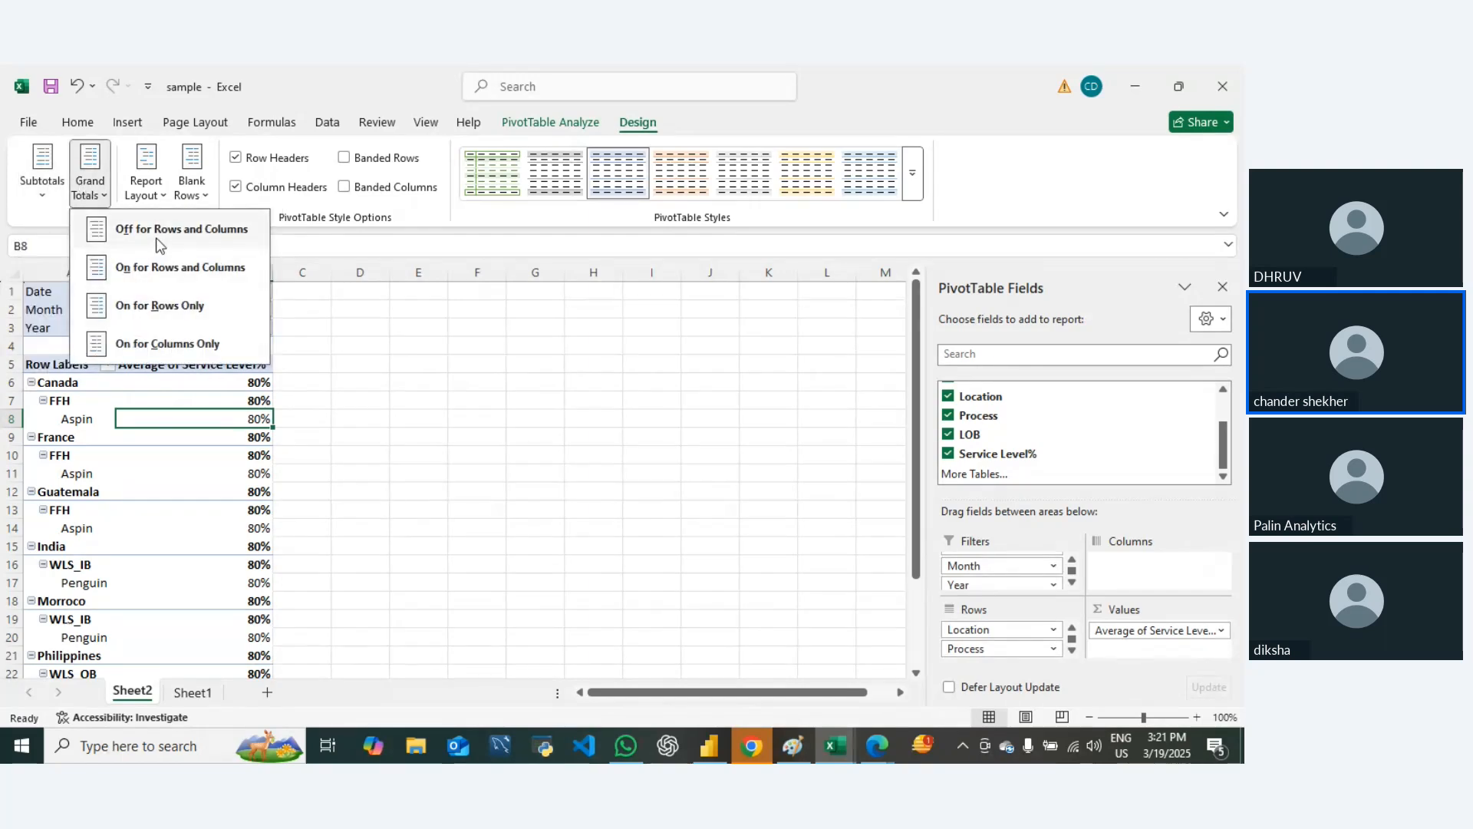
{"action": "left_click", "coordinate": [146, 188]}
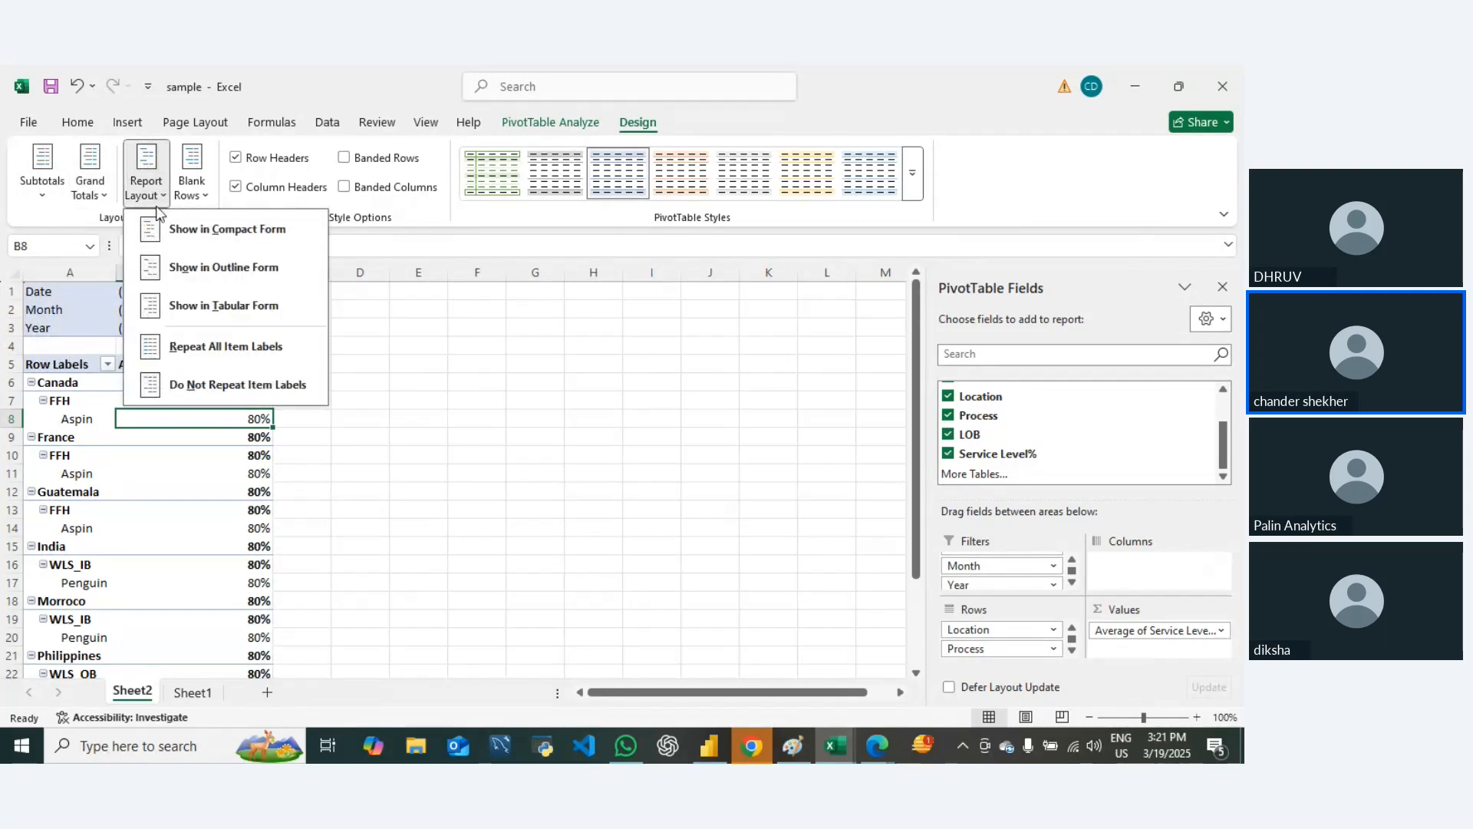
{"action": "left_click", "coordinate": [220, 307]}
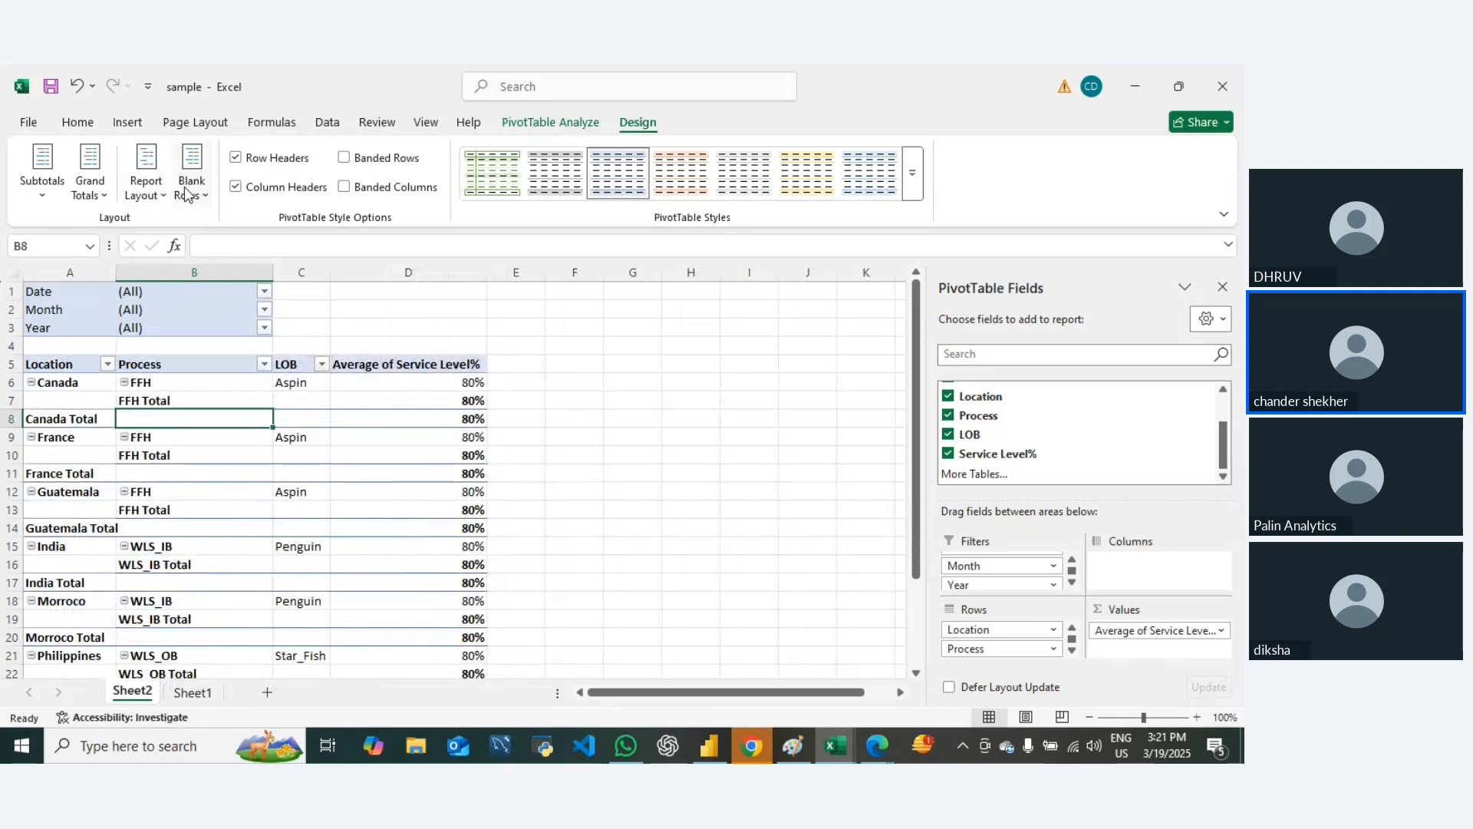
Step: Repeat all item labels in the PivotTable and turn off its subtotals
{"action": "left_click", "coordinate": [104, 198]}
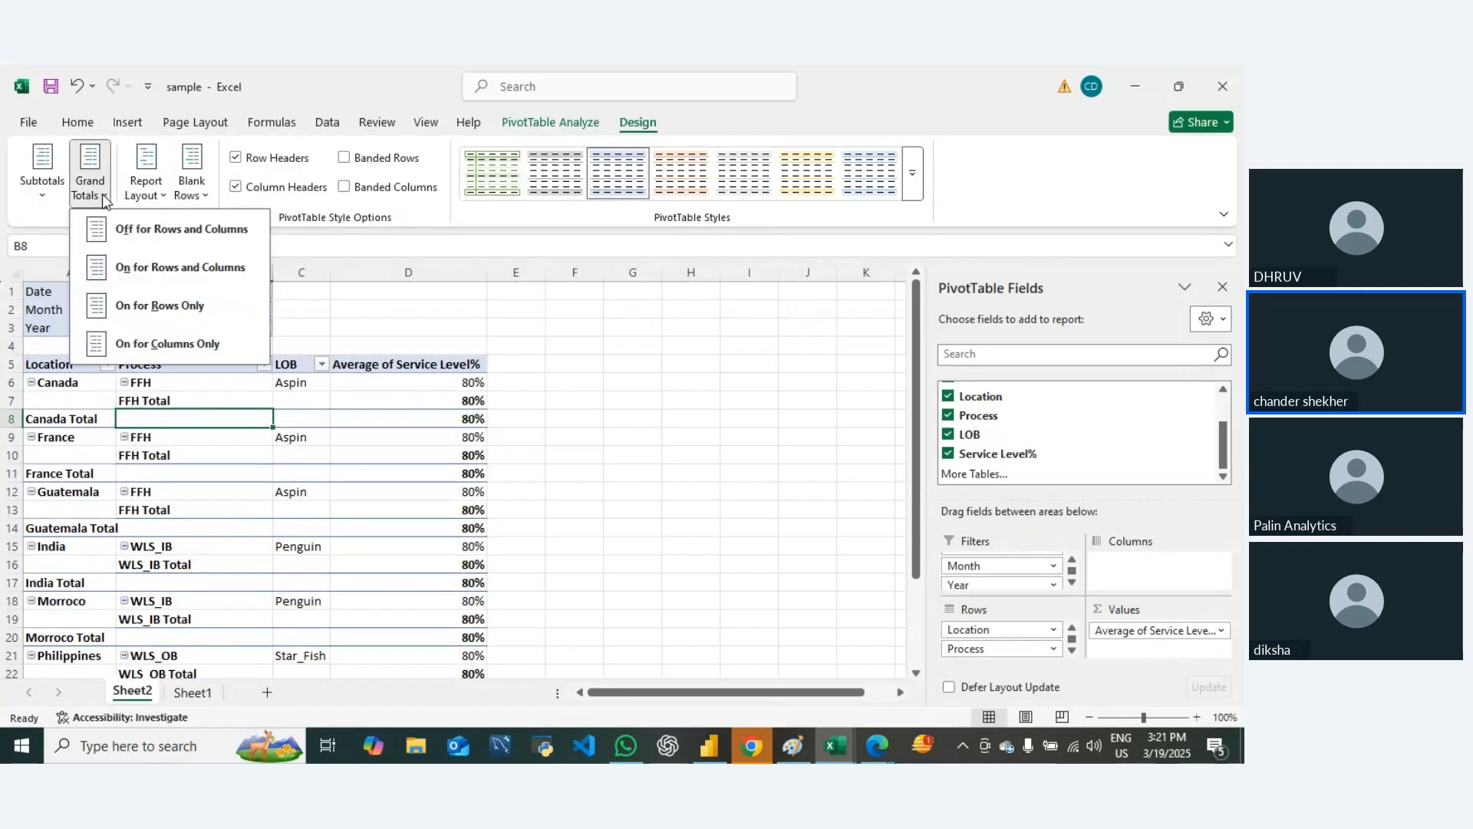
{"action": "left_click", "coordinate": [189, 196]}
{"action": "left_click", "coordinate": [145, 187]}
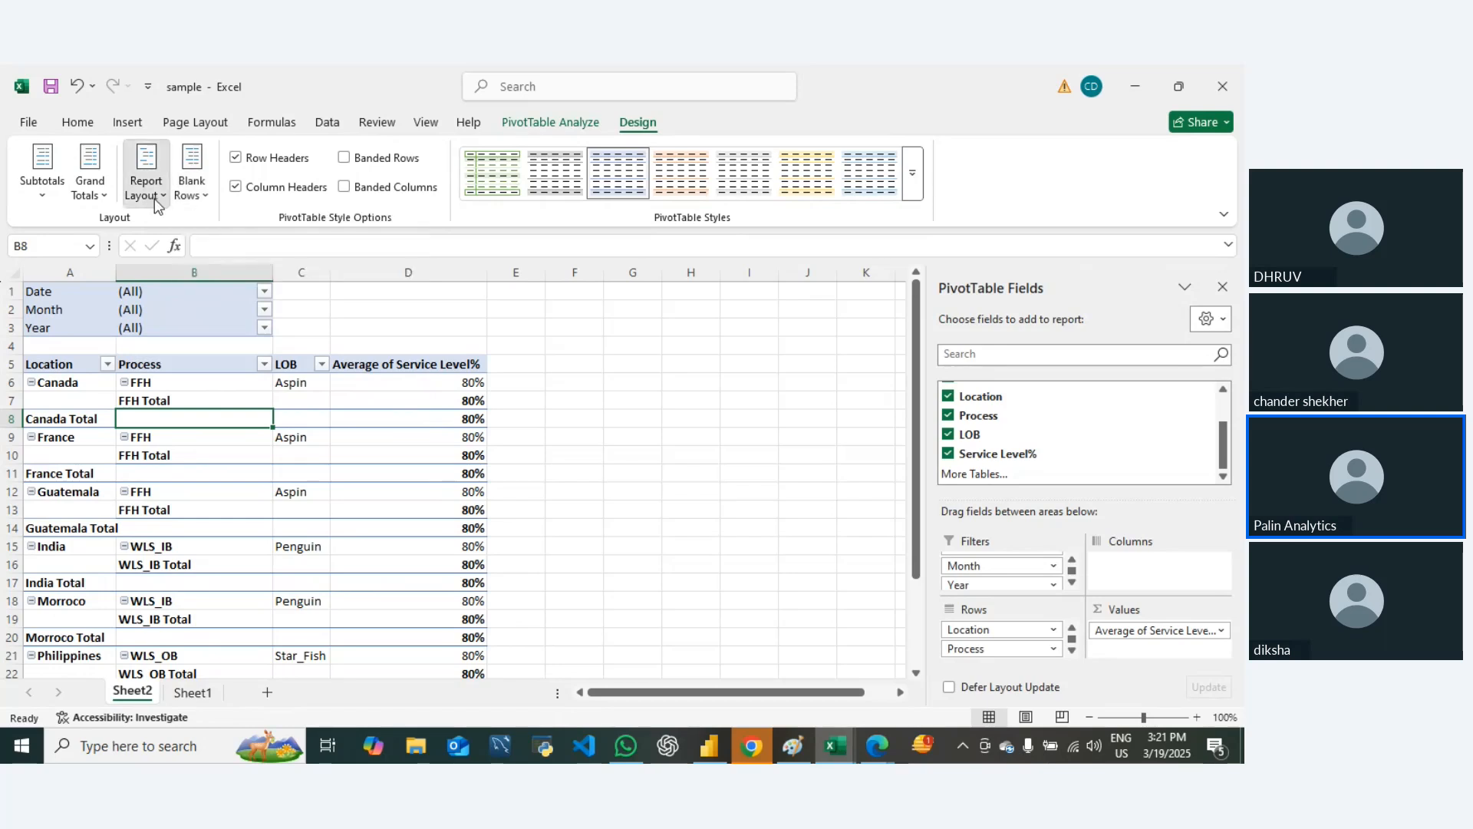
{"action": "left_click", "coordinate": [209, 349]}
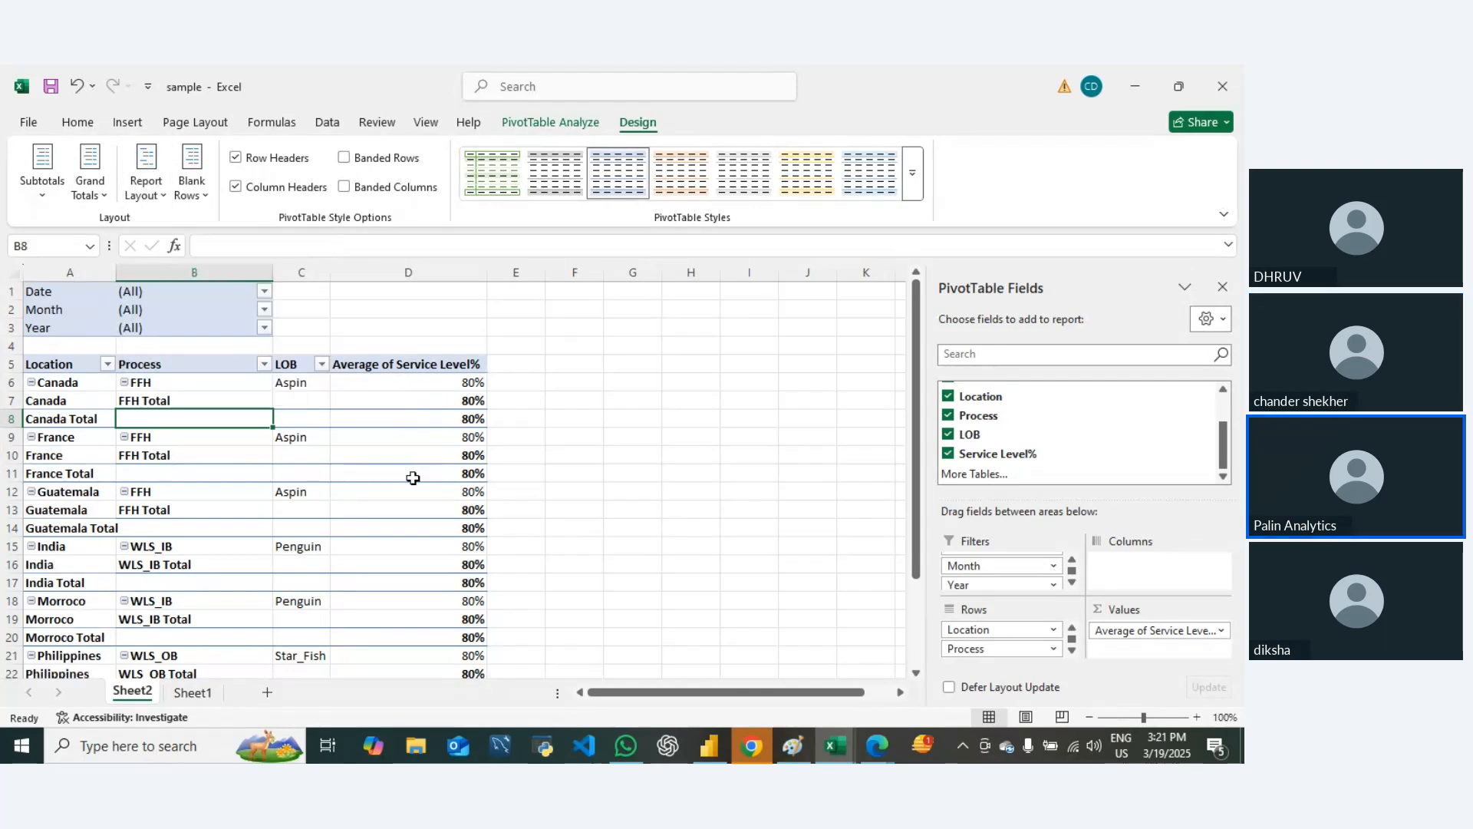
{"action": "left_click", "coordinate": [42, 191]}
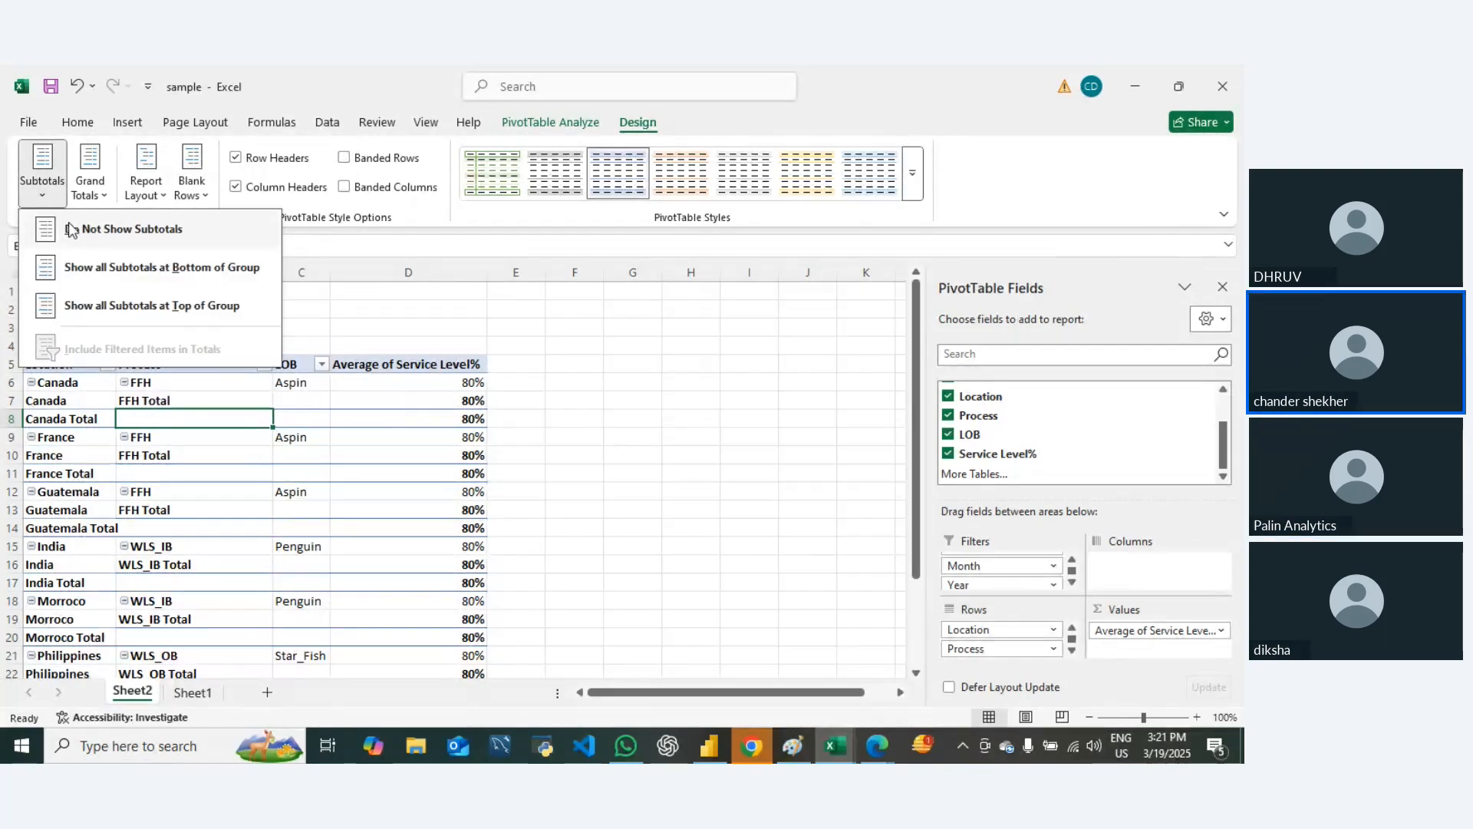
{"action": "left_click", "coordinate": [92, 232]}
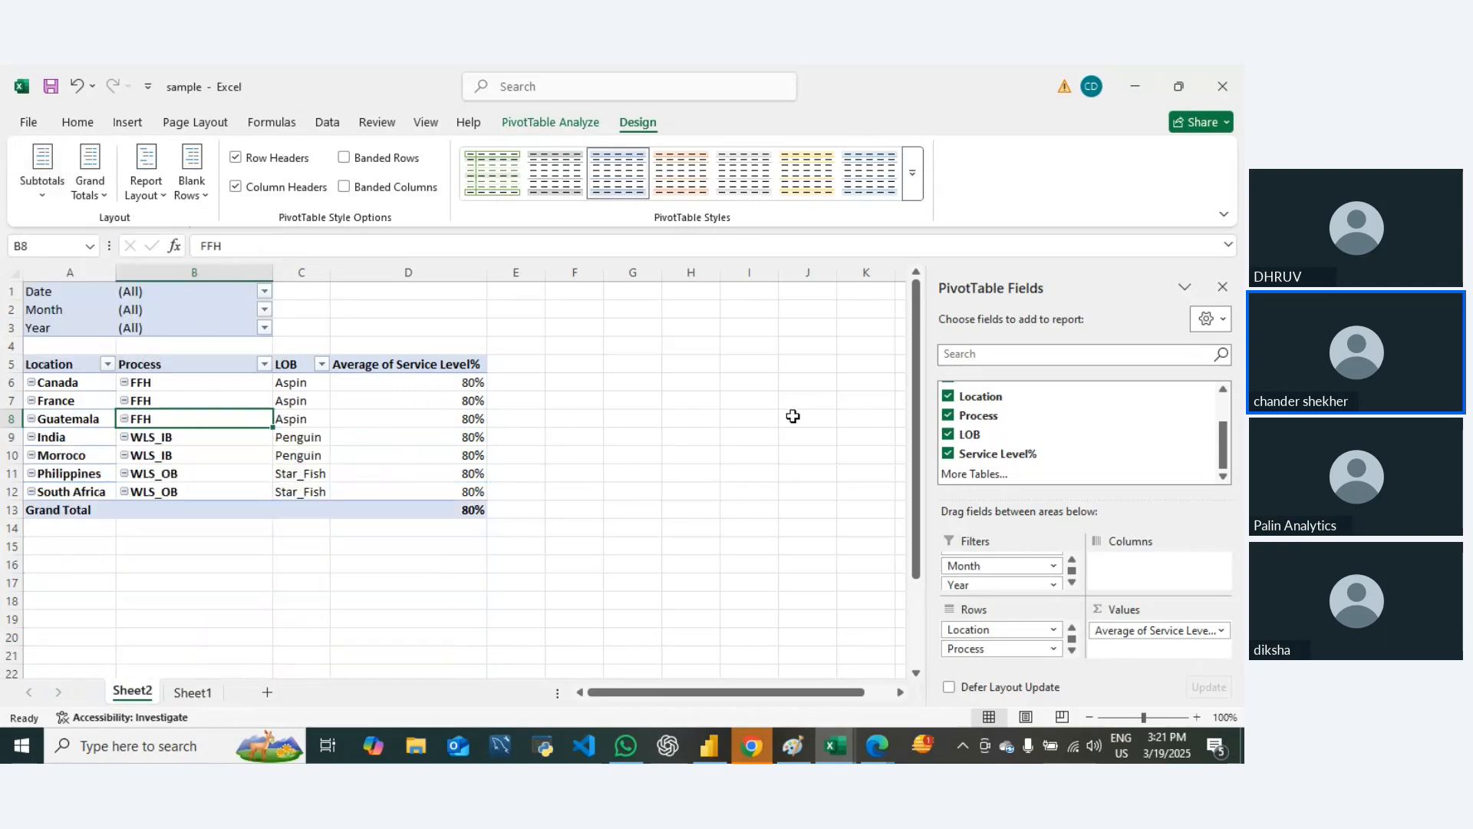
Step: Examine the tabular PivotTable layout by selecting its header and location rows, and the Canada row across all columns
{"action": "left_click", "coordinate": [726, 400]}
{"action": "left_click_drag", "start_coordinate": [44, 366], "coordinate": [452, 491]}
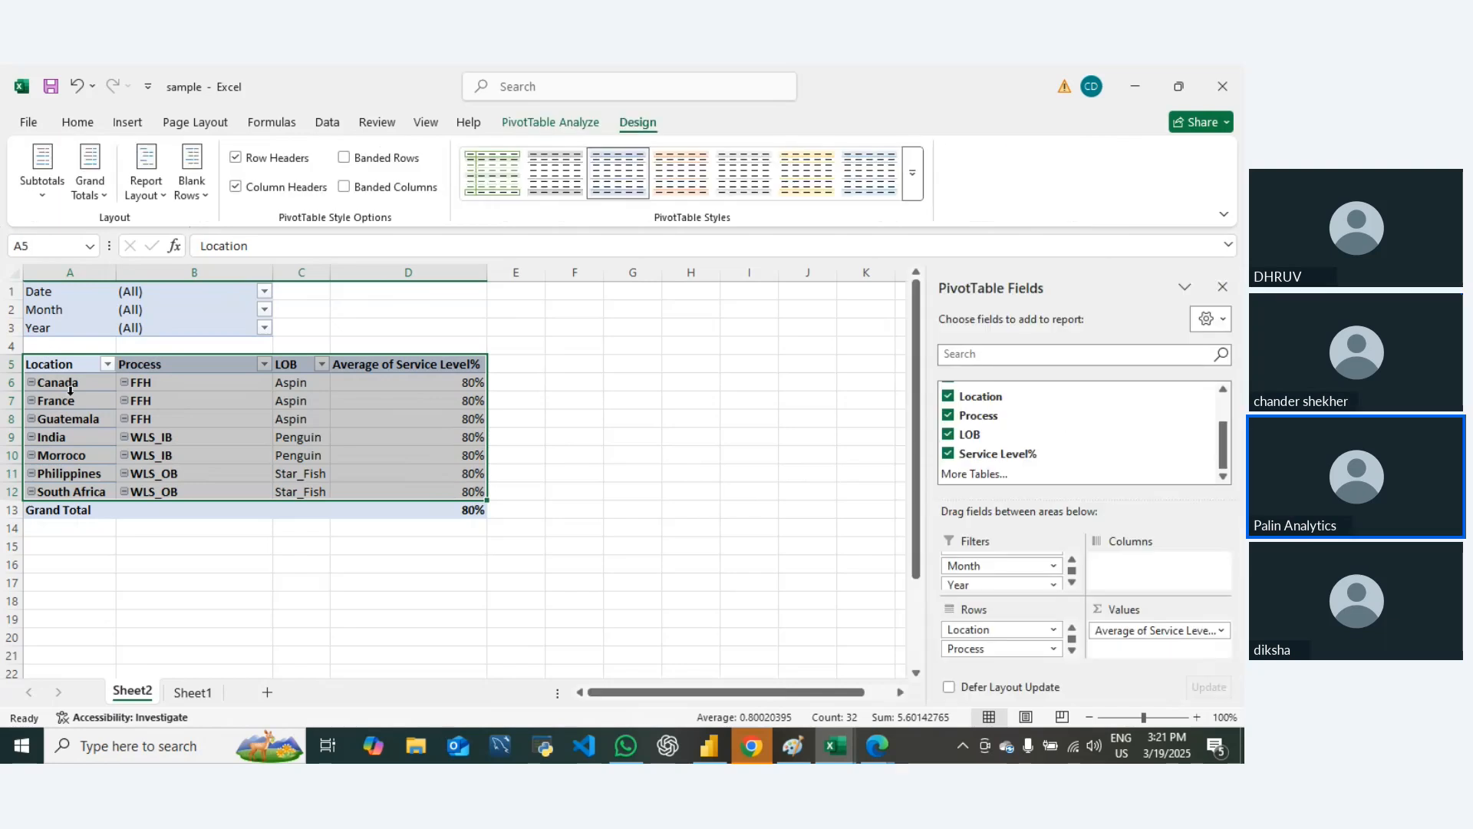
{"action": "left_click_drag", "start_coordinate": [63, 384], "coordinate": [133, 387]}
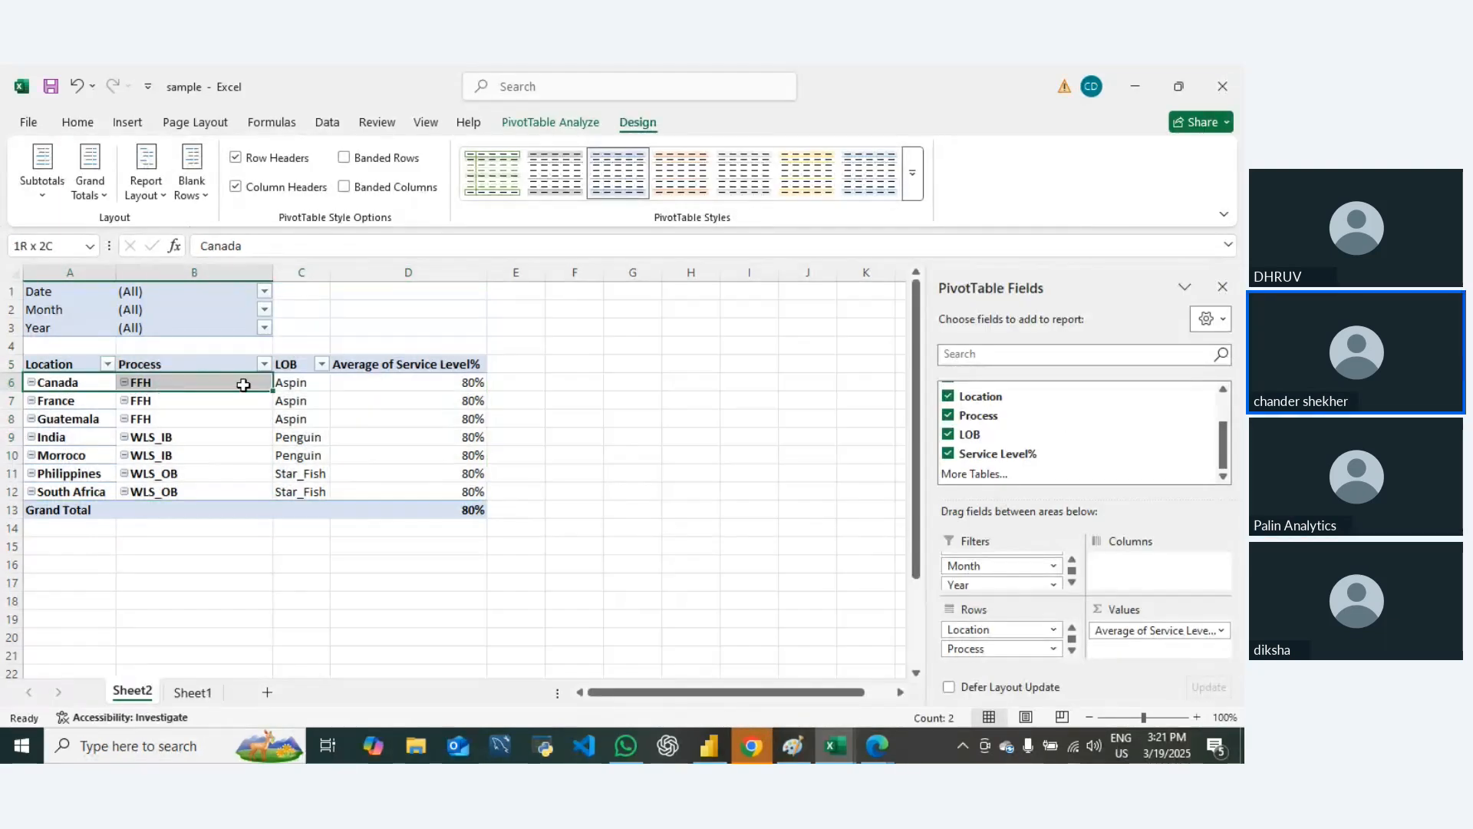
{"action": "left_click_drag", "start_coordinate": [244, 385], "coordinate": [434, 401]}
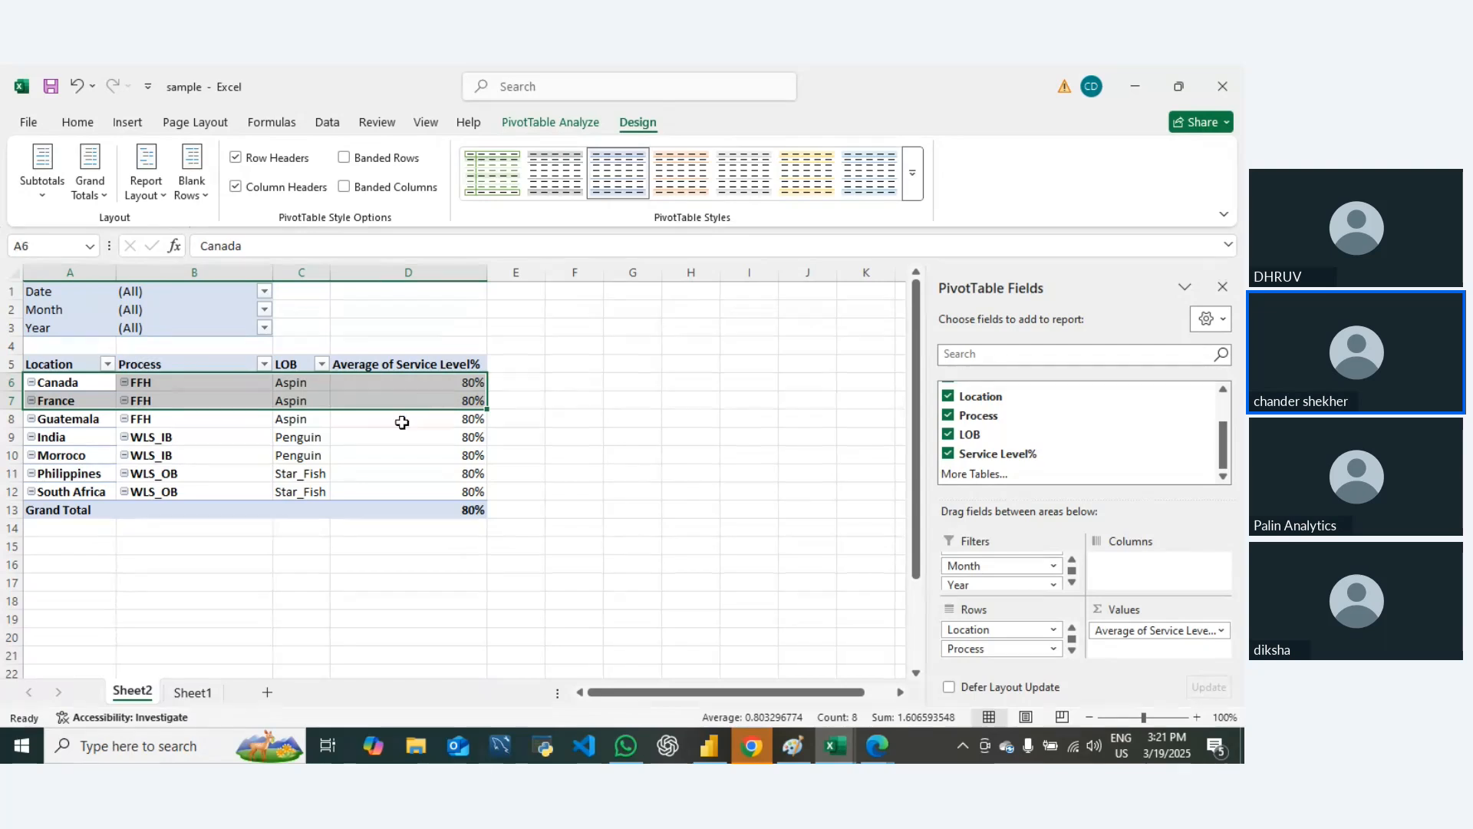
{"action": "left_click_drag", "start_coordinate": [37, 382], "coordinate": [369, 388]}
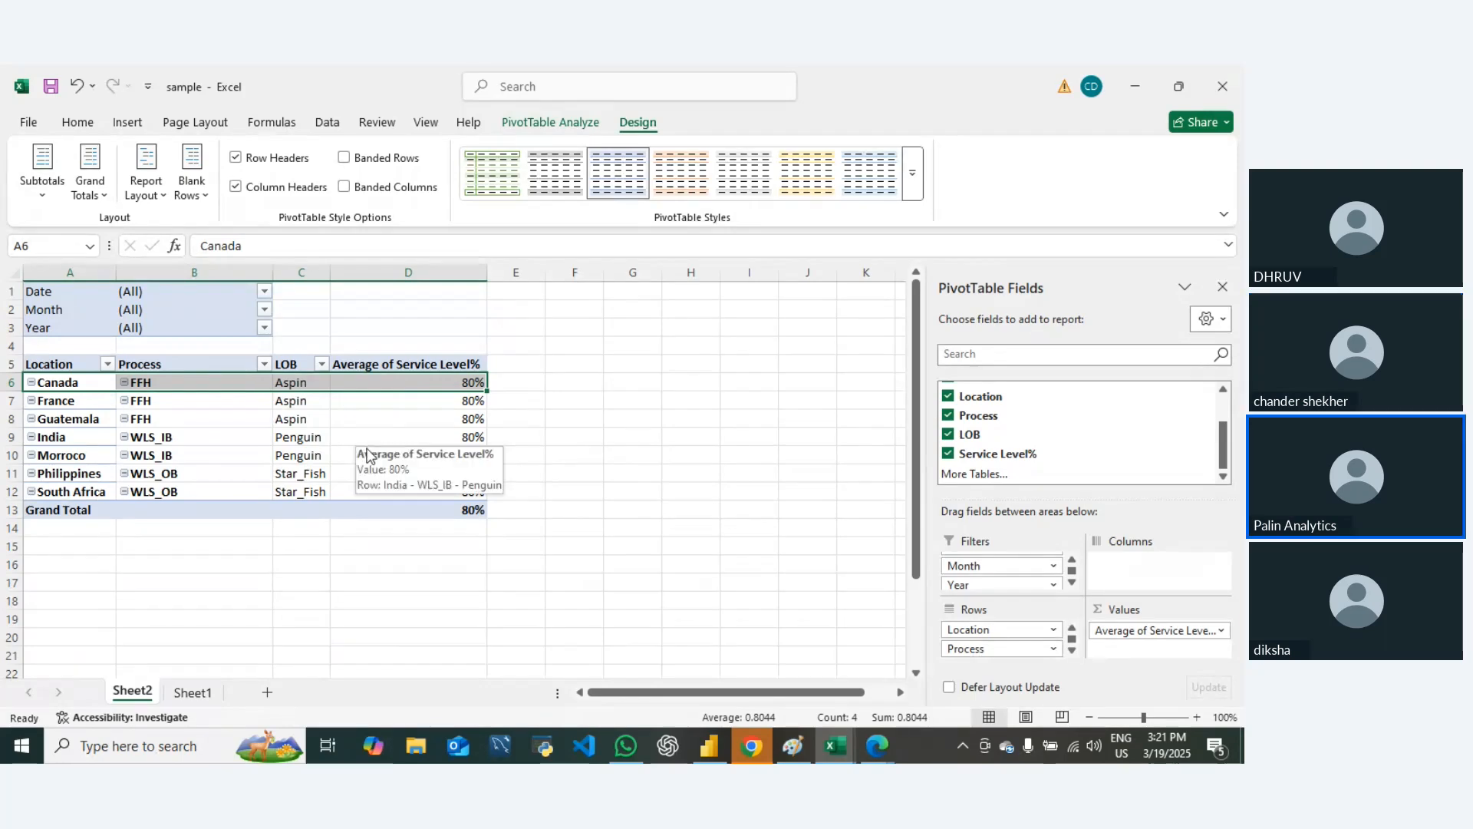
{"action": "key", "text": "alt+Tab"}
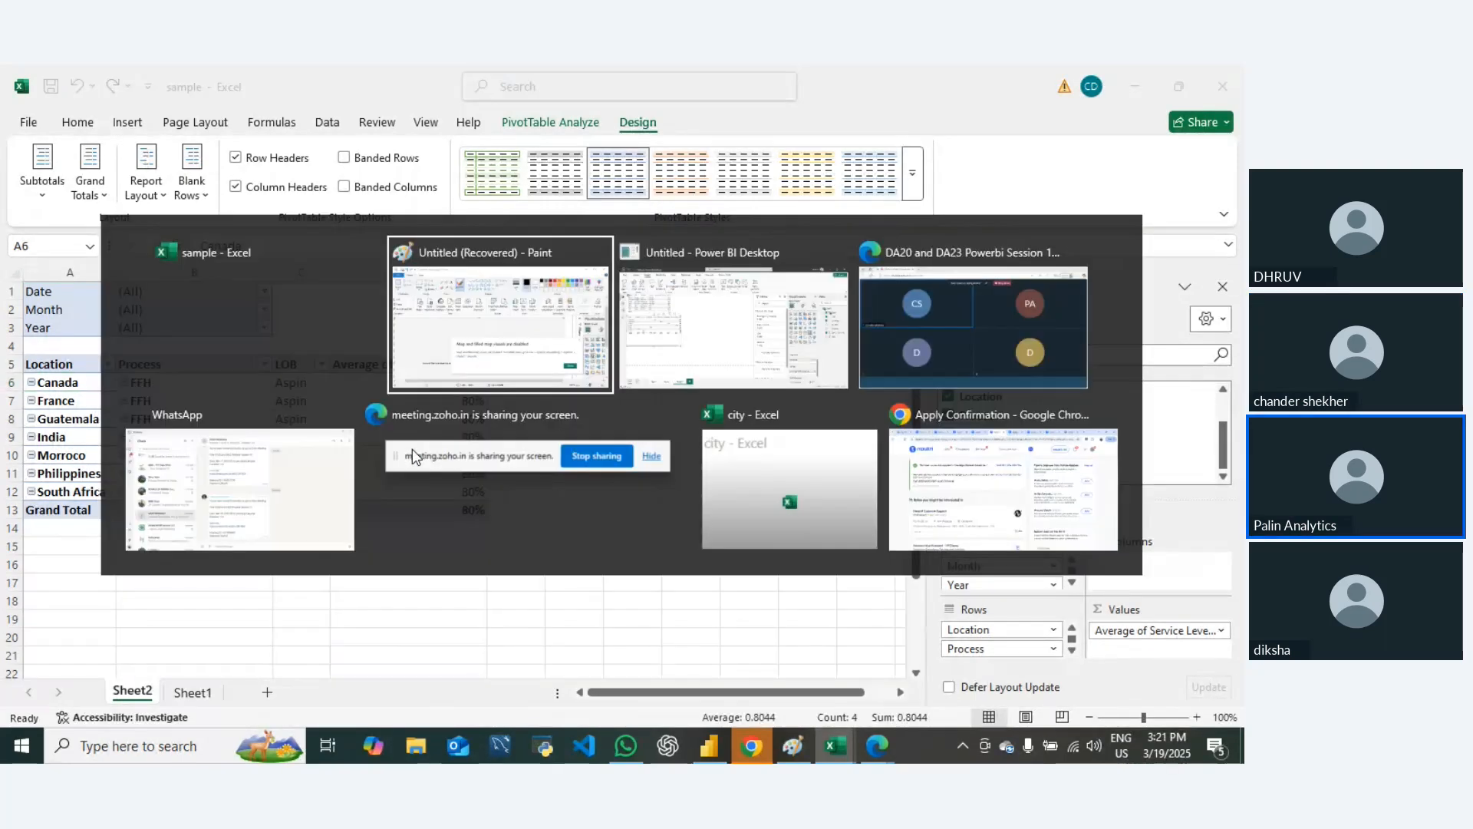
Step: Switch to Power BI Desktop, show the Selection pane for Page 3's visuals, and deselect the matrix
{"action": "key", "text": "alt+Tab"}
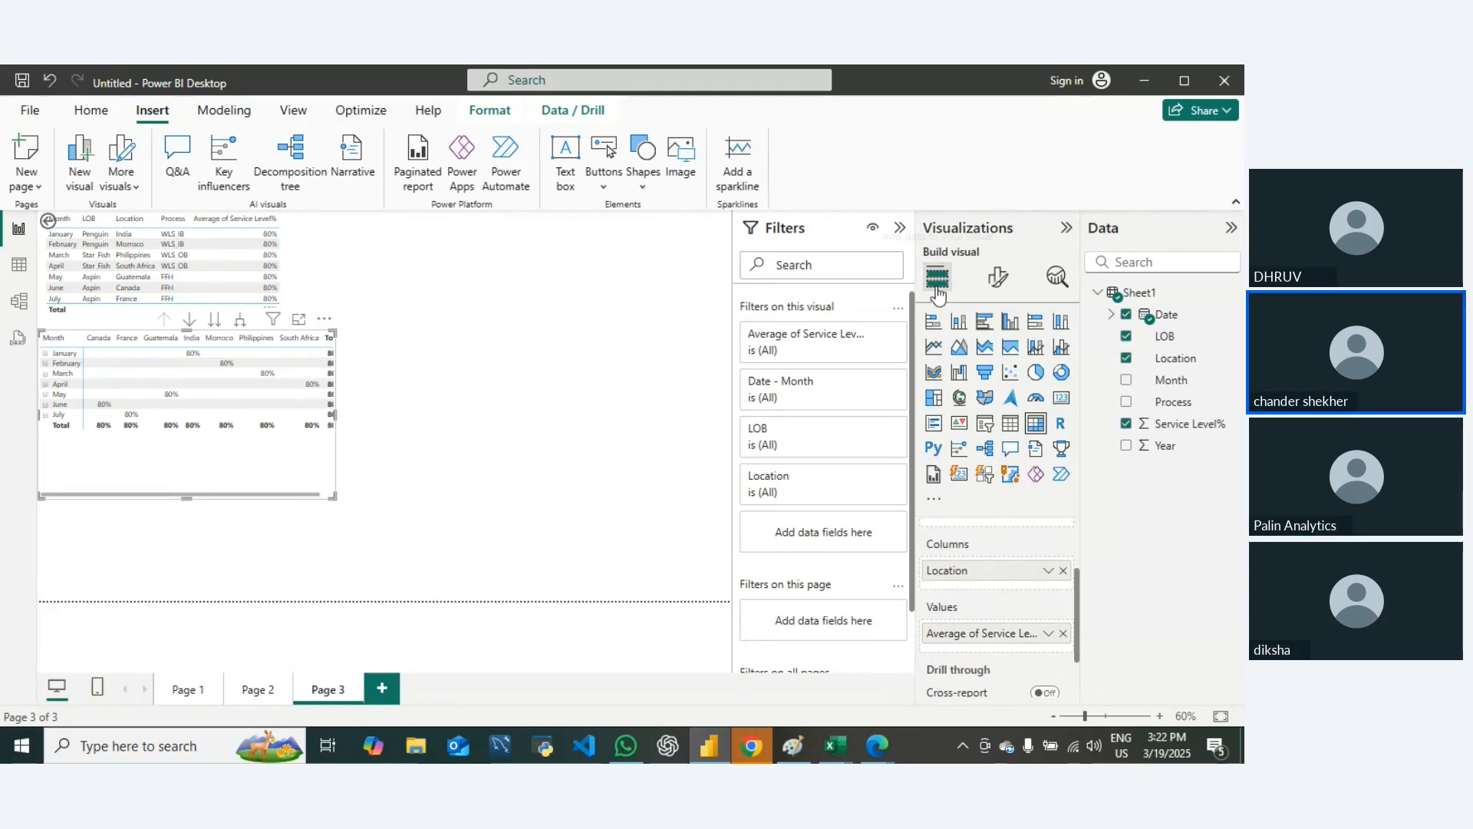
{"action": "left_click", "coordinate": [495, 117]}
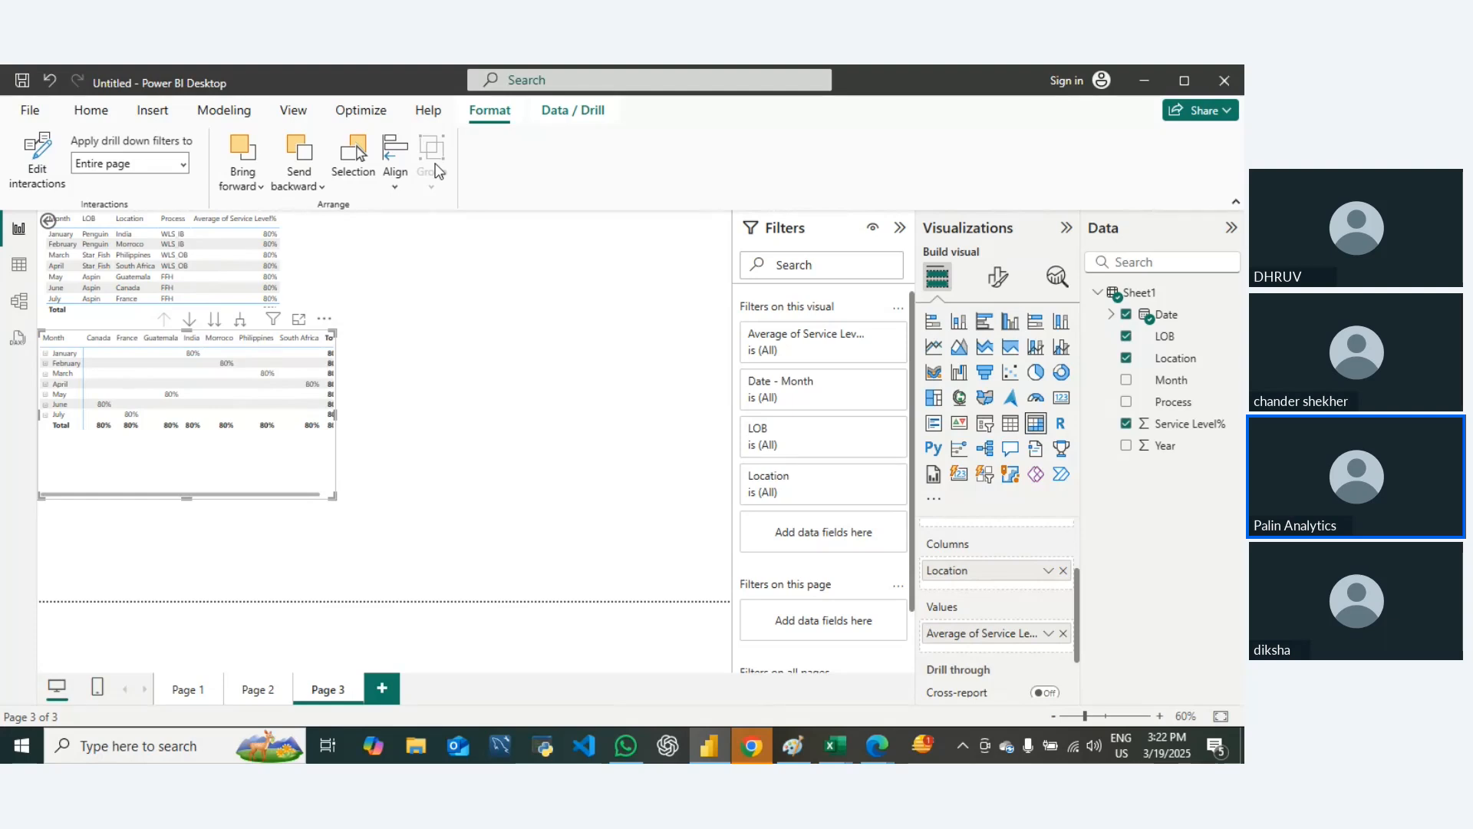
{"action": "left_click", "coordinate": [352, 169]}
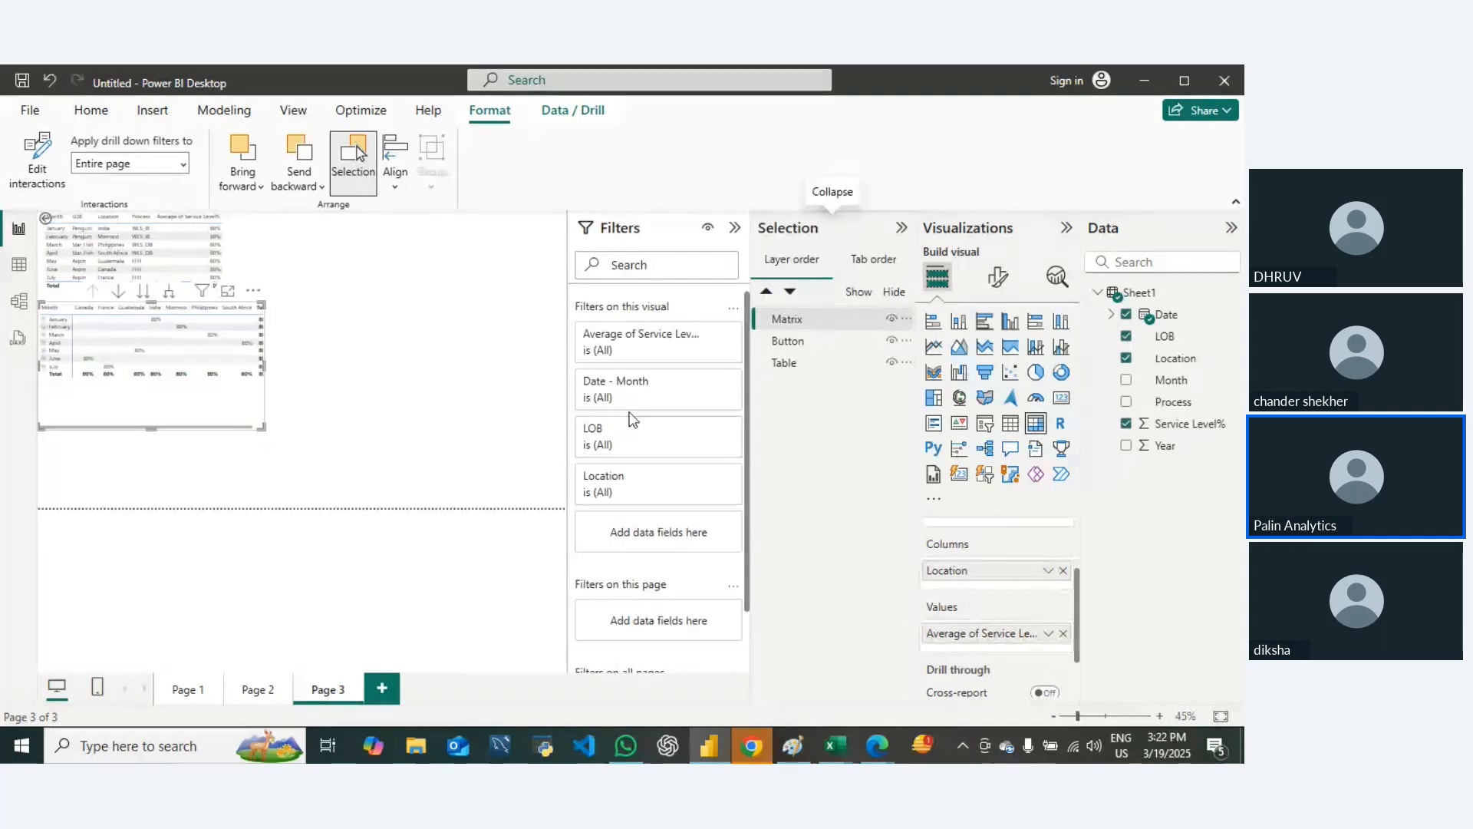
{"action": "scroll", "coordinate": [637, 403], "scroll_direction": "down", "scroll_amount": 2}
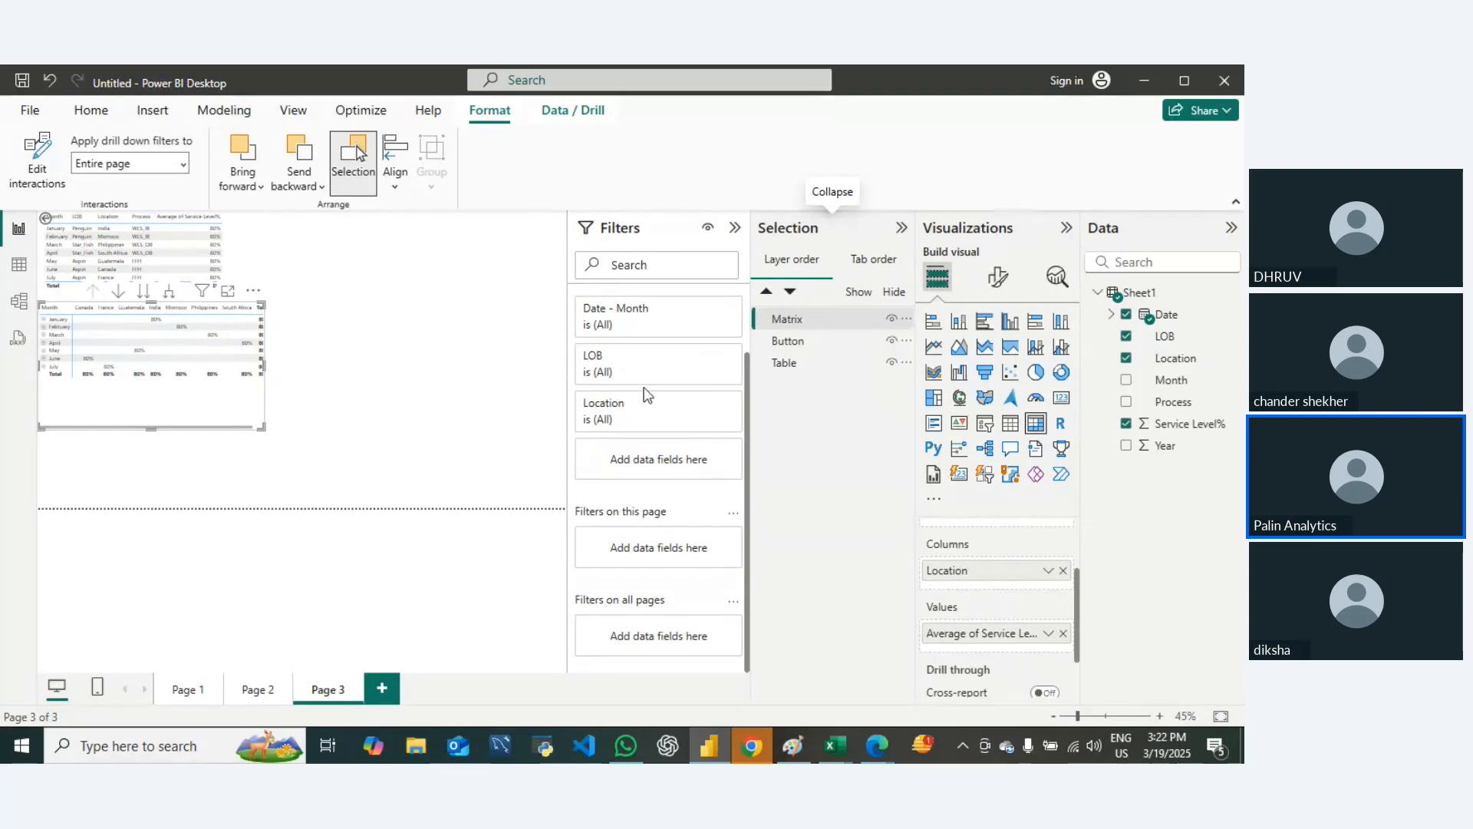
{"action": "scroll", "coordinate": [647, 393], "scroll_direction": "up", "scroll_amount": 2}
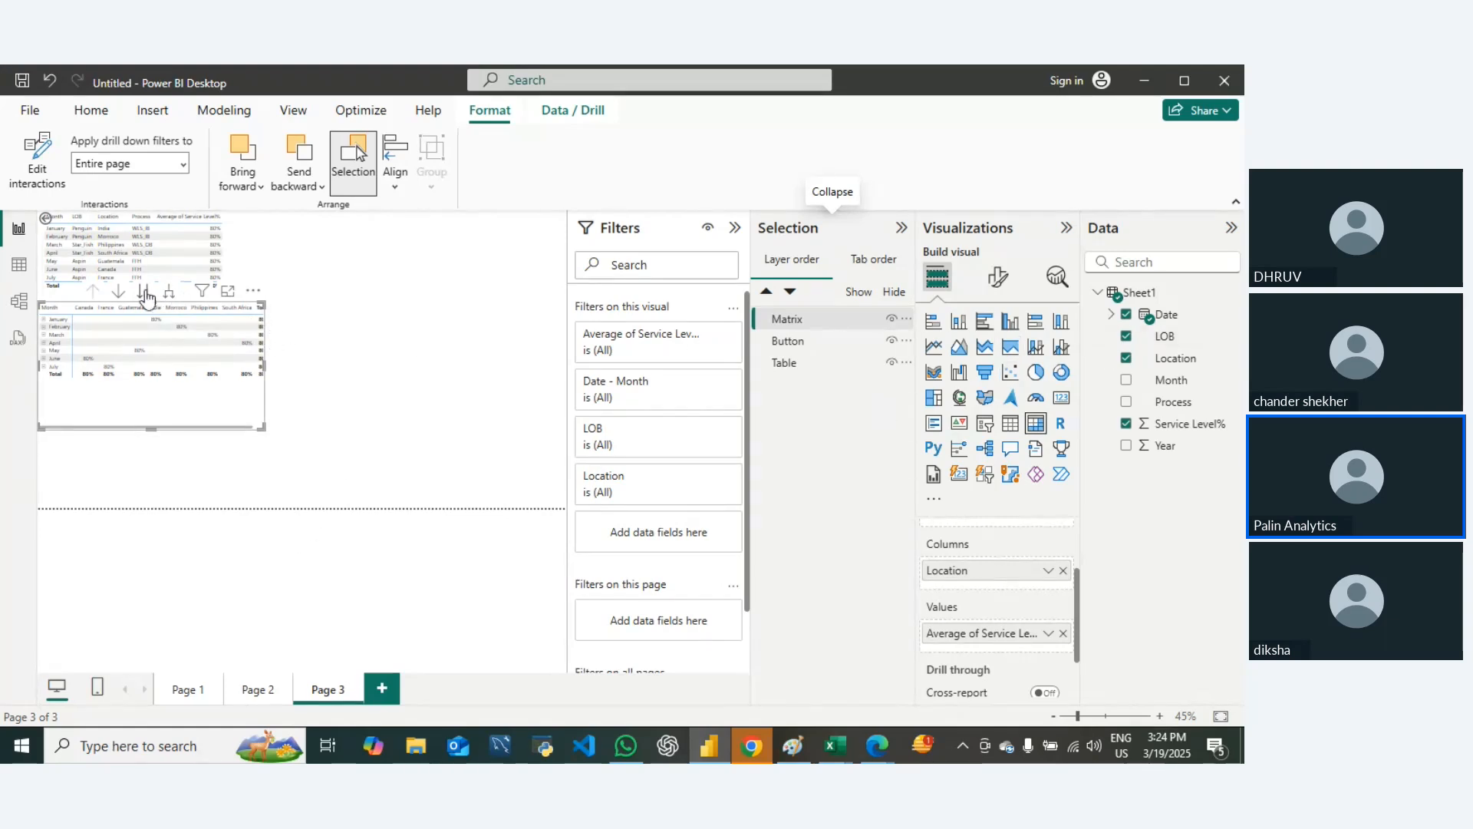
{"action": "left_click", "coordinate": [373, 305]}
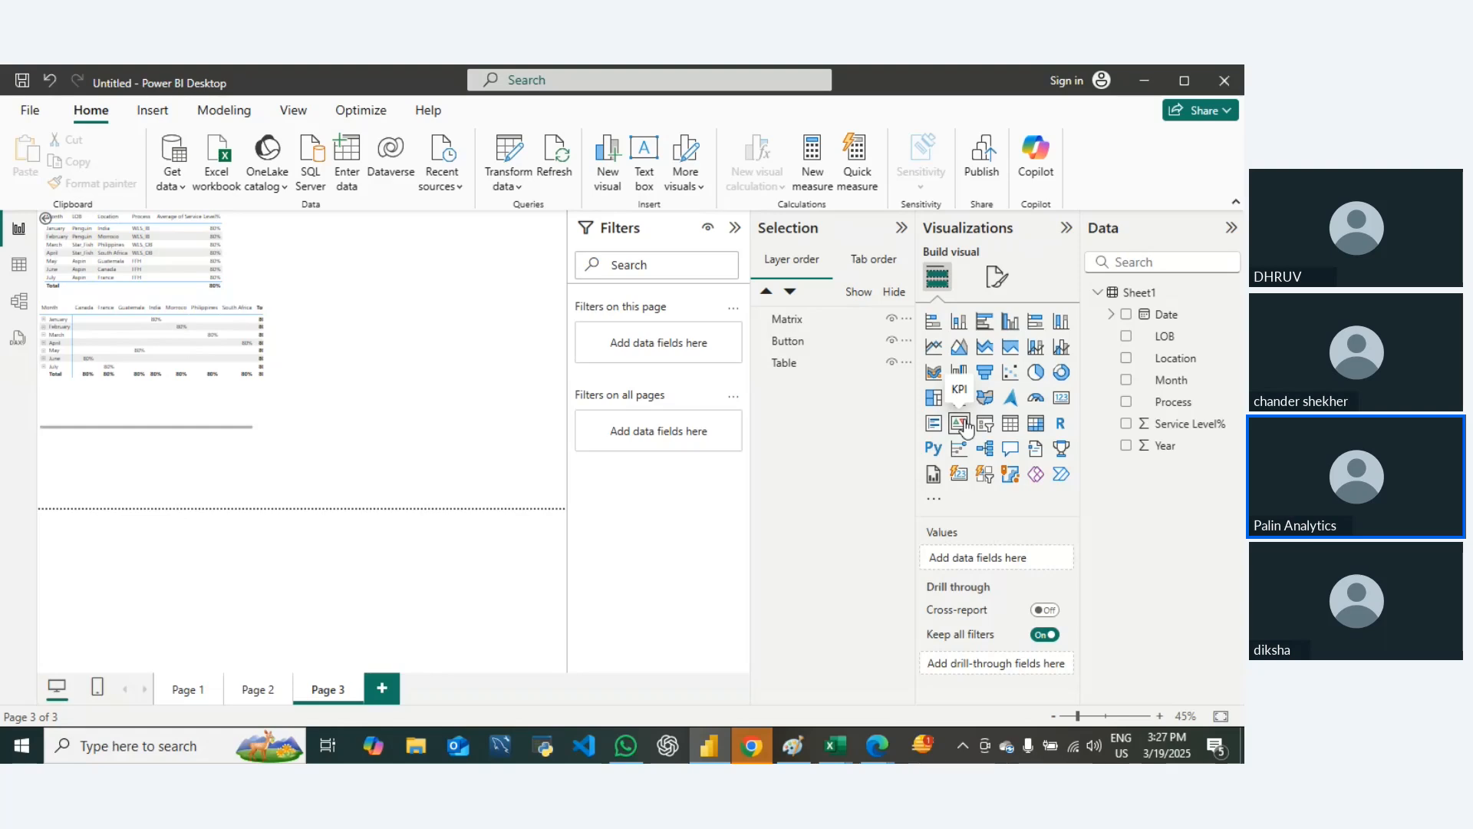
{"action": "left_click", "coordinate": [931, 508]}
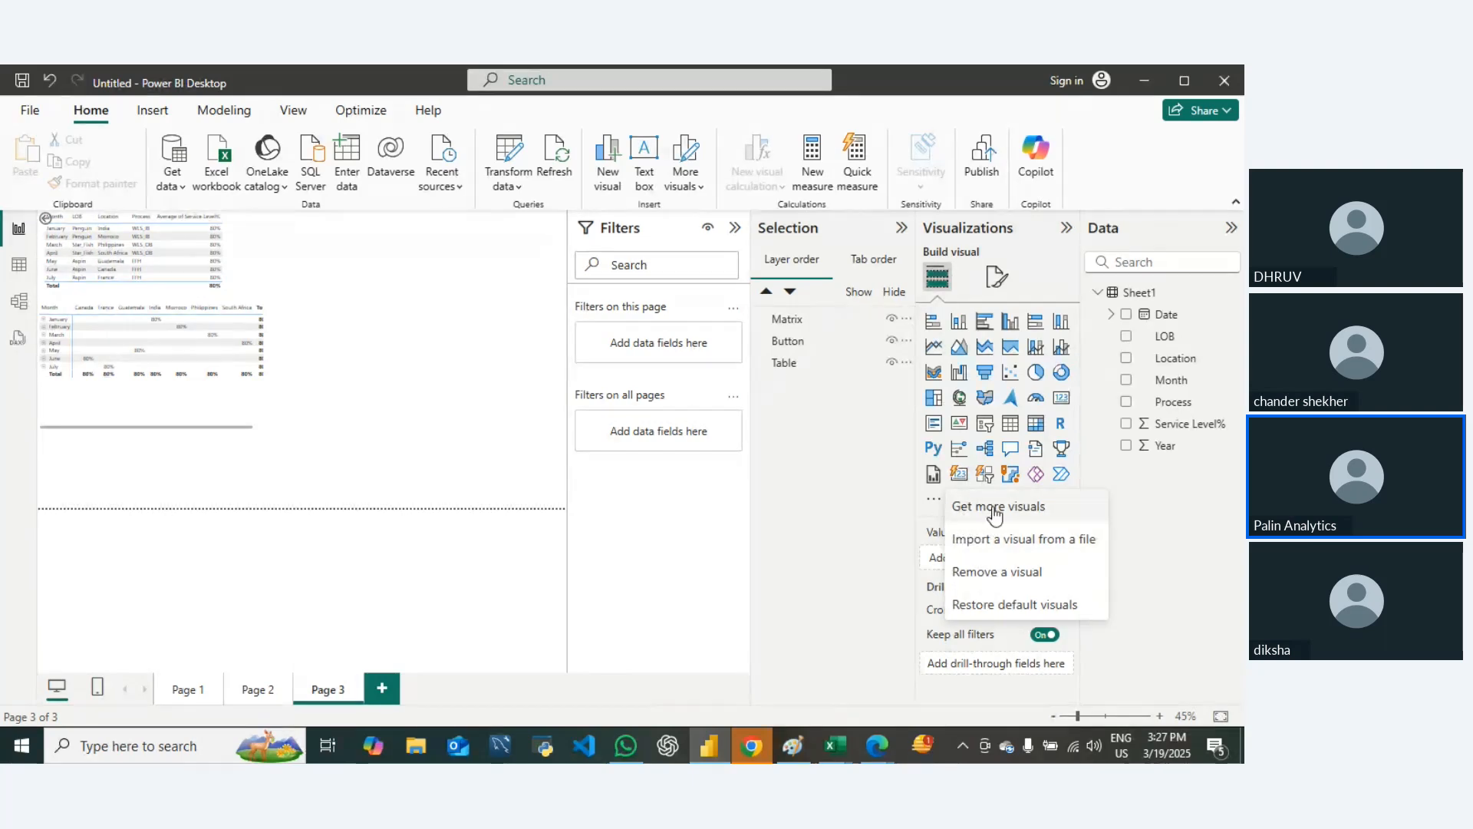
{"action": "left_click", "coordinate": [995, 510]}
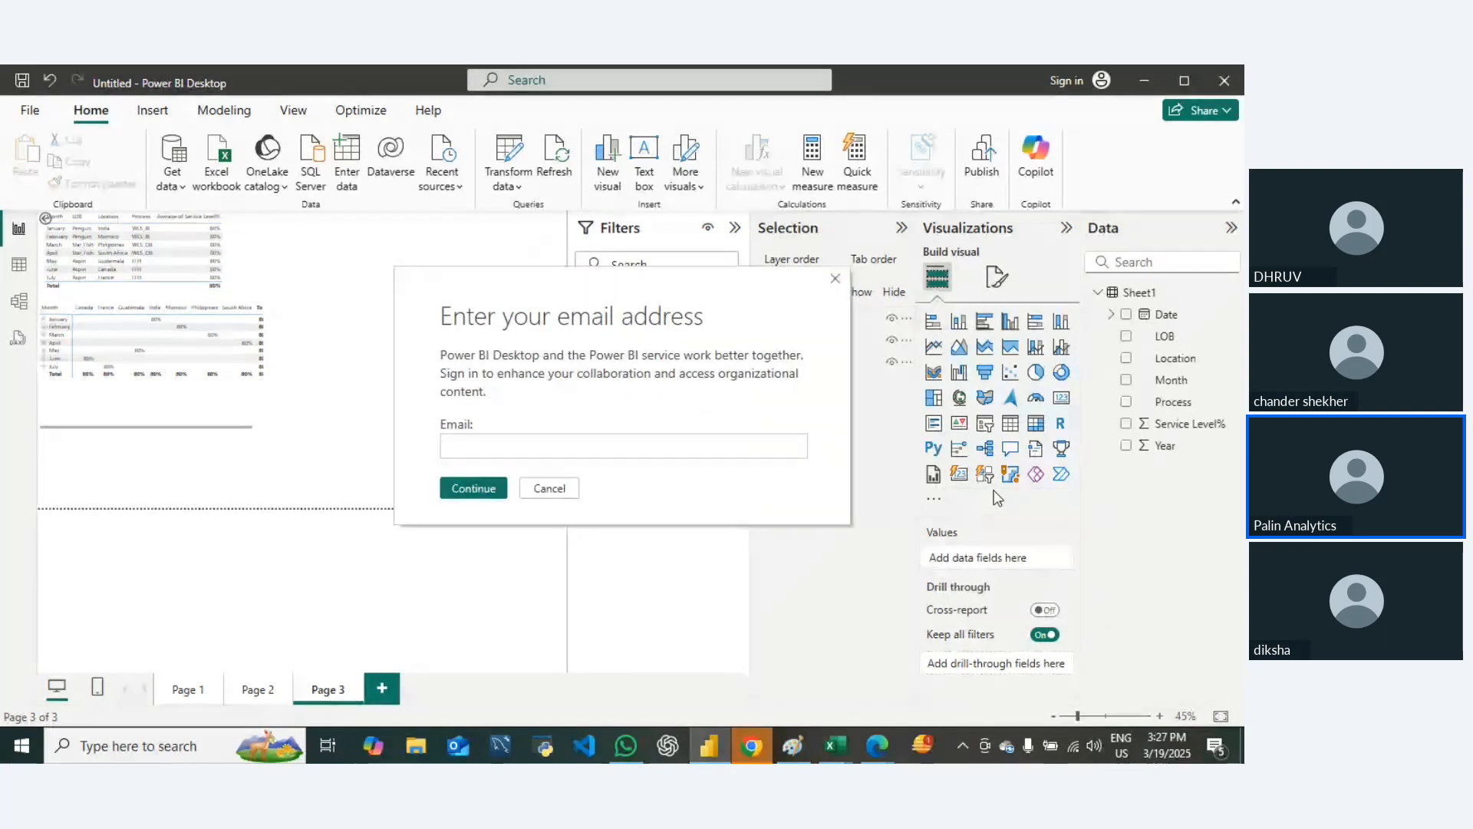
{"action": "left_click", "coordinate": [836, 278]}
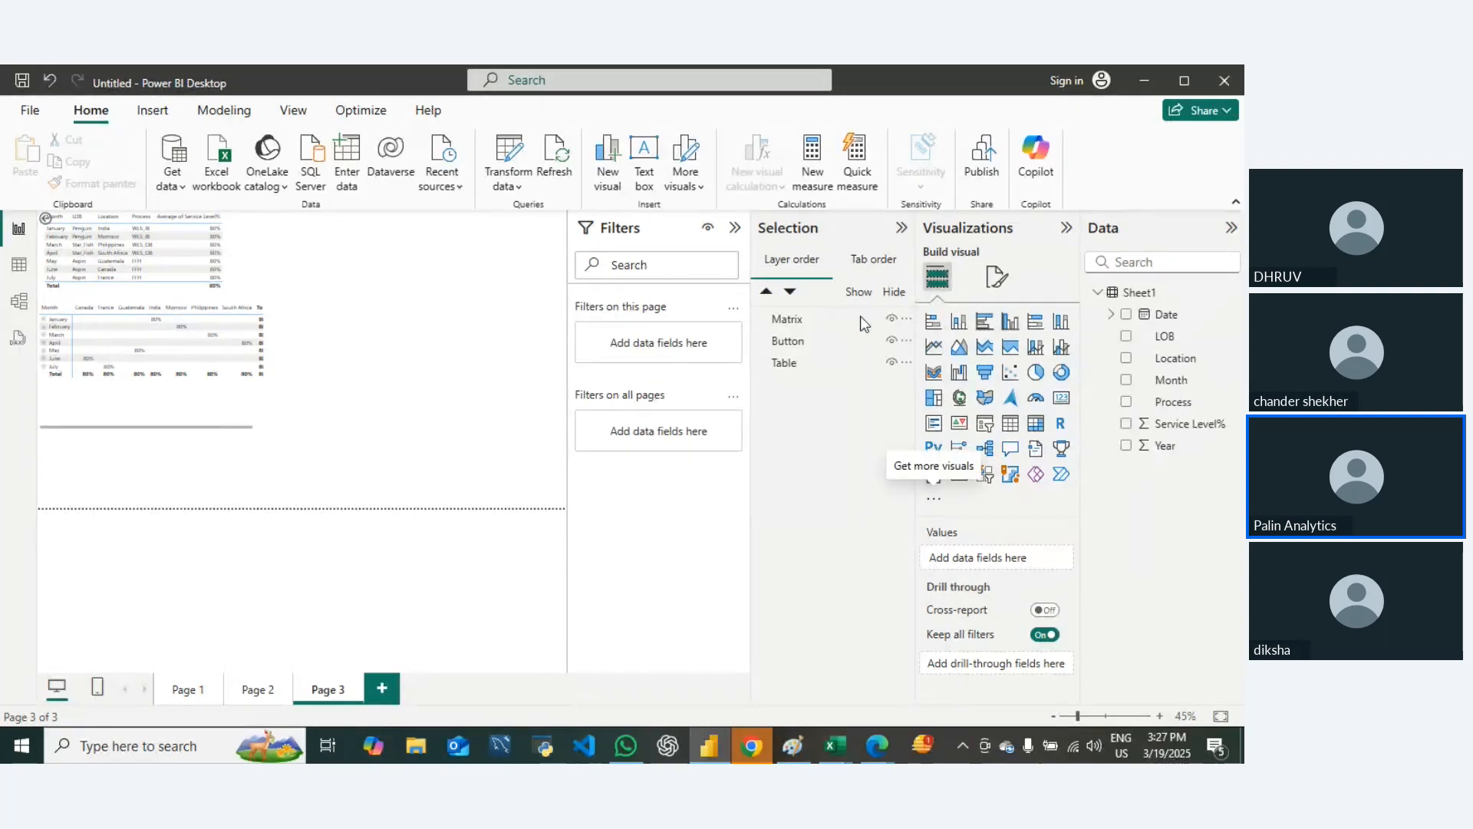
Step: Try to get more visuals by submitting the account e-mail address, and dismiss the Microsoft sign-in window
{"action": "left_click", "coordinate": [933, 500]}
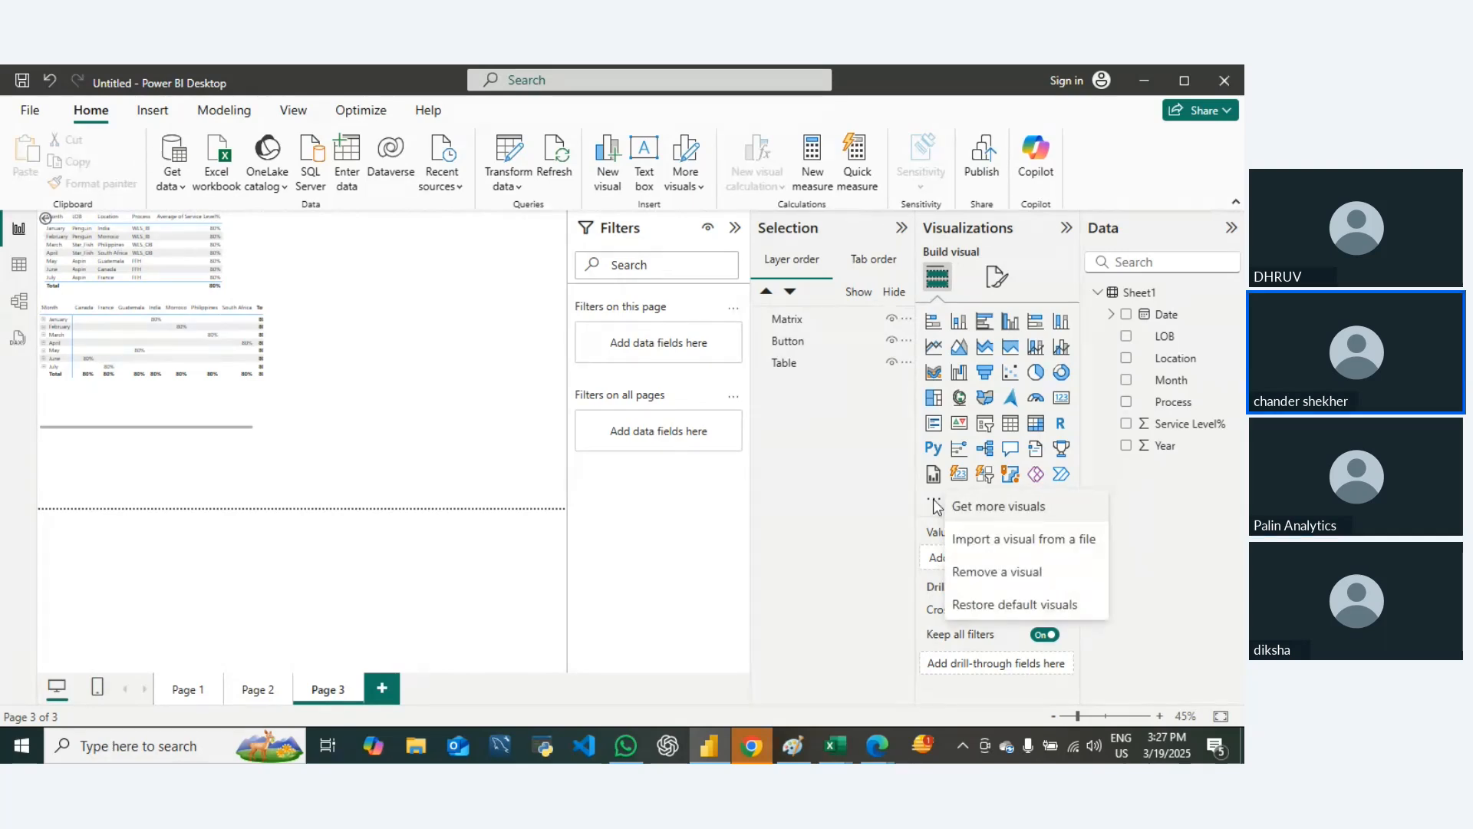
{"action": "left_click", "coordinate": [978, 507]}
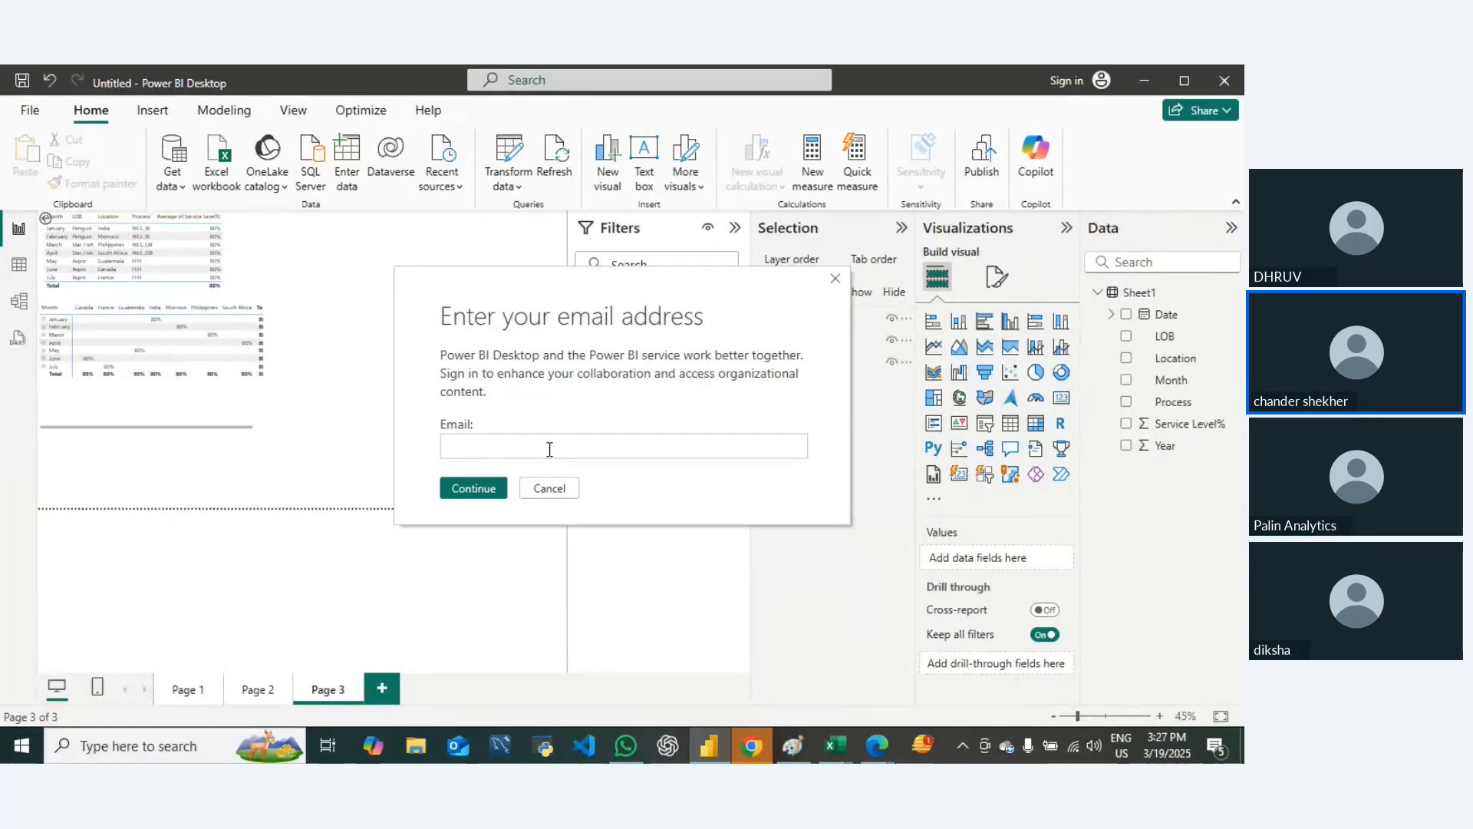
{"action": "type", "text": "s"}
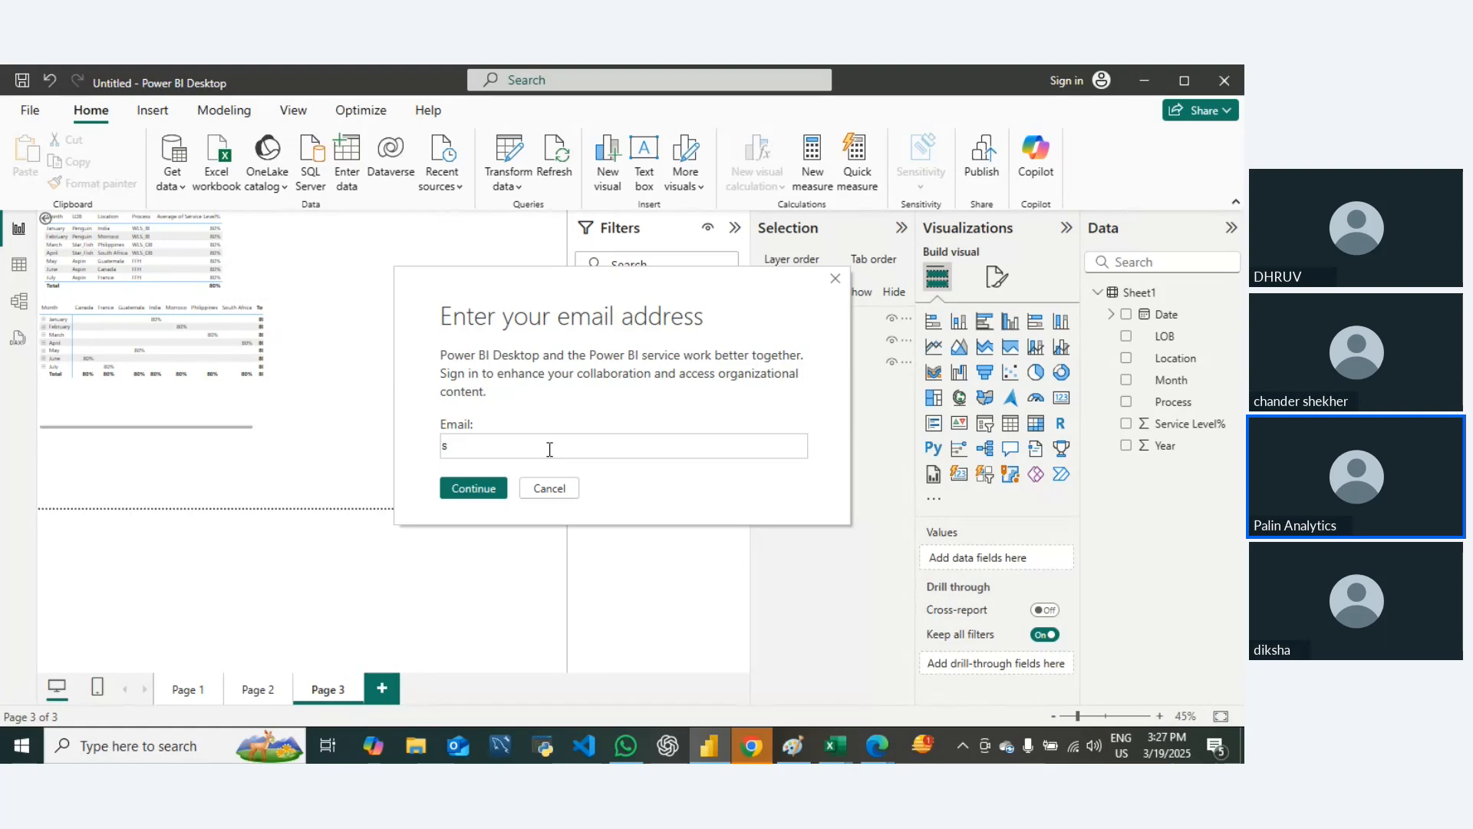
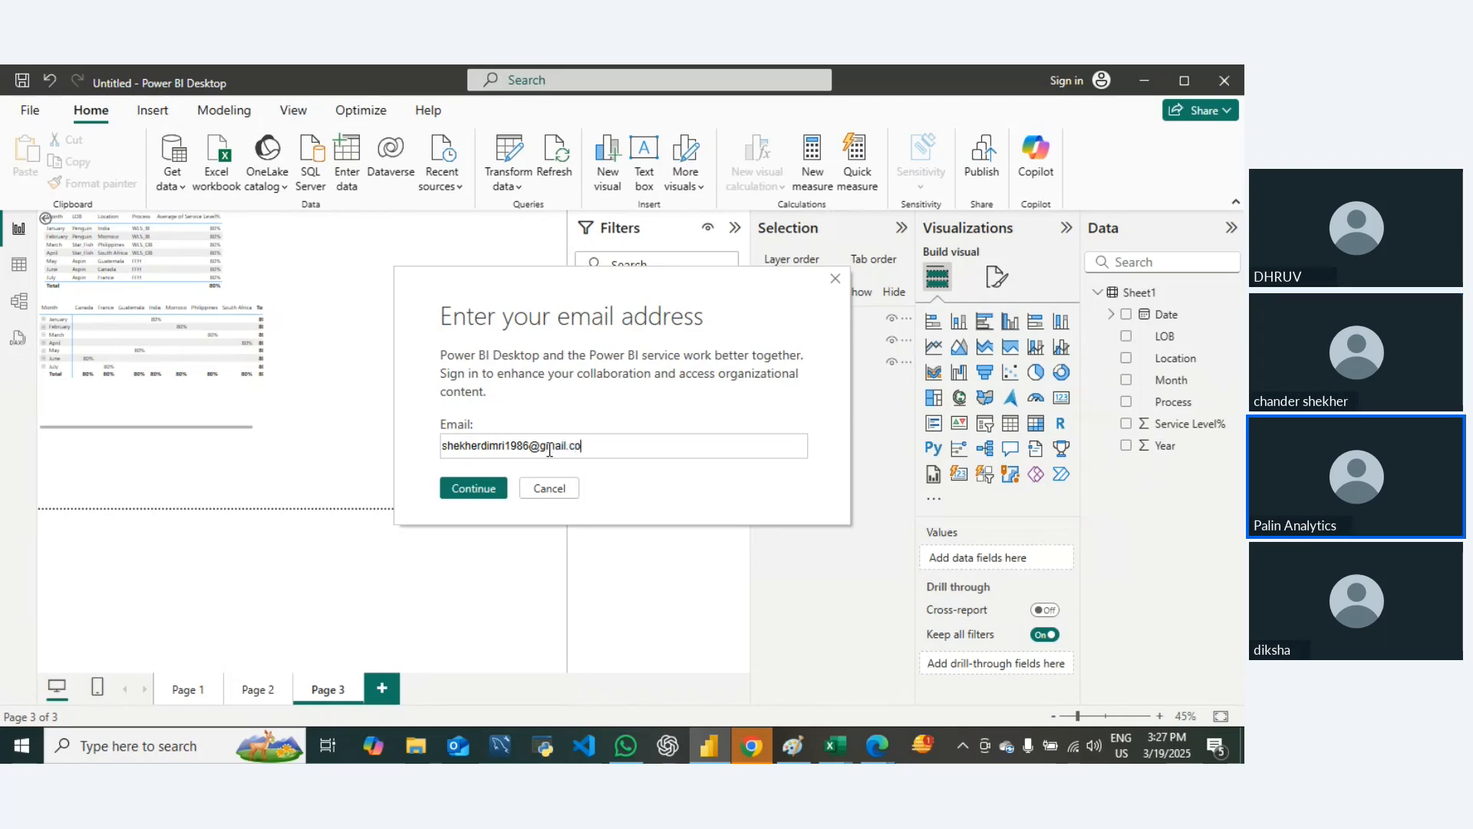
{"action": "left_click", "coordinate": [481, 485]}
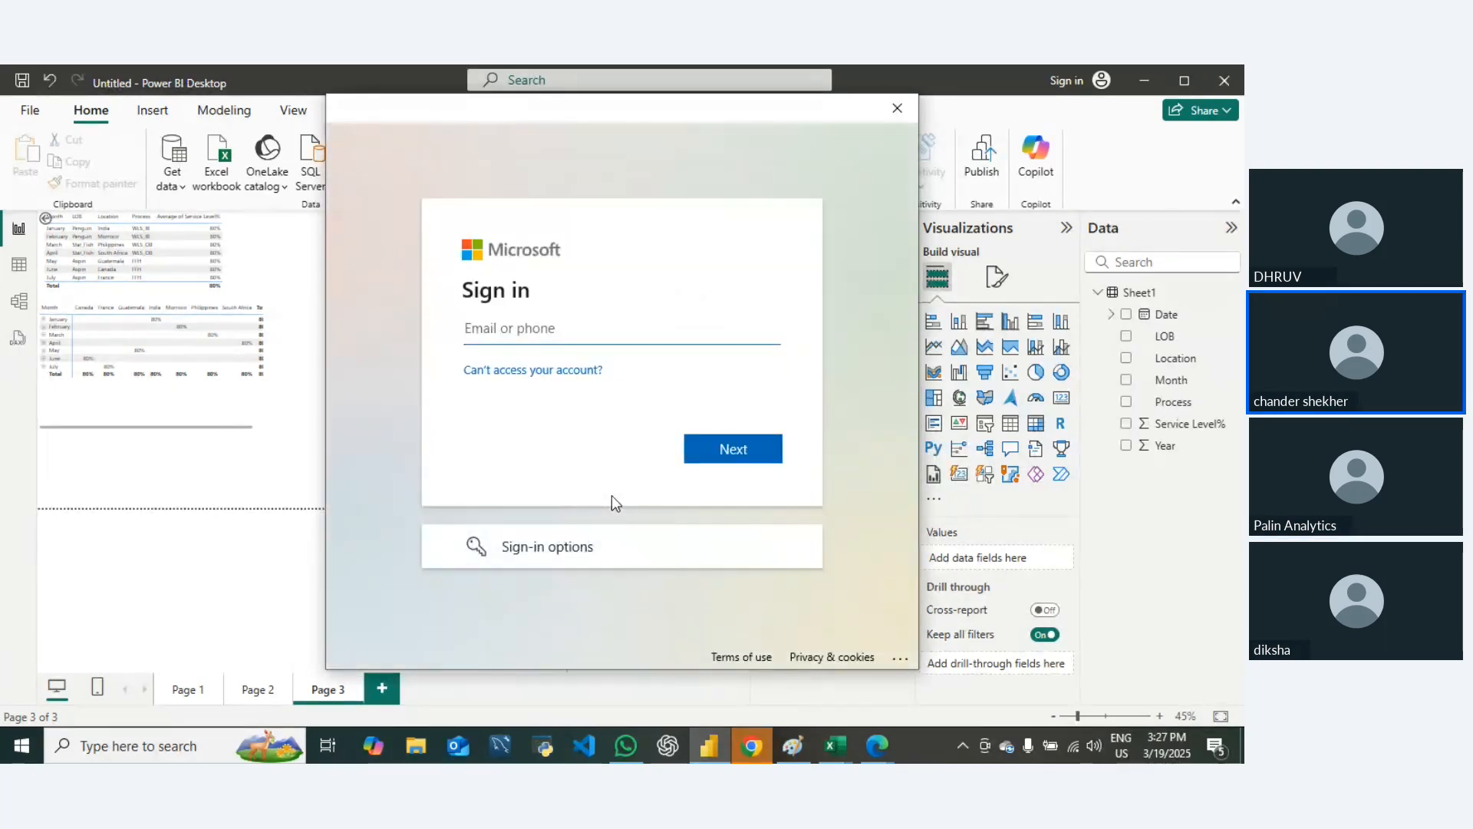
{"action": "left_click", "coordinate": [898, 107]}
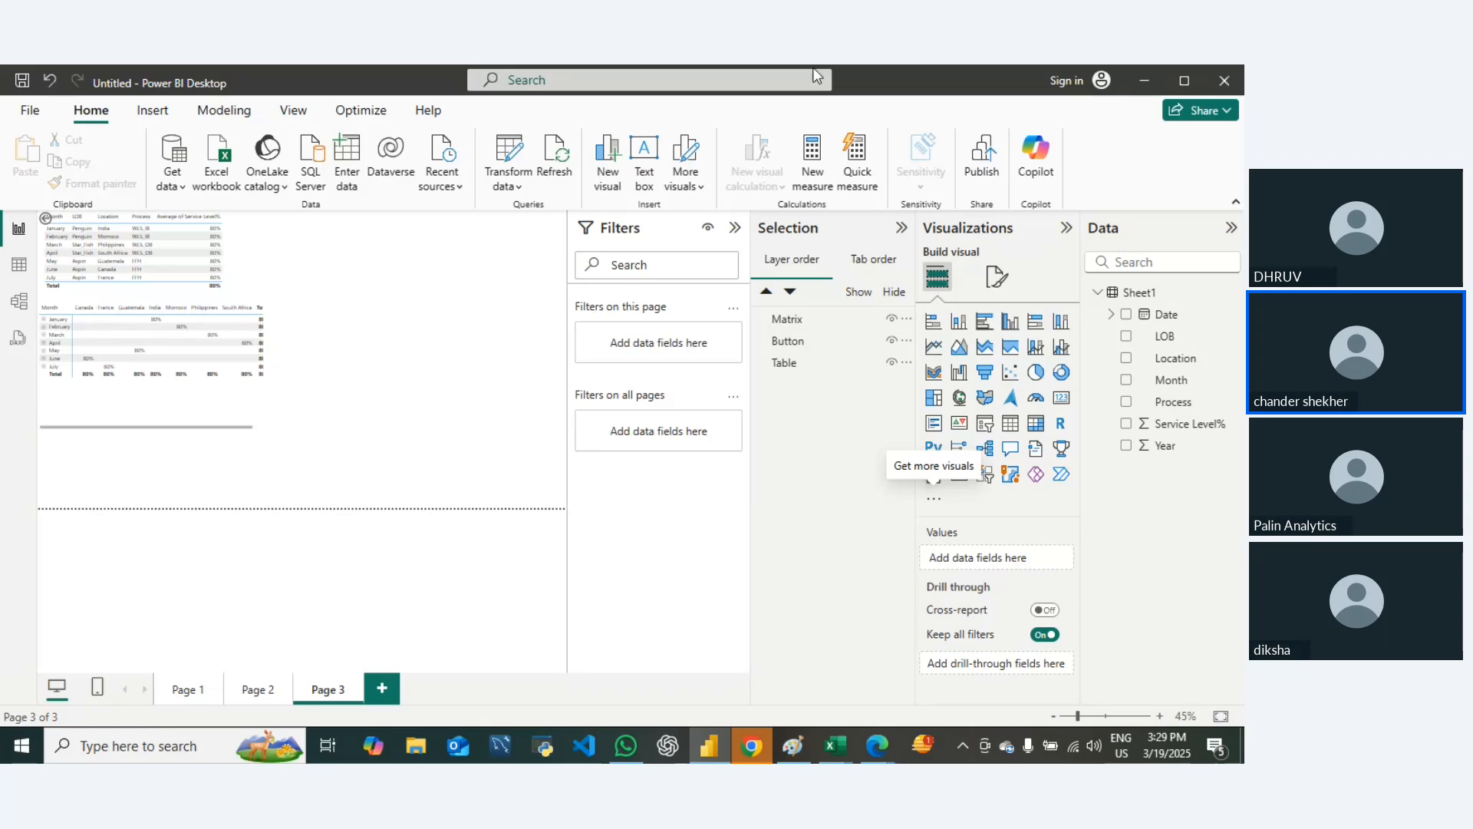
Step: Search Windows for "apps", open Microsoft Store from the results, and maximize its window
{"action": "left_click", "coordinate": [23, 746]}
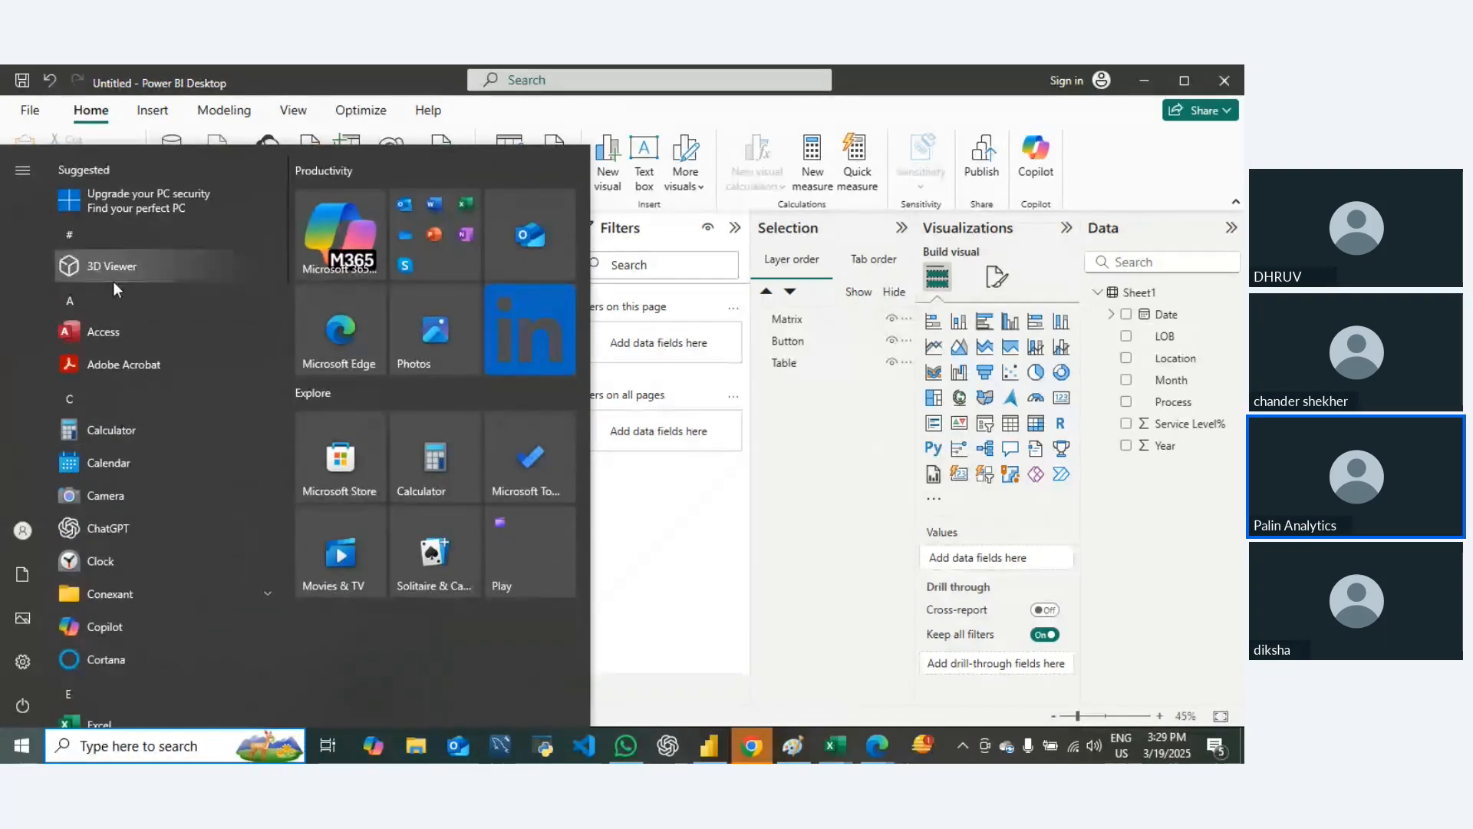
{"action": "type", "text": "apps"}
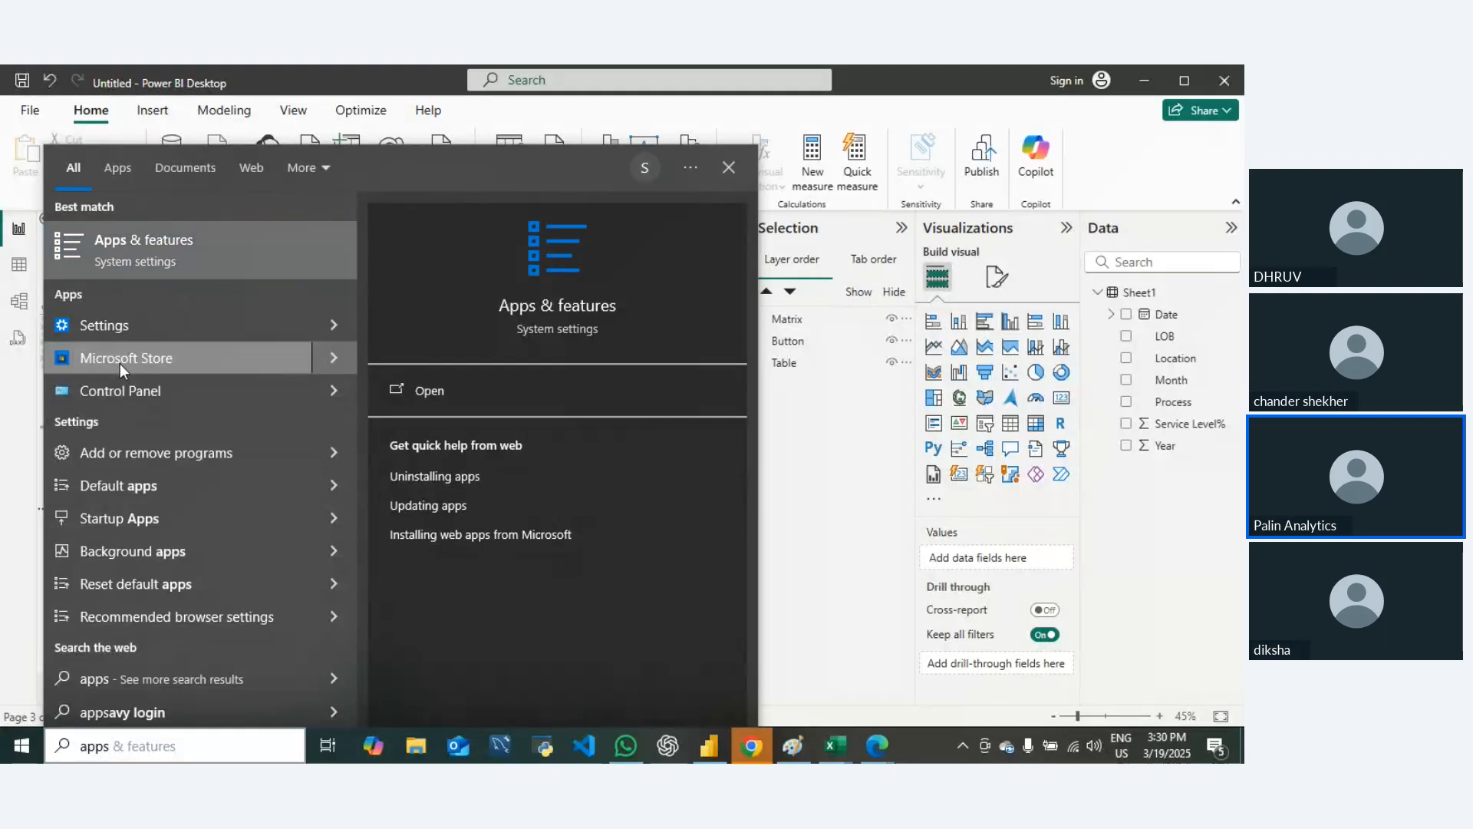
{"action": "left_click", "coordinate": [146, 357]}
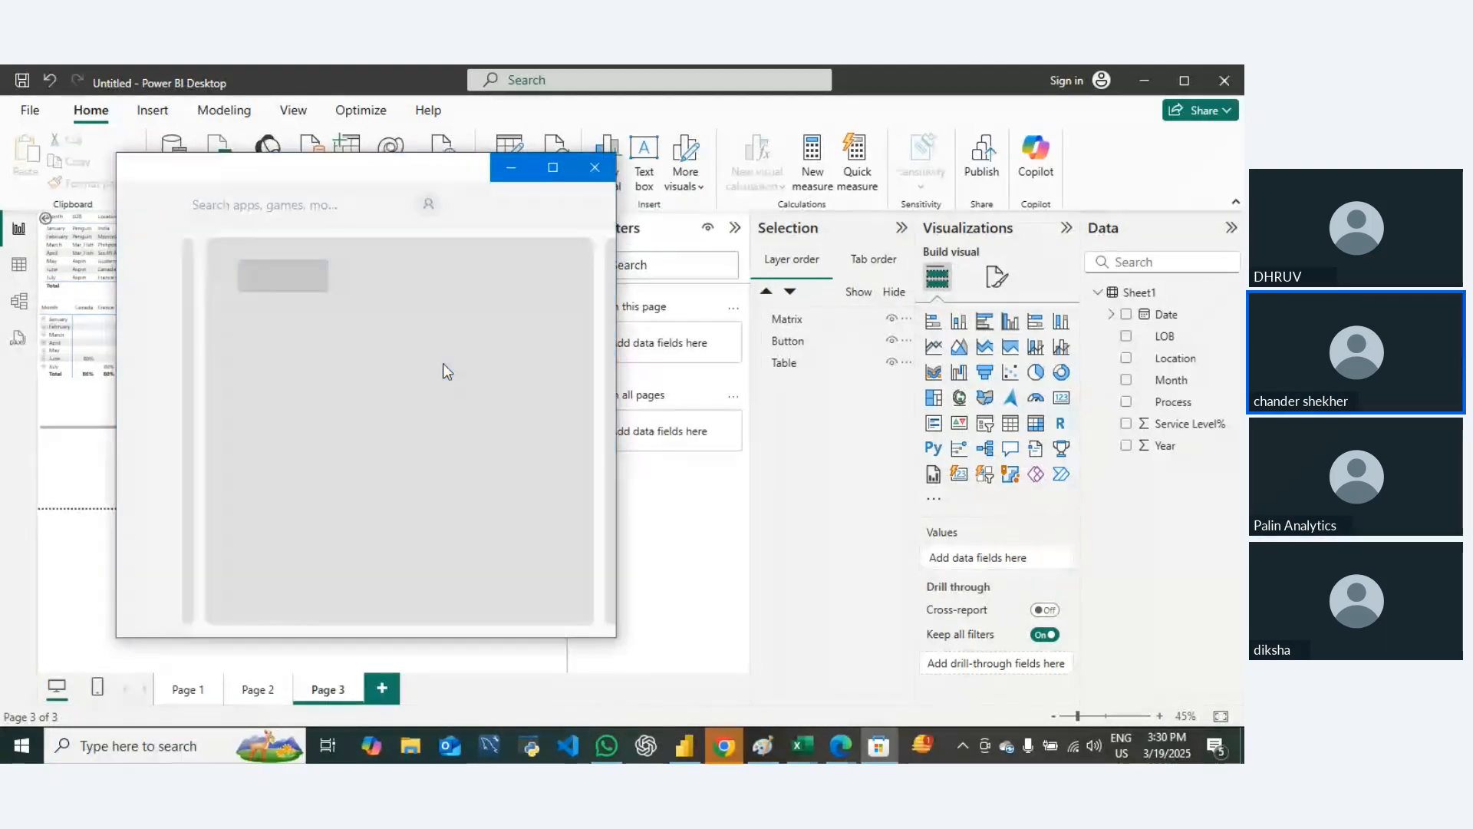
{"action": "left_click", "coordinate": [553, 168]}
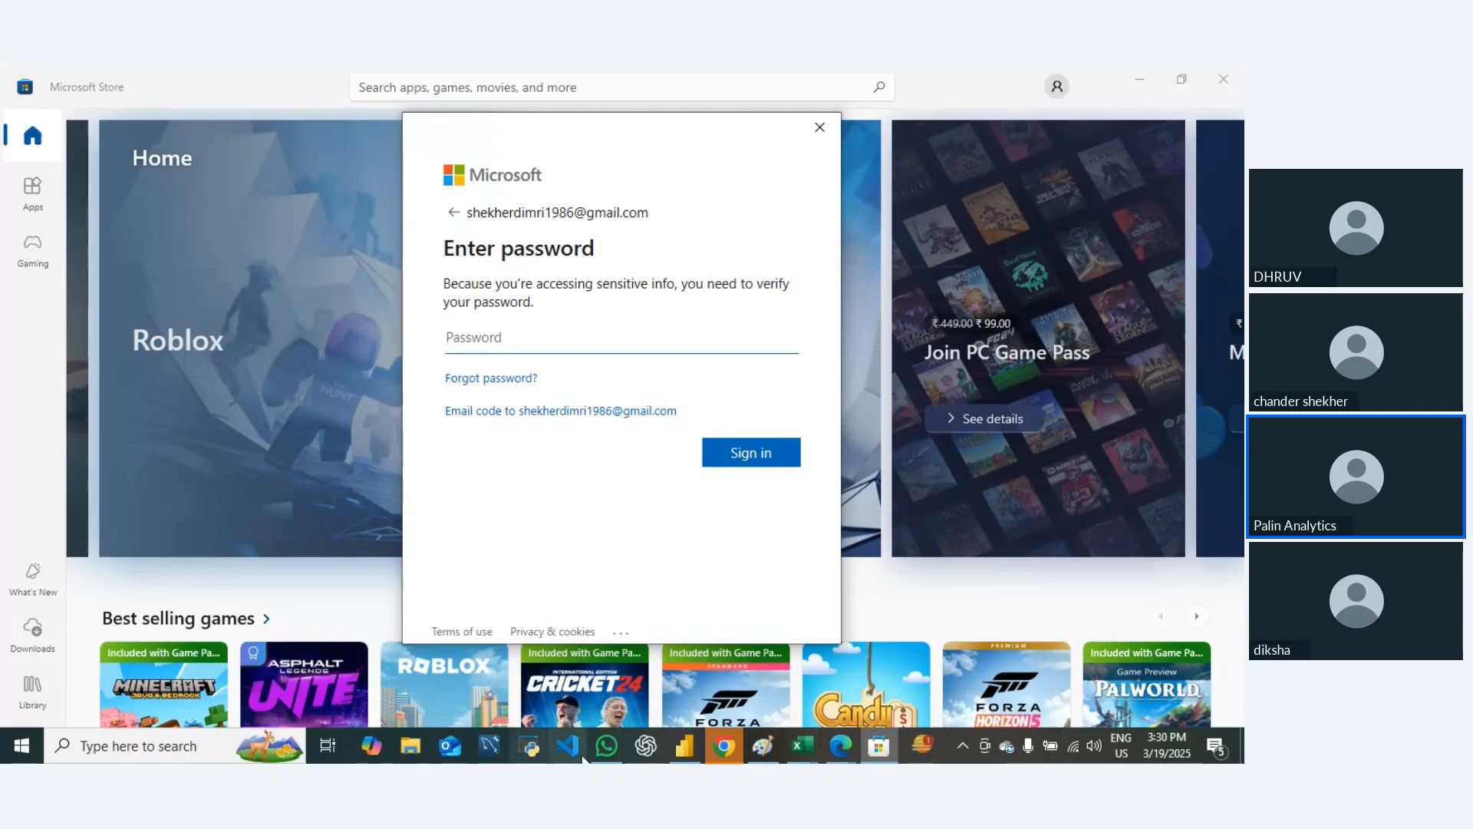
Step: Switch to the Power BI session's meeting window in Microsoft Edge
{"action": "mouse_move", "coordinate": [841, 745]}
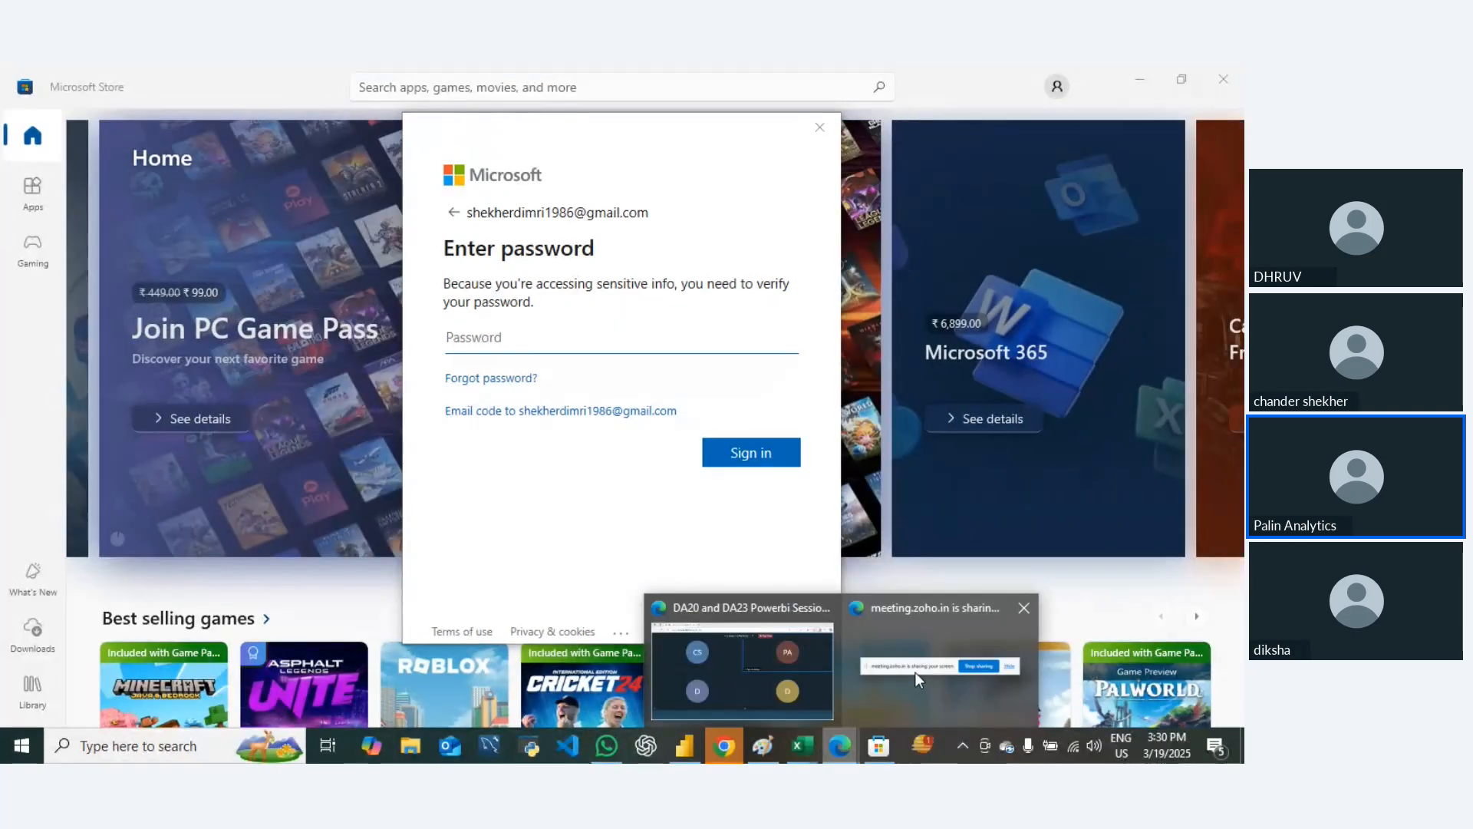
{"action": "mouse_move", "coordinate": [915, 671]}
{"action": "left_click", "coordinate": [710, 673]}
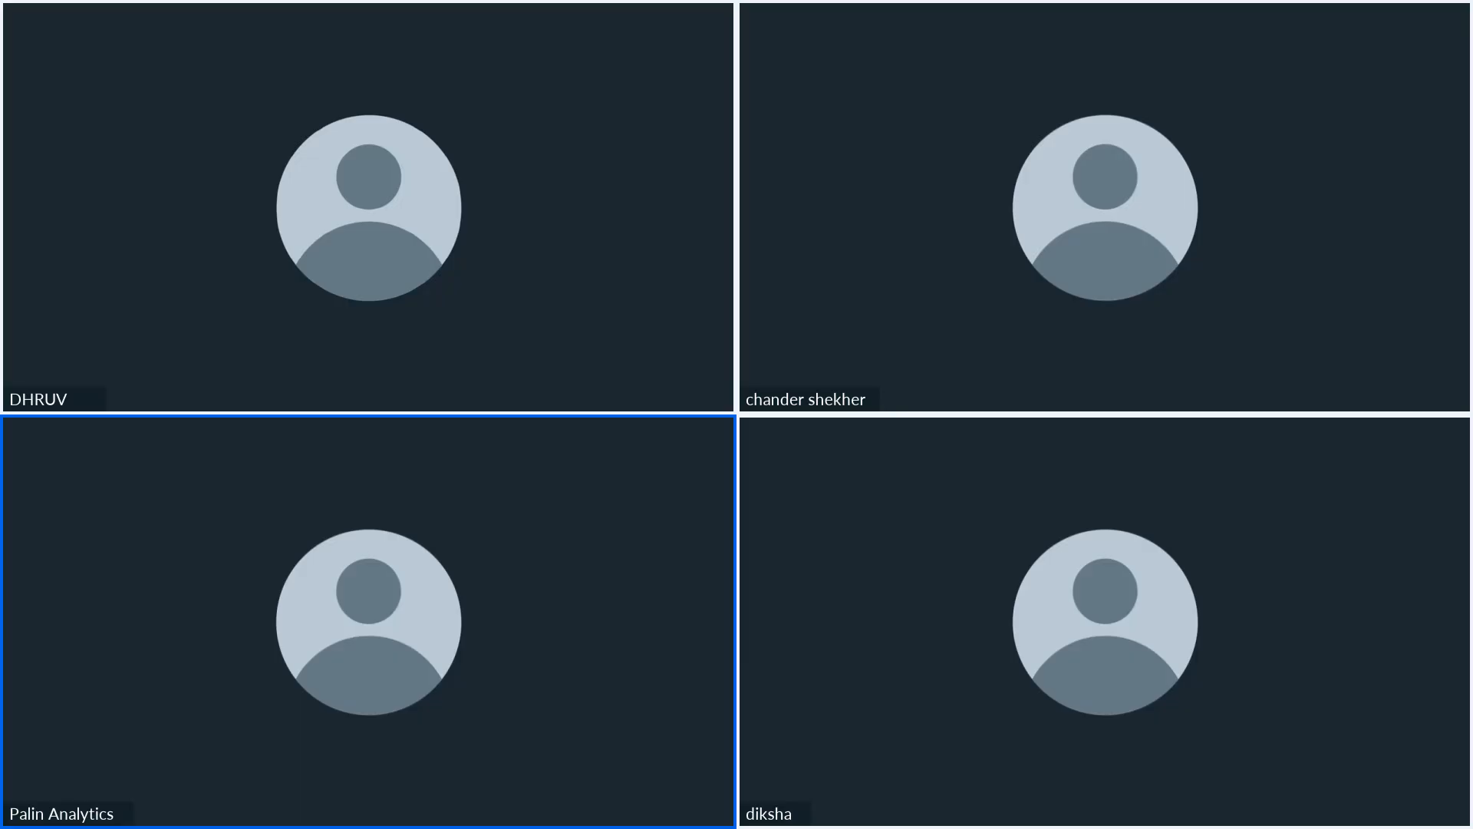